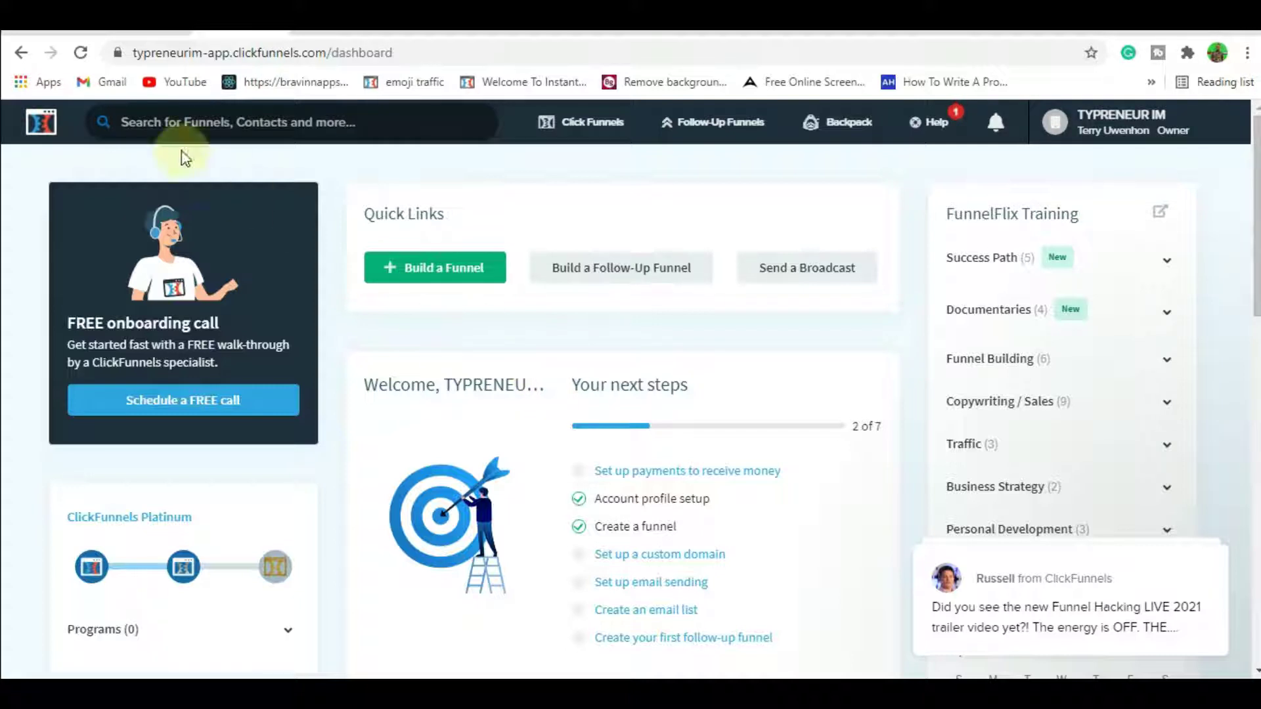
Switch to the training outline in Google Docs and read through its topics from the overview to the extra resources.
left_click(55, 27)
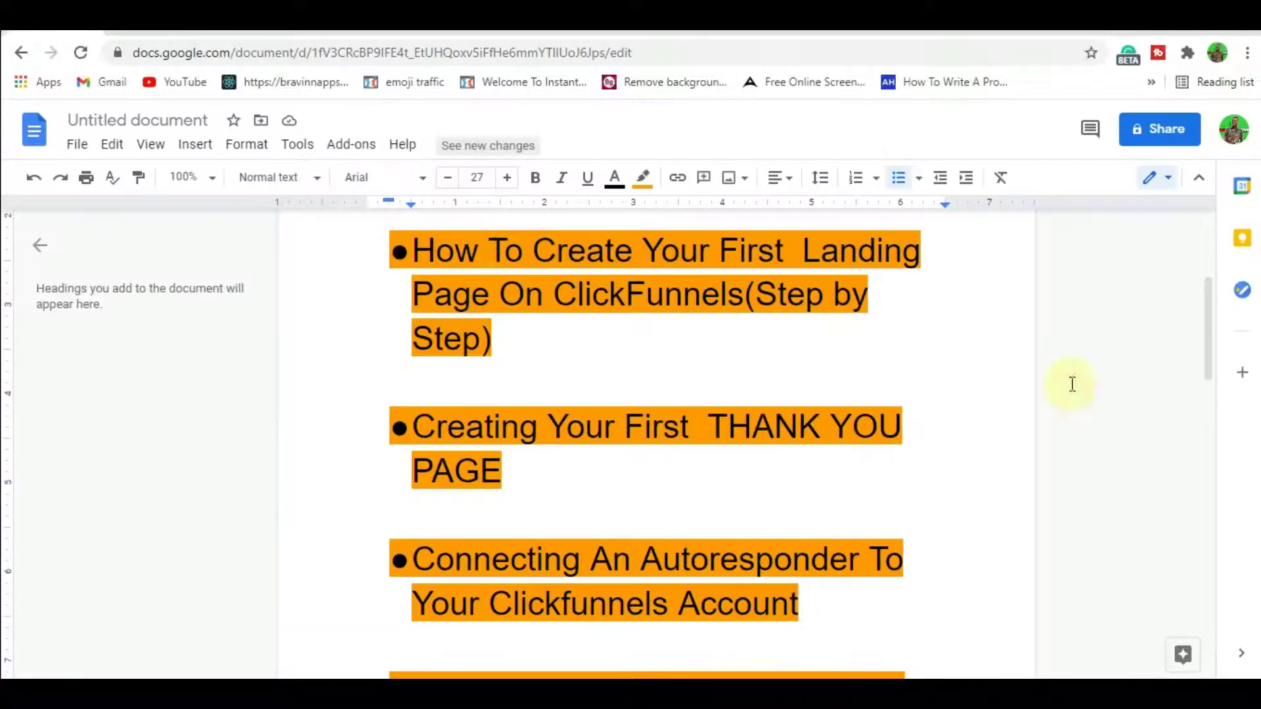
left_click_drag(1216, 361, 1216, 304)
left_click(769, 445)
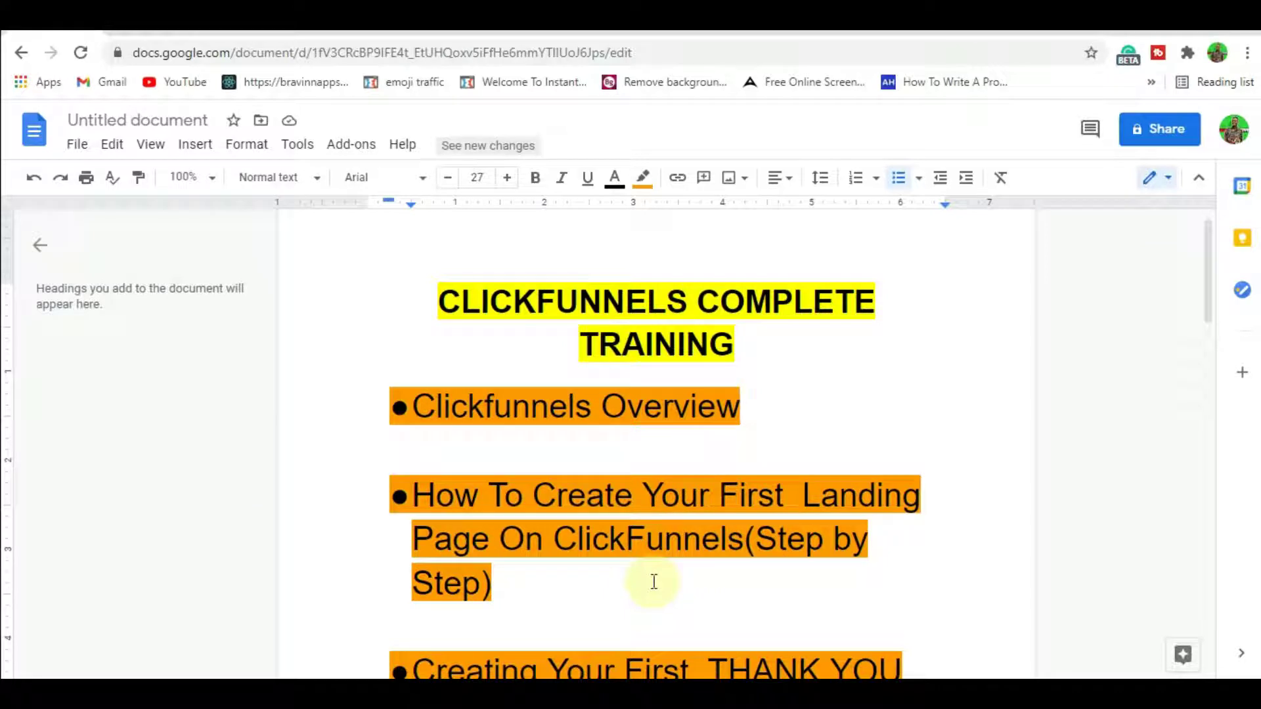
left_click(1207, 306)
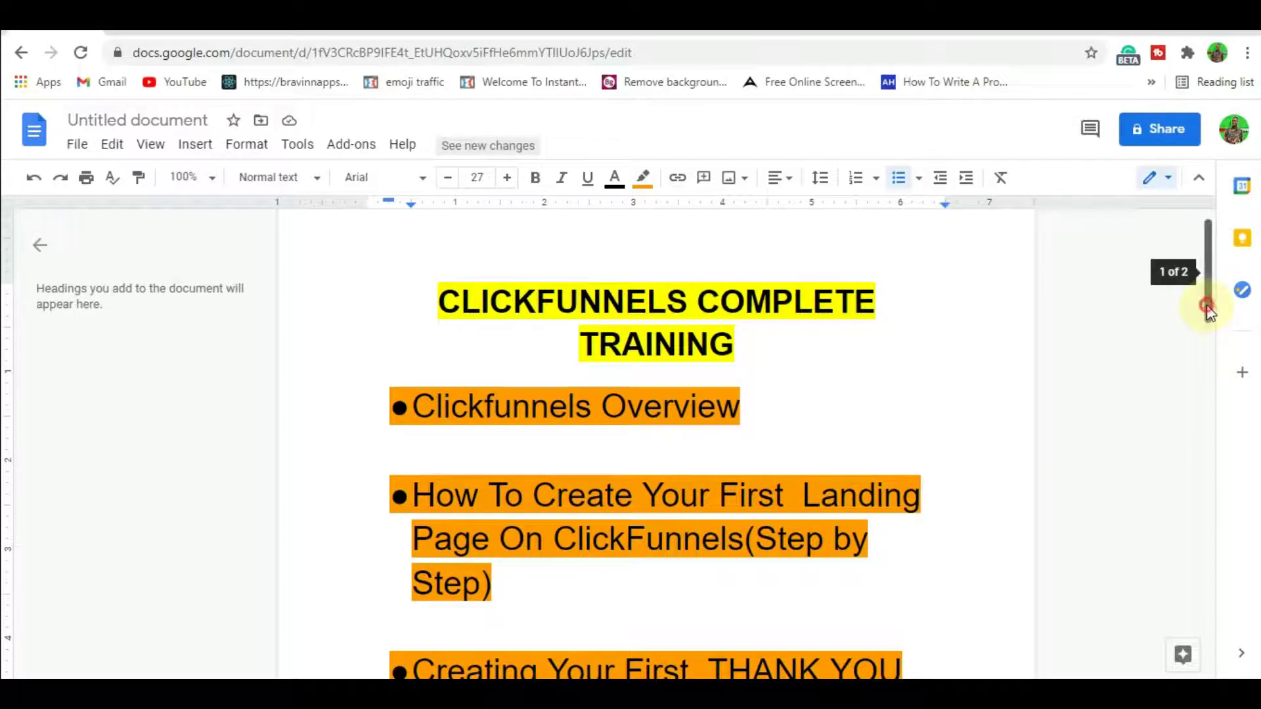
left_click_drag(1207, 306, 1211, 377)
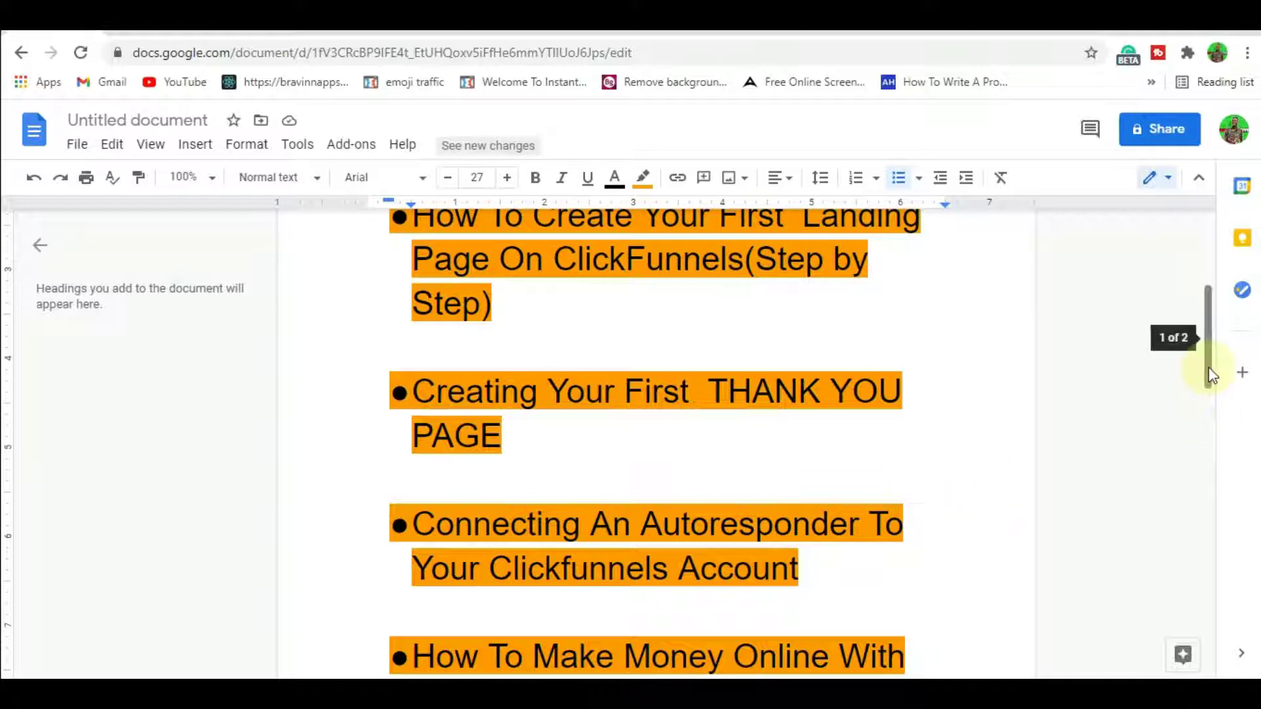
left_click_drag(1208, 358, 1208, 435)
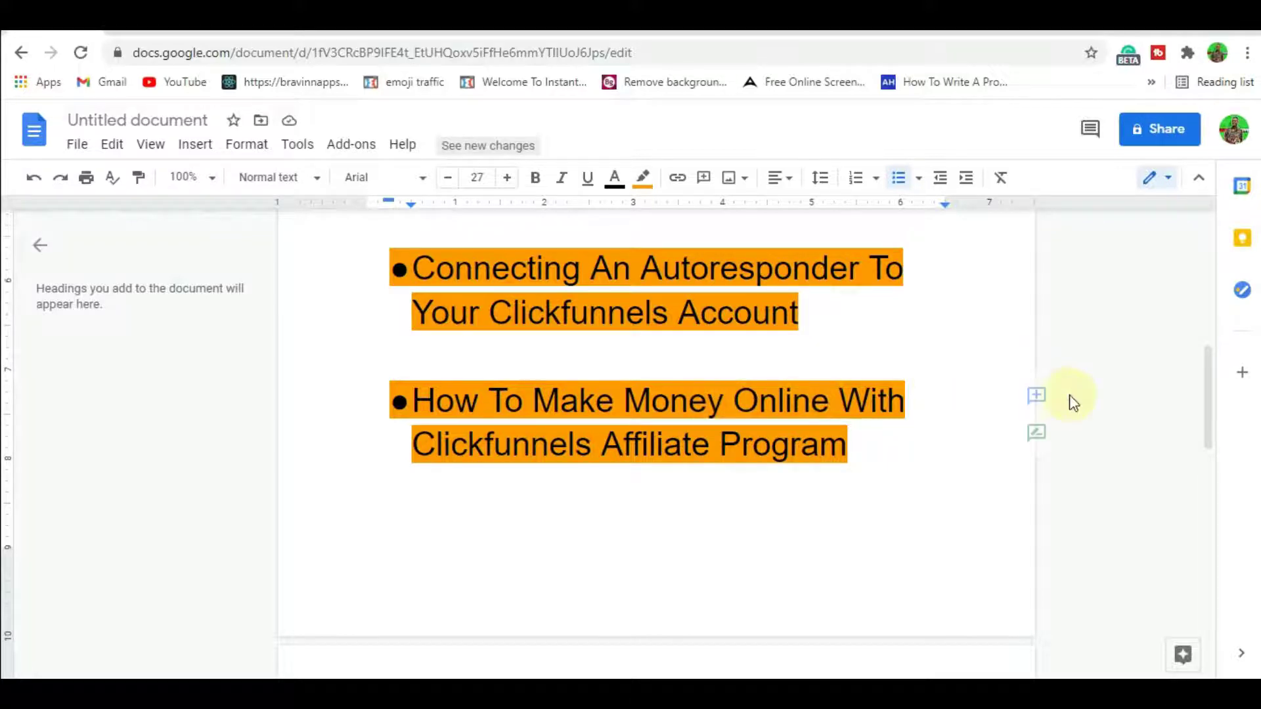
left_click_drag(1211, 424, 1213, 514)
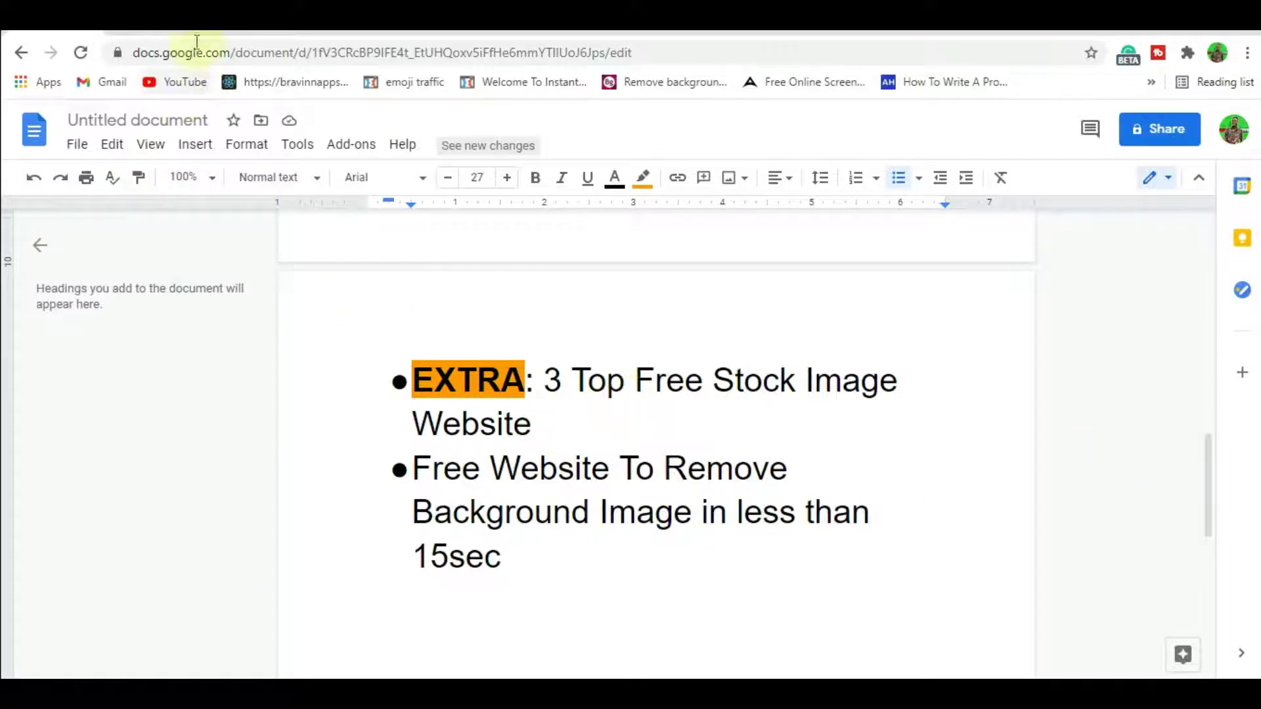
Switch to the TYPRENEUR channel on YouTube and look over its uploaded videos.
left_click(152, 30)
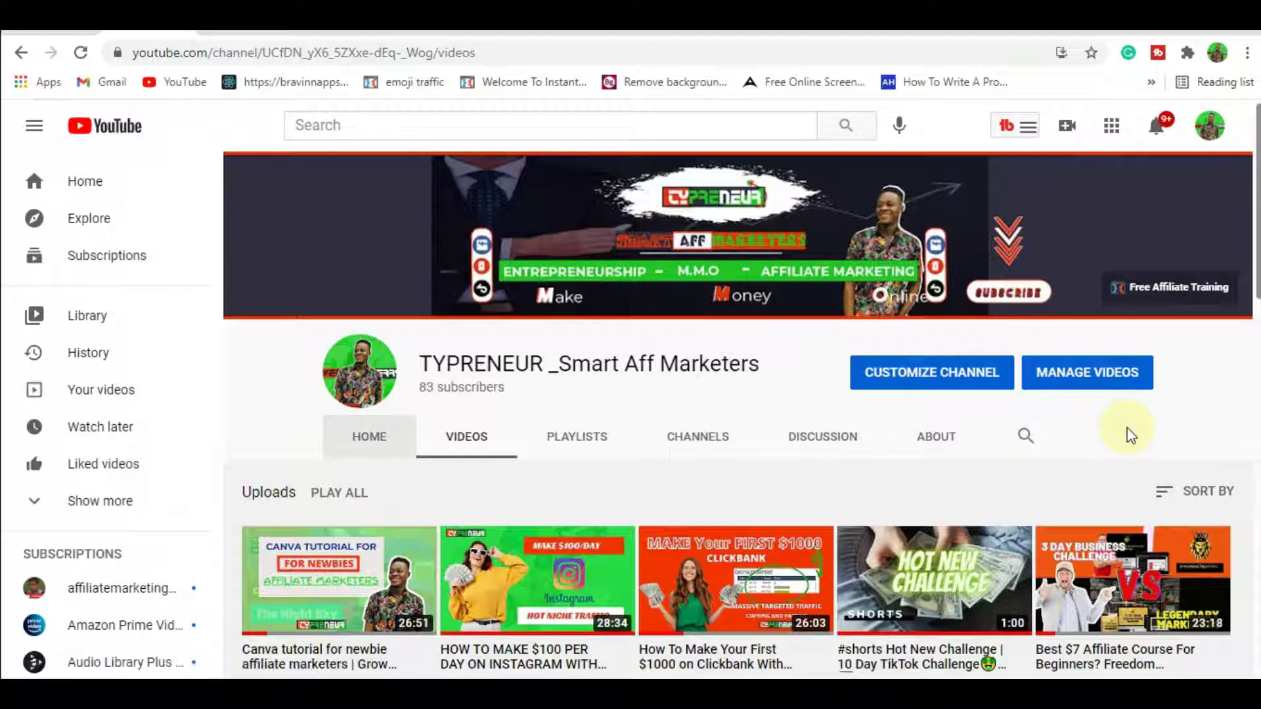
scroll(1085, 527, "down", 2)
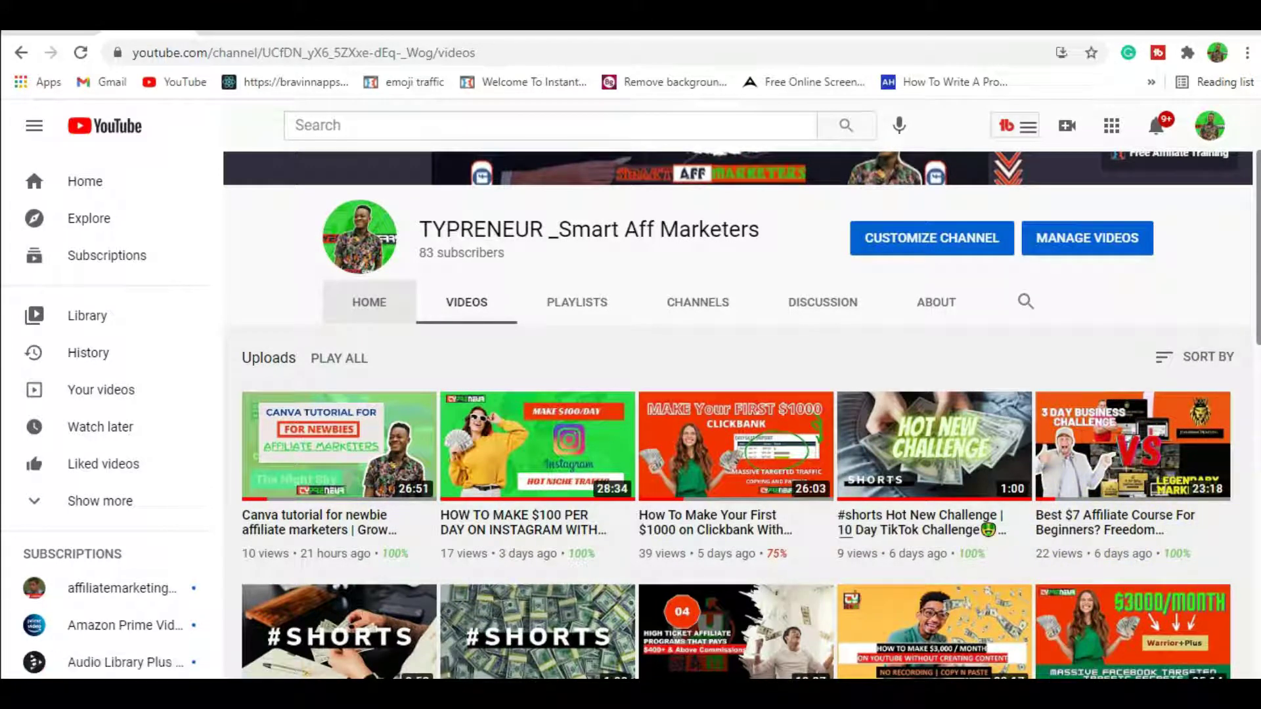
scroll(1256, 266, "up", 2)
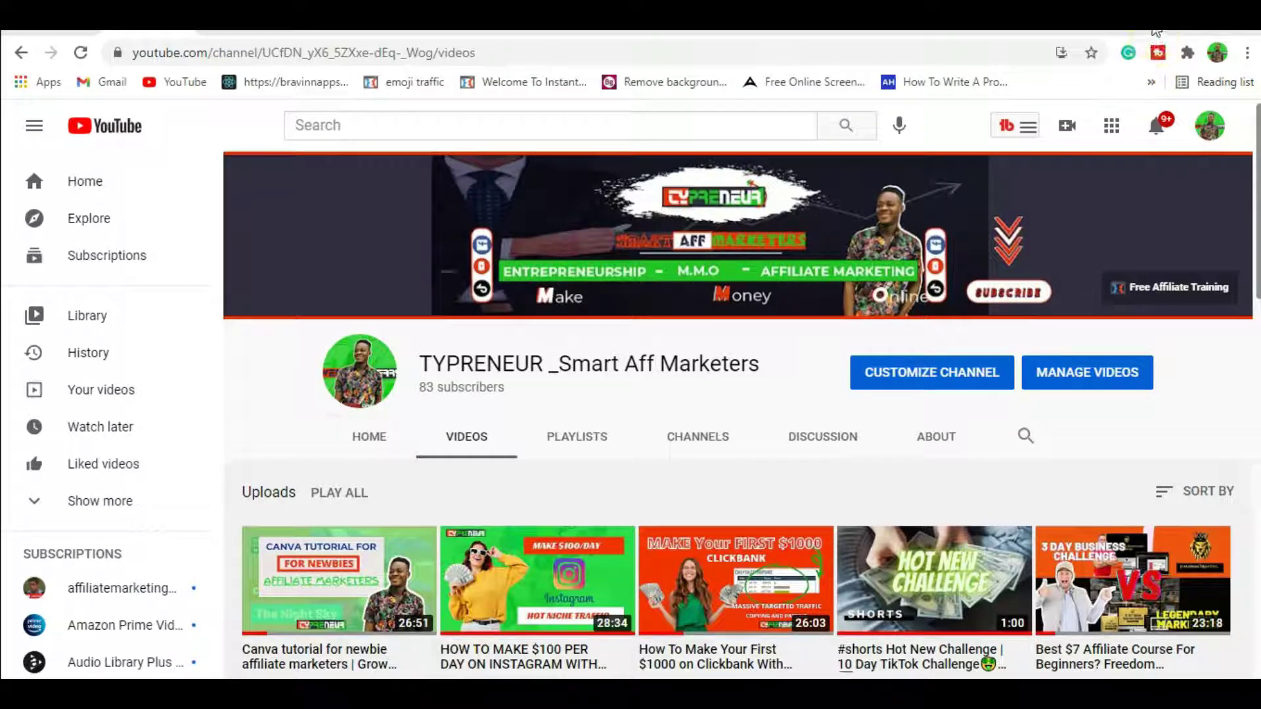
Switch to the ClickFunnels dashboard and start building a new funnel with the Collect Emails goal.
key("ctrl+Tab")
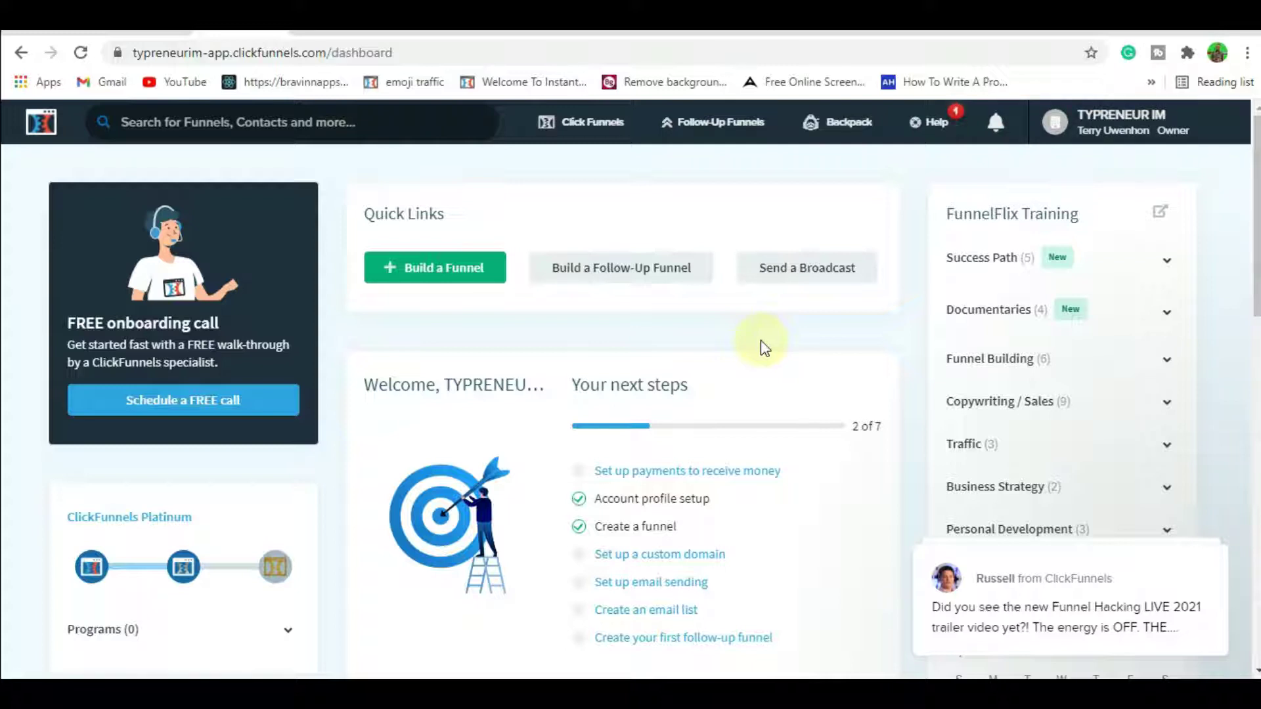
left_click(429, 277)
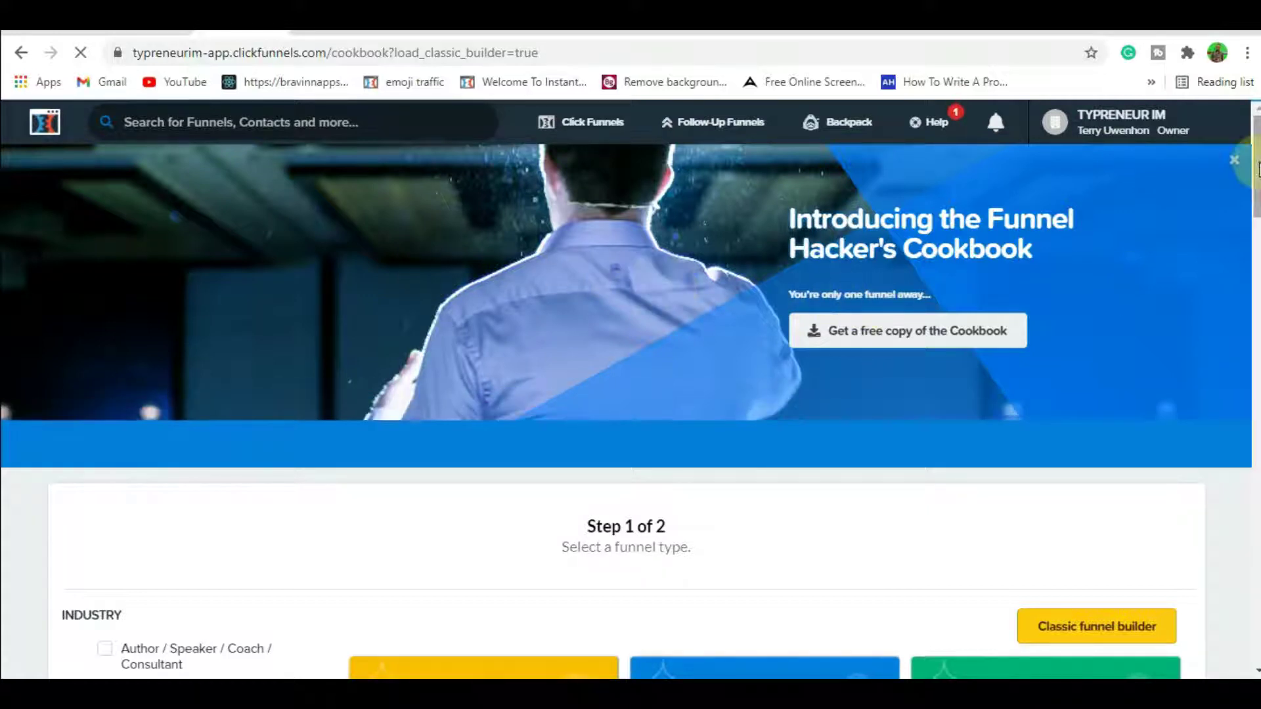
mouse_move(1258, 163)
left_mouse_down()
mouse_move(1258, 196)
mouse_move(1258, 162)
left_mouse_up()
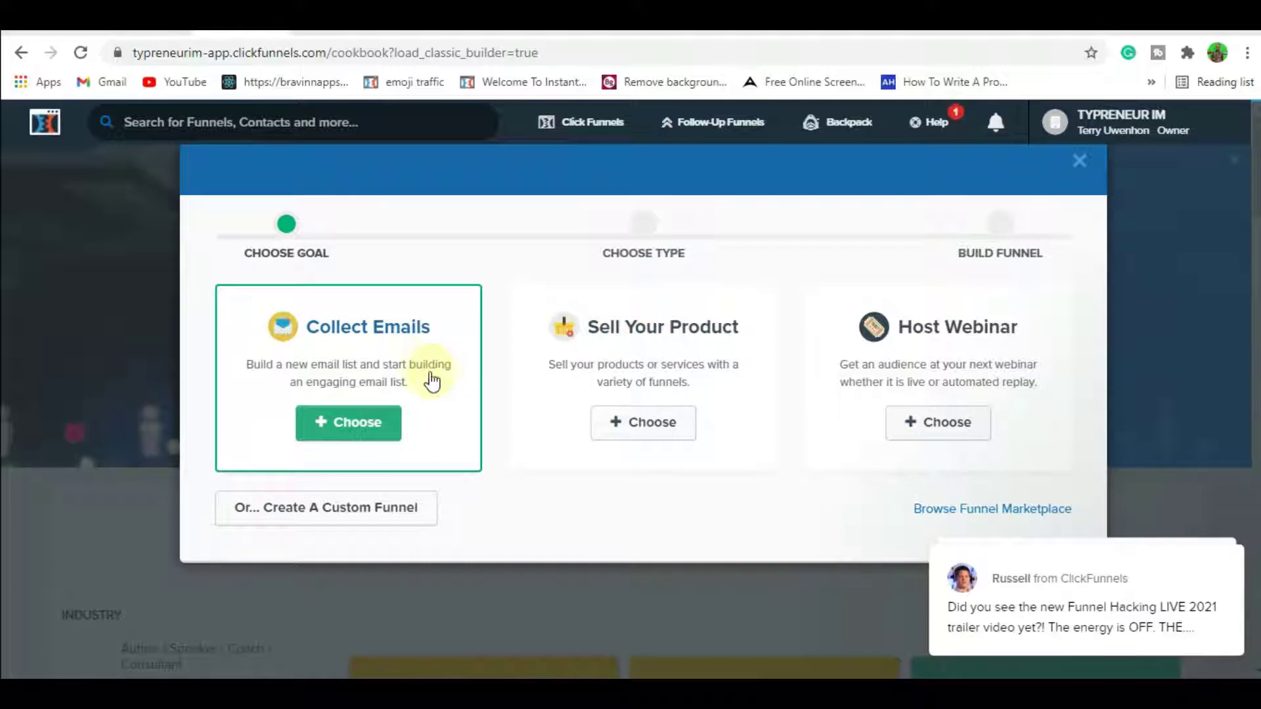
left_click(366, 425)
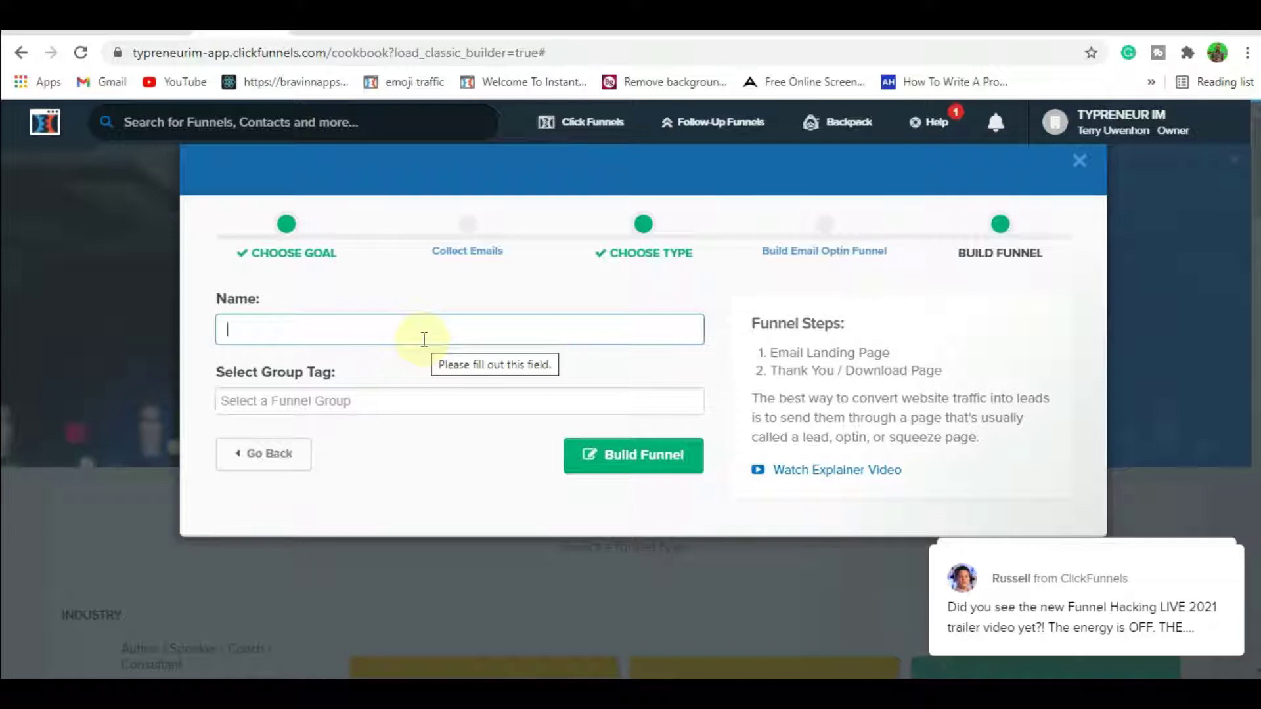
Name the funnel Tutorial, give it the group tag "internet marketing", and build it.
type("torial")
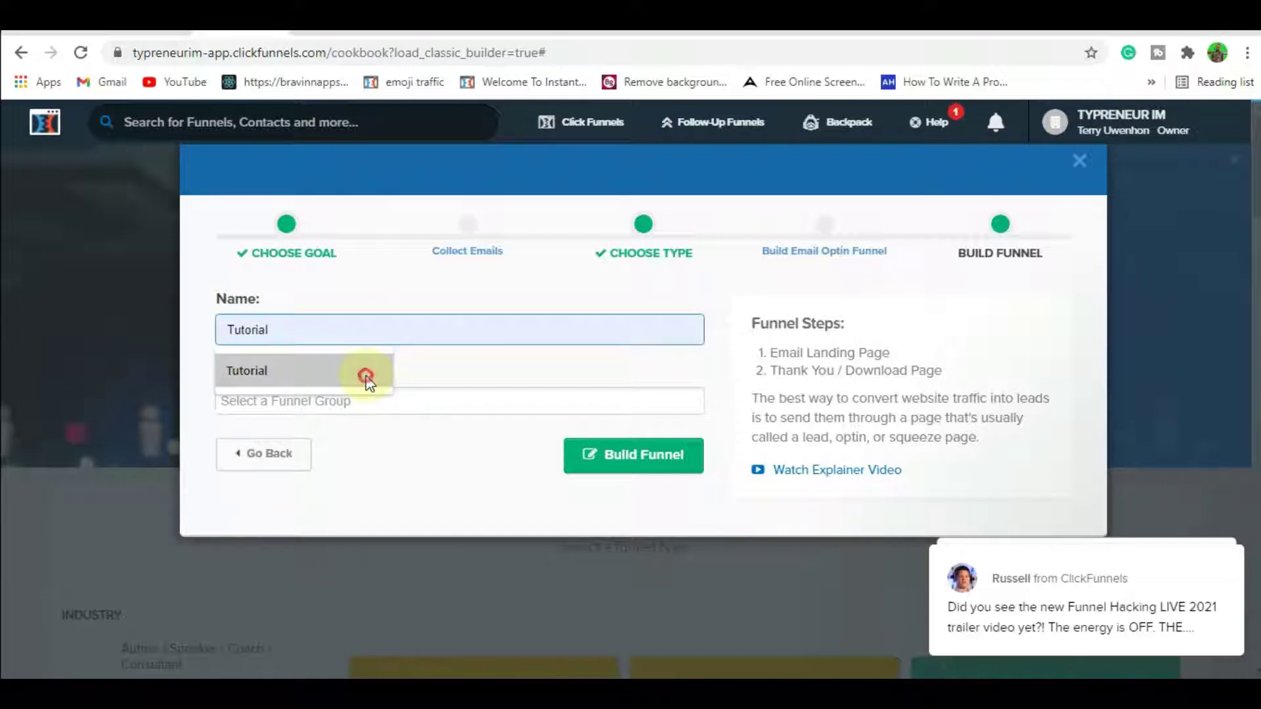
left_click(366, 373)
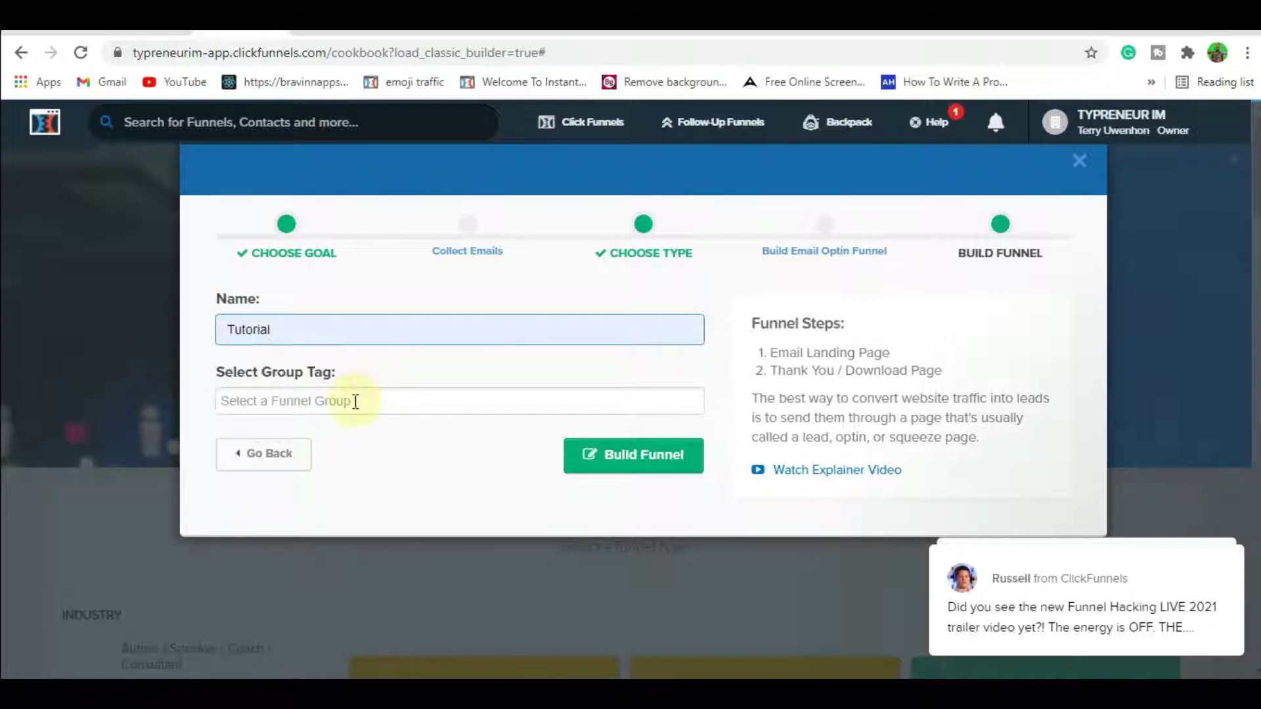
left_click(355, 401)
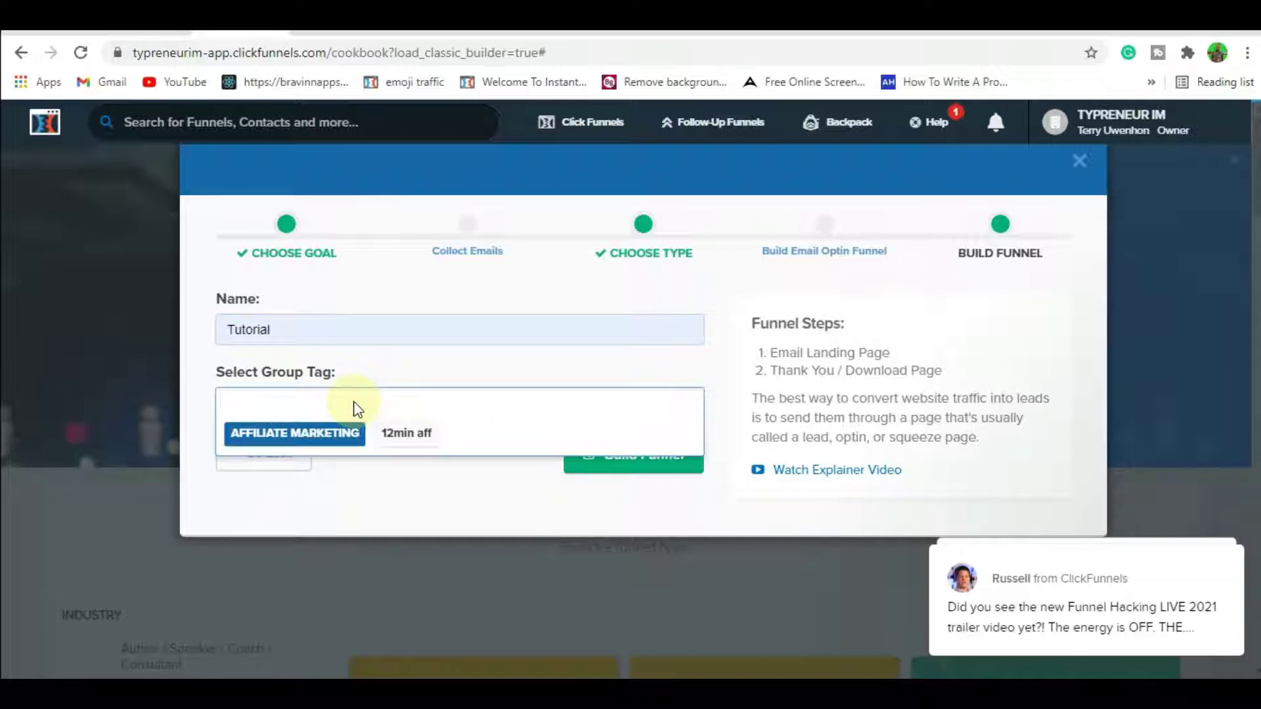
type("in")
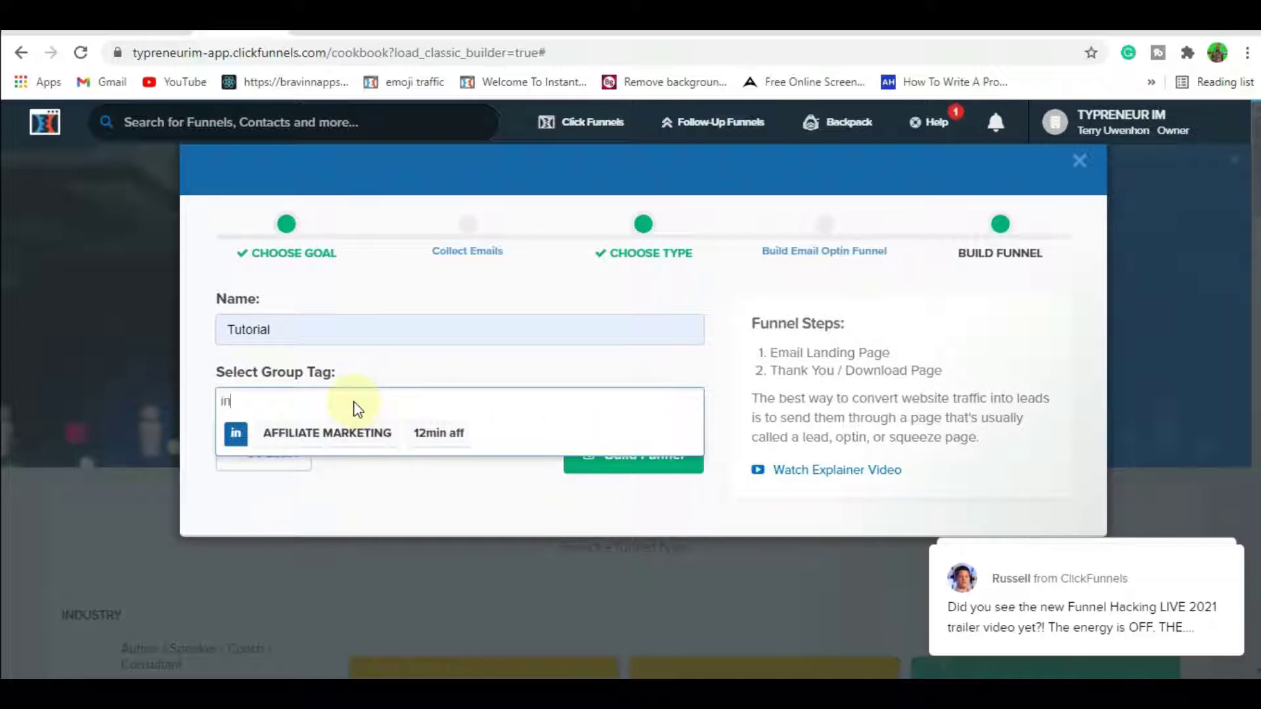
type("ternet")
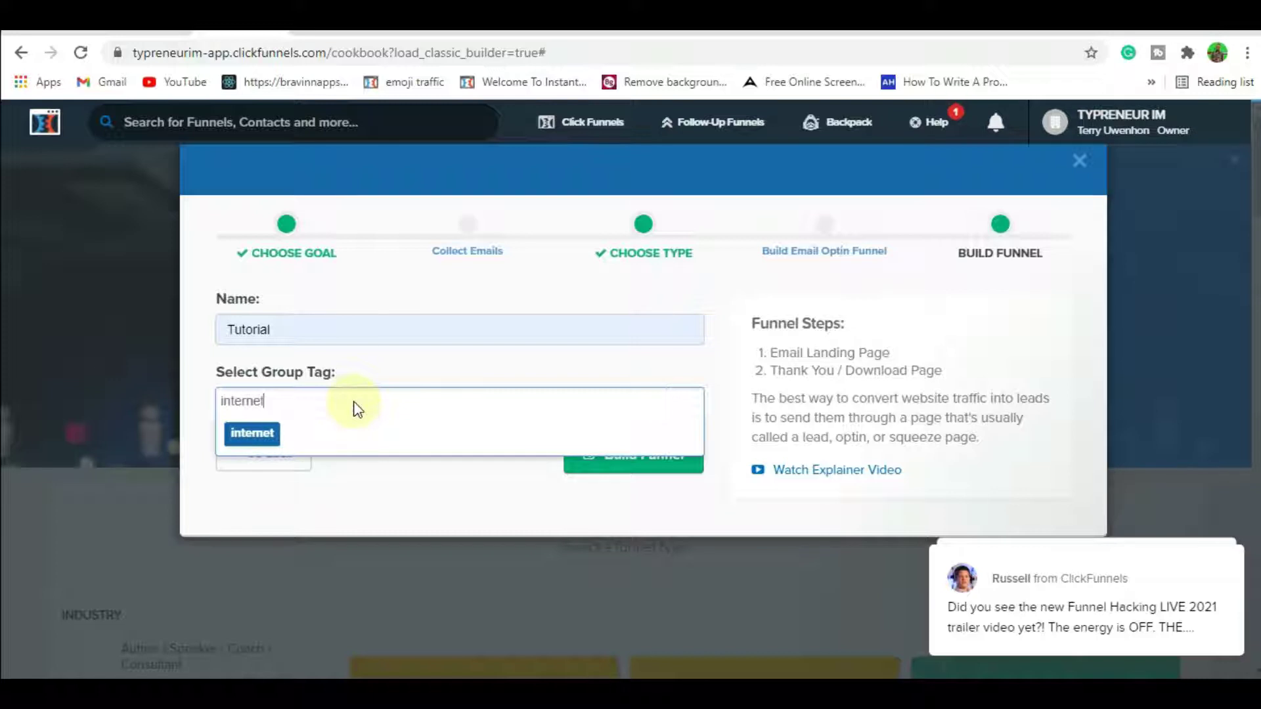
type(" mar")
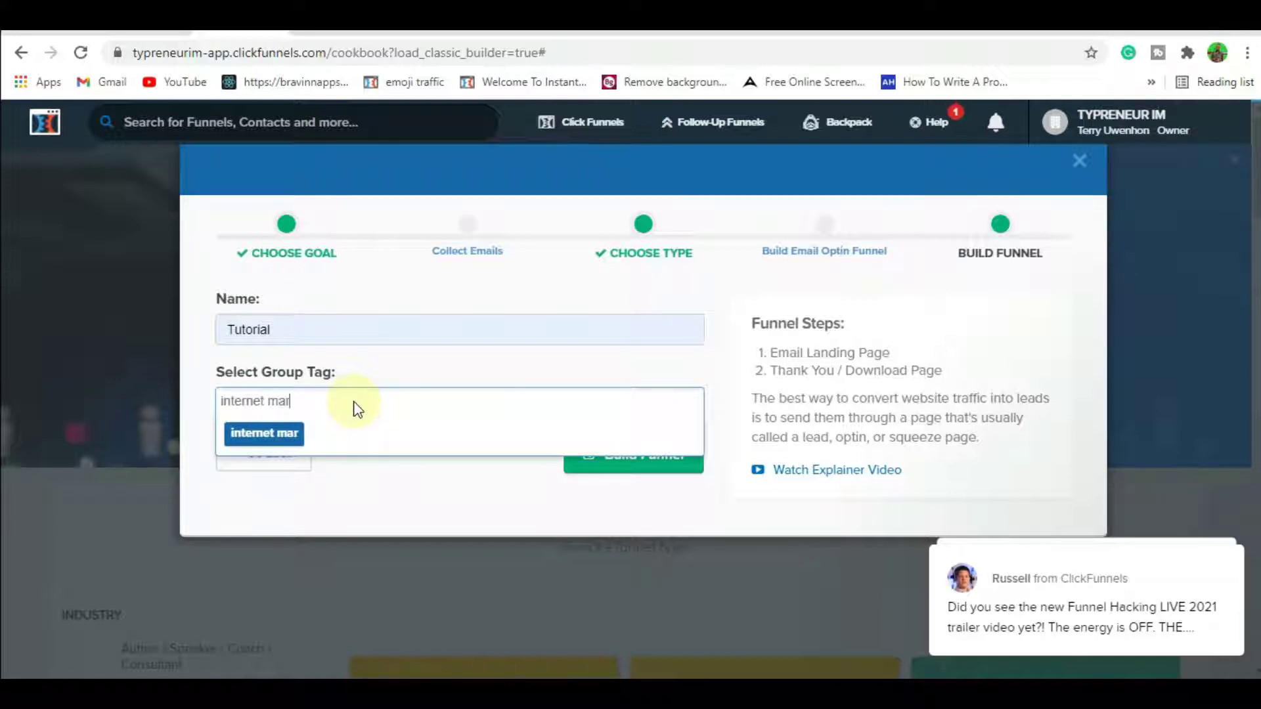
type("keting,")
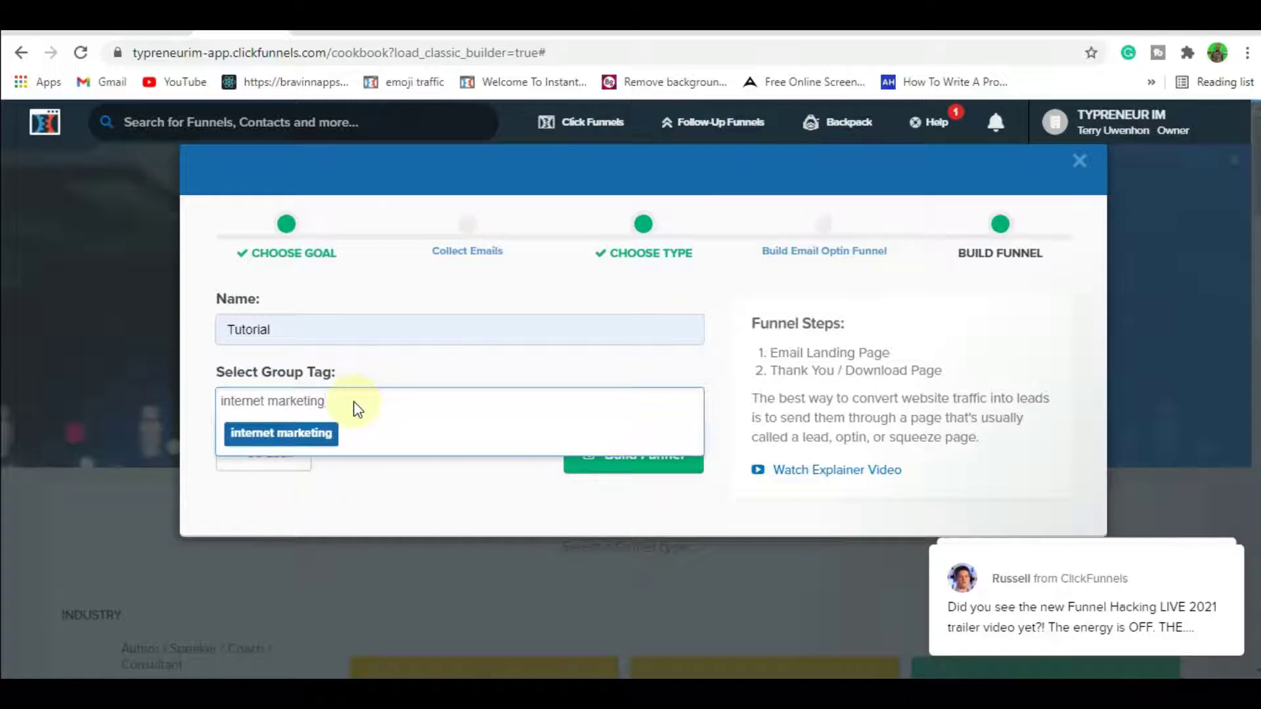
key("Return")
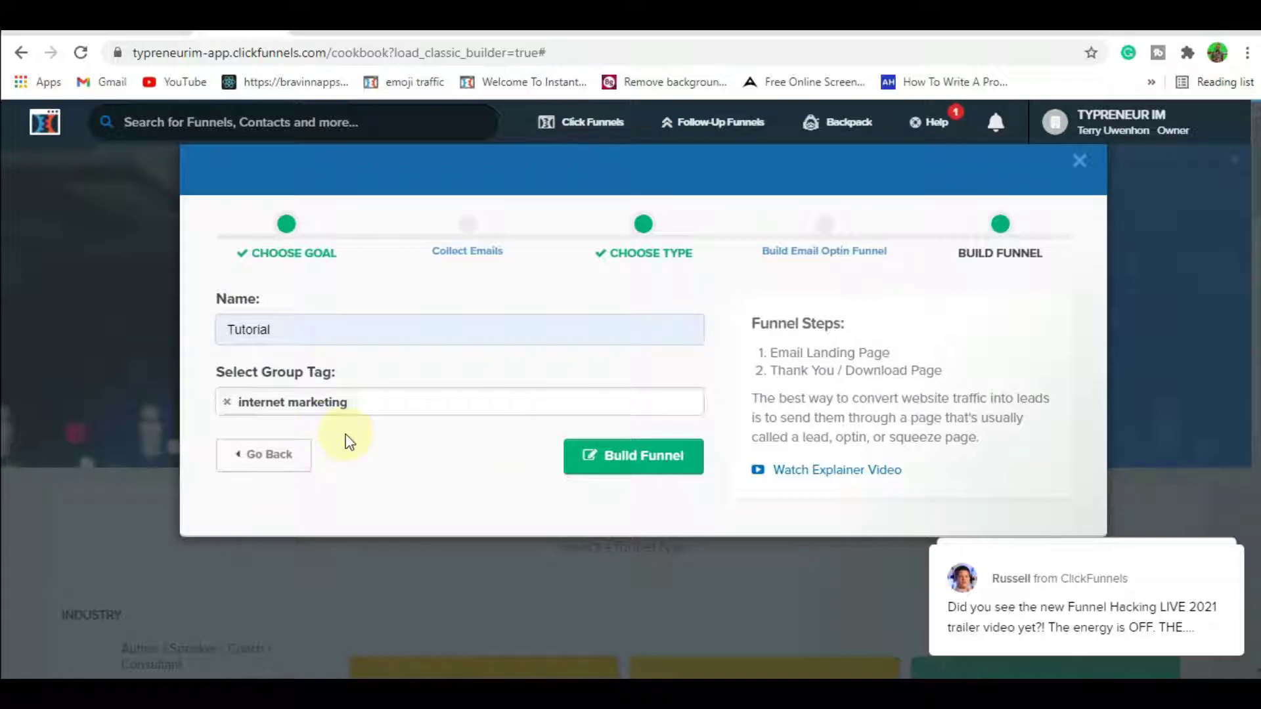
left_click(606, 460)
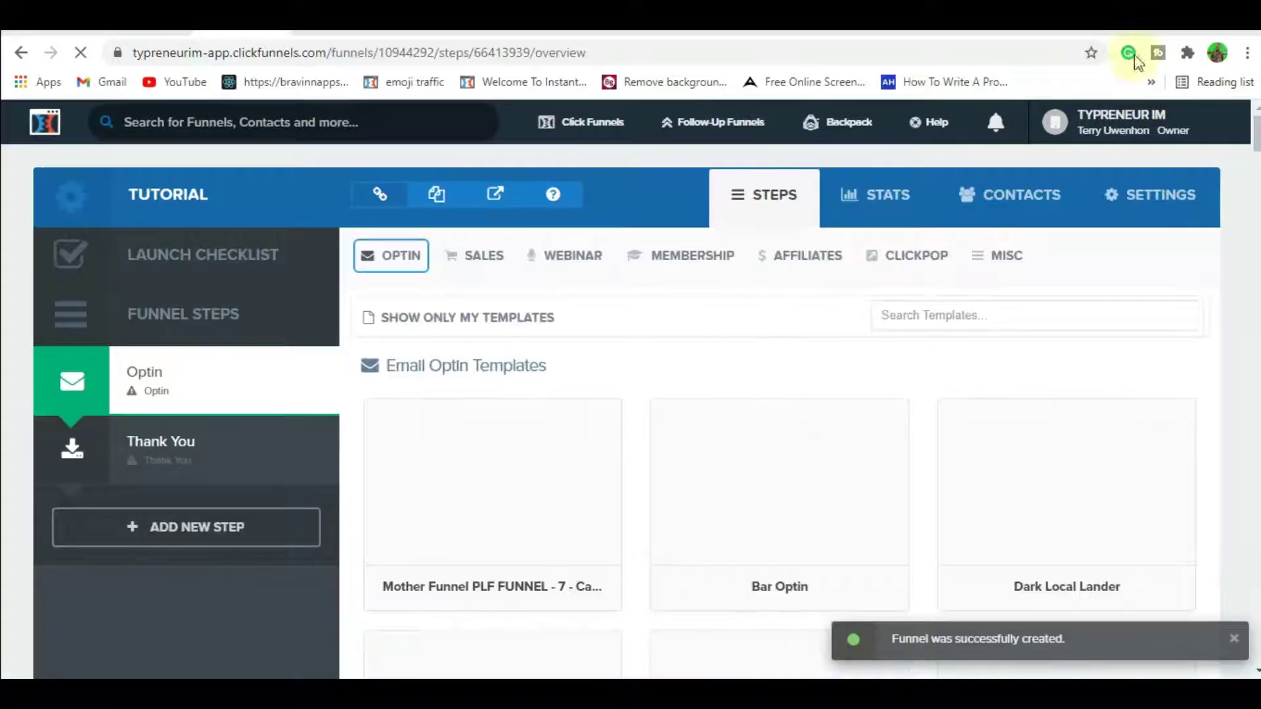
Browse the email optin templates and apply the Dark Optin Box template to the Optin step.
mouse_move(682, 502)
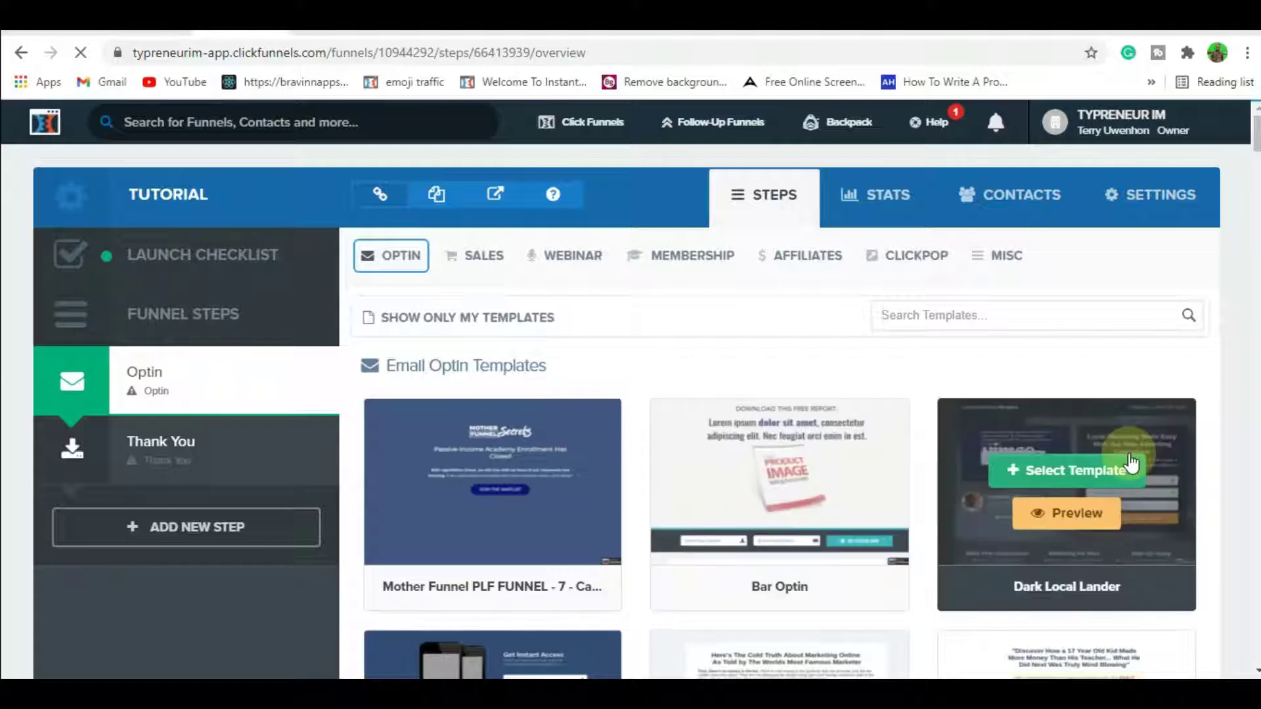
left_click_drag(1256, 140, 1257, 166)
mouse_move(1051, 378)
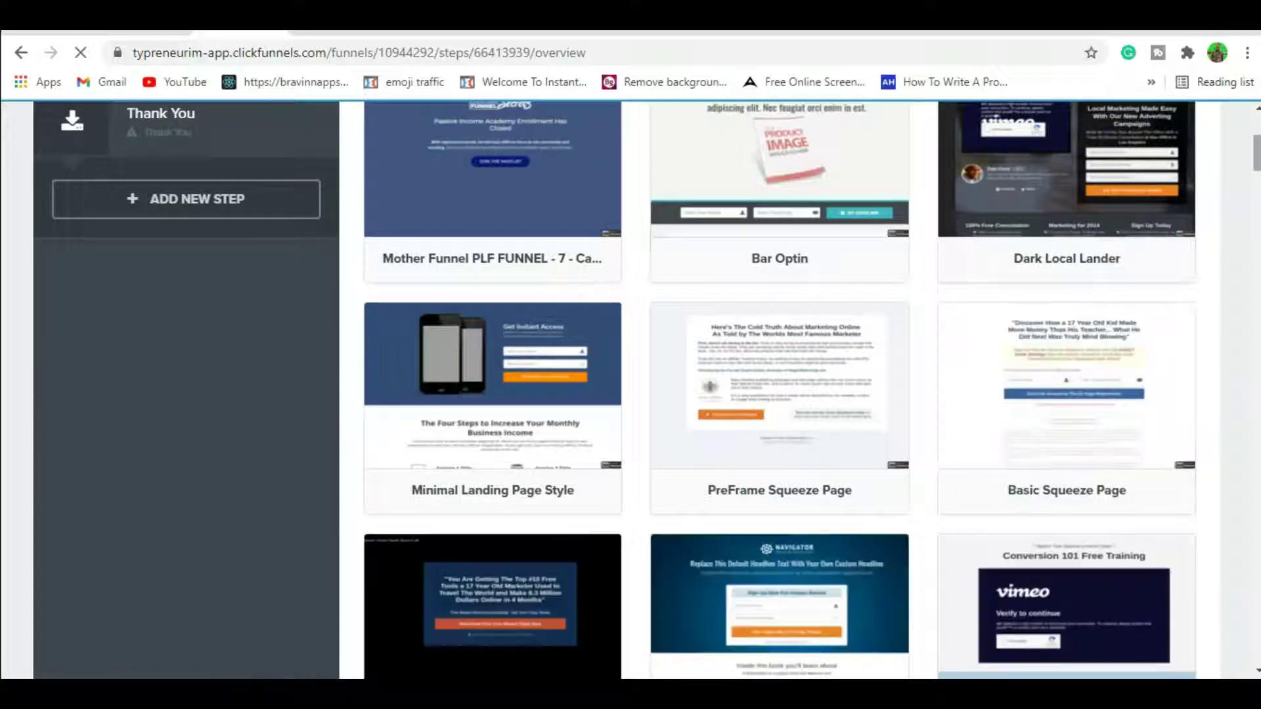
left_click_drag(1257, 161, 1258, 145)
mouse_move(782, 341)
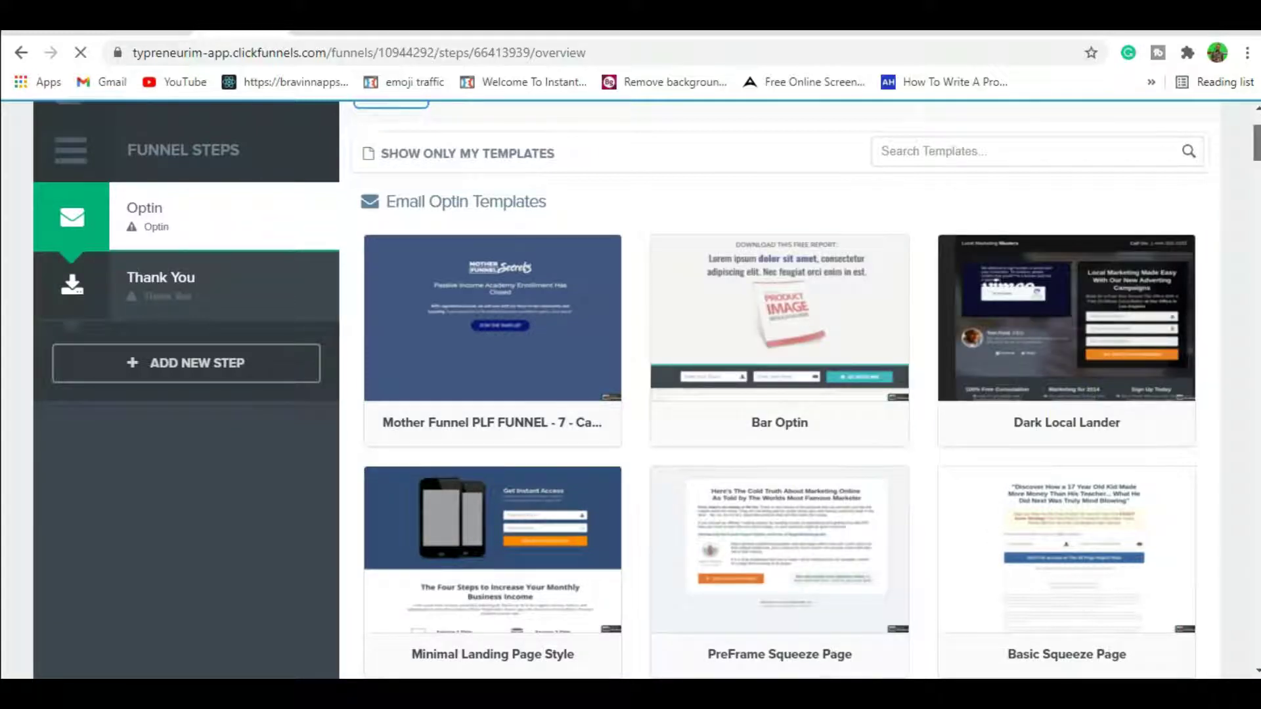
left_click_drag(1257, 156, 1257, 211)
mouse_move(612, 328)
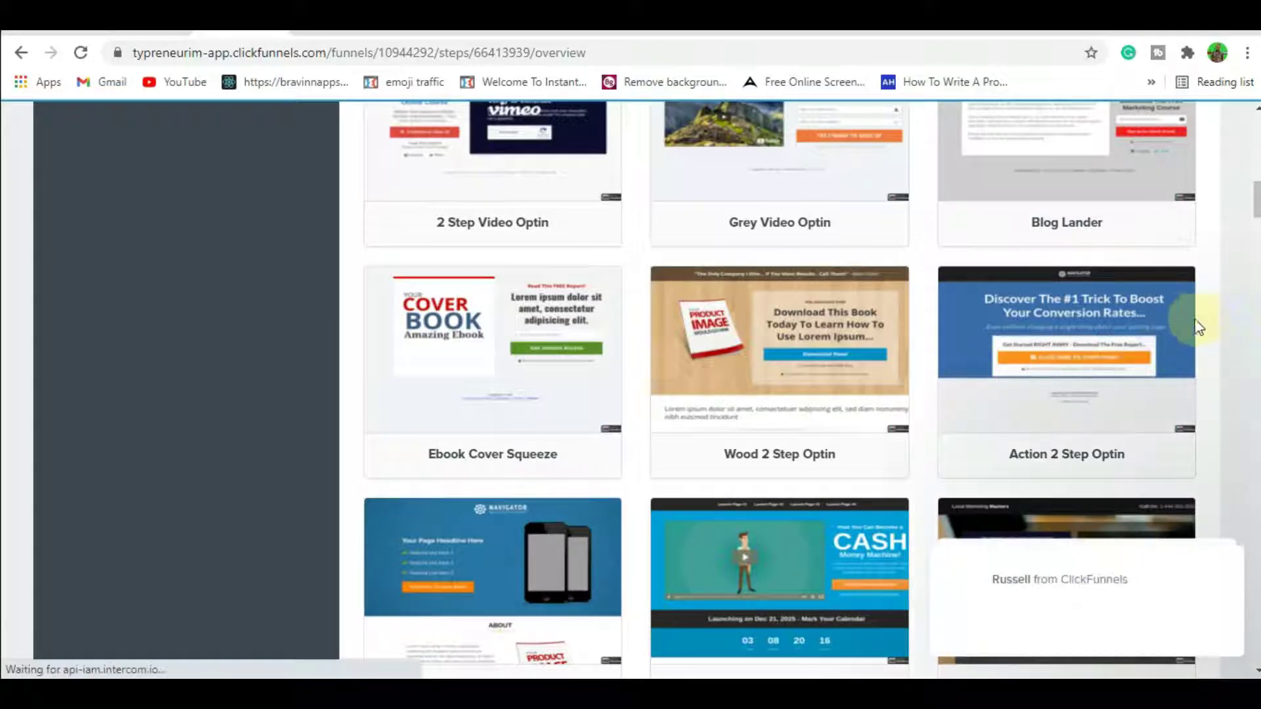
mouse_move(1185, 328)
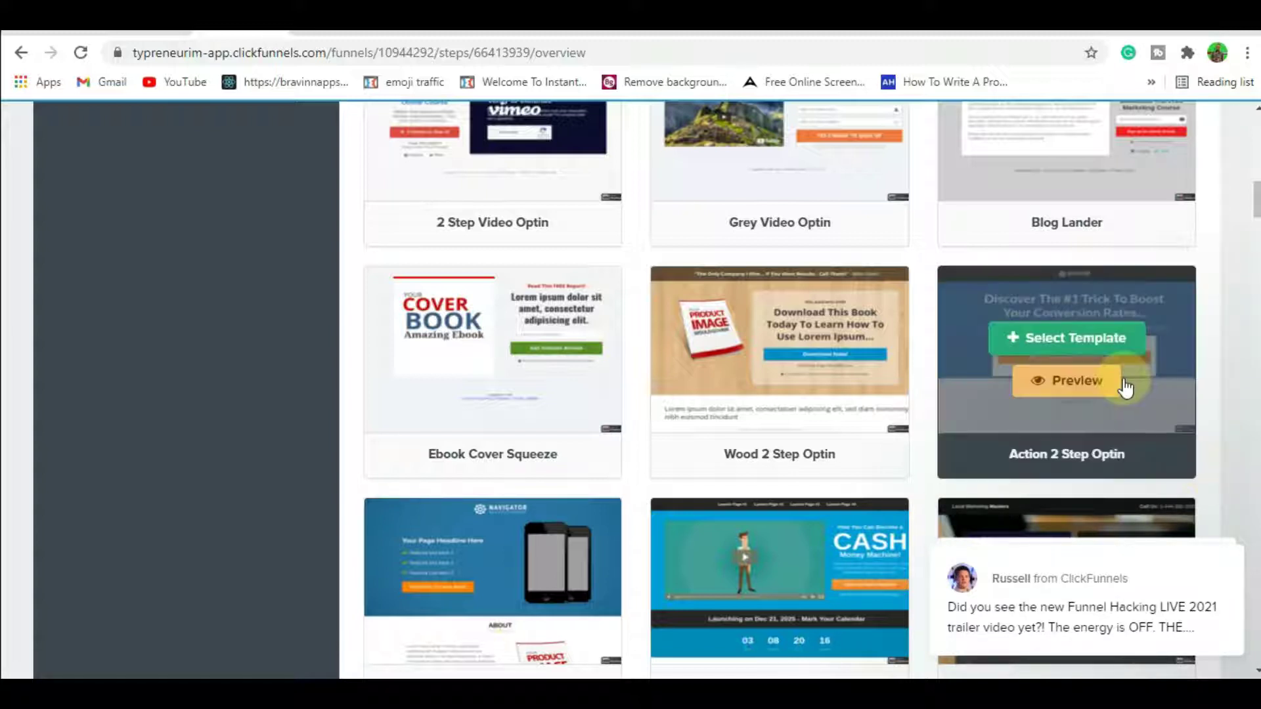
mouse_move(1114, 360)
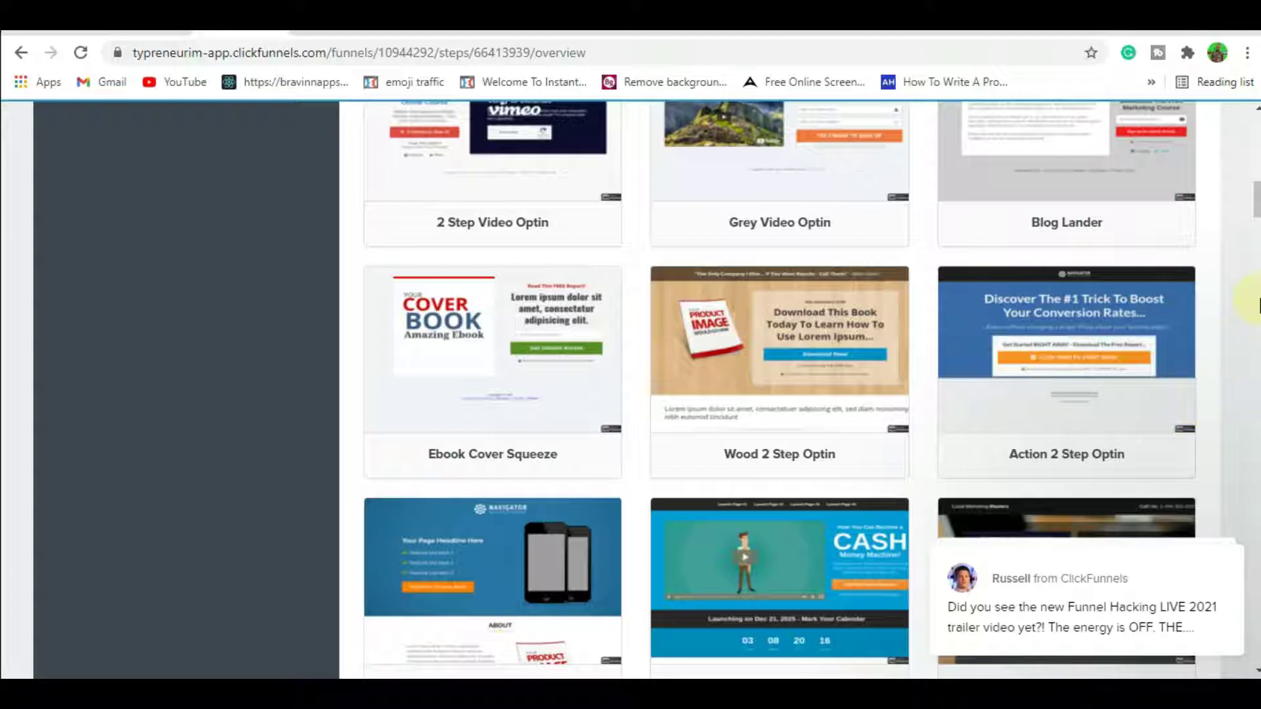
left_click(1258, 229)
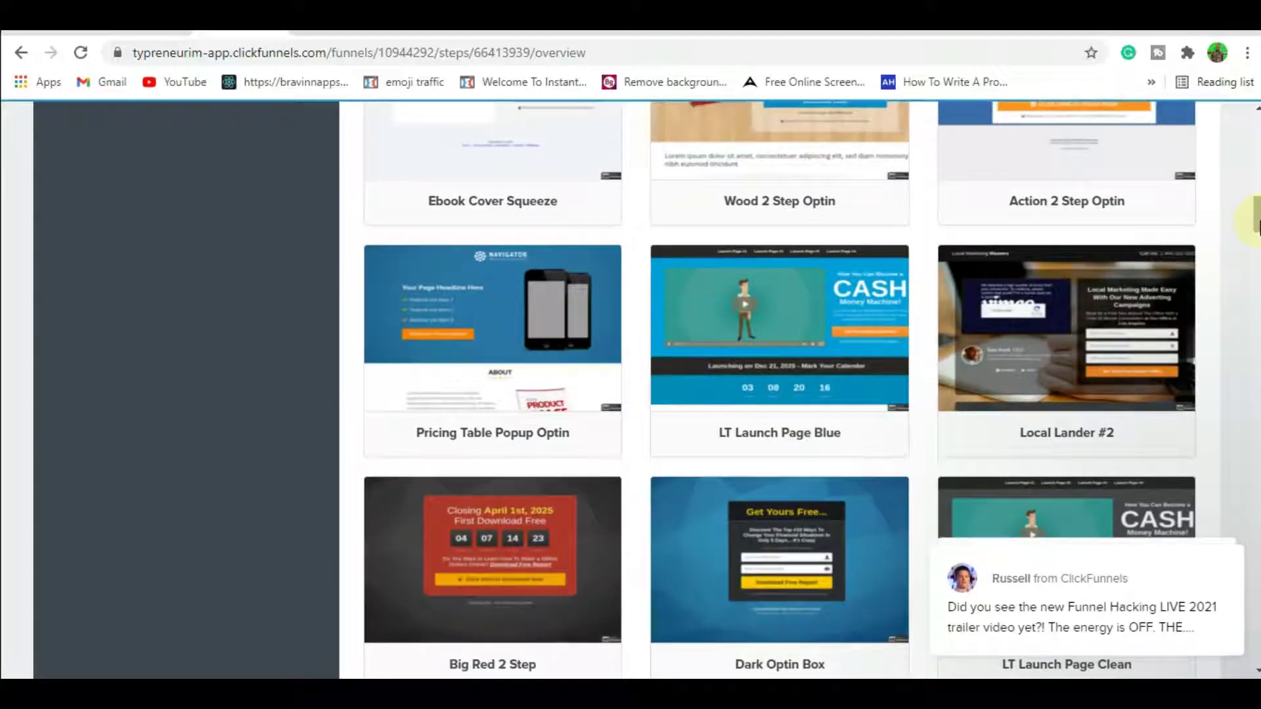
mouse_move(1256, 223)
left_mouse_down()
mouse_move(1256, 244)
mouse_move(1255, 232)
left_mouse_up()
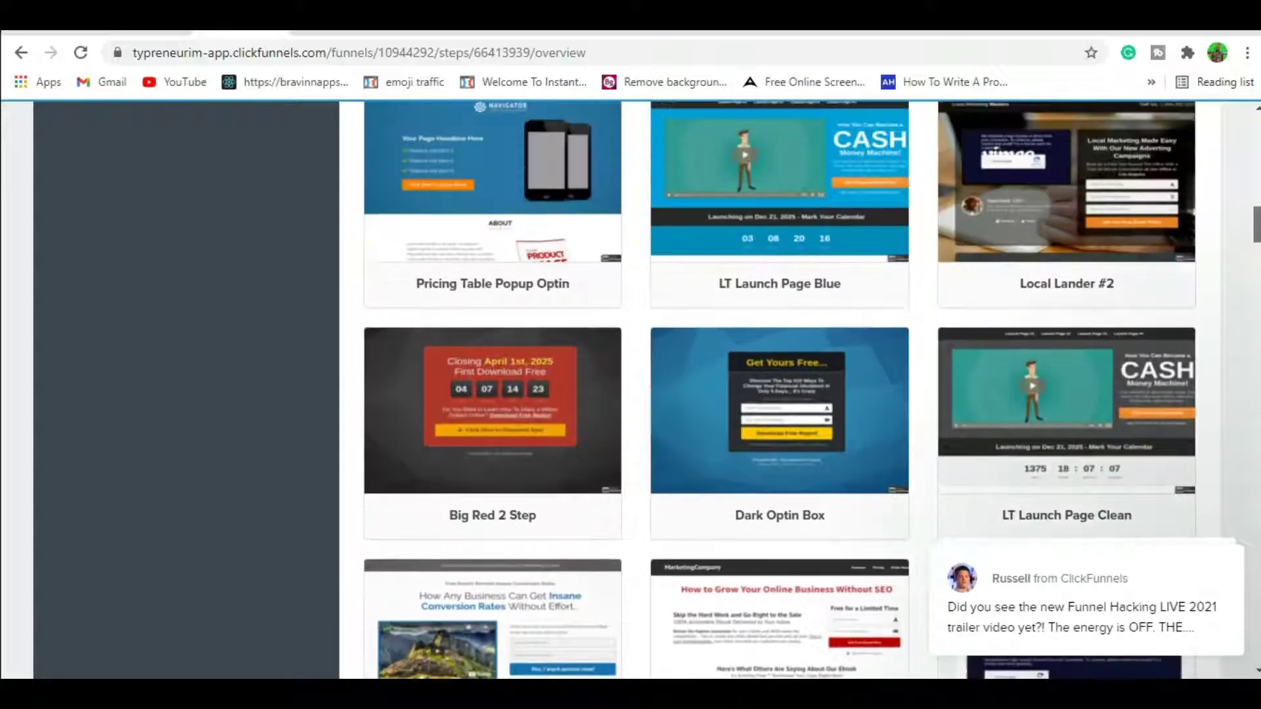
mouse_move(802, 374)
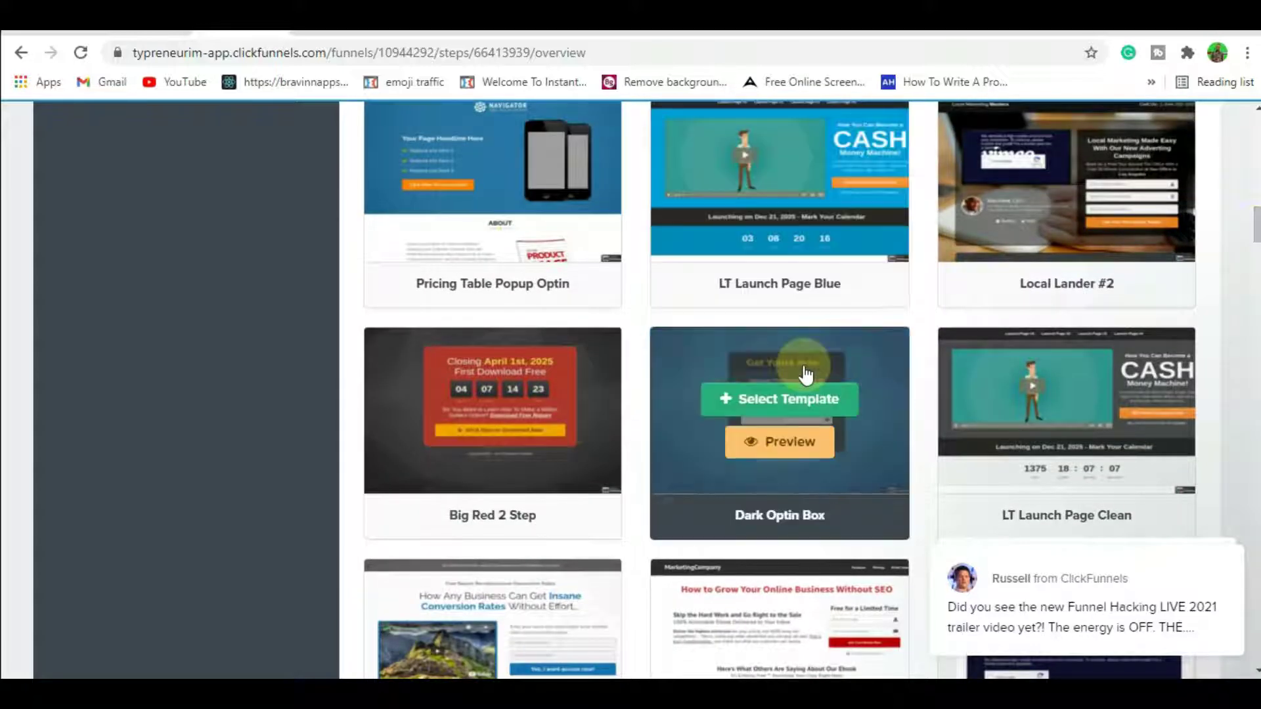
left_click(795, 407)
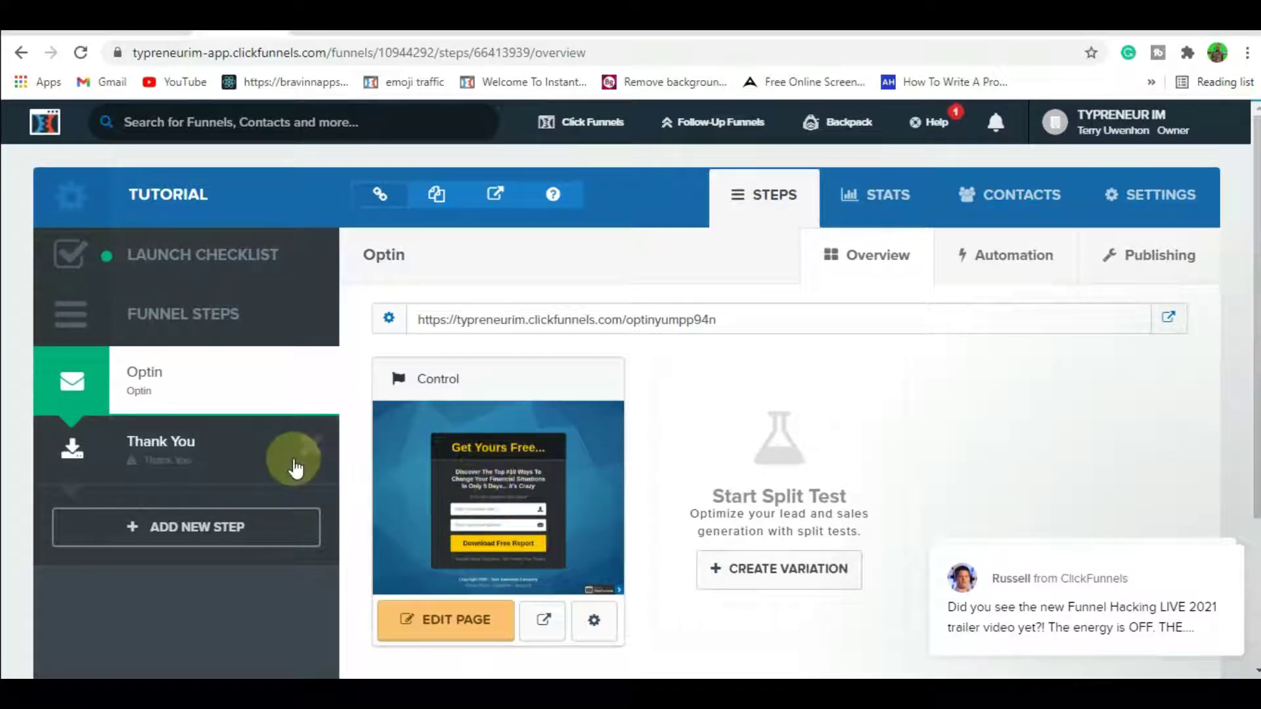
Browse the thank you templates and apply the Download Page template to the Thank You step.
left_click(252, 458)
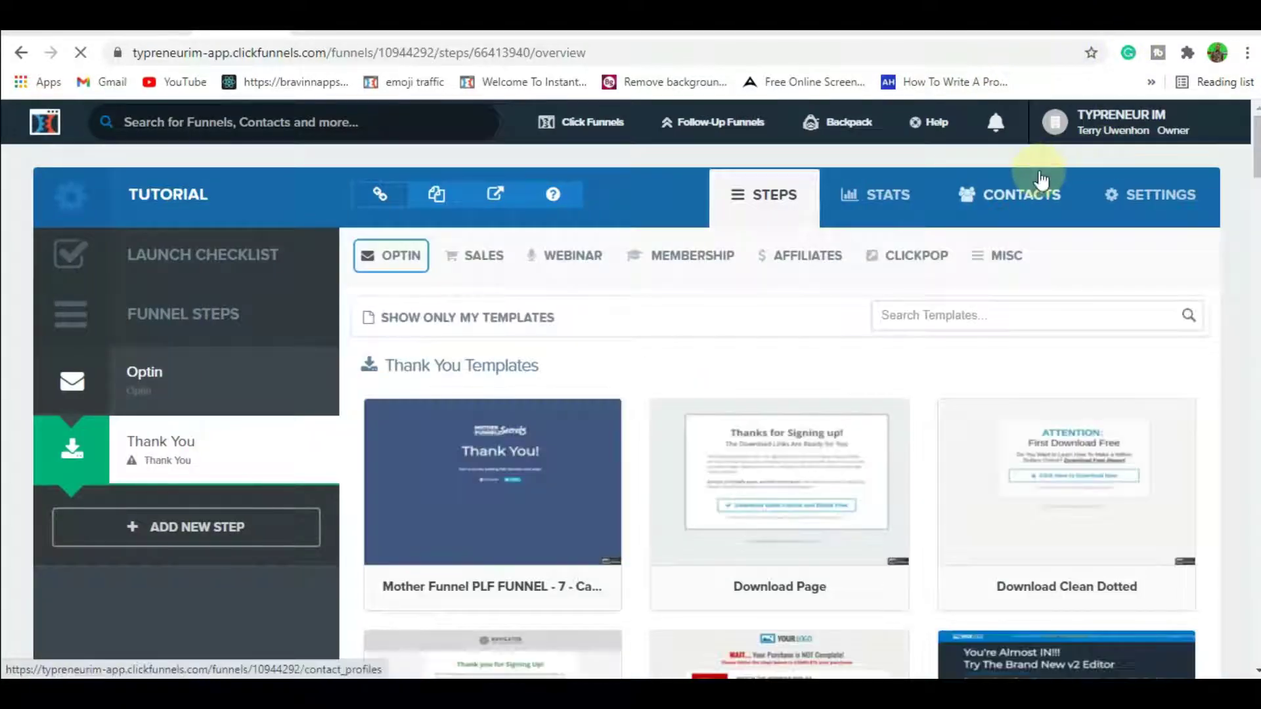
mouse_move(538, 454)
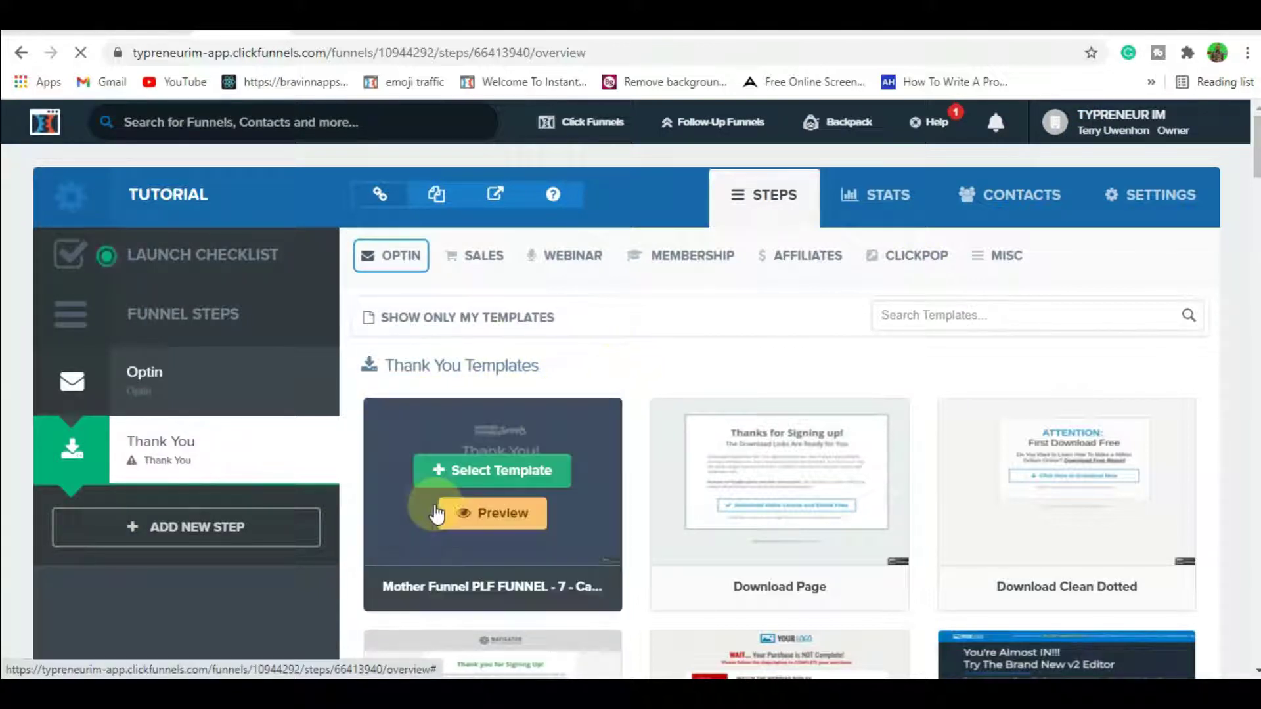
mouse_move(821, 522)
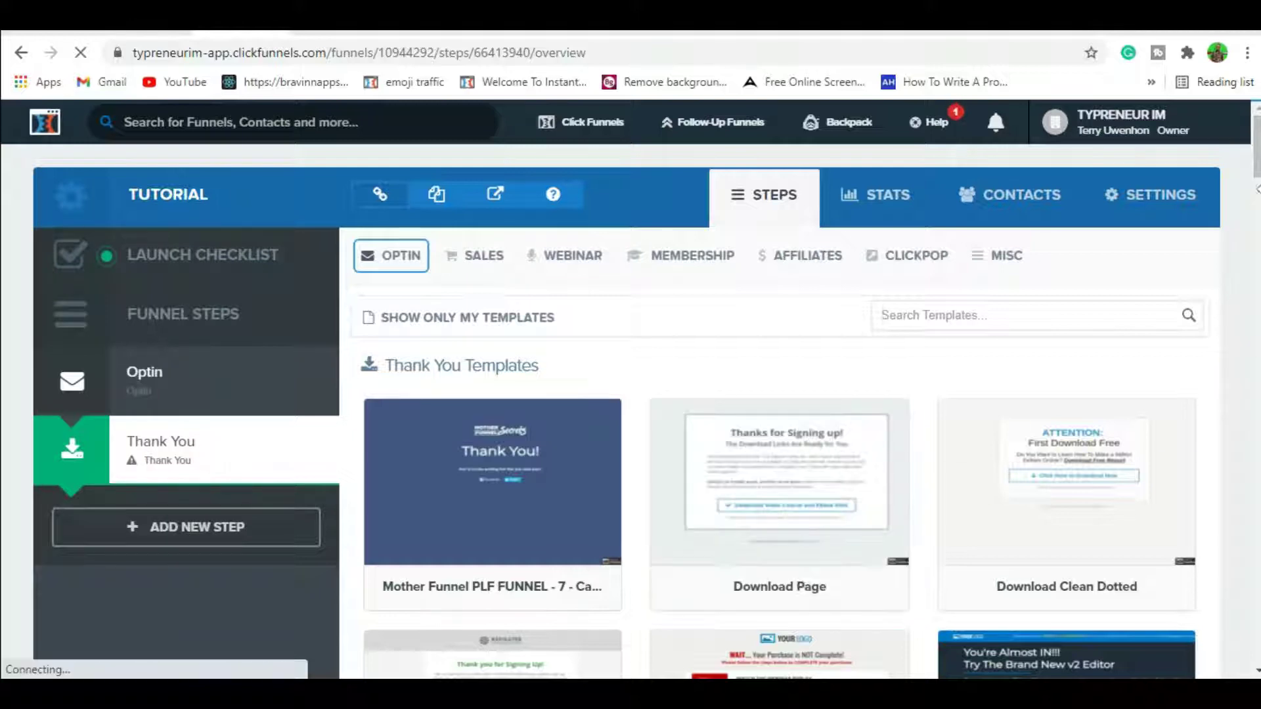
left_click_drag(1257, 150, 1256, 200)
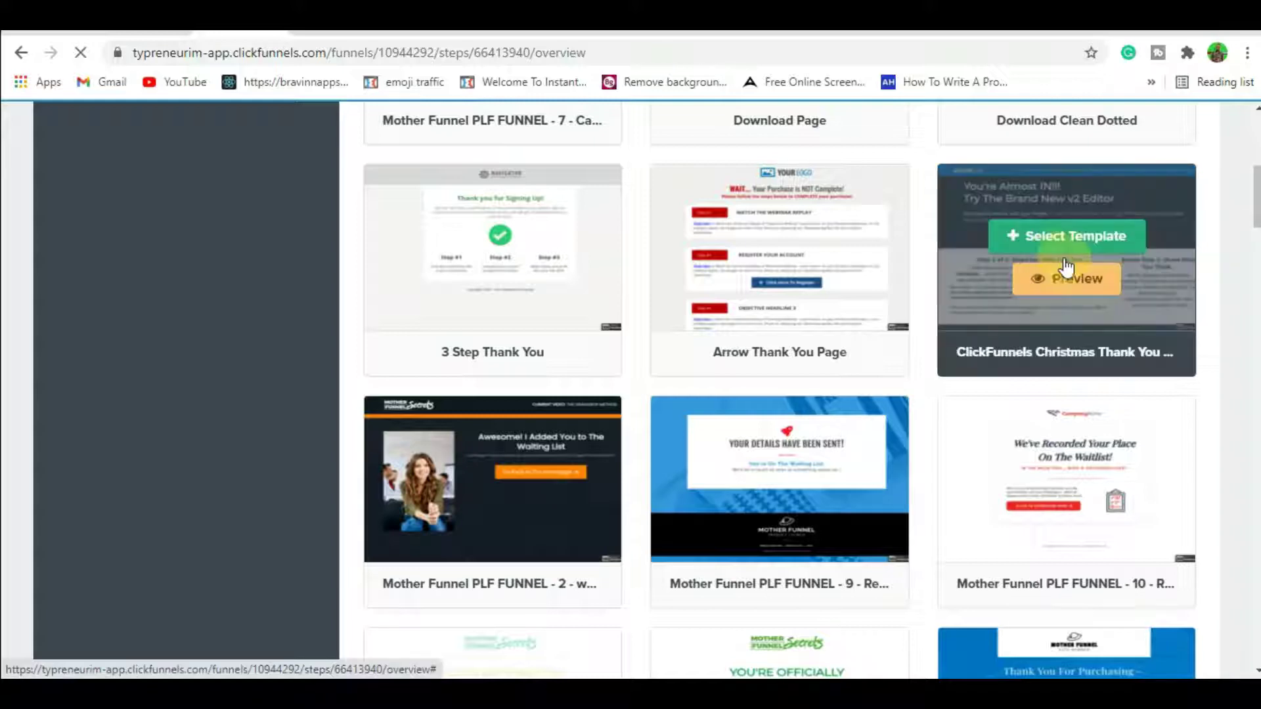
left_click_drag(1258, 214, 1258, 184)
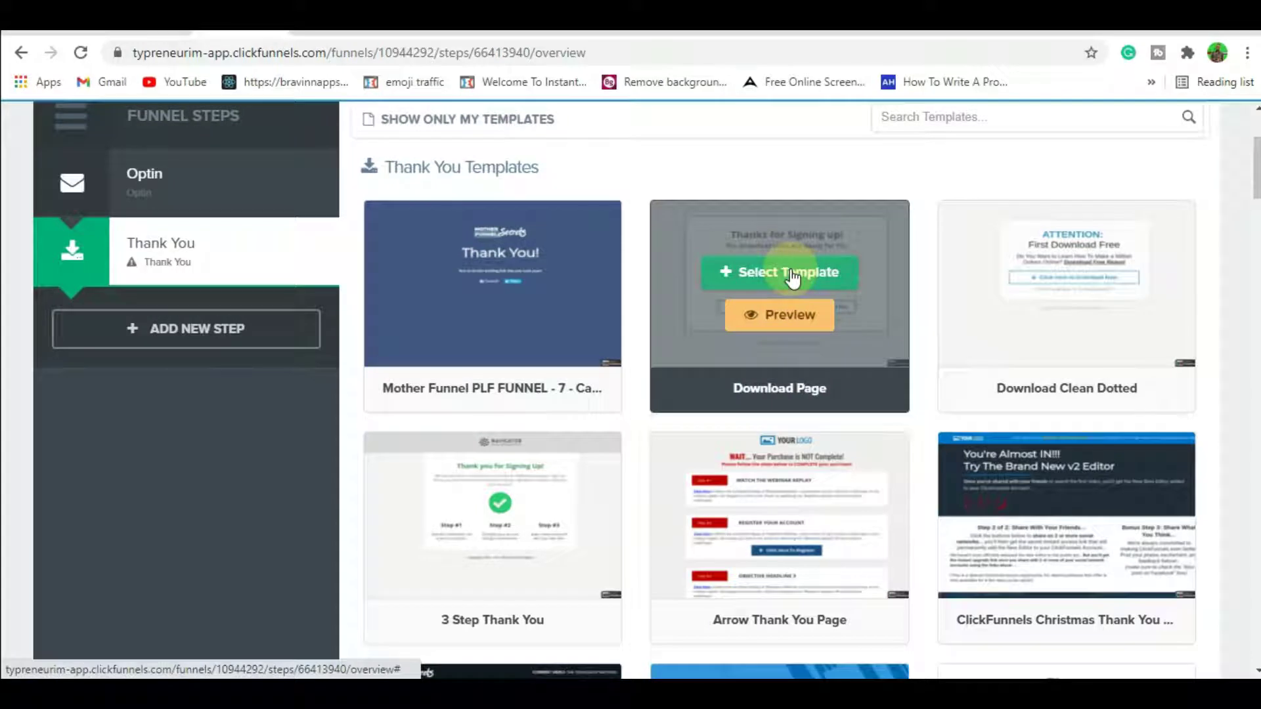
left_click(792, 273)
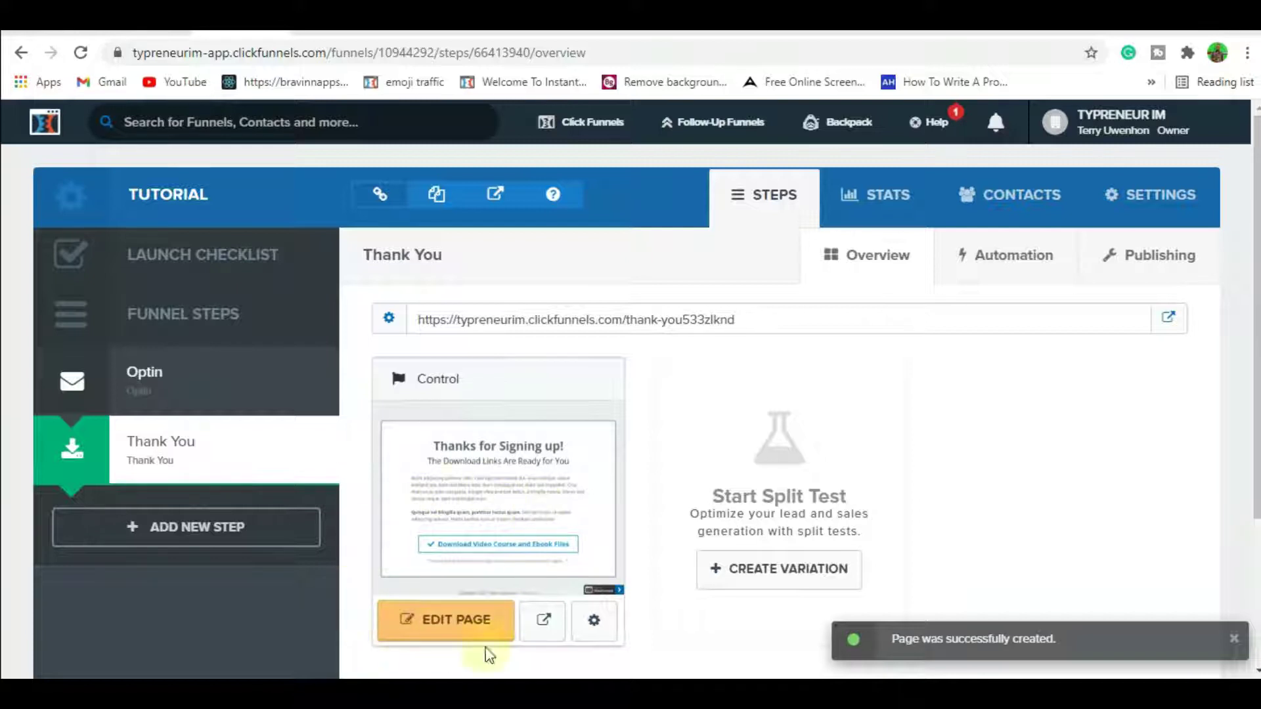
Return to the Optin step and open its control page in the page editor.
left_click(468, 610)
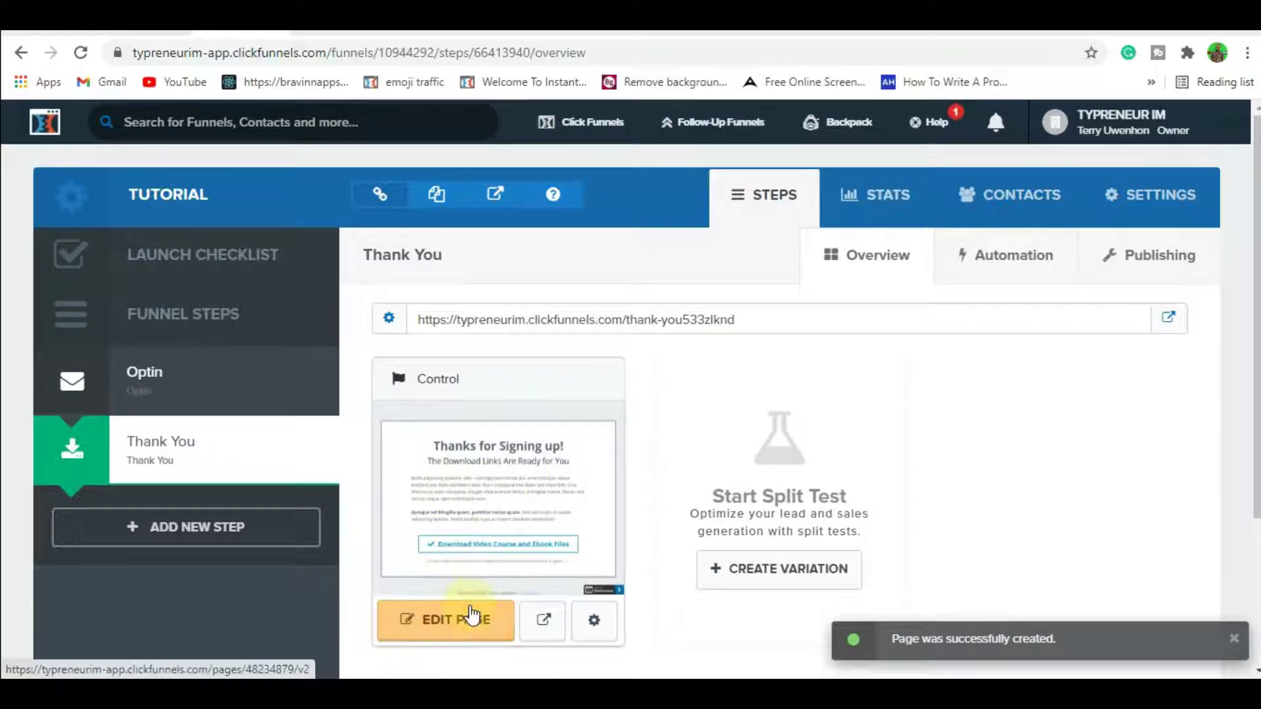
left_click(289, 396)
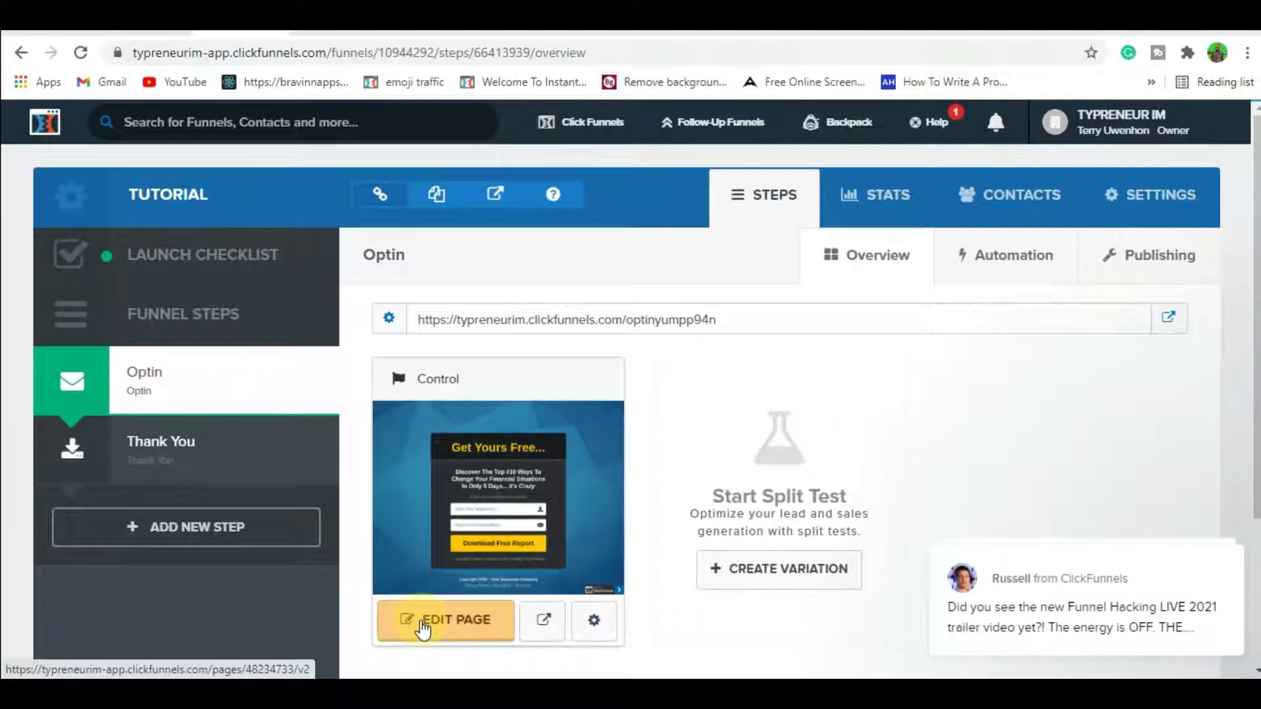
left_click(422, 629)
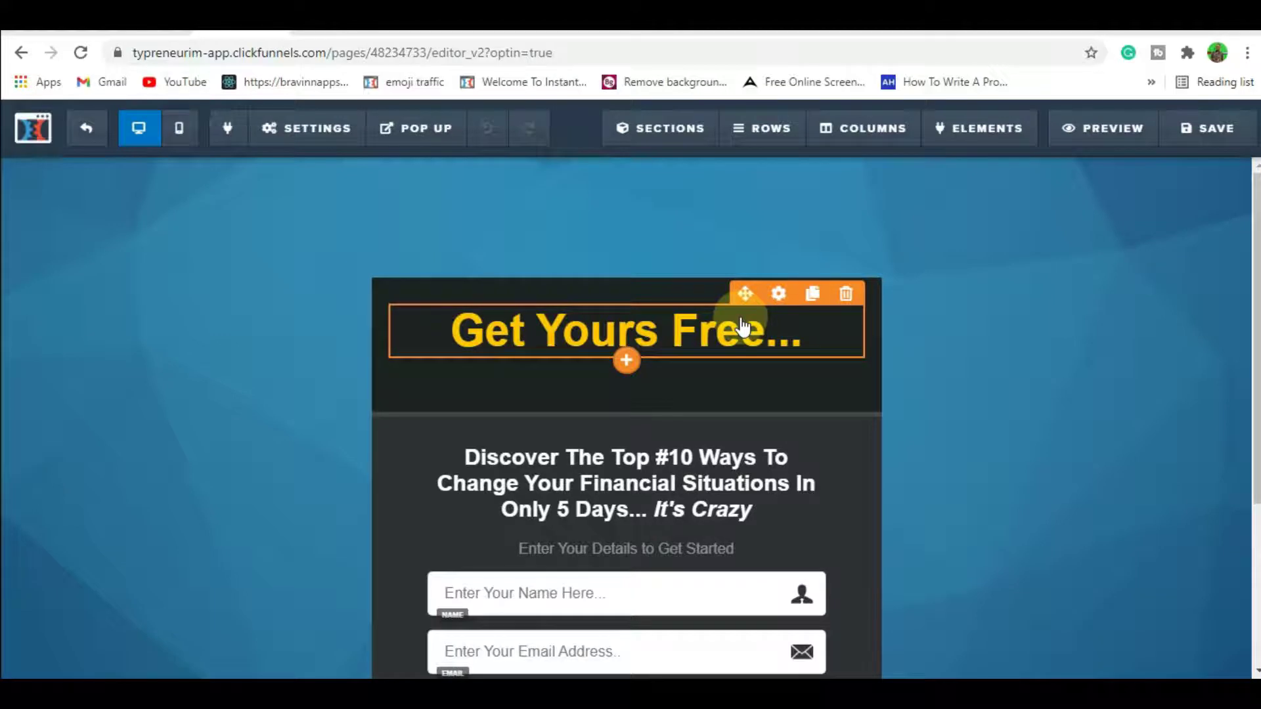
Replace the "Get Yours Free..." headline of the opt-in box with "GET ACCESS NOW".
left_click(793, 338)
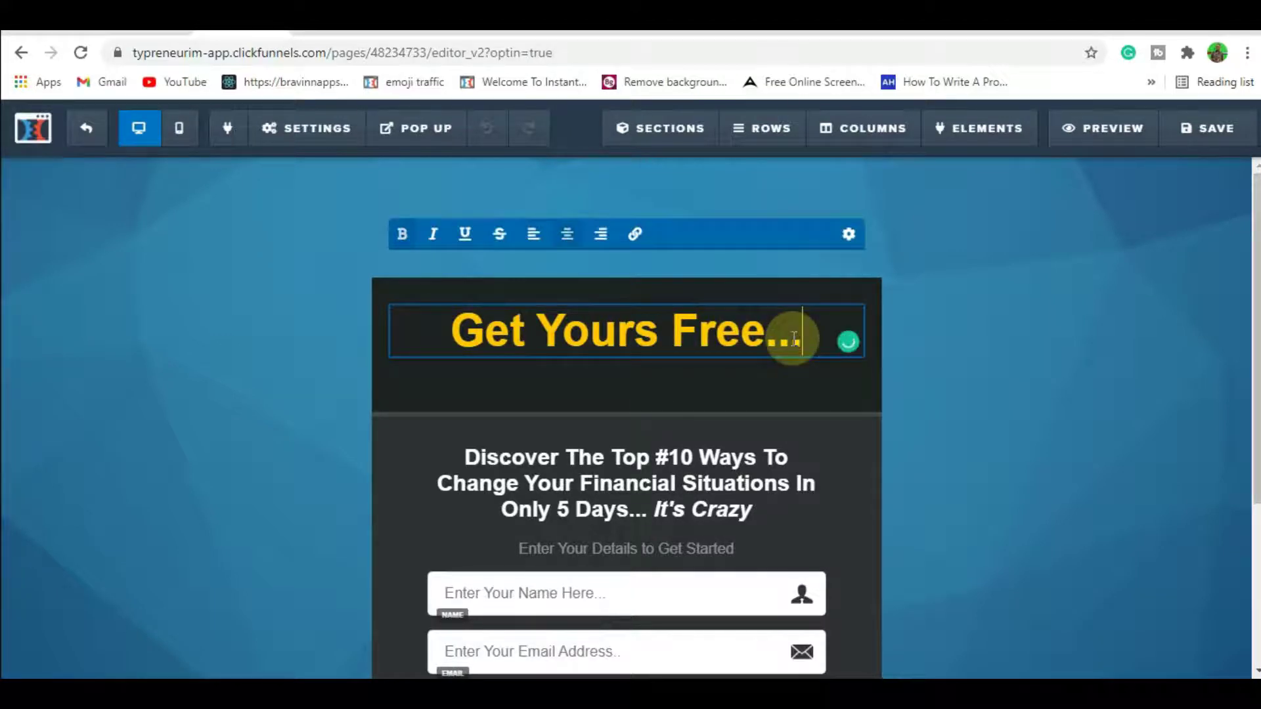
key("BackSpace")
key("ctrl+a")
key("BackSpace")
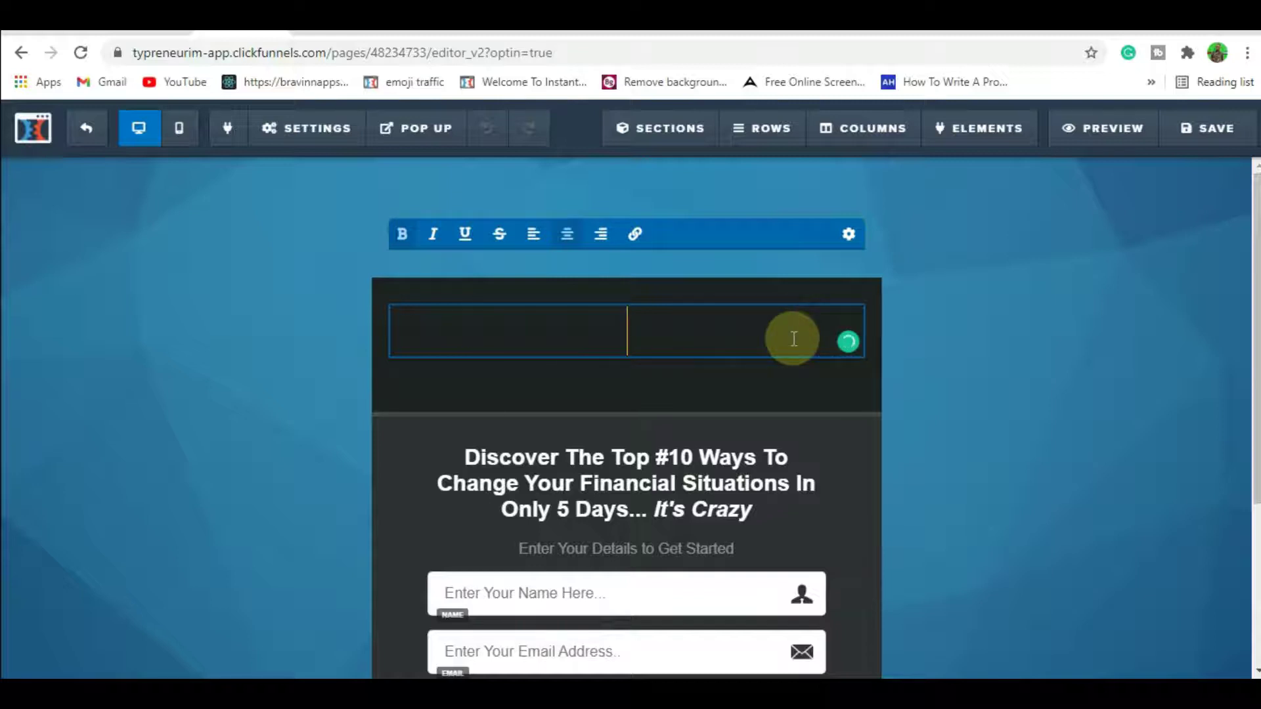
type("GET ACCESS")
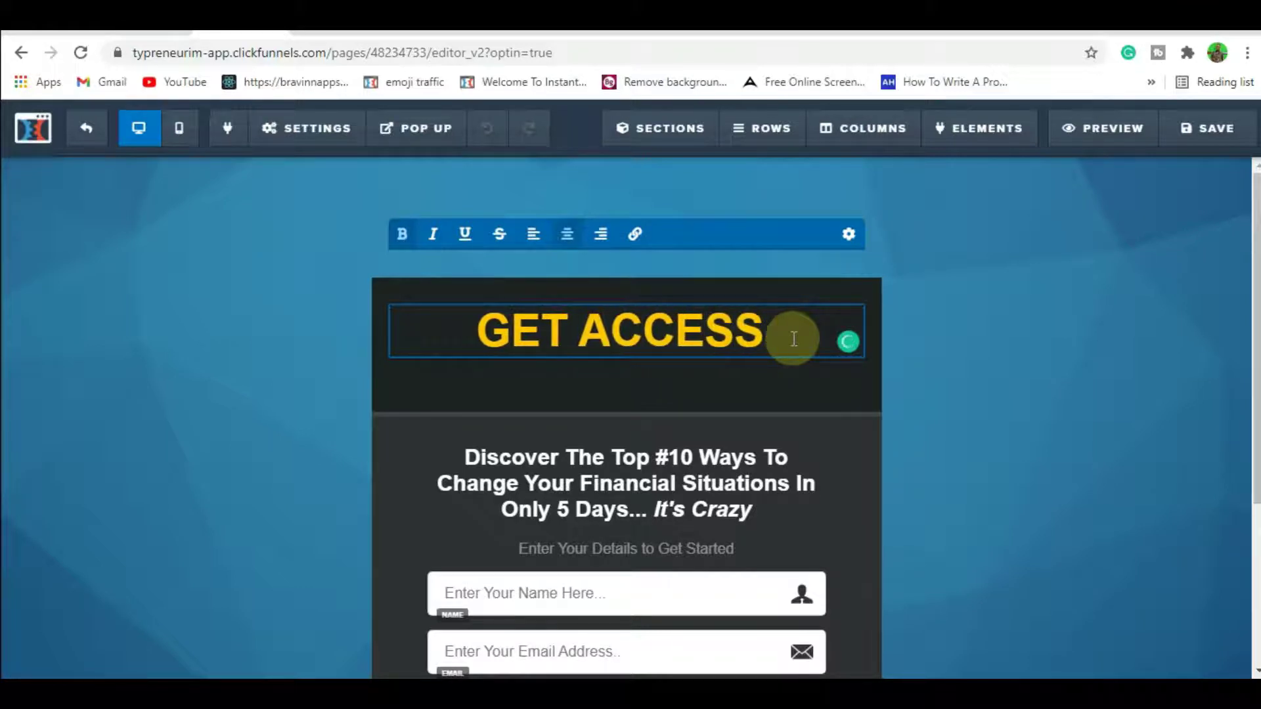
type(" B")
key("BackSpace")
type("NOW")
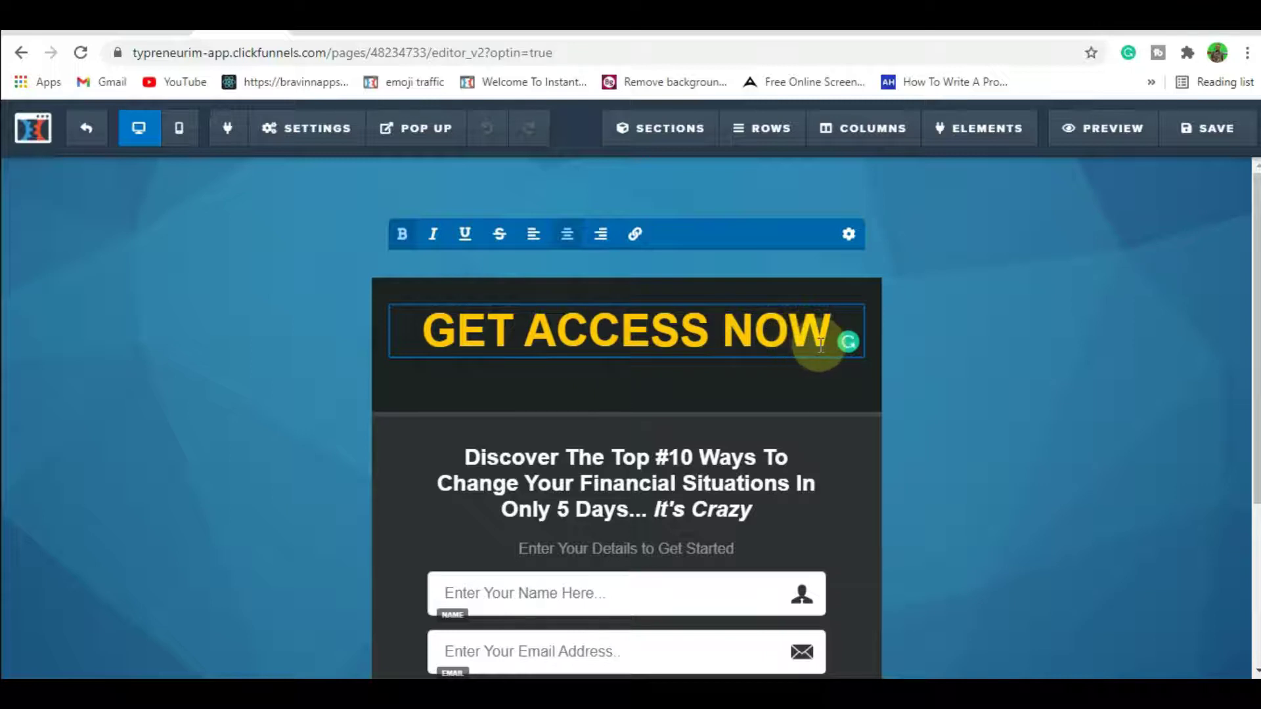
Look over the settings of the one-column row that holds the headline.
mouse_move(848, 319)
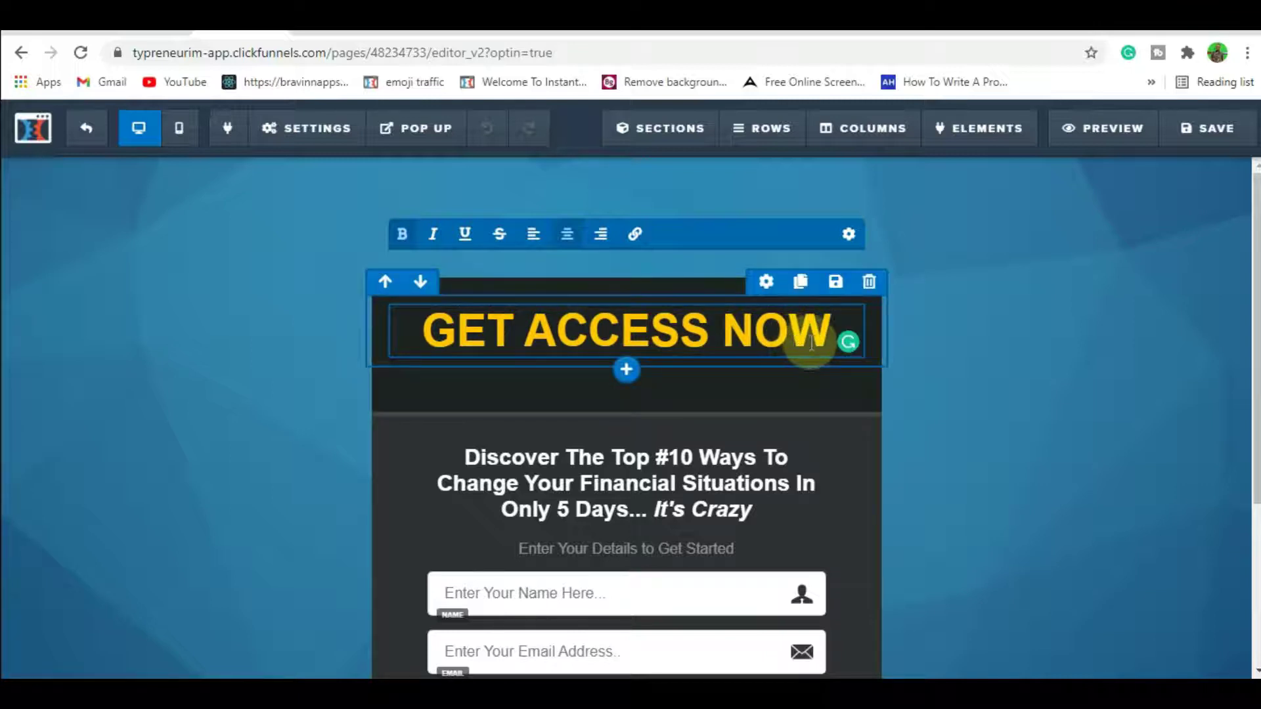
left_click(763, 286)
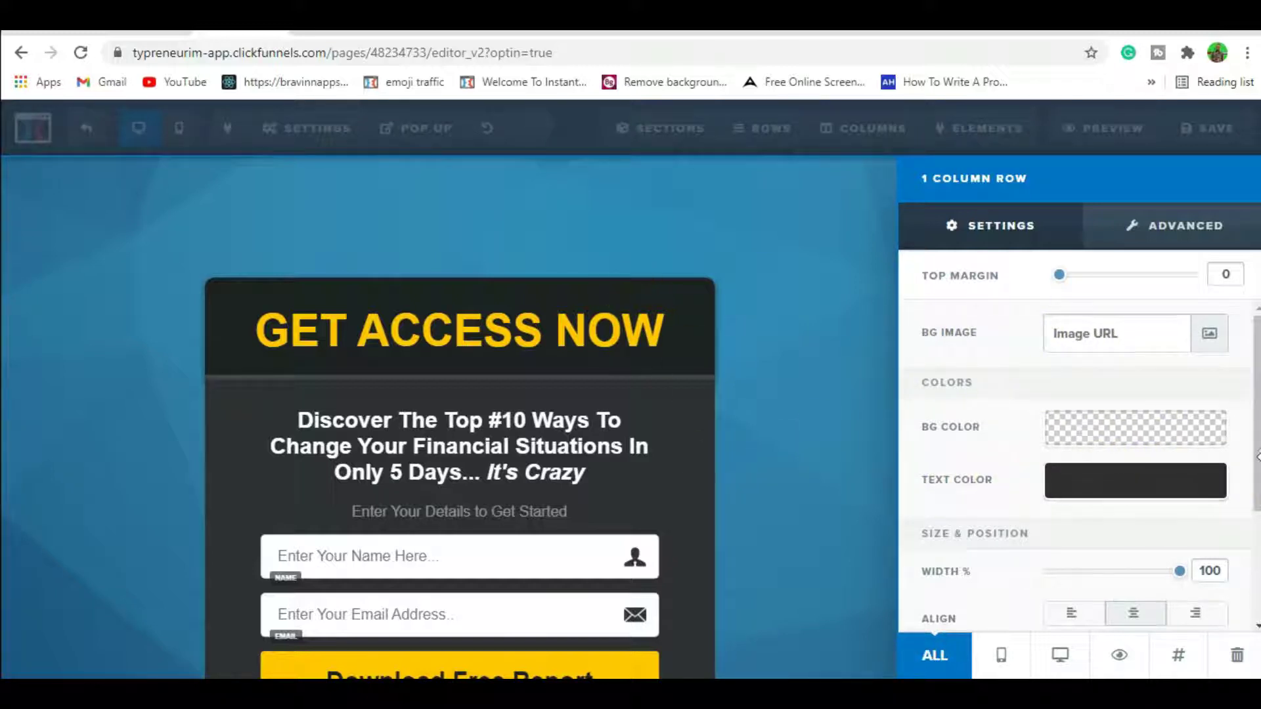
left_click_drag(1258, 421, 1258, 466)
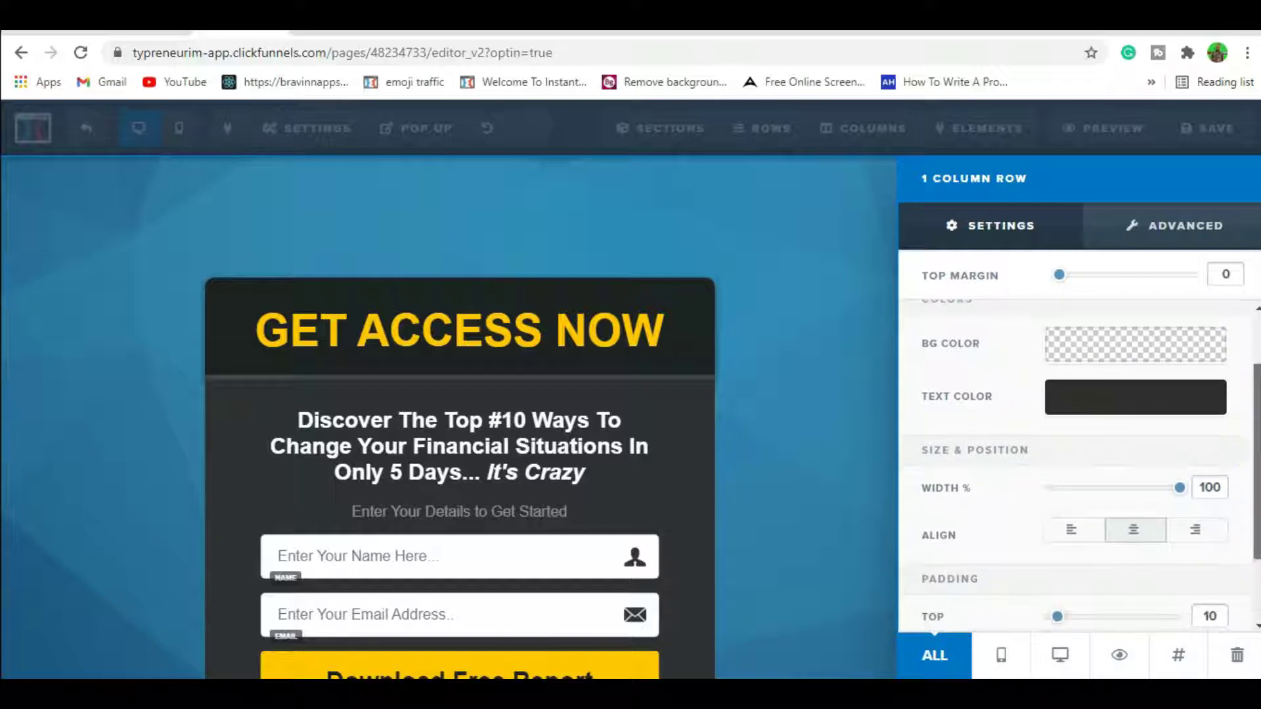
left_click(629, 331)
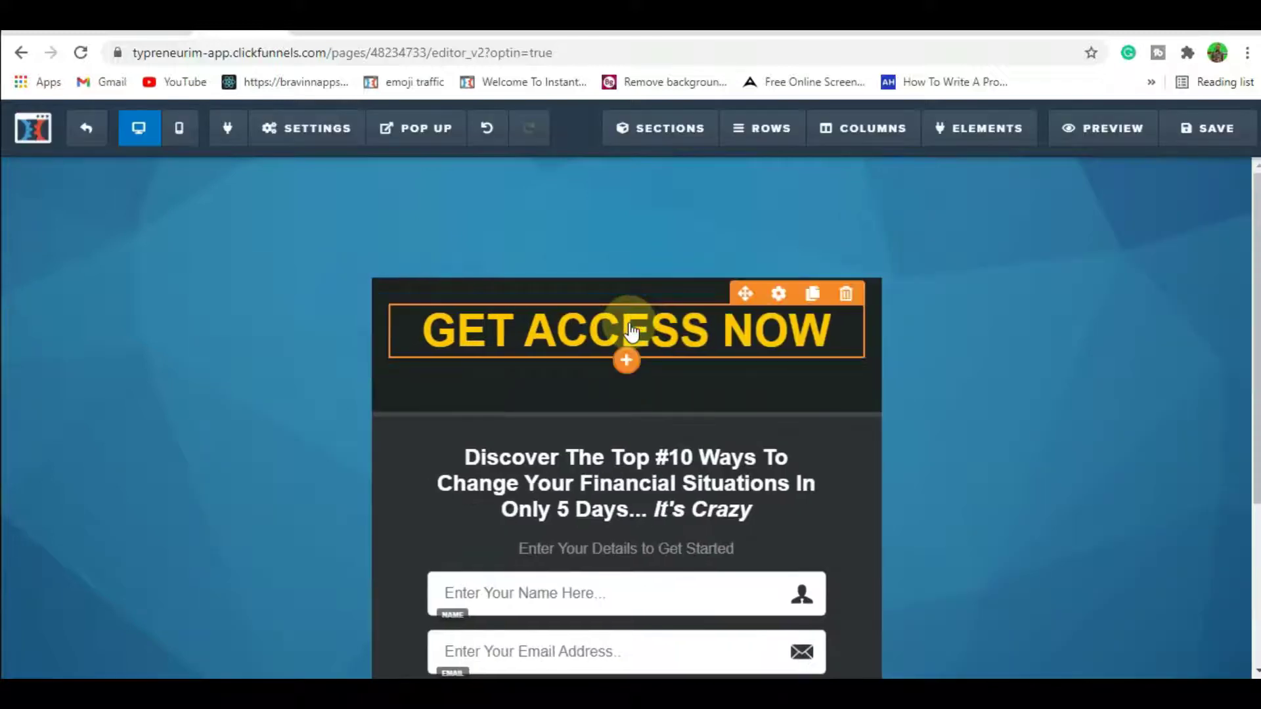
Try blue and white on the GET ACCESS NOW headline, and set its text color to green #42b99f.
left_click(778, 295)
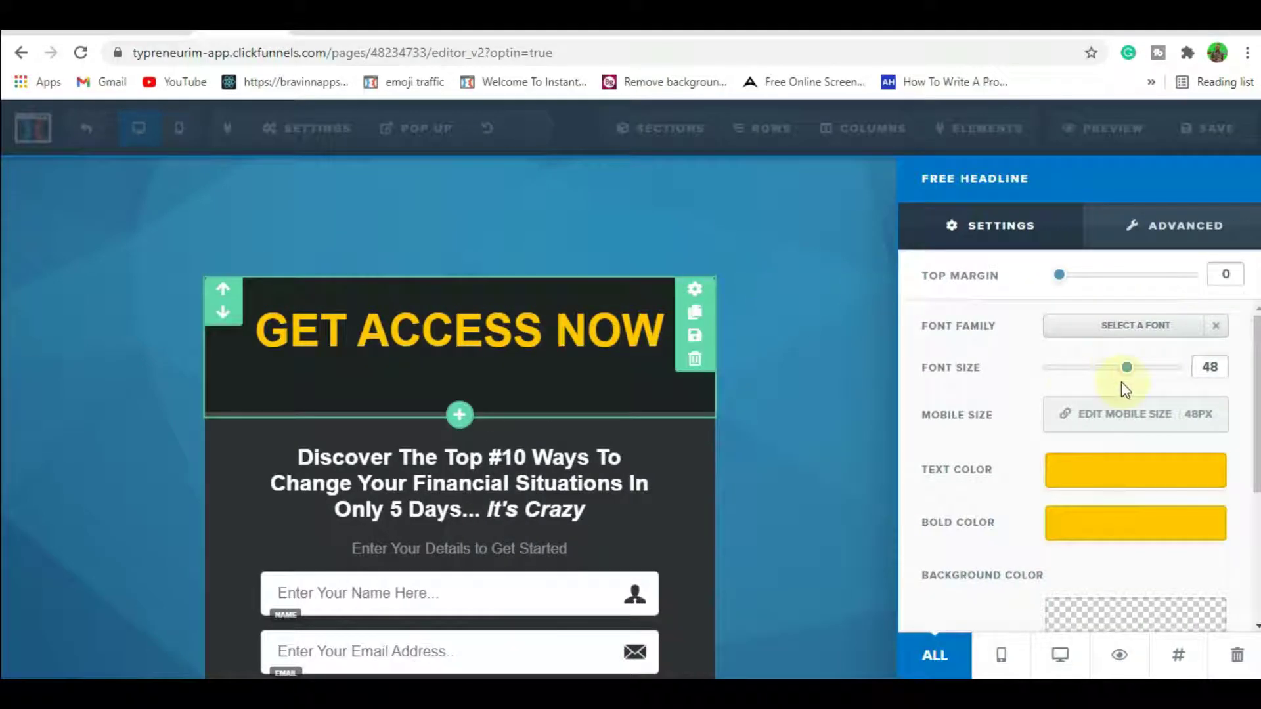
left_click(1123, 482)
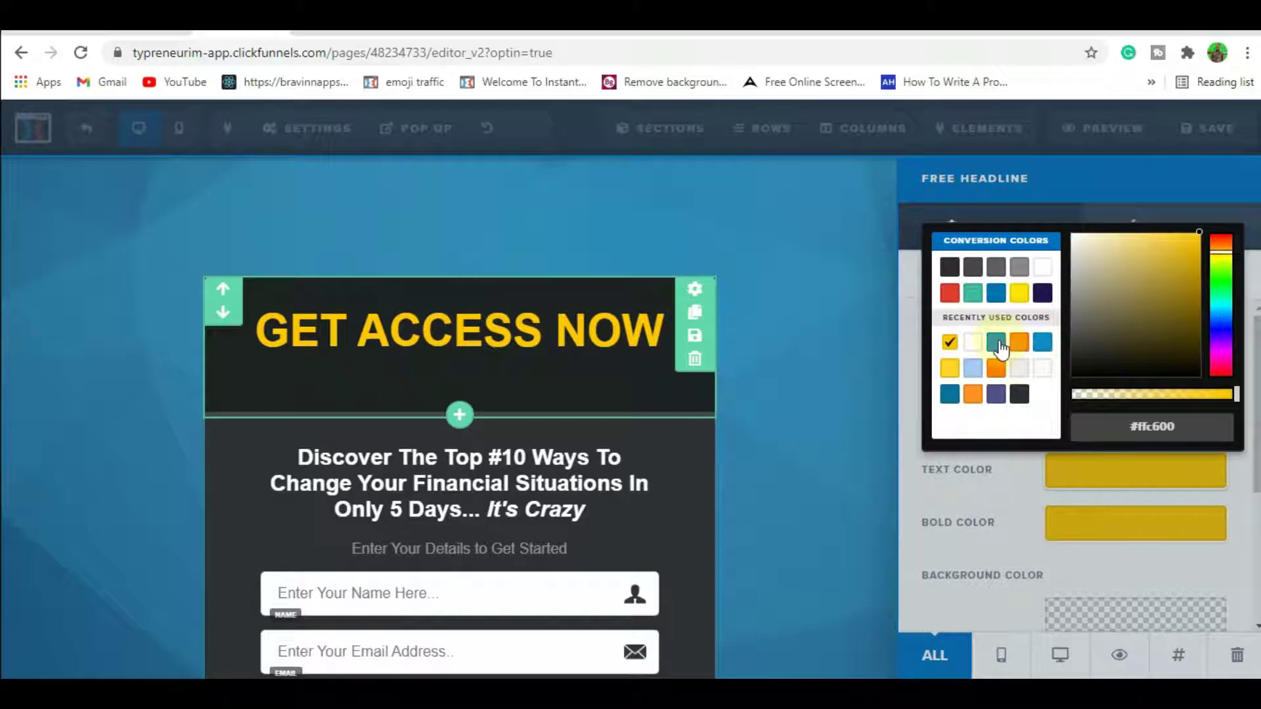
left_click(997, 343)
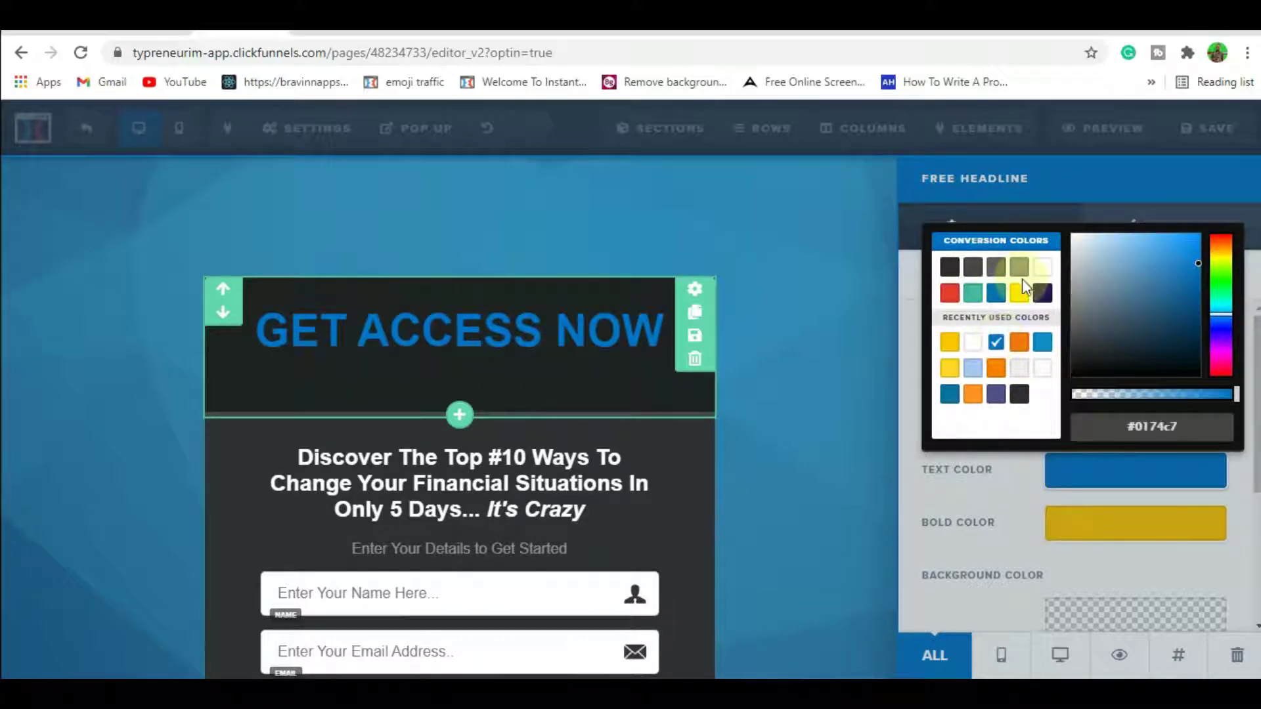
left_click(1043, 271)
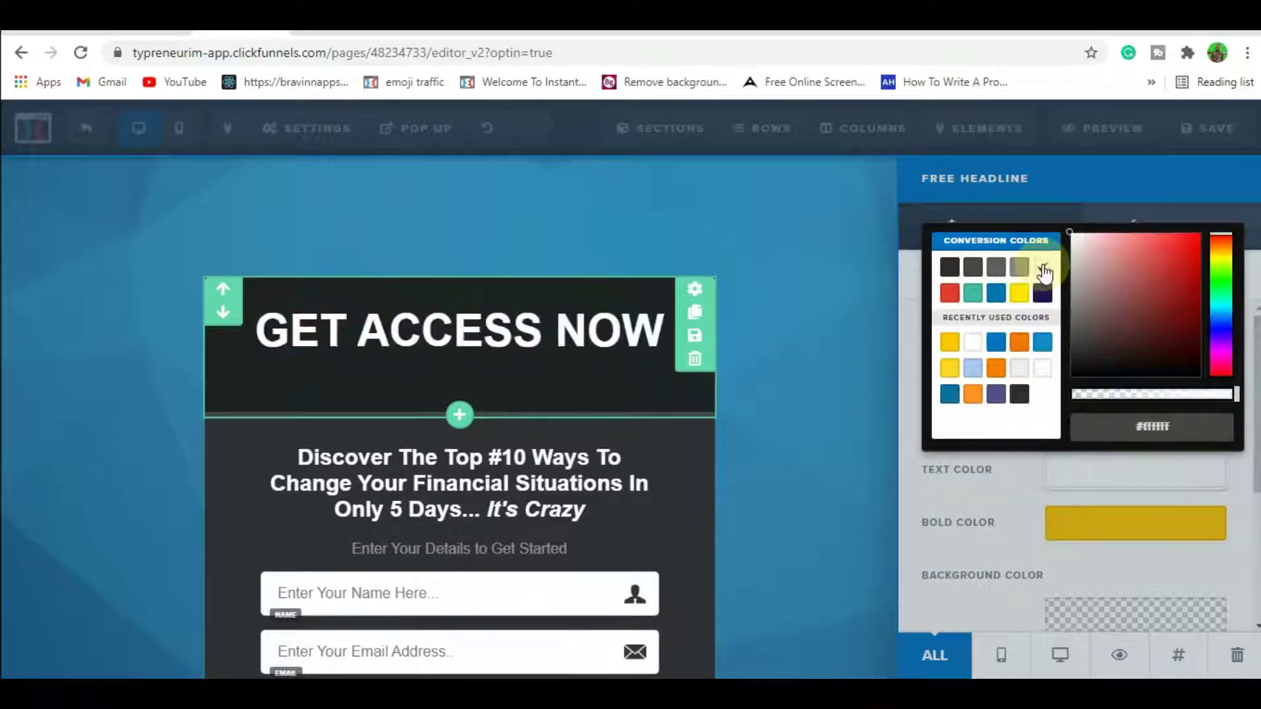
left_click(973, 295)
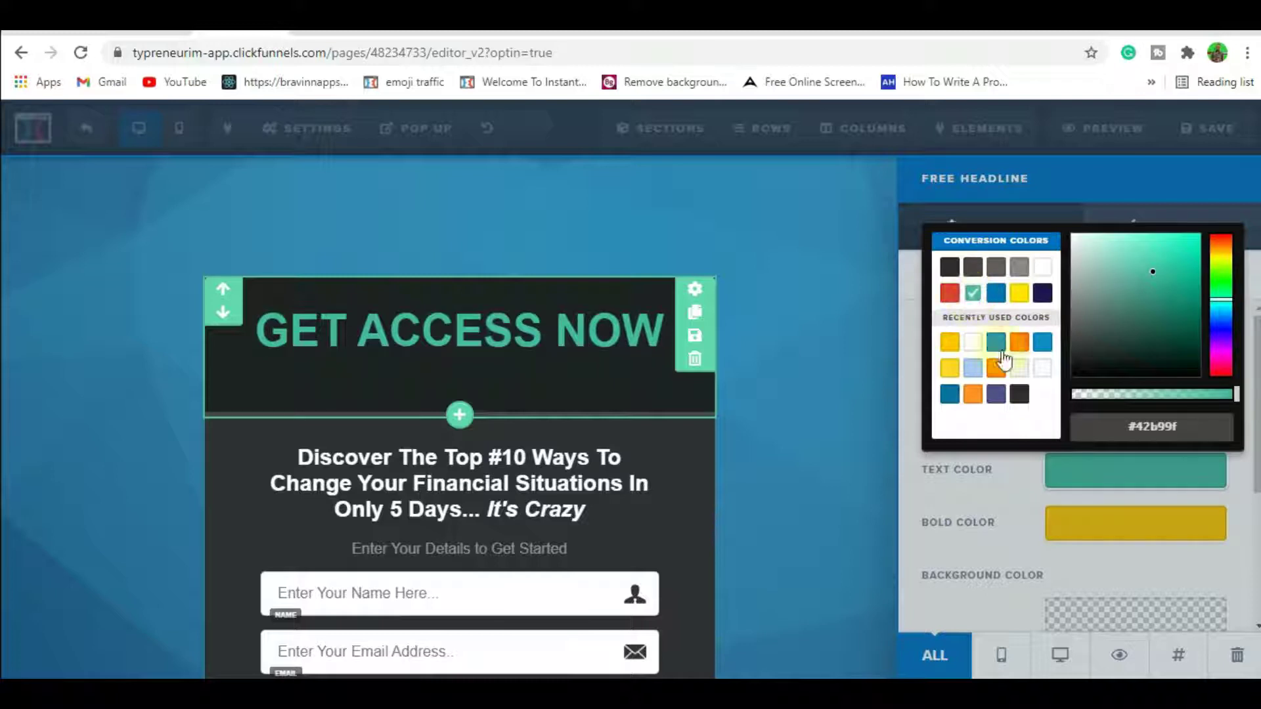
left_click(1036, 545)
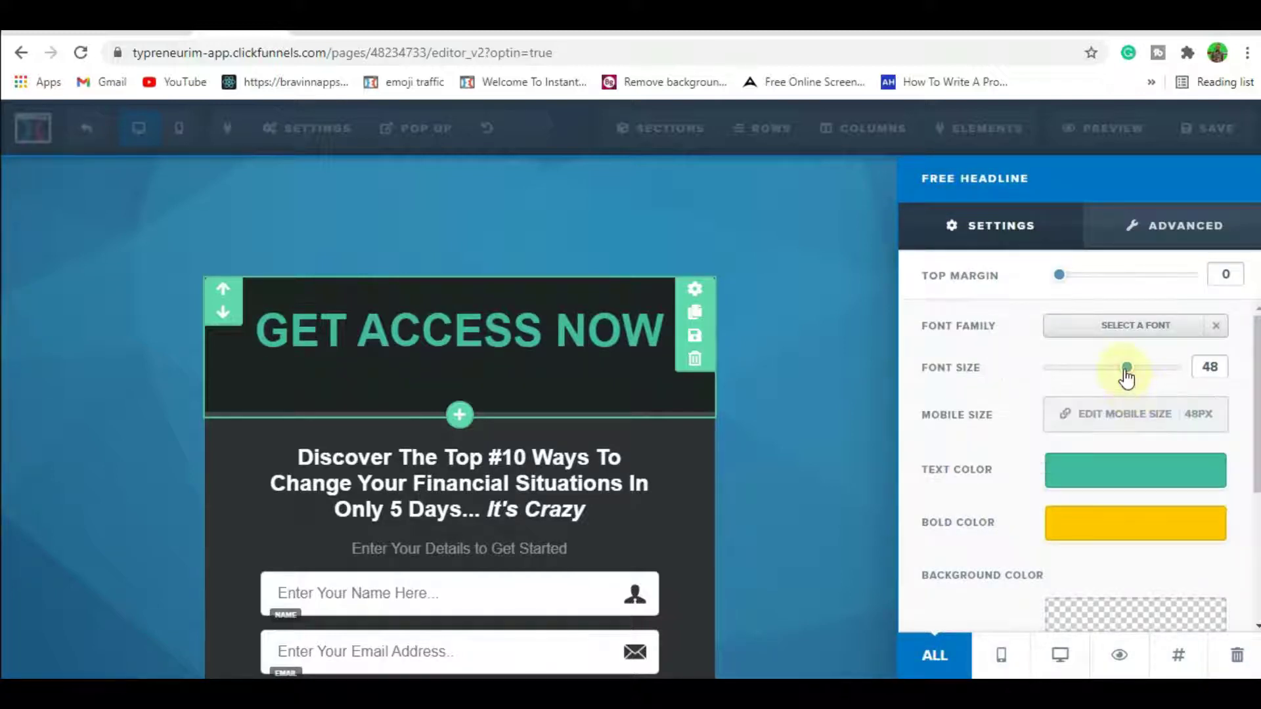
Reduce the GET ACCESS NOW headline's font size to 42 and look over its remaining color settings.
left_click_drag(1125, 369, 1112, 392)
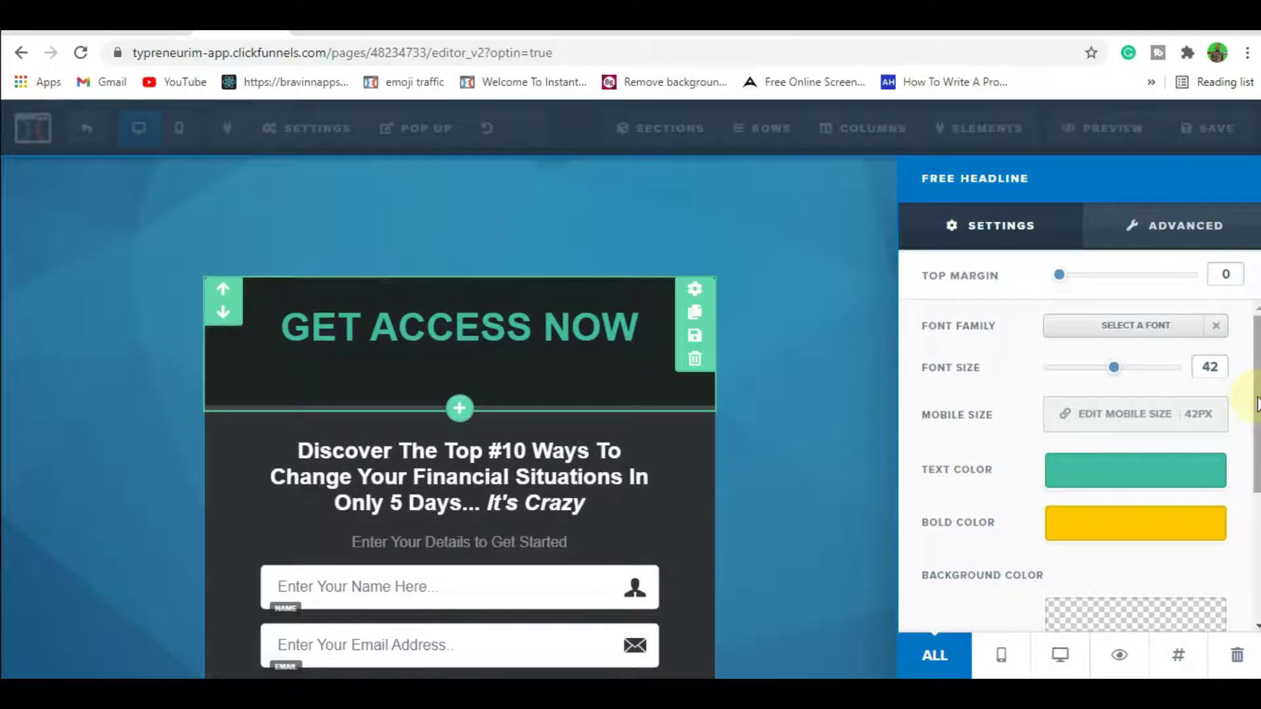
left_click_drag(1257, 403, 1258, 486)
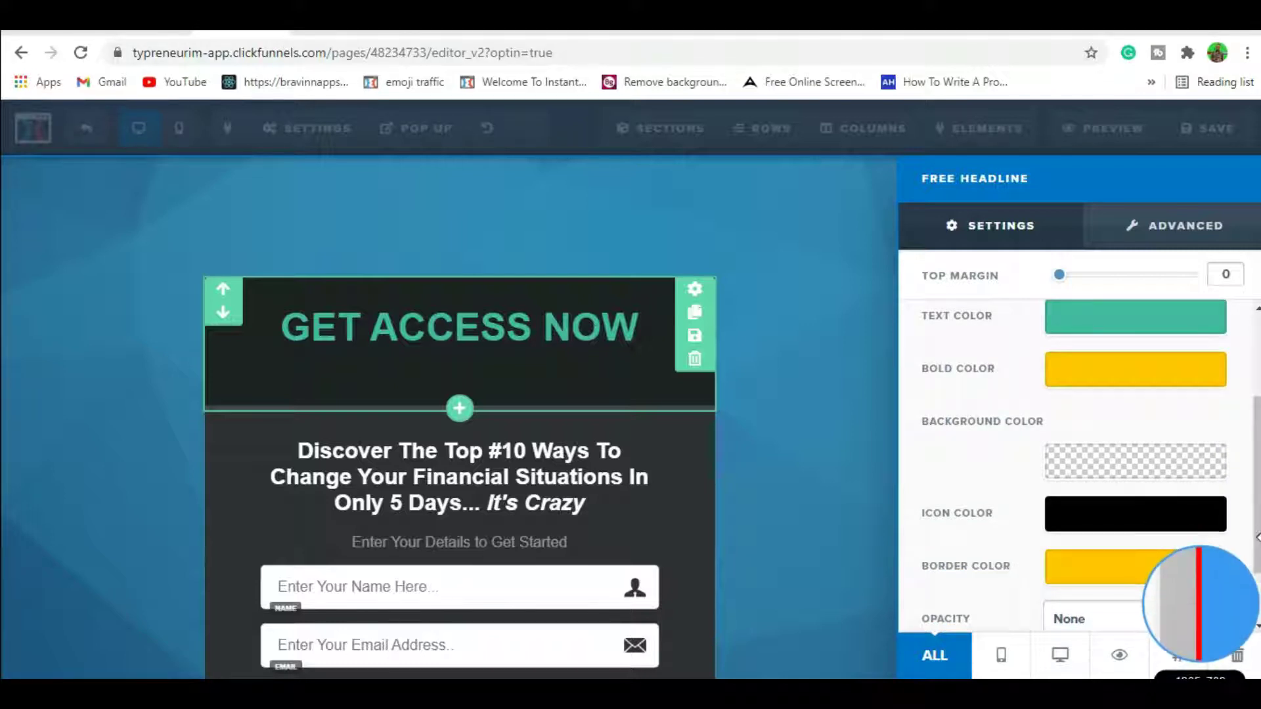
left_click(817, 500)
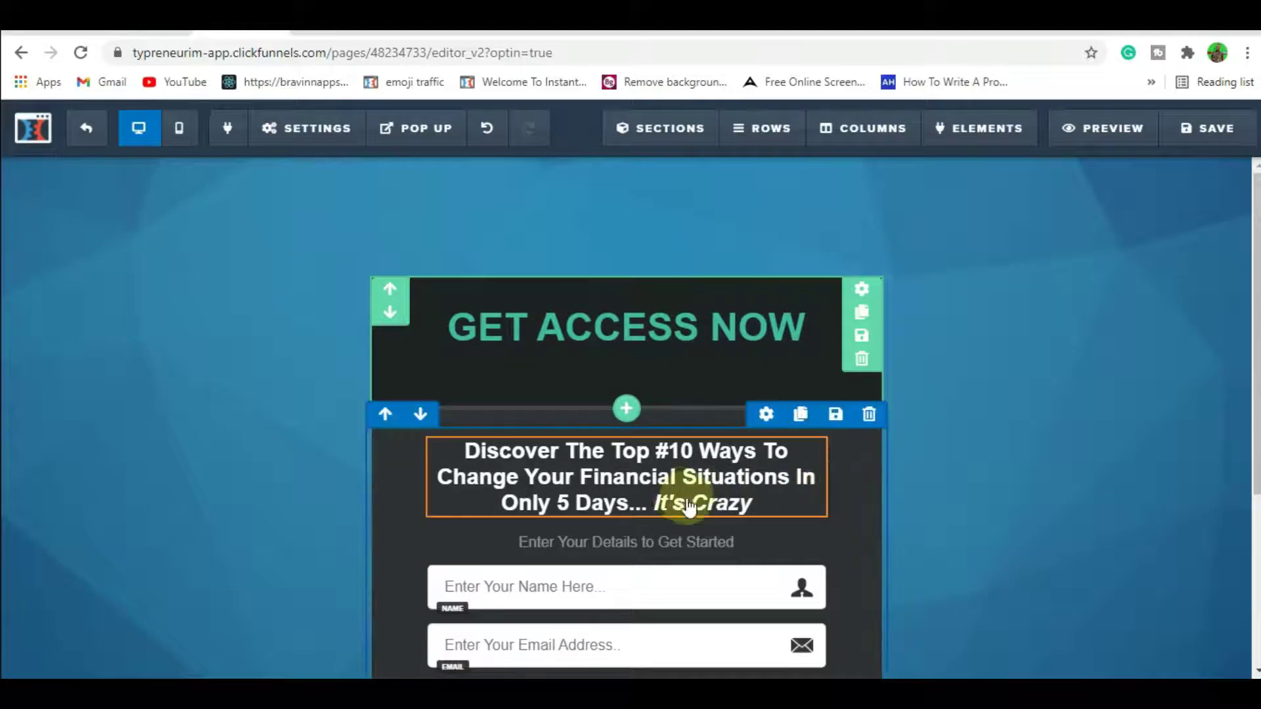
left_click(753, 512)
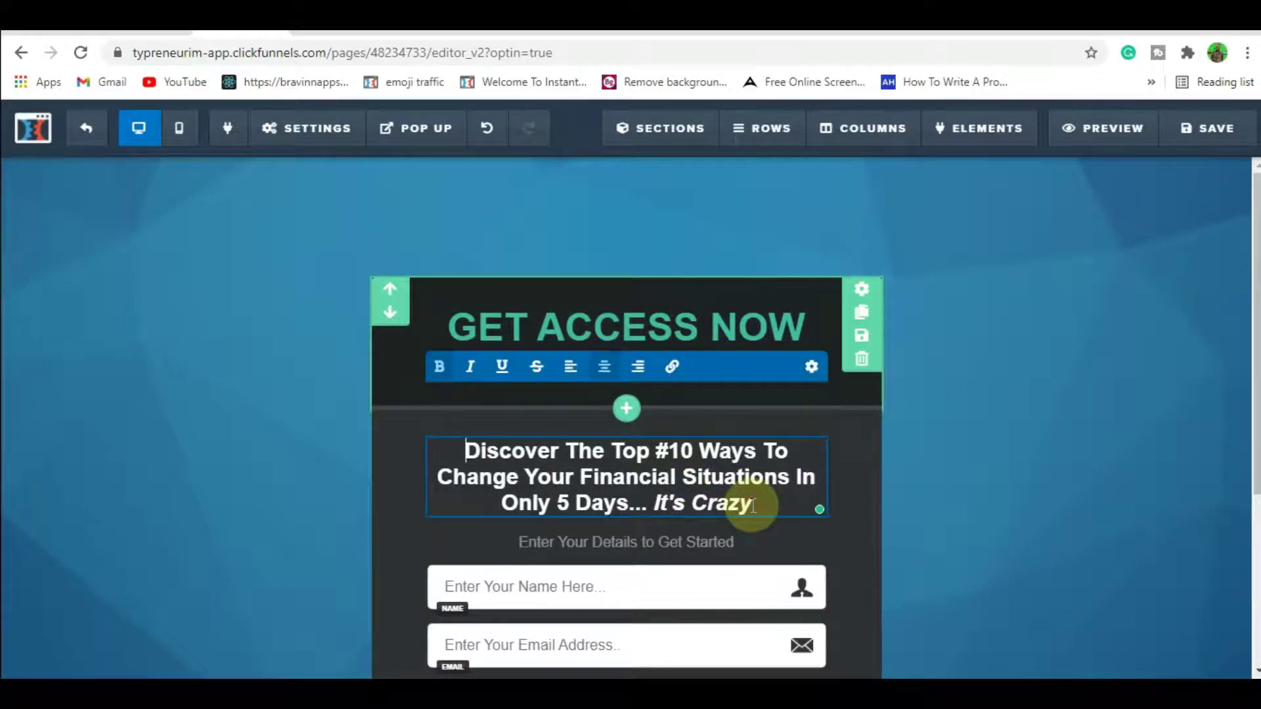
left_click_drag(737, 502, 552, 476)
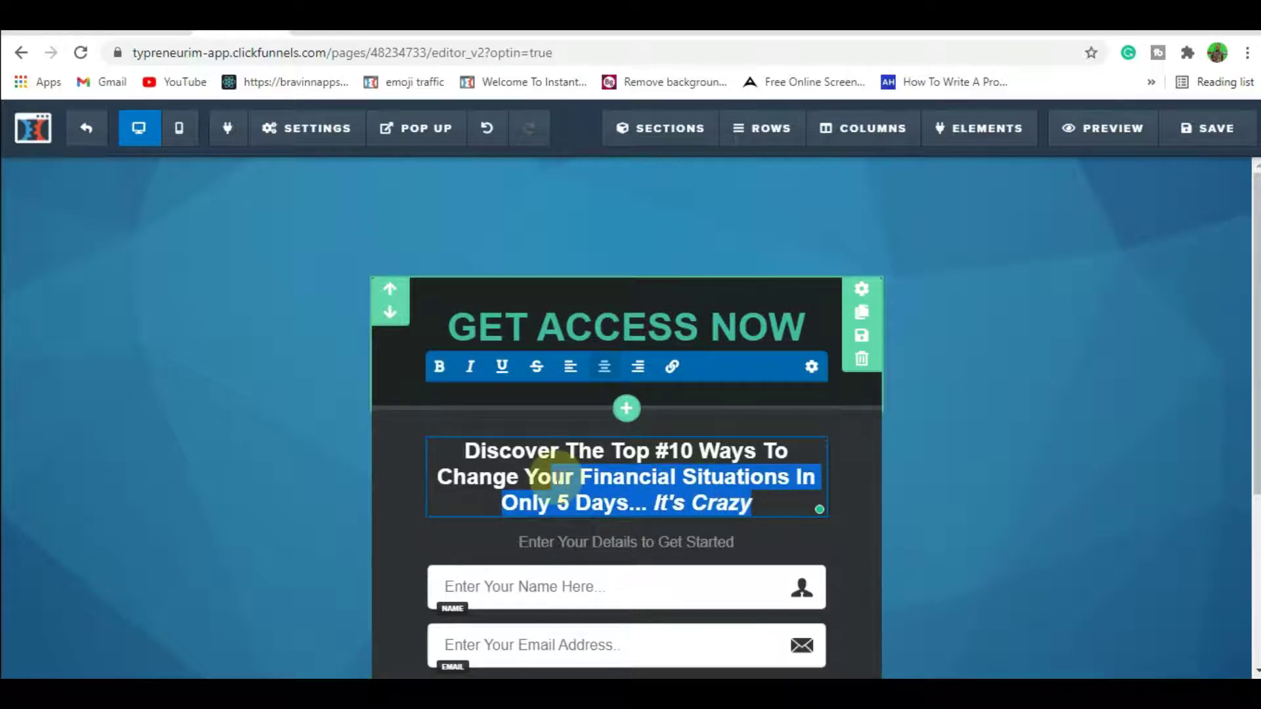
left_click(744, 542)
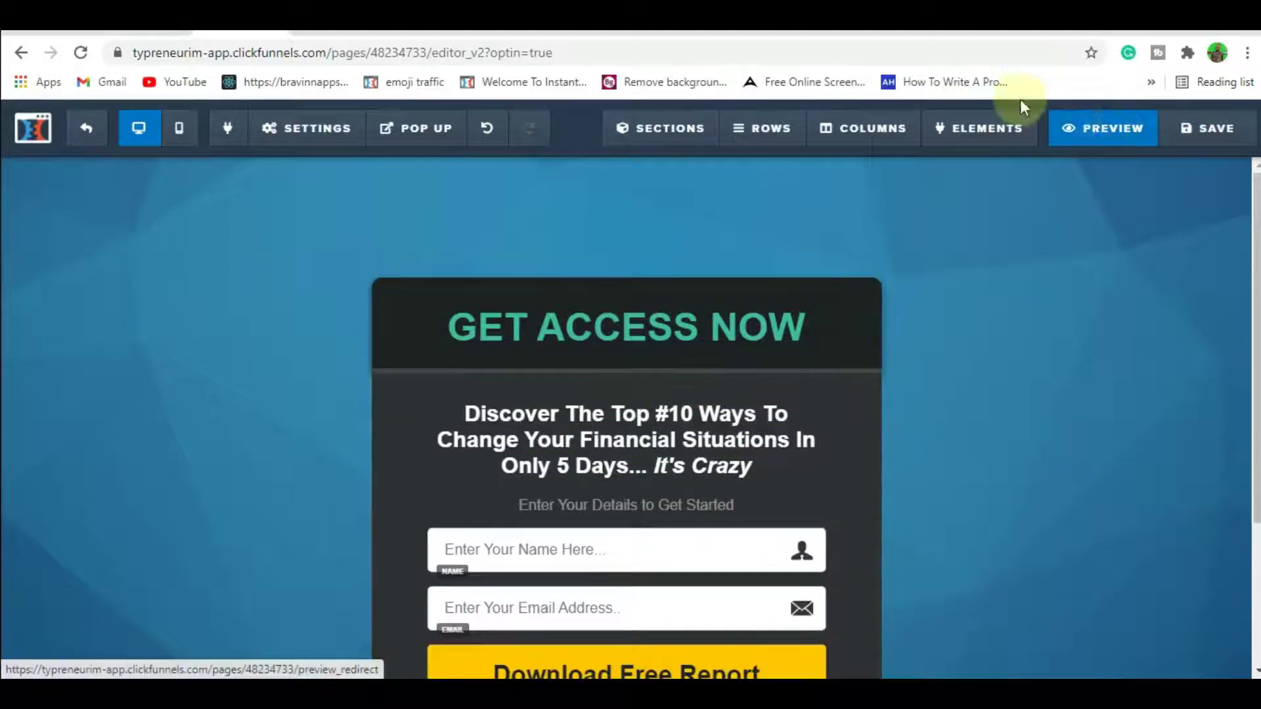
Look through the text, media, form, content and countdown elements that can be added to the opt-in page.
mouse_move(977, 142)
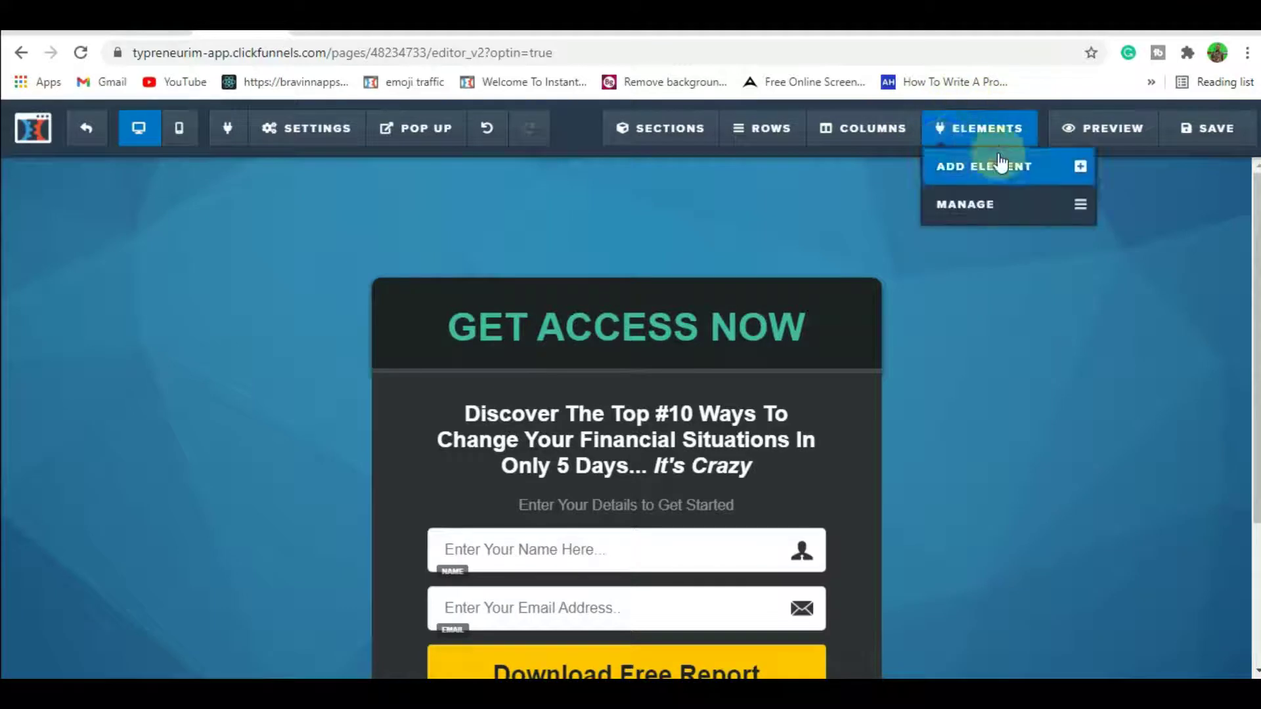
left_click(968, 168)
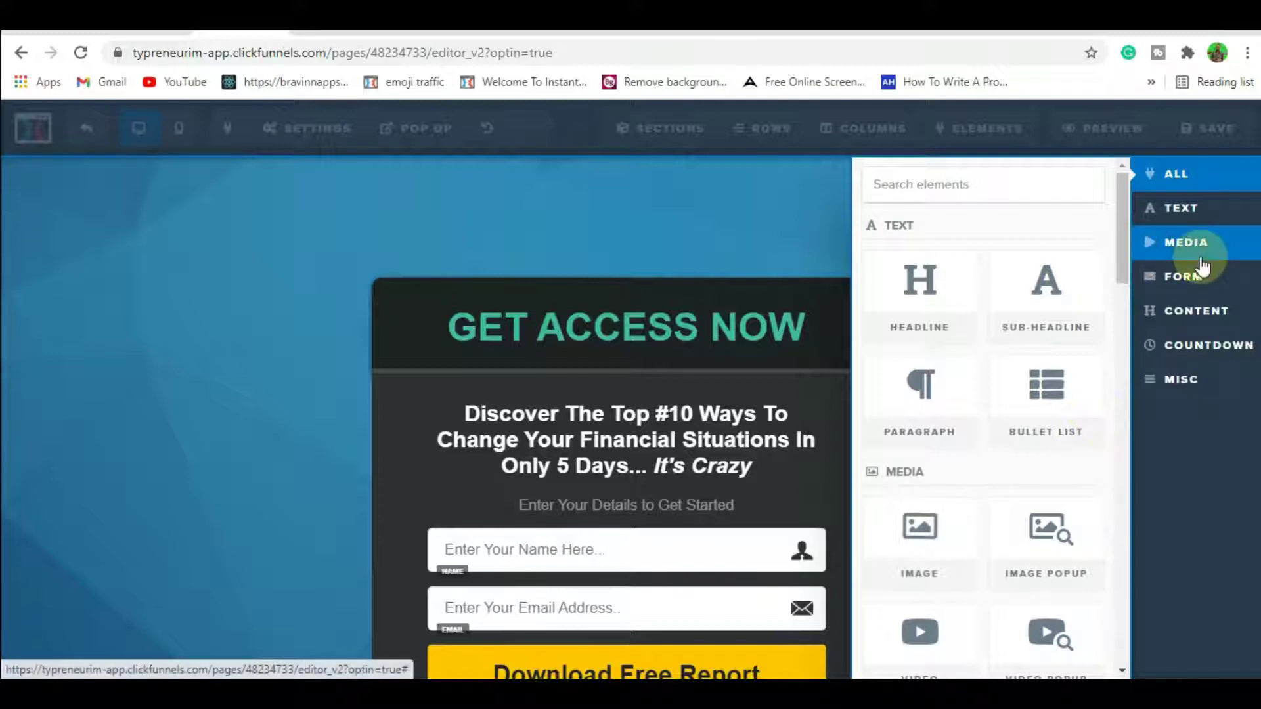
left_click(1197, 223)
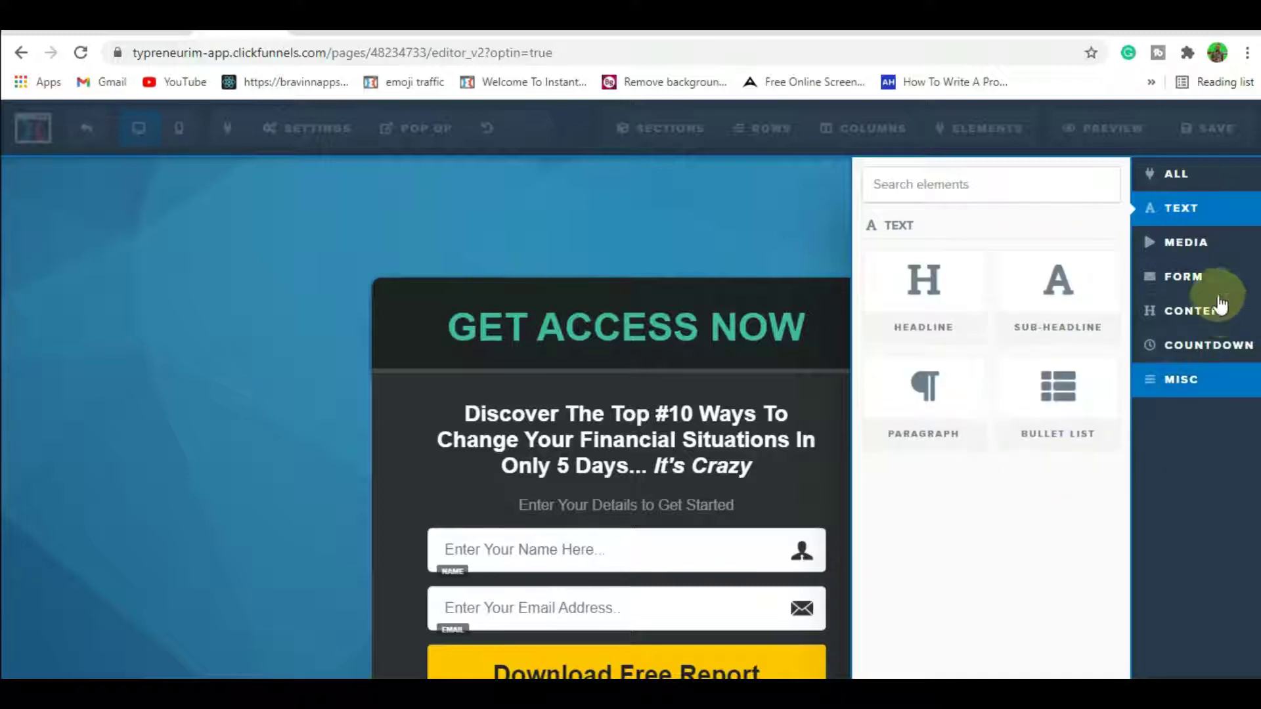
left_click(1150, 247)
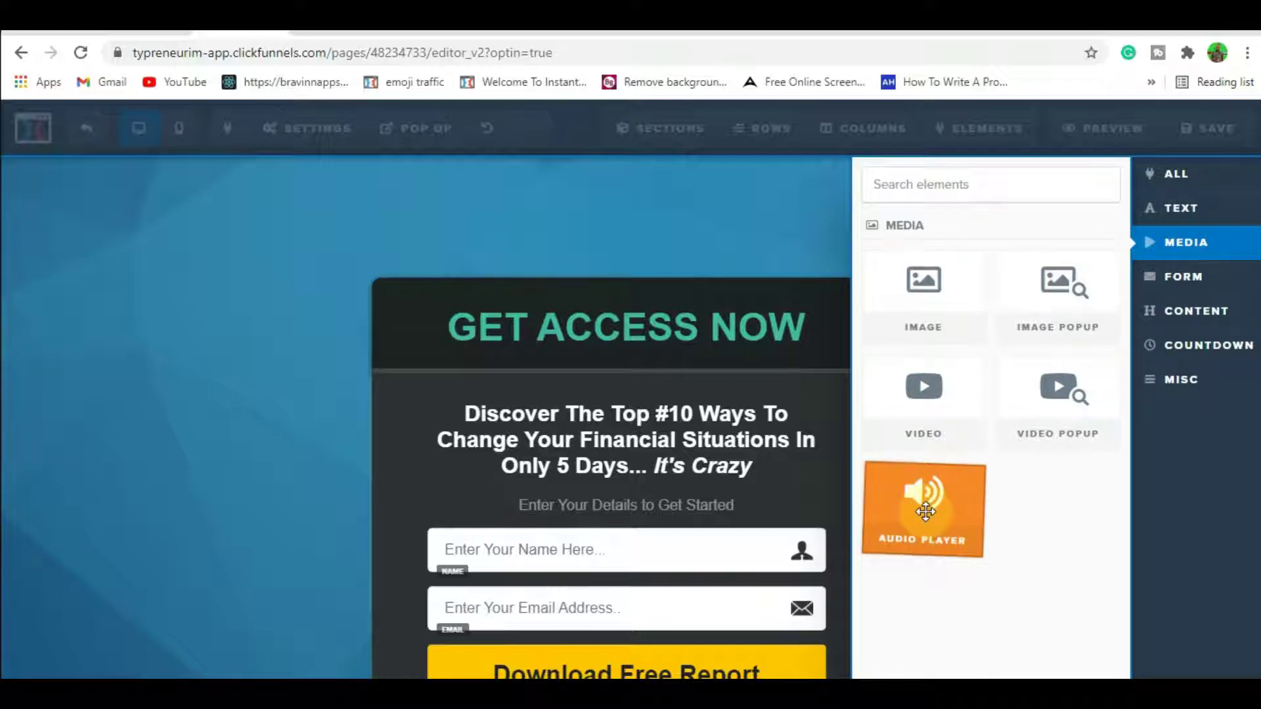
left_click(1165, 312)
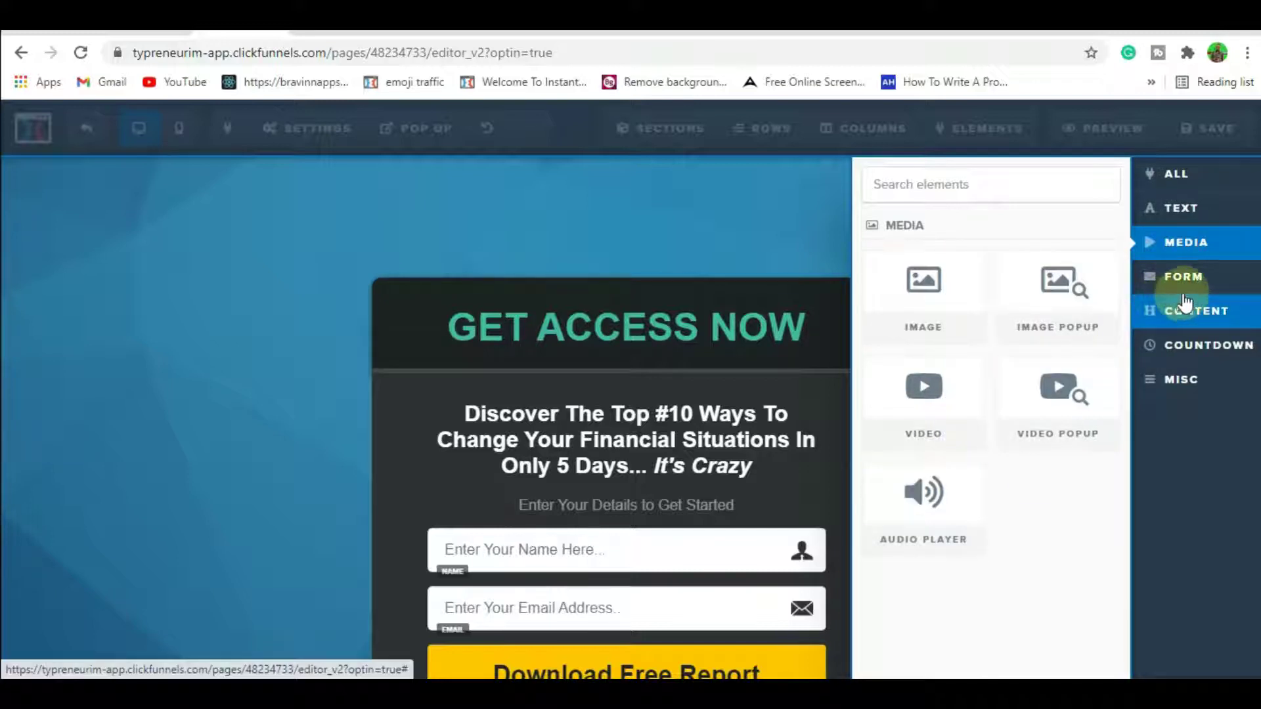
left_click(1179, 289)
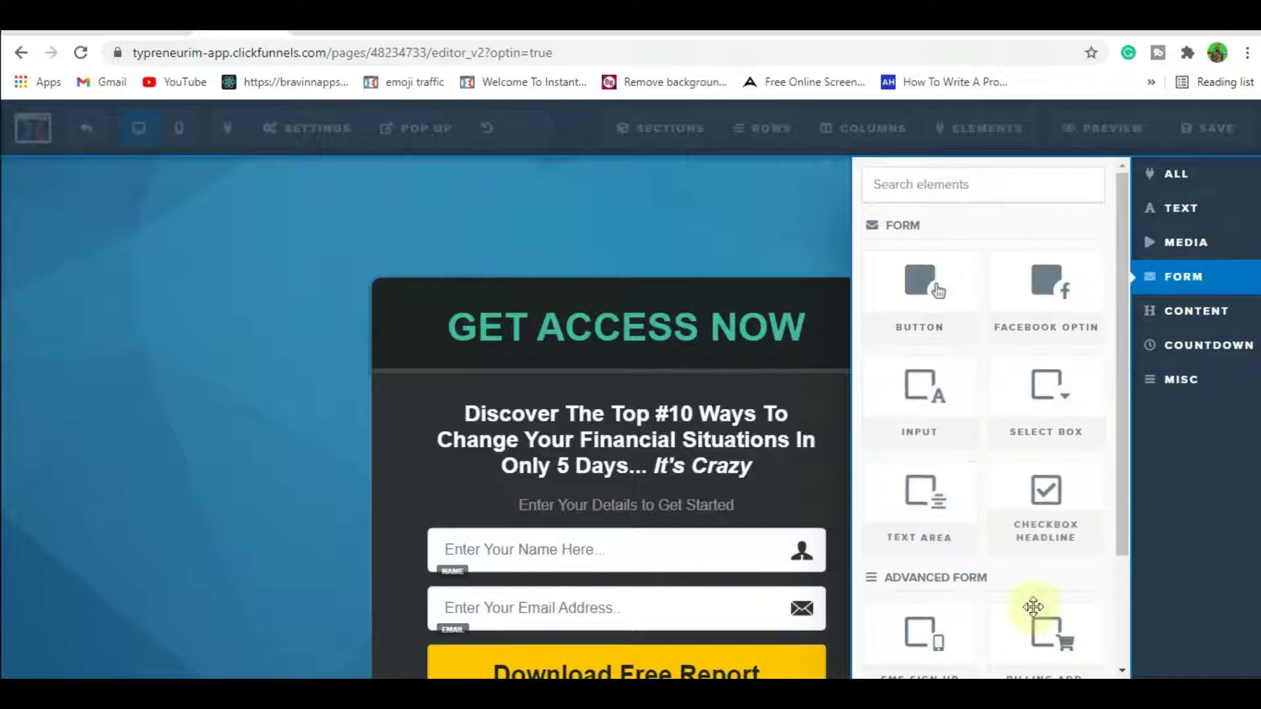
left_click(1196, 315)
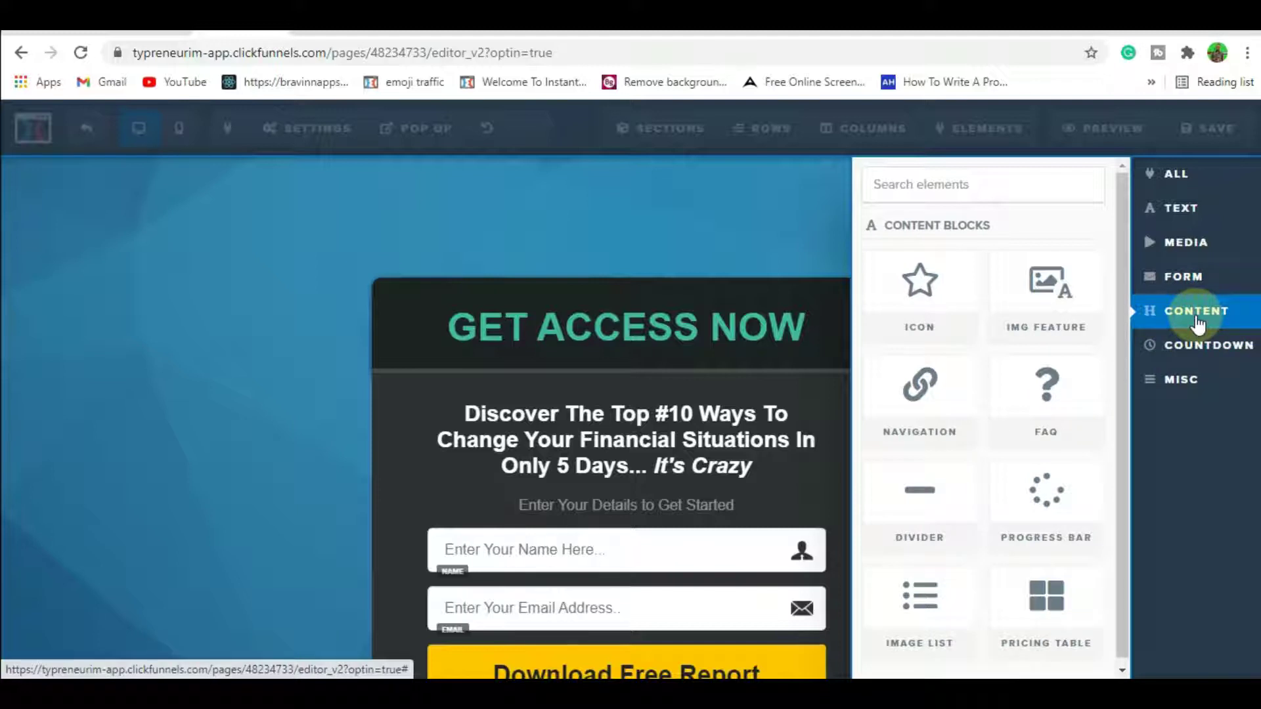
left_click_drag(1017, 439, 1013, 445)
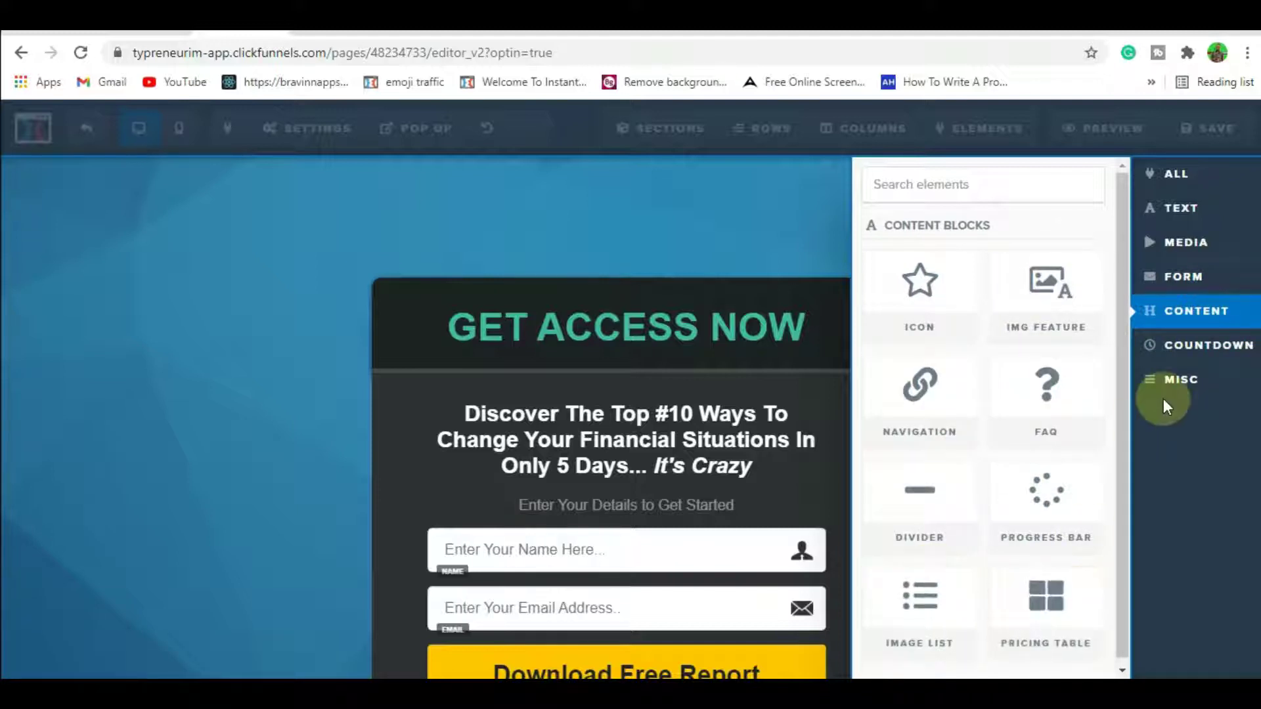
left_click(1208, 352)
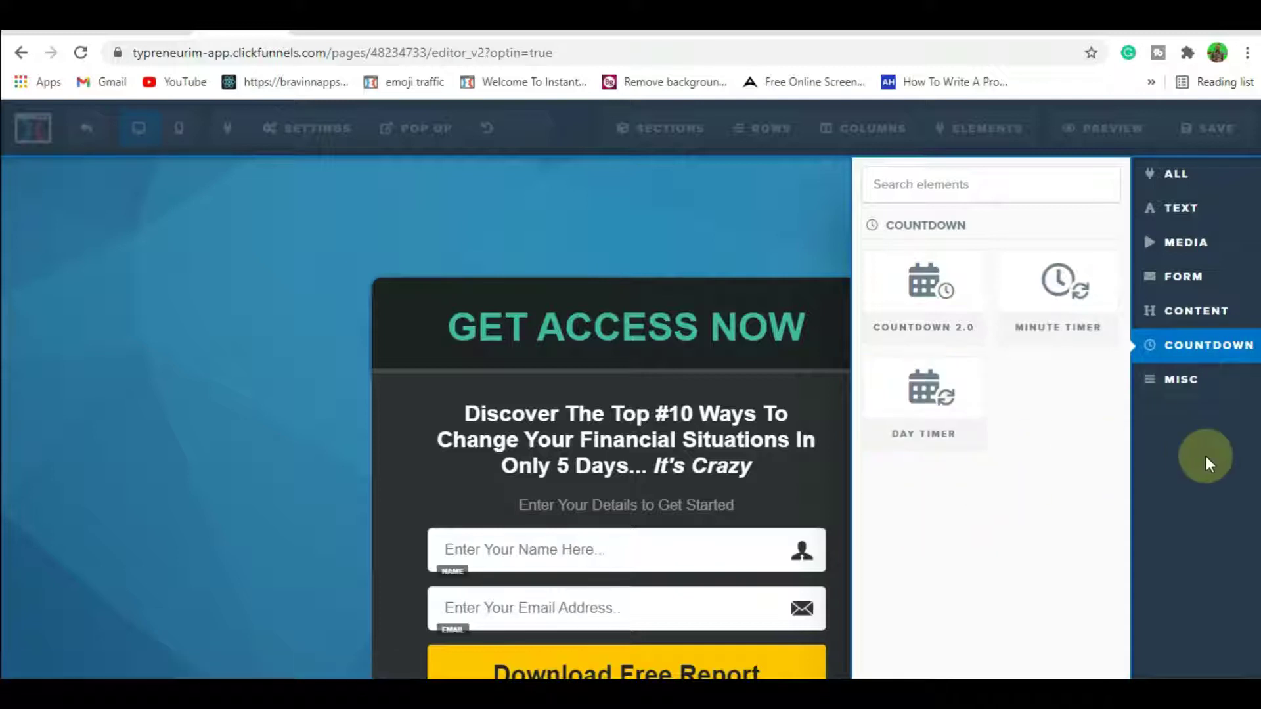
mouse_move(942, 326)
left_mouse_down()
mouse_move(746, 295)
mouse_move(695, 239)
mouse_move(648, 234)
left_mouse_up()
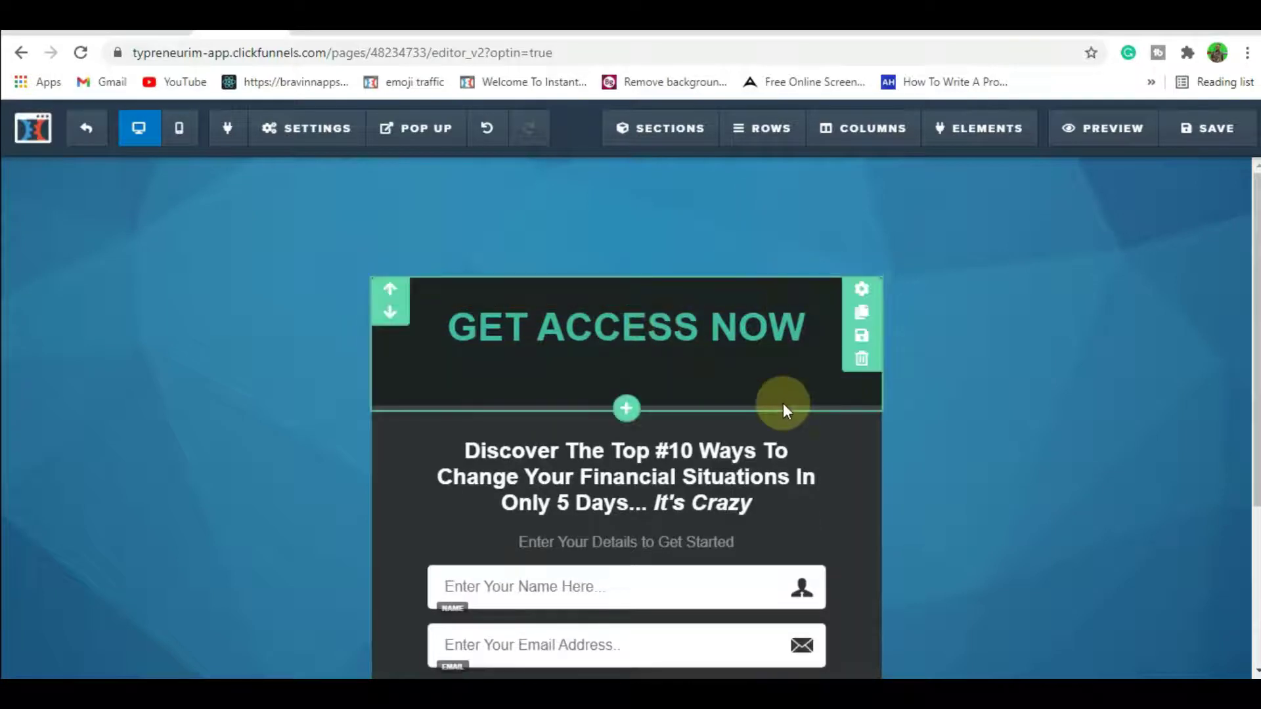
Open the settings of the name field in the opt-in form and choose Full Name as its input type.
scroll(1245, 460, "down", 3)
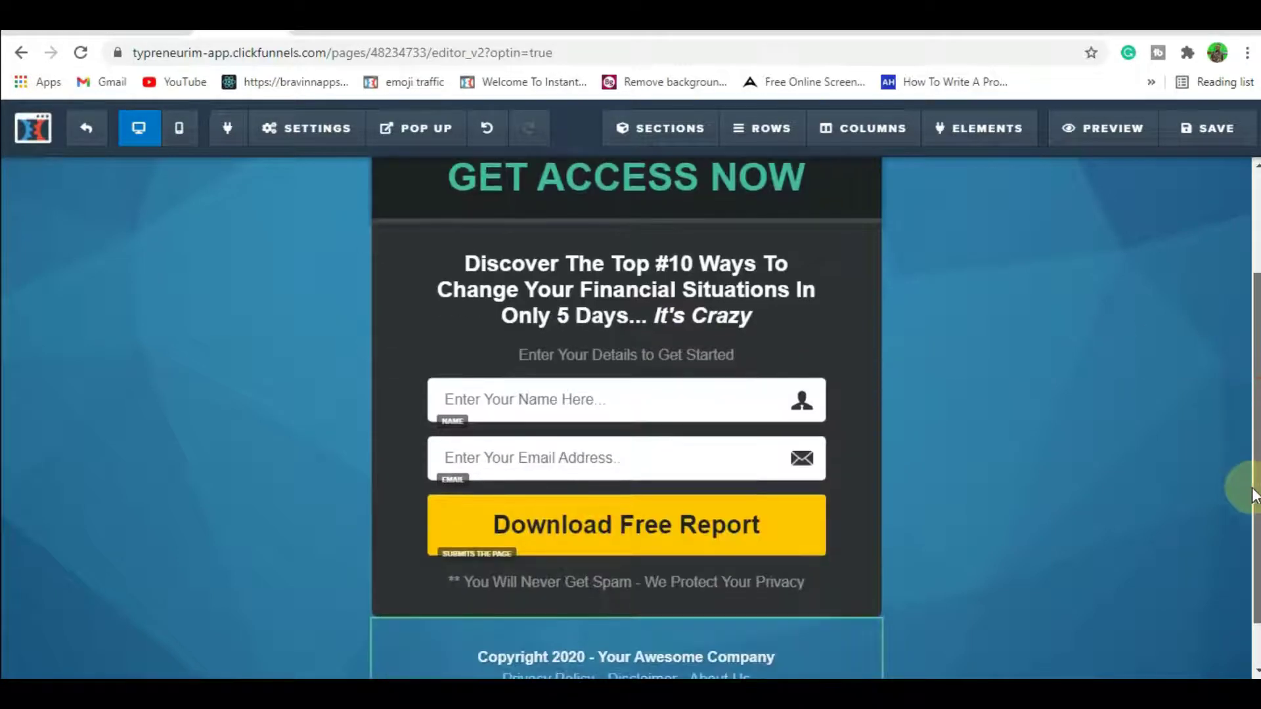
scroll(1248, 526, "up", 1)
scroll(1257, 361, "up", 3)
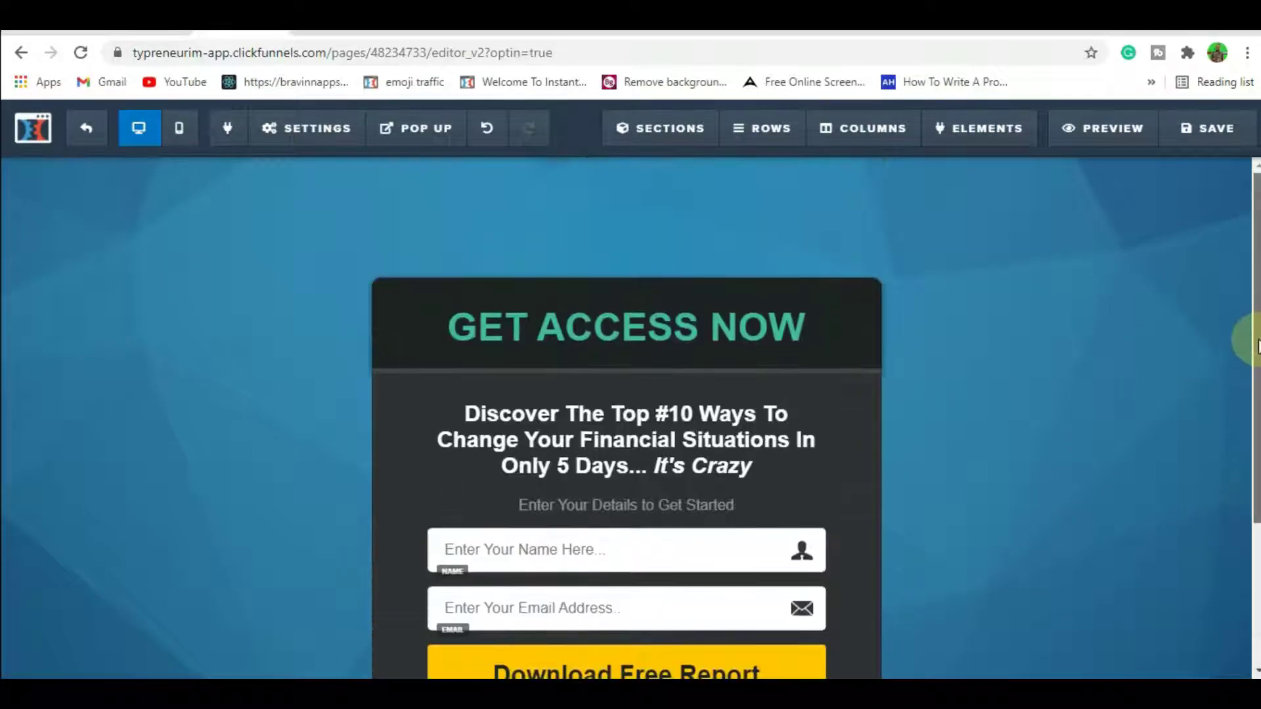
scroll(1257, 368, "down", 2)
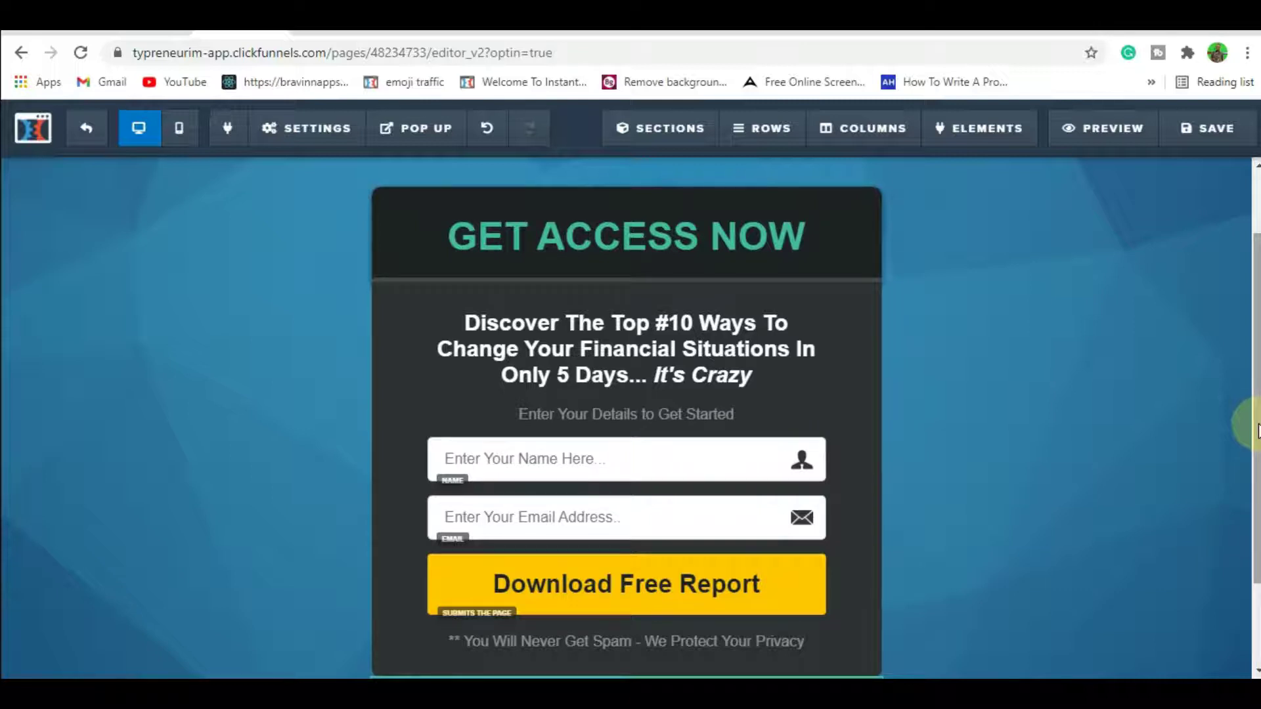
left_click(750, 465)
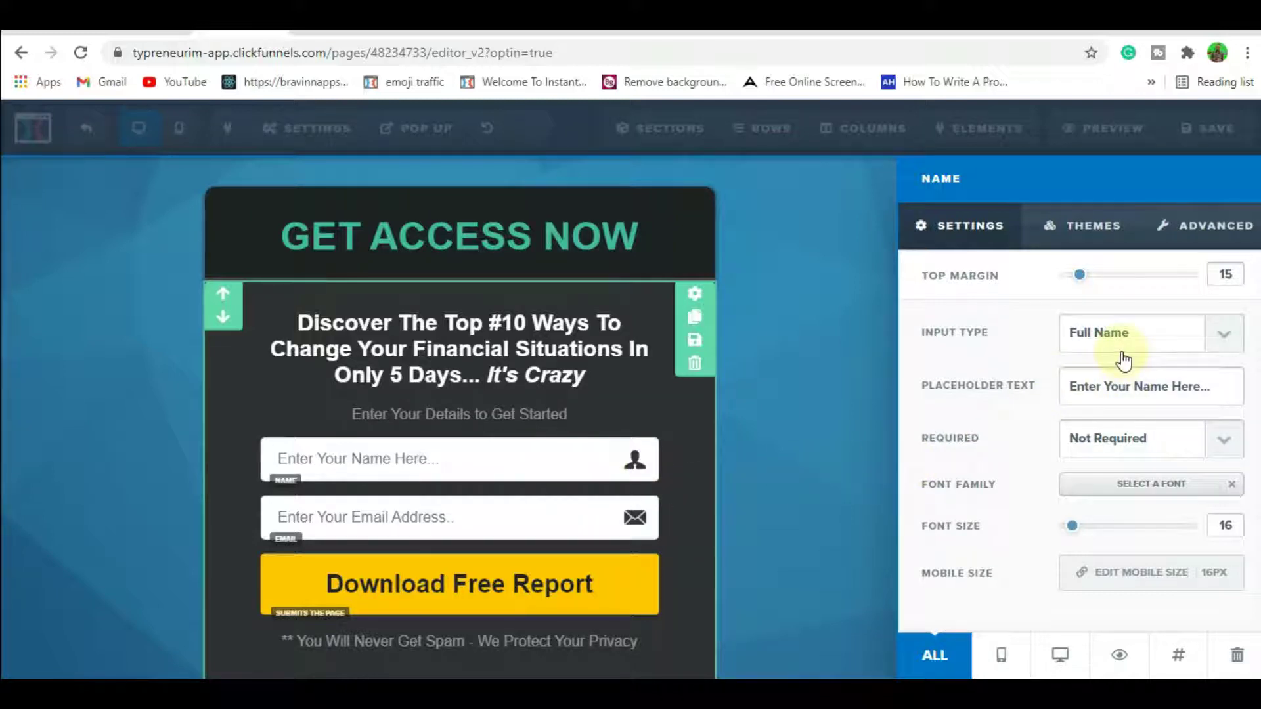
left_click(1173, 339)
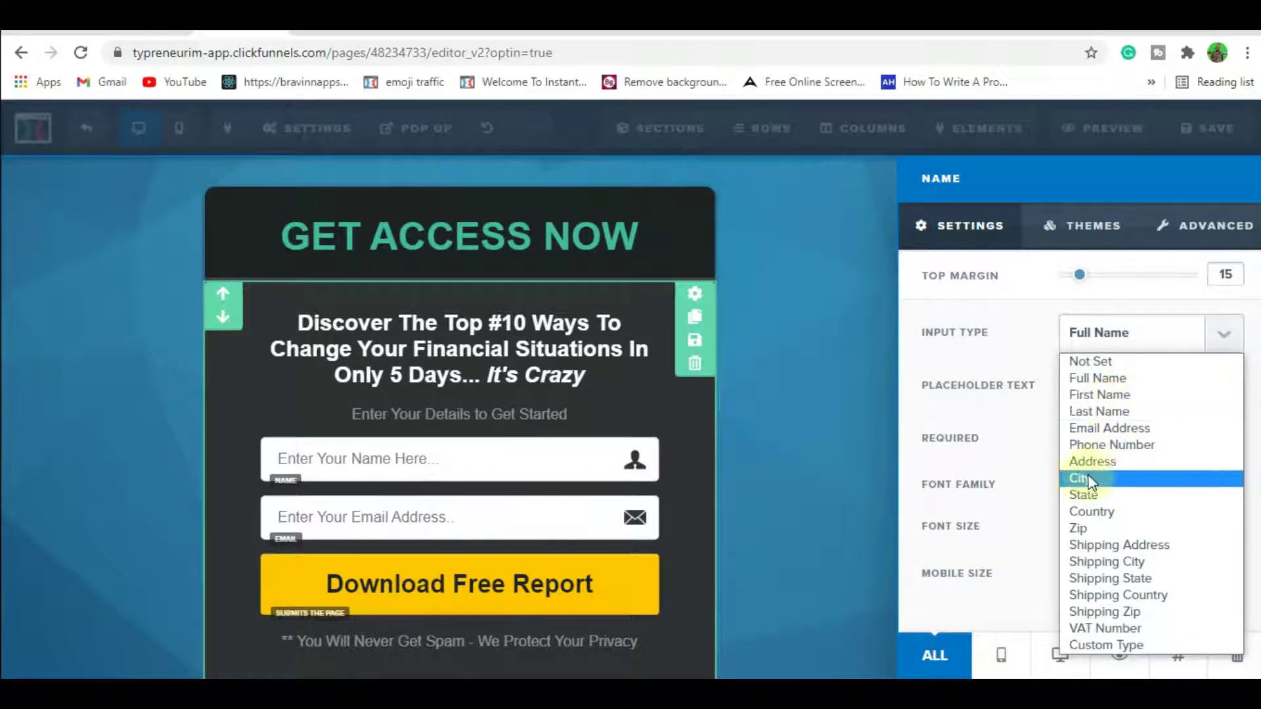
left_click(1092, 379)
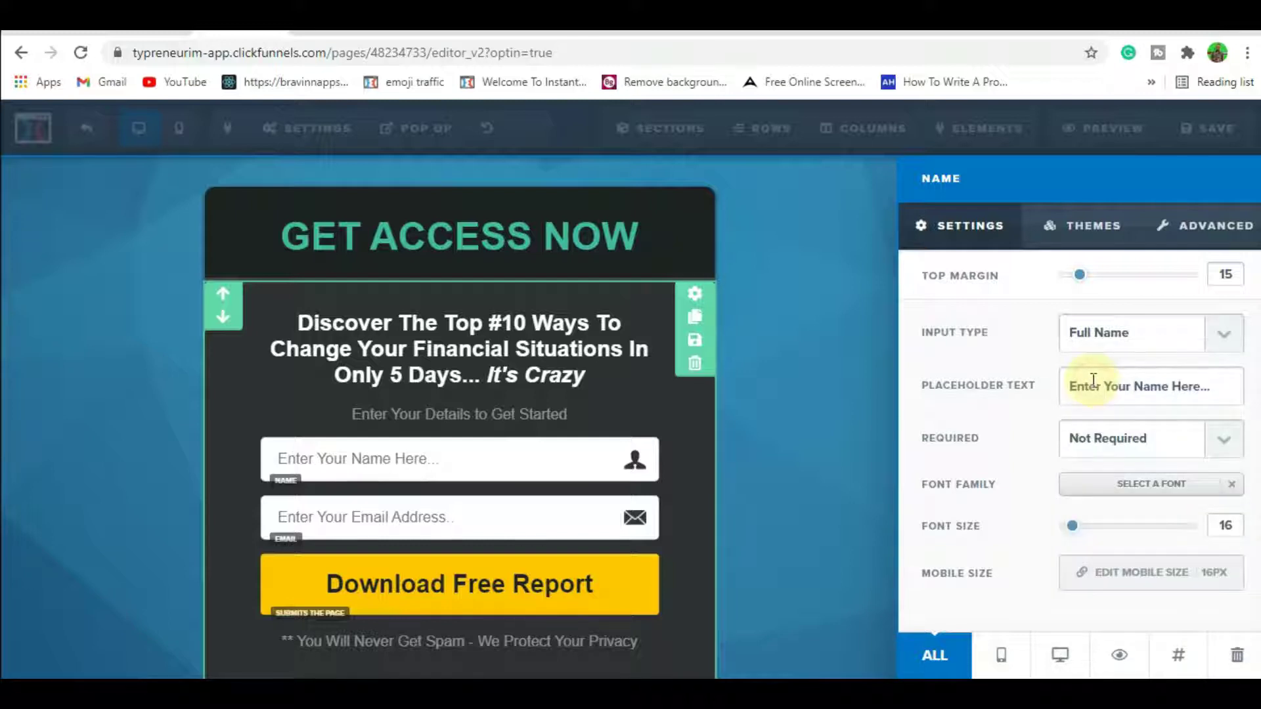
Change the name field's placeholder text to "Enter Your Name HERE..".
left_click(1205, 386)
key("BackSpace")
key("BackSpace")
key("BackSpace")
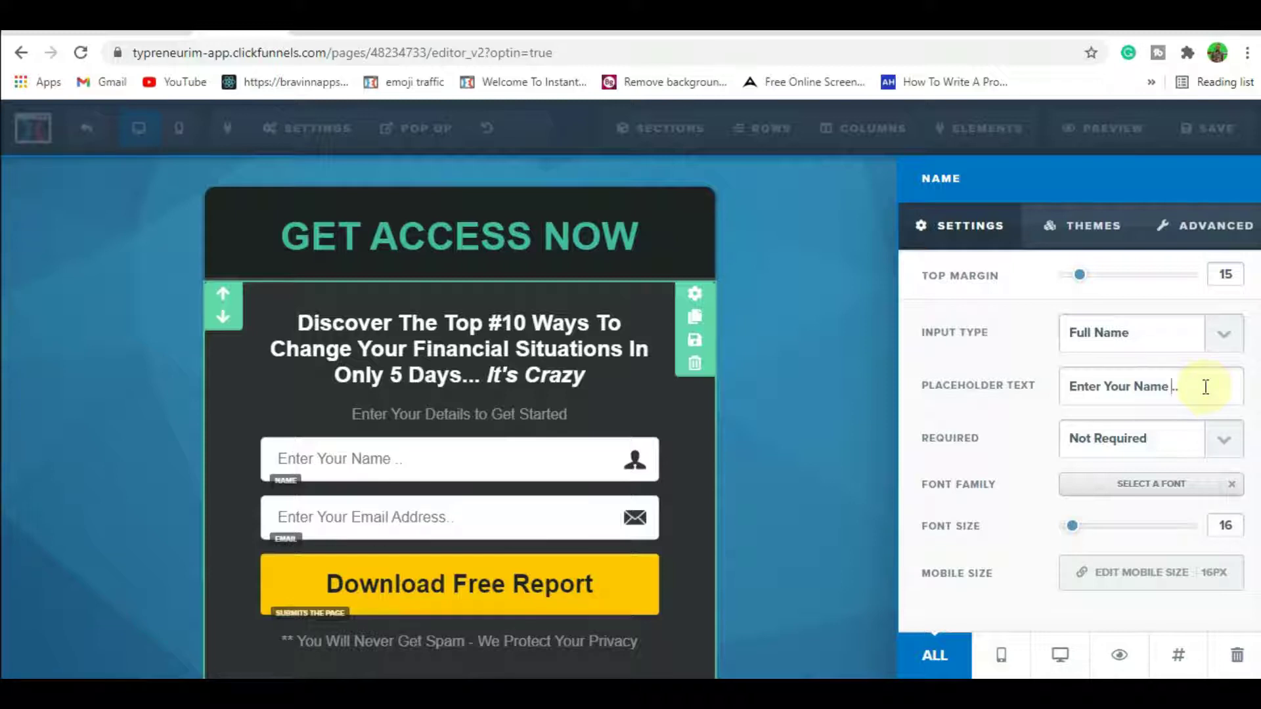
type("HDG")
key("BackSpace")
key("BackSpace")
key("BackSpace")
type("HERE")
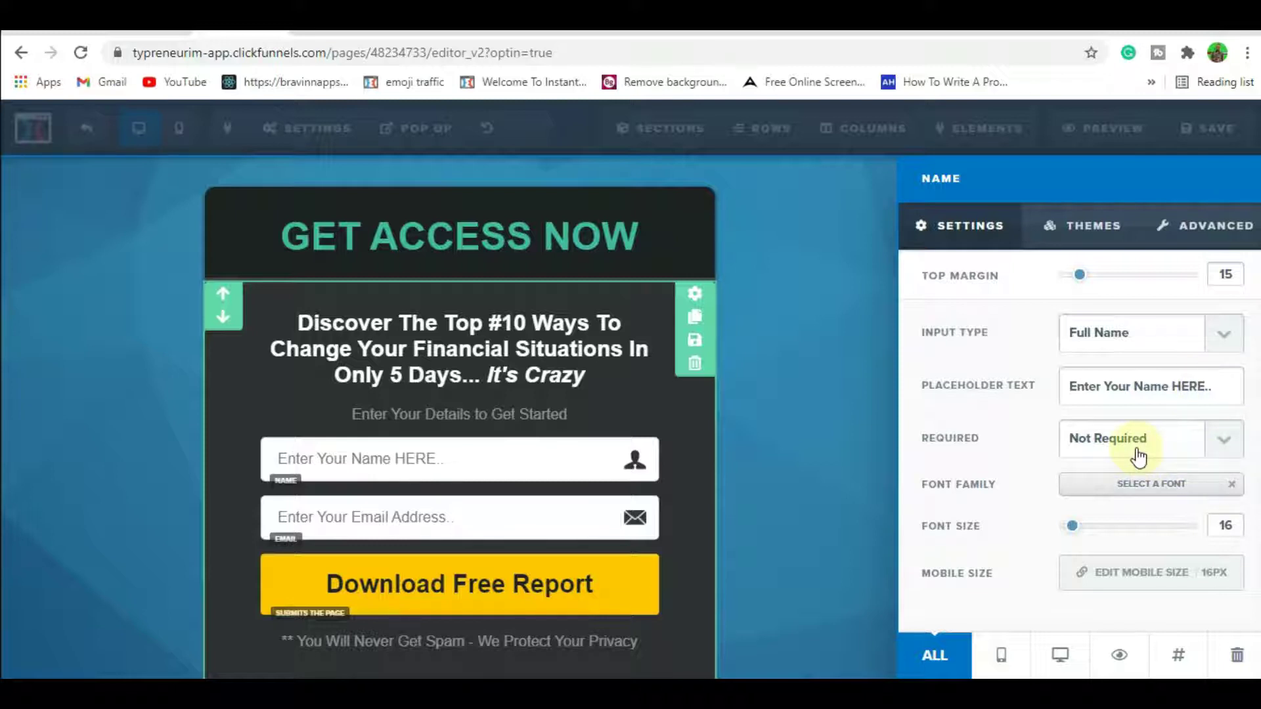
Try making the name field Required, and set it back to Not Required.
left_click(1224, 449)
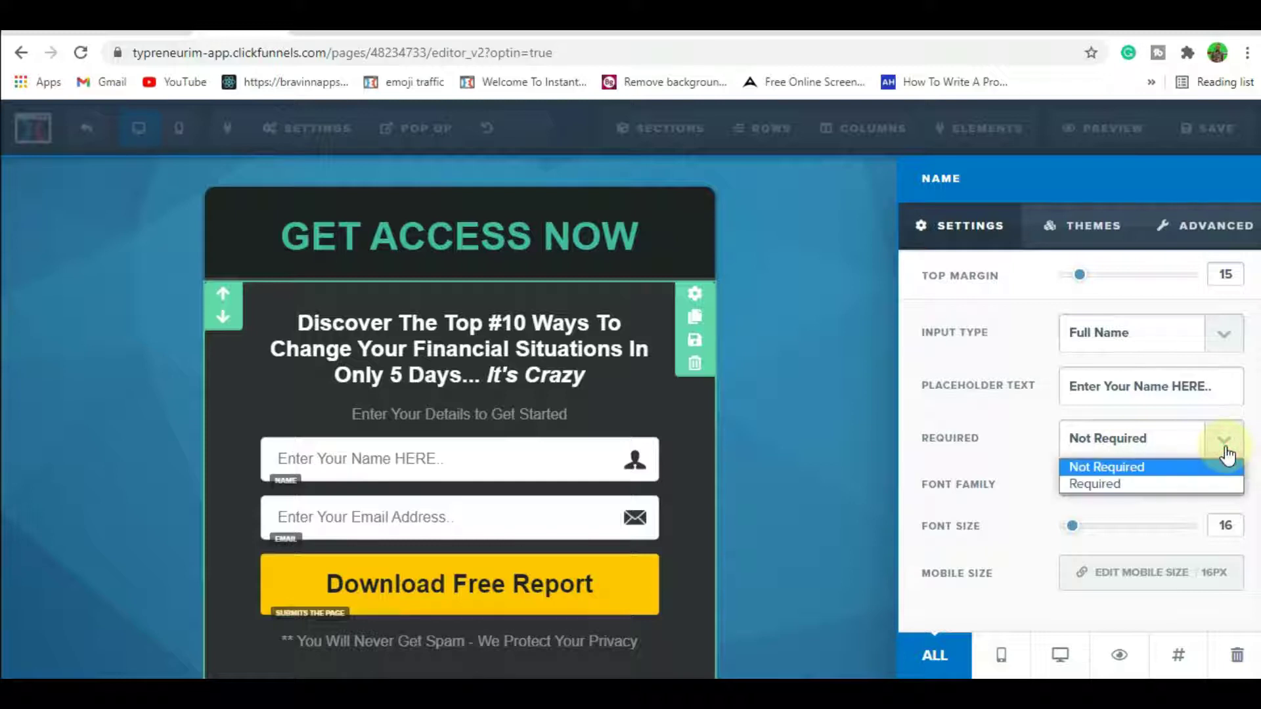
left_click(1149, 484)
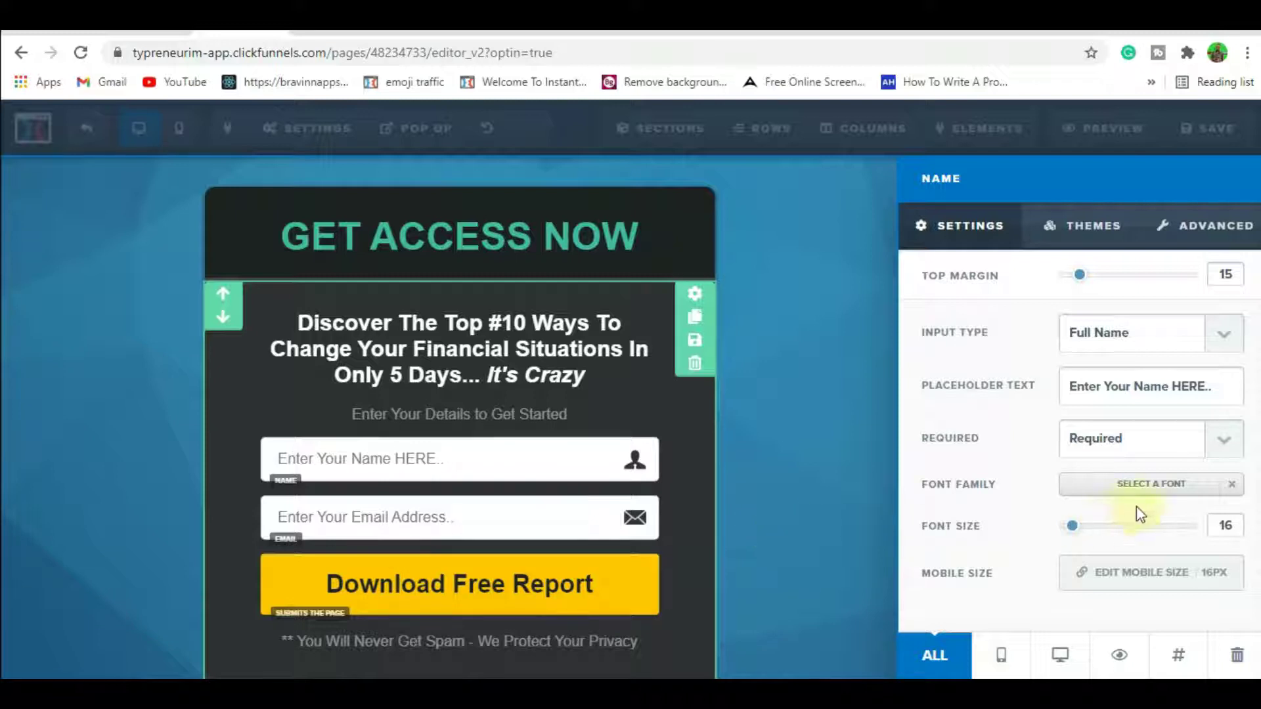
left_click(1226, 438)
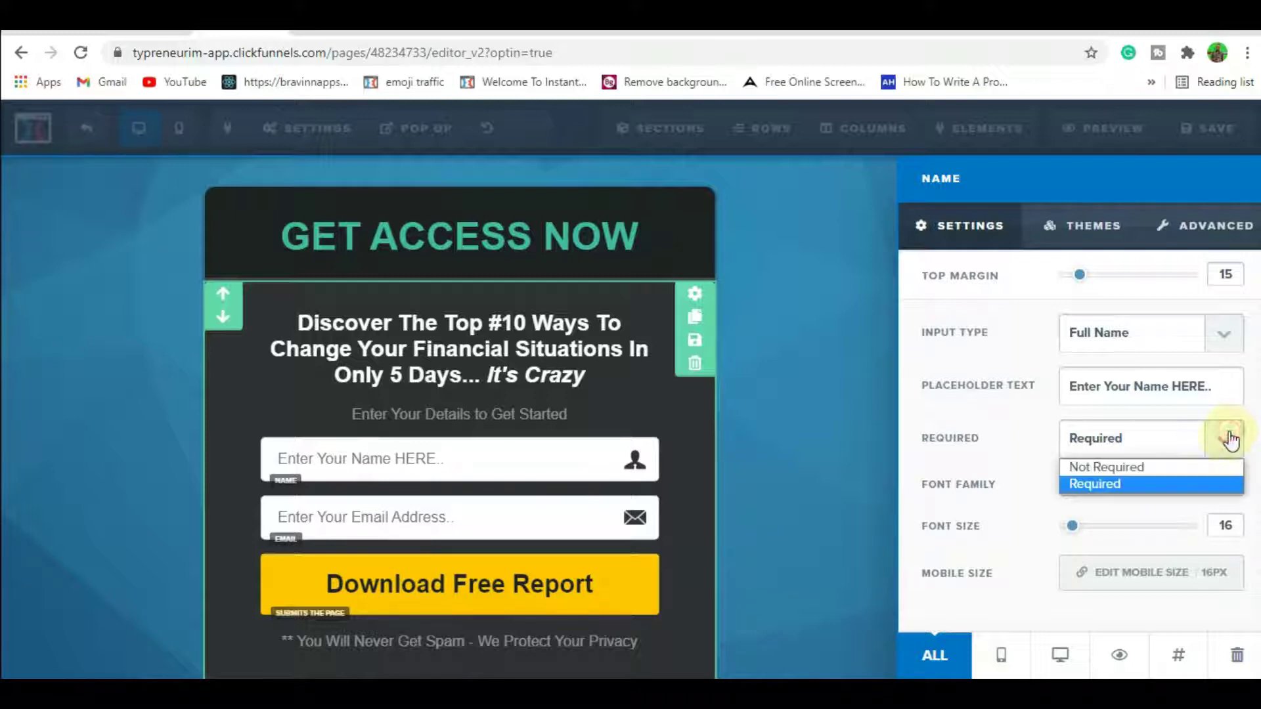
left_click(1145, 473)
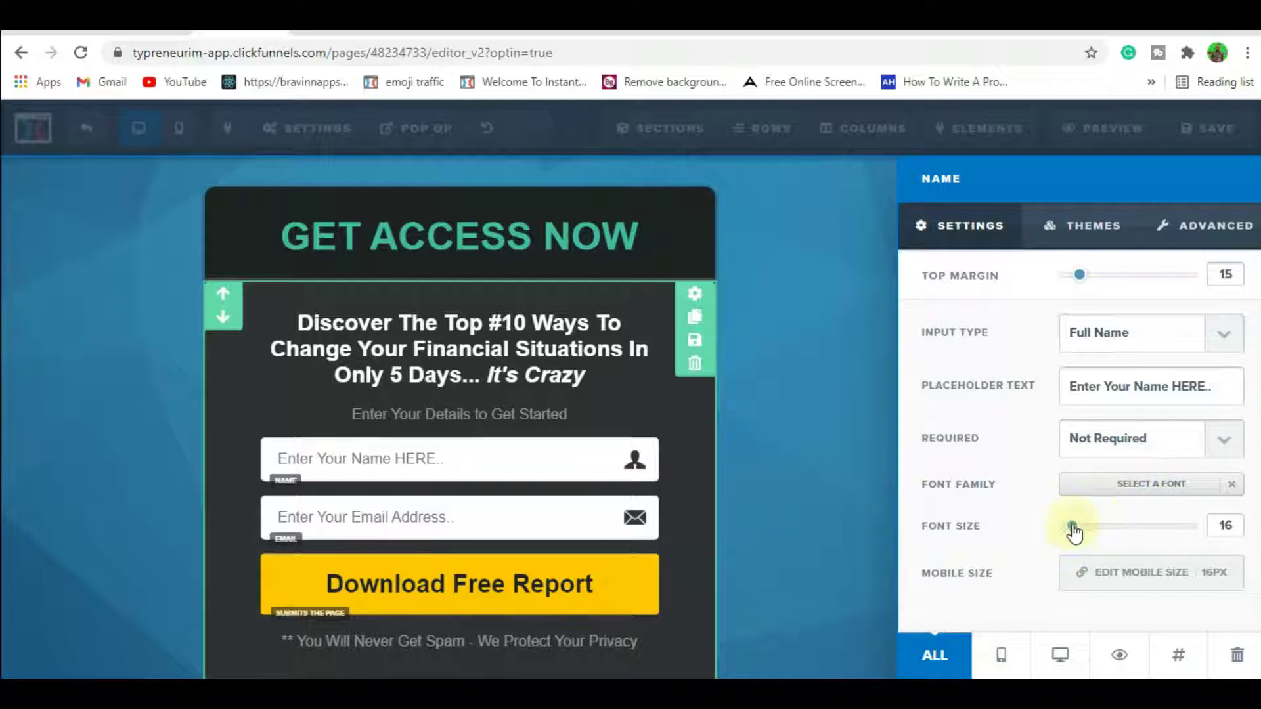
Set the name field's font size to 18 and close its settings.
mouse_move(1072, 526)
left_mouse_down()
mouse_move(1095, 526)
mouse_move(1078, 527)
left_mouse_up()
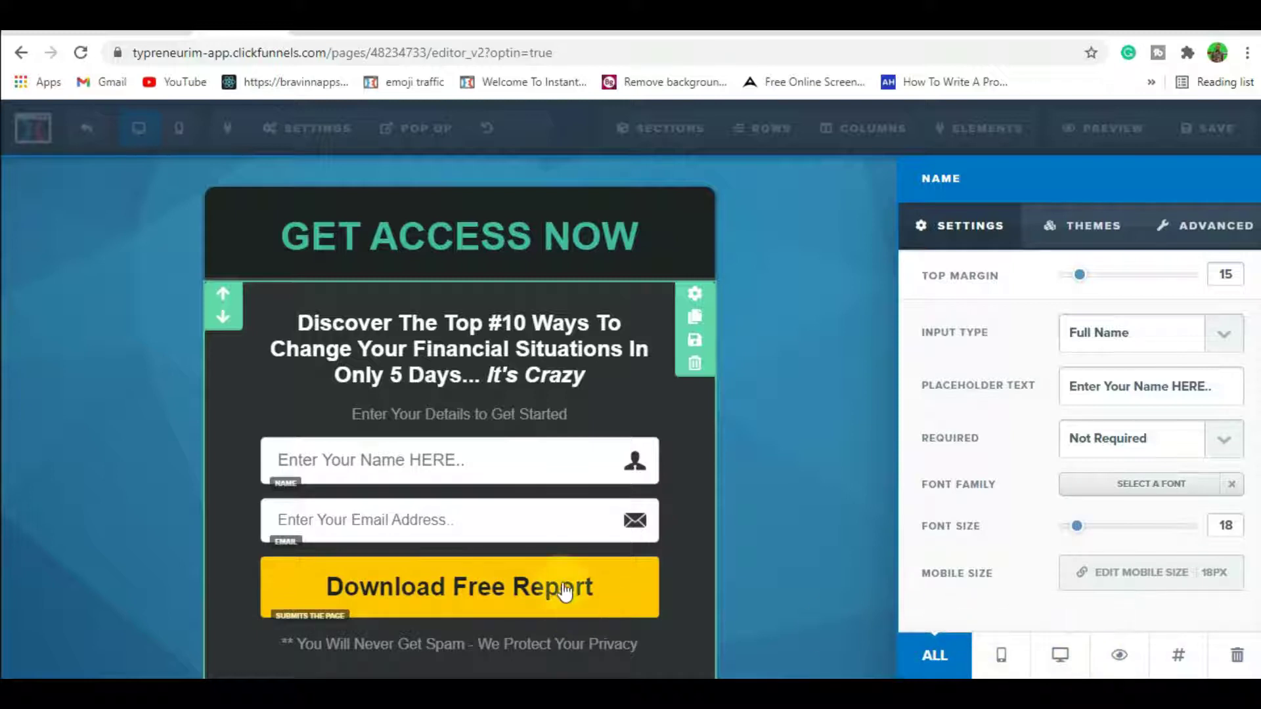
left_click(695, 518)
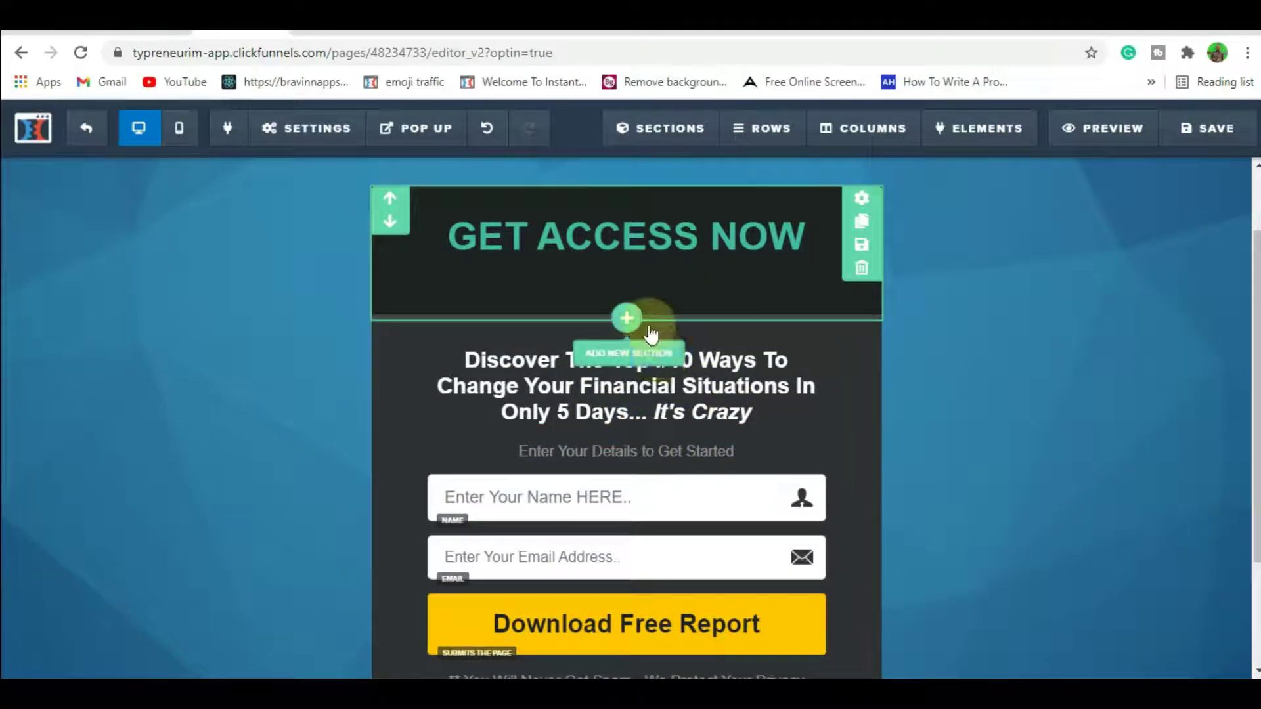
Add an image element between the "Discover The Top #10 Ways" headline and the "Enter Your Details to Get Started" text.
mouse_move(998, 131)
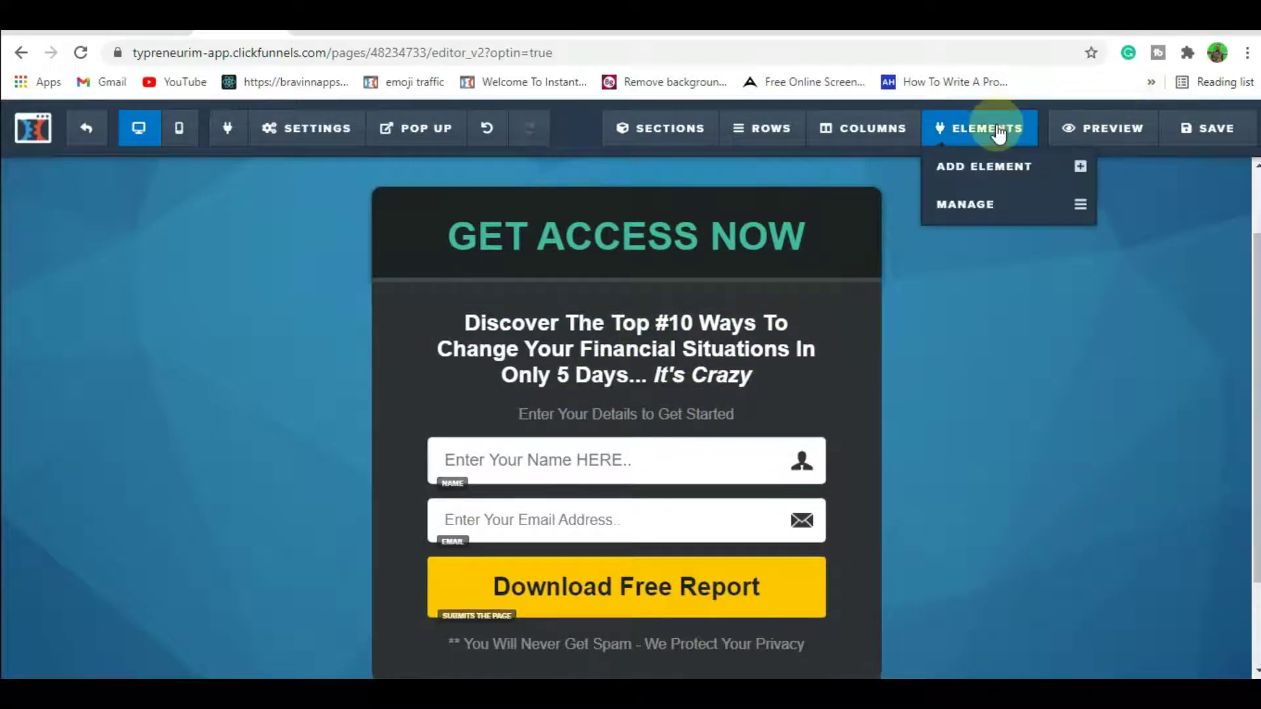
left_click(999, 166)
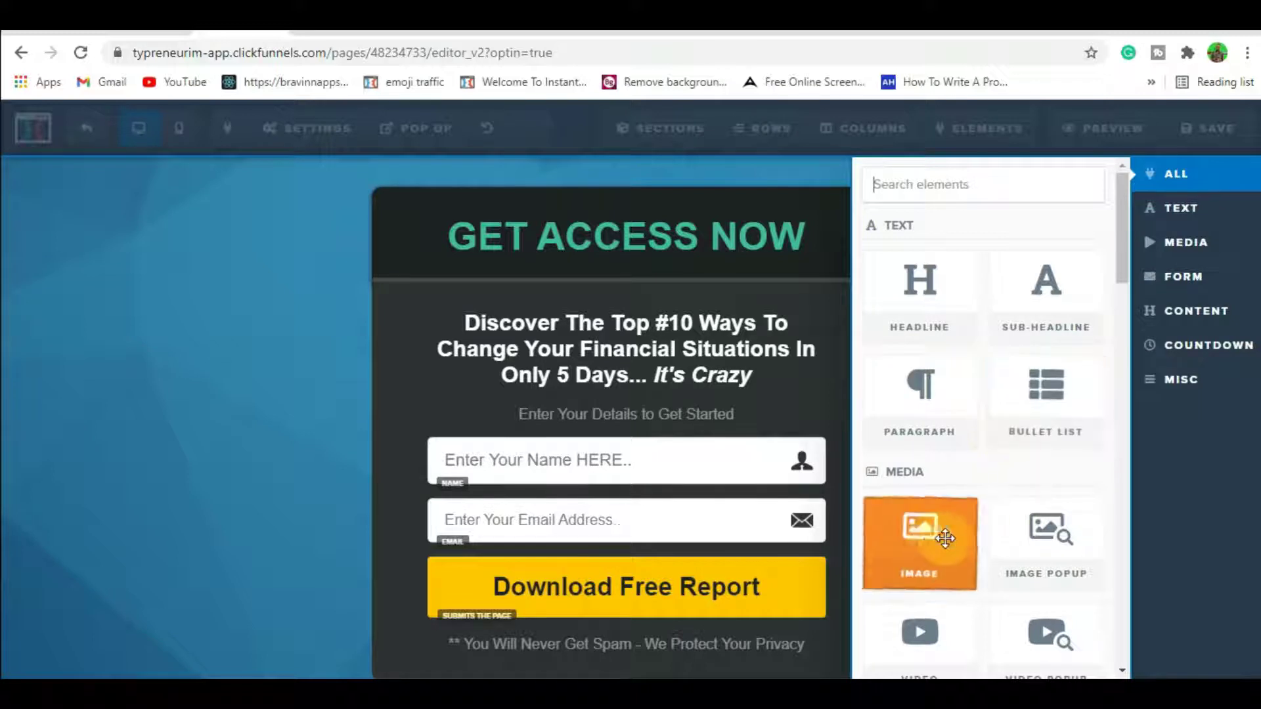
left_click_drag(930, 535, 681, 368)
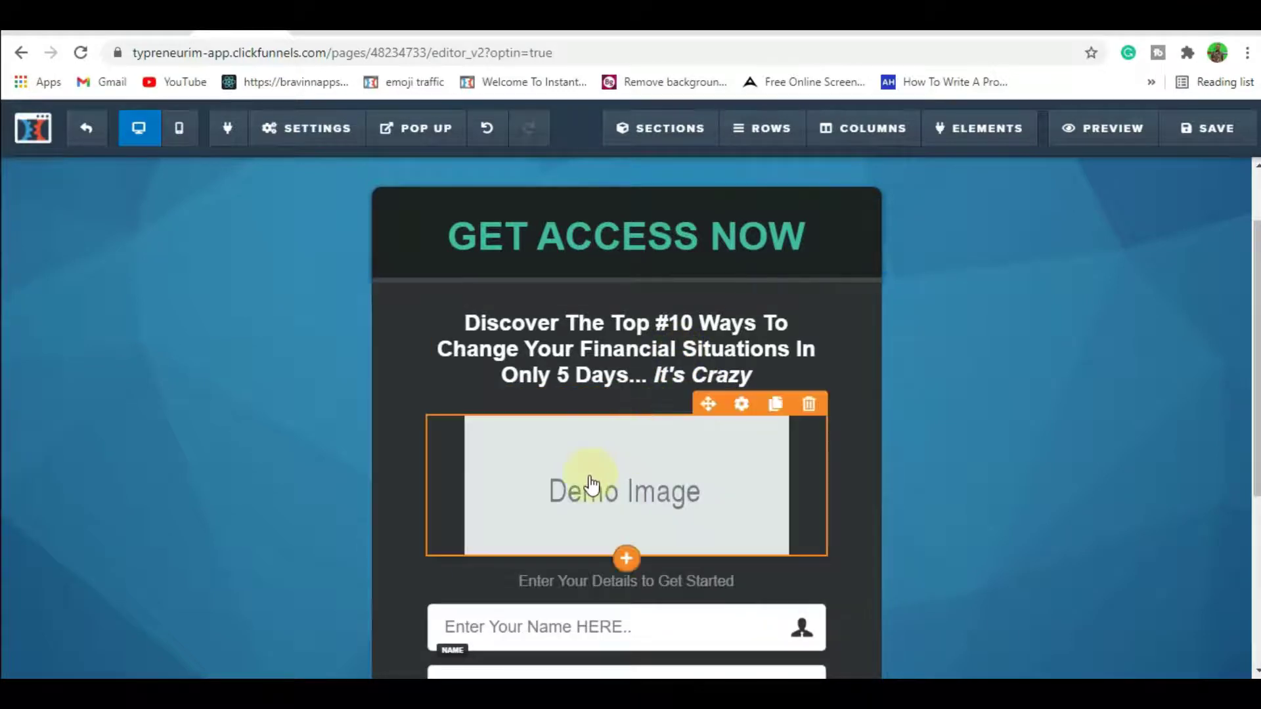
Replace the demo image with the library photo of the man holding cash at a desk with a camera and laptop.
left_click(589, 483)
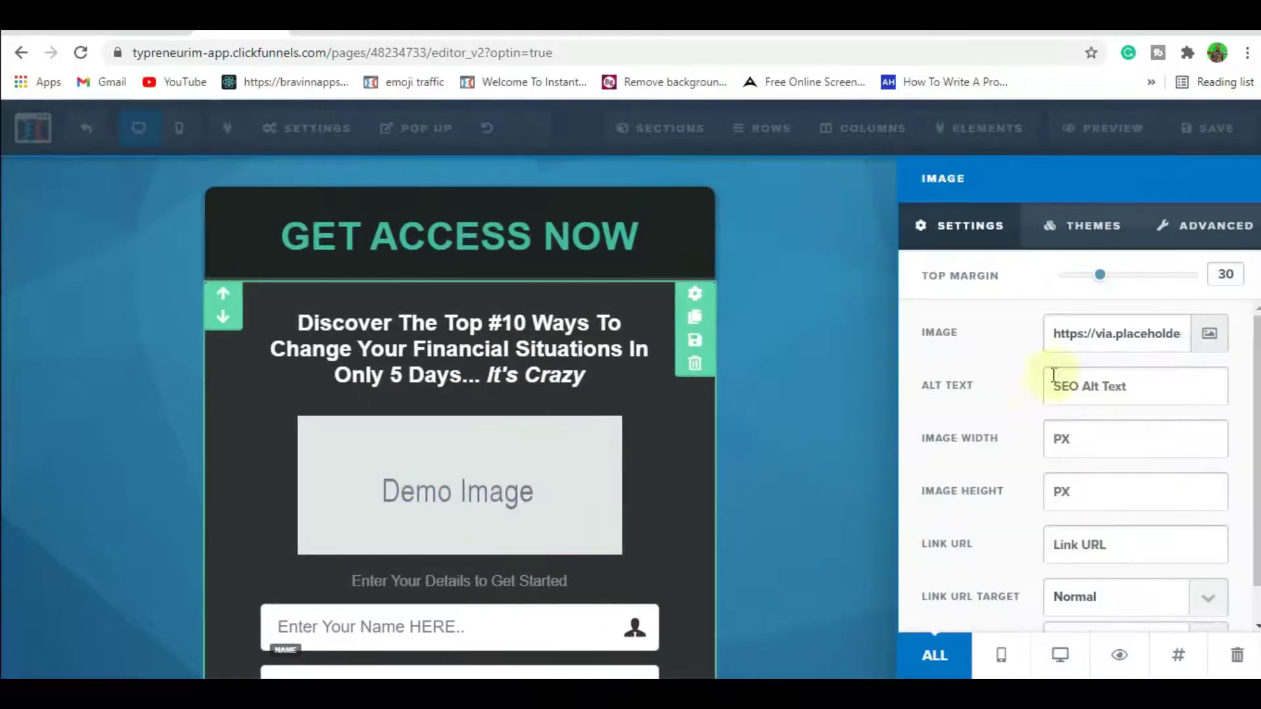
left_click(1208, 334)
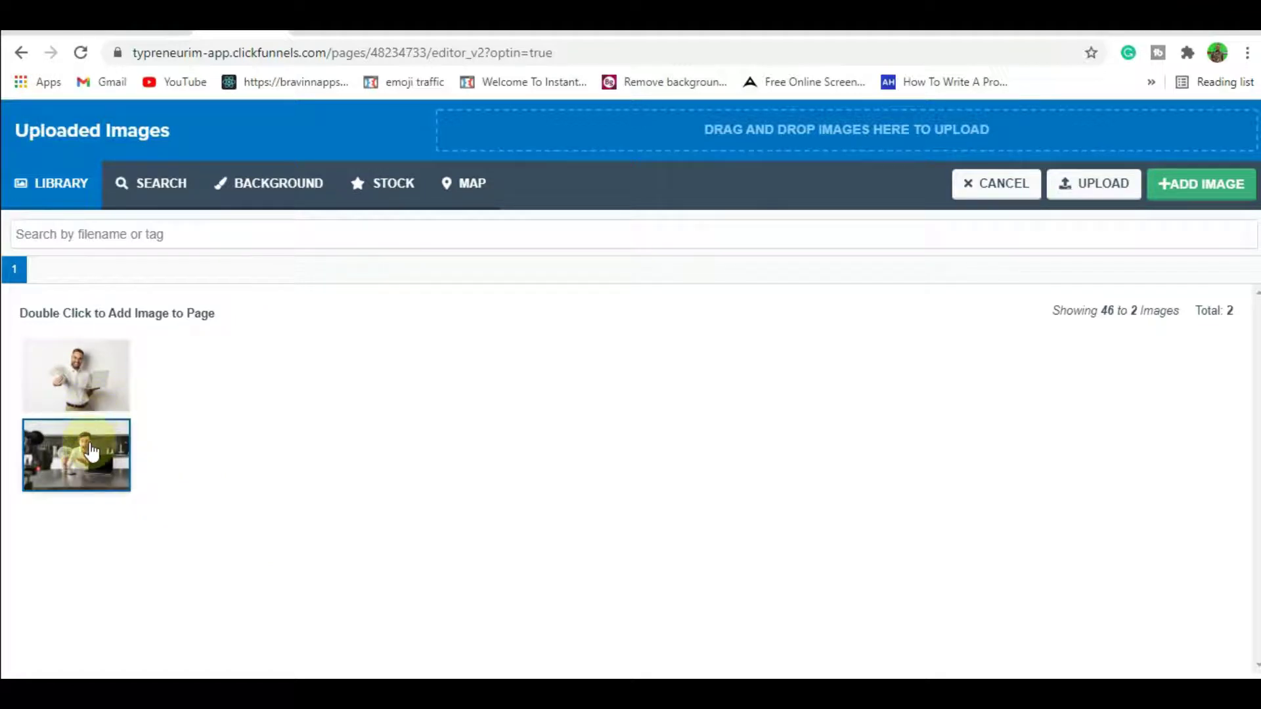
left_click(92, 450)
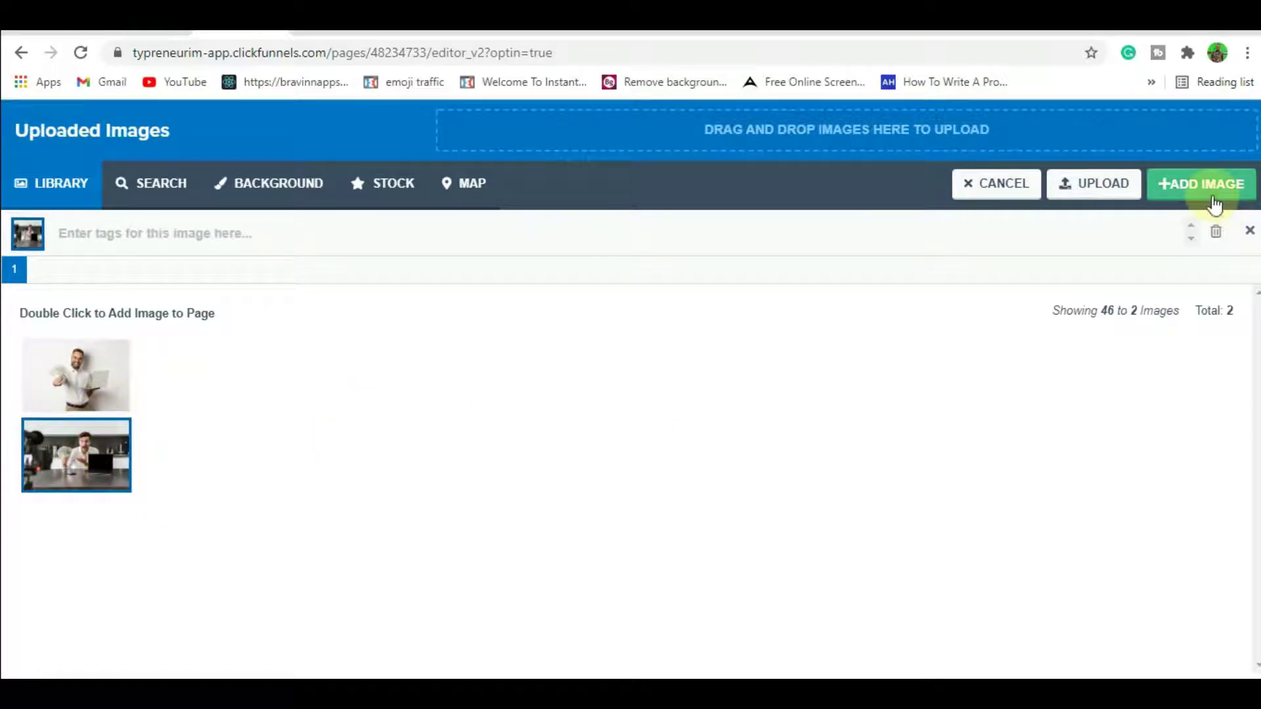
left_click(1116, 188)
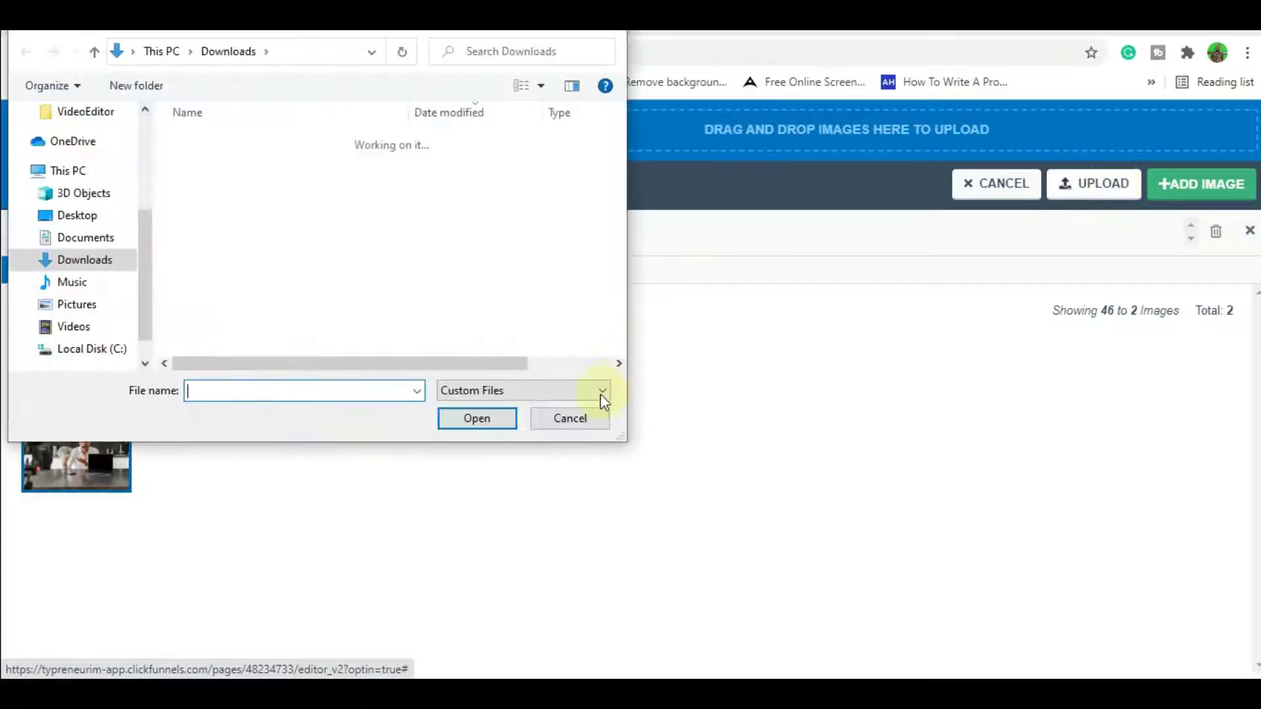
left_click(589, 426)
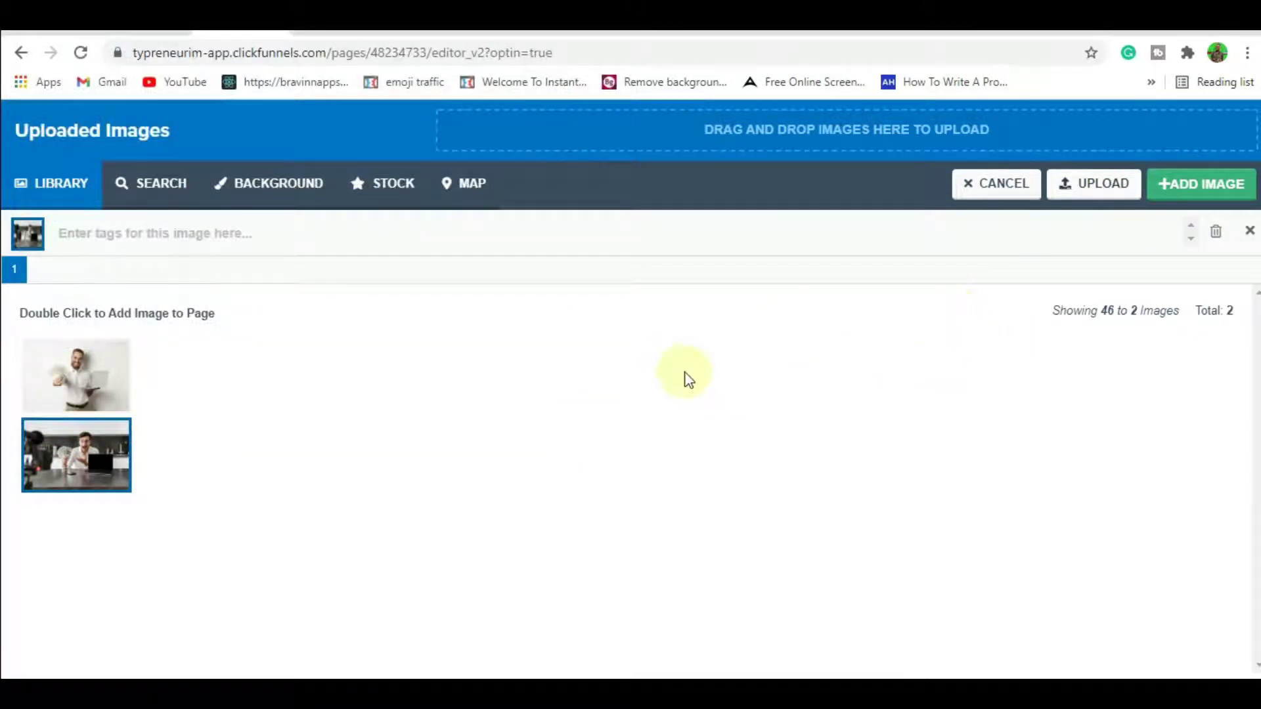
left_click(1179, 207)
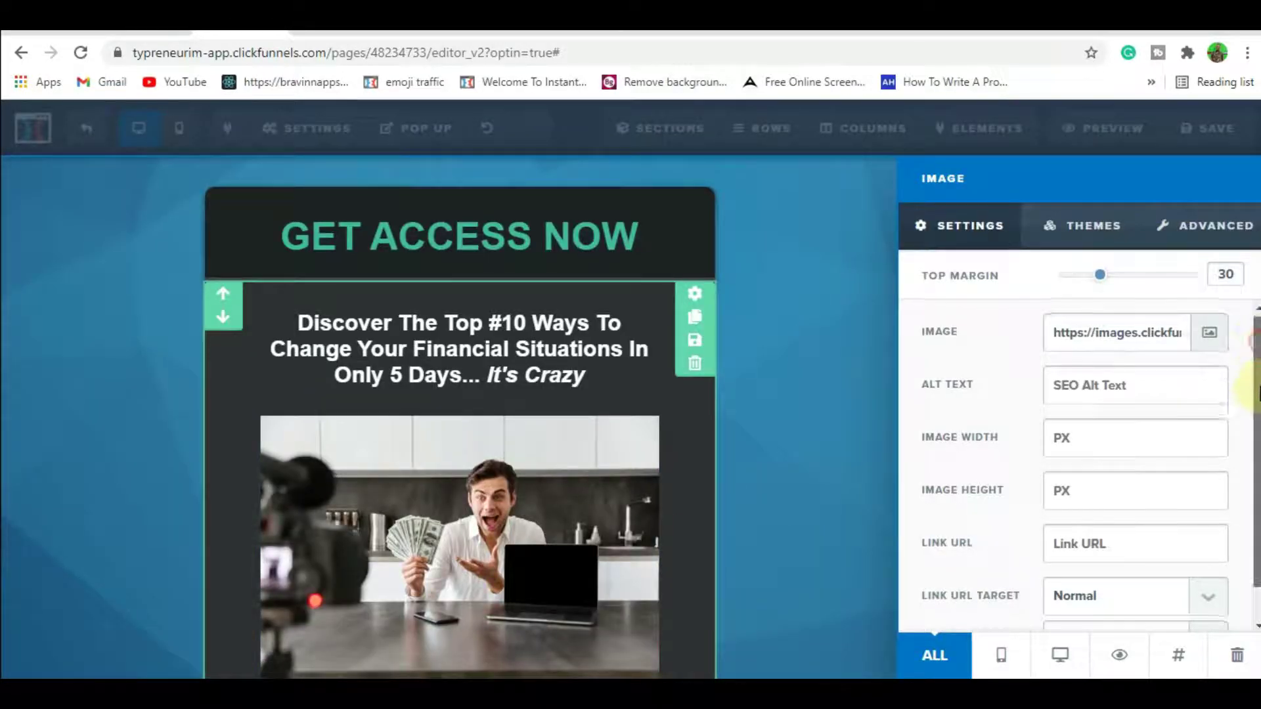
Try an image width of 1000 and an image height of 730 on the photo of the man with cash.
scroll(1258, 404, "down", 1)
left_click(825, 412)
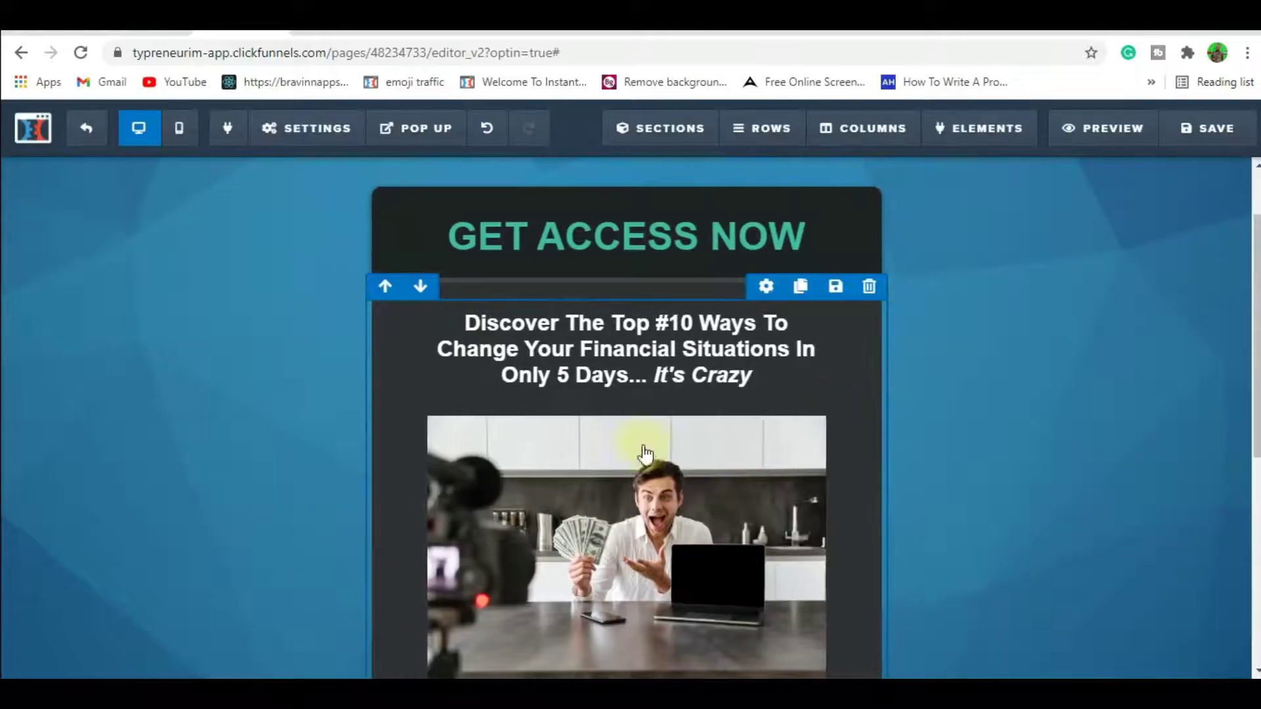
left_click(668, 489)
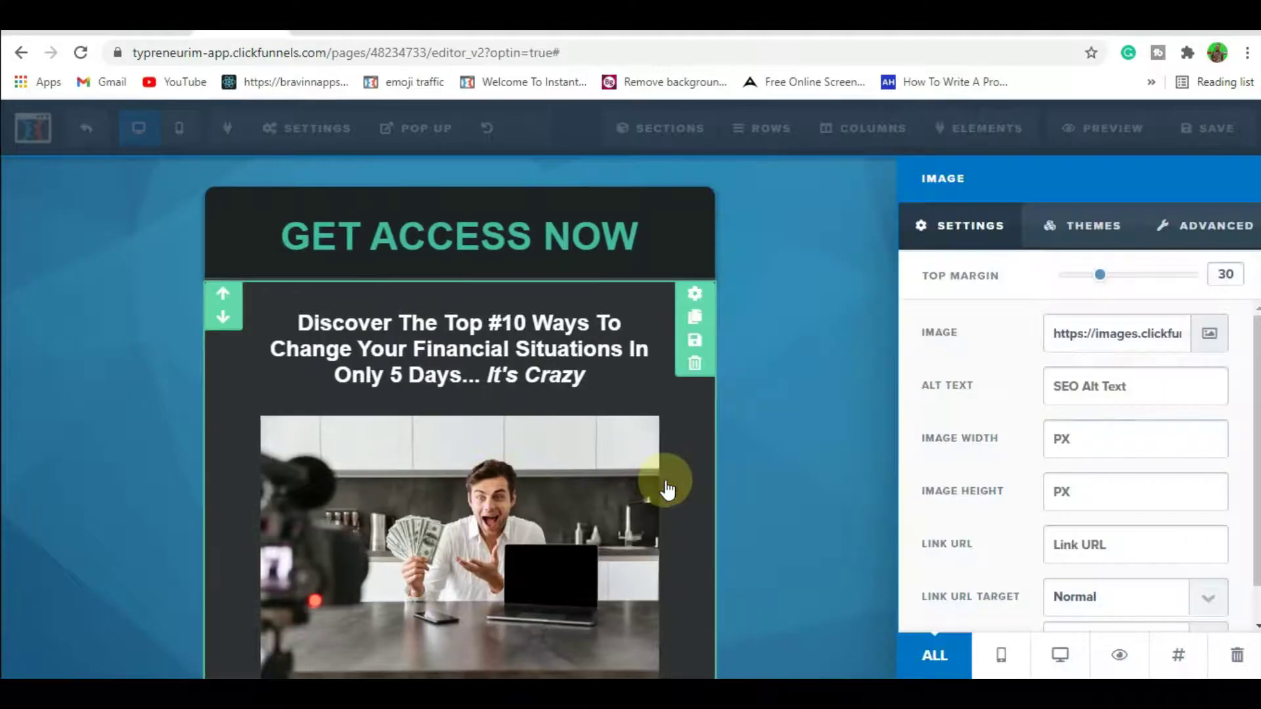
left_click(1067, 447)
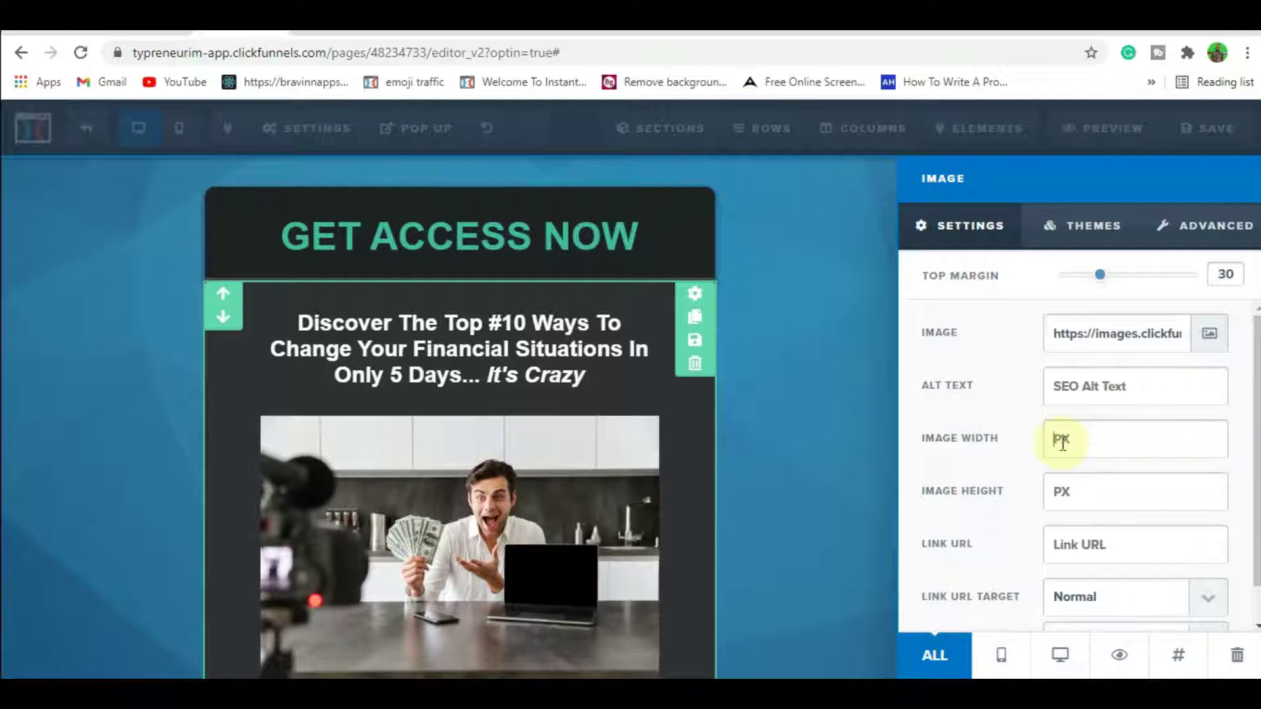
type("100")
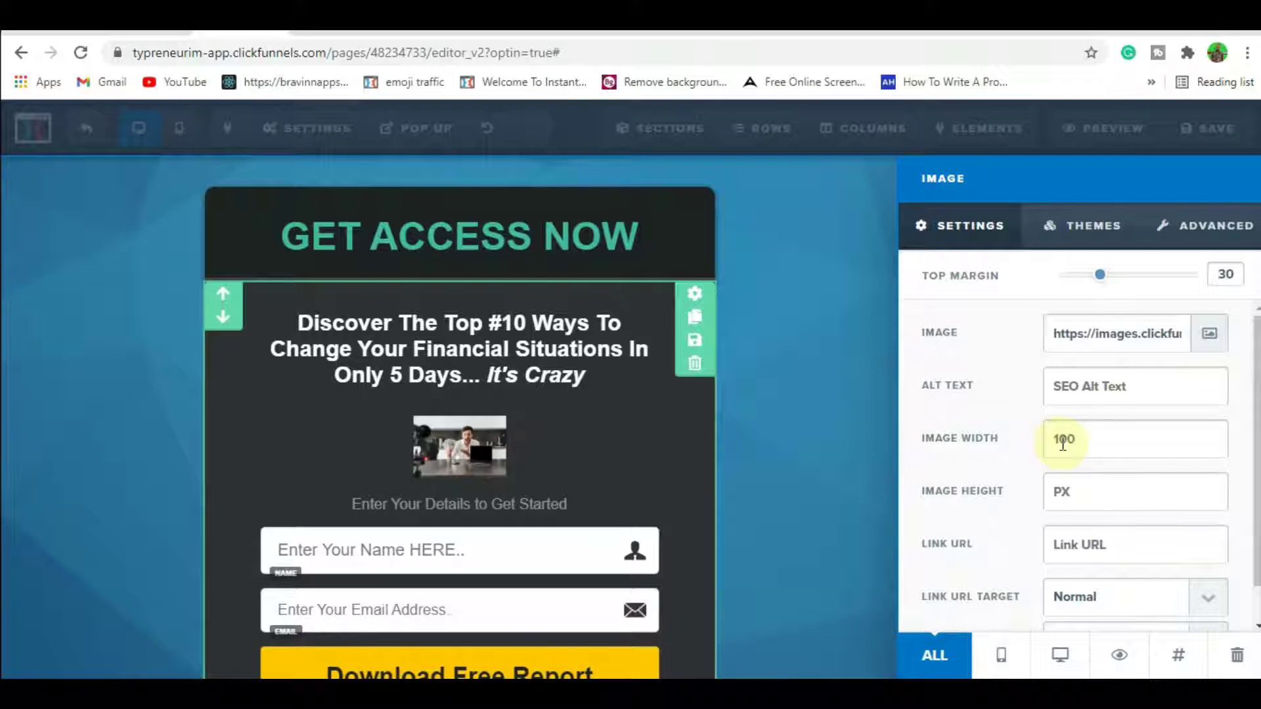
type("0")
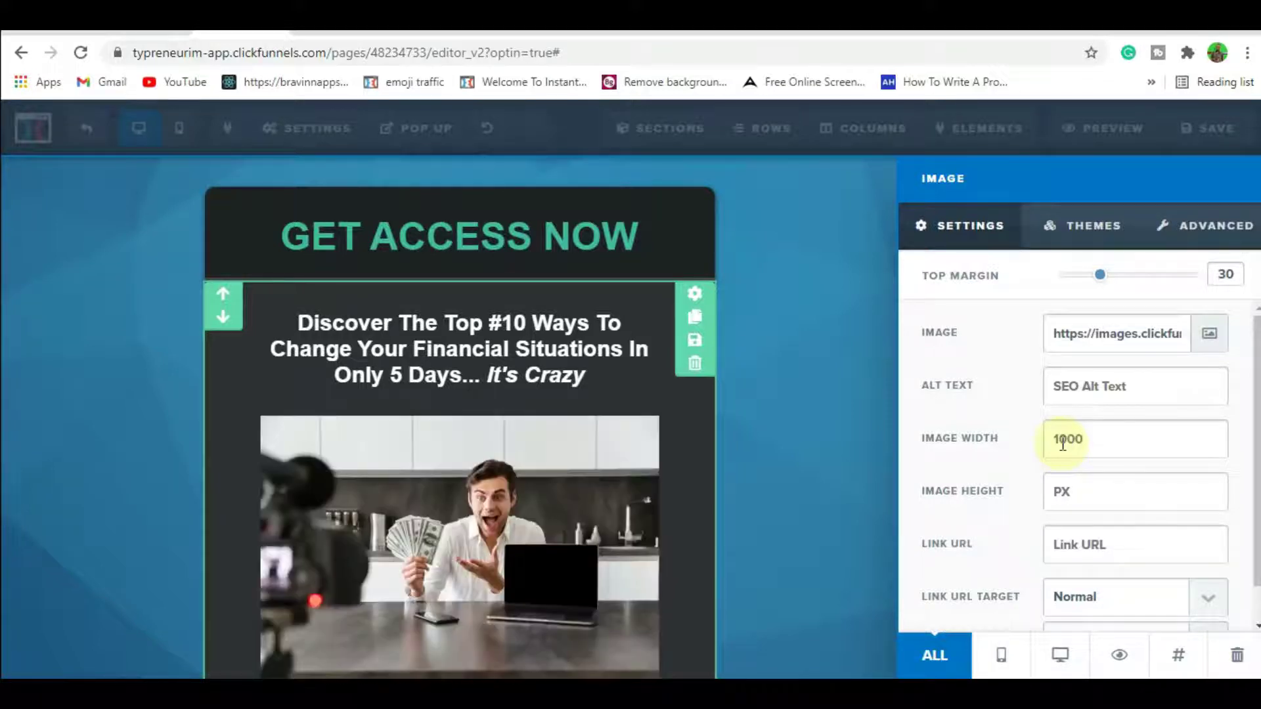
left_click(1053, 492)
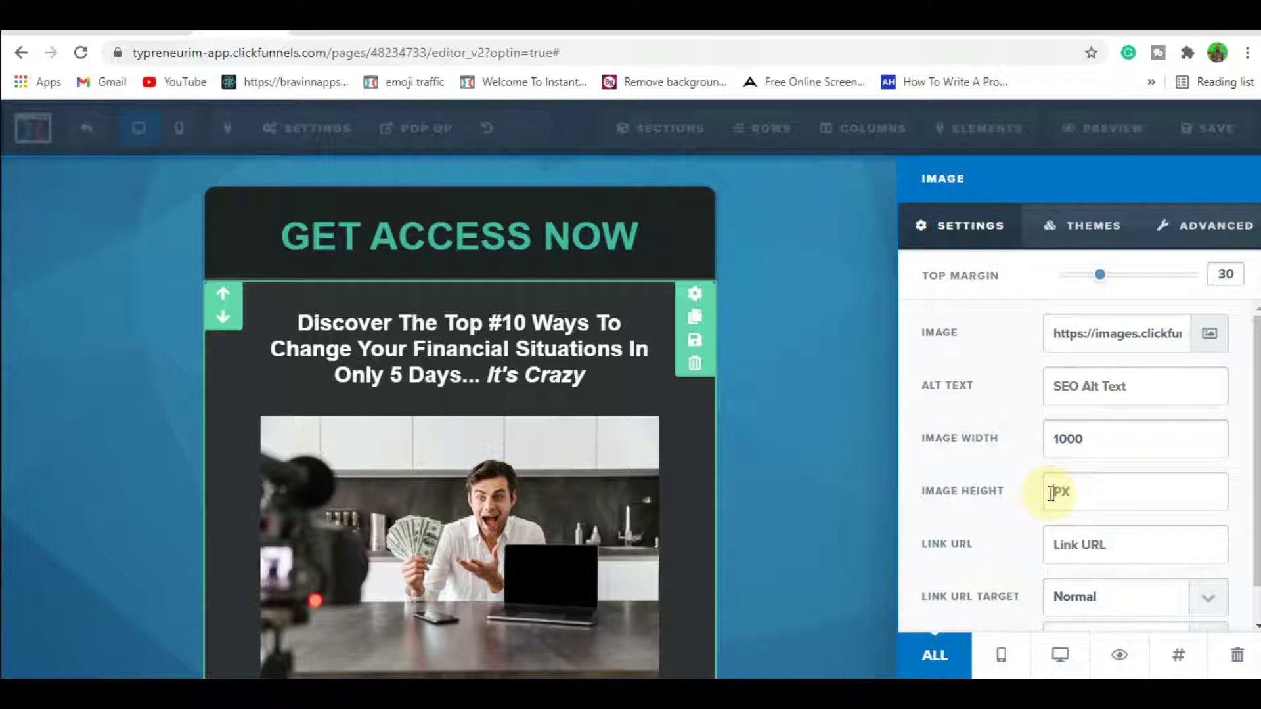
type("173")
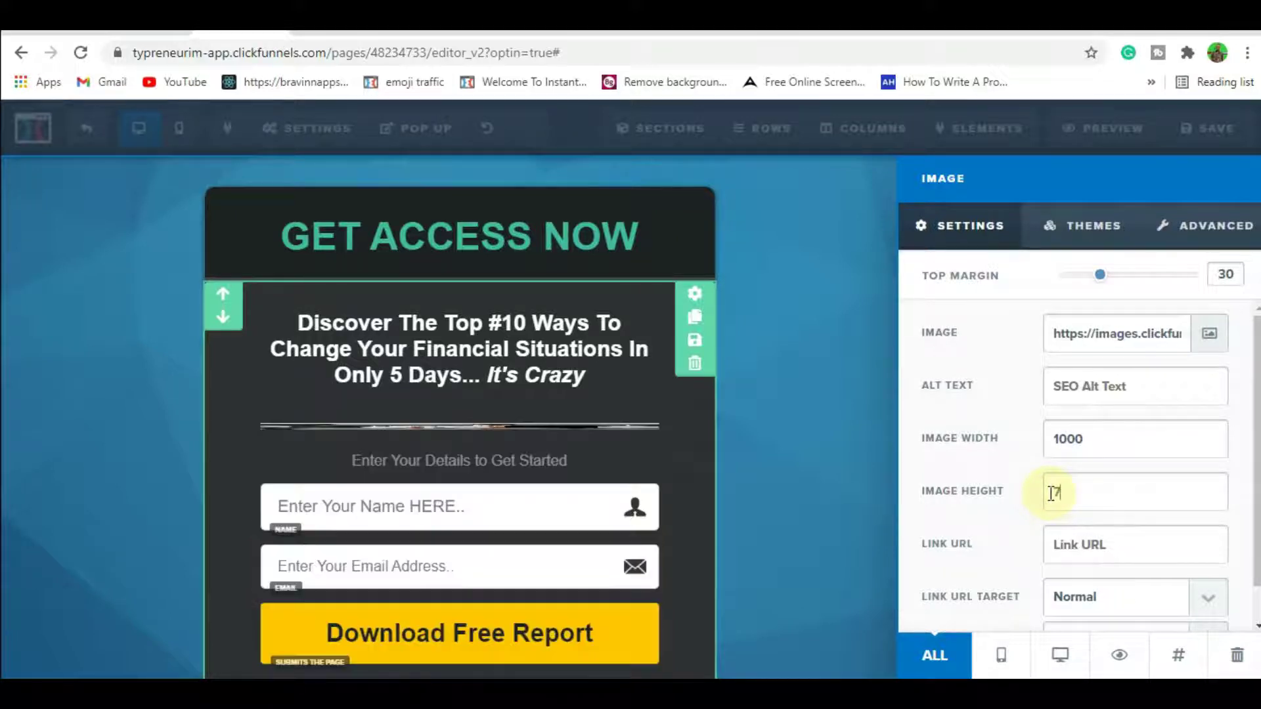
type("0")
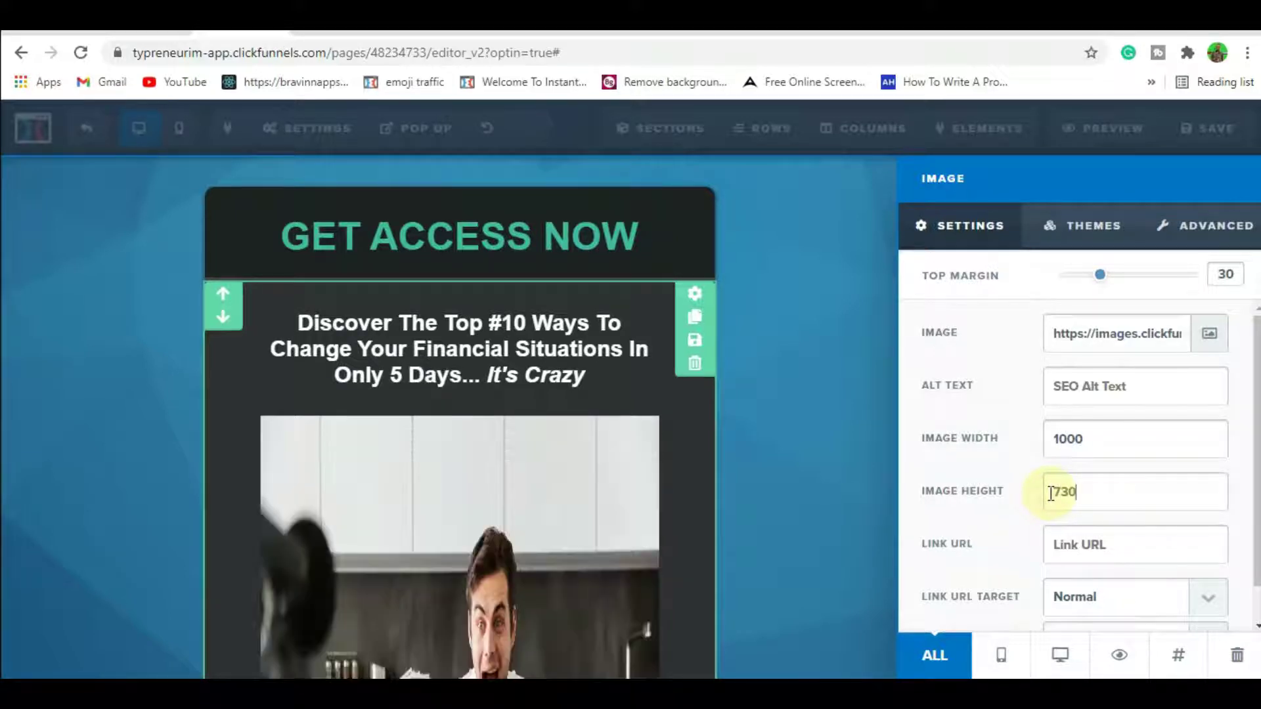
Clear the photo's custom image height and image width values.
key("BackSpace")
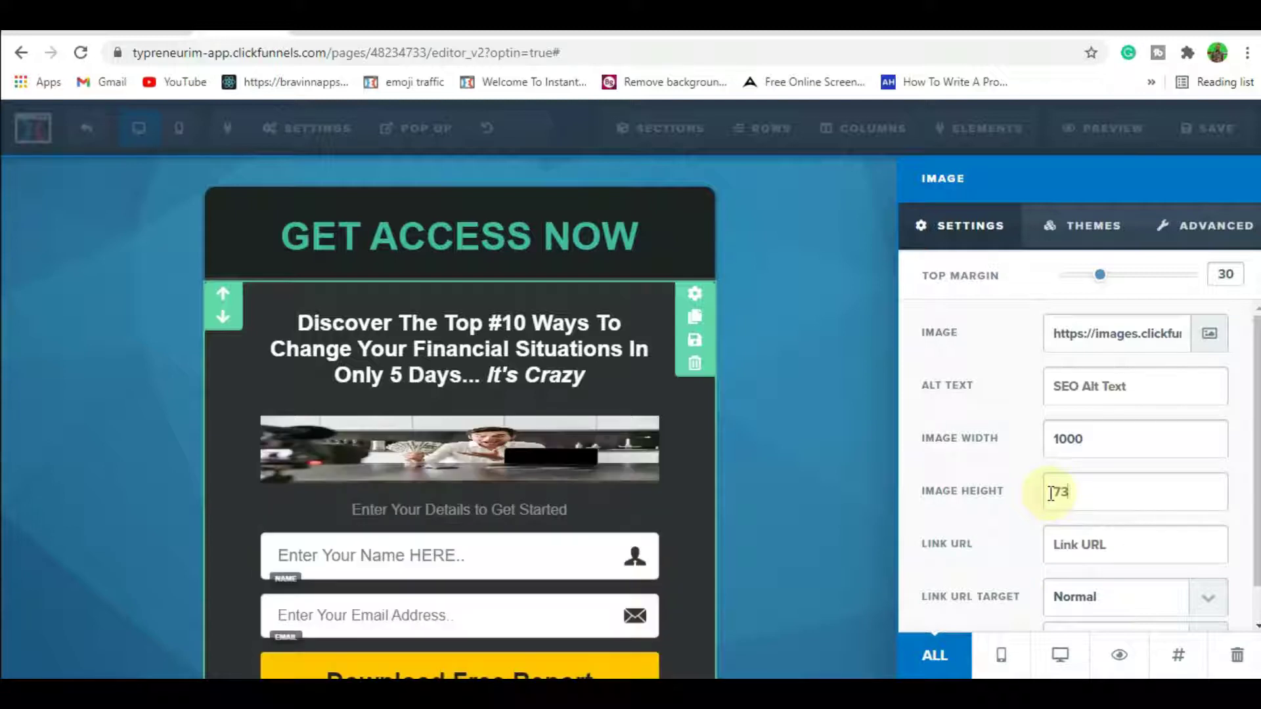
key("BackSpace")
key("BackSpace")
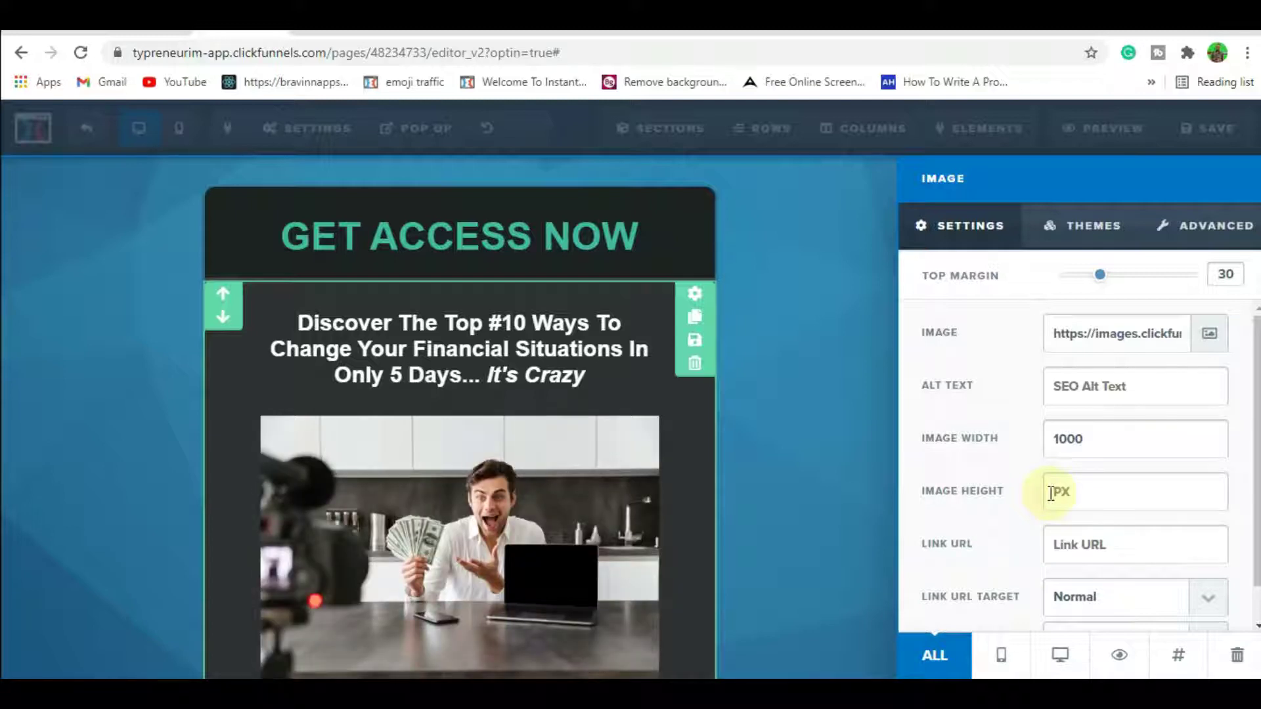
left_click(1083, 445)
key("BackSpace")
key("BackSpace")
key("BackSpace")
key("BackSpace")
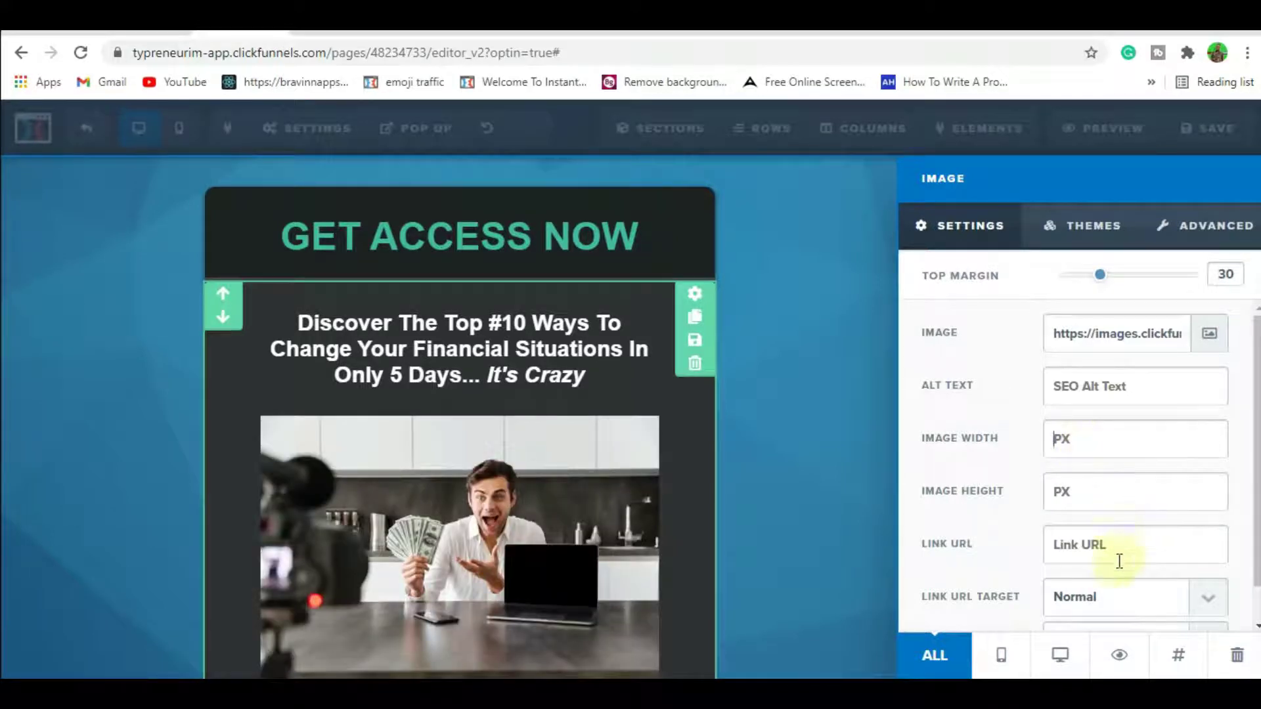
Set the photo's link URL to #submit-form and close its settings.
left_click(1083, 546)
type("#")
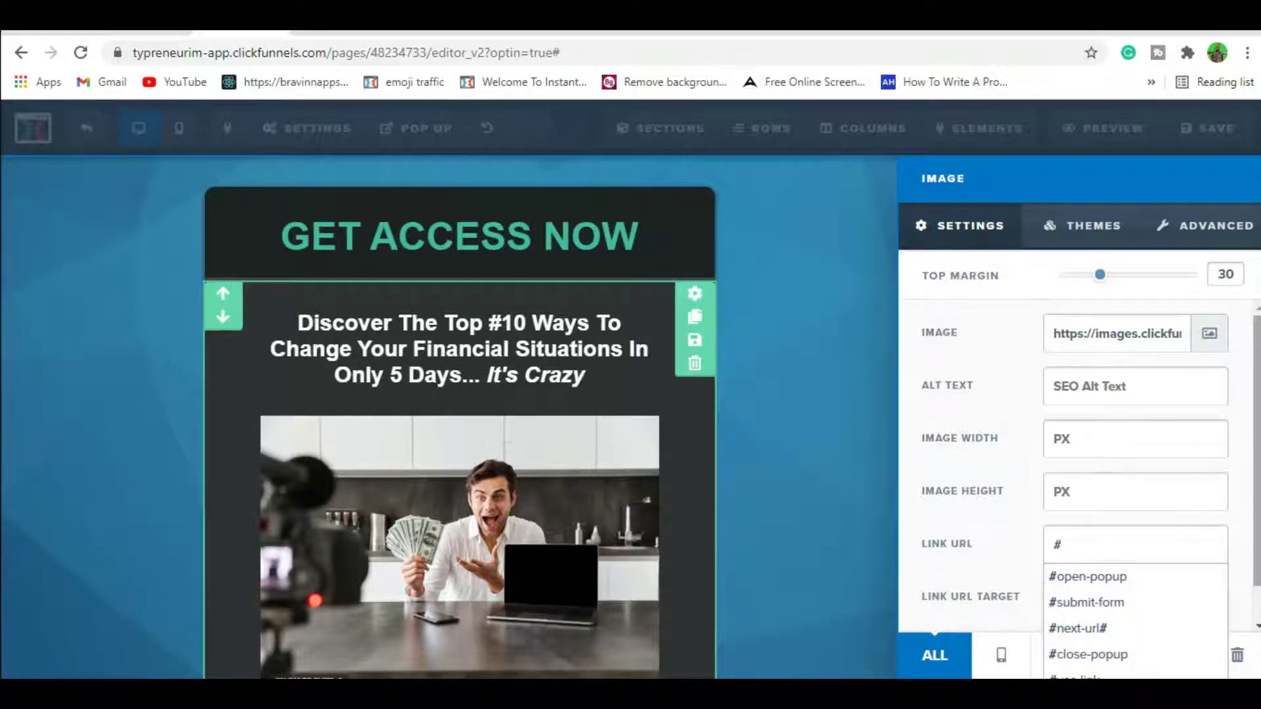
scroll(1146, 594, "down", 1)
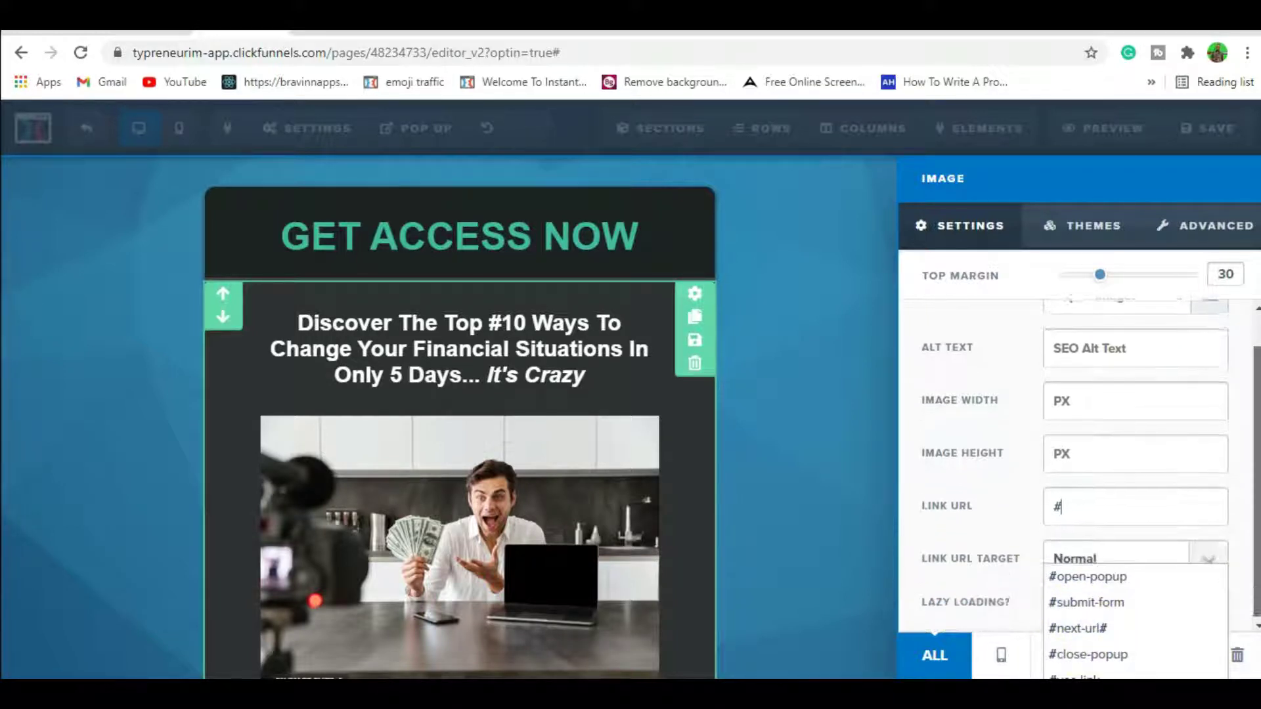
left_click(1116, 600)
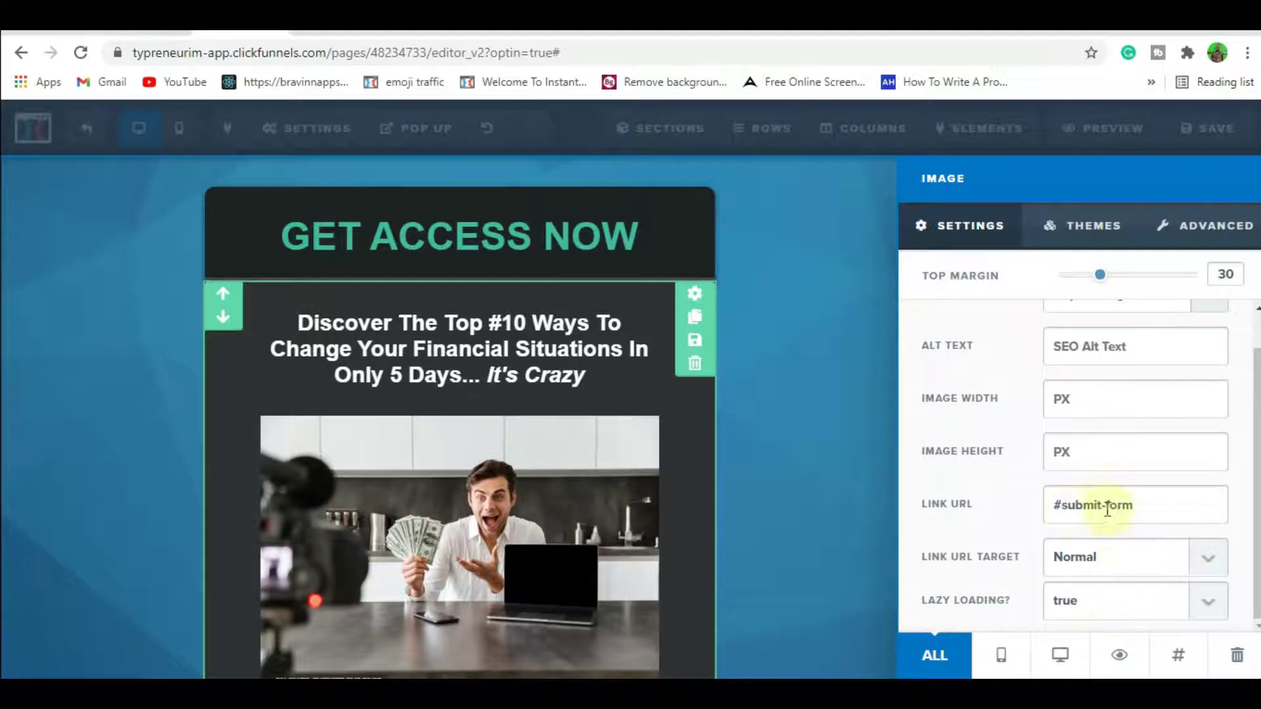
left_click(841, 557)
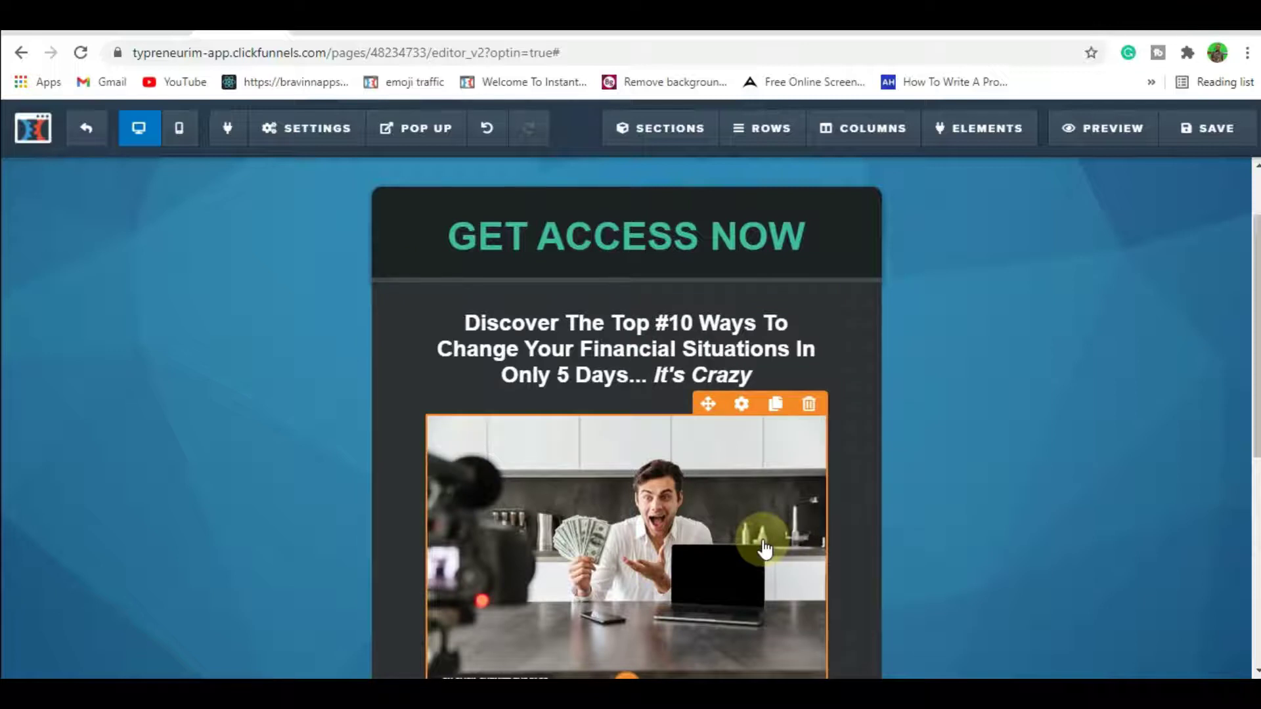
Look over the settings of the yellow Download Free Report button and close them.
left_click_drag(1256, 399, 1257, 582)
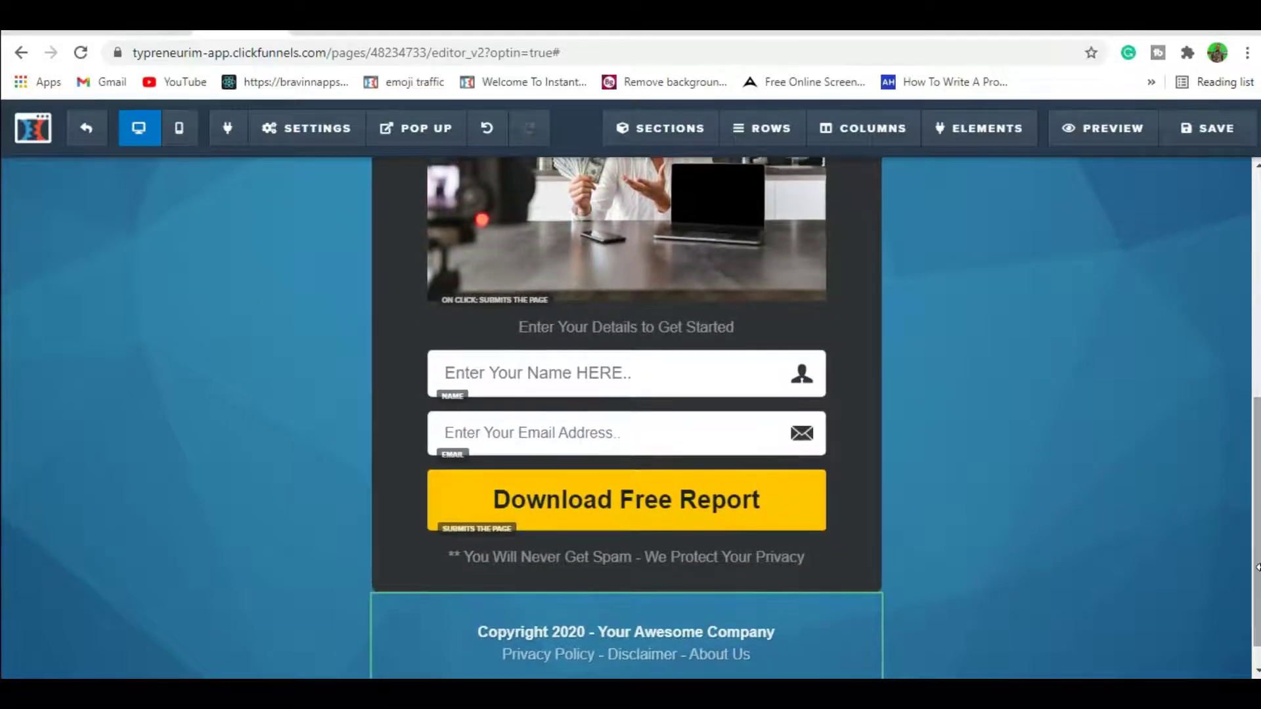
left_click(789, 518)
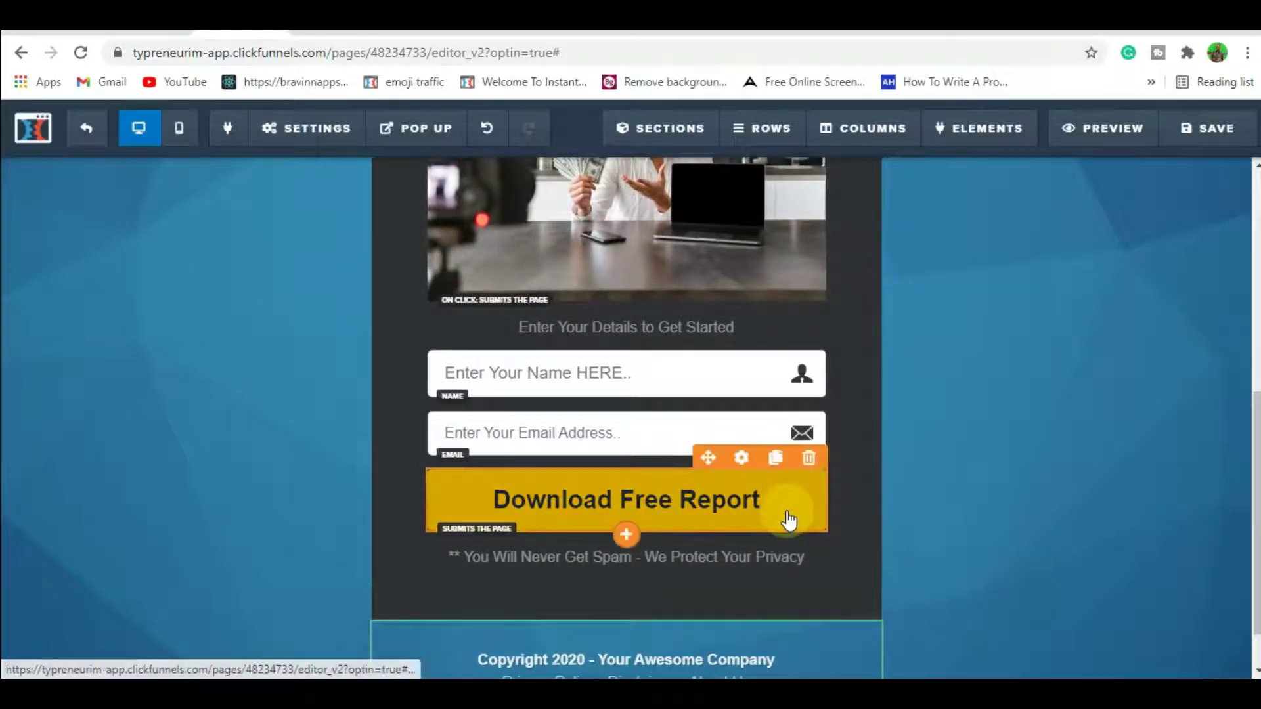
left_click(789, 519)
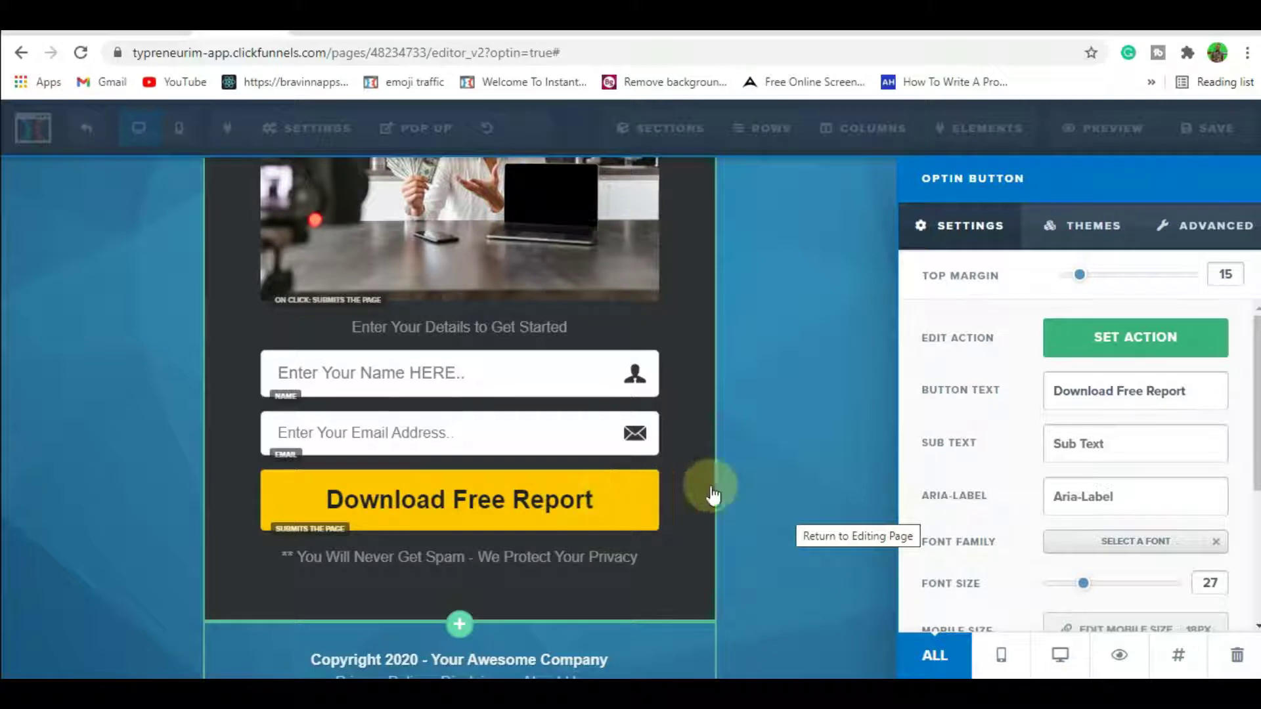
left_click(755, 481)
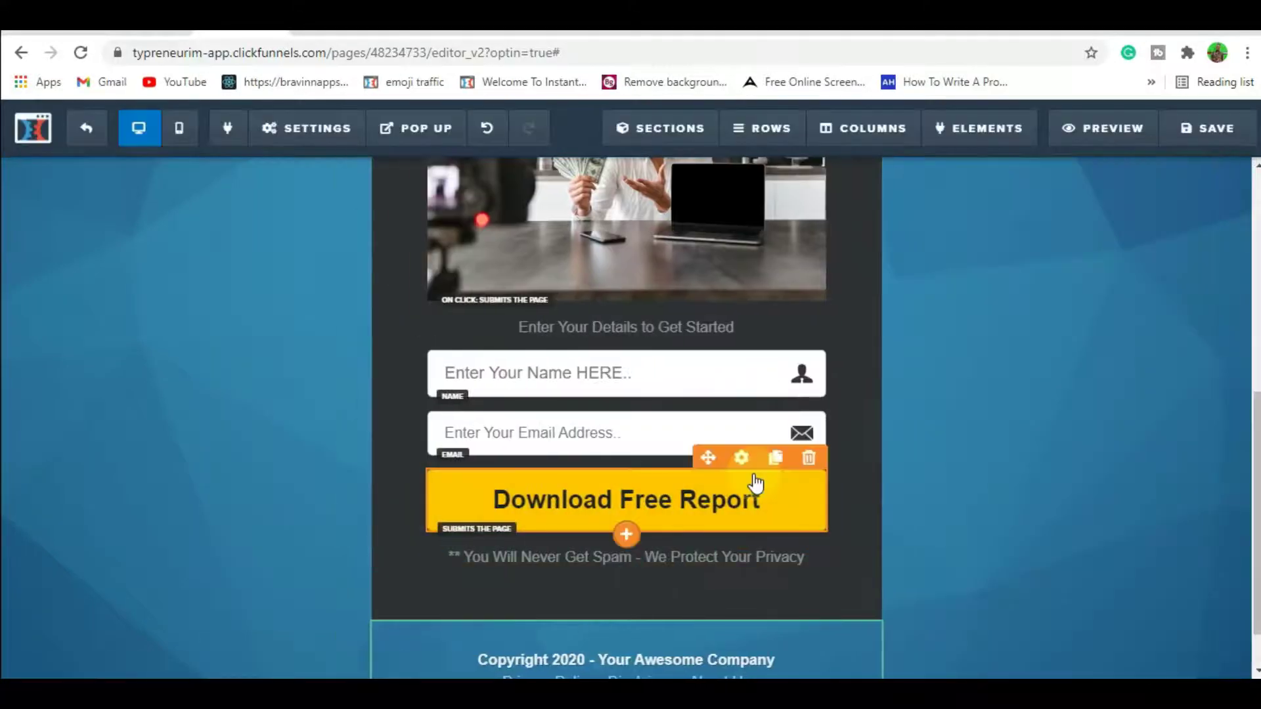
Add a form Button element between the email address field and the Download Free Report button.
mouse_move(986, 140)
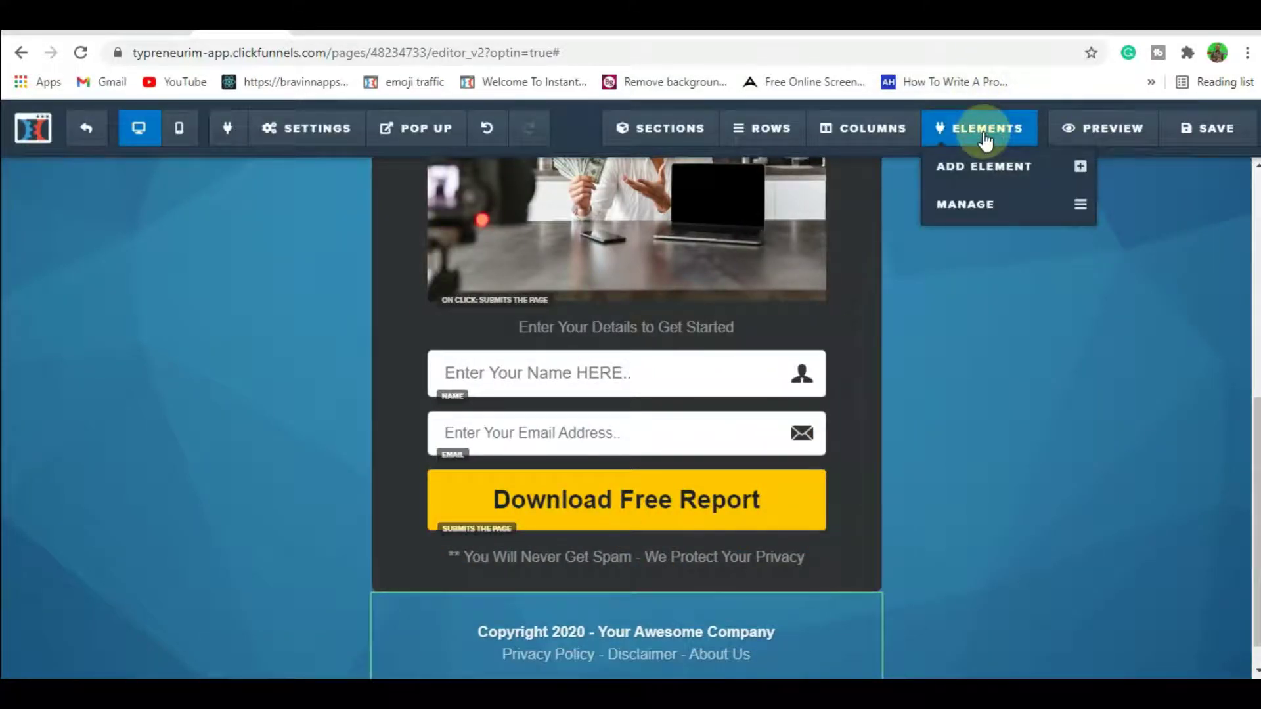
left_click(983, 172)
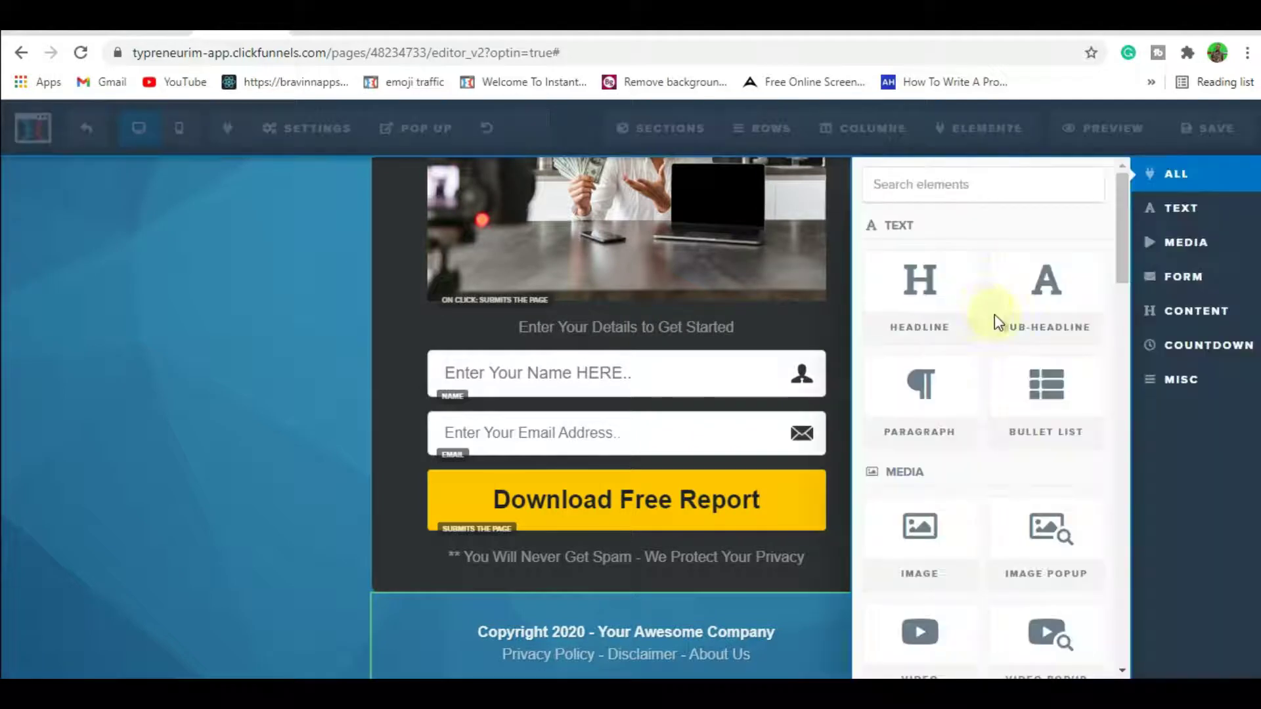
left_click(1182, 279)
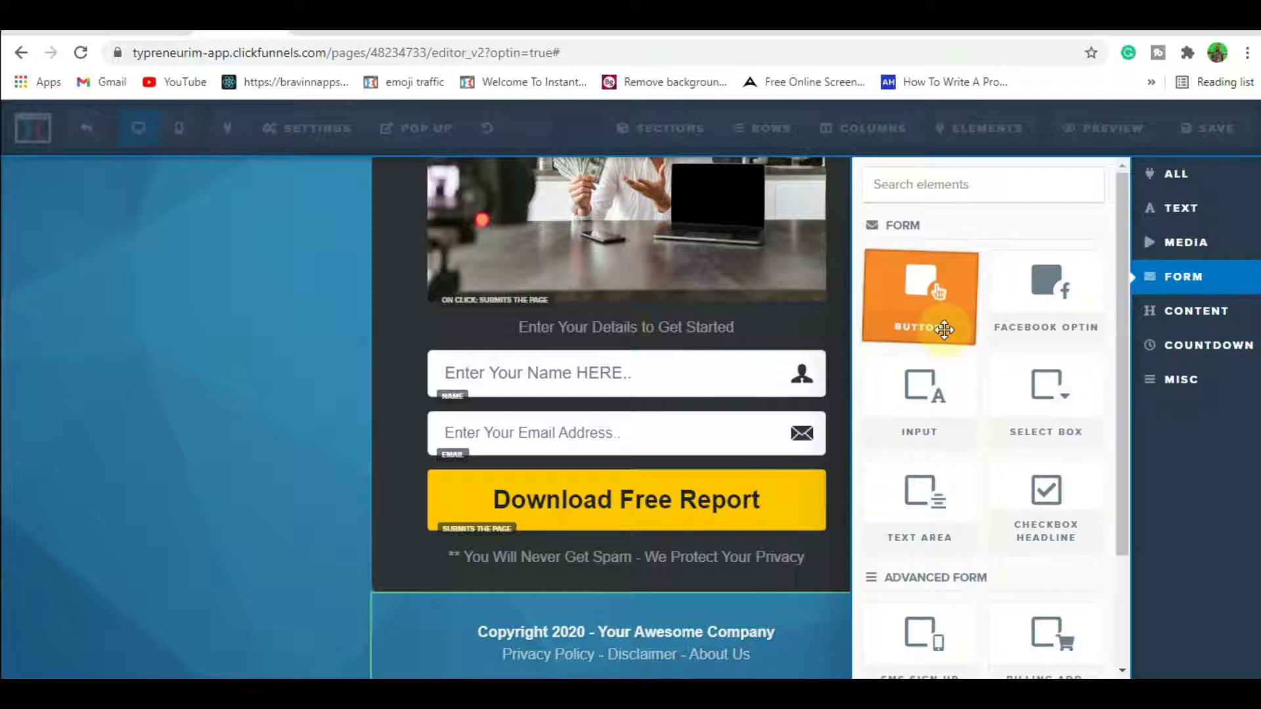
mouse_move(943, 329)
left_mouse_down()
mouse_move(838, 335)
mouse_move(733, 462)
left_mouse_up()
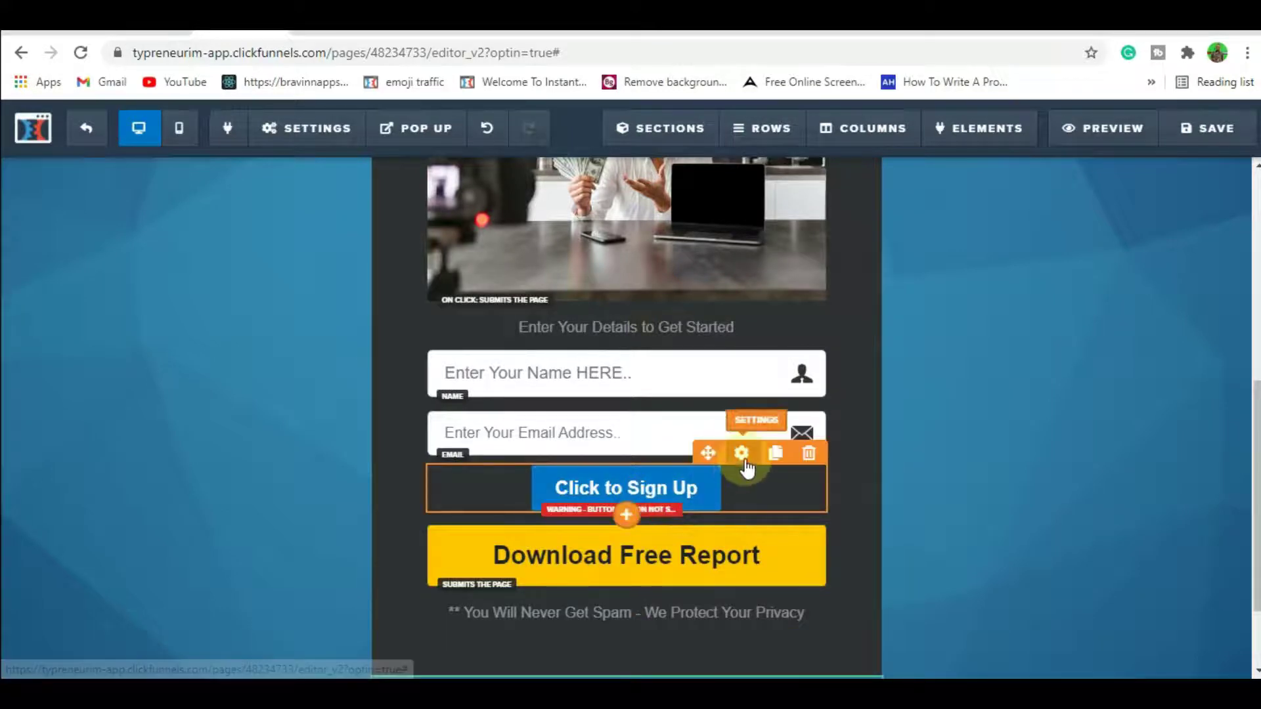
Set the Click to Sign Up button's font size to 36 and its background color to orange #f97e00.
left_click(742, 454)
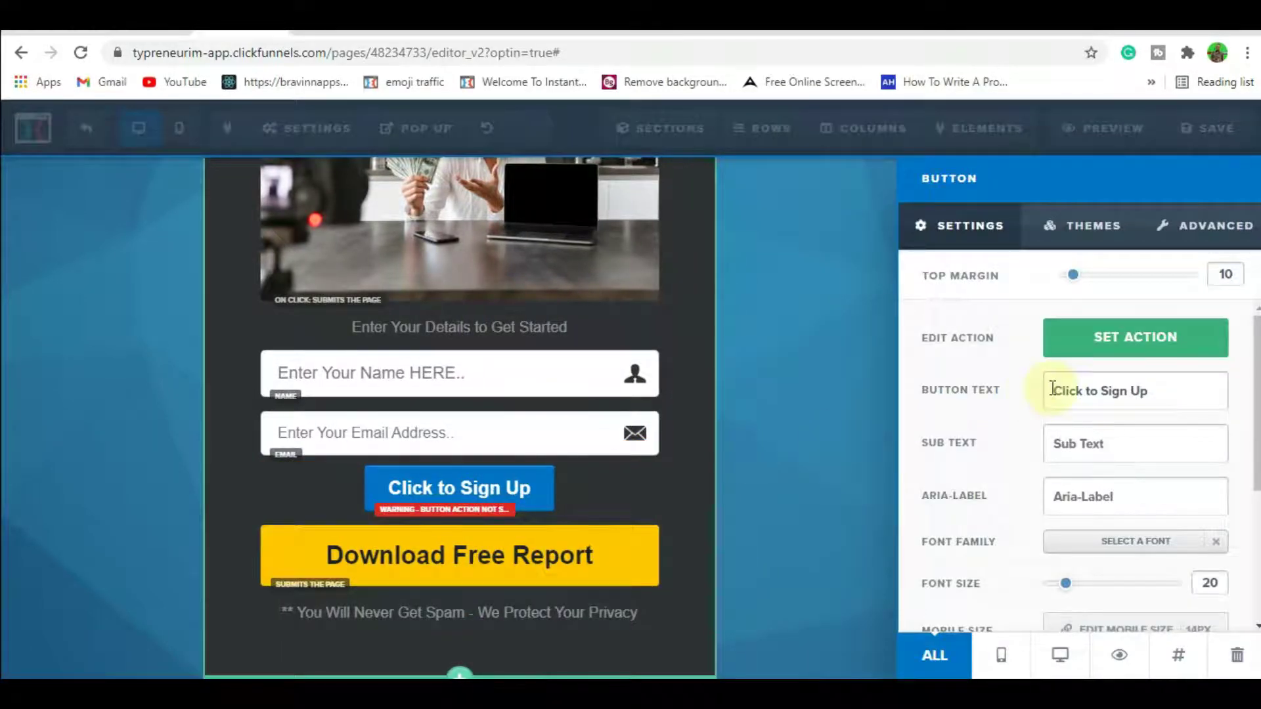
left_click_drag(1066, 583, 1101, 584)
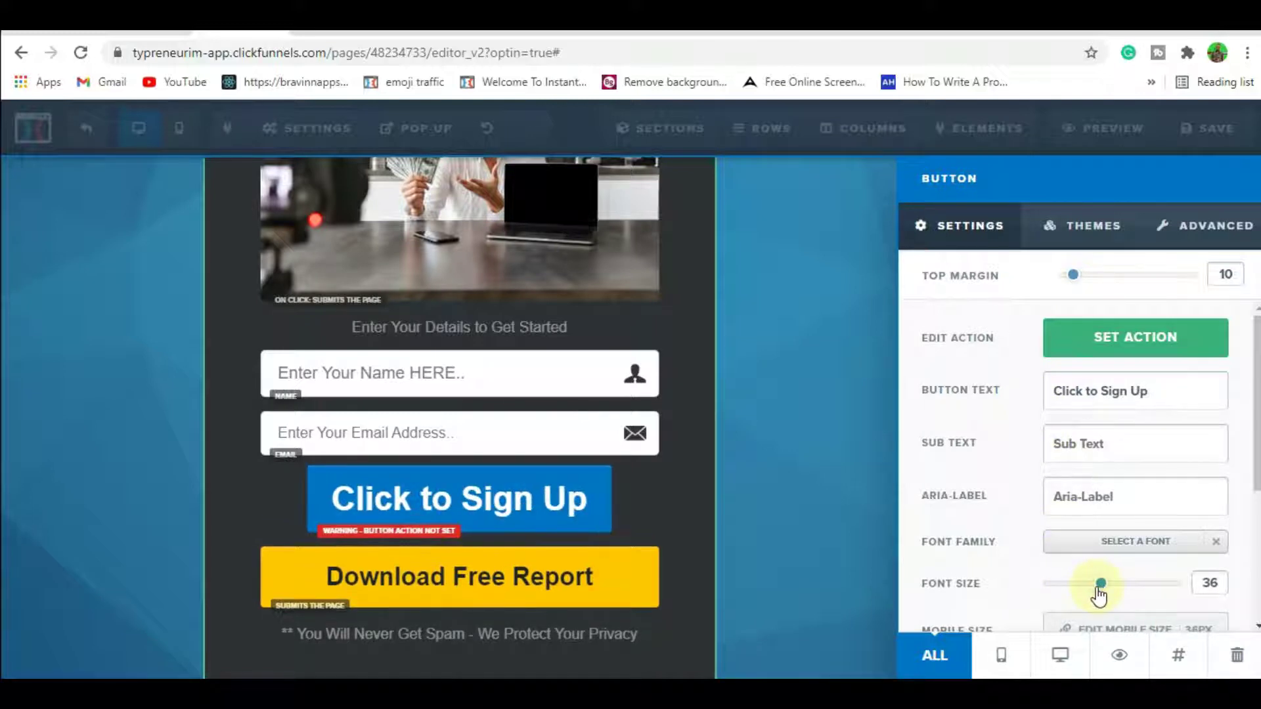
scroll(1251, 603, "down", 5)
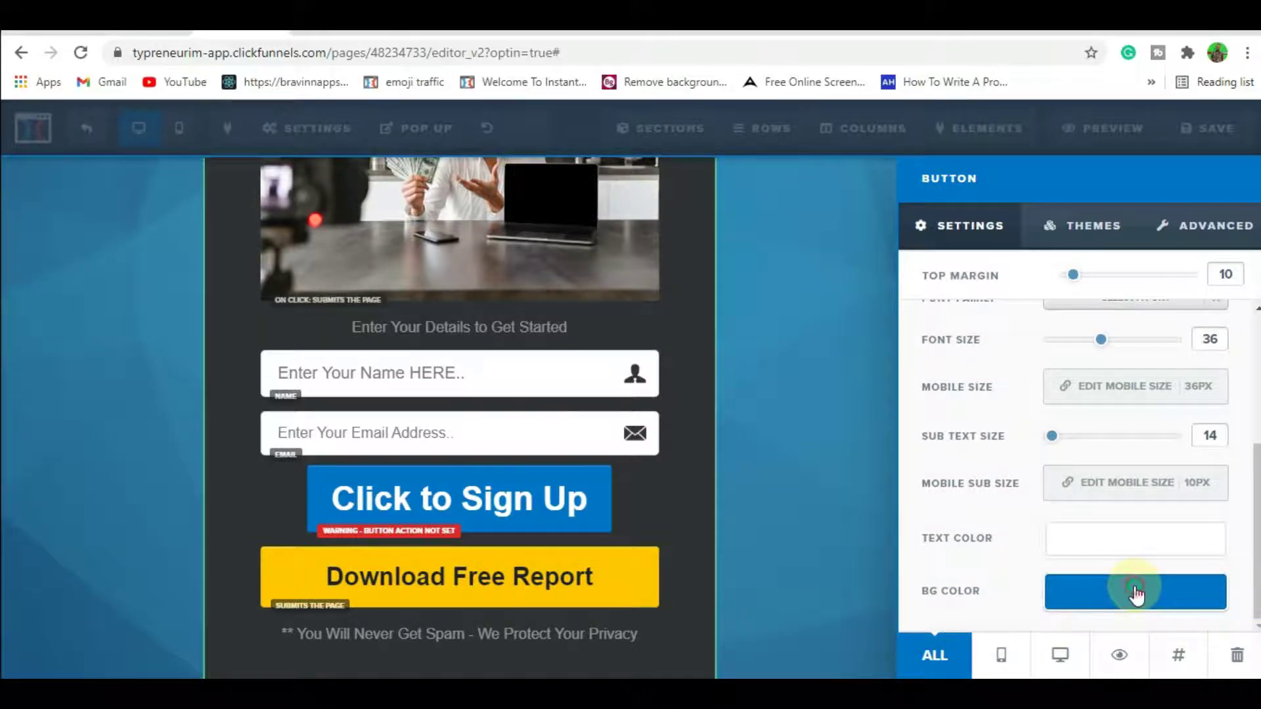
left_click(1136, 593)
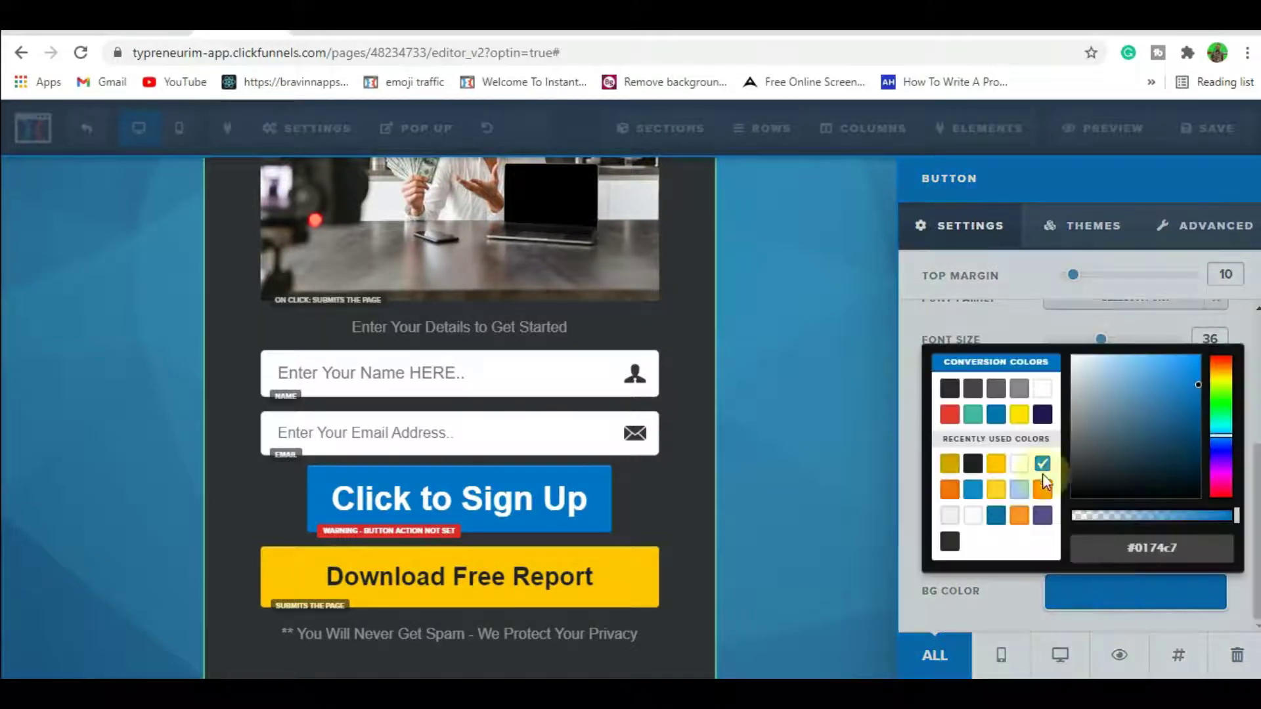
left_click(1018, 416)
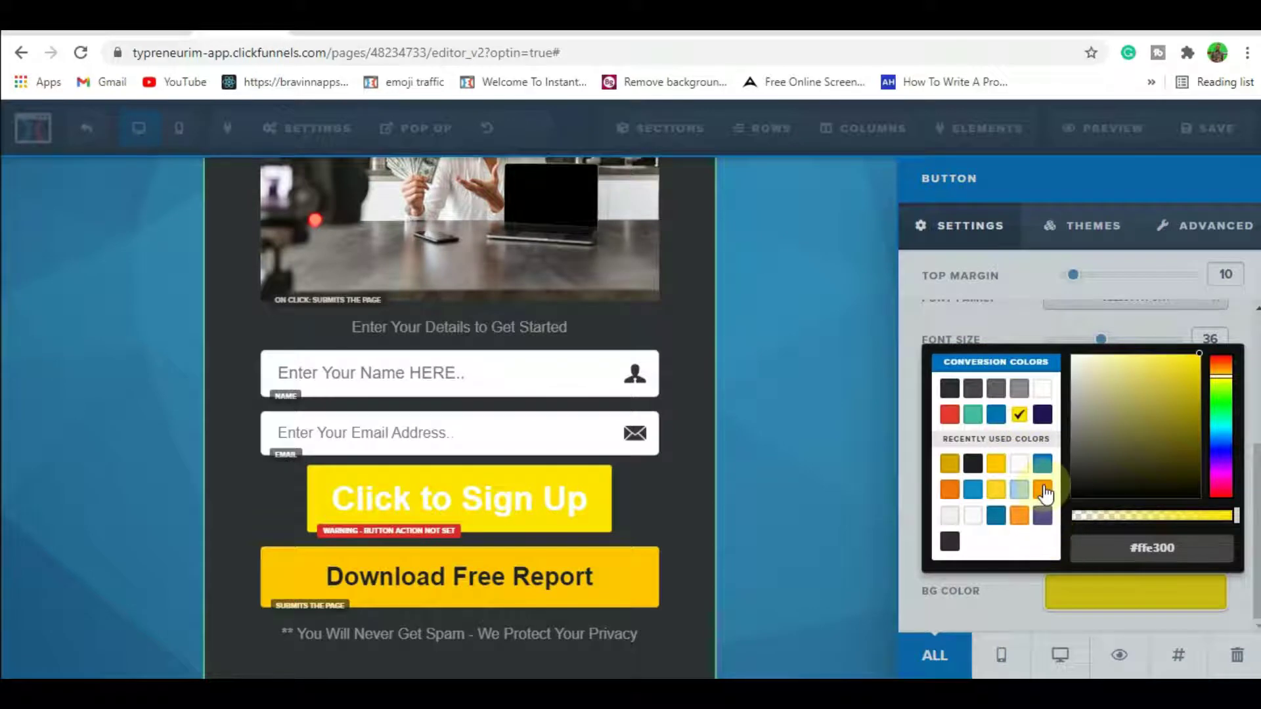
left_click(1042, 491)
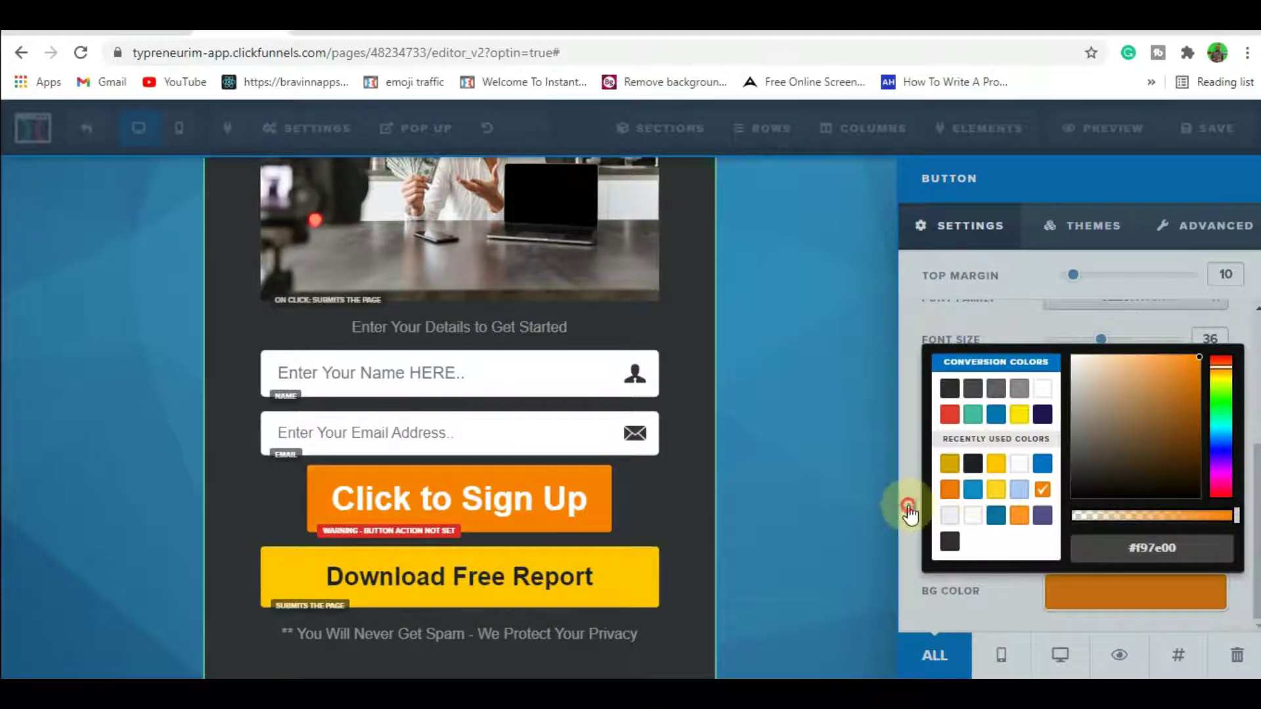
left_click(908, 511)
Set the Click to Sign Up button's text color to dark #1e2124 and close its settings.
left_click(1088, 550)
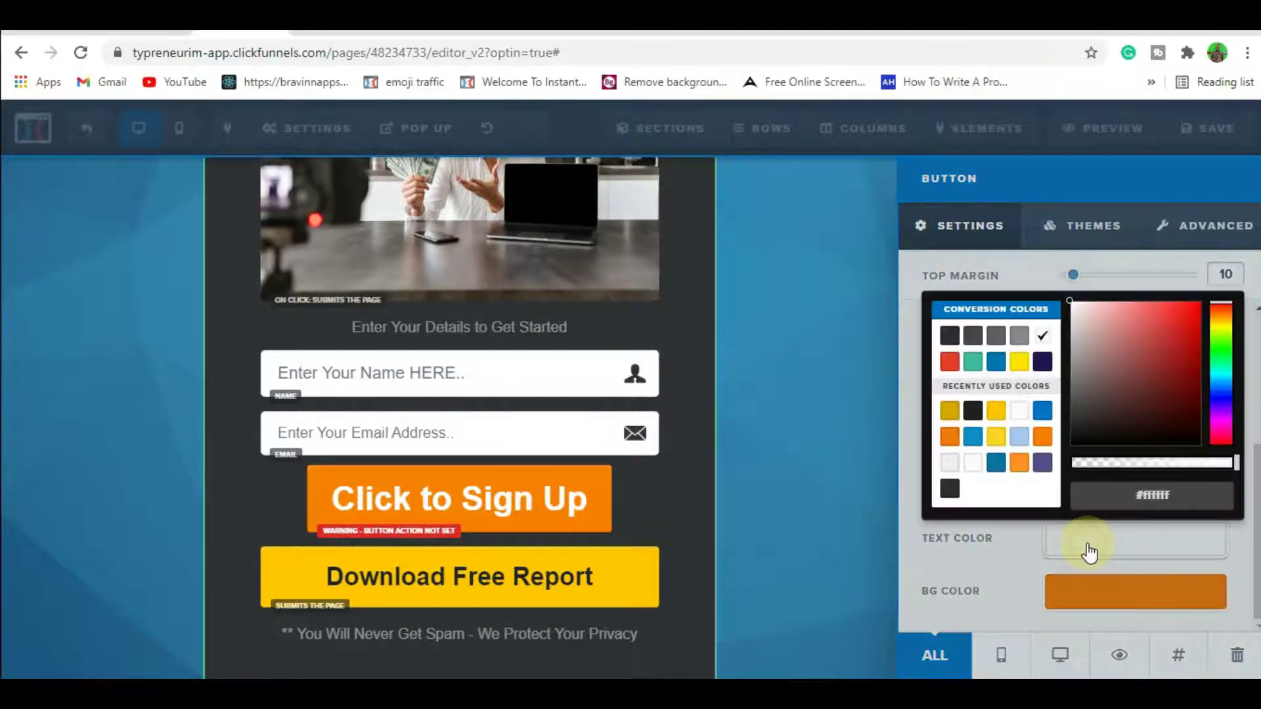
left_click(978, 413)
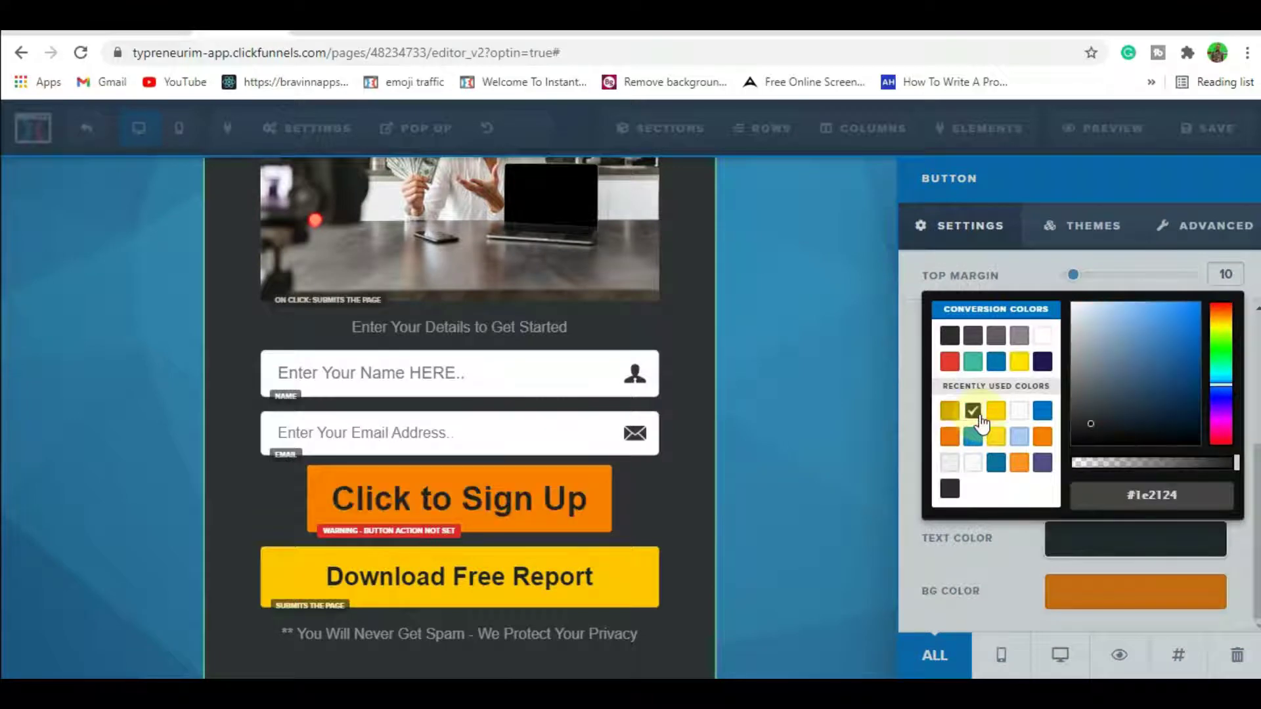
left_click(811, 487)
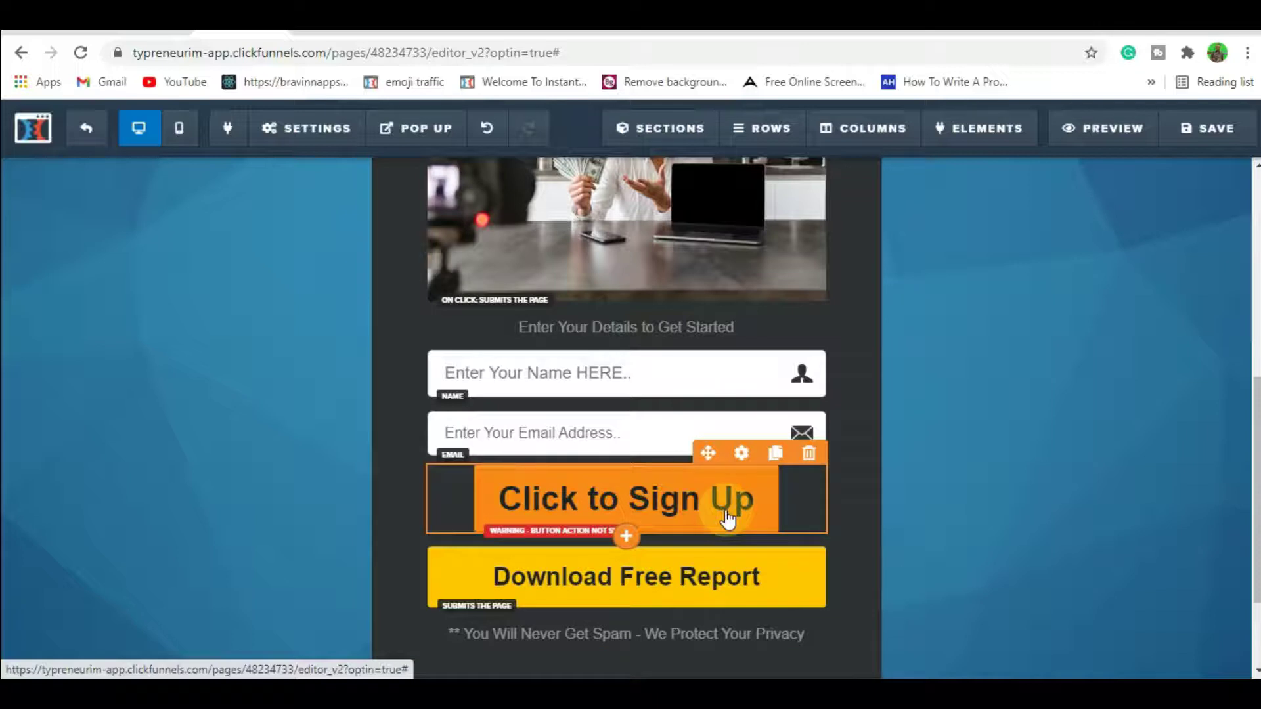
Delete the Click to Sign Up button from the opt-in form and confirm the deletion.
left_click(808, 455)
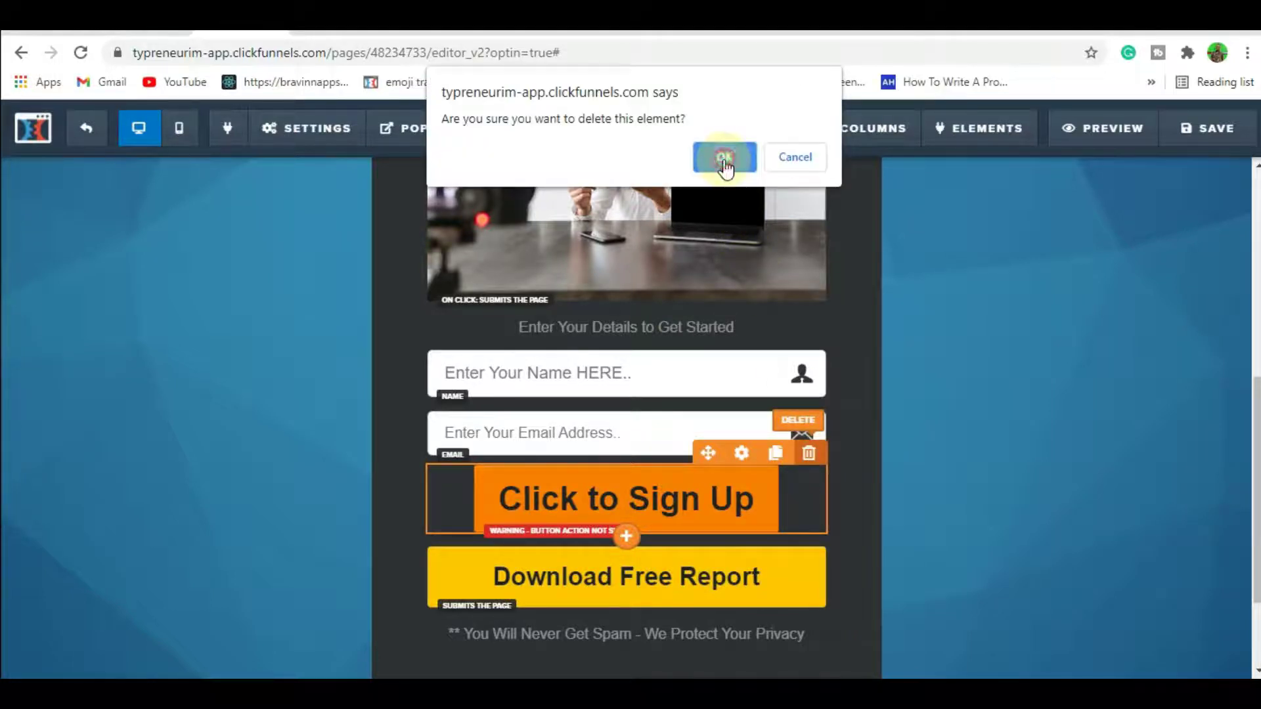
left_click(725, 161)
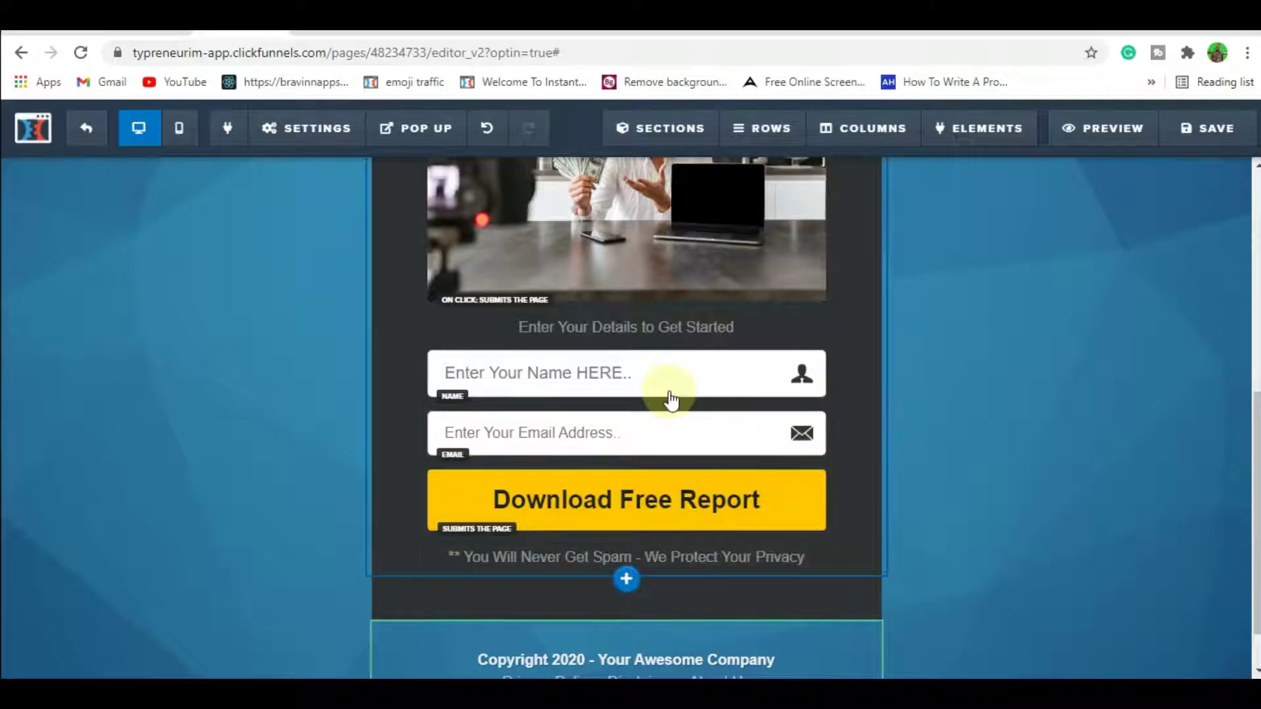
Set the Download Free Report button's action to Go to Website URL, opening in the same window.
mouse_move(666, 507)
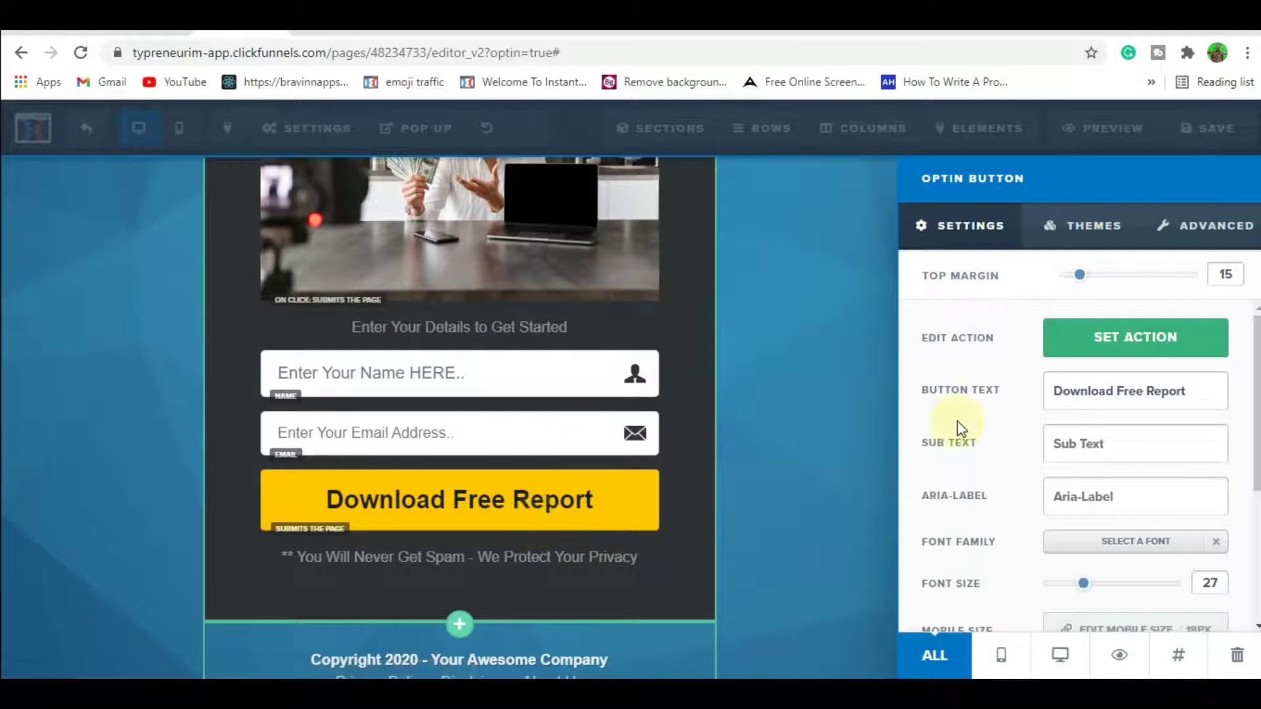
left_click(1096, 347)
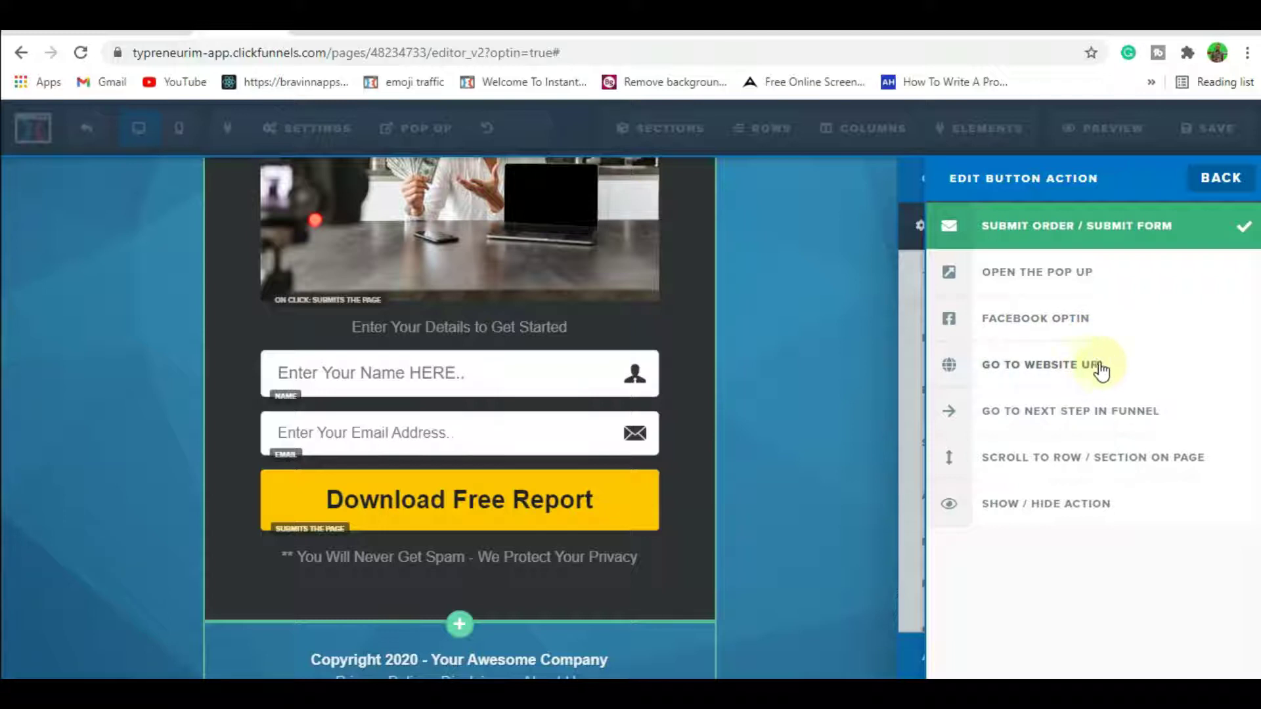
left_click(1047, 368)
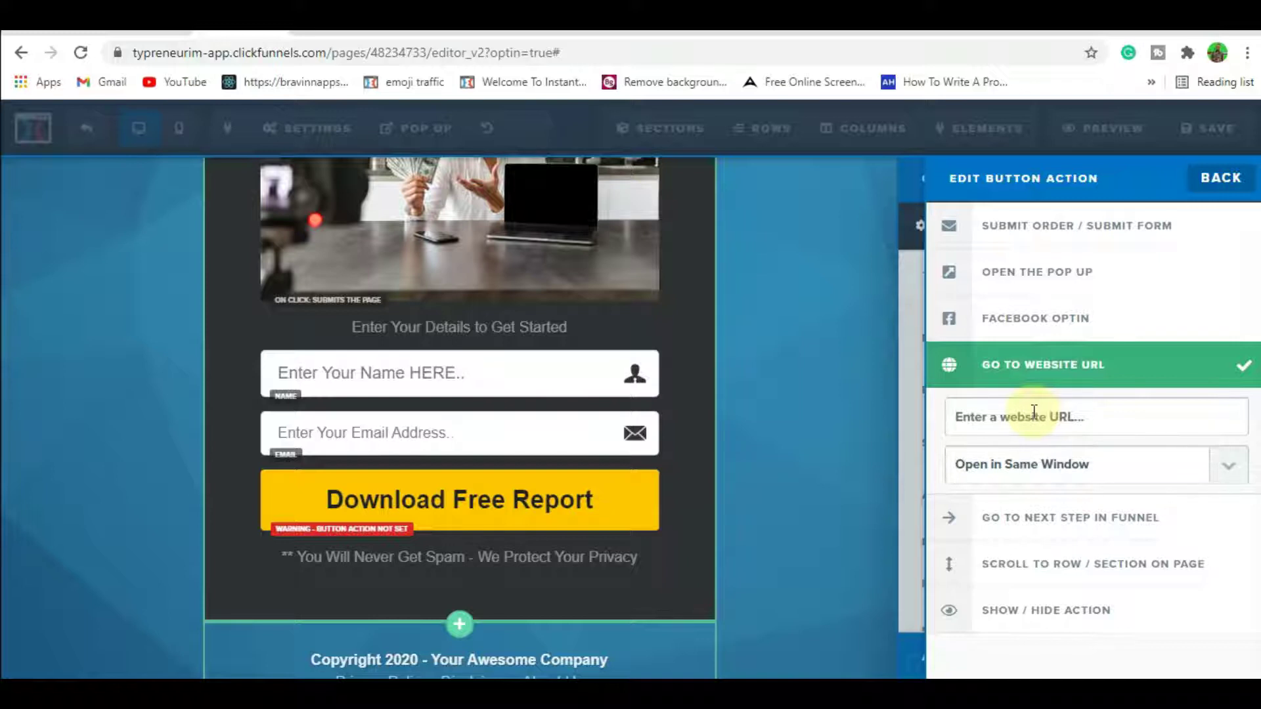
left_click(780, 209)
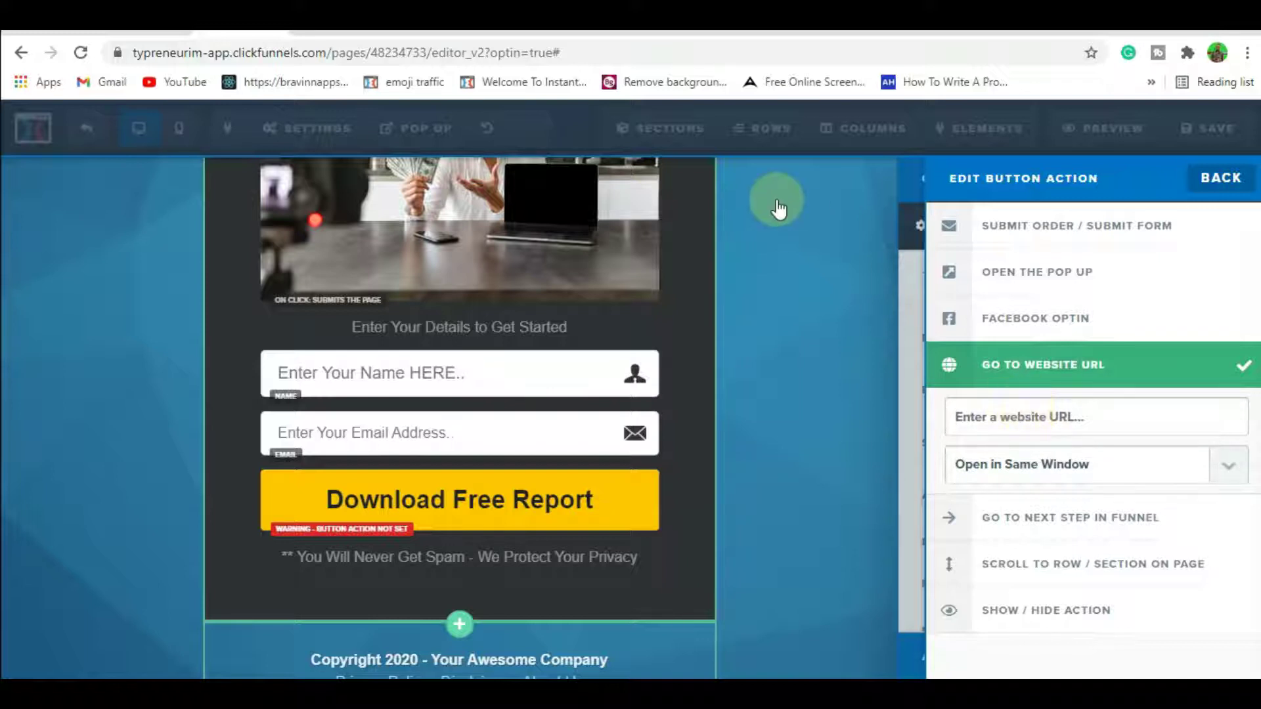
Switch to the ClickBank marketplace, generate a HopLink for The 12 Minute Affiliate System using the account nickname, and copy it.
left_click(525, 28)
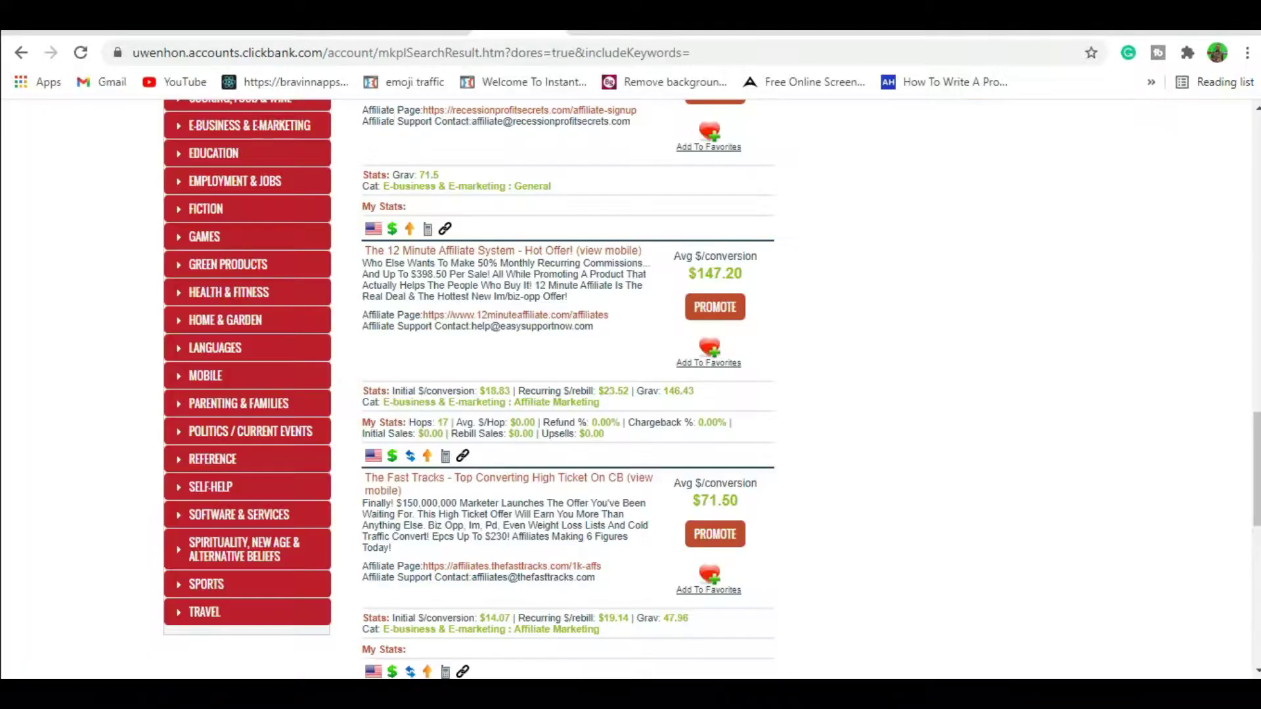
left_click(729, 318)
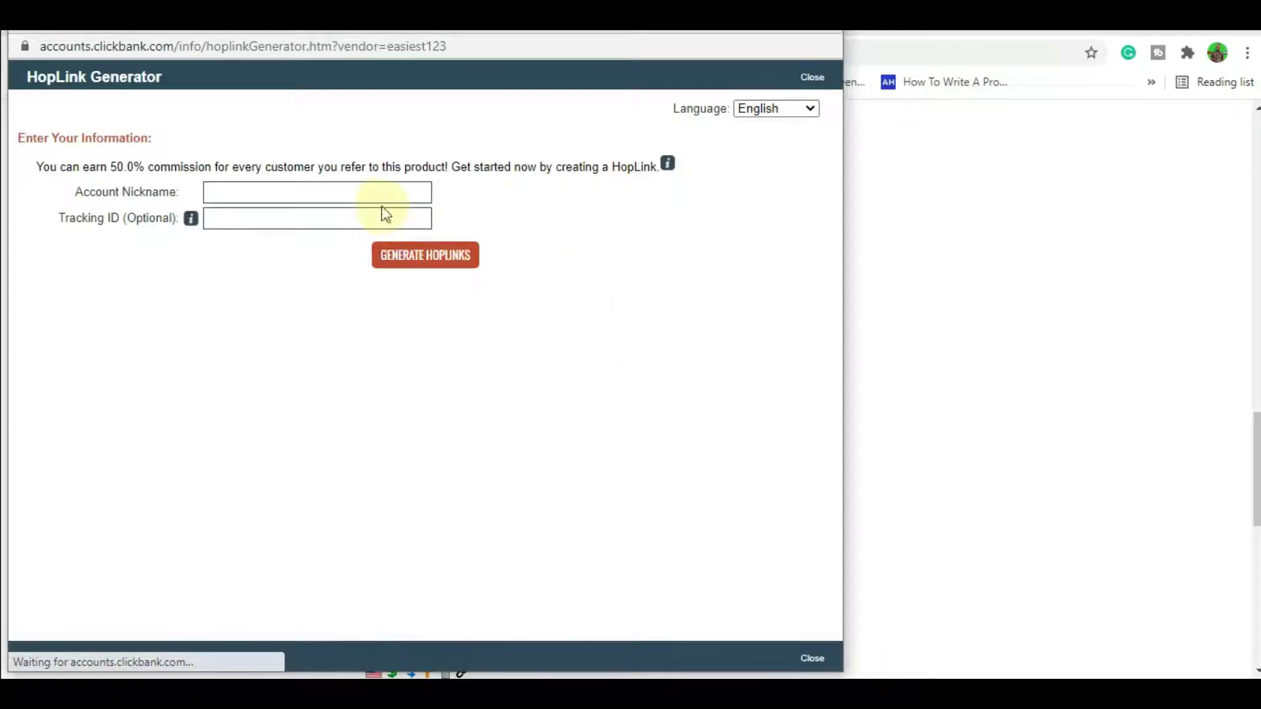
left_click(383, 197)
left_click(299, 230)
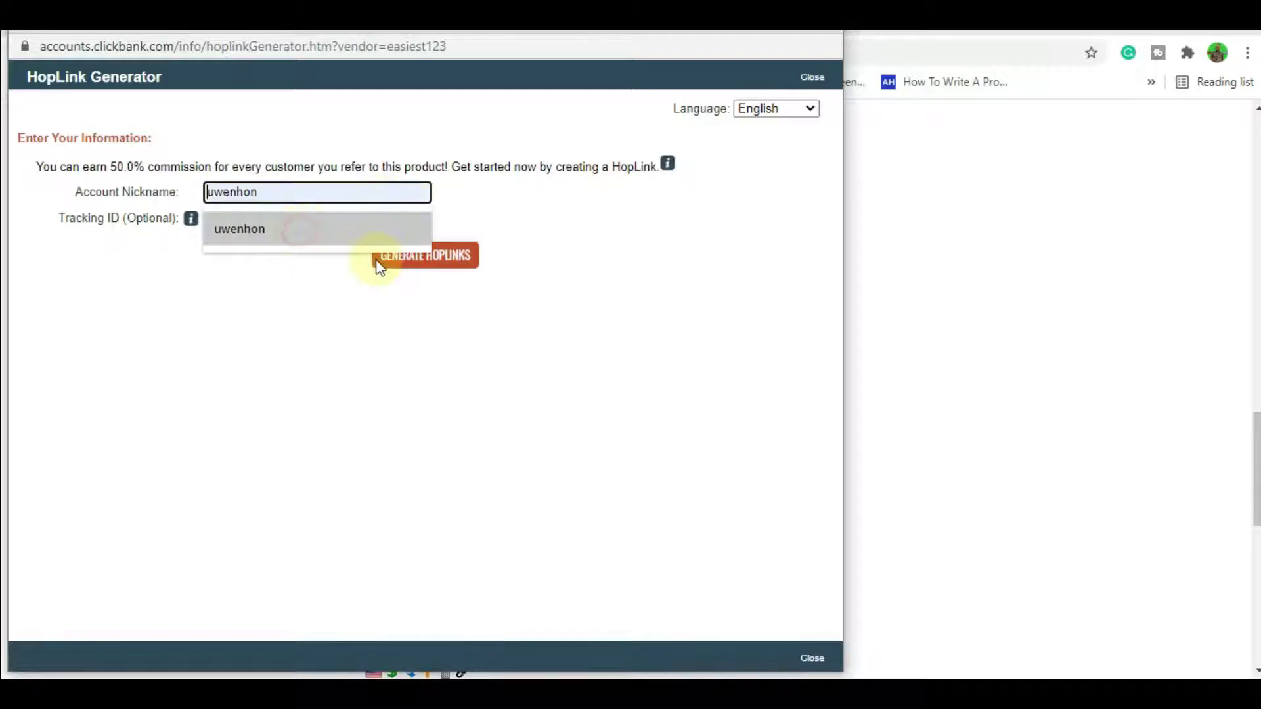
left_click(342, 233)
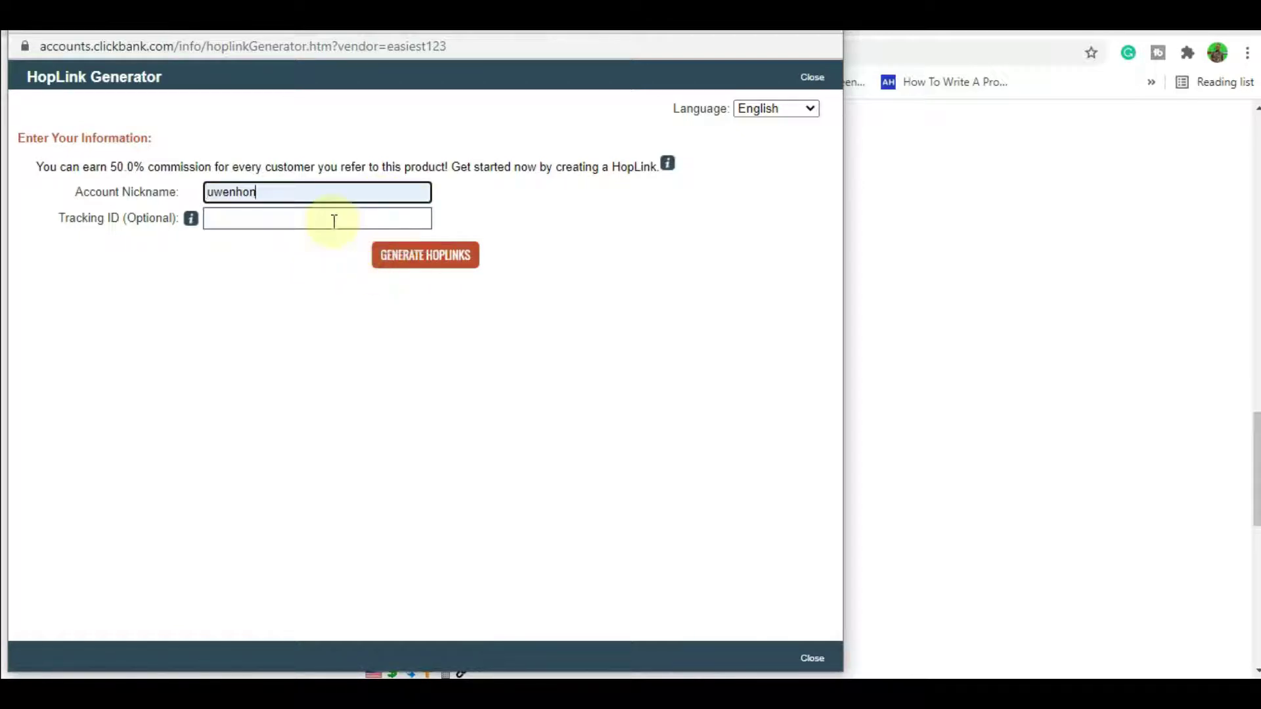
left_click(424, 255)
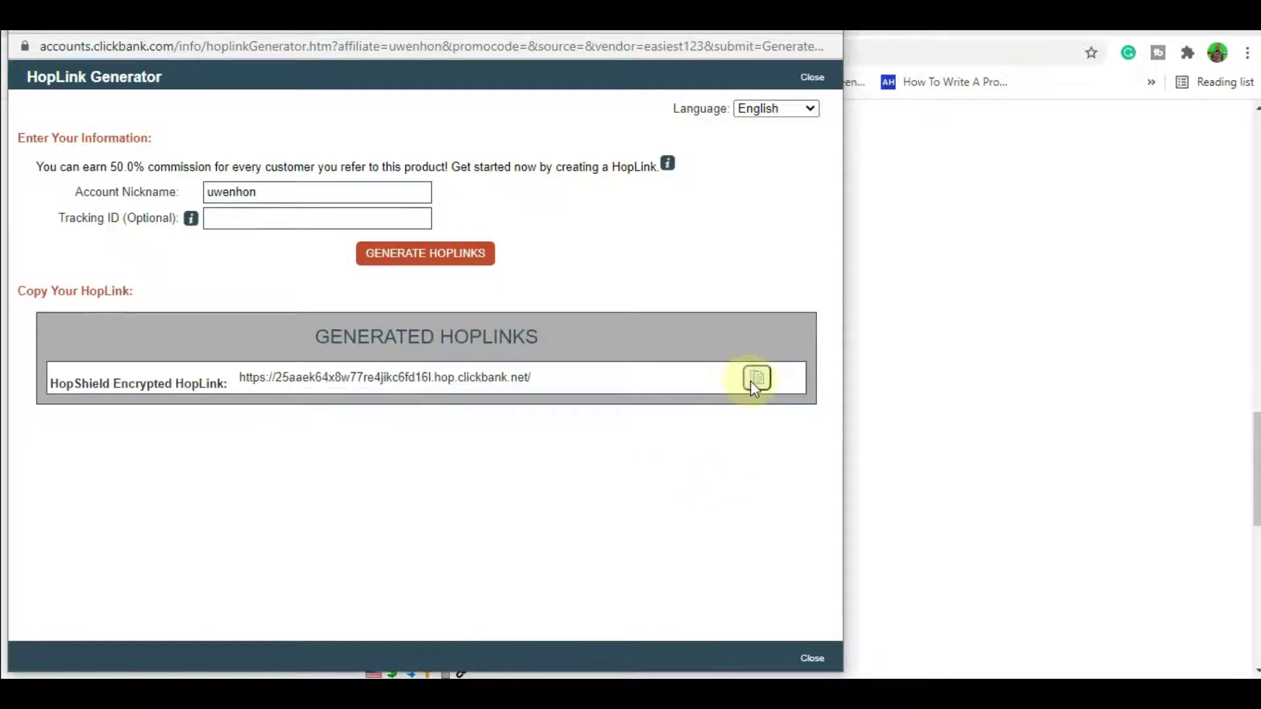
left_click(755, 380)
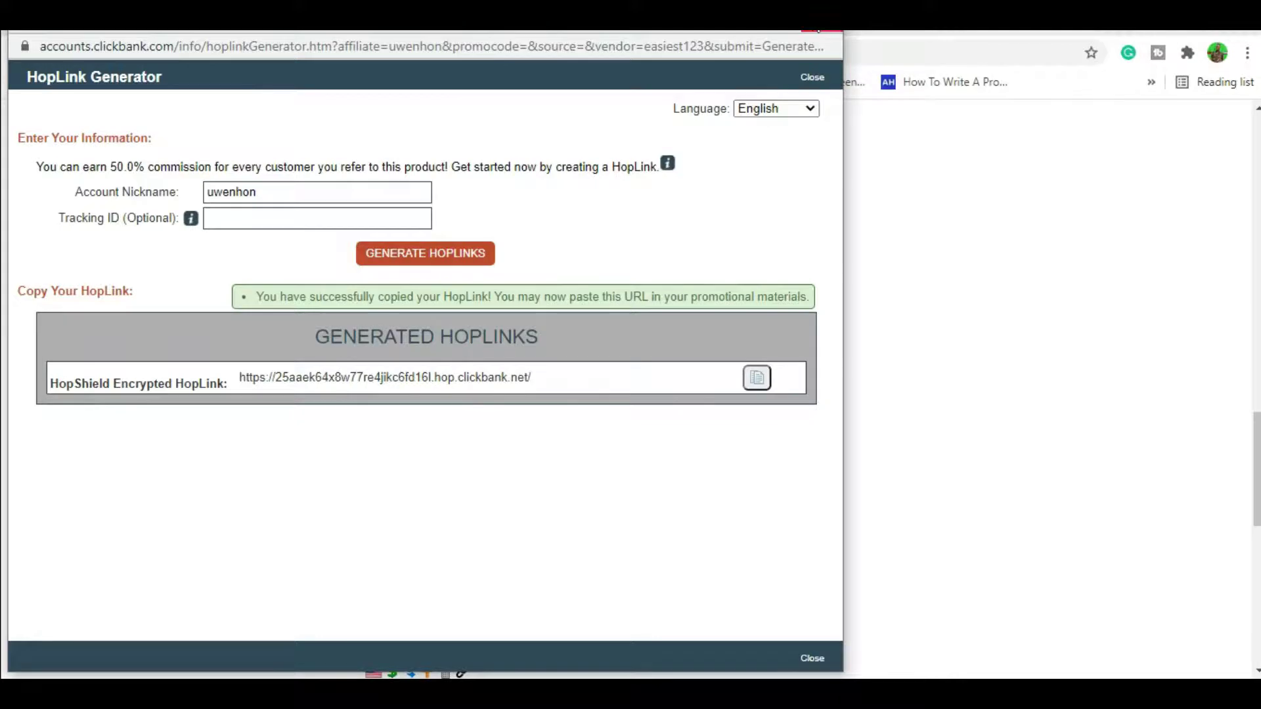
left_click(826, 31)
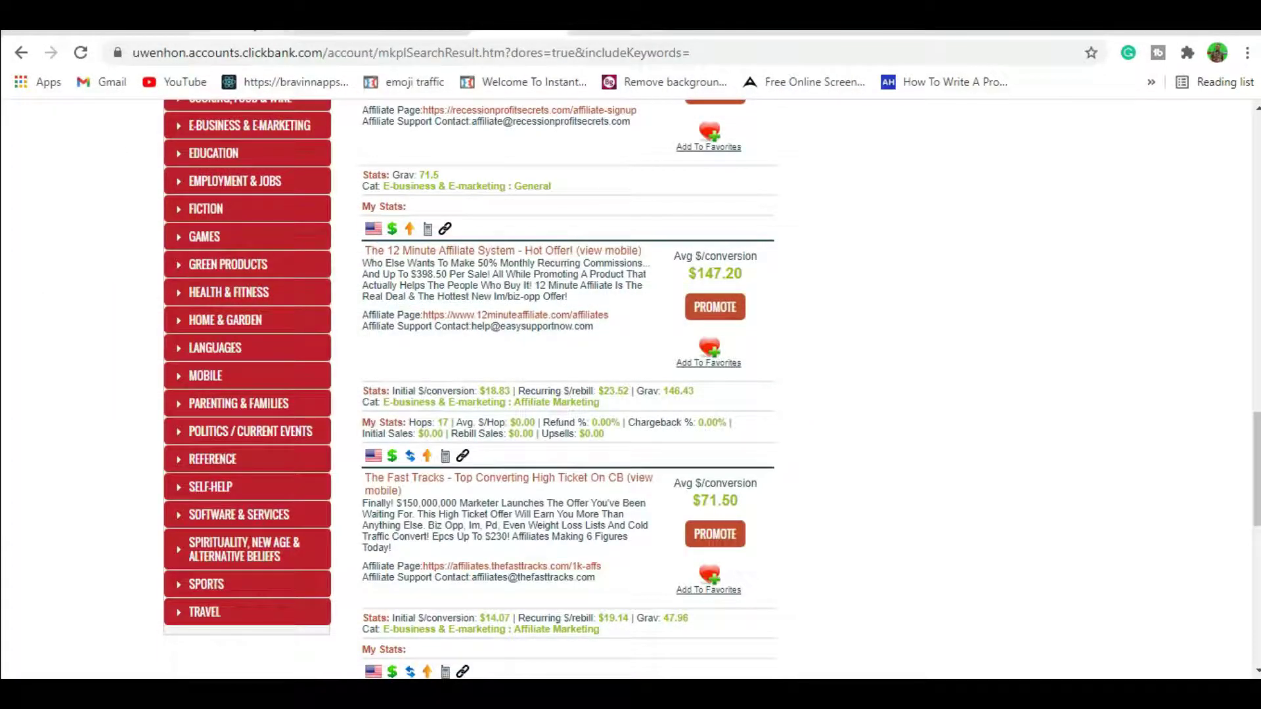
Back in the ClickFunnels editor, paste the copied HopLink as the Download Free Report button's website URL and close its settings.
left_click(237, 32)
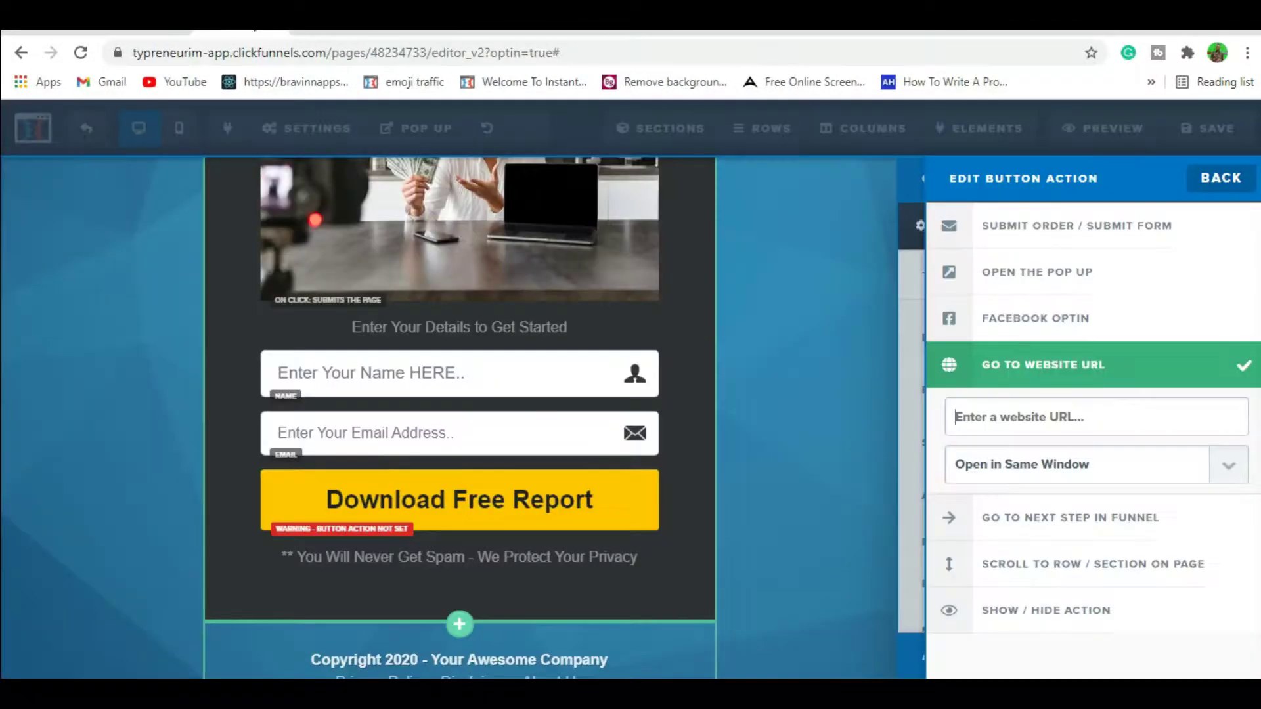
left_click(929, 411)
key("ctrl+v")
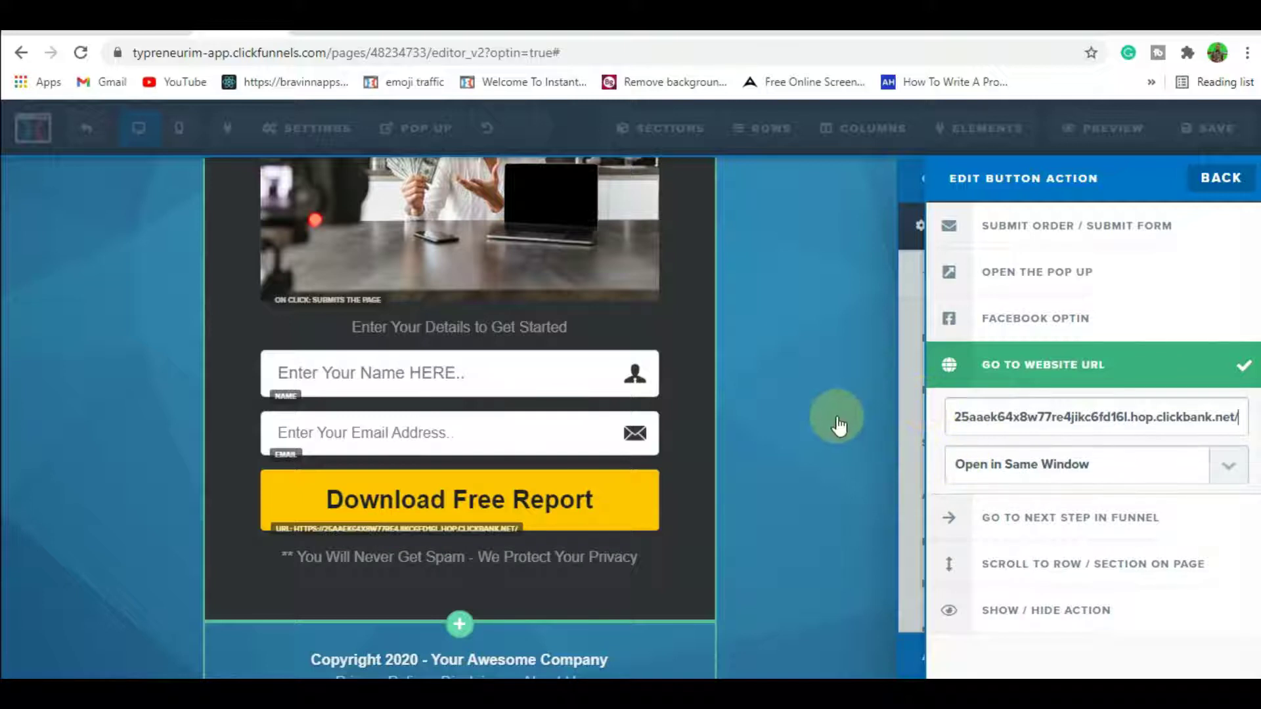
left_click(1221, 178)
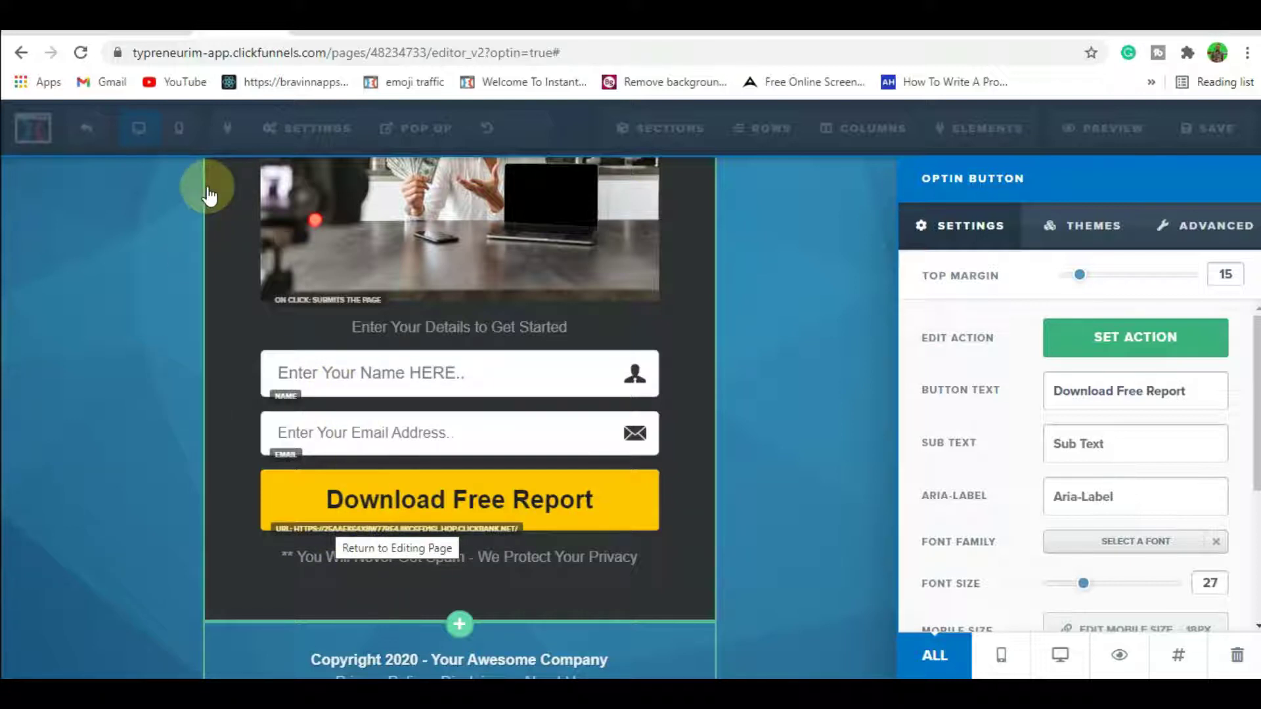
left_click(830, 447)
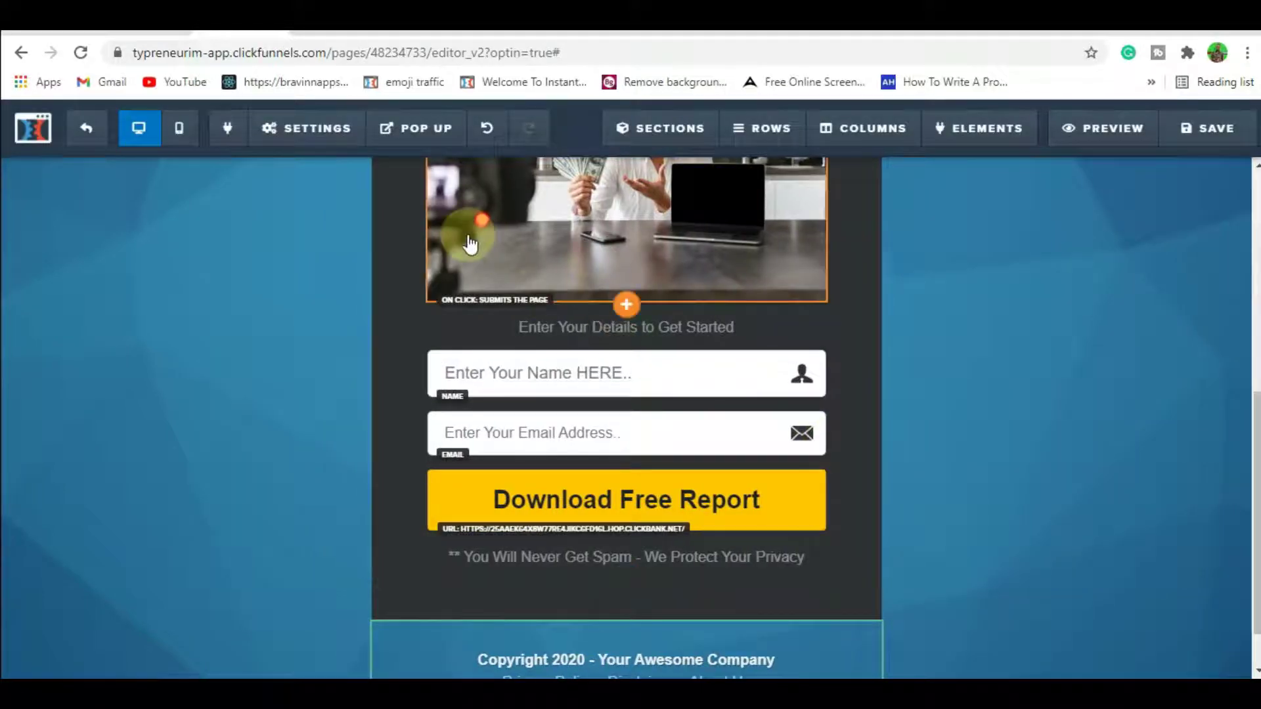
Connect the page's email integration to Smat Aff Marketers (Aweber) with the action Add To List with Tag and the list Smart Aff marketers.
mouse_move(335, 136)
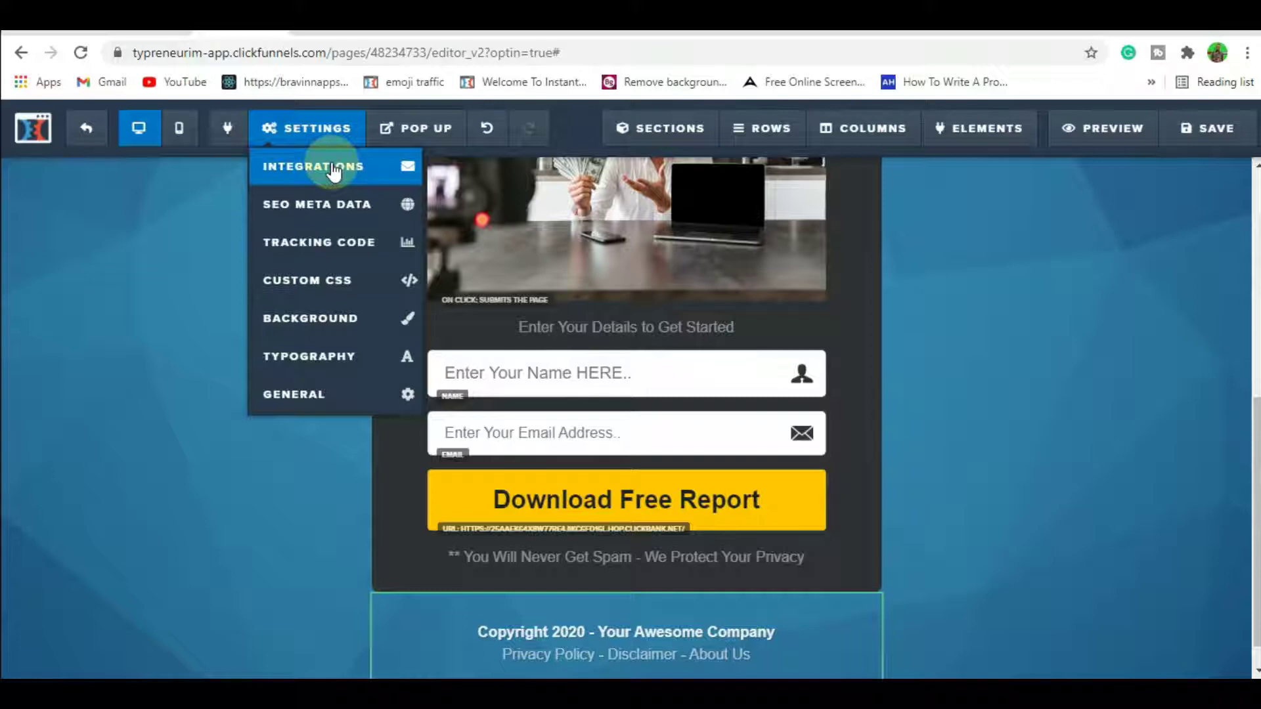
left_click(335, 170)
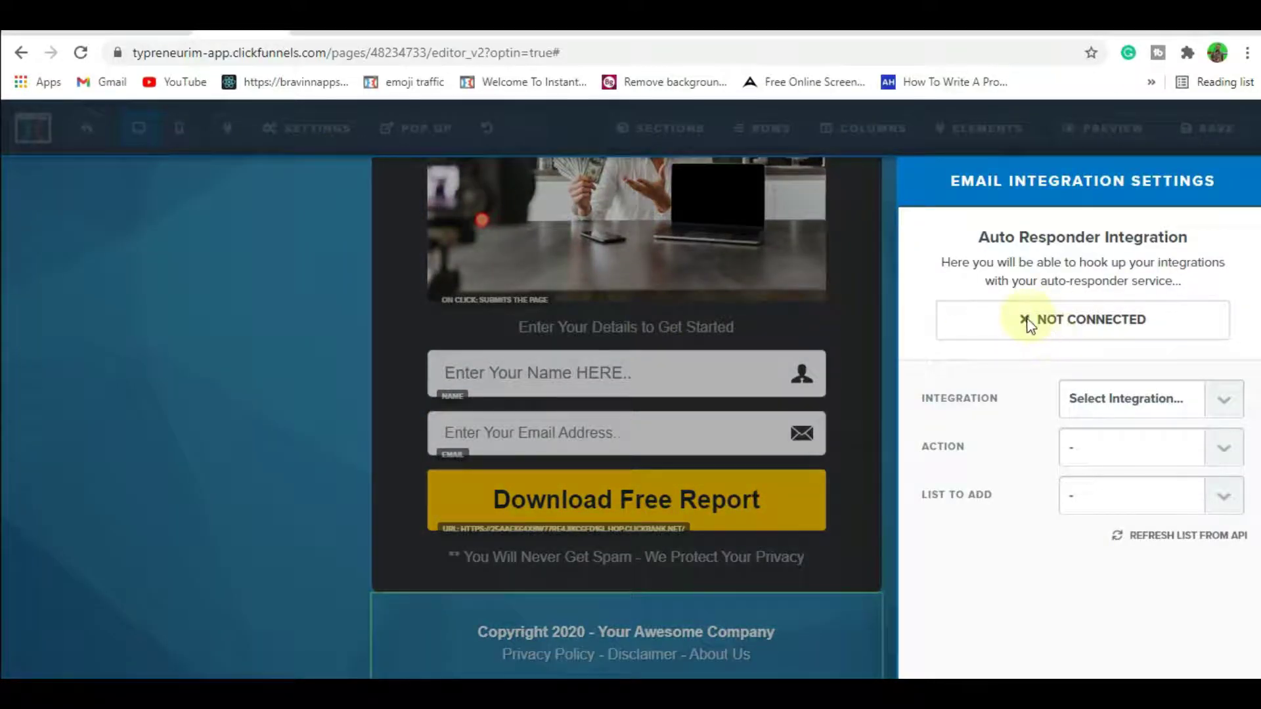
left_click(1225, 399)
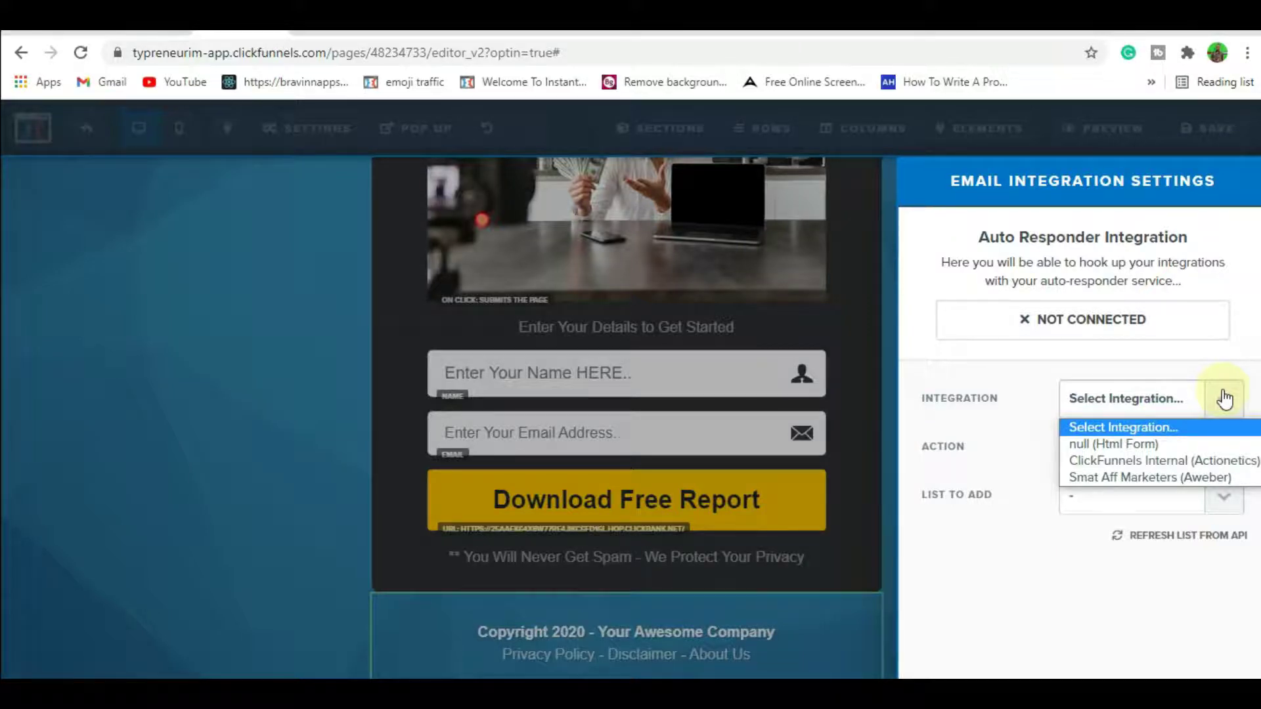
left_click(1180, 477)
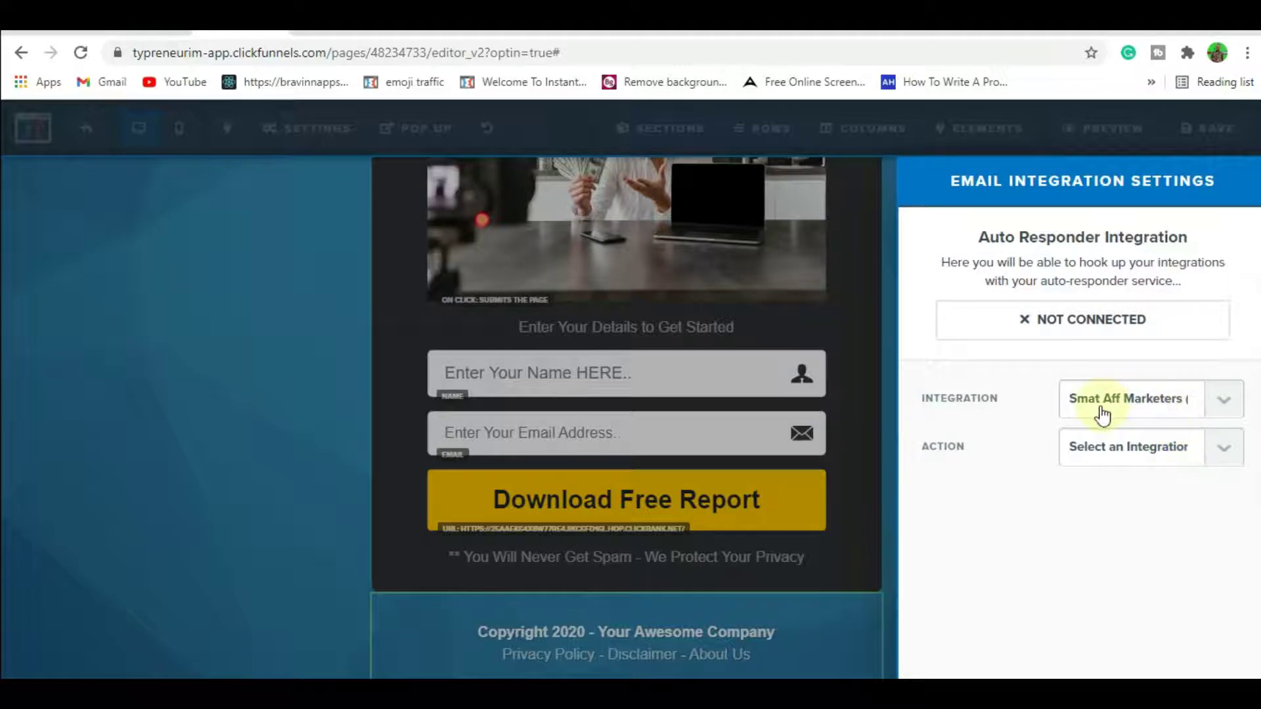
left_click(1225, 449)
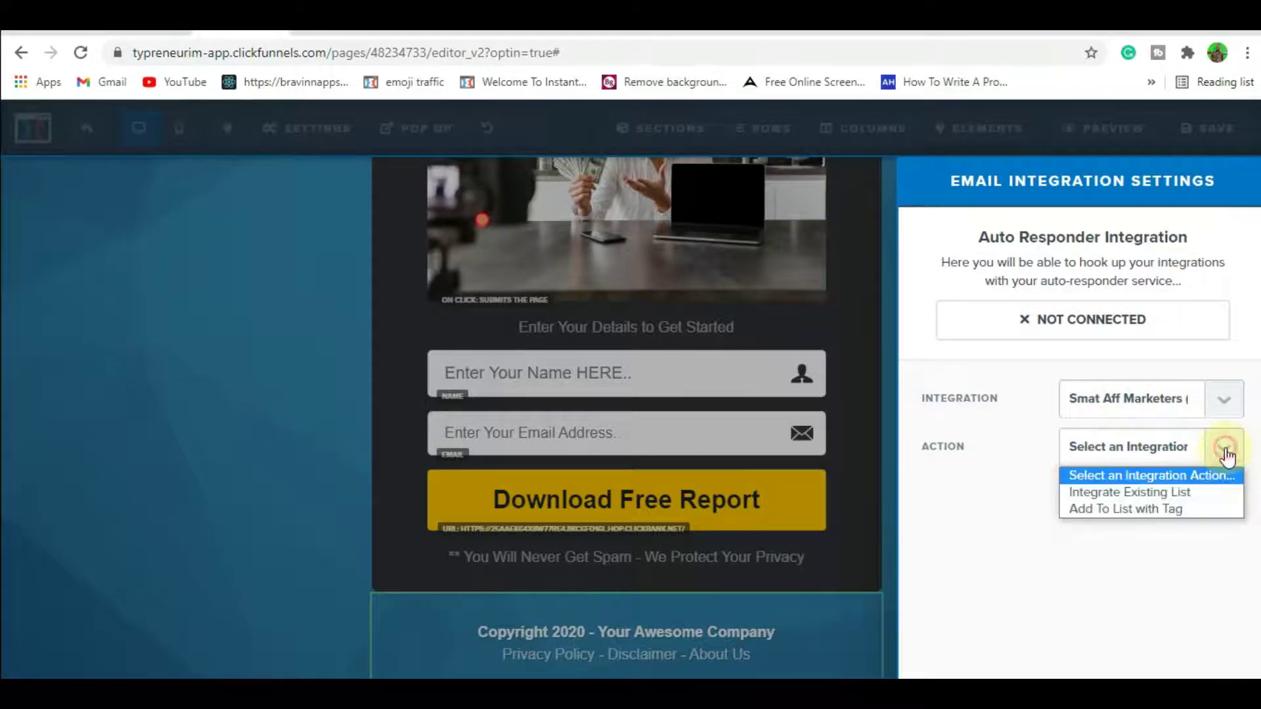
left_click(1137, 509)
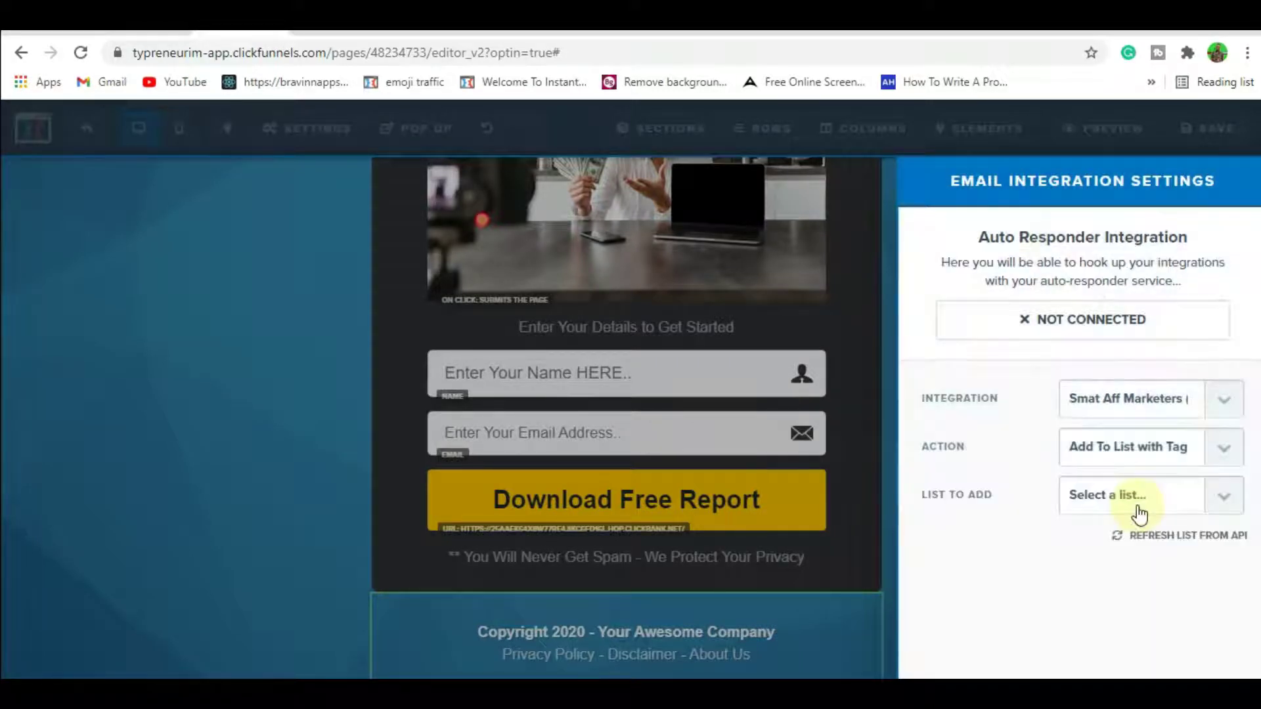
left_click(1125, 496)
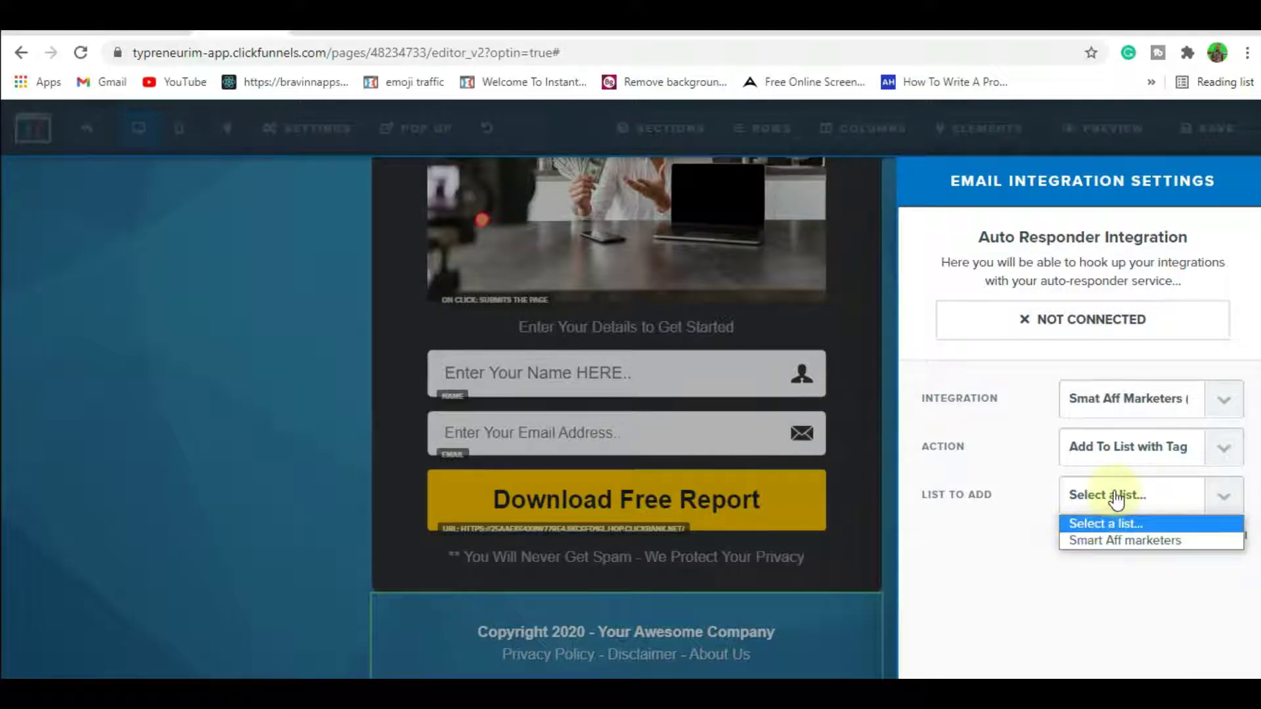
left_click(1147, 537)
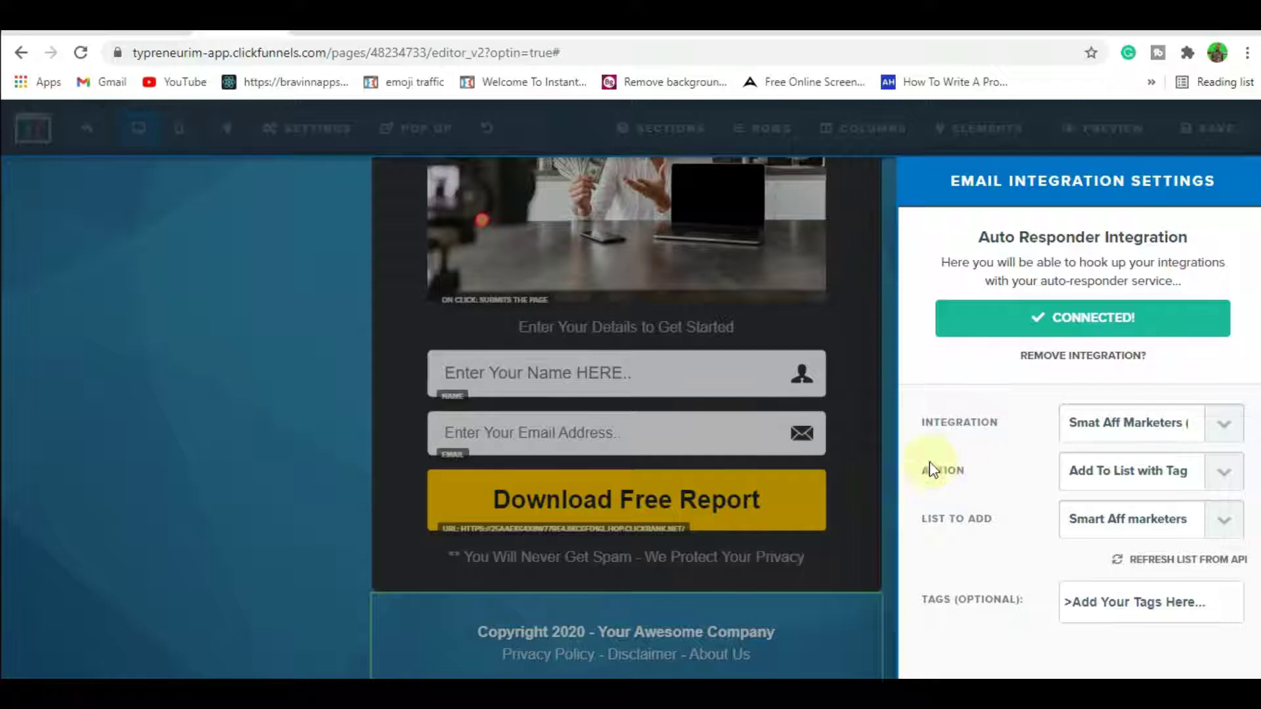
left_click(862, 459)
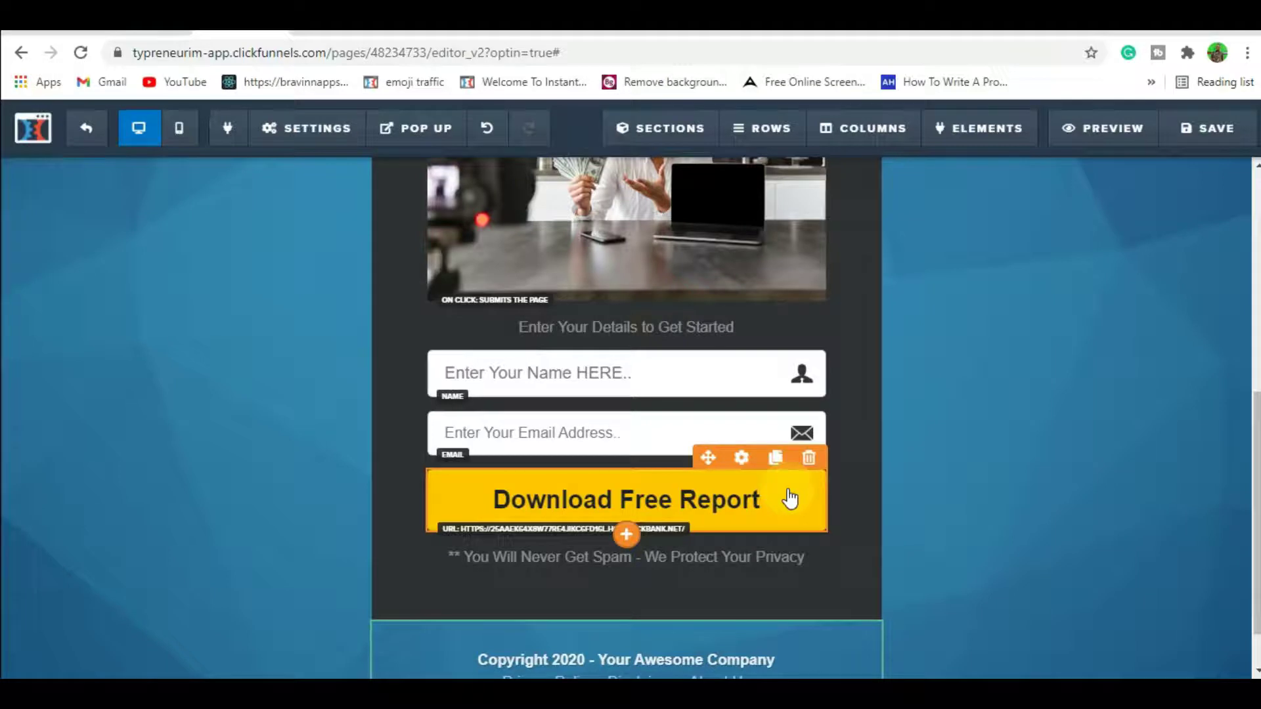
Add a 1-column row between the opt-in form and the footer's copyright text.
left_click(783, 510)
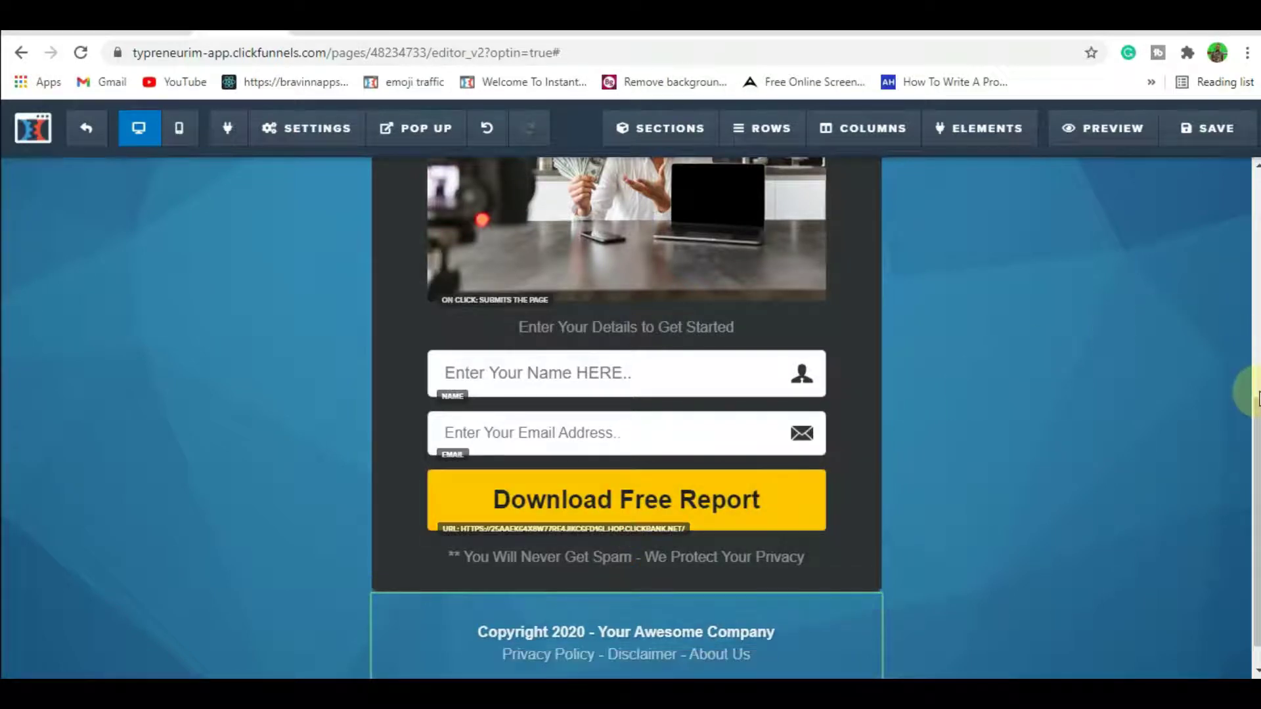
scroll(1255, 394, "up", 5)
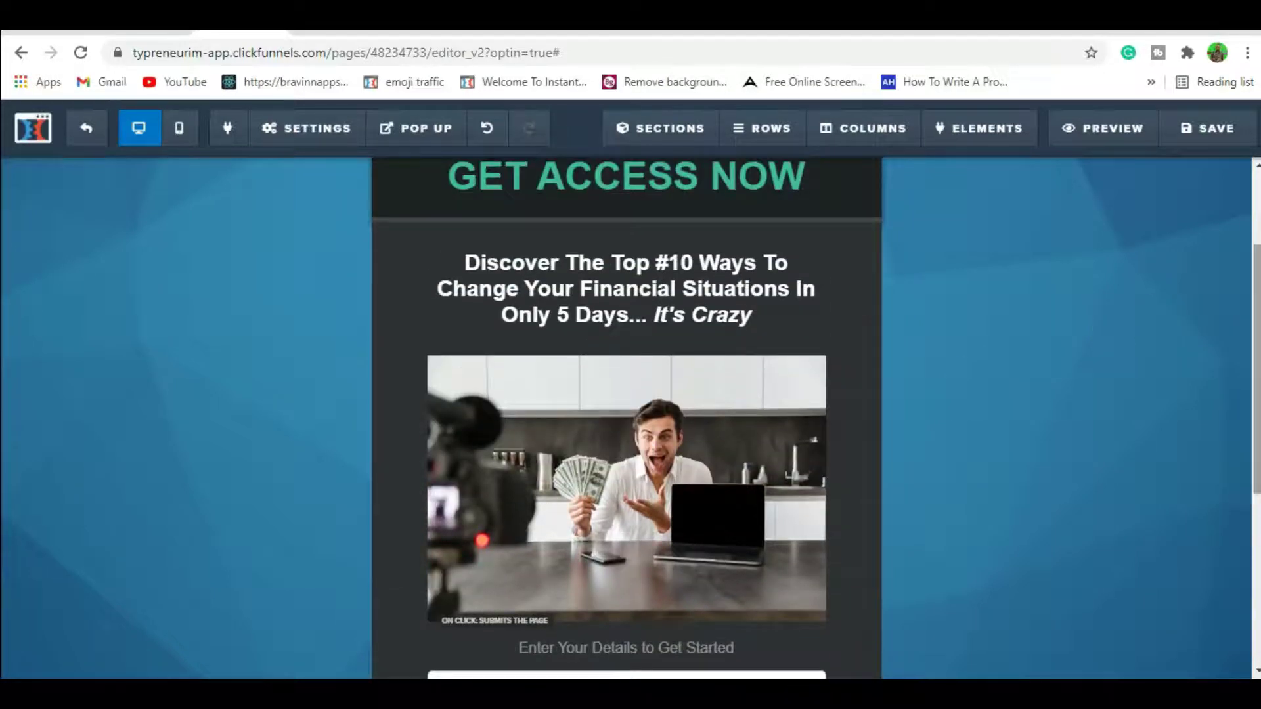
scroll(1247, 197, "up", 2)
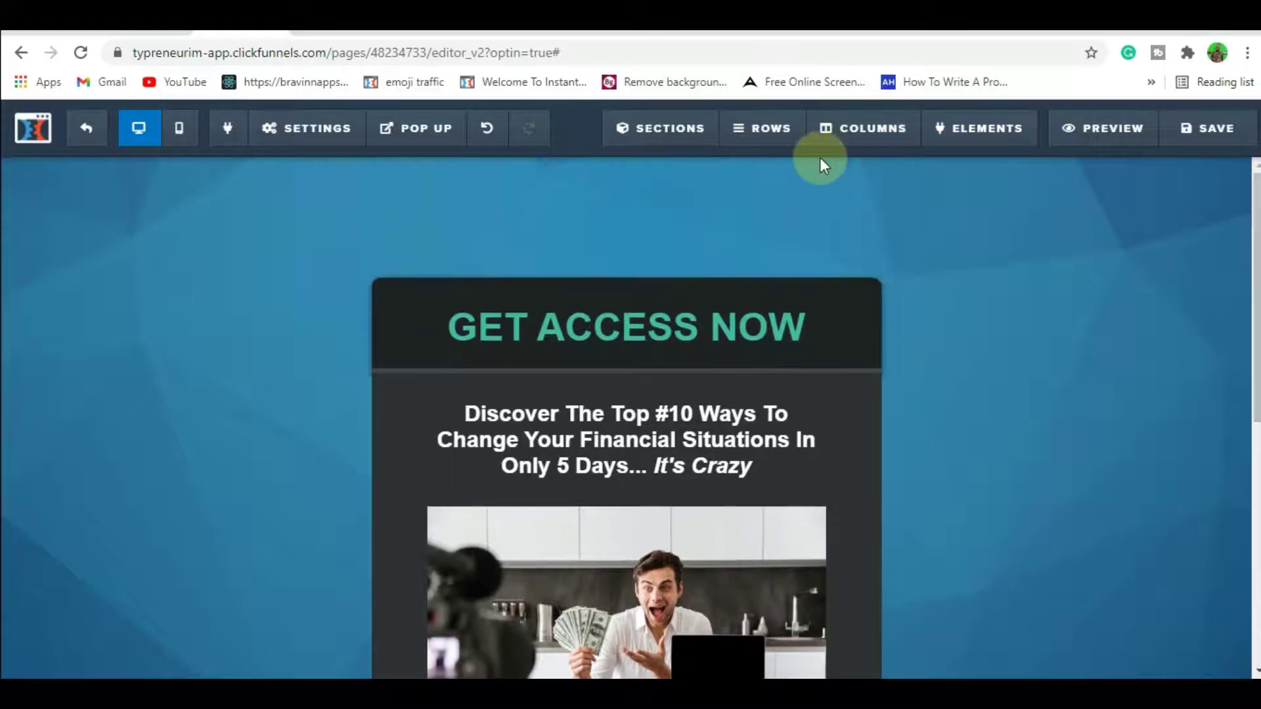
mouse_move(767, 140)
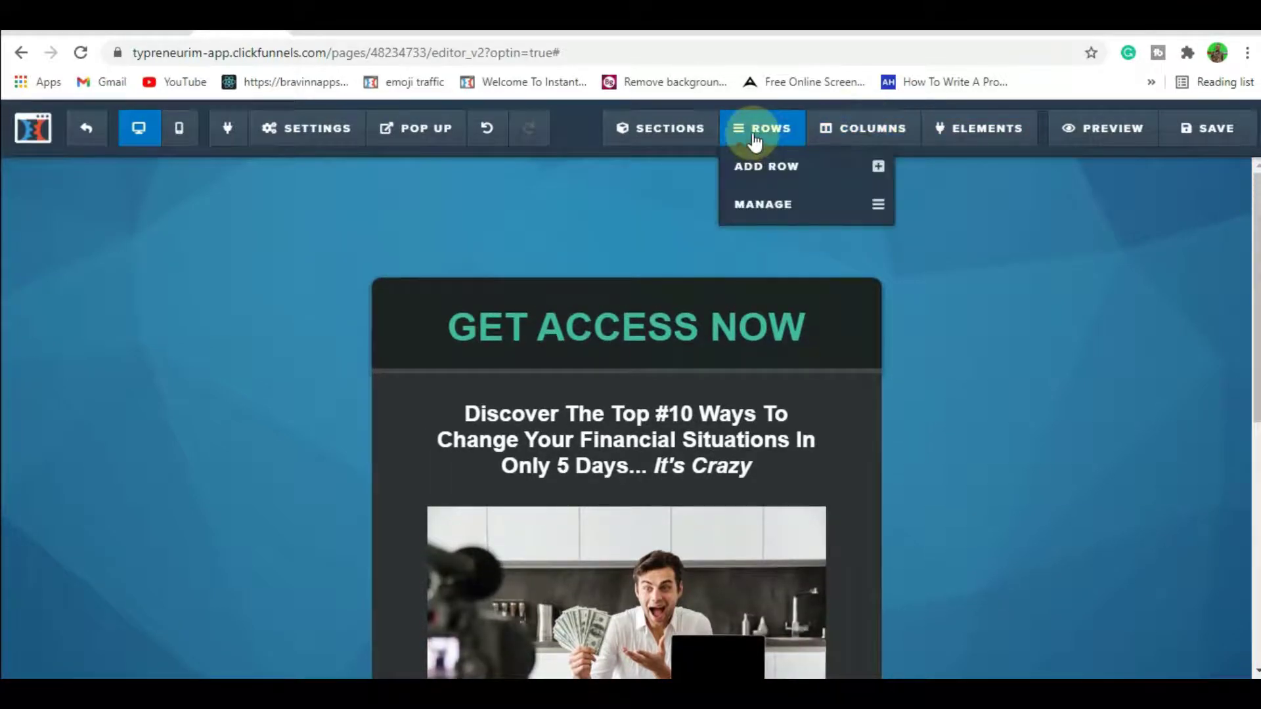
left_click(833, 172)
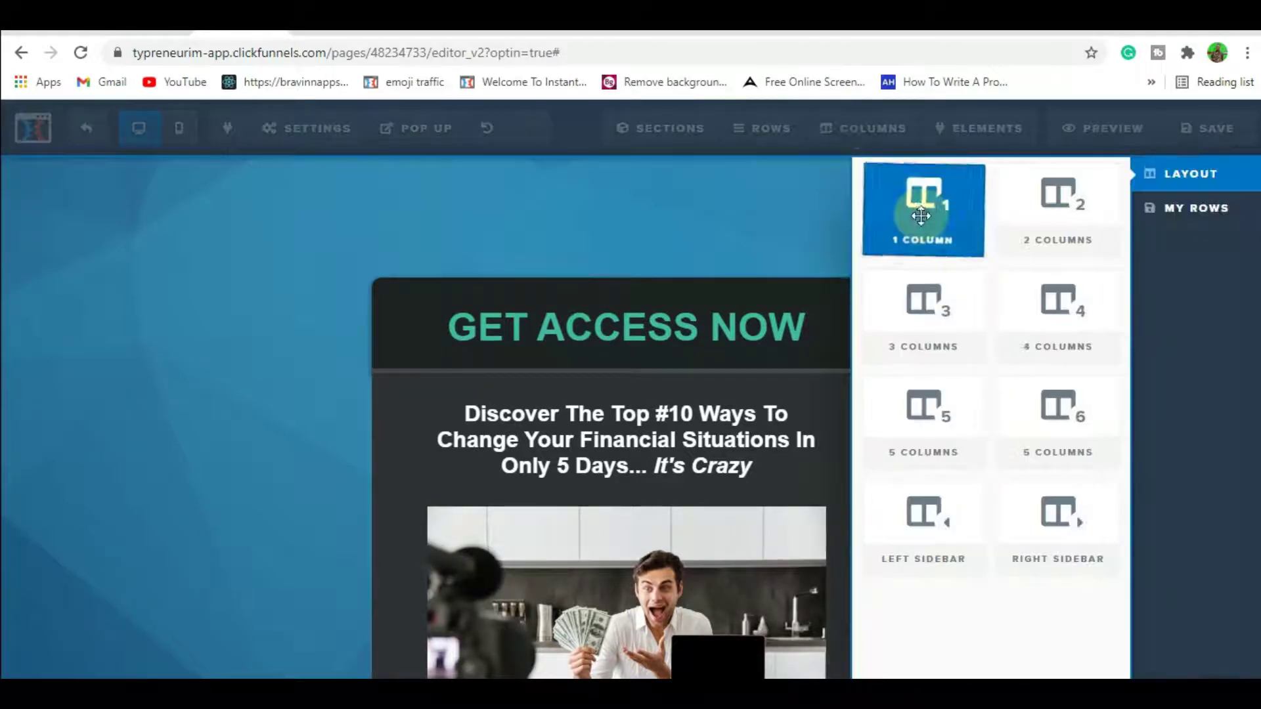
left_click_drag(920, 213, 709, 481)
left_click_drag(707, 482, 707, 482)
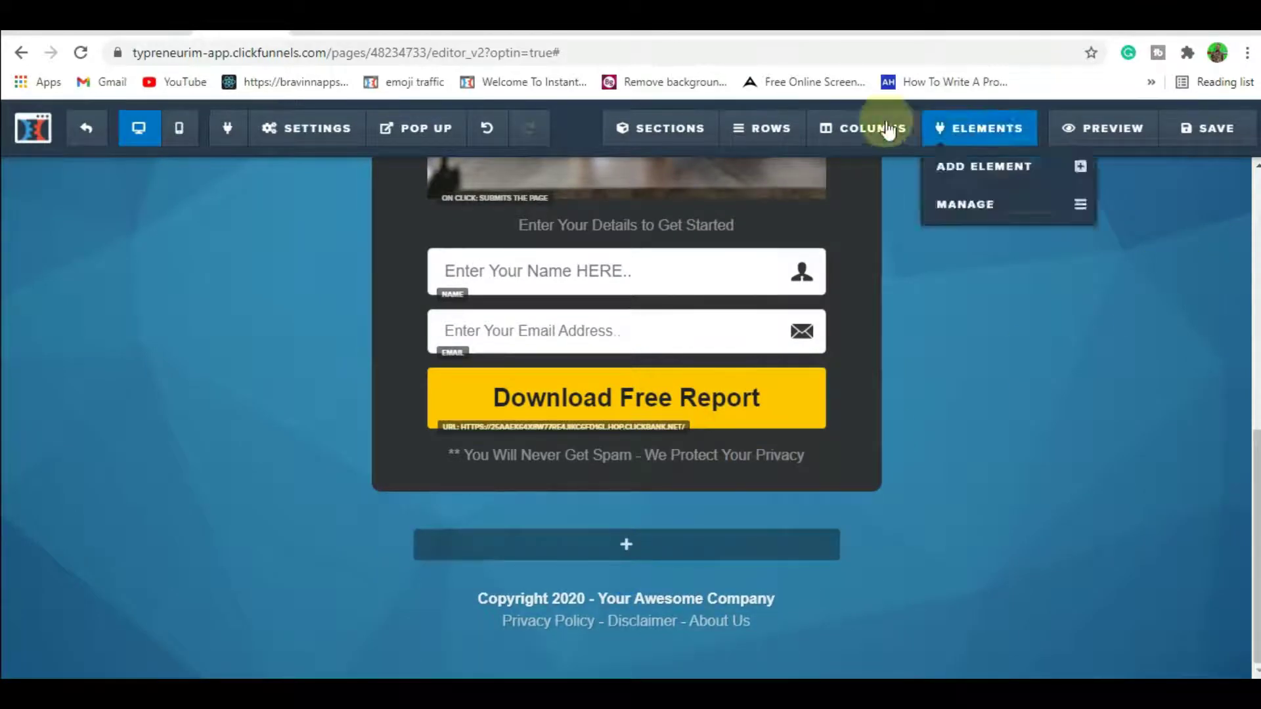
Look over the page's column list and view the settings of the main headline's full column.
left_click(862, 125)
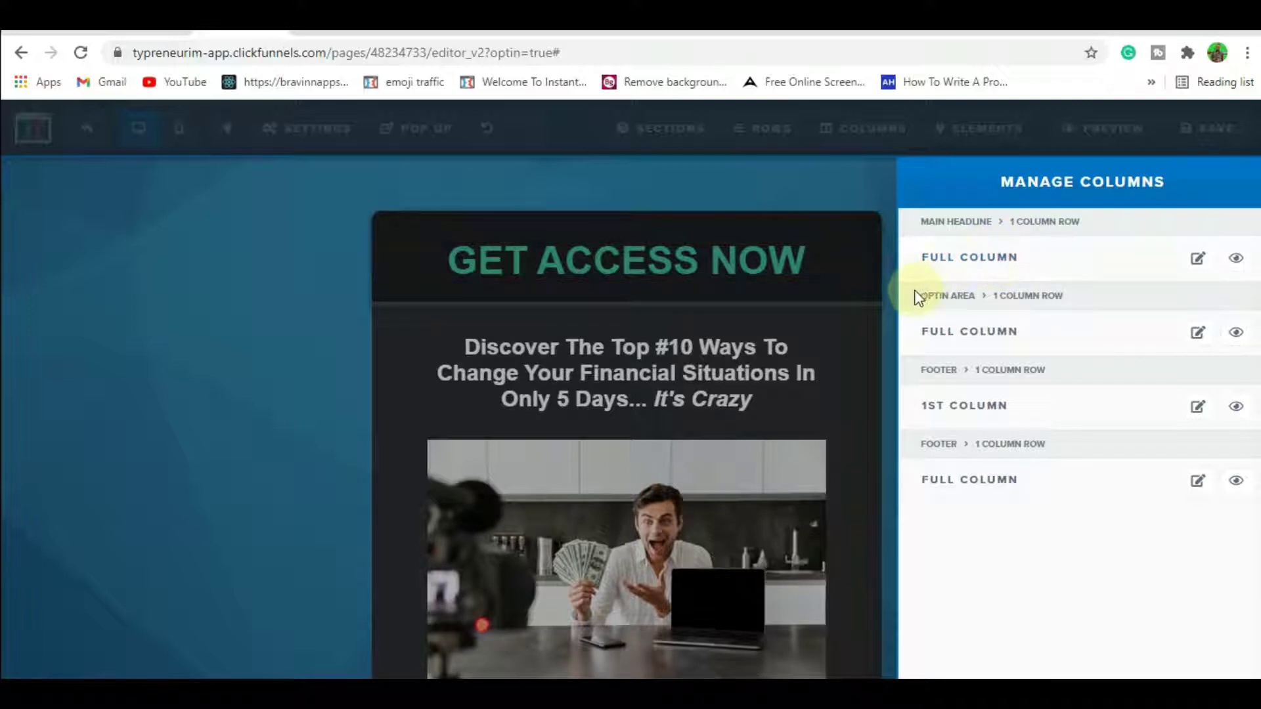
left_click(1004, 259)
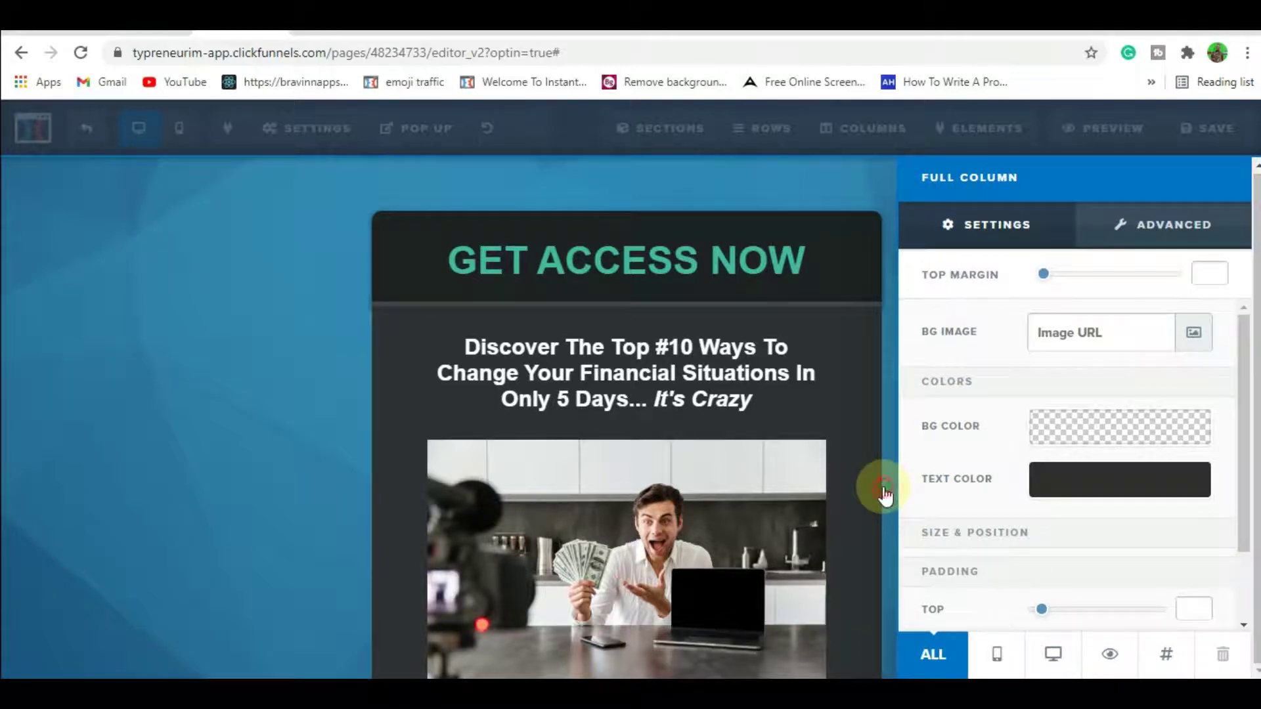
left_click(885, 493)
Add a Headline element to the empty row between the opt-in form and the footer's copyright text.
scroll(1126, 419, "down", 8)
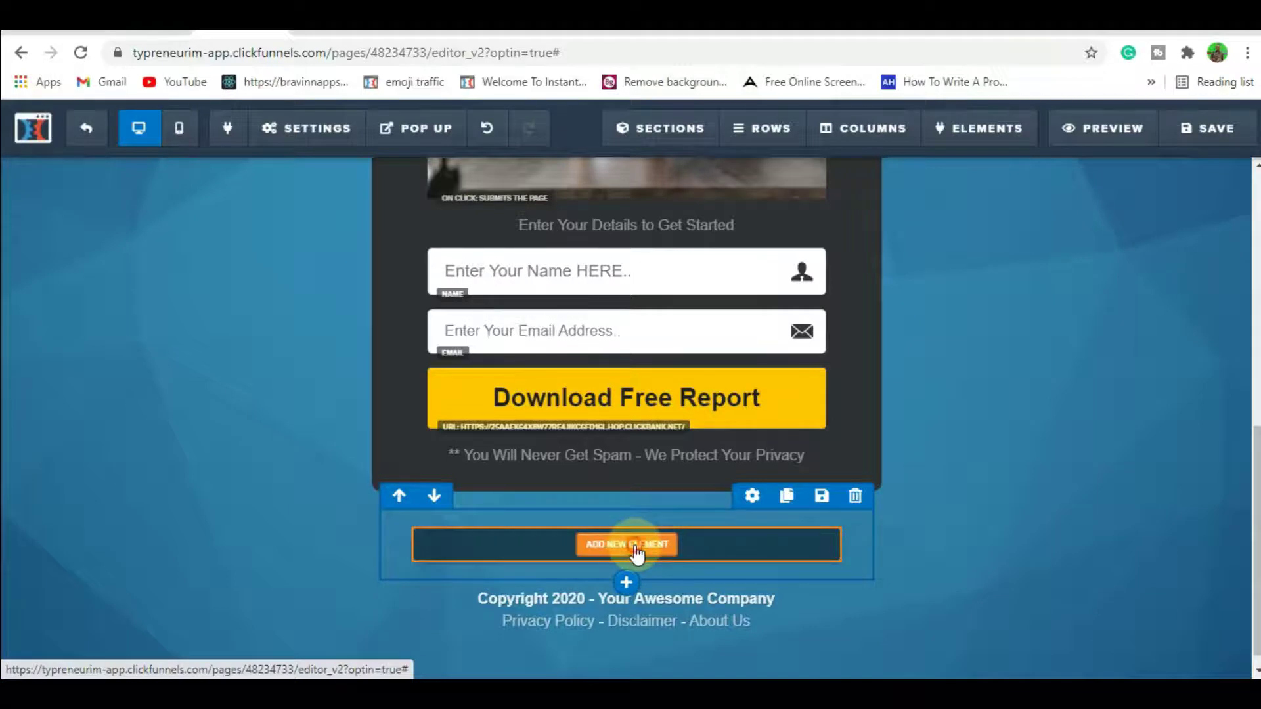
left_click(635, 552)
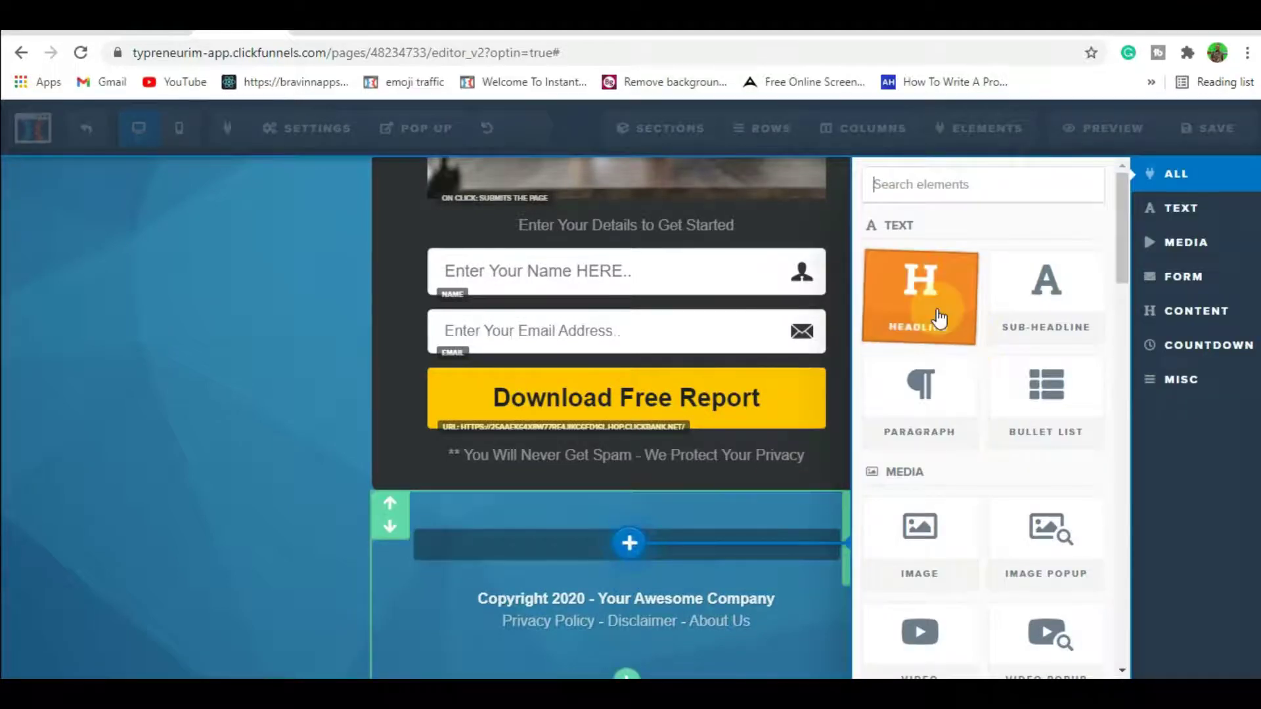
left_click_drag(920, 308, 625, 527)
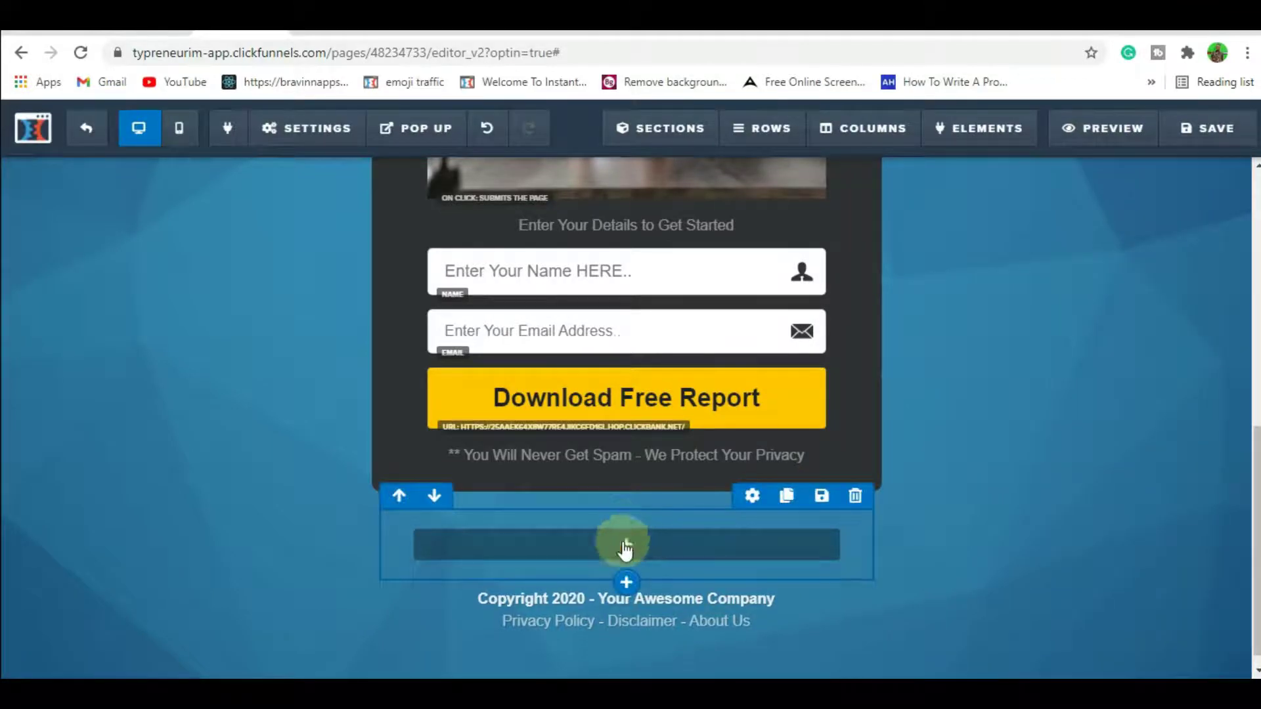
mouse_move(1014, 140)
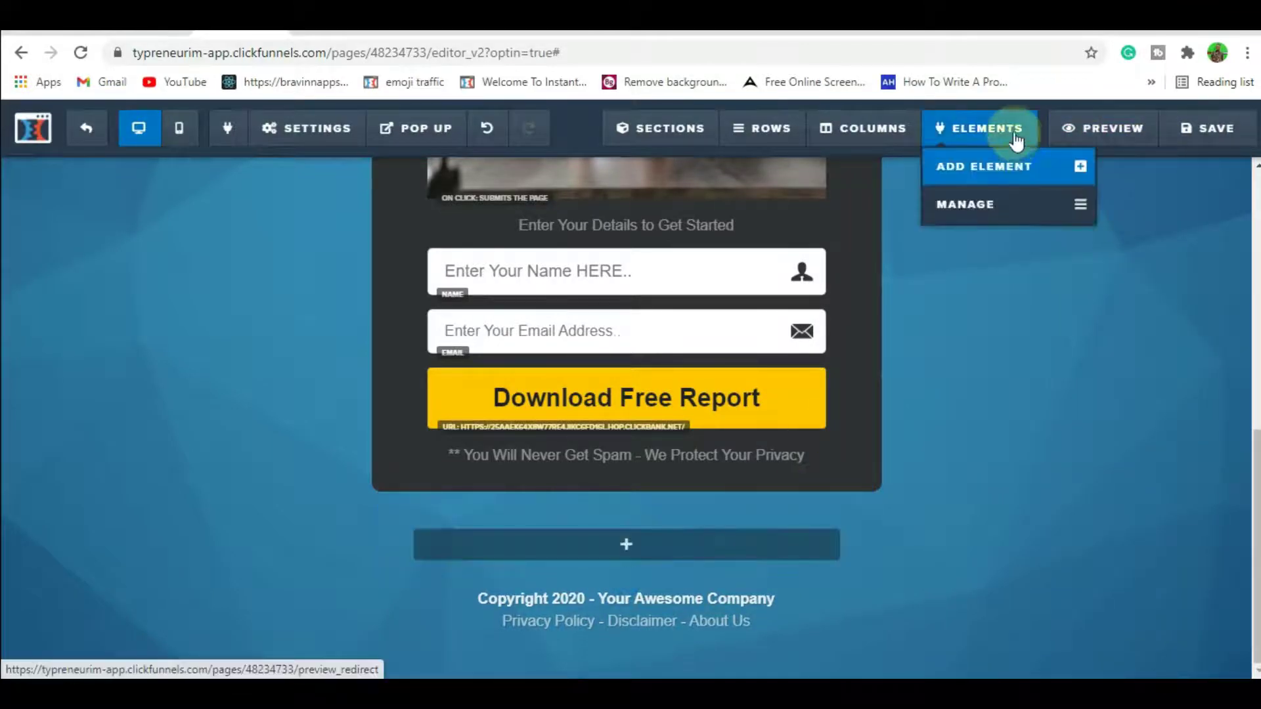
left_click(1008, 172)
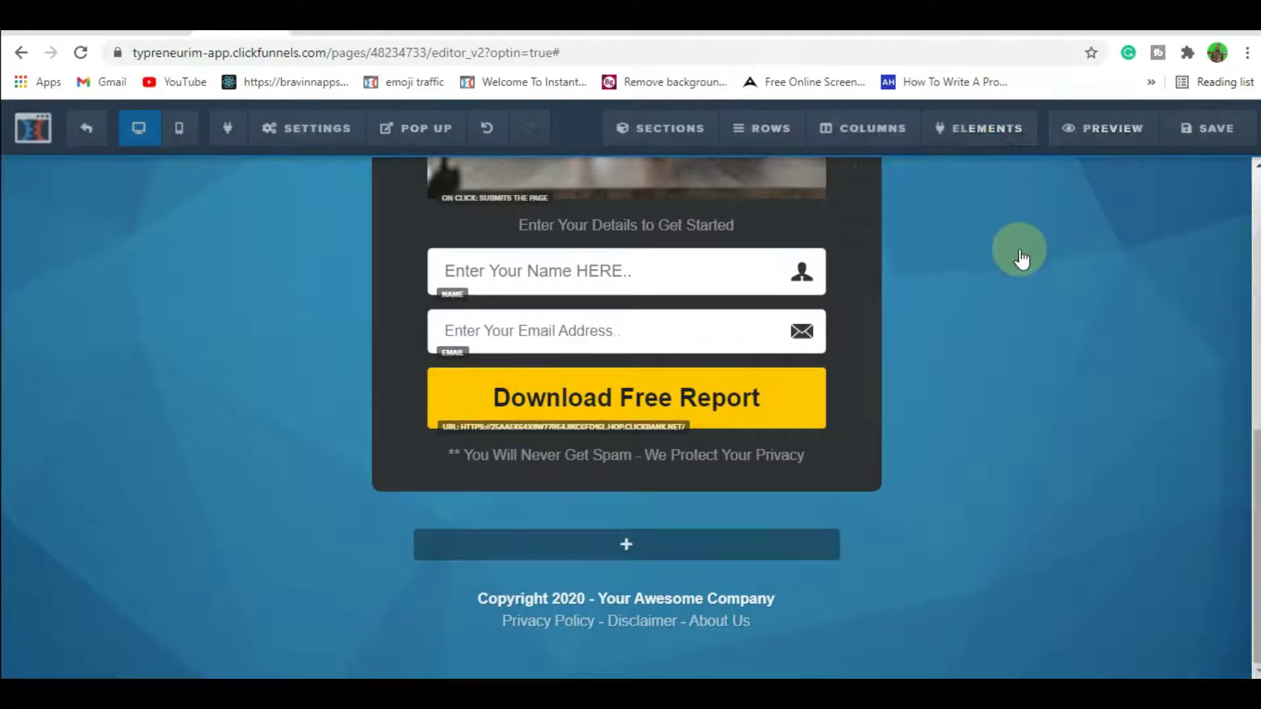
left_click(786, 359)
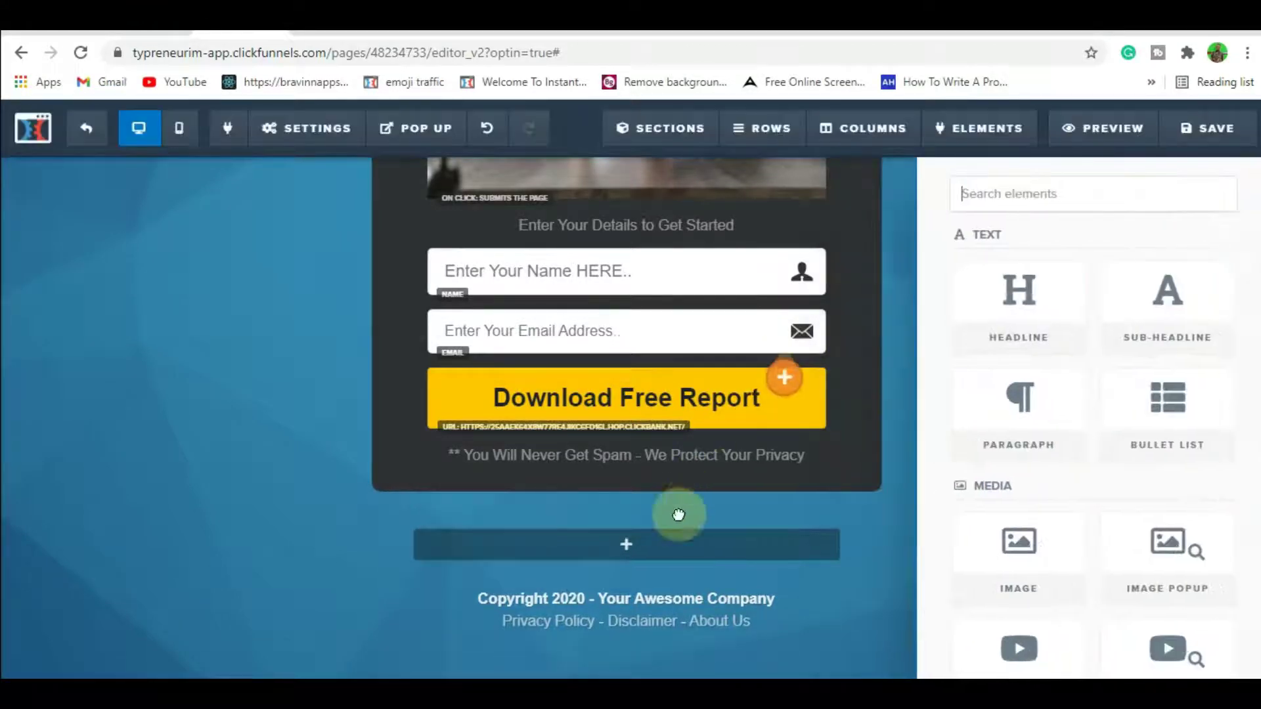
left_click_drag(622, 518, 622, 550)
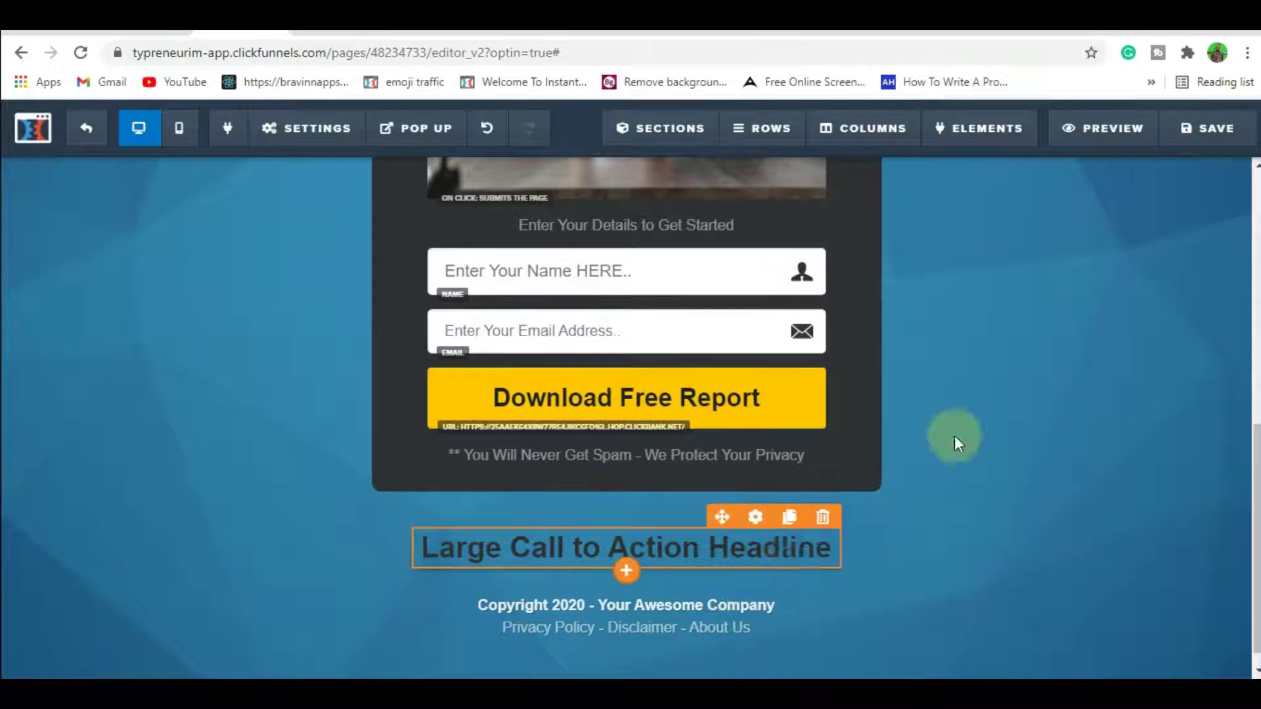
Add an Image element from the media elements directly below the Large Call to Action Headline.
mouse_move(983, 142)
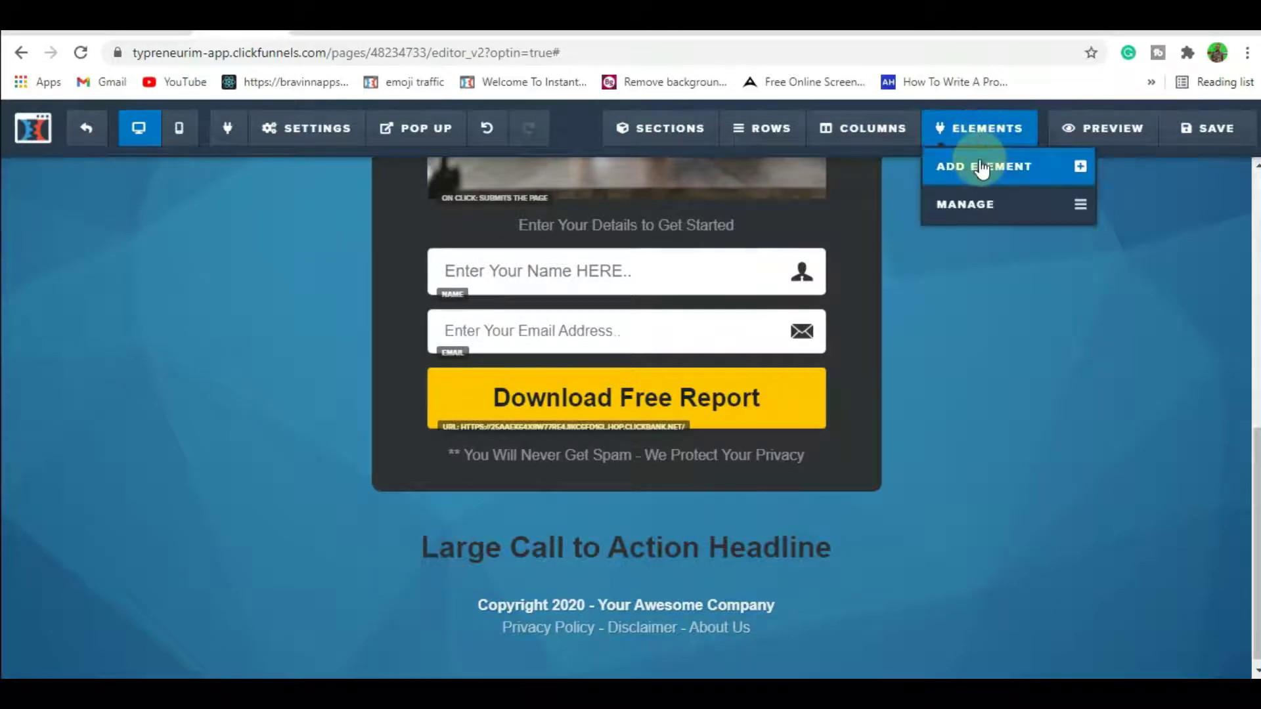
left_click(982, 168)
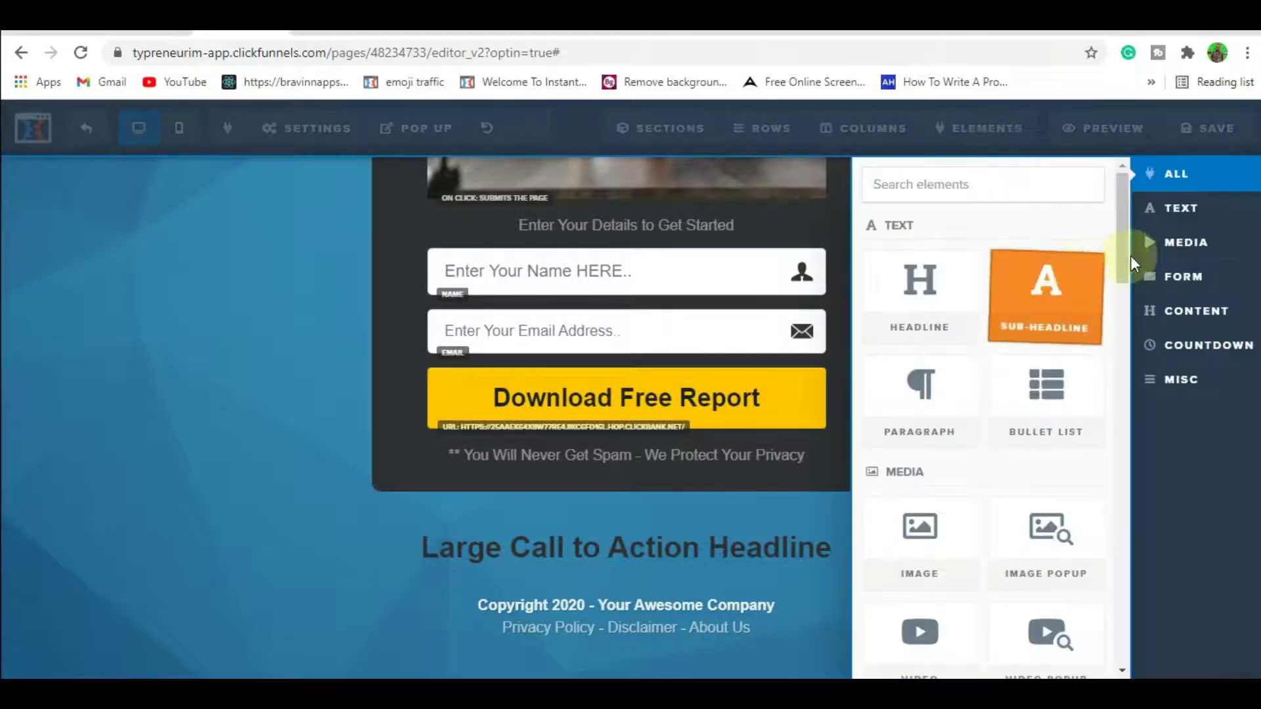
left_click(1172, 252)
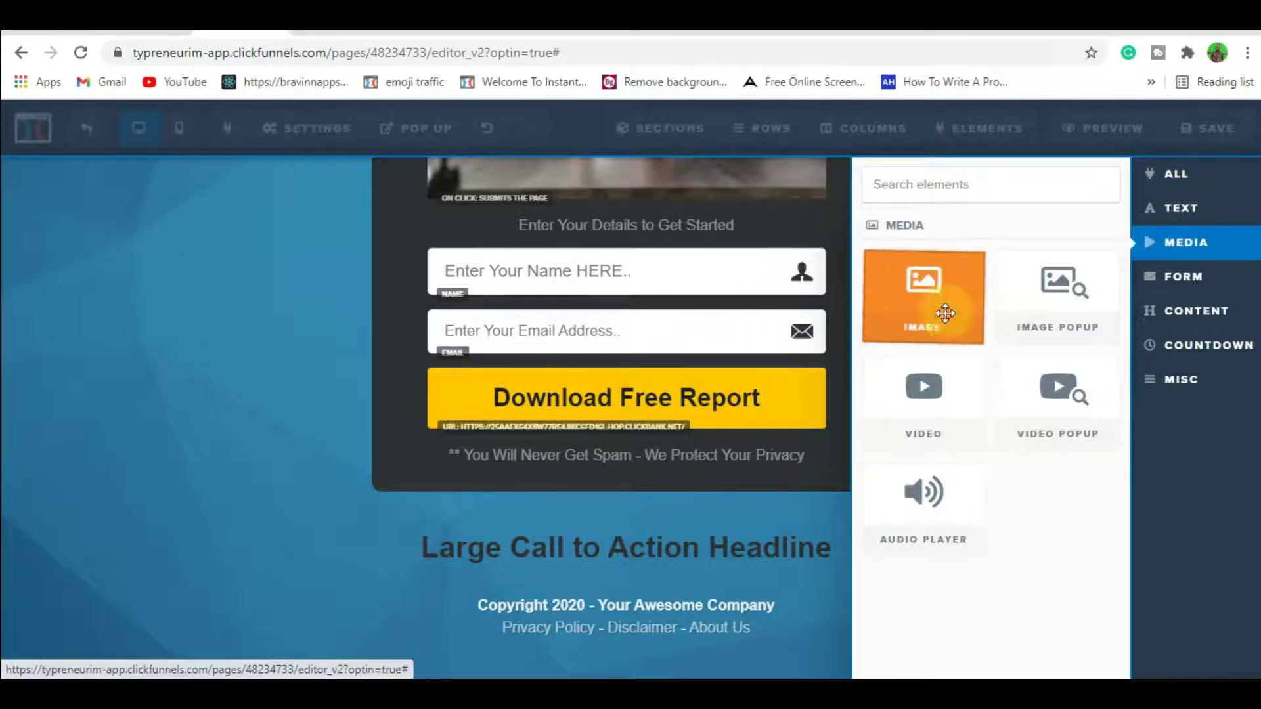
left_click_drag(920, 290, 643, 557)
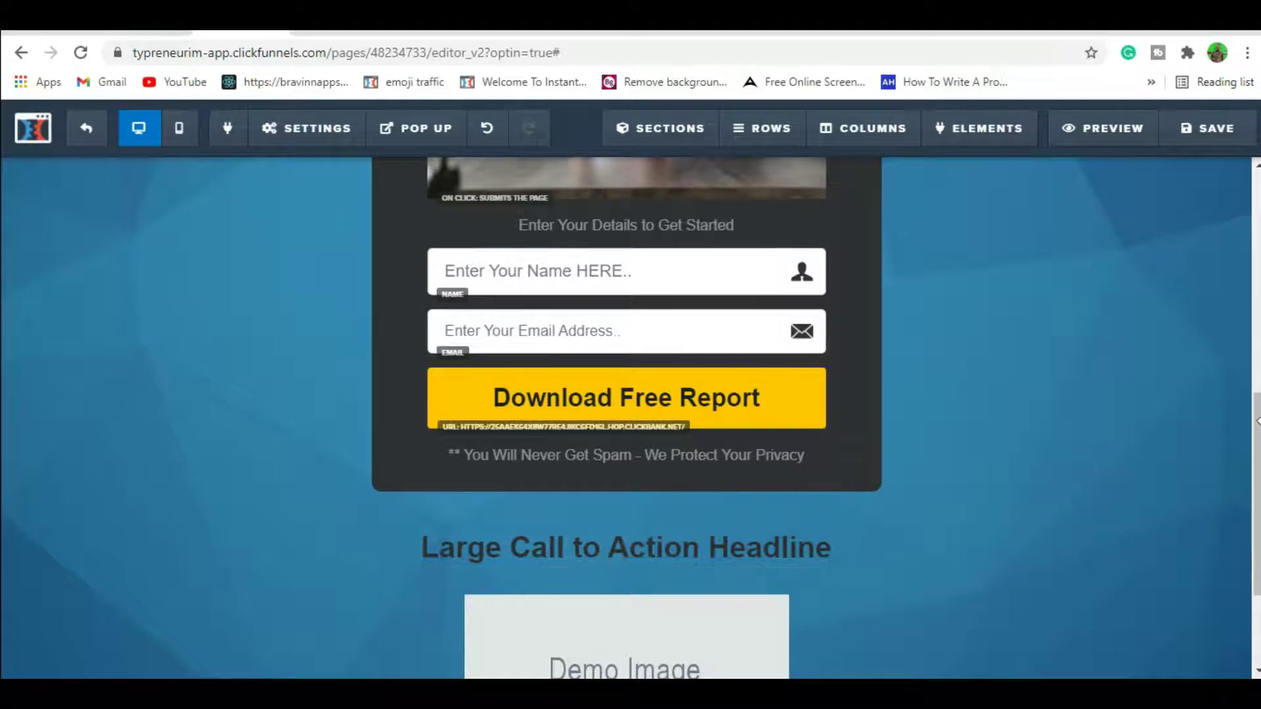
Replace the demo image with the library photo of the man holding cash and a laptop, and close the image settings.
left_click(760, 614)
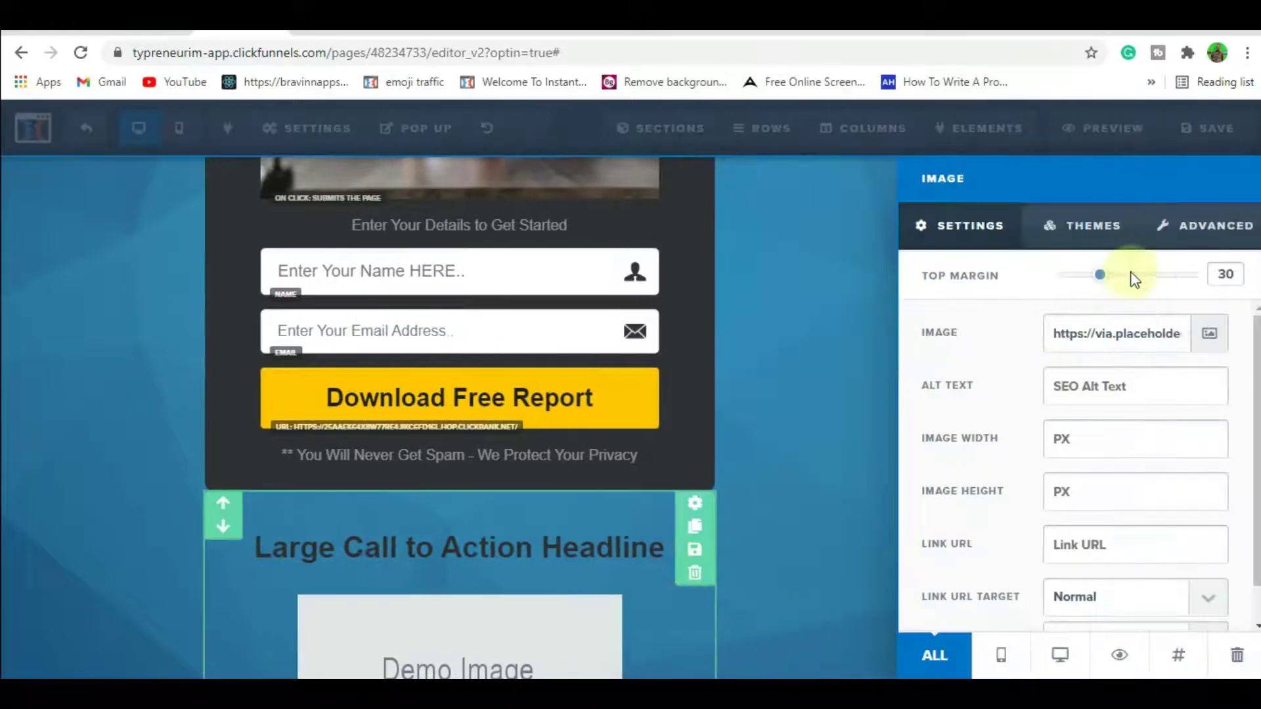
left_click(1209, 335)
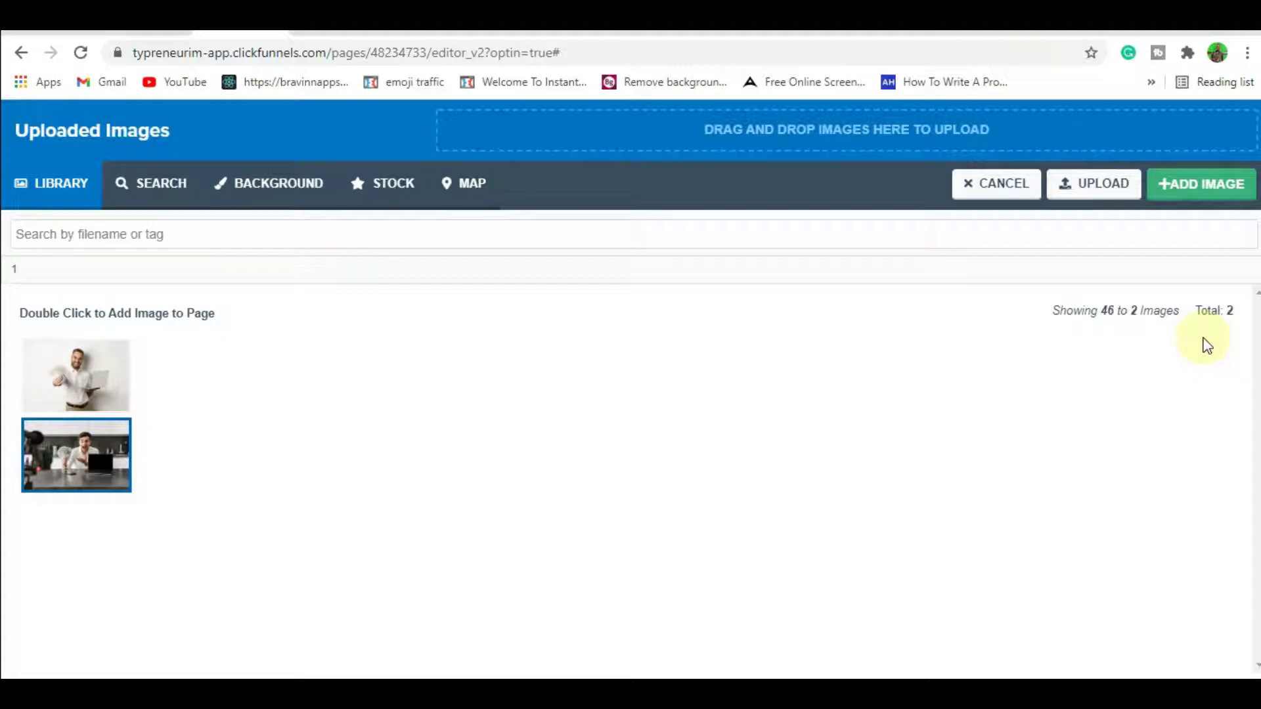
left_click(104, 381)
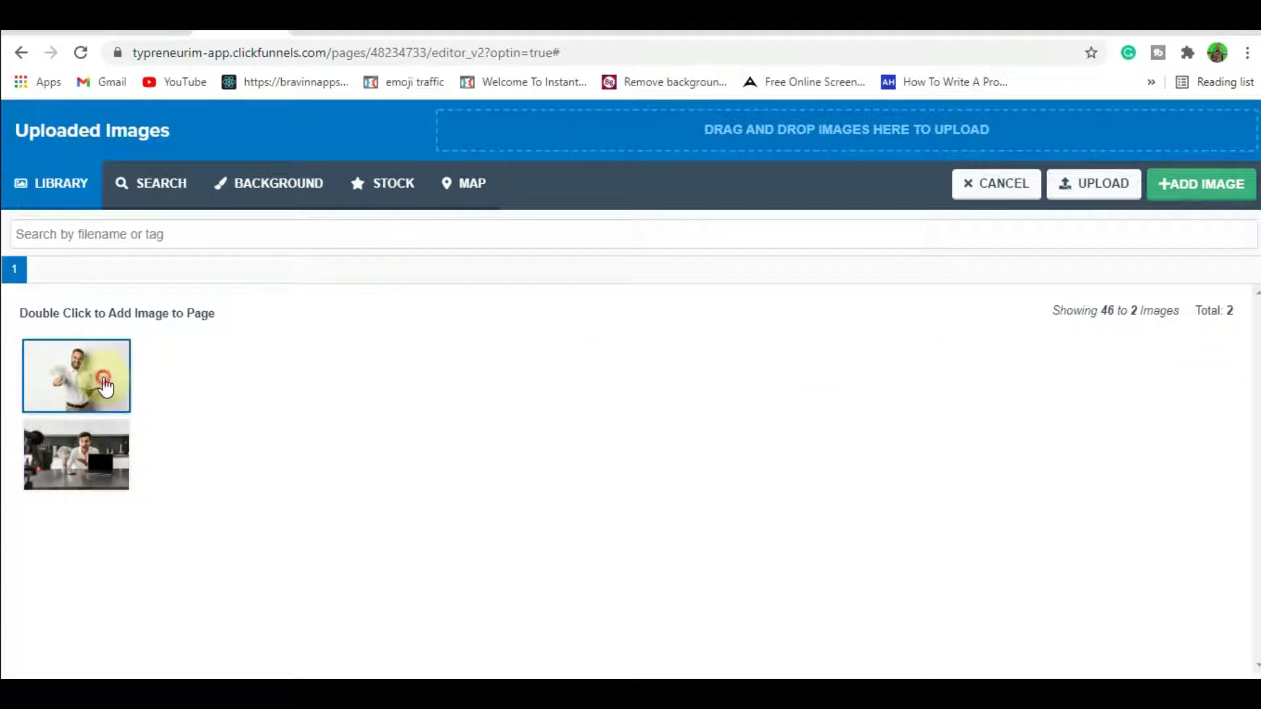
left_click(1202, 185)
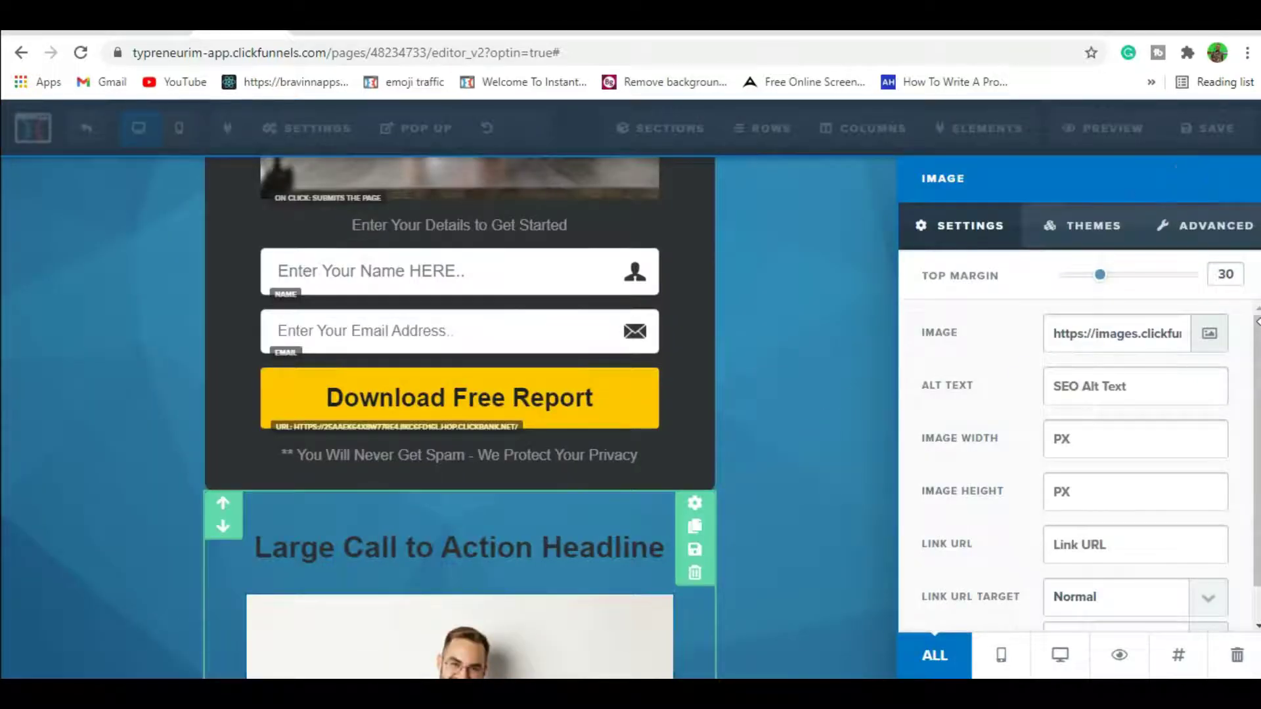
left_click_drag(1255, 335, 1256, 367)
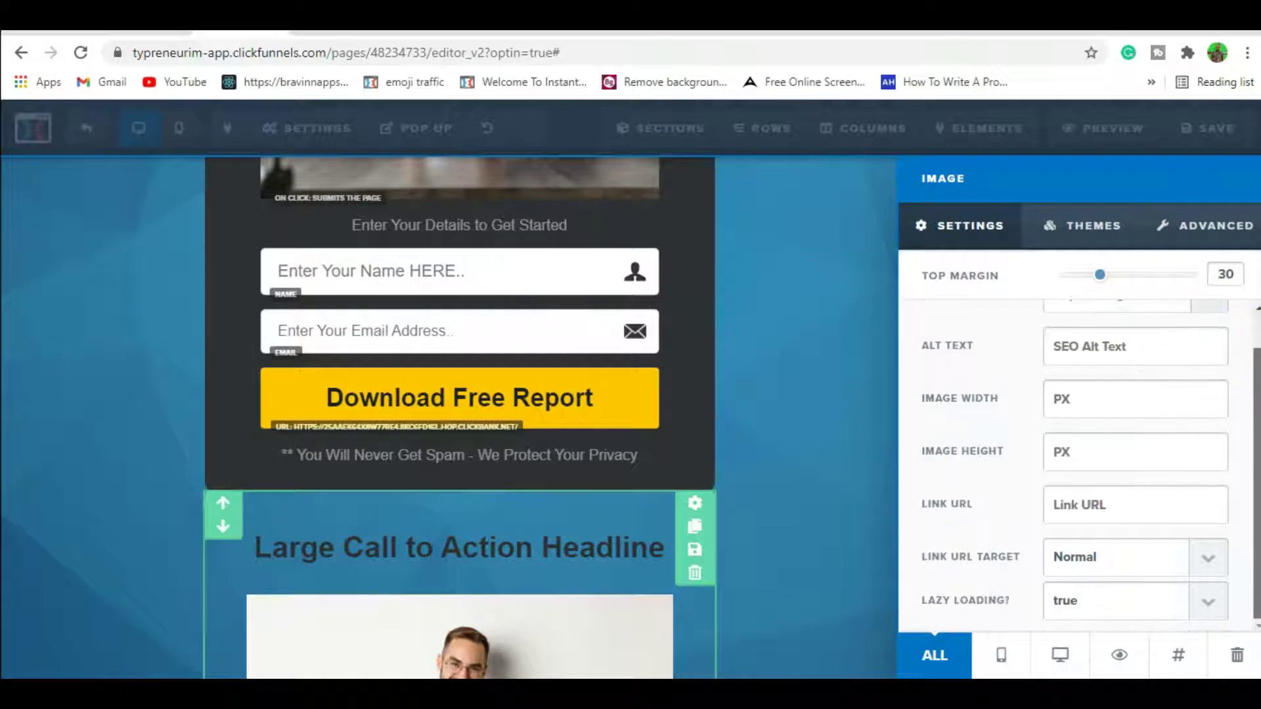
left_click(831, 468)
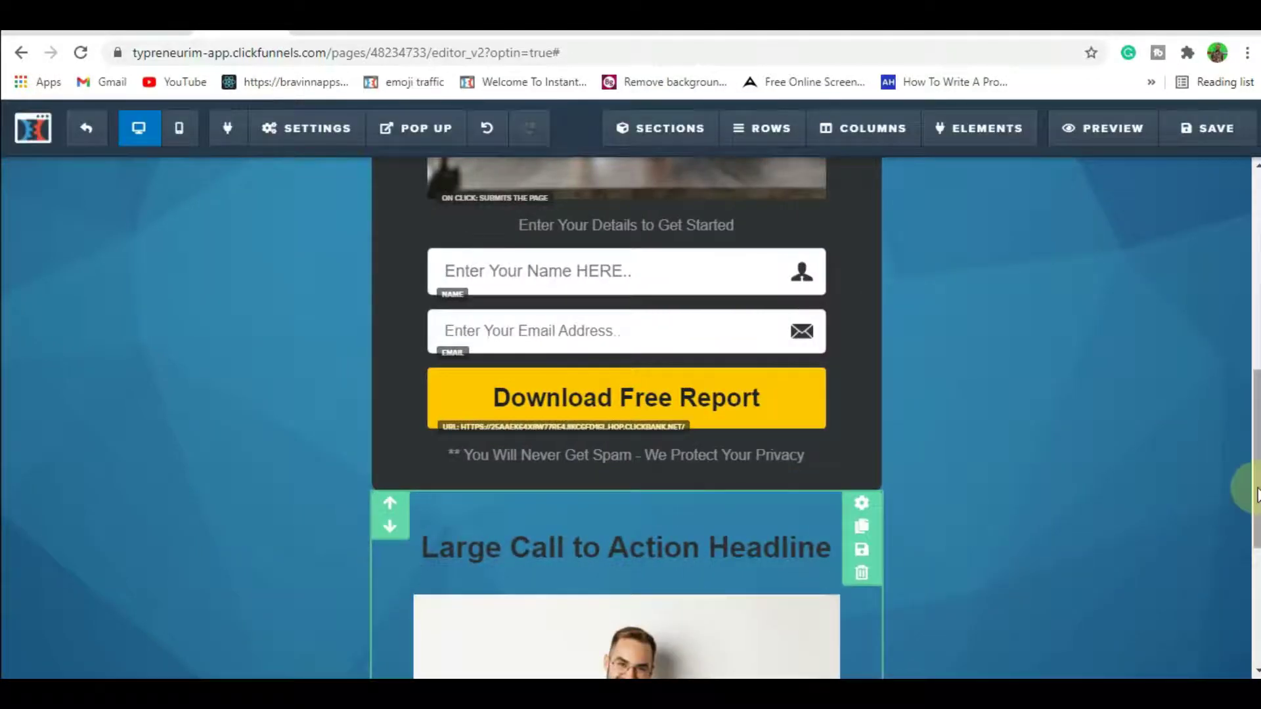
Add a Sub-Headline element between the Large Call to Action Headline and the image.
left_click_drag(1254, 489, 1258, 625)
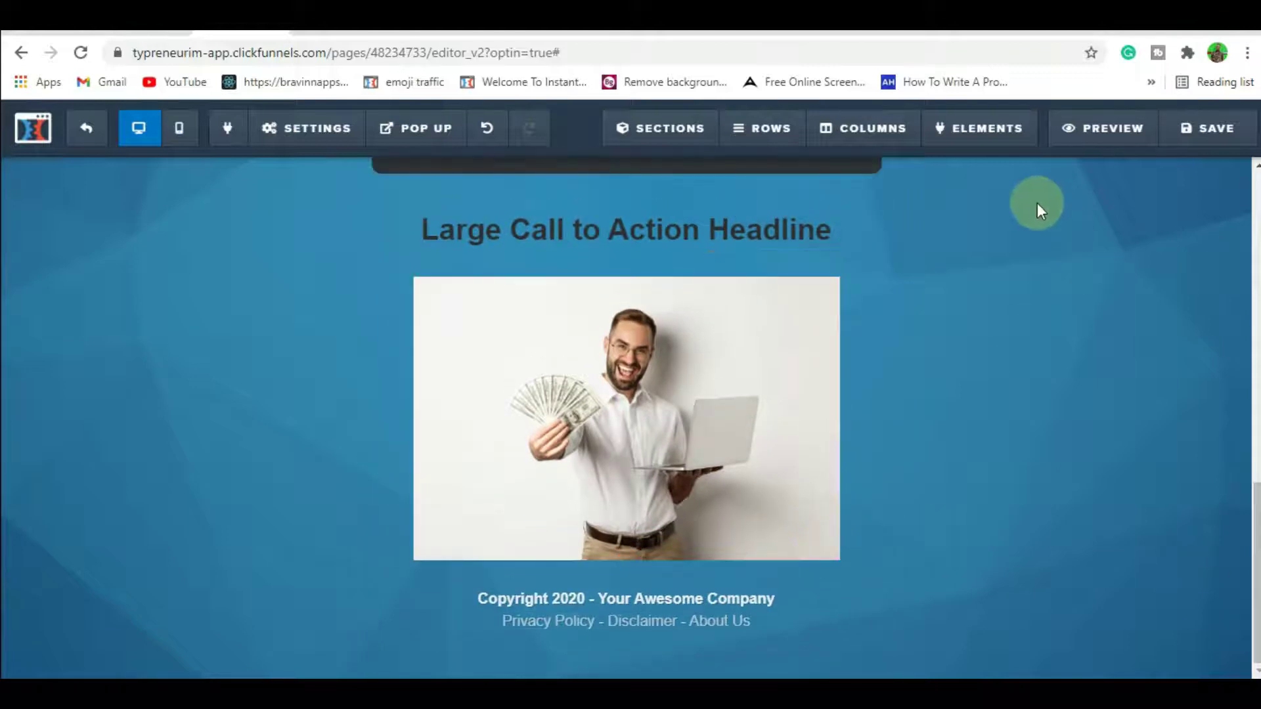
mouse_move(983, 124)
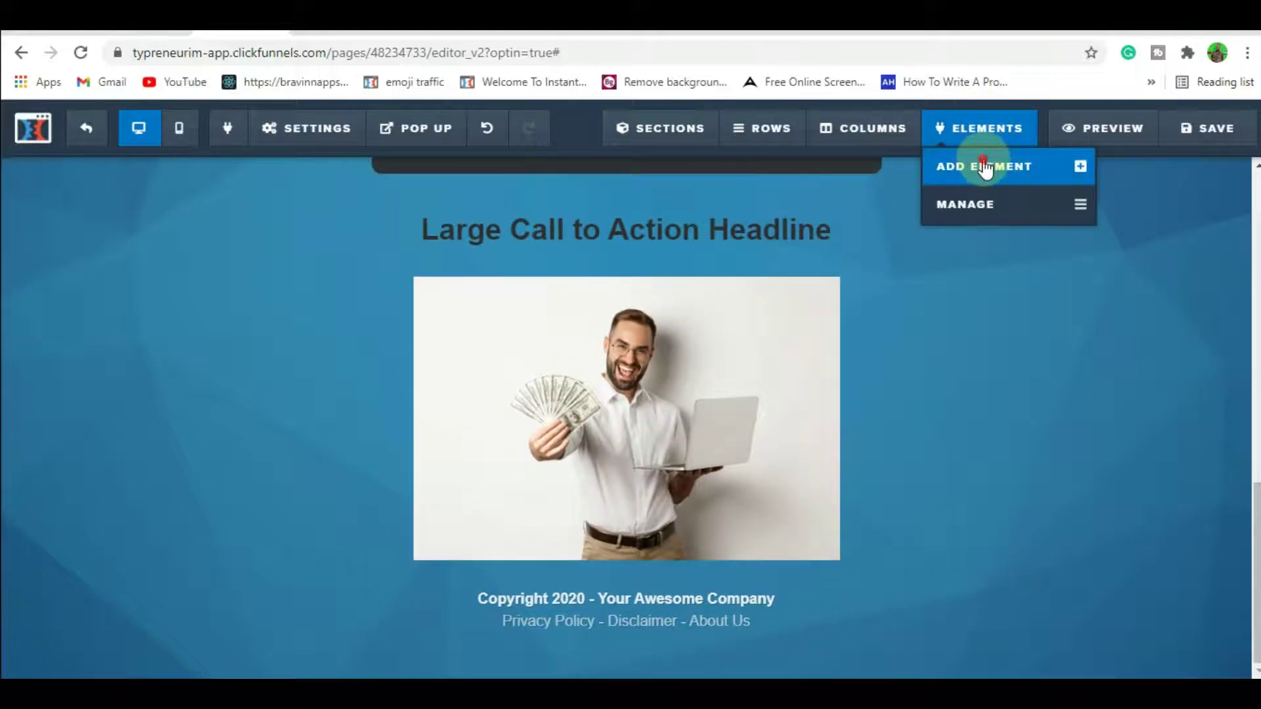
left_click(986, 169)
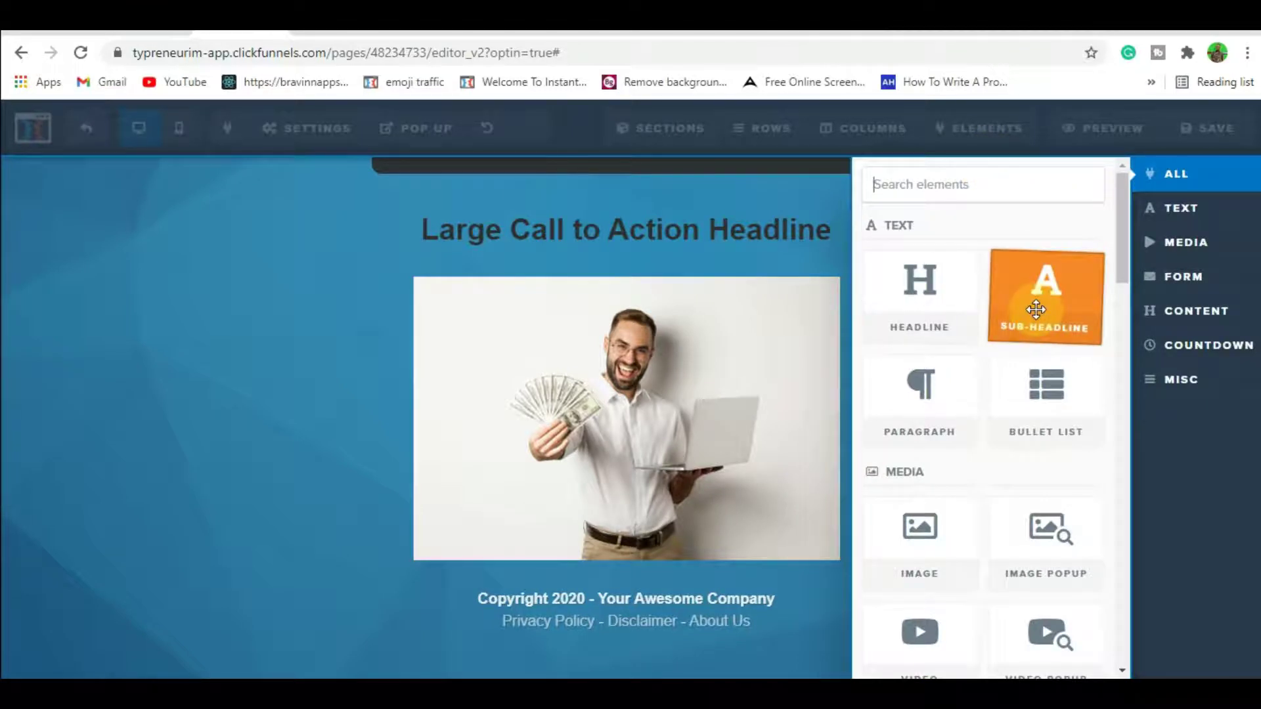
mouse_move(1035, 309)
left_mouse_down()
mouse_move(757, 295)
mouse_move(729, 239)
mouse_move(728, 377)
left_mouse_up()
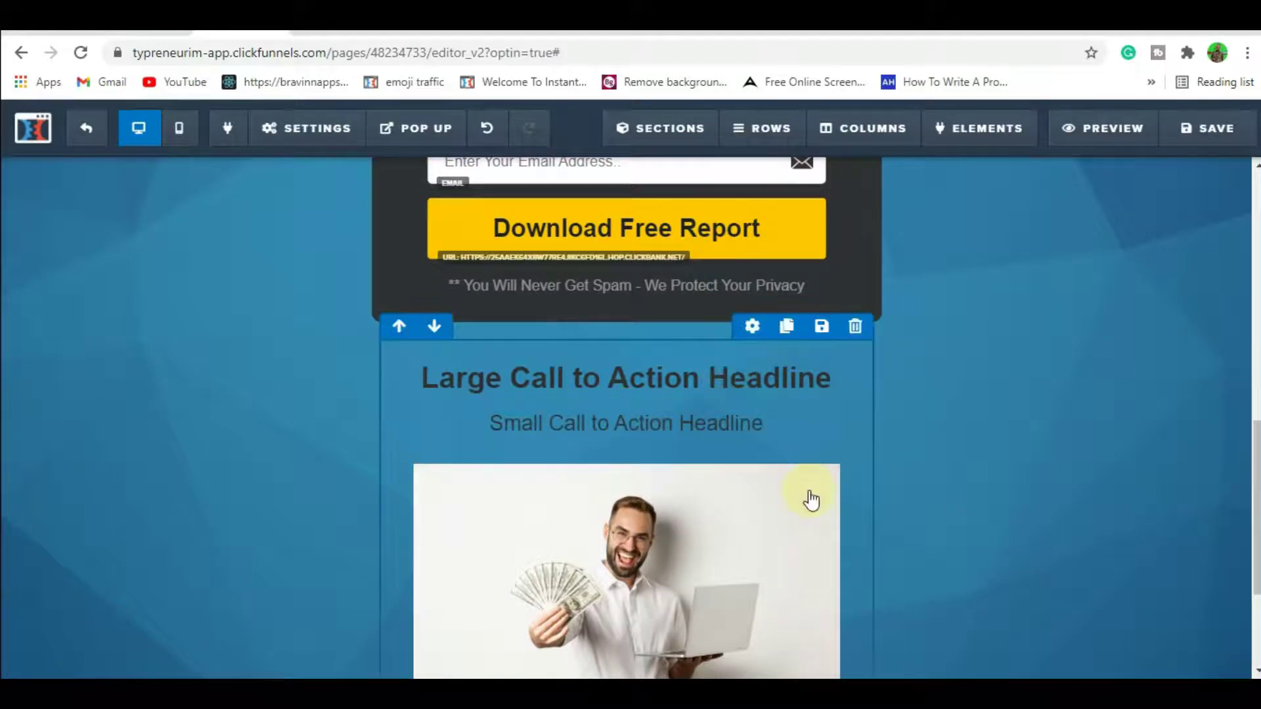
Add a Paragraph element below the image of the man with cash and a laptop.
left_click_drag(1256, 483, 1255, 548)
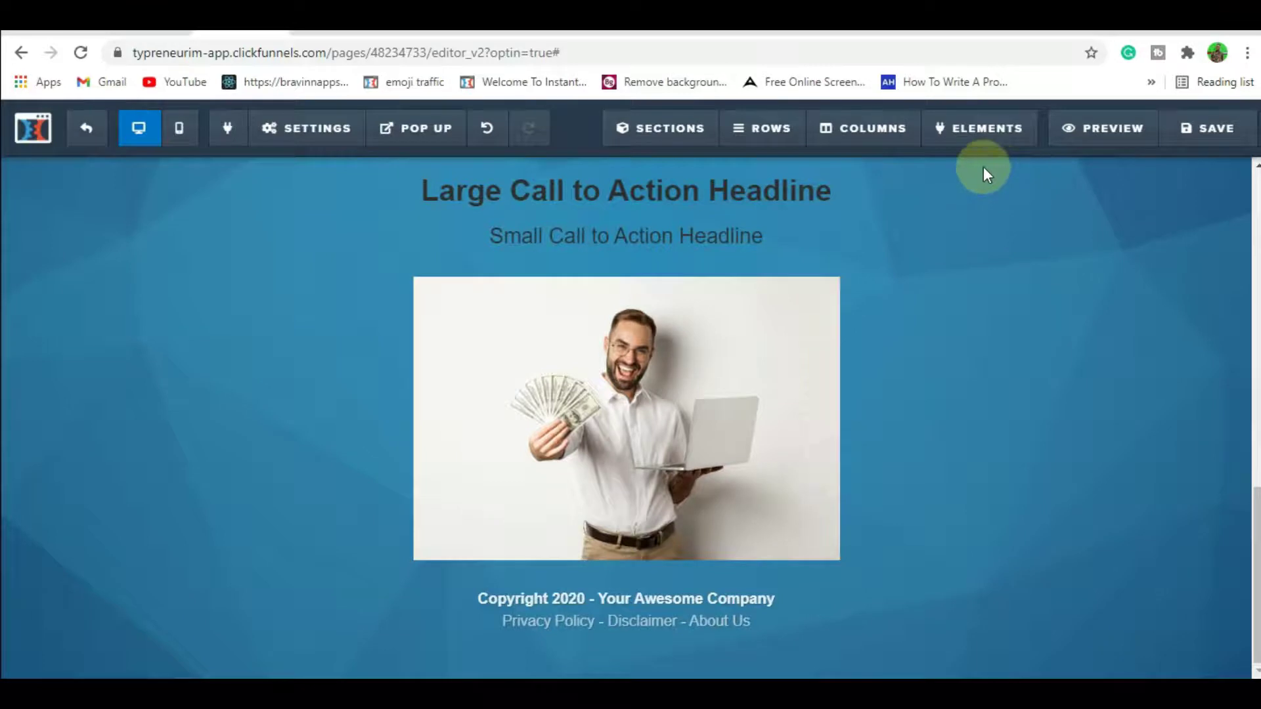
mouse_move(979, 132)
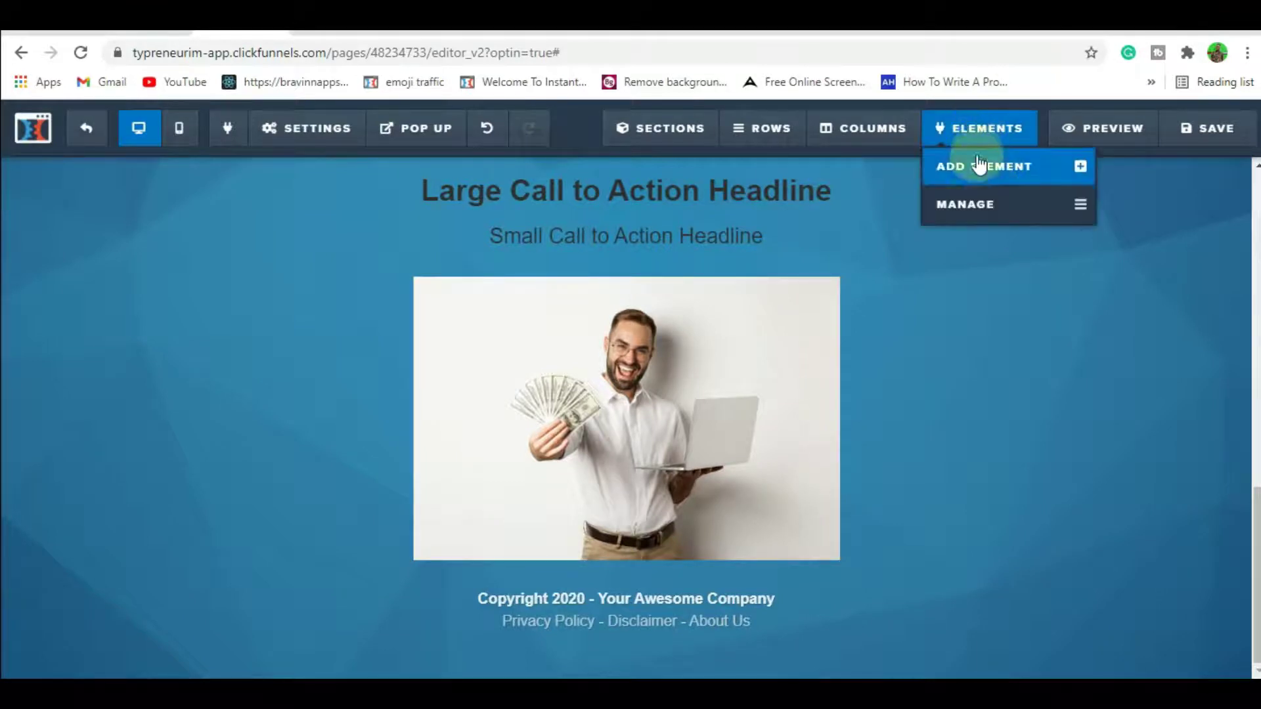
left_click(995, 180)
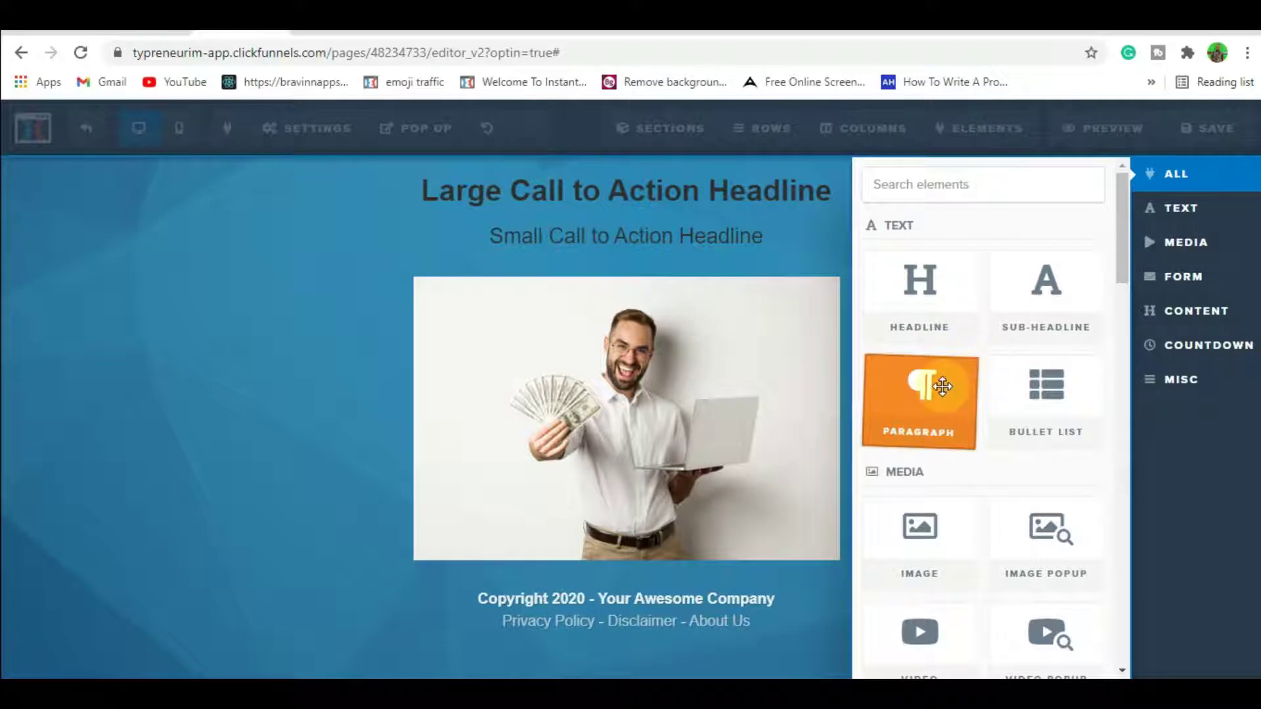
left_click_drag(943, 383, 702, 561)
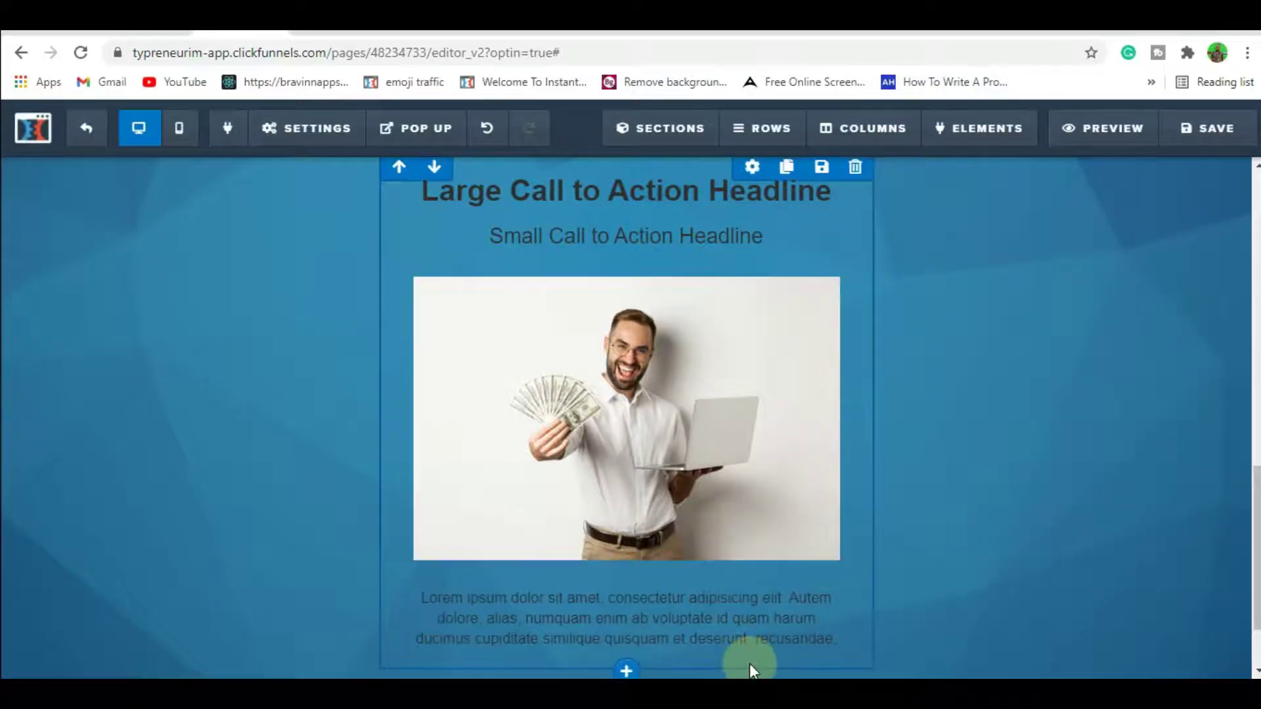
Add an Input element from the form elements below the Lorem ipsum paragraph.
left_click_drag(1257, 486, 1257, 515)
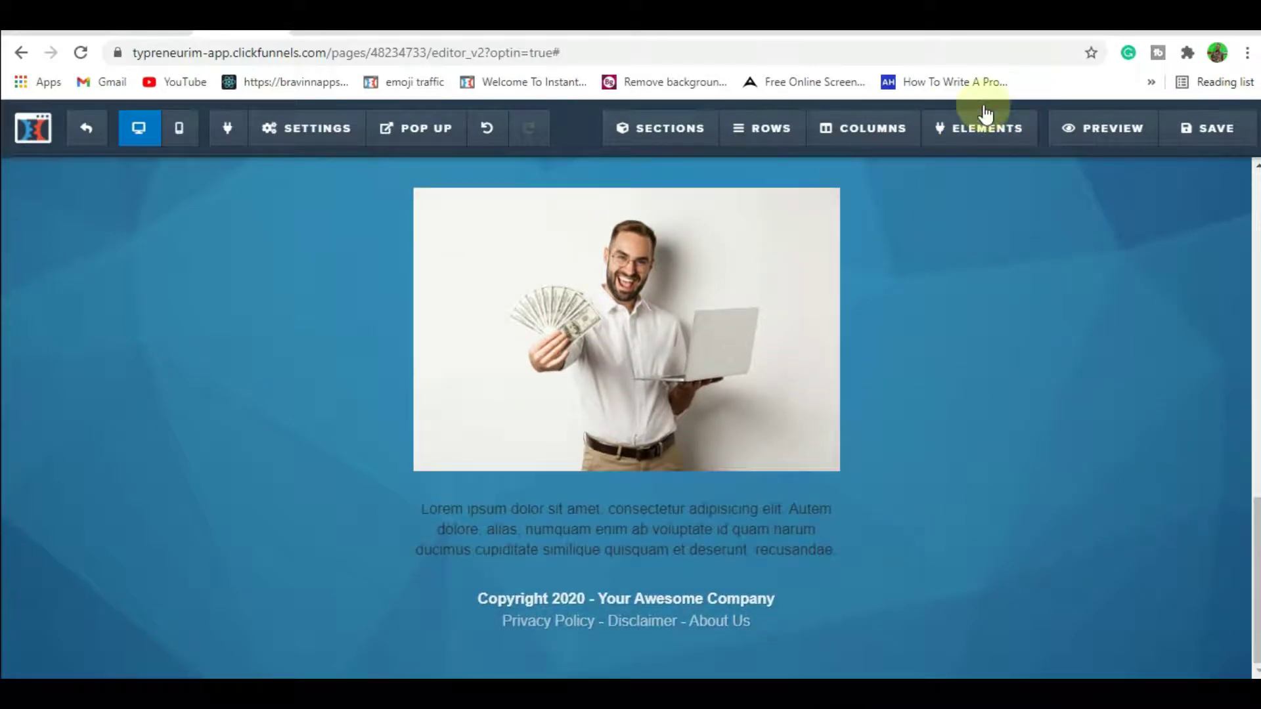
mouse_move(990, 134)
left_click(987, 169)
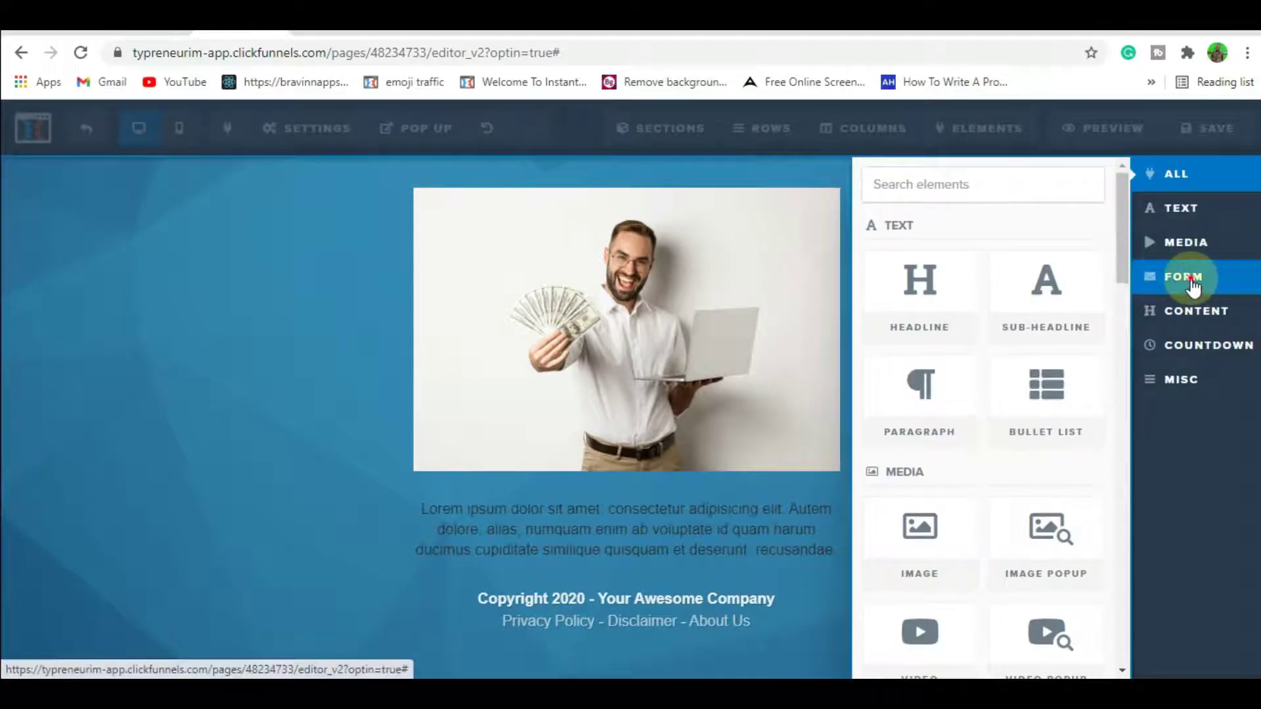
left_click(1192, 279)
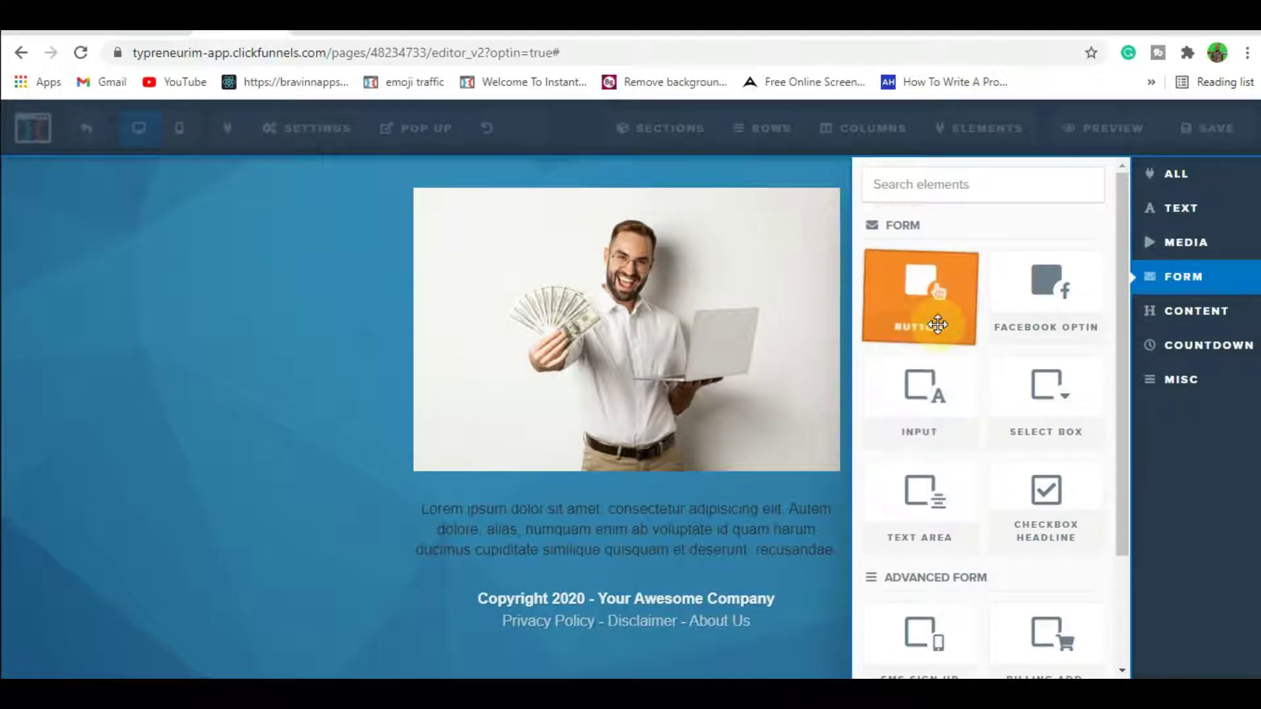
mouse_move(918, 422)
left_mouse_down()
mouse_move(777, 491)
mouse_move(739, 493)
mouse_move(660, 578)
mouse_move(664, 562)
left_mouse_up()
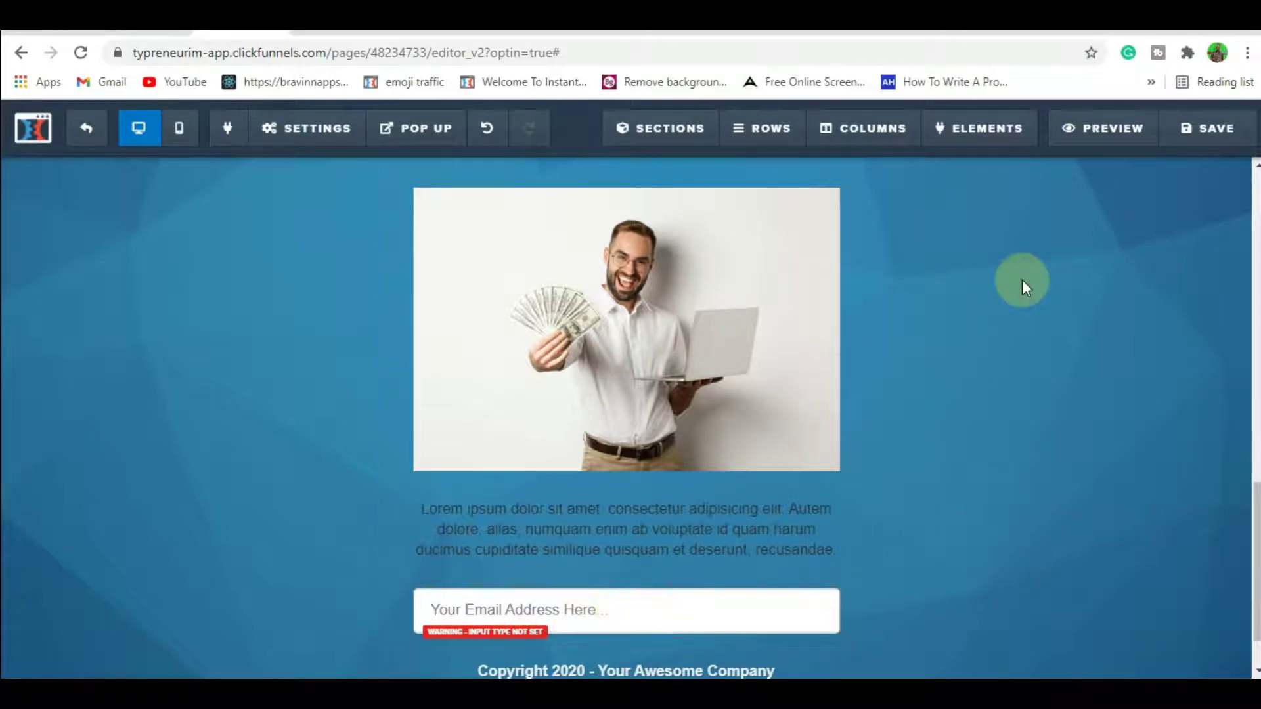
Add a Button element from the form elements below the new email address input field.
mouse_move(975, 128)
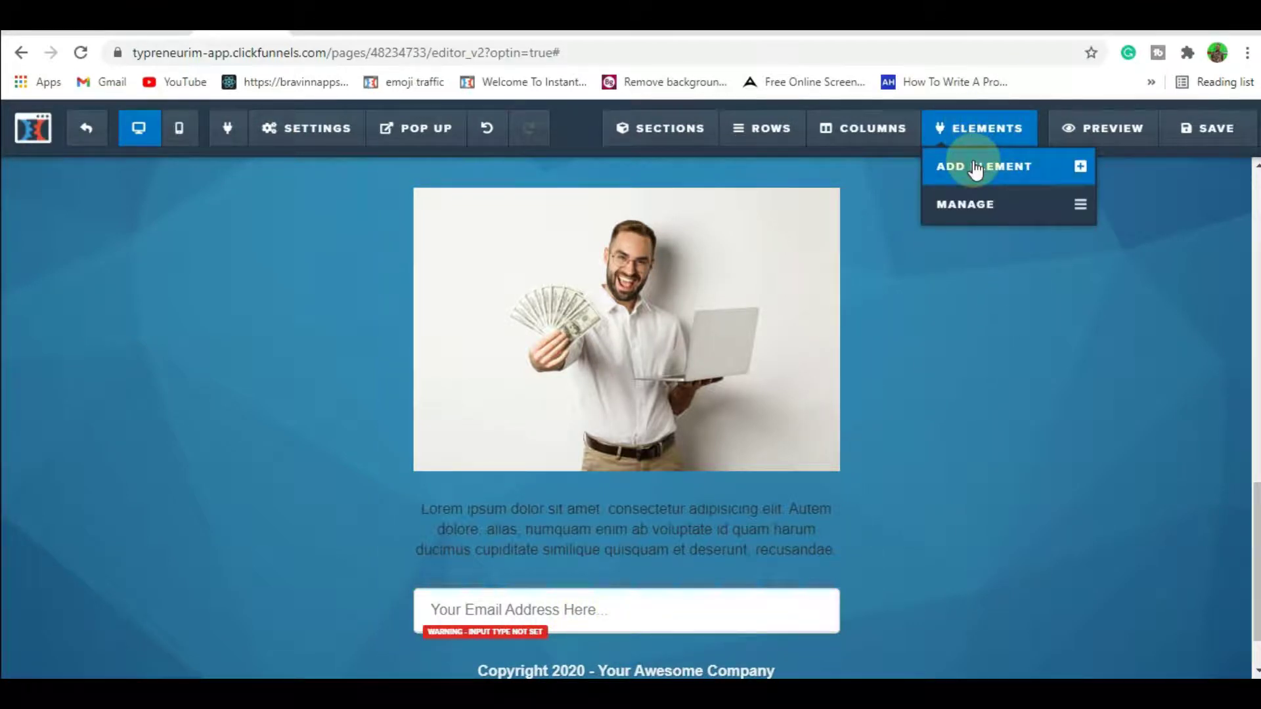
left_click(976, 168)
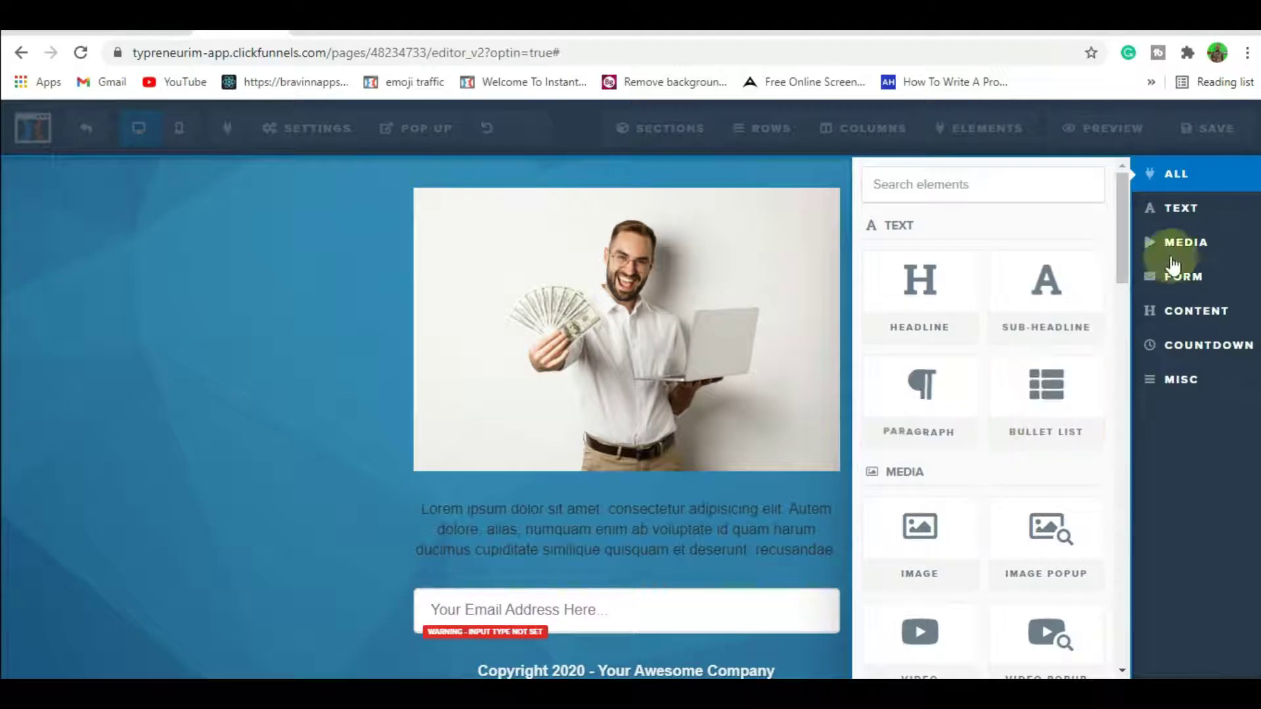
left_click(1190, 279)
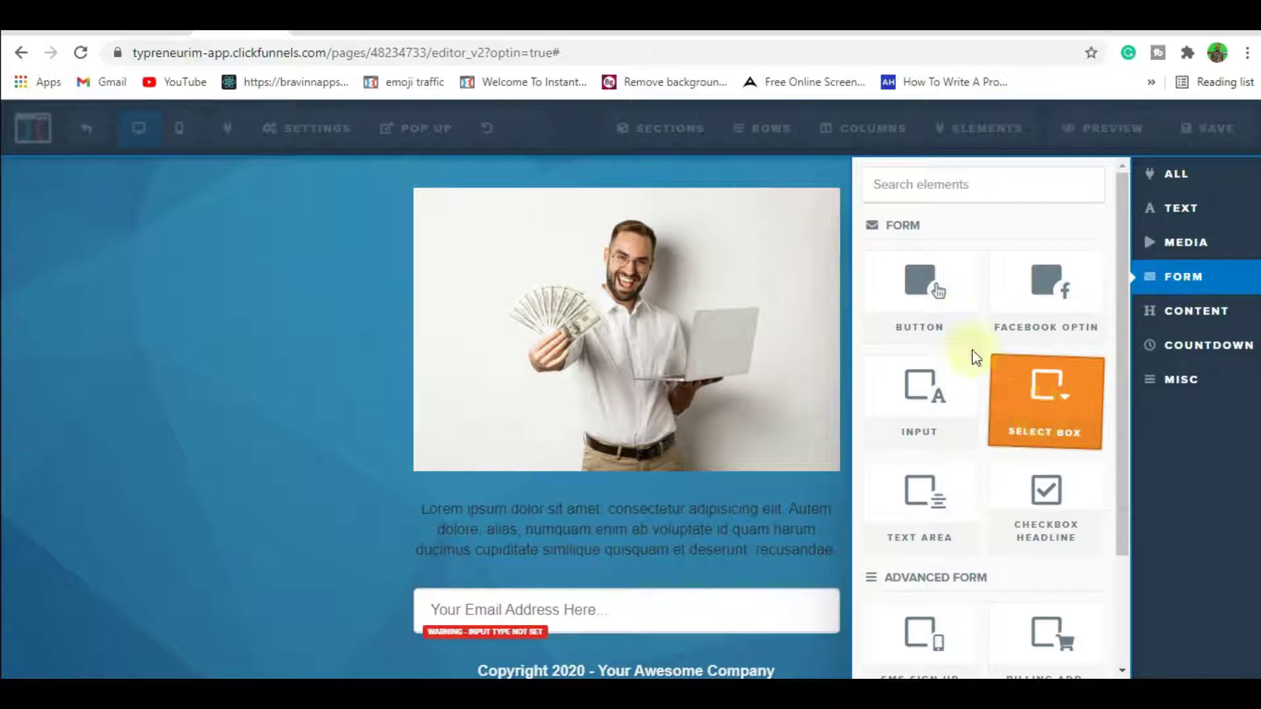
mouse_move(923, 309)
left_mouse_down()
mouse_move(687, 641)
mouse_move(673, 553)
left_mouse_up()
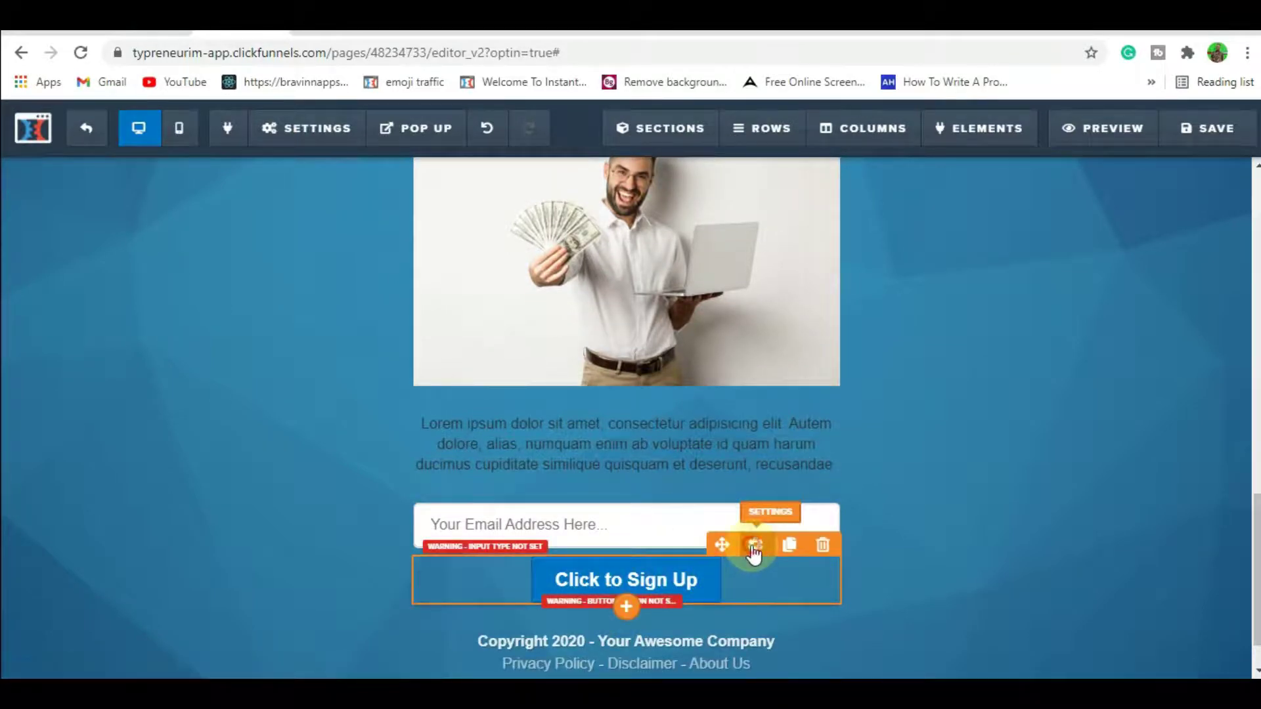
Set the font size of the Click to Sign Up button to 38.
left_click(754, 546)
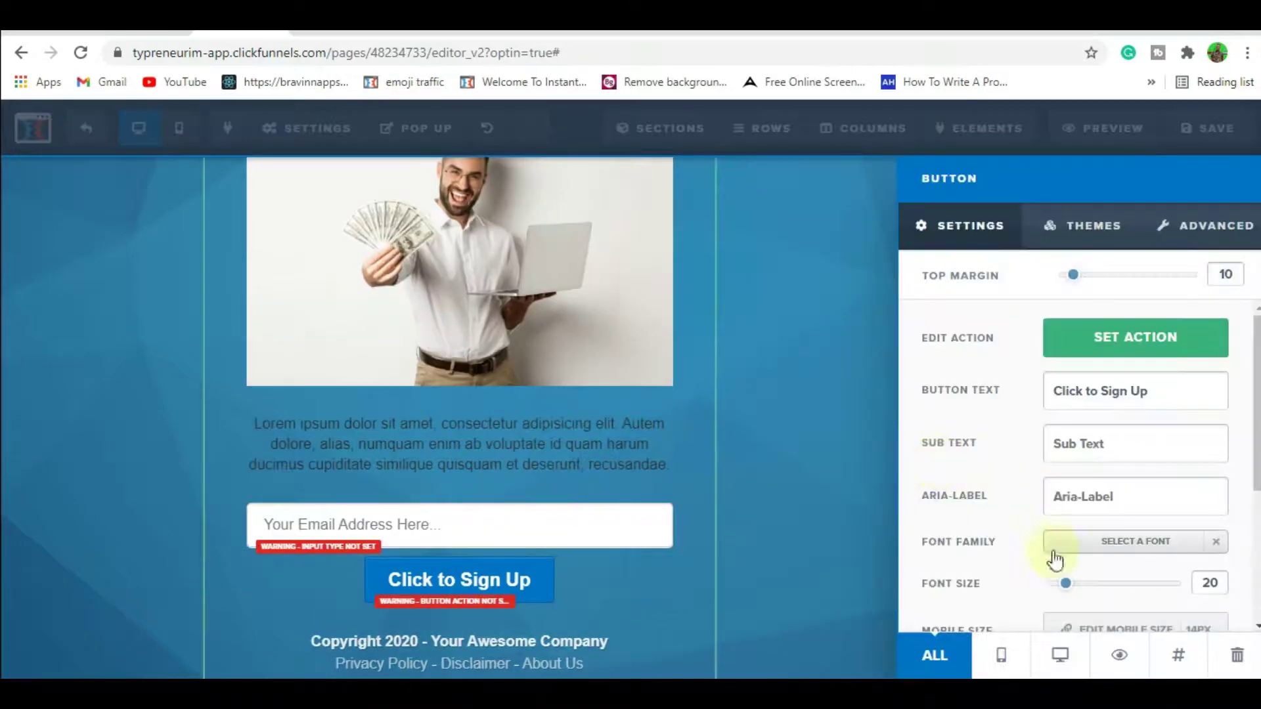
left_click_drag(1064, 584, 1109, 592)
left_click_drag(1258, 374, 1258, 507)
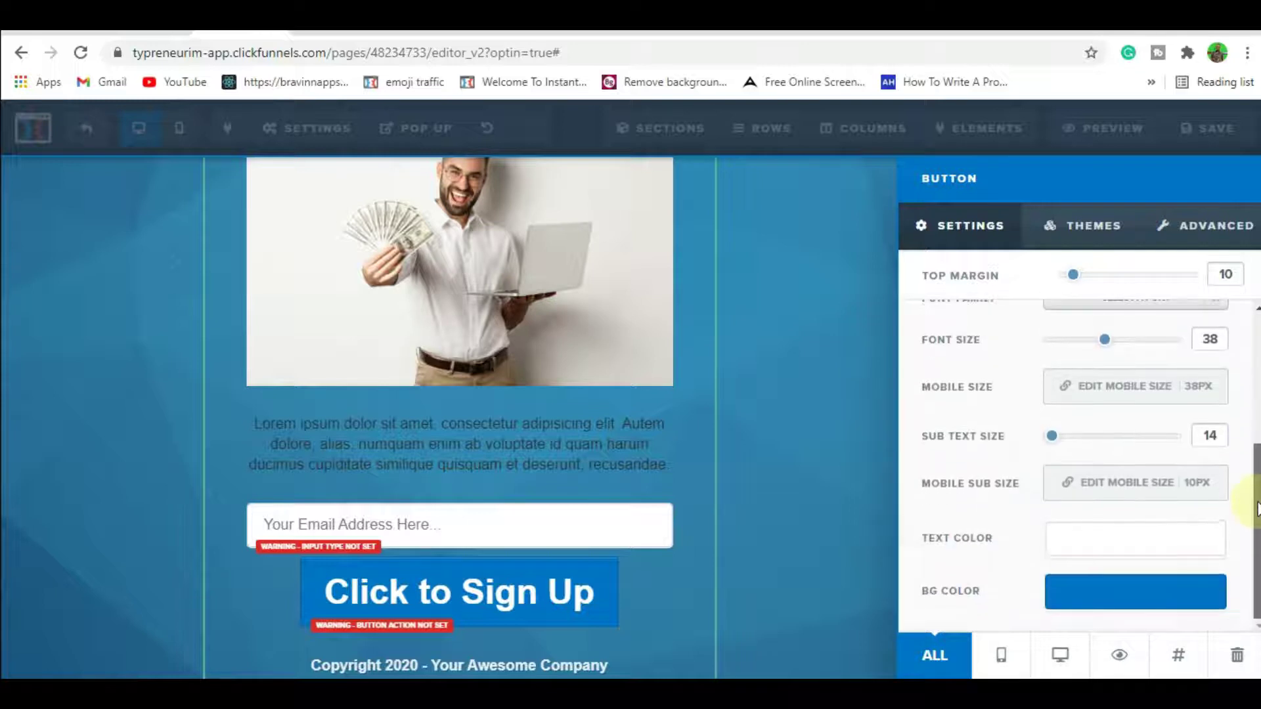
Set the text color of the Click to Sign Up button to dark #1e2124 from the recently used colors.
left_click(1123, 551)
left_click(972, 412)
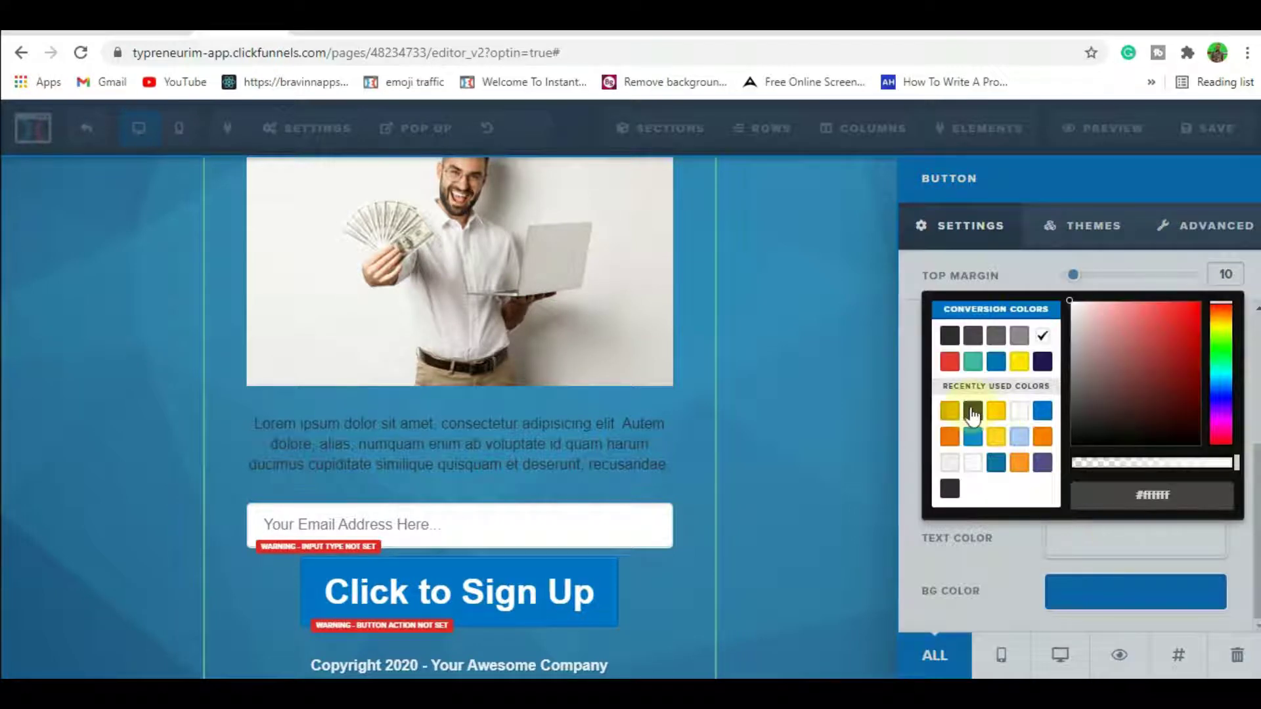
left_click(1045, 590)
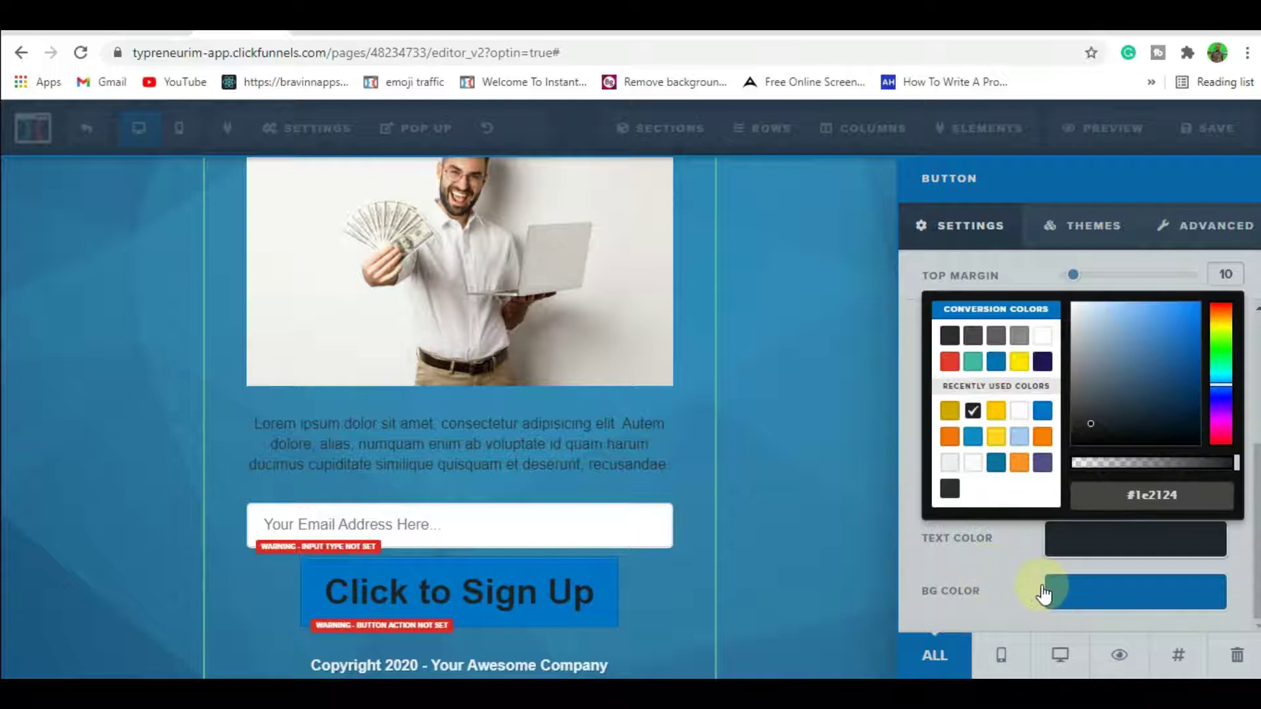
Set the background color of the Click to Sign Up button to red #f23300.
left_click(1054, 594)
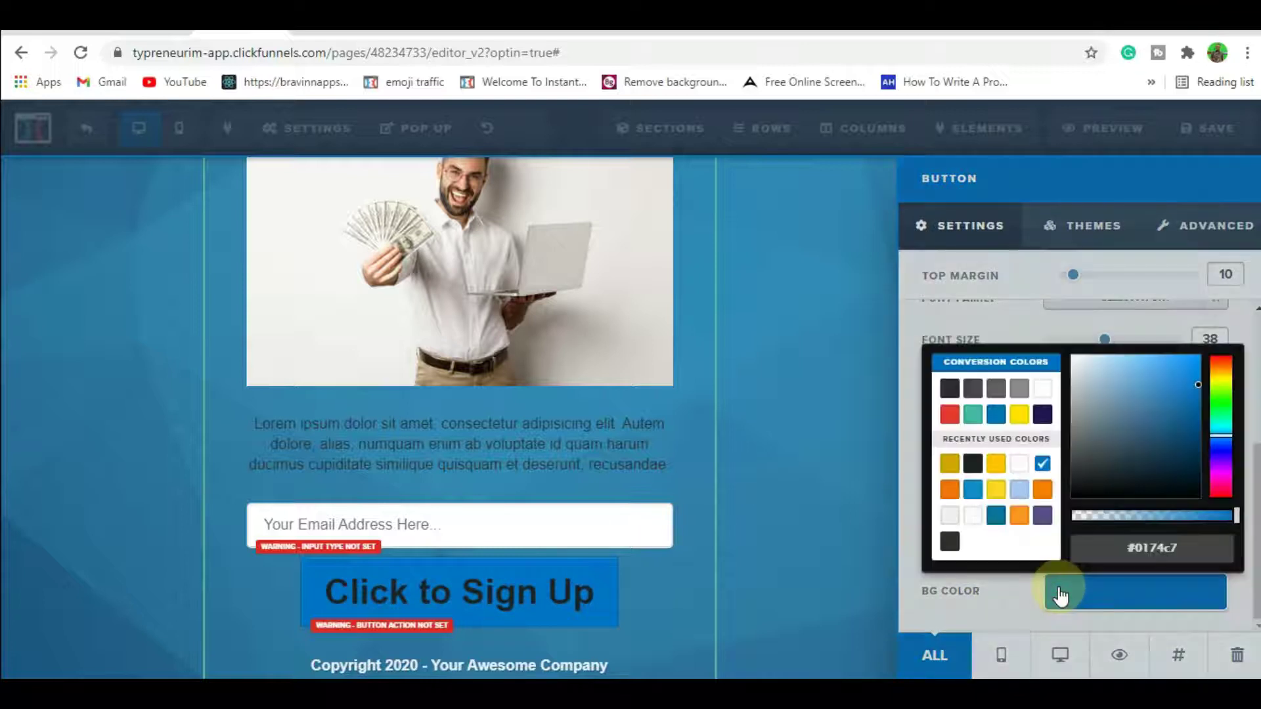
left_click(1002, 403)
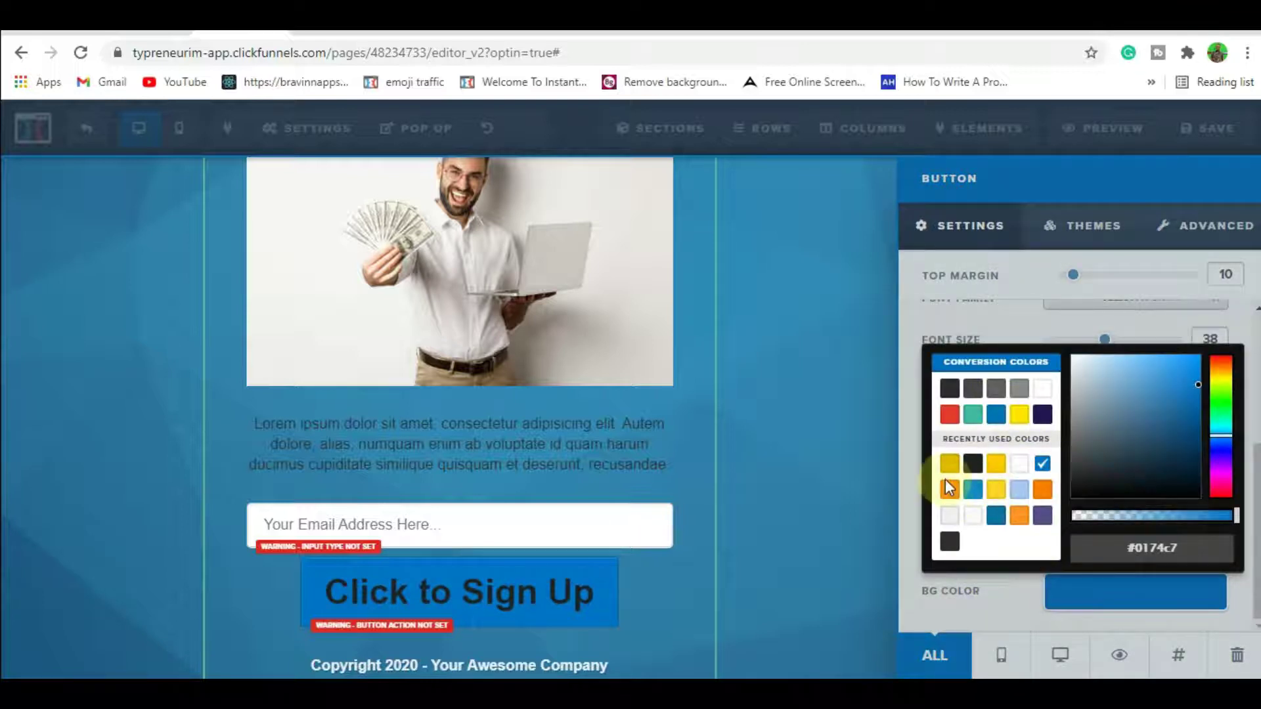
left_click(951, 415)
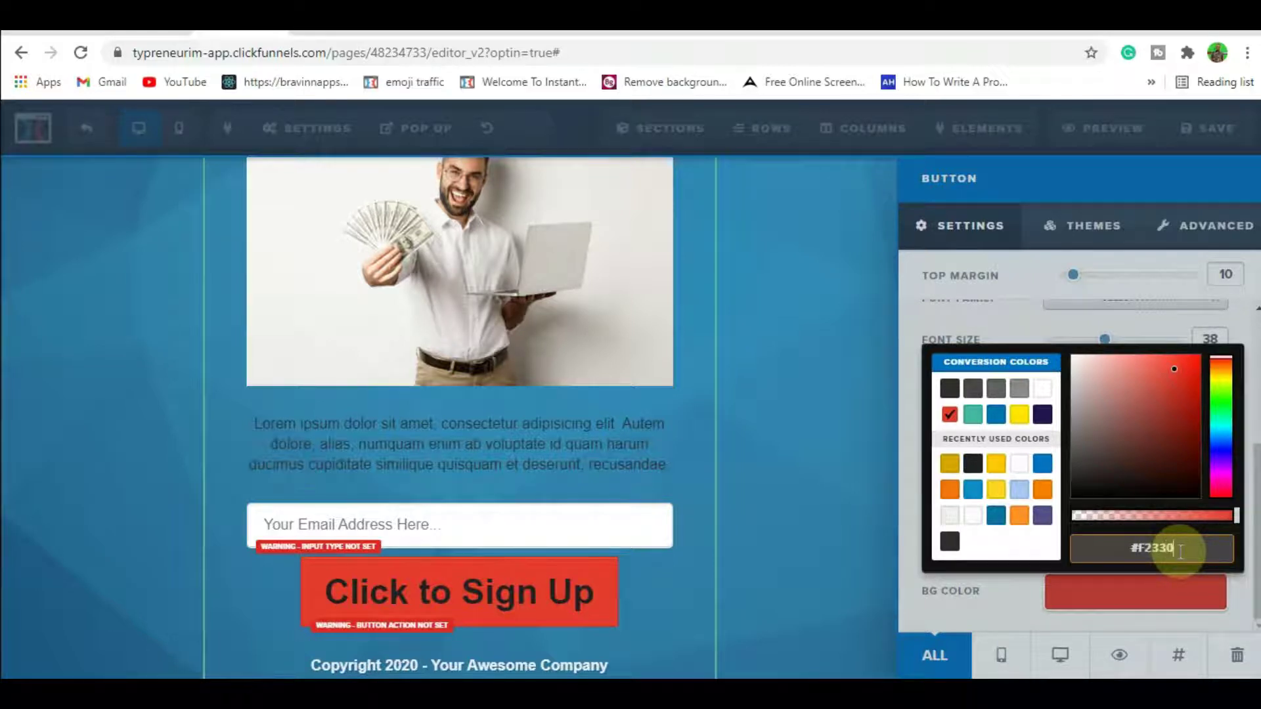
key("Return")
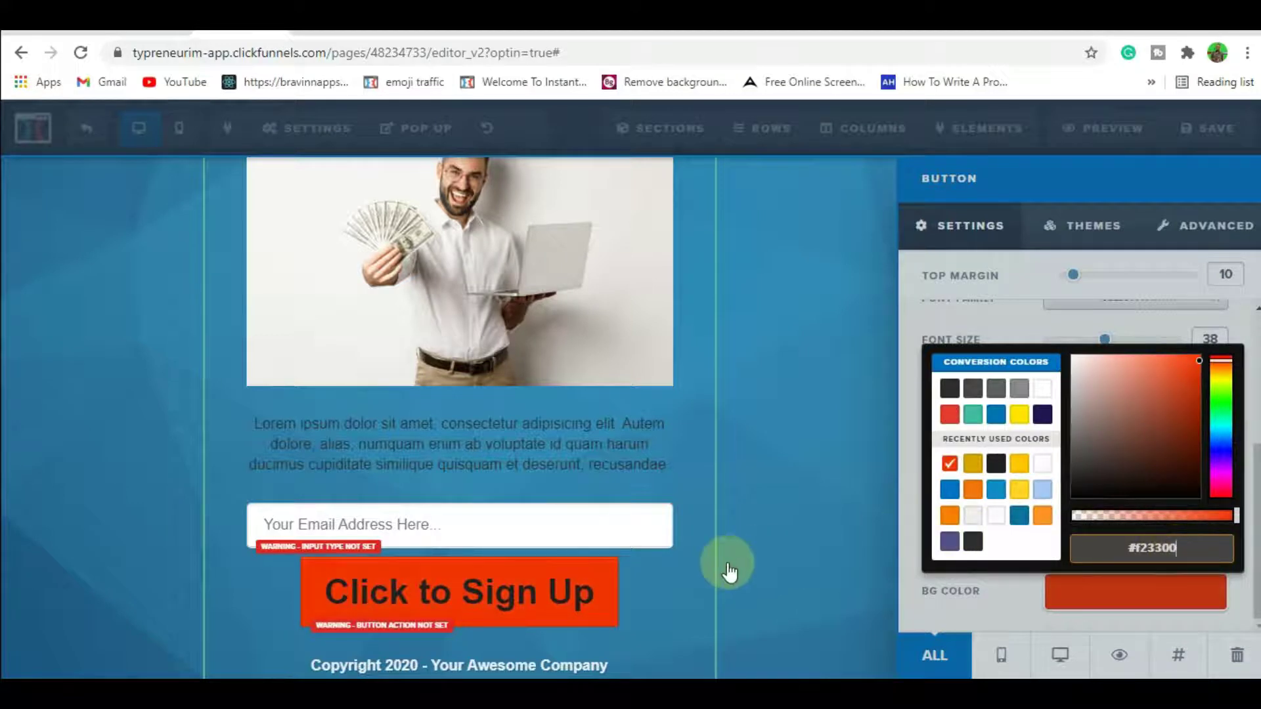
left_click(793, 584)
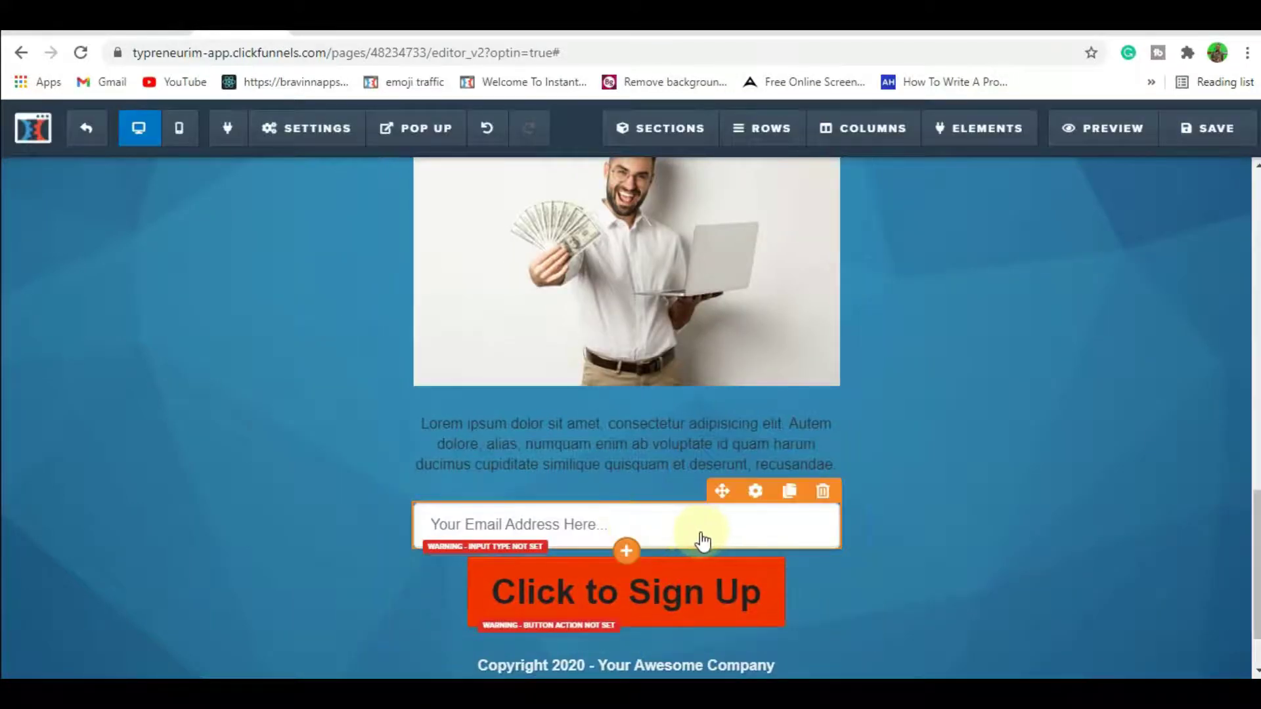
Add a Text Area element from the form elements between the Lorem ipsum paragraph and the email address field.
mouse_move(1010, 136)
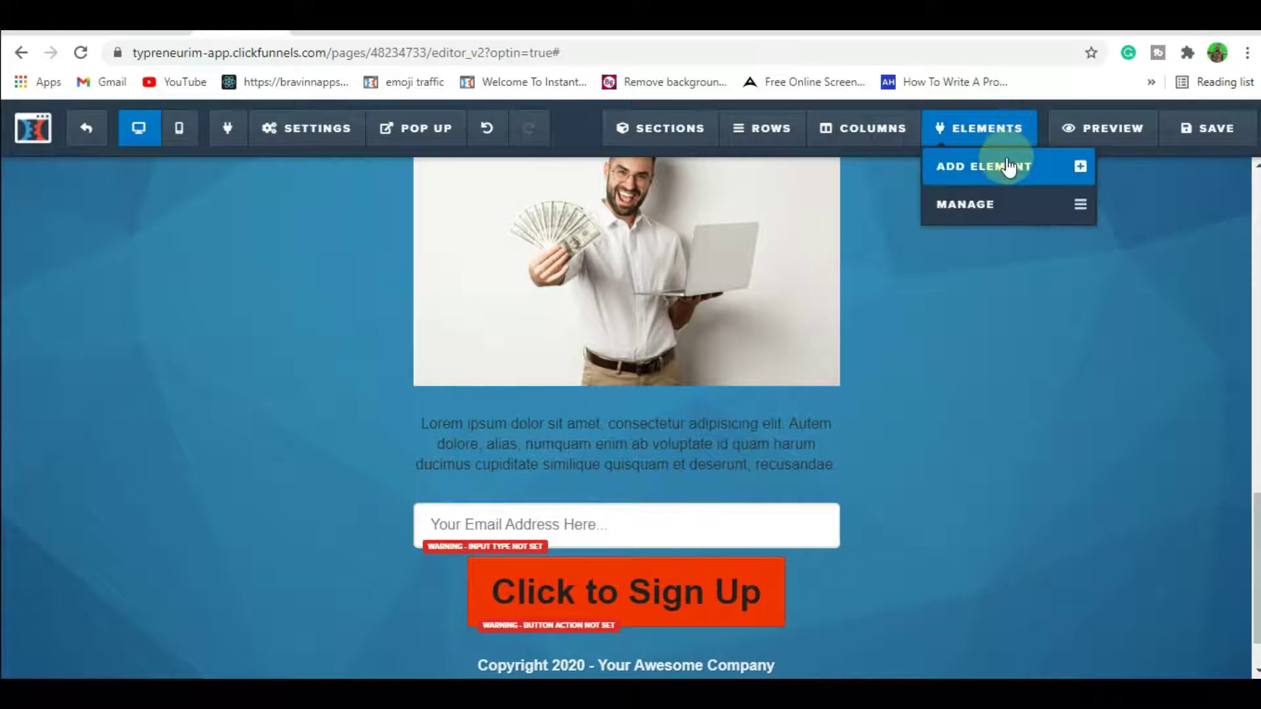
left_click(1010, 168)
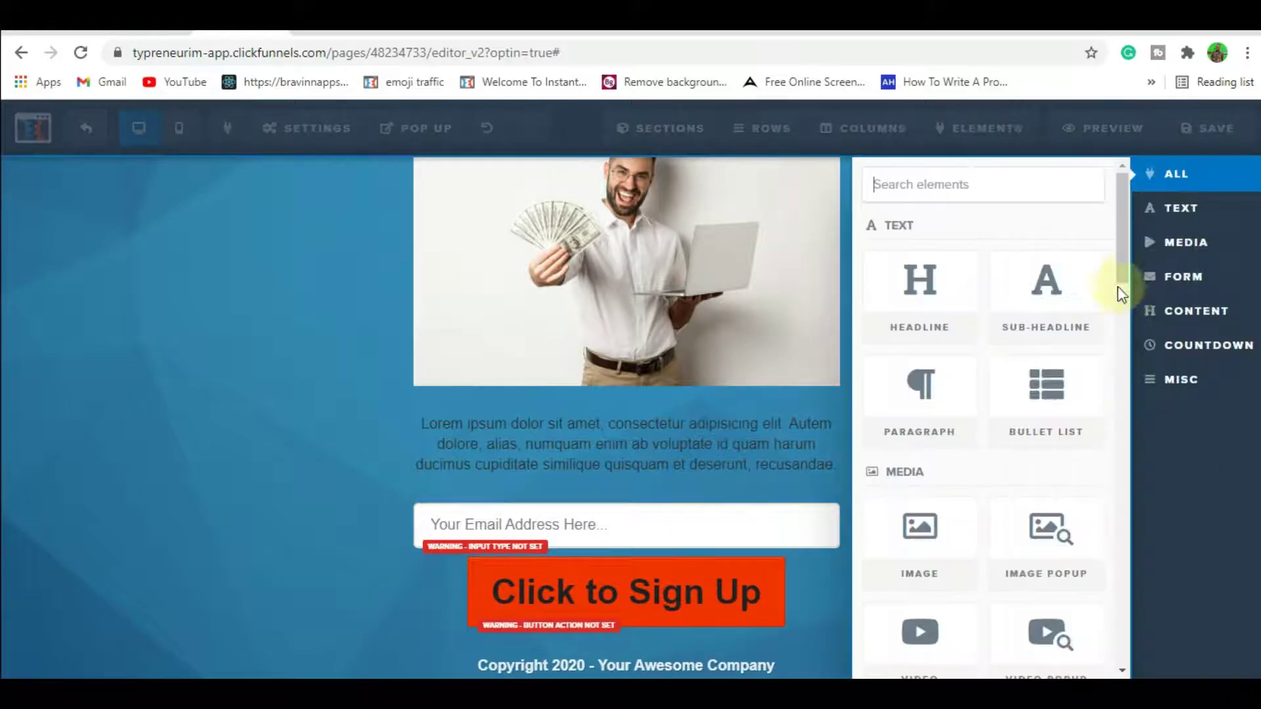
left_click(1193, 281)
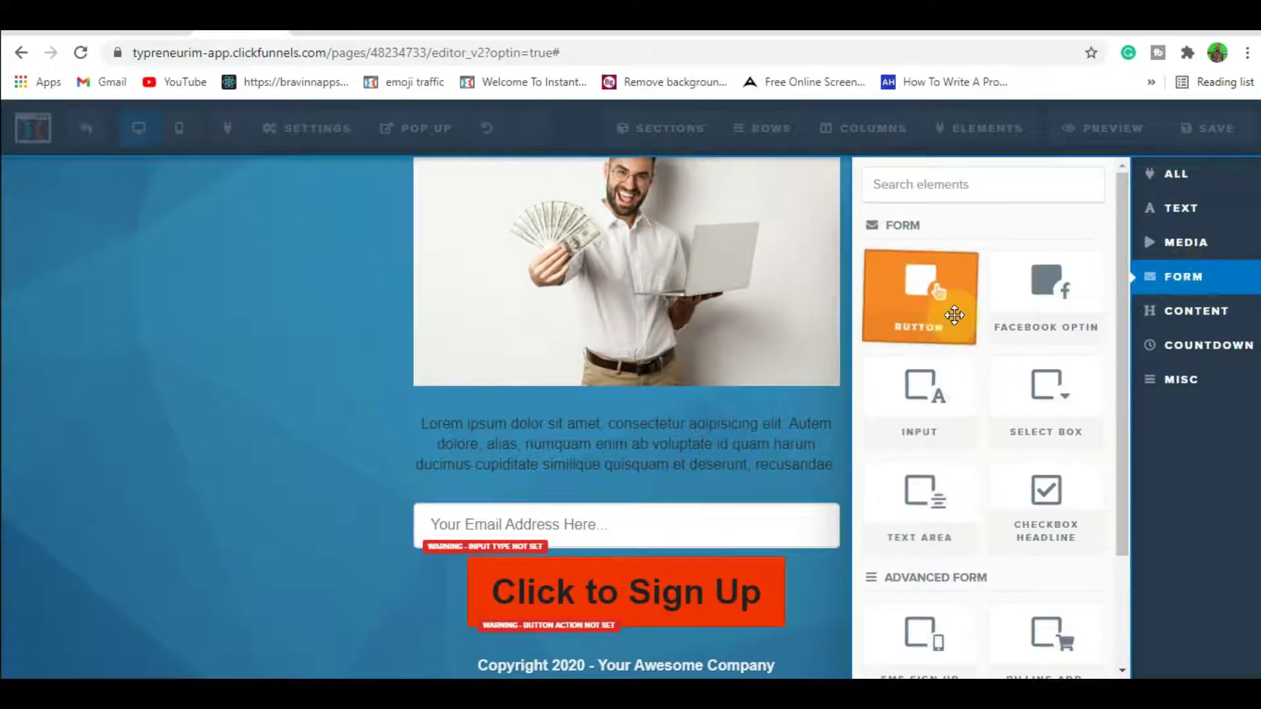
left_click_drag(929, 499, 642, 478)
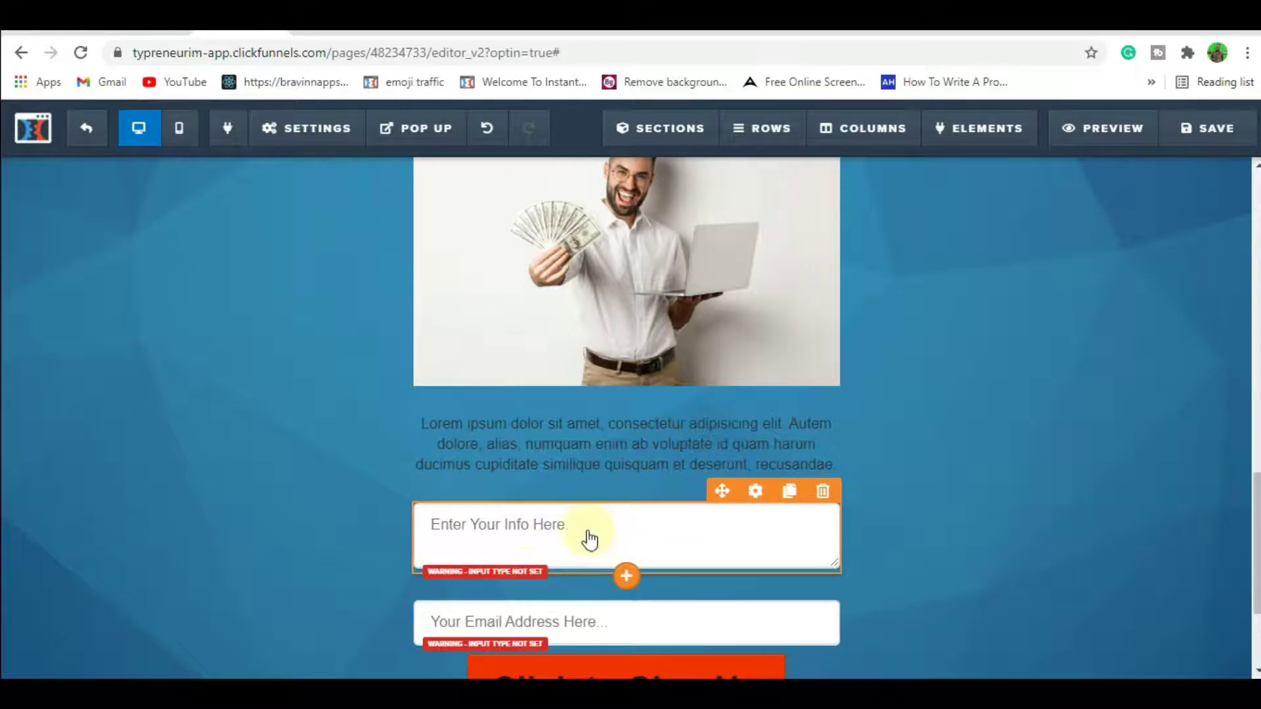
Set the new text area's input type to Custom Type and its placeholder text to "Enter Your Name Here...".
left_click(754, 492)
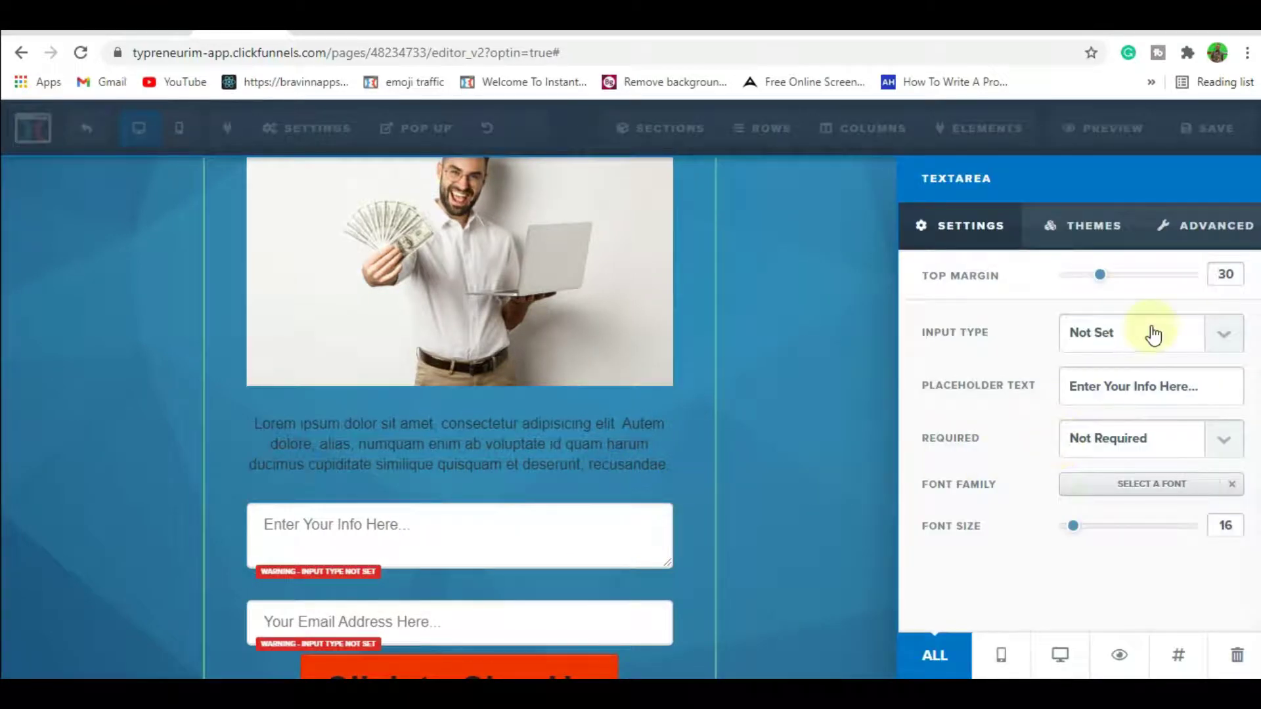
left_click(1232, 336)
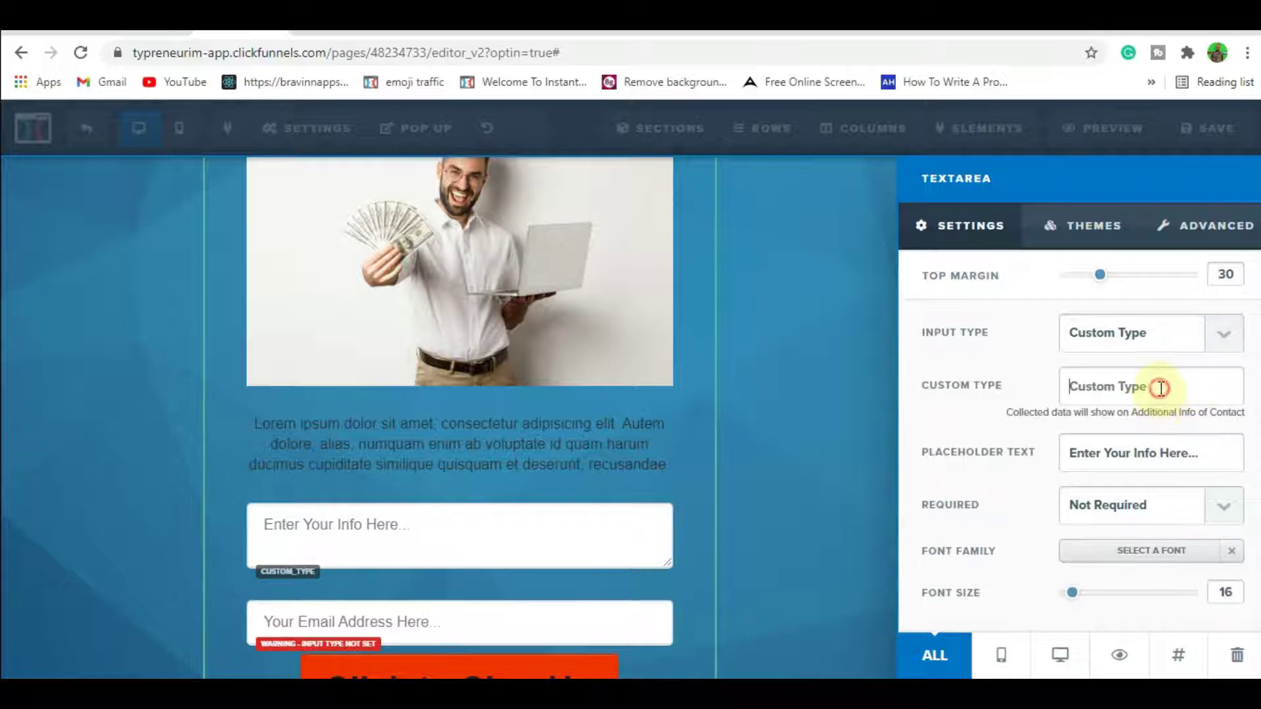
left_click(1191, 452)
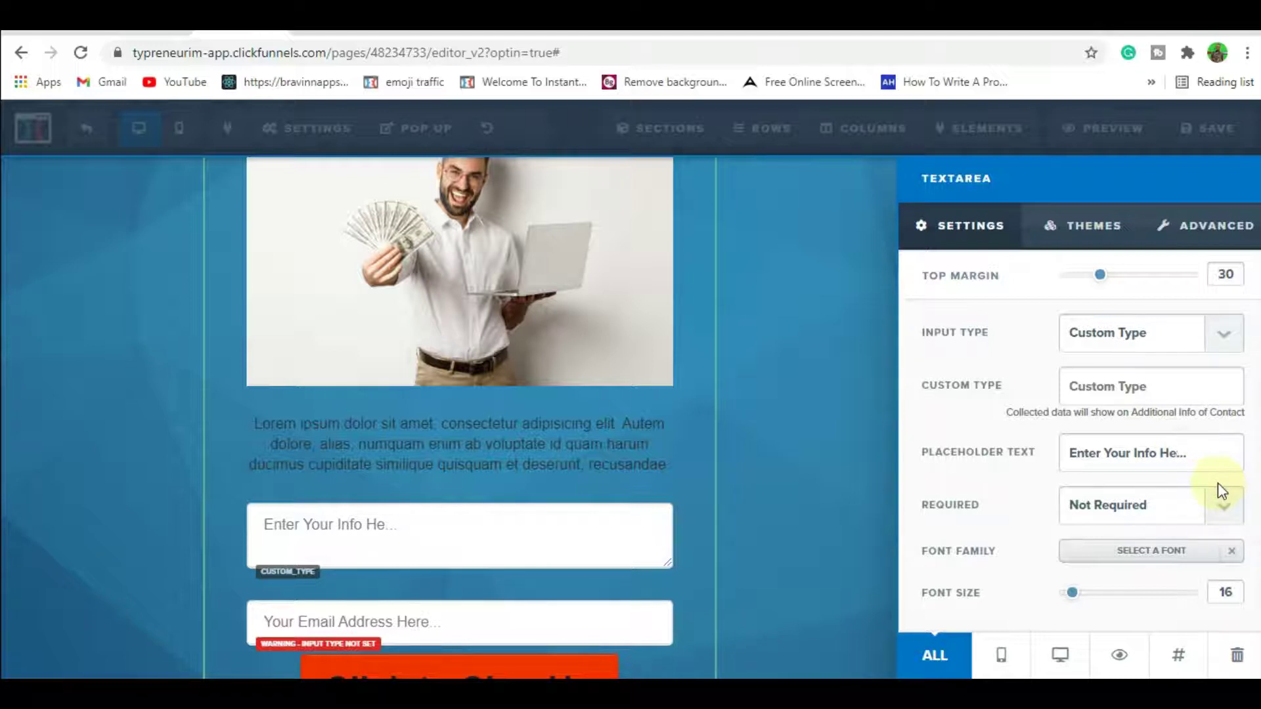
key("BackSpace")
key("BackSpace")
key("BackSpace")
key("BackSpace")
key("BackSpace")
key("BackSpace")
key("BackSpace")
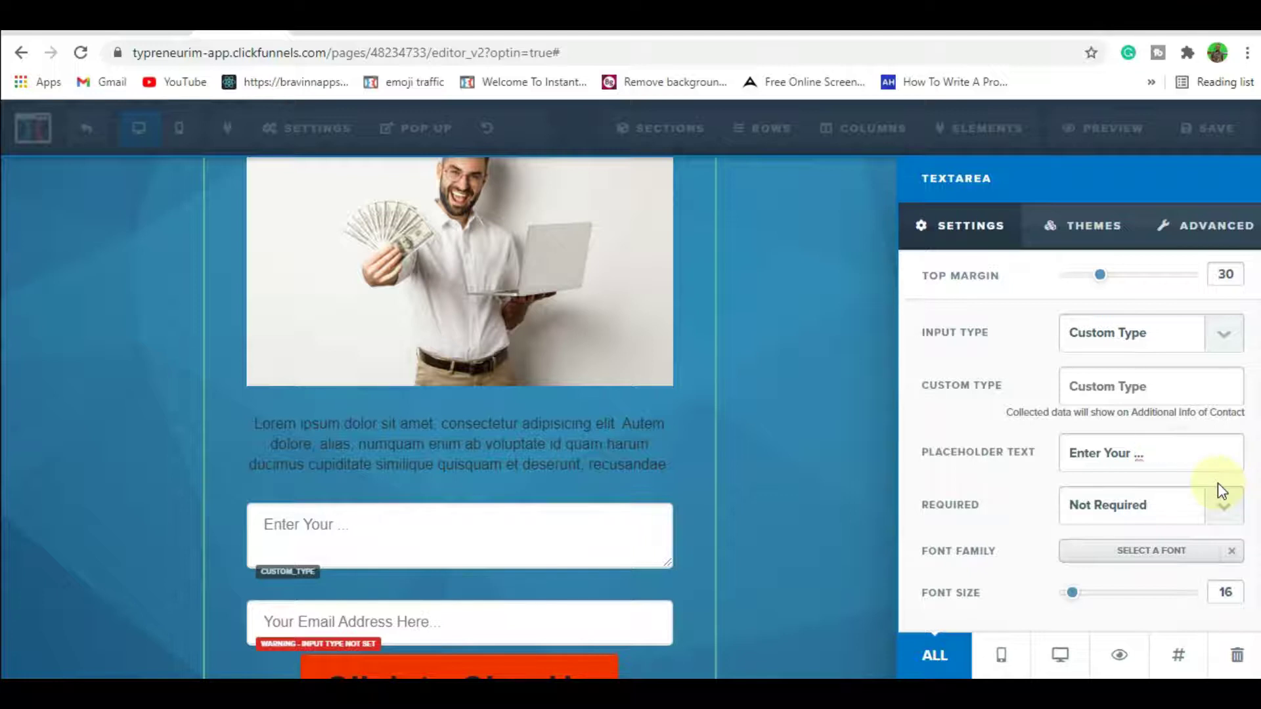
type("Name Here")
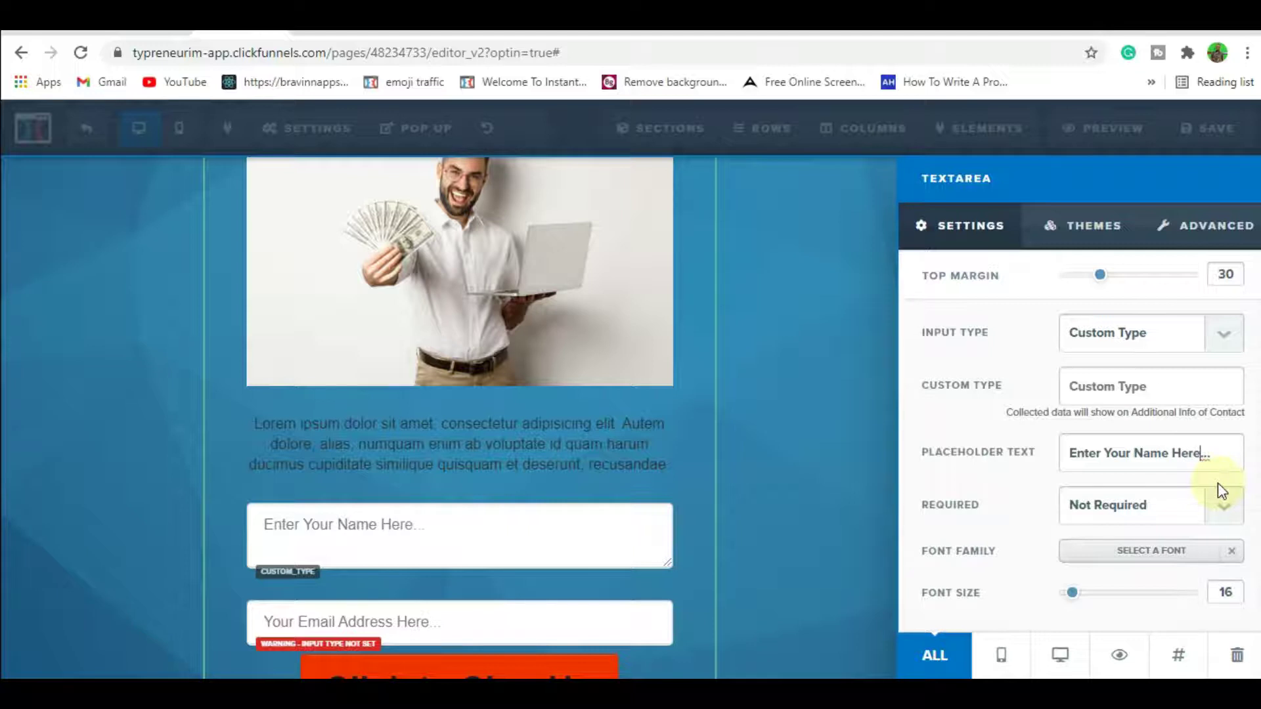
Check the text area's required options and set its font size to 14.
left_click(1229, 514)
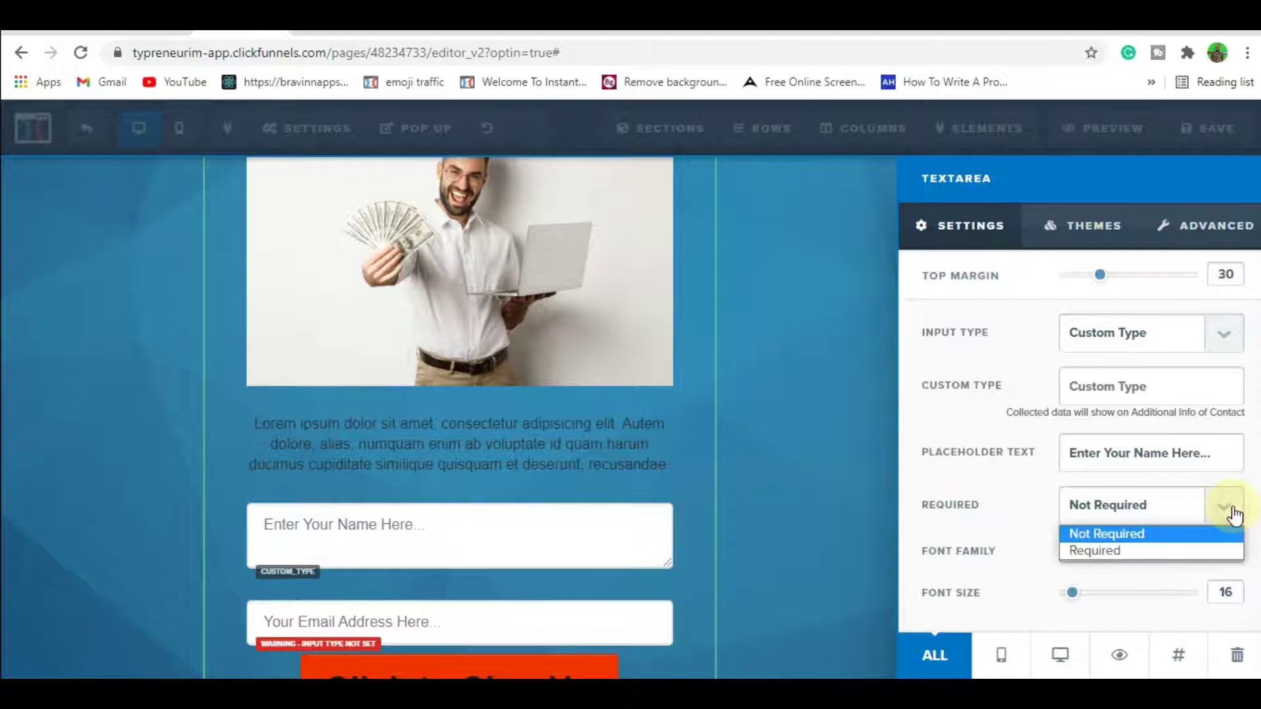
left_click(1234, 517)
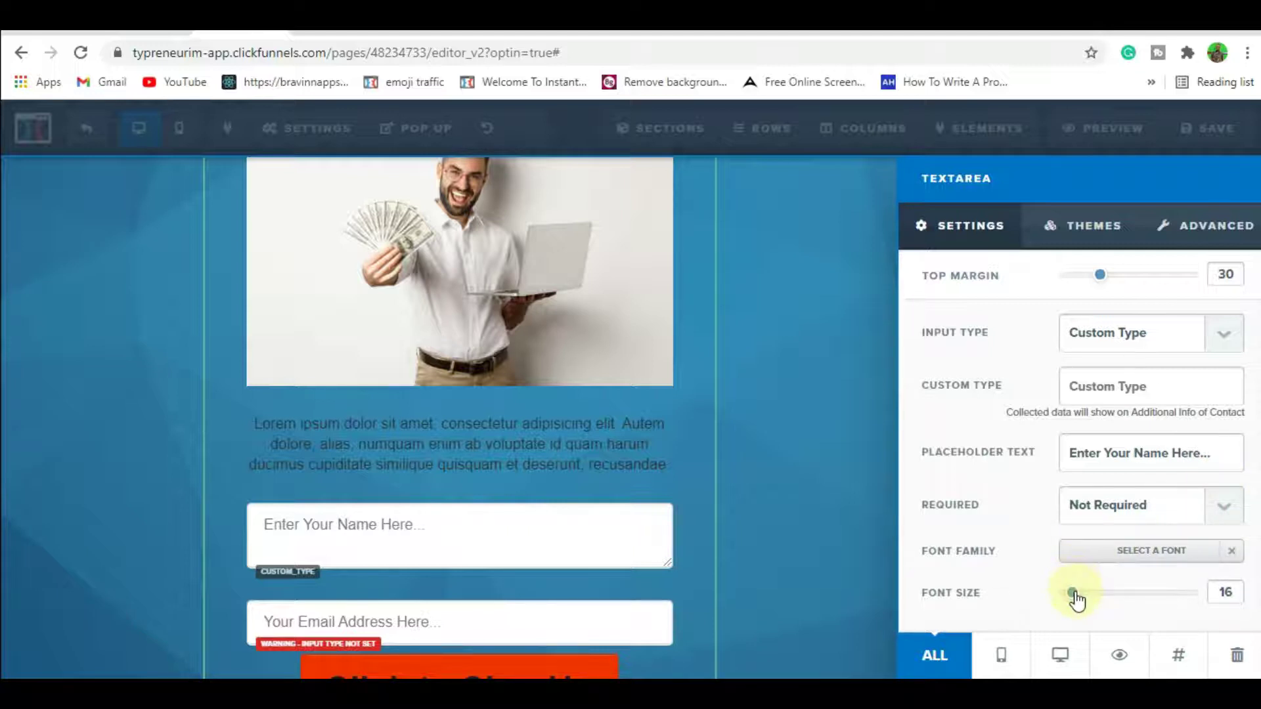
mouse_move(1073, 592)
left_mouse_down()
mouse_move(1088, 598)
mouse_move(1076, 597)
left_mouse_up()
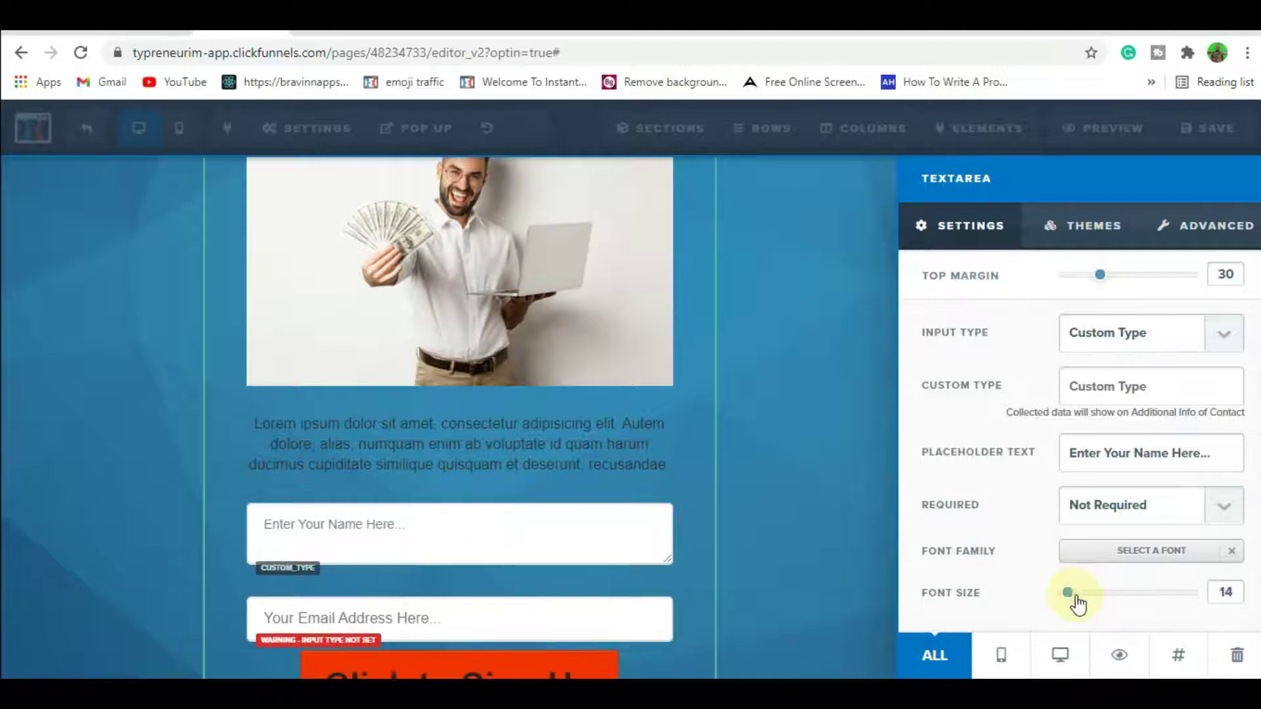
Close the text area settings and look over the call-to-action section from its headline down to the sign-up button.
left_click(834, 524)
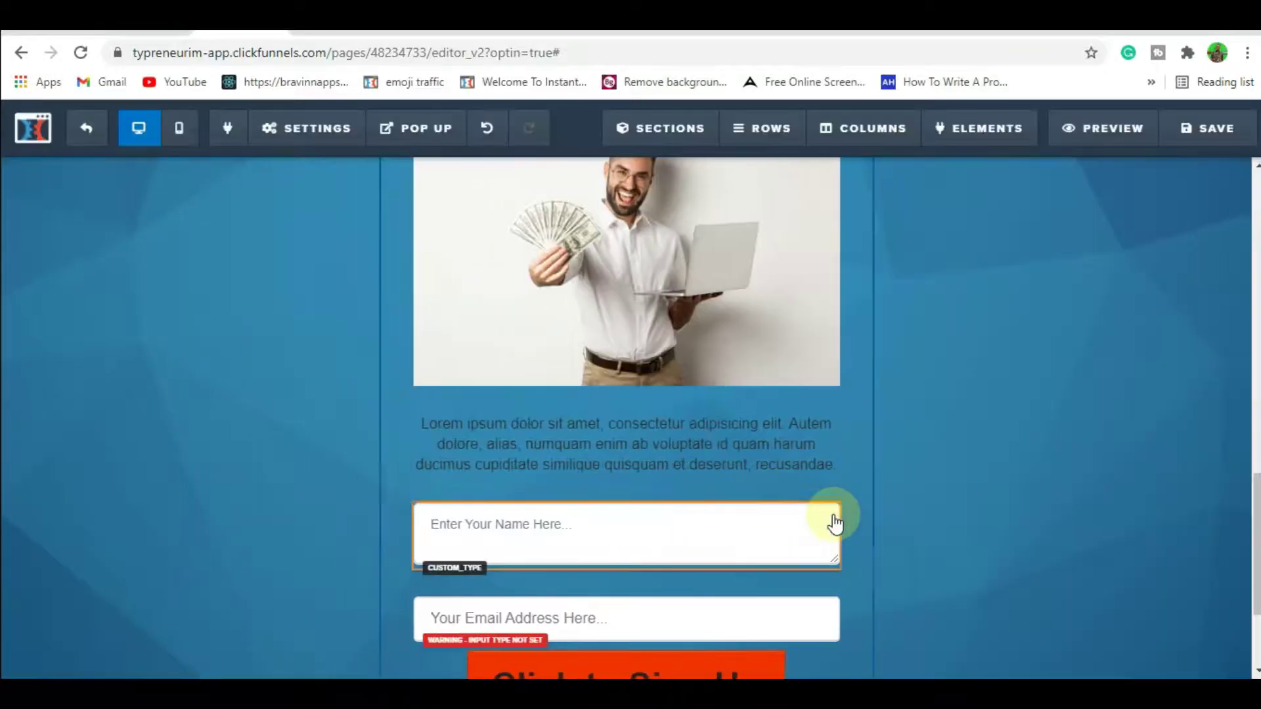
scroll(1253, 503, "up", 4)
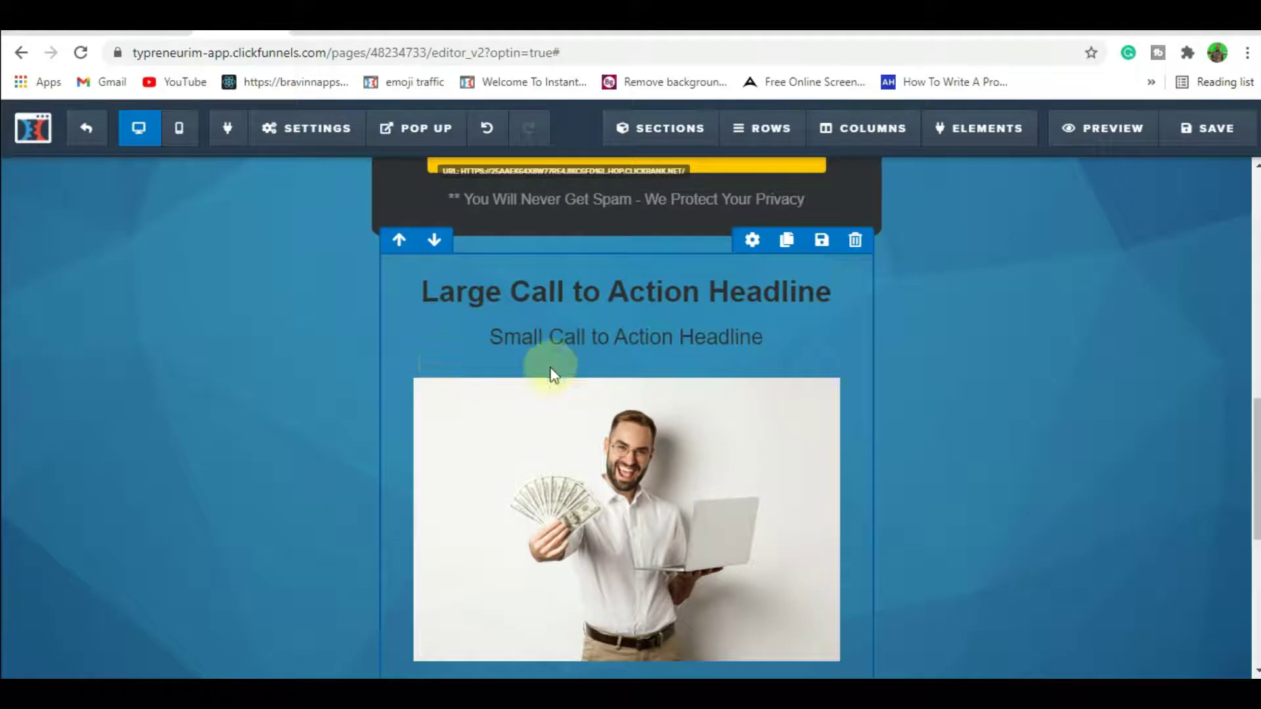
left_click_drag(1258, 465, 1256, 578)
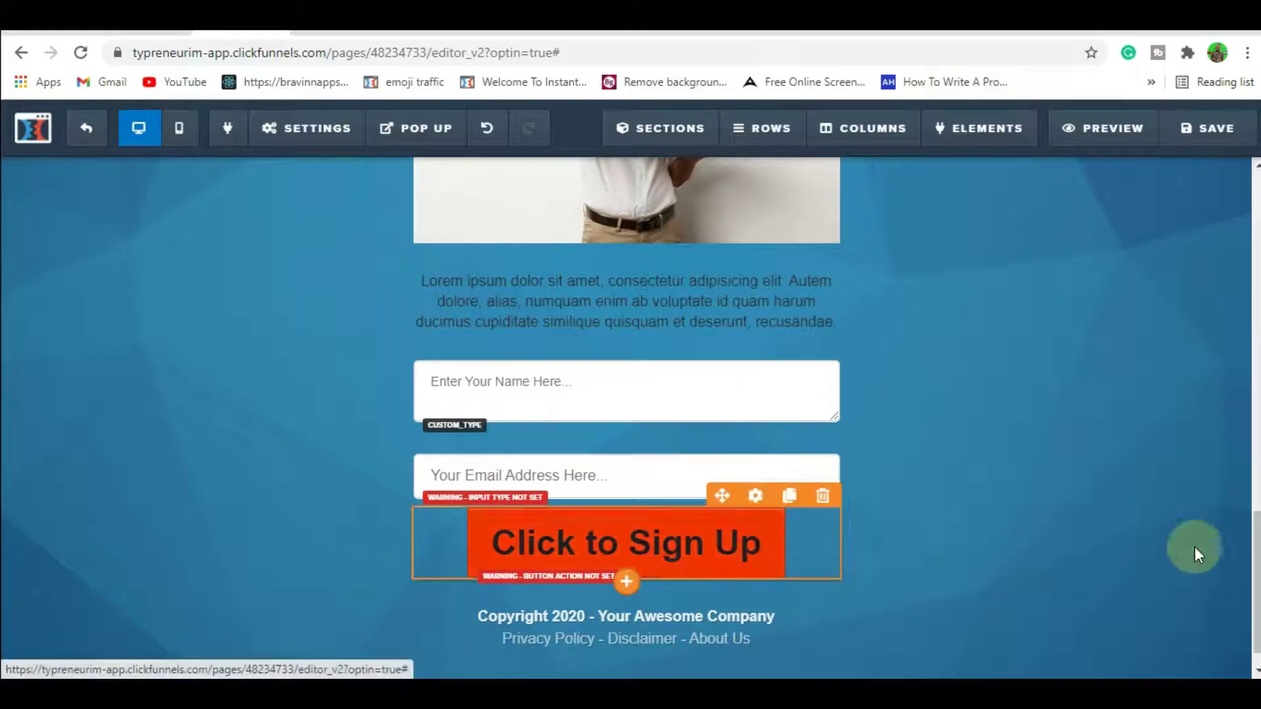
left_click_drag(1257, 569, 1258, 438)
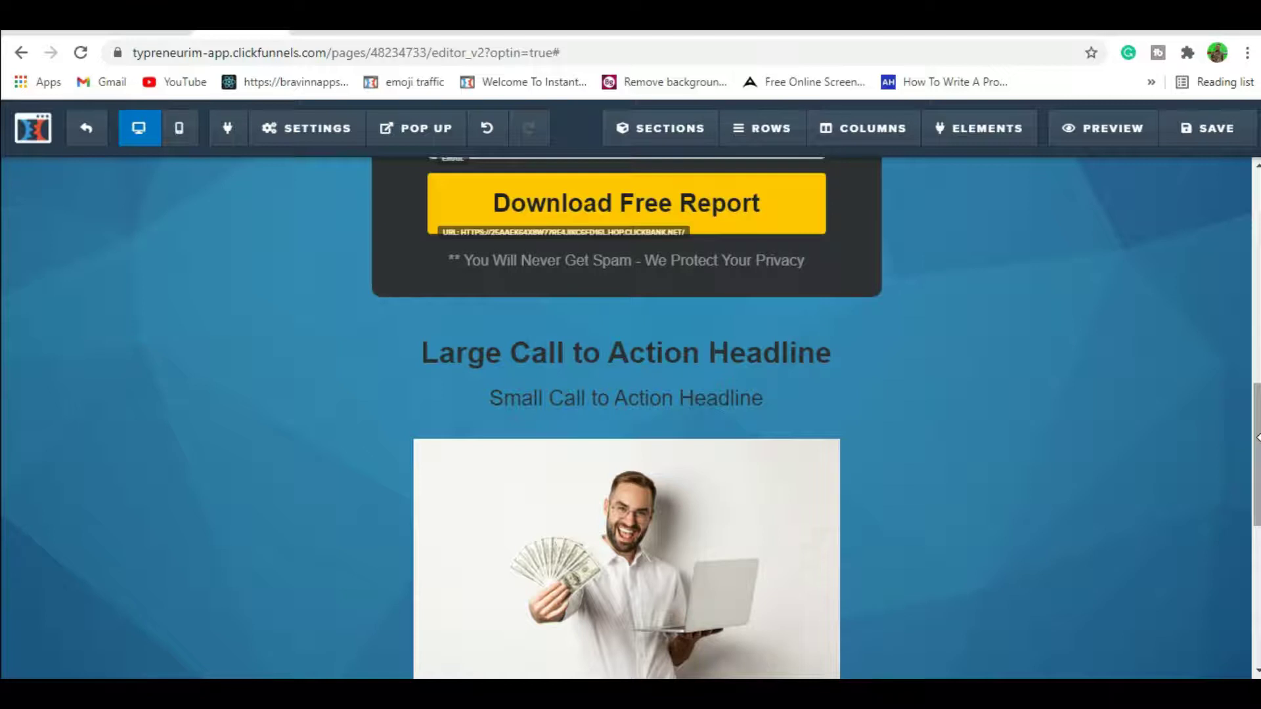
left_click(1258, 438)
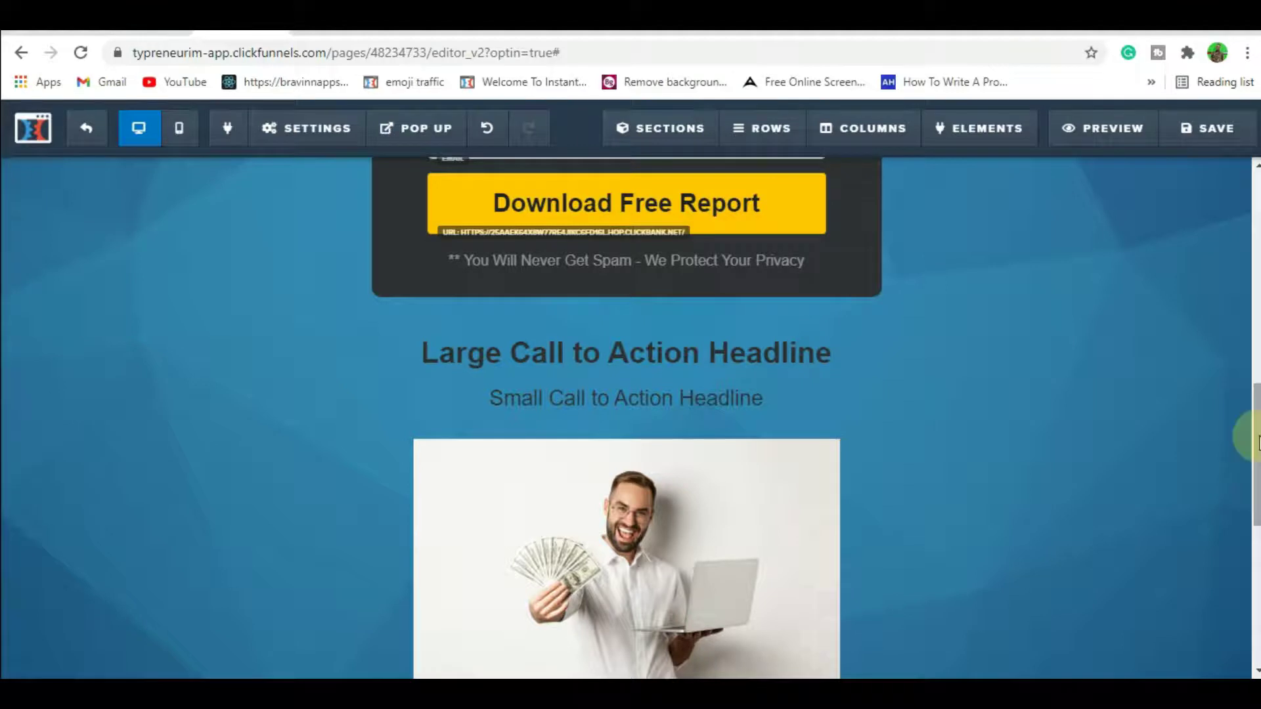
mouse_move(1259, 439)
left_mouse_down()
mouse_move(1257, 493)
mouse_move(1258, 451)
left_mouse_up()
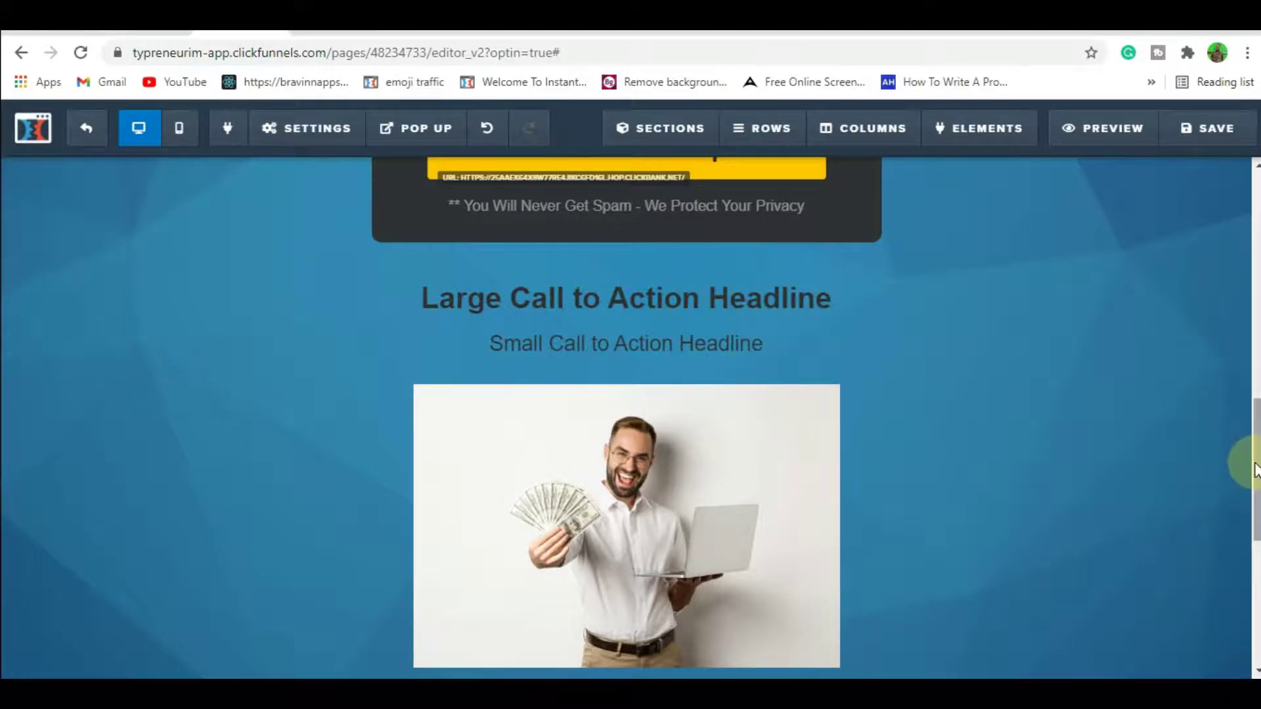
left_click_drag(1255, 469, 1255, 580)
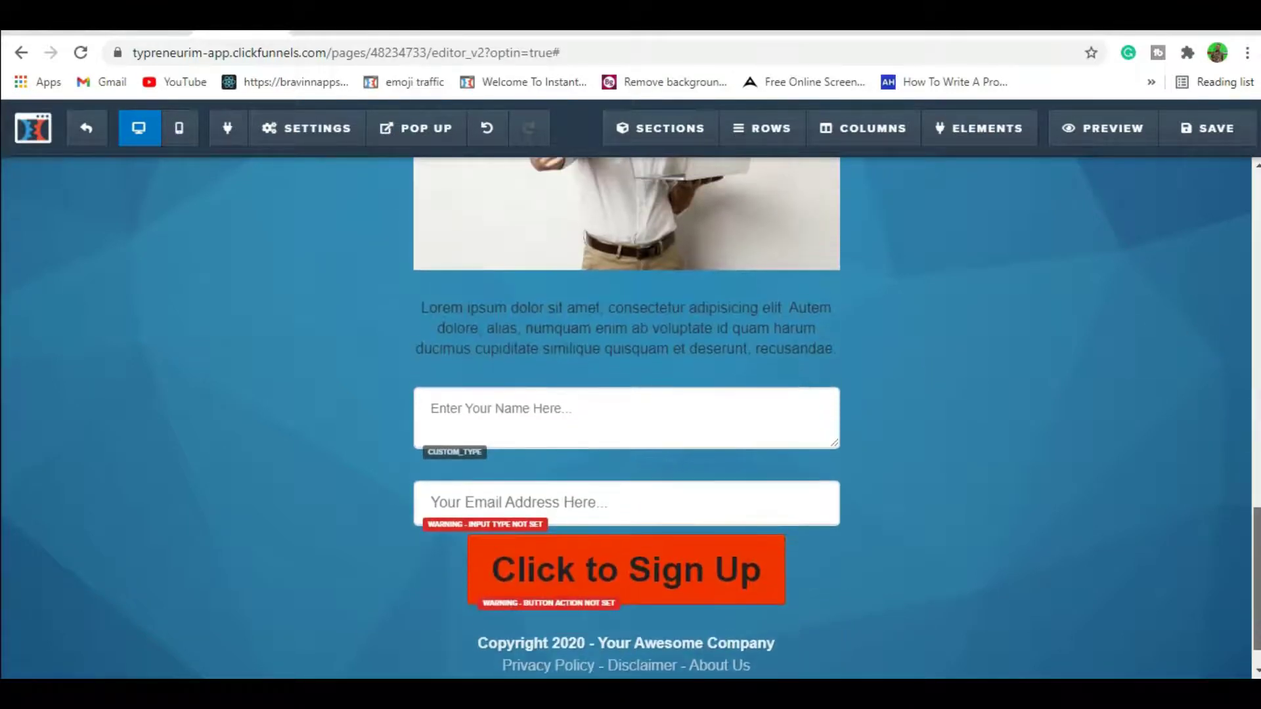
Try the Pill, Flat and Light Green themes on the Click to Sign Up button and settle on the Light Red Button theme.
mouse_move(787, 578)
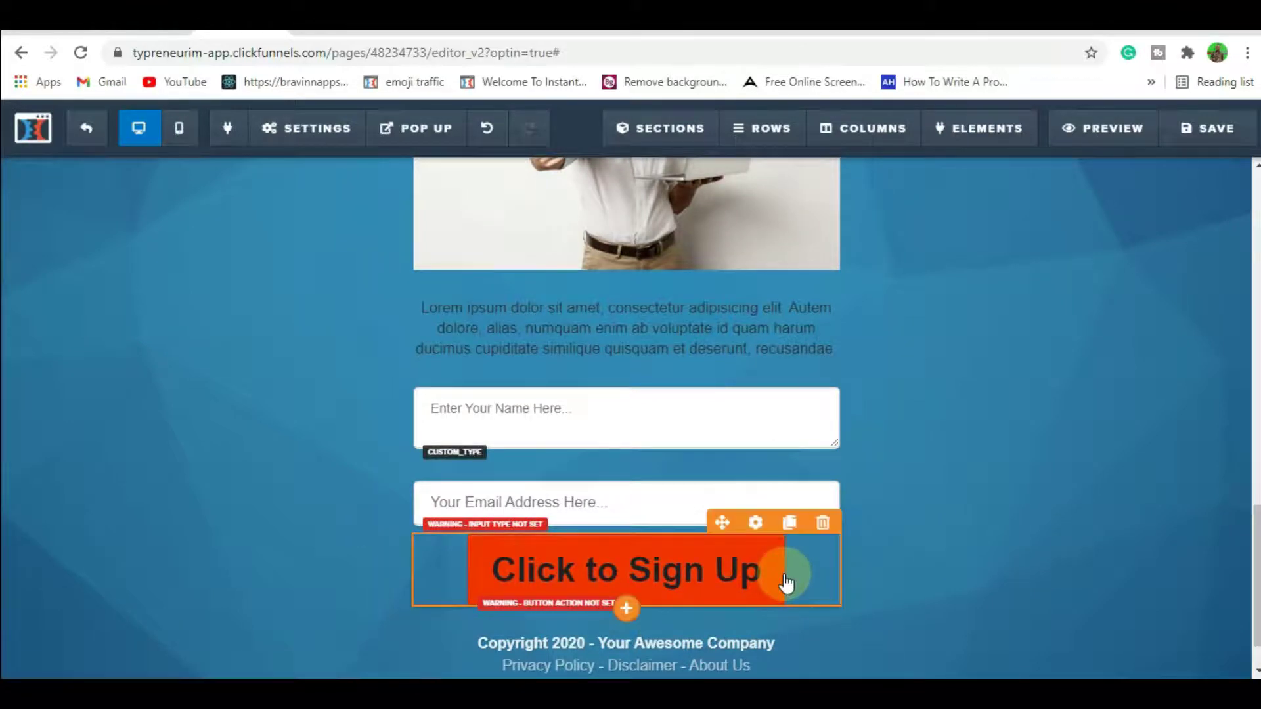
left_click(754, 524)
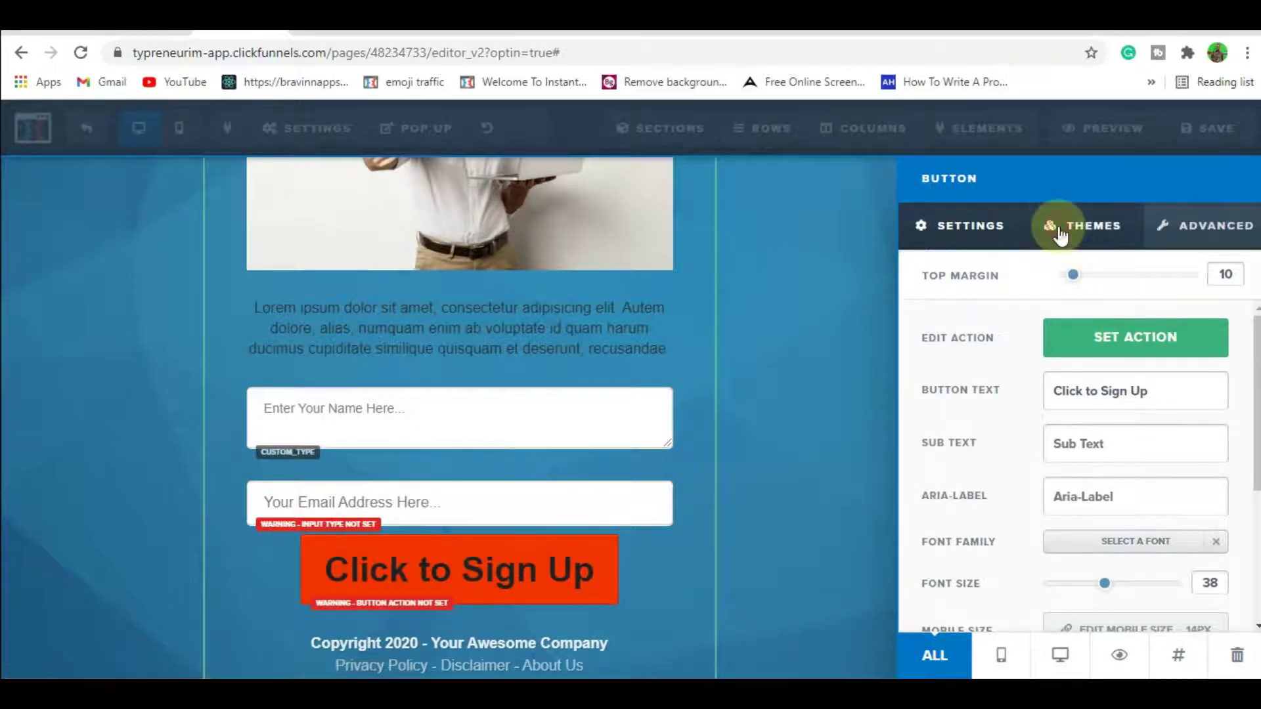
left_click(1059, 232)
left_click(1075, 345)
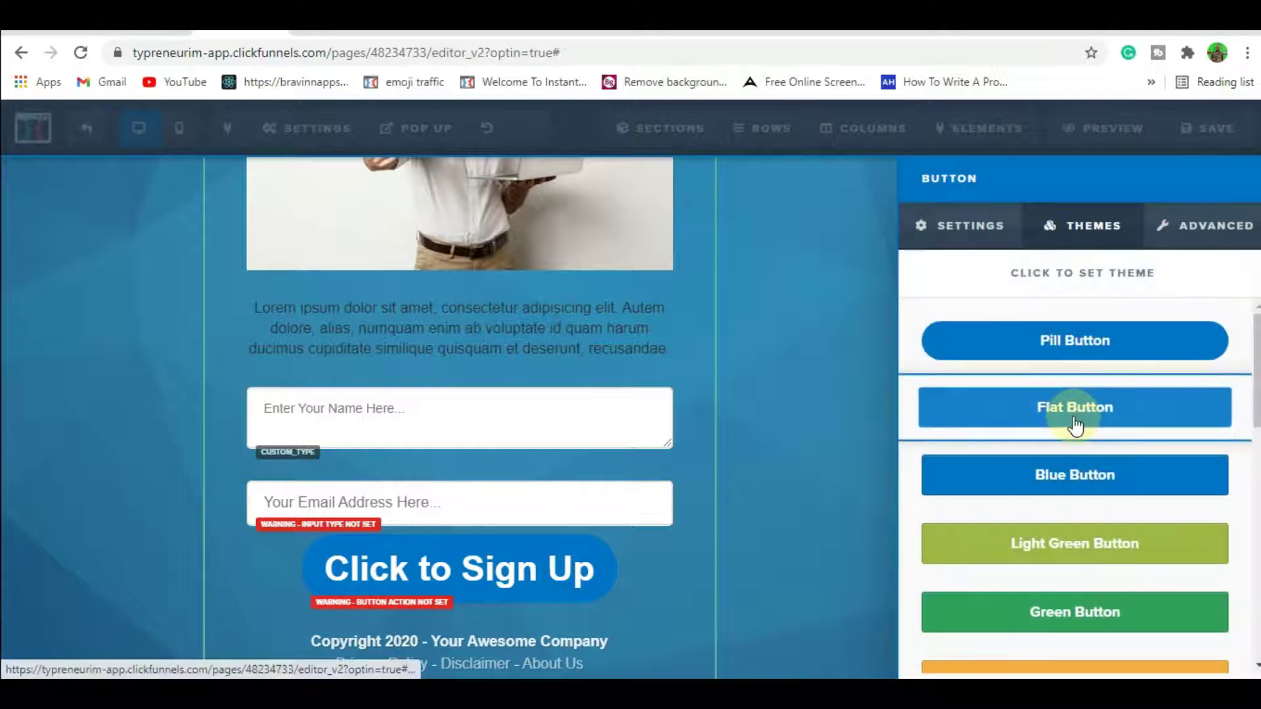
left_click(1073, 410)
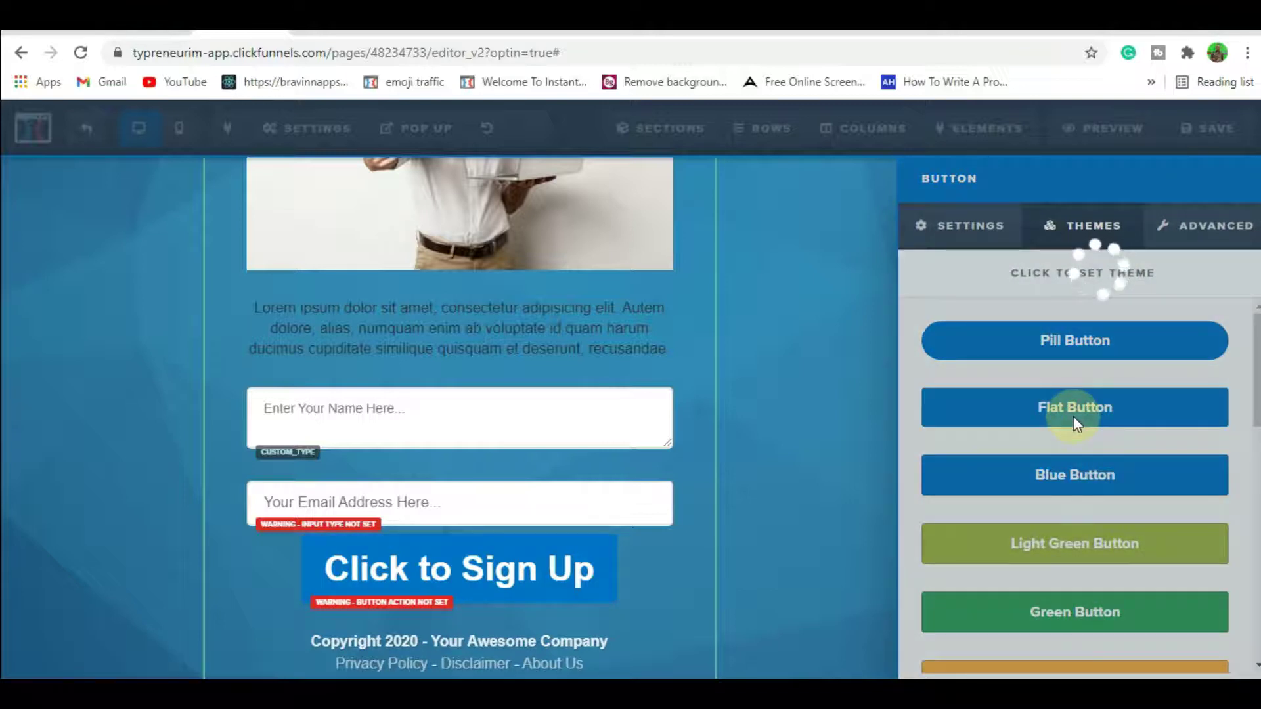
left_click(1059, 560)
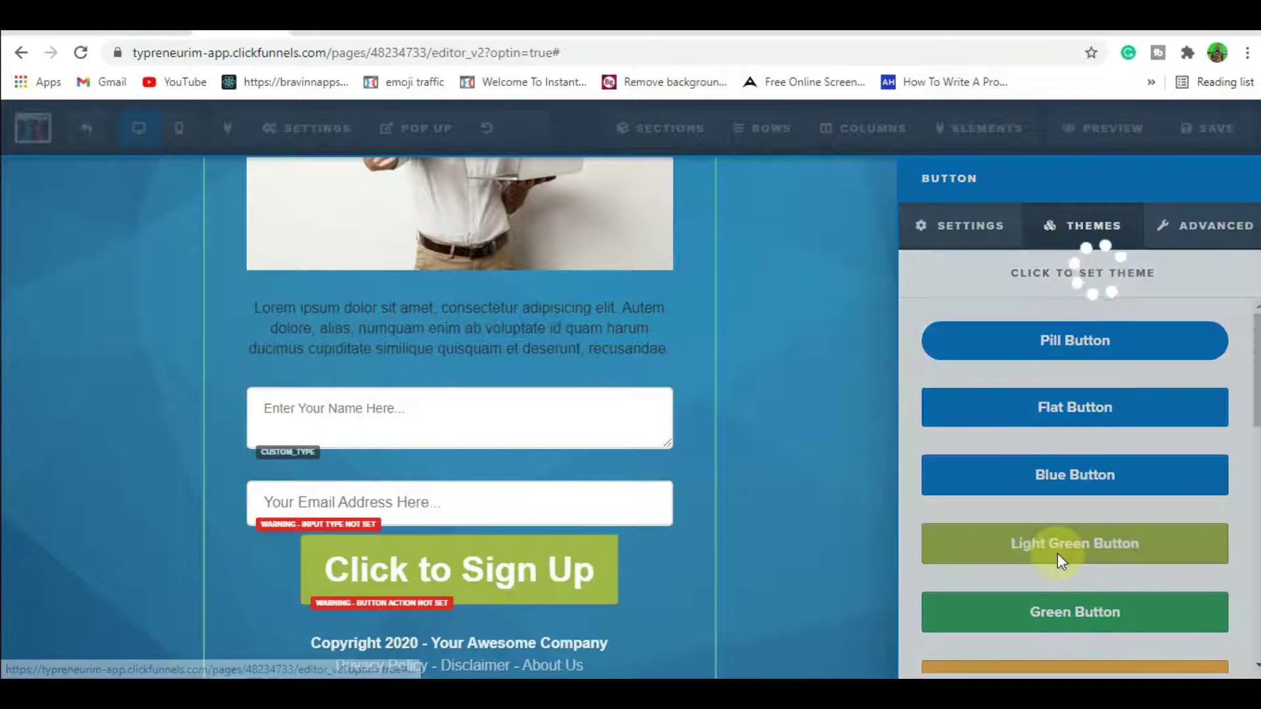
left_click_drag(1256, 407, 1257, 497)
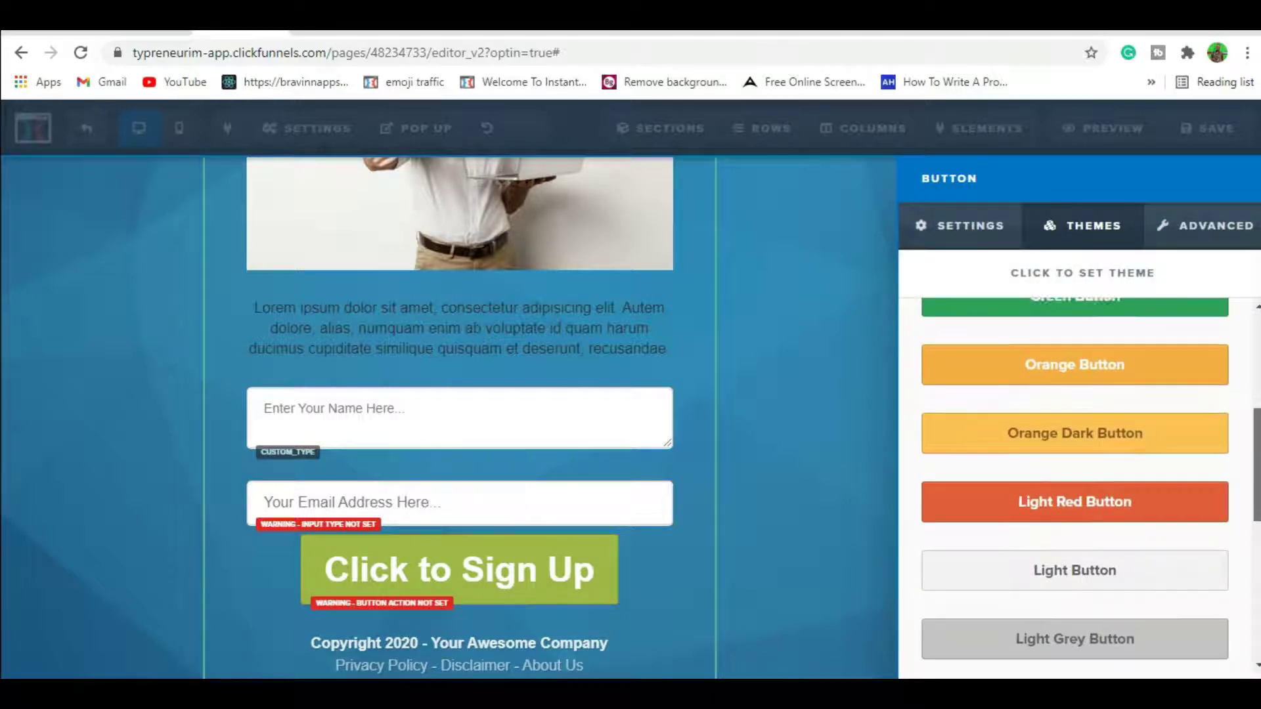
left_click(1181, 501)
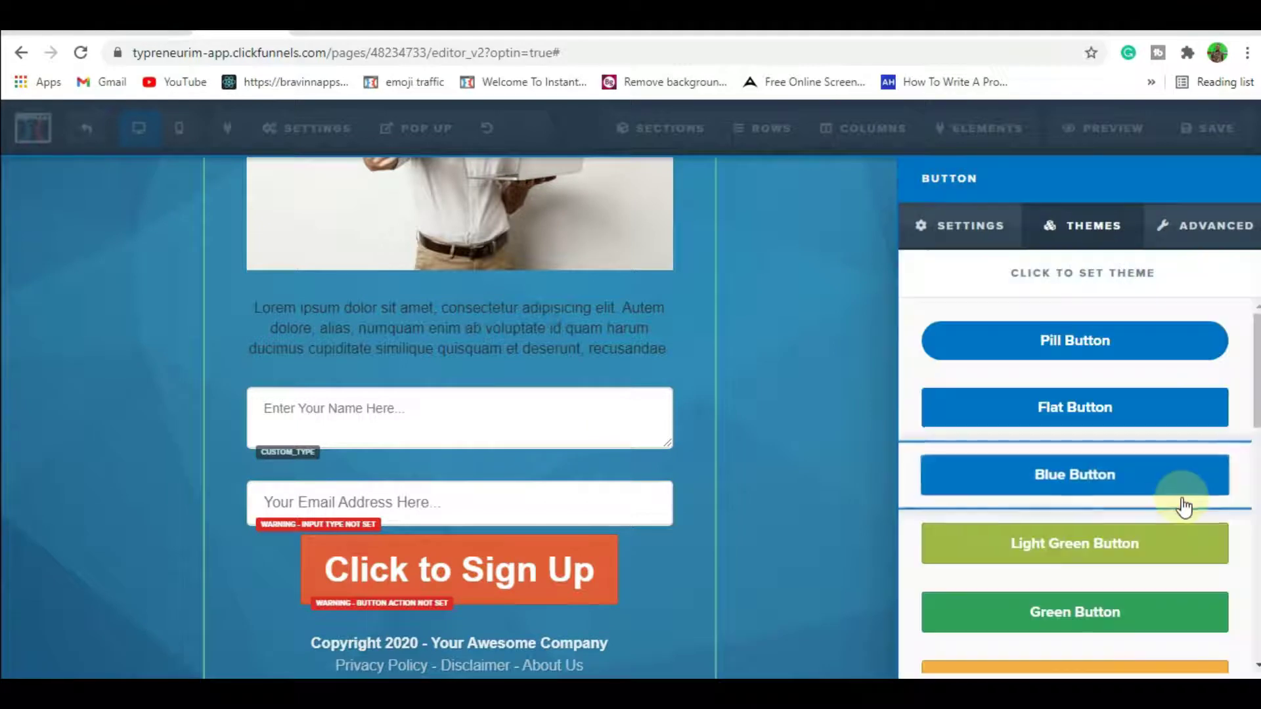
Reduce the Click to Sign Up button's font size to 24, look over its remaining settings and close them.
left_click(973, 223)
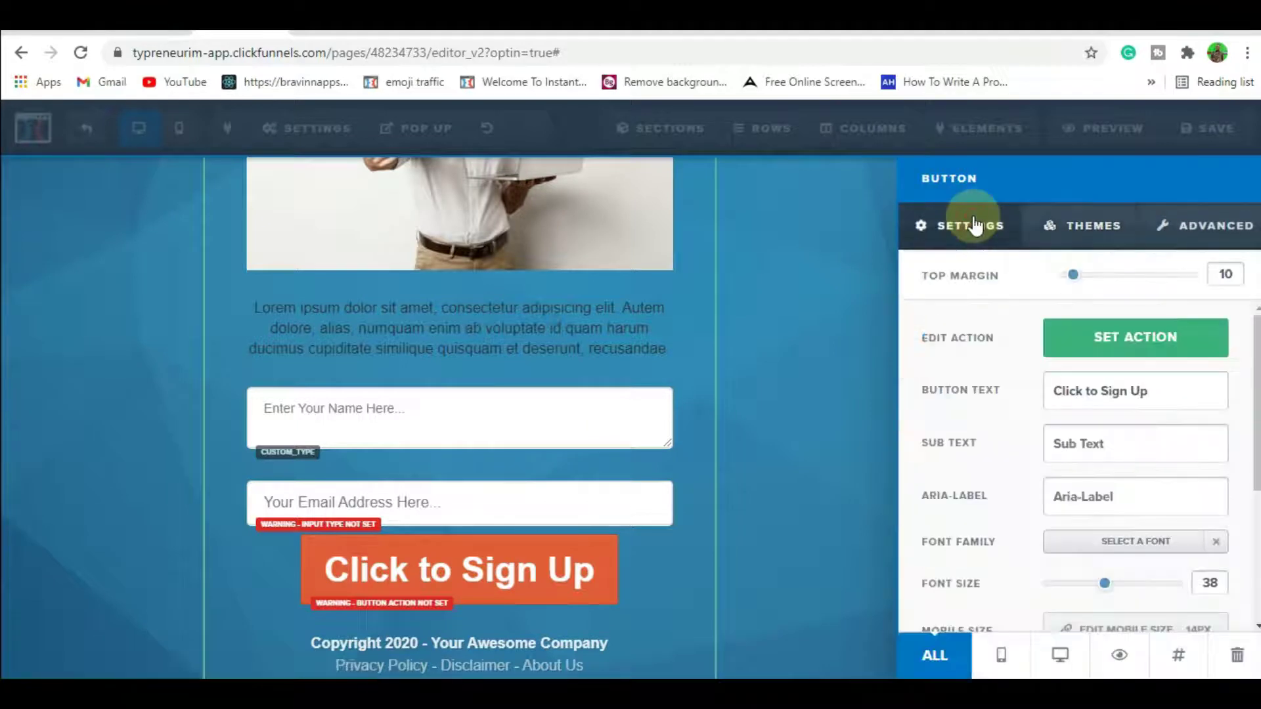
left_click_drag(1107, 585, 1078, 585)
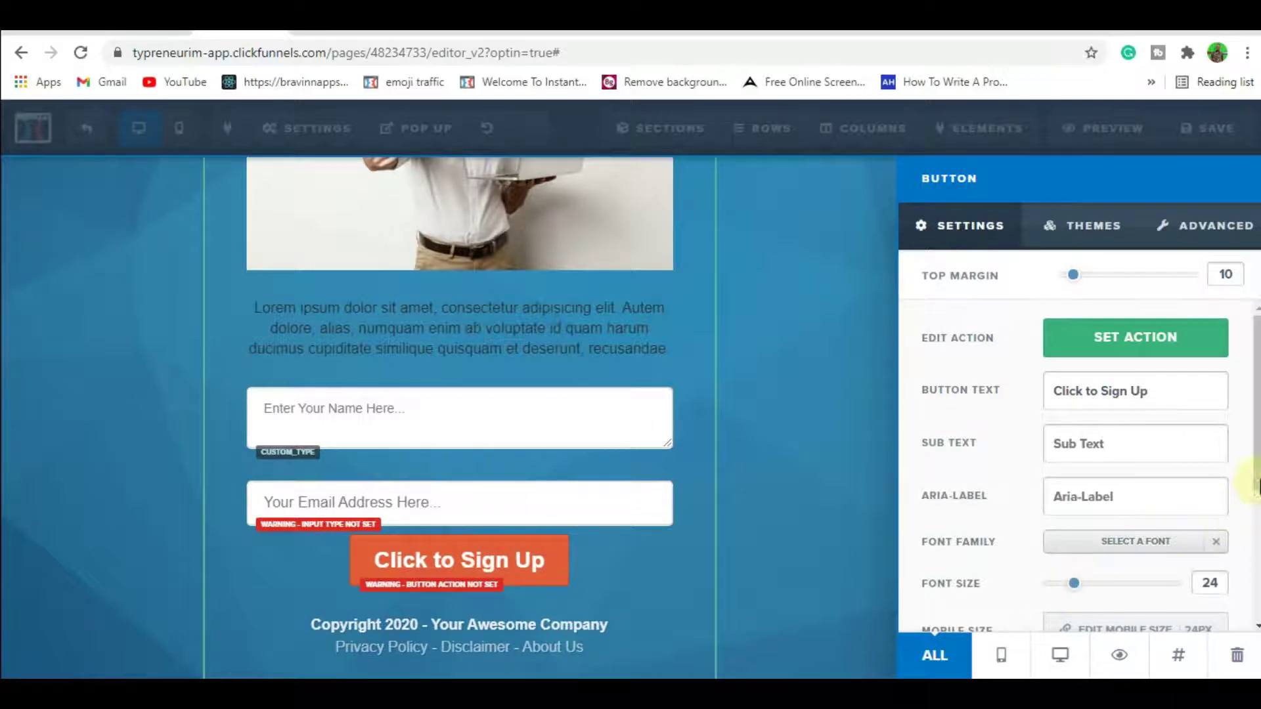
scroll(1254, 460, "down", 1)
scroll(1254, 460, "down", 2)
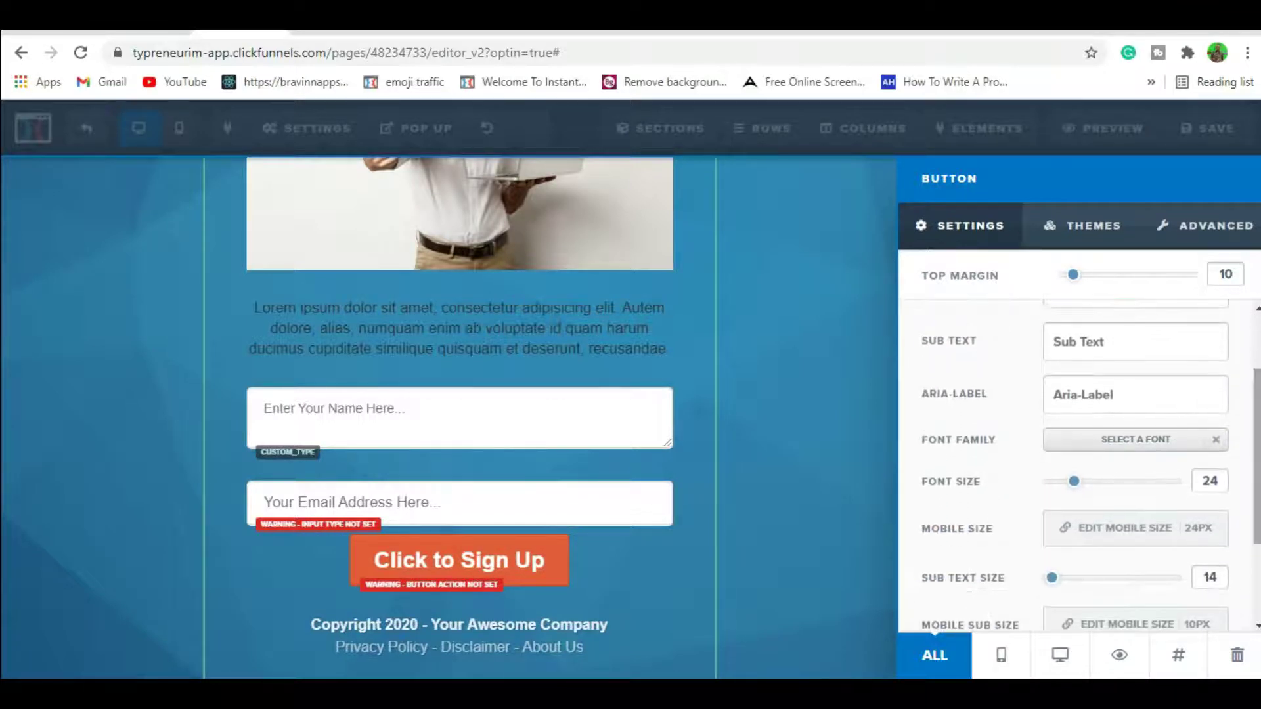
scroll(1254, 460, "down", 4)
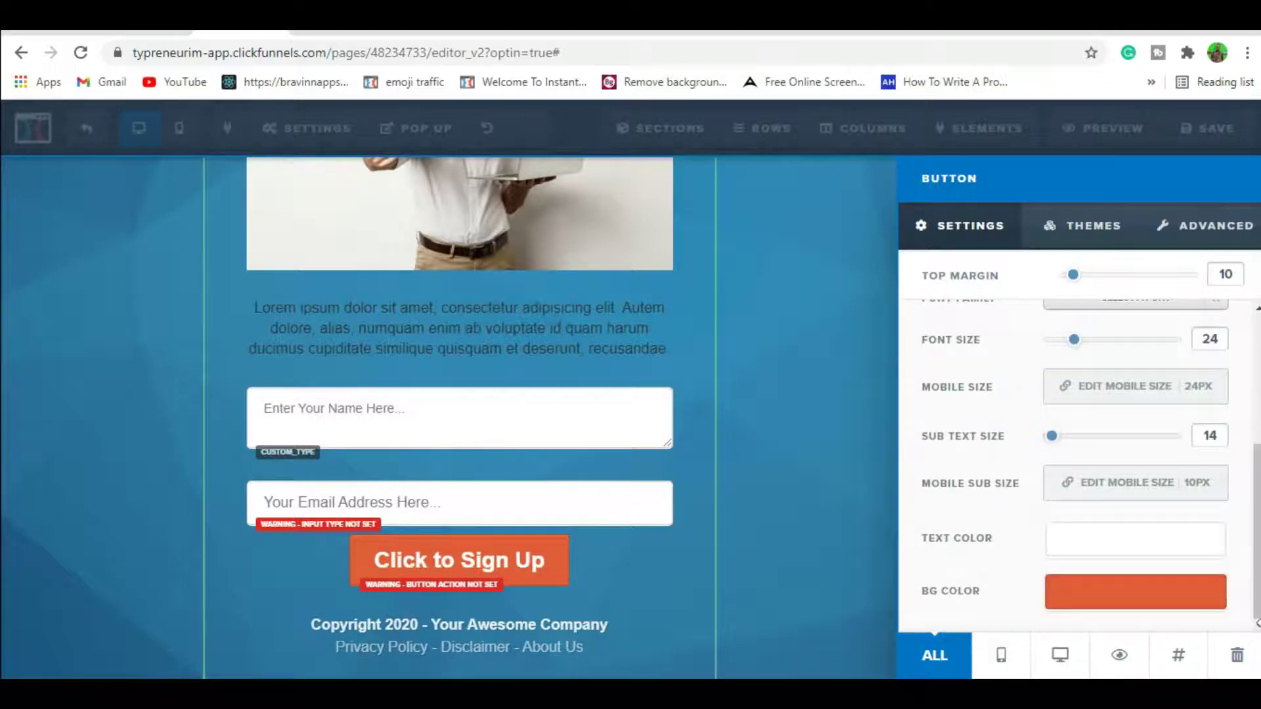
left_click(818, 628)
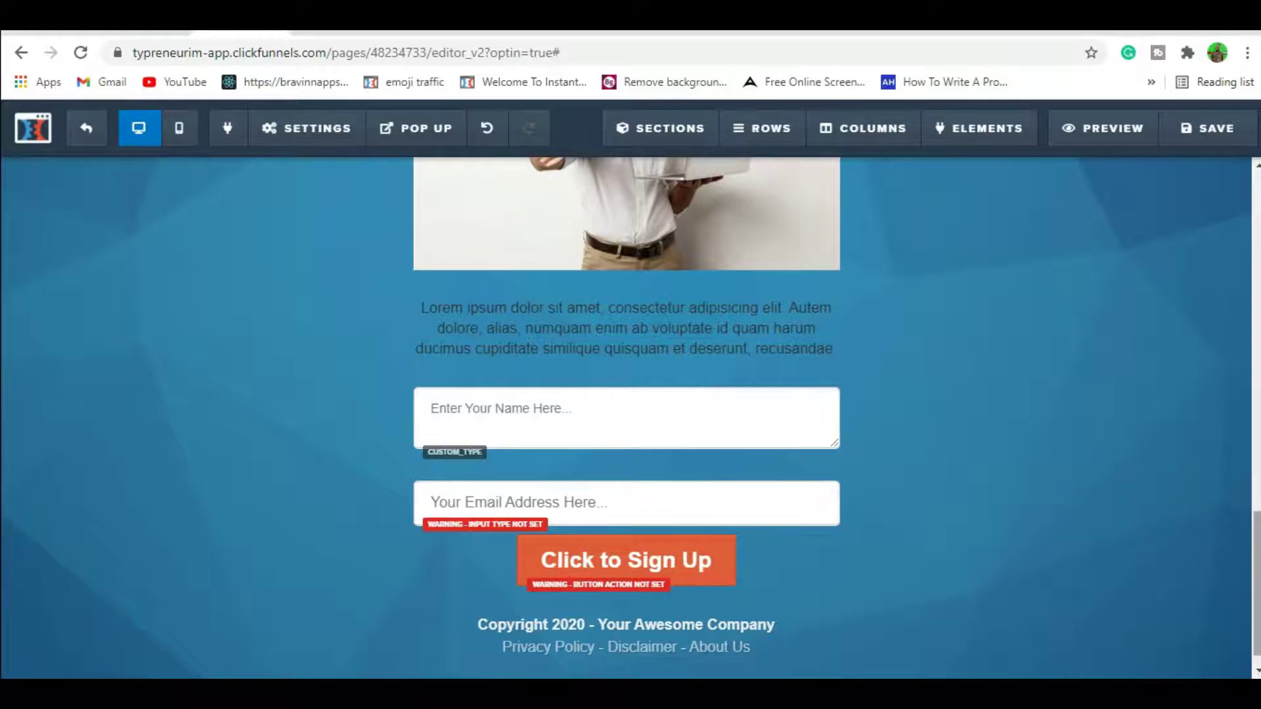
Try Submit Order / Submit Form as the Download Free Report button's action, settle on Go To Next Step In Funnel and close the settings.
scroll(1136, 314, "up", 10)
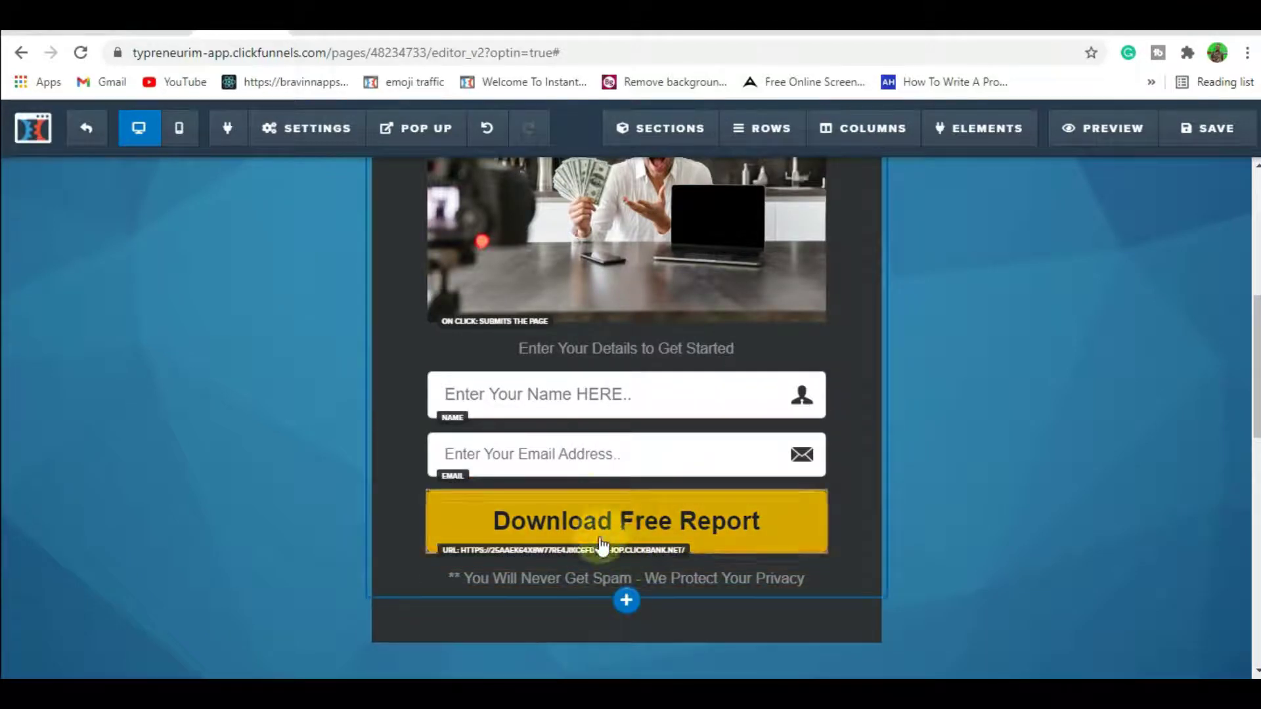
mouse_move(699, 538)
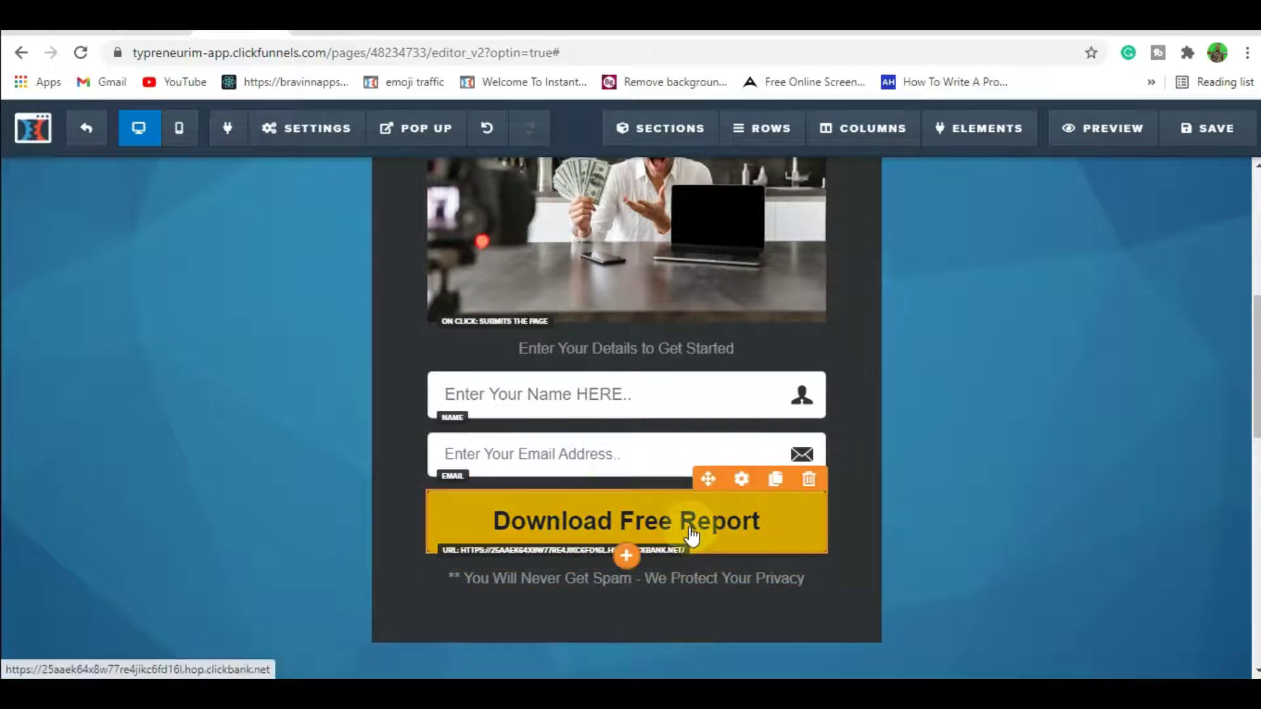
left_click(726, 514)
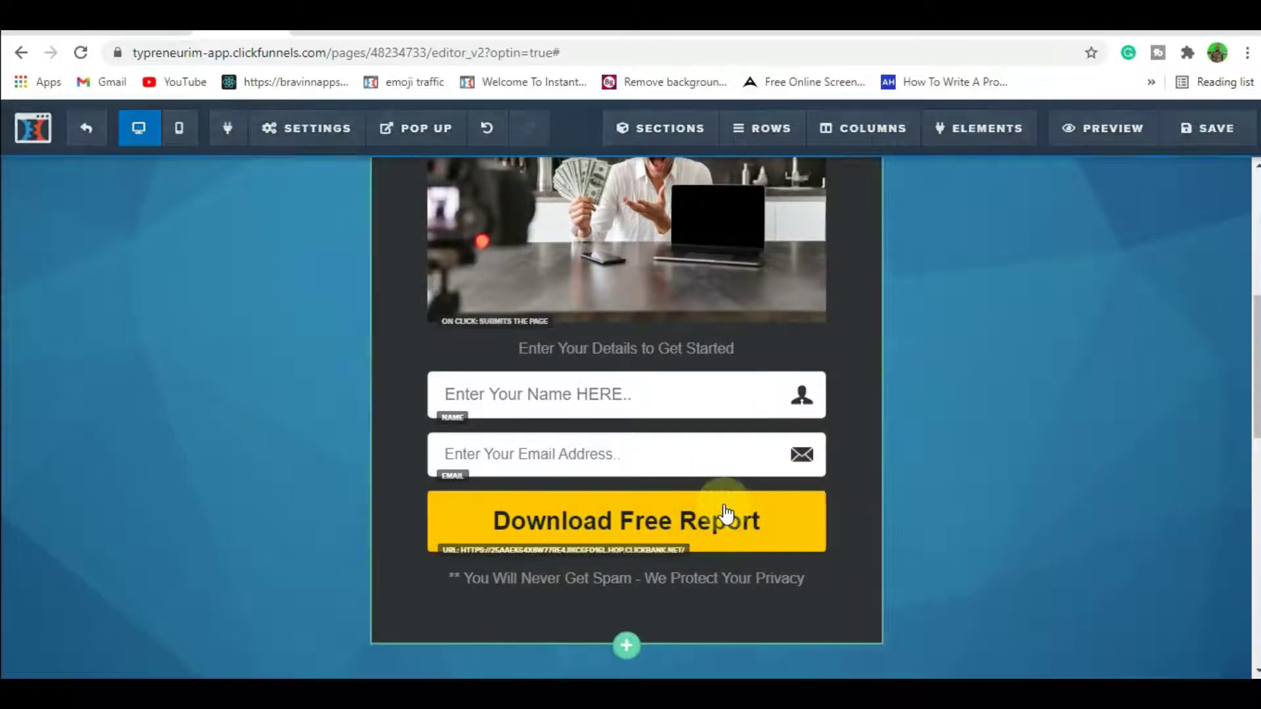
left_click(1127, 353)
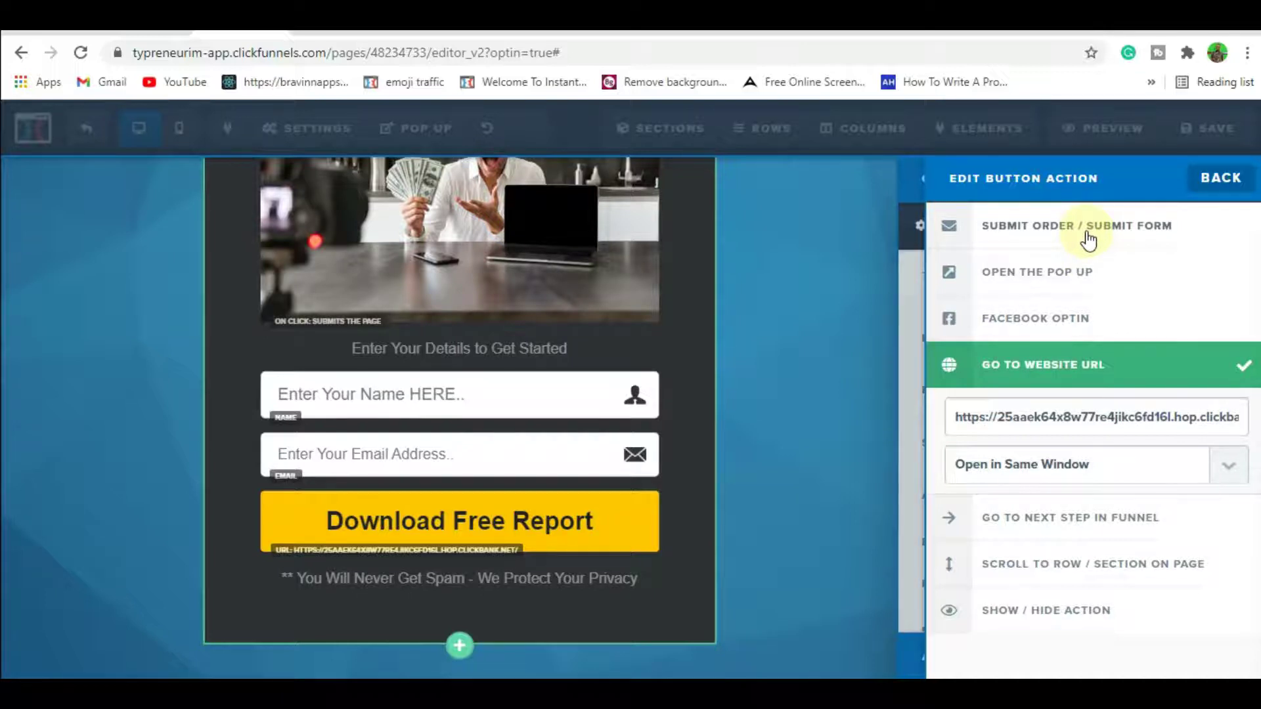
left_click(1088, 241)
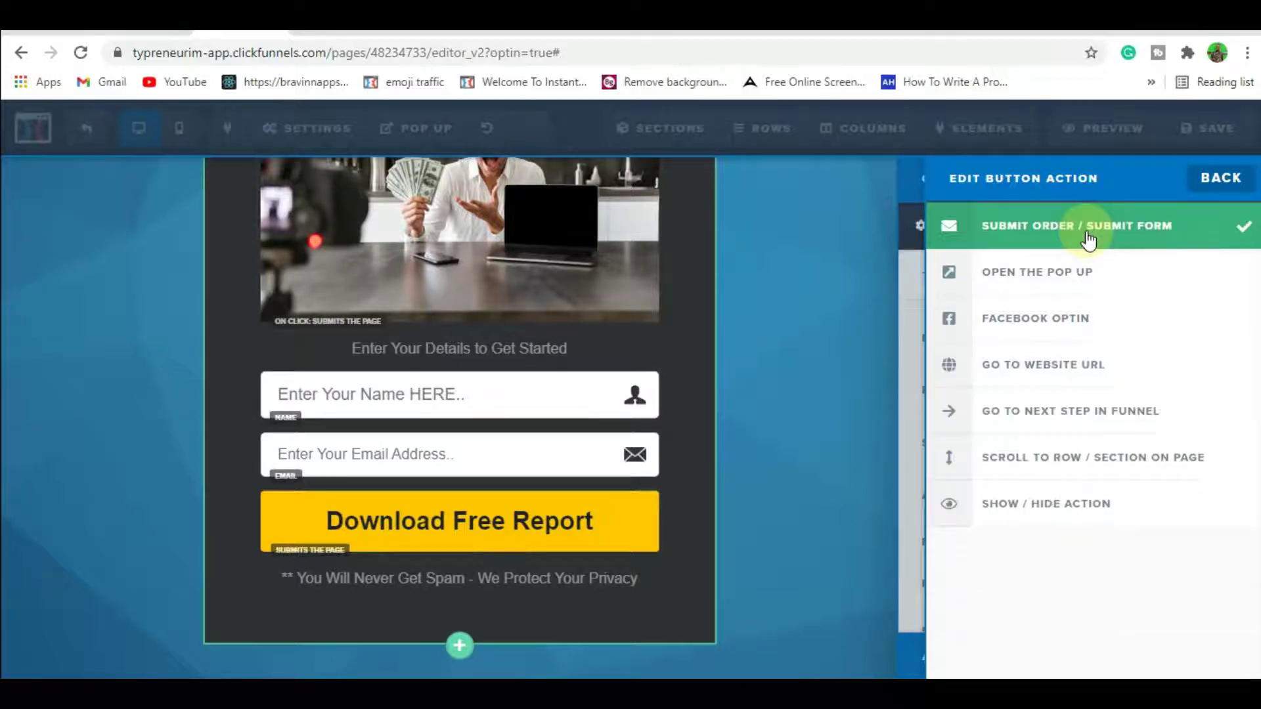
left_click(1047, 421)
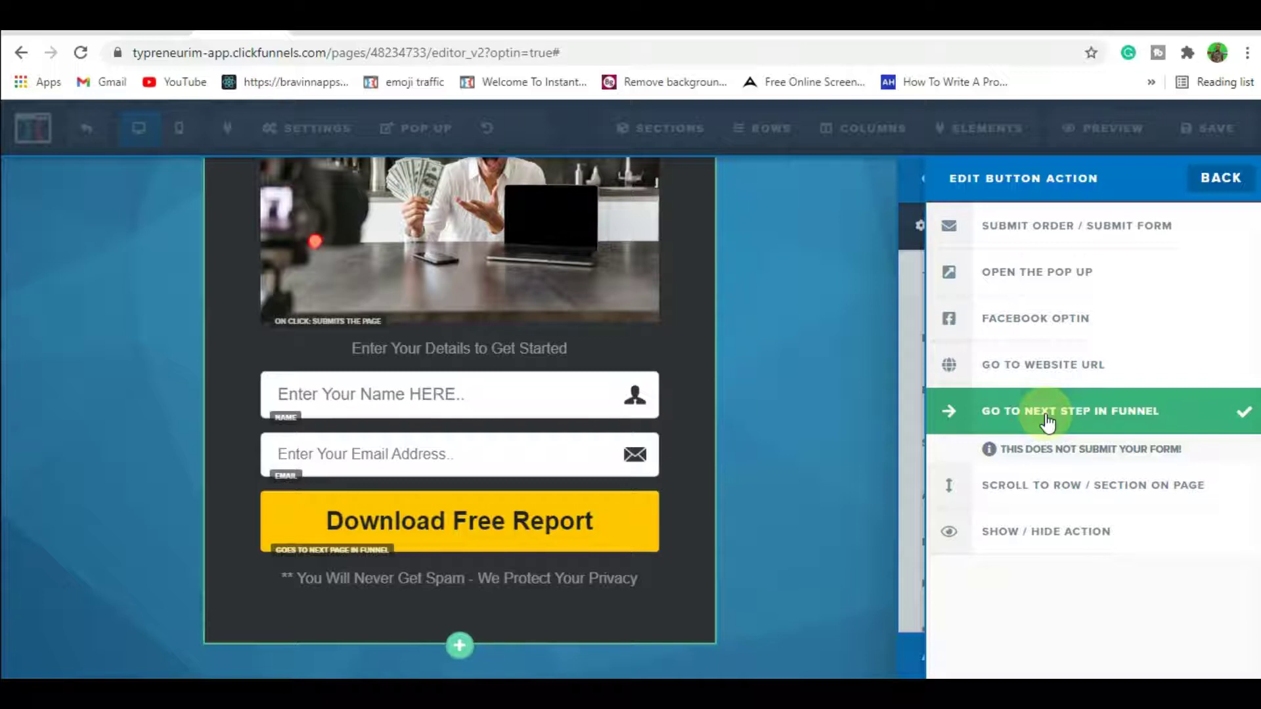
left_click(863, 369)
Replace the page's SEO title with "Affiliate Marketing Training" and look over the description, keywords, author and SEO preview.
mouse_move(299, 135)
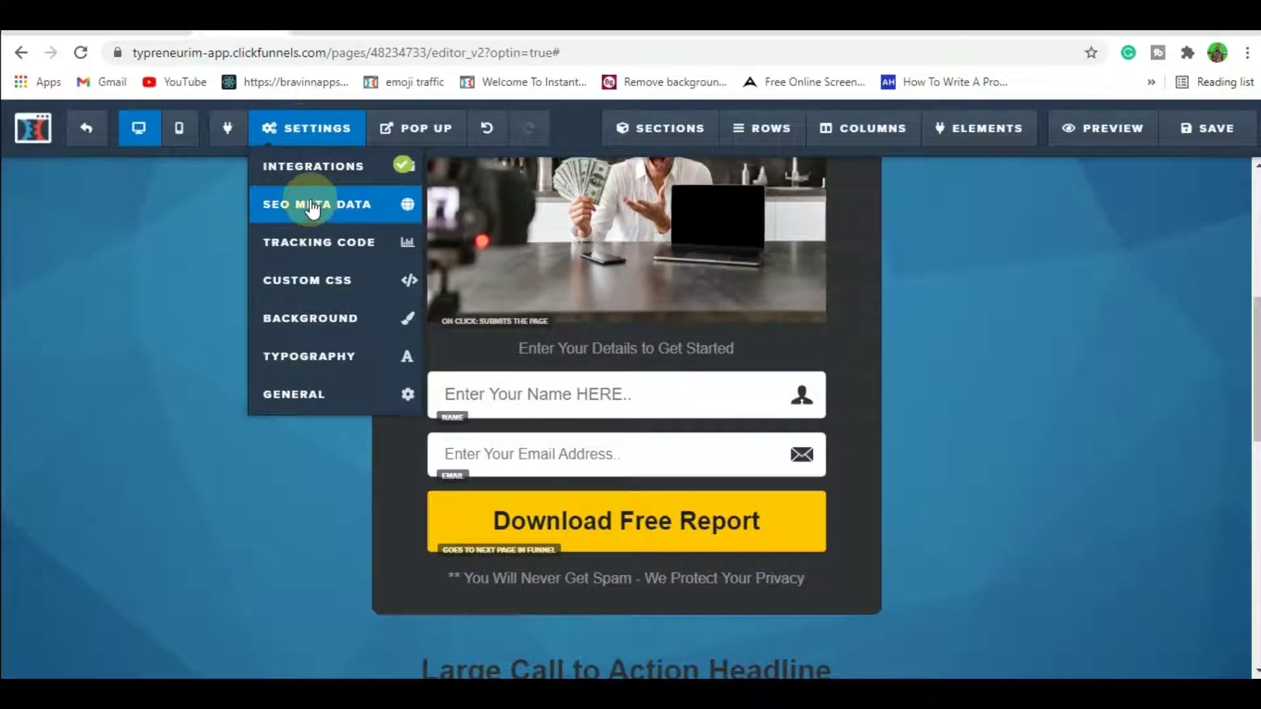
left_click(313, 208)
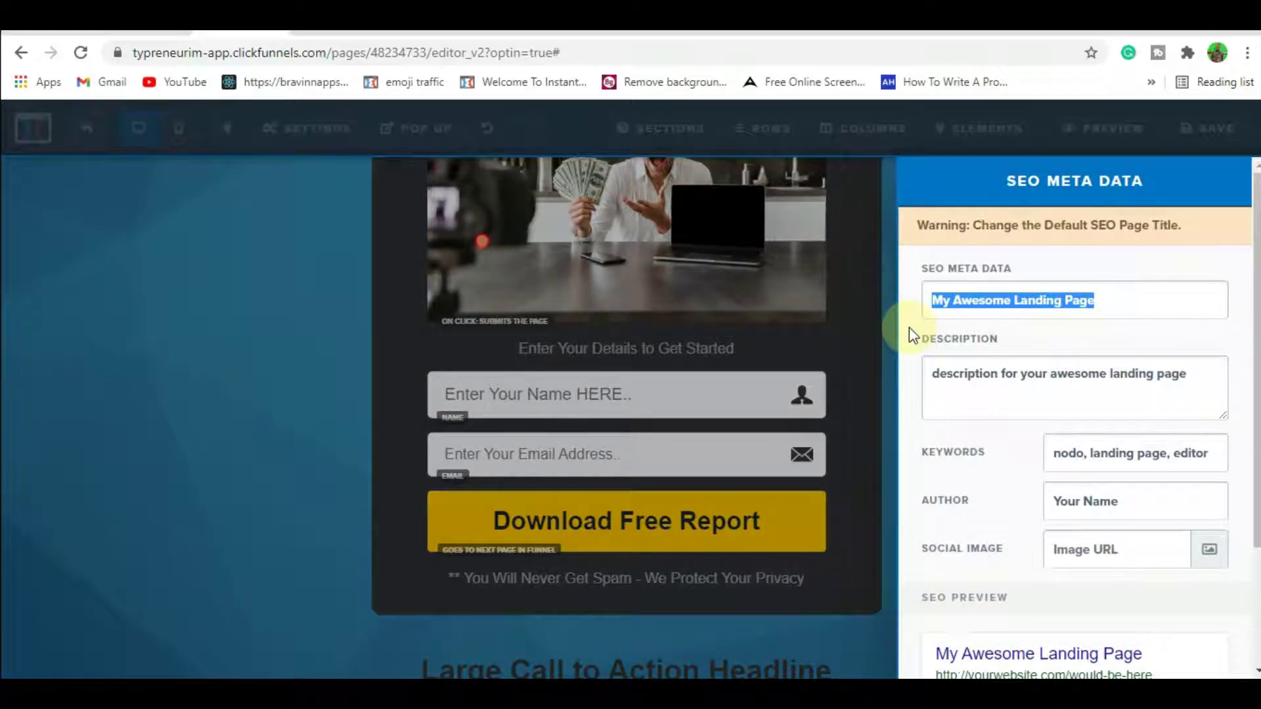
key("BackSpace")
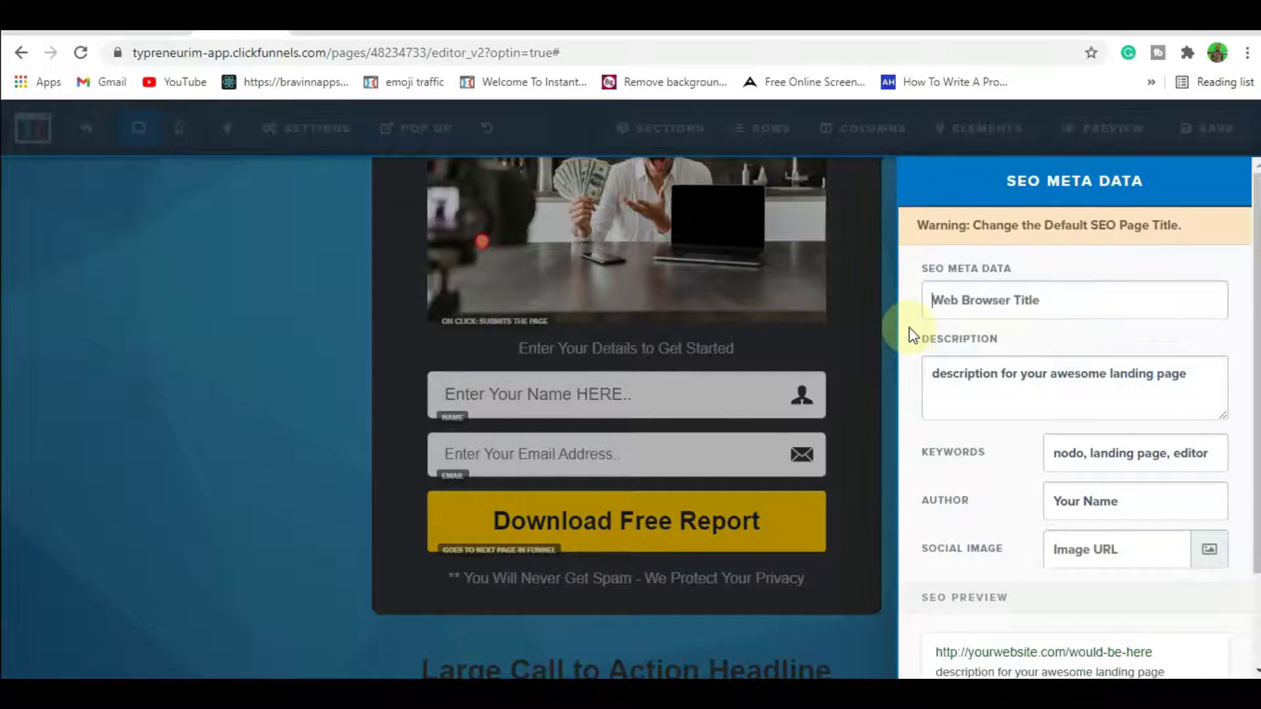
type("Affi")
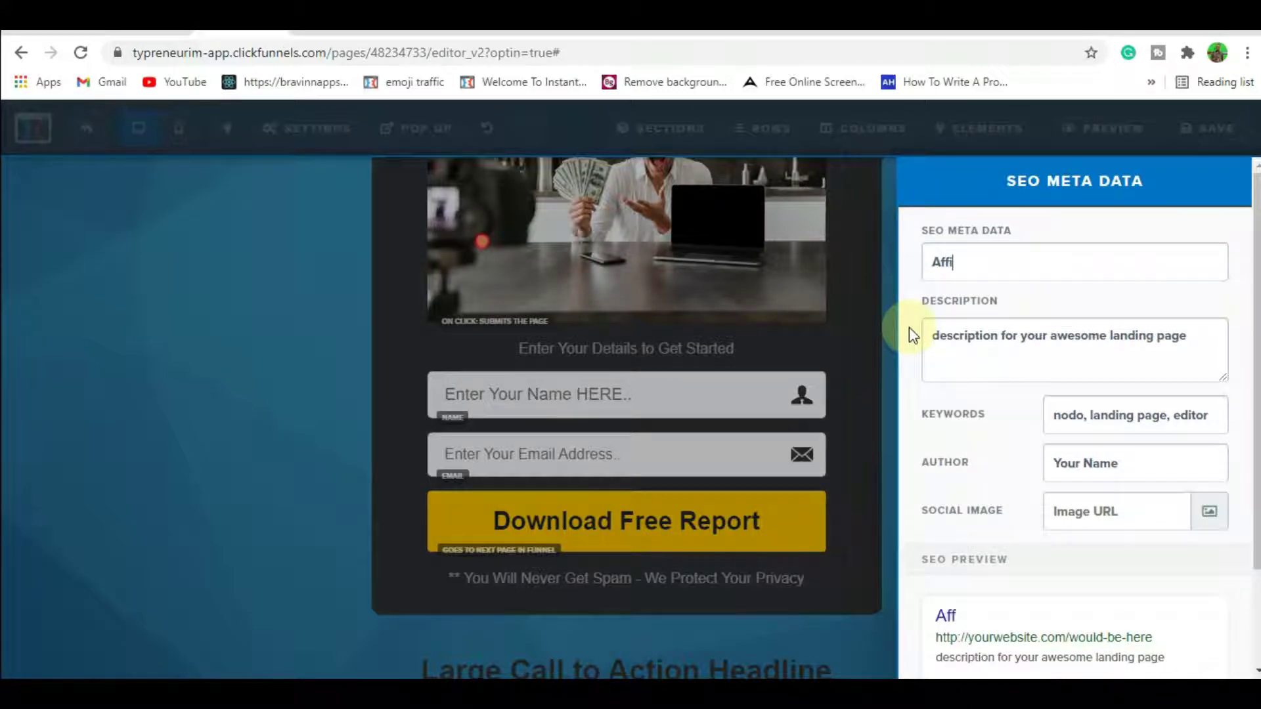
type("liate Market")
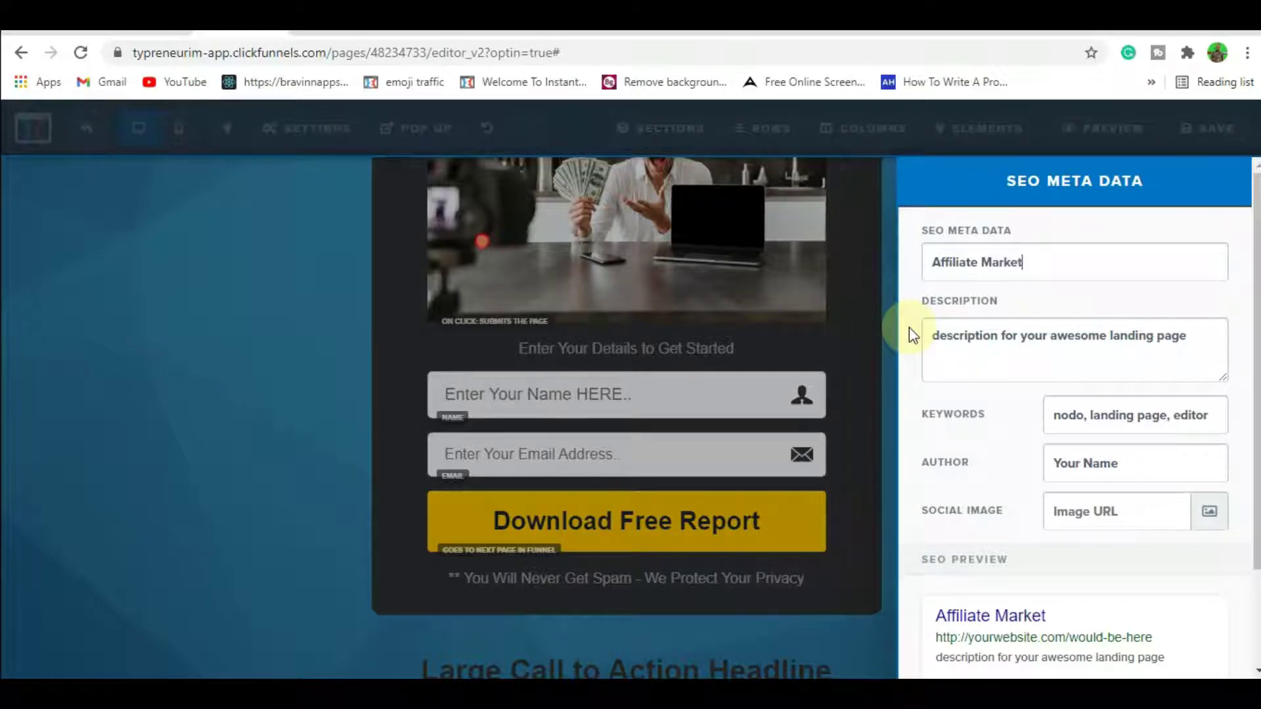
type("ing TYrai")
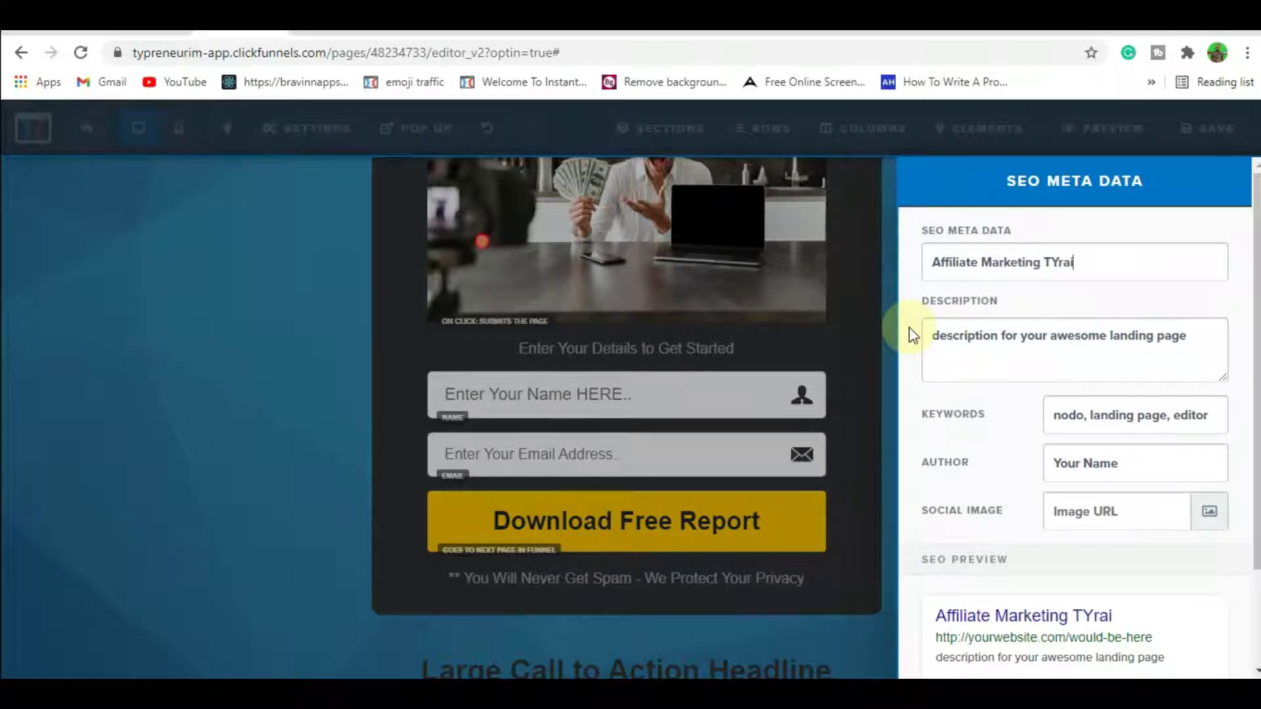
type("ning")
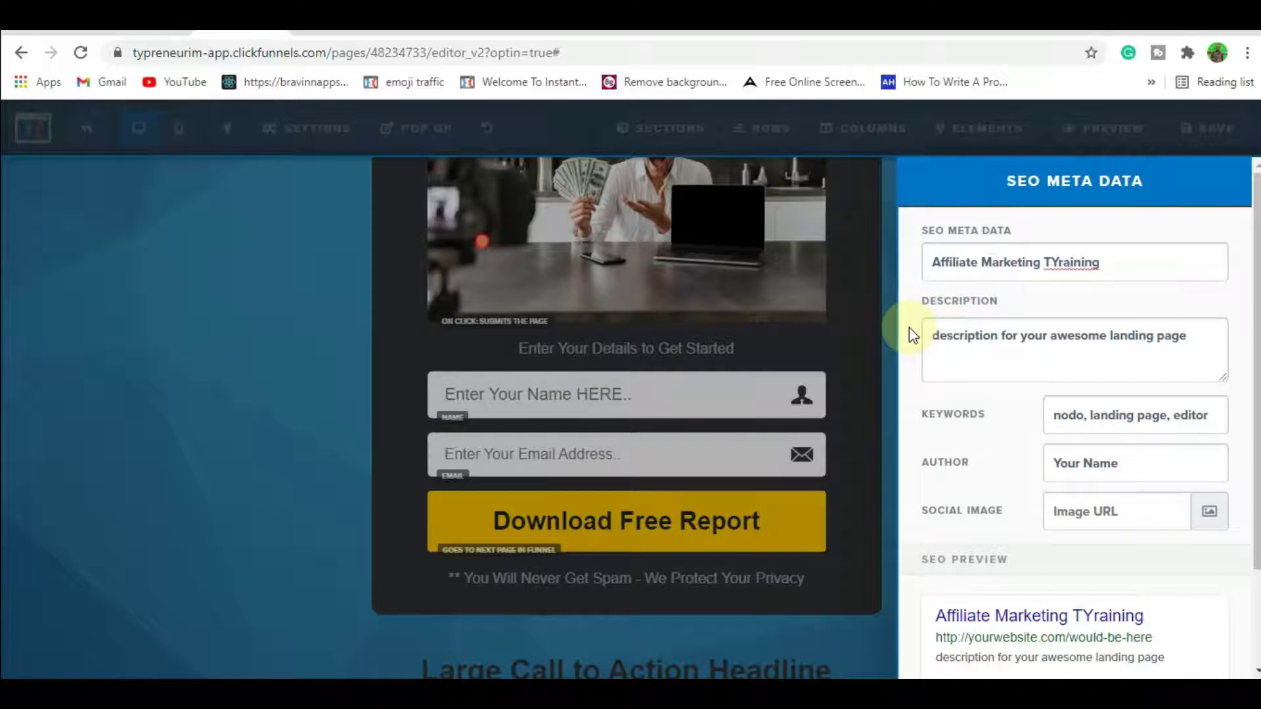
key("BackSpace")
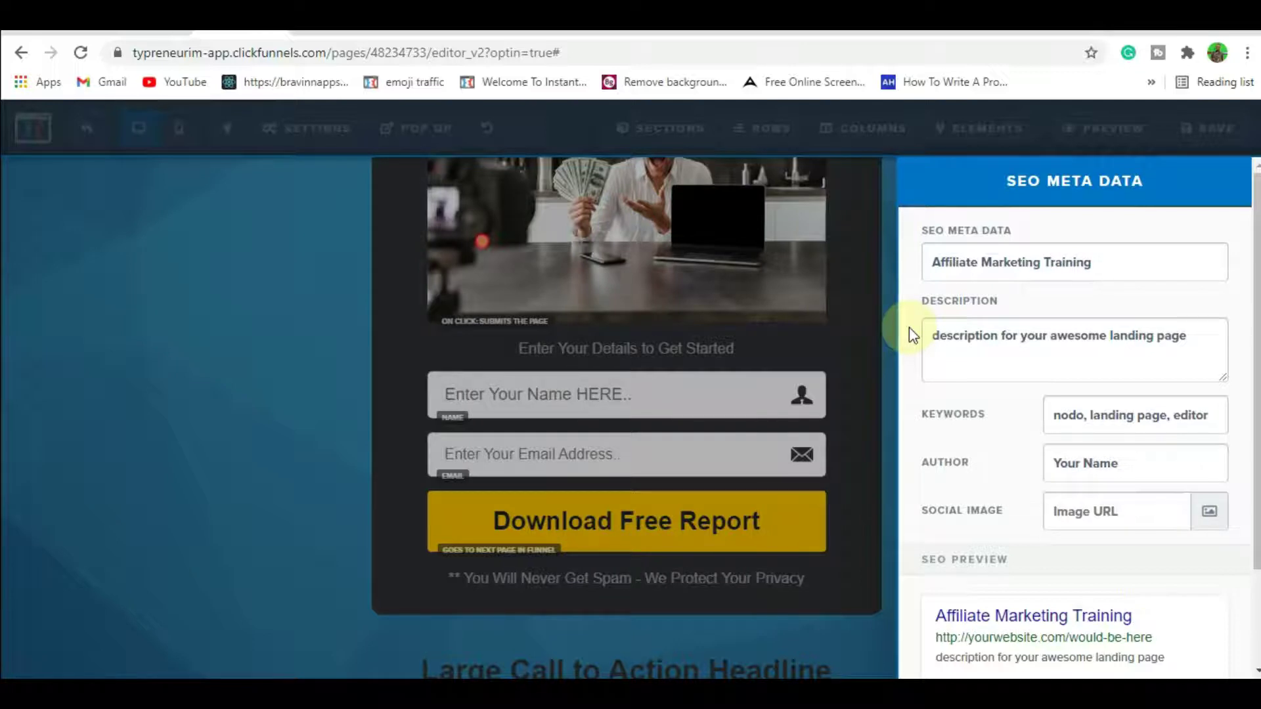
left_click(999, 344)
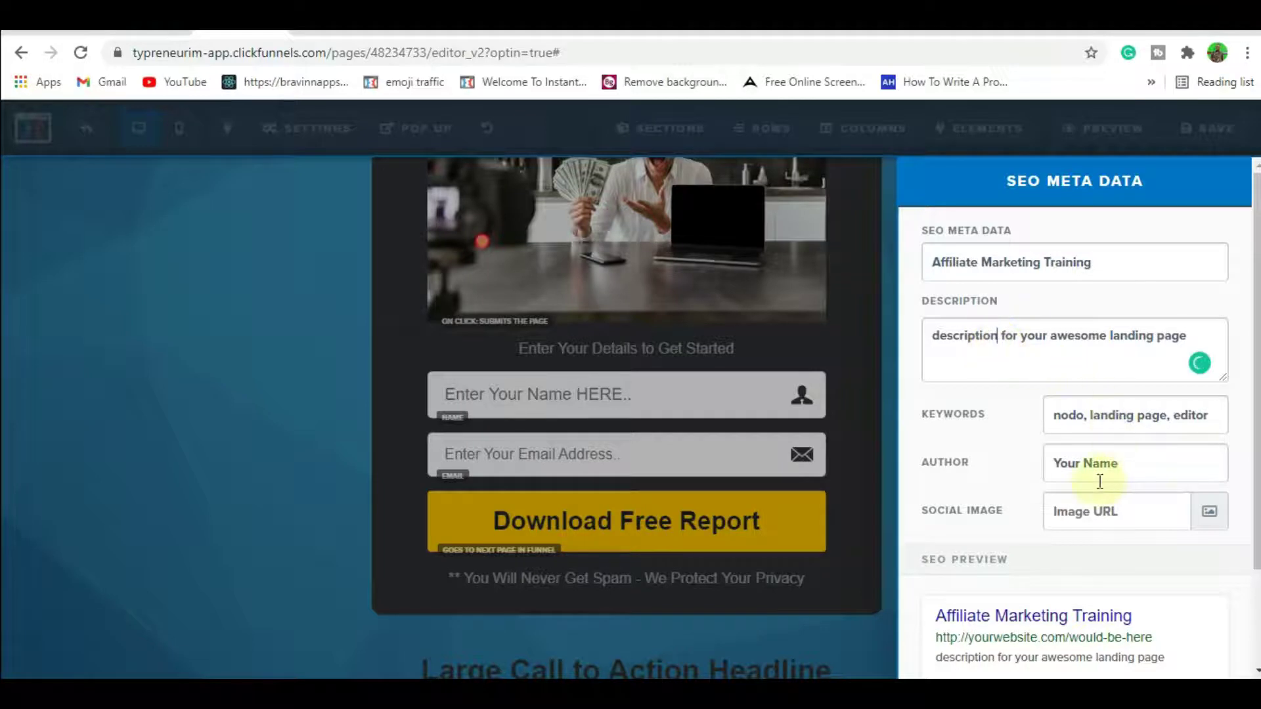
scroll(1077, 460, "down", 2)
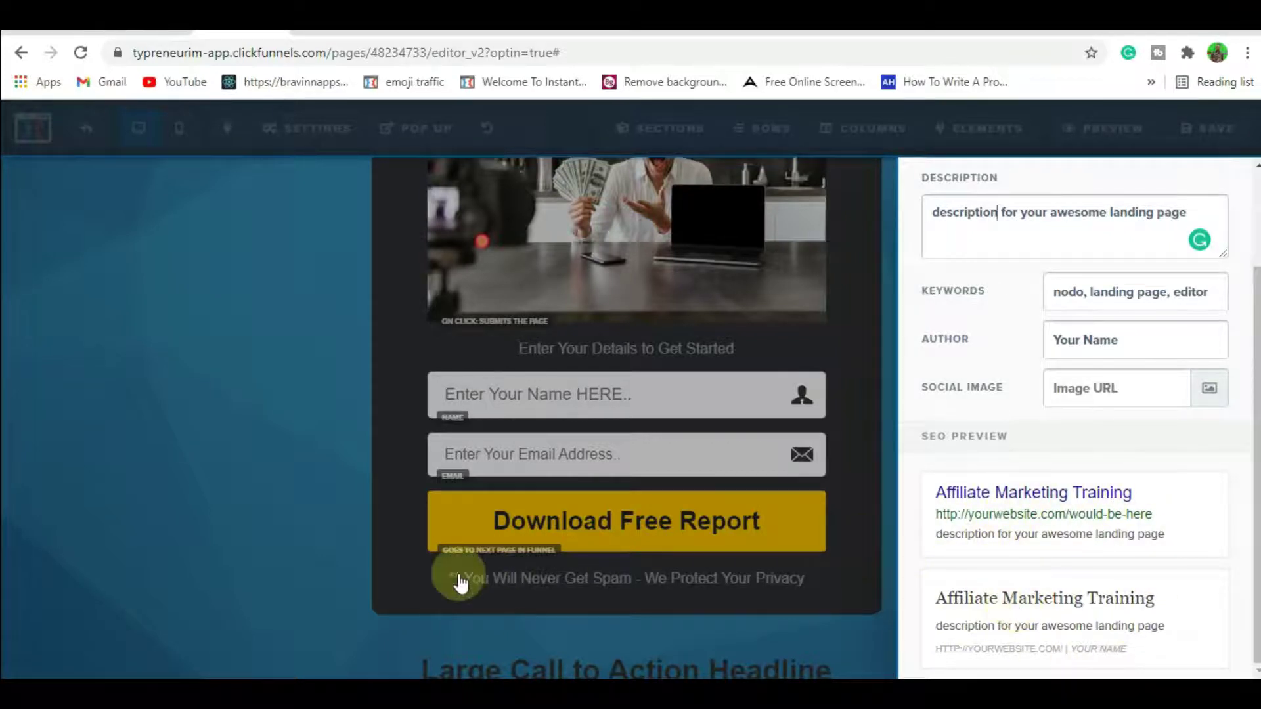
Close the SEO settings and look over the options for adding and managing sections, rows, columns and elements.
left_click(261, 529)
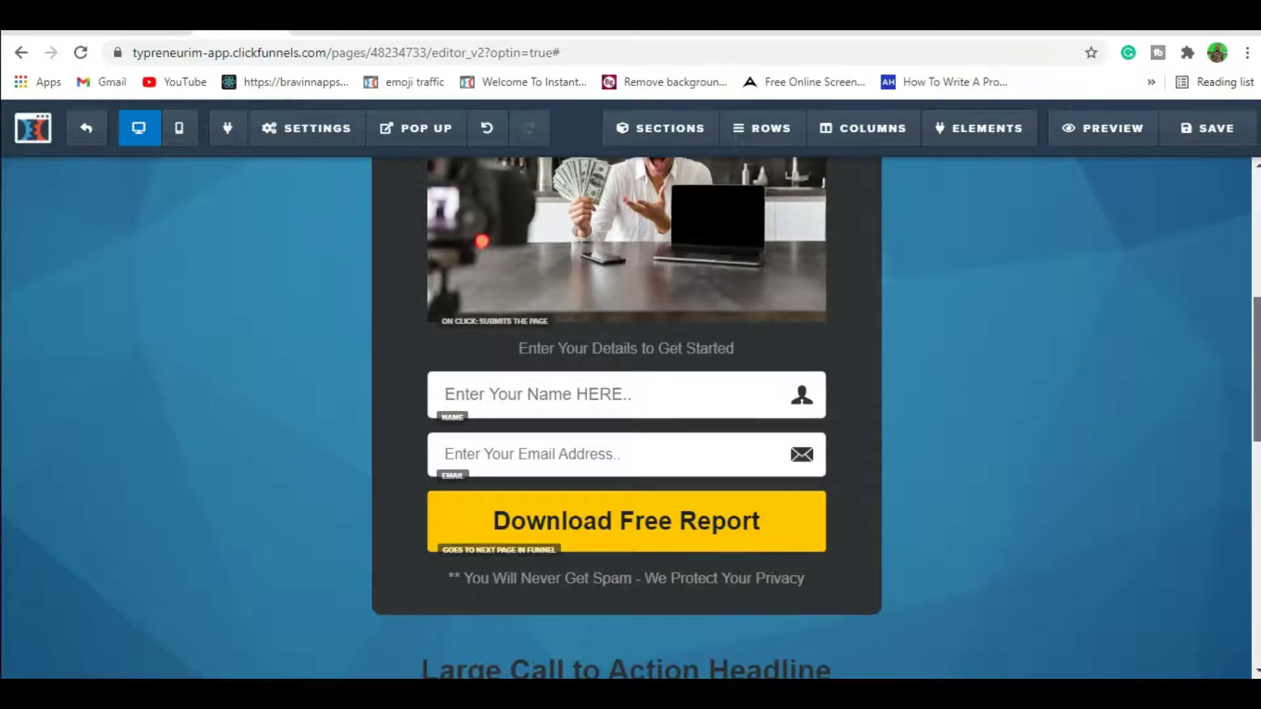
scroll(946, 291, "up", 3)
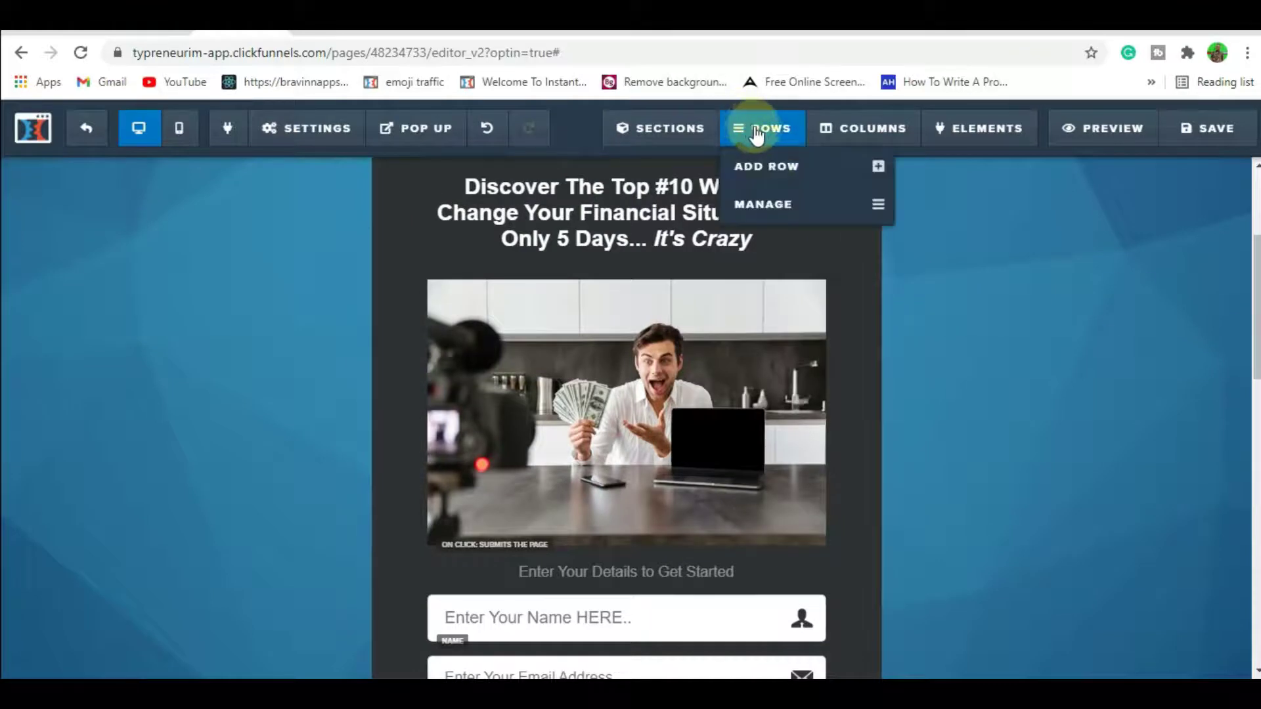
mouse_move(656, 140)
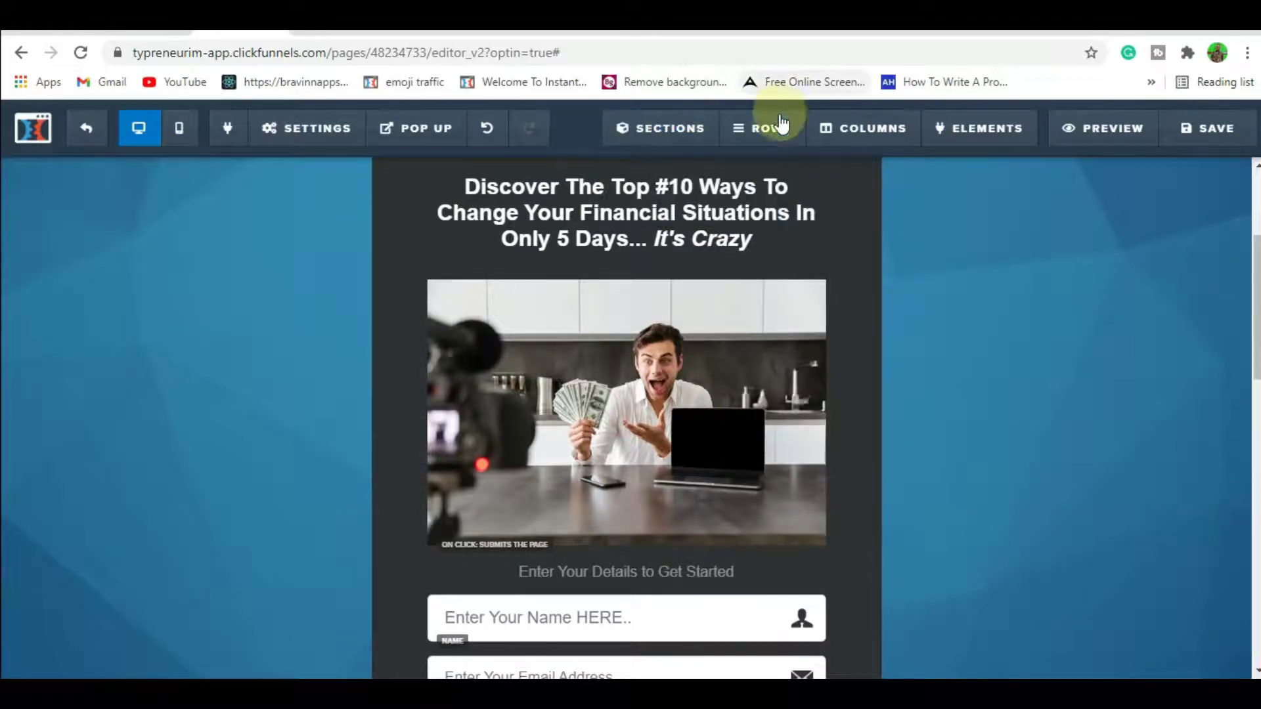
mouse_move(975, 141)
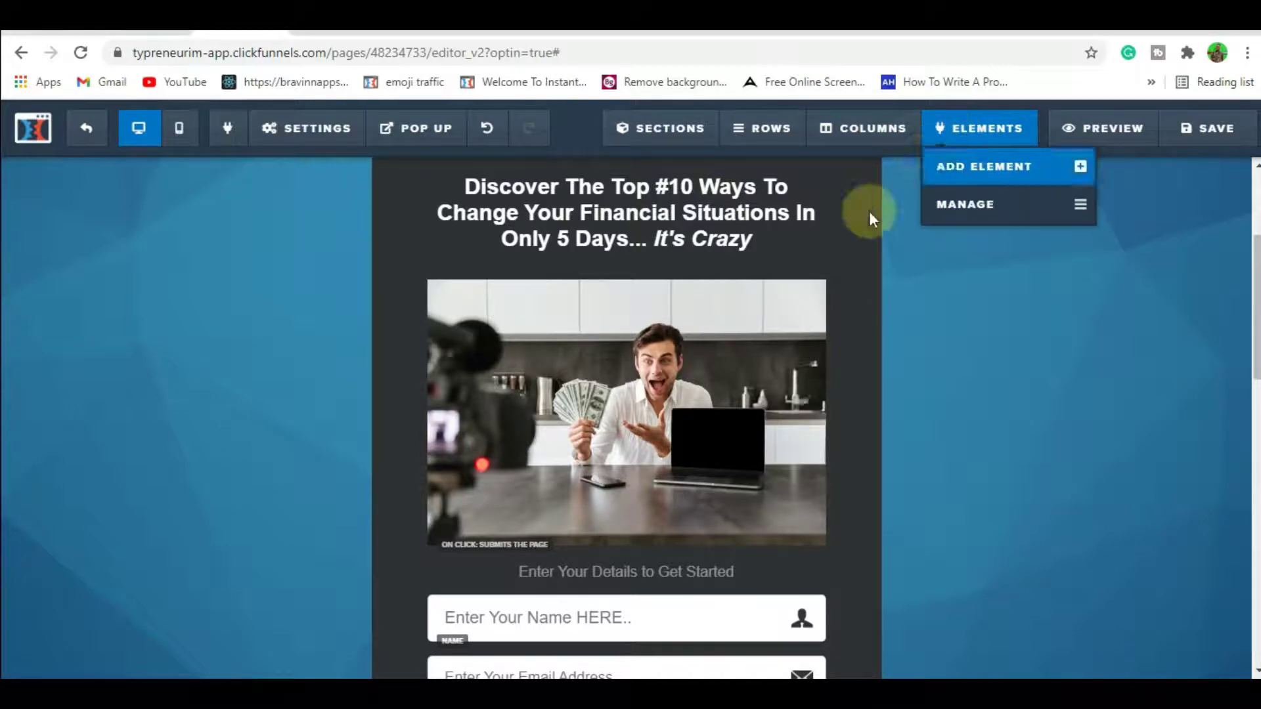
mouse_move(855, 233)
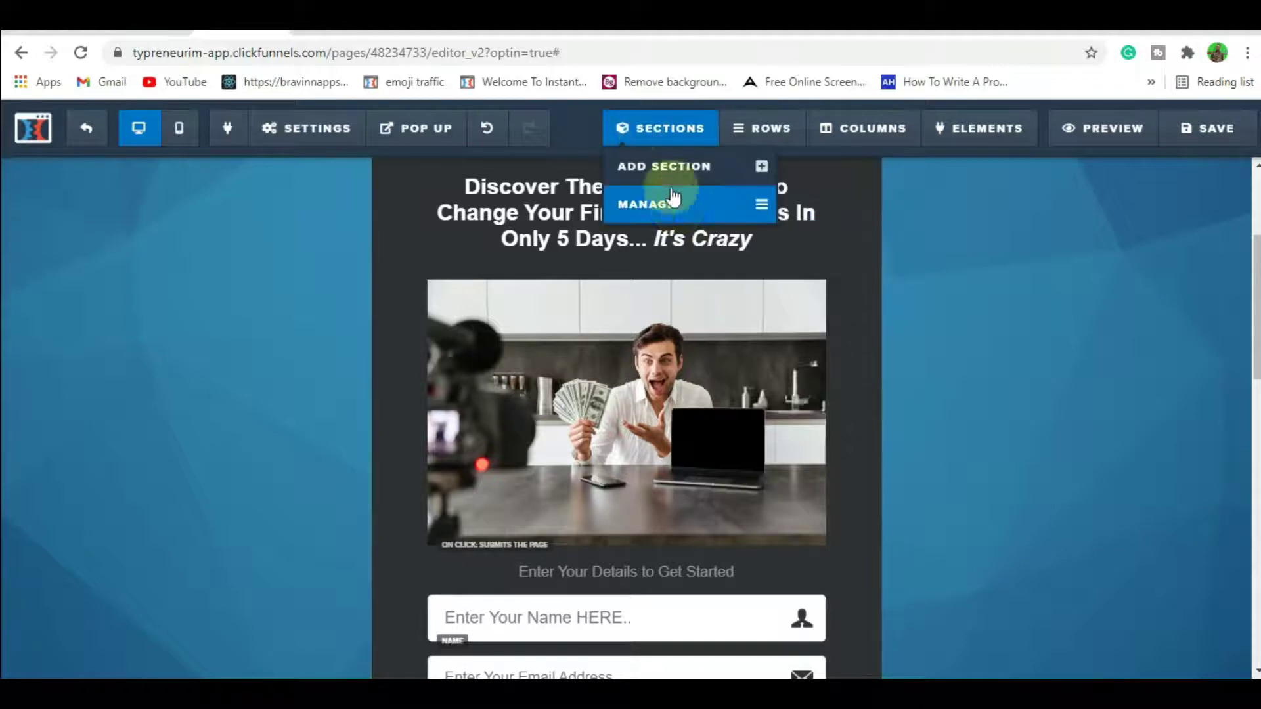
mouse_move(760, 150)
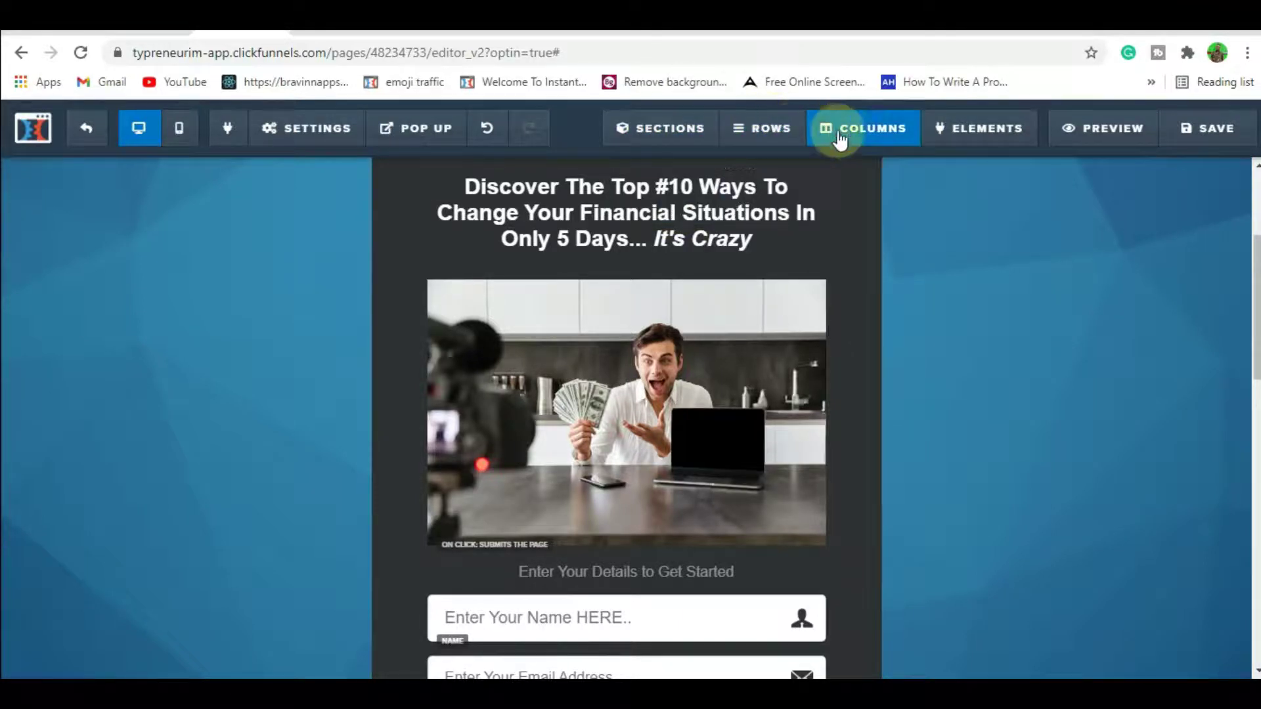
mouse_move(964, 141)
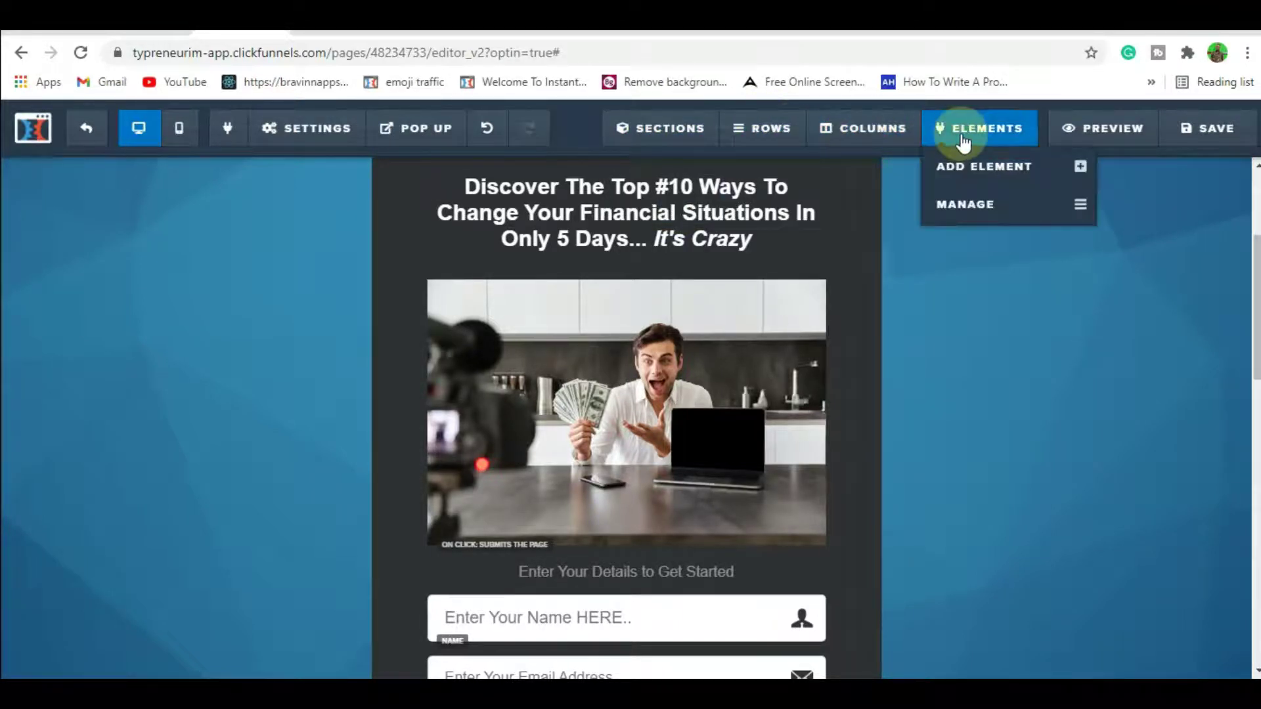
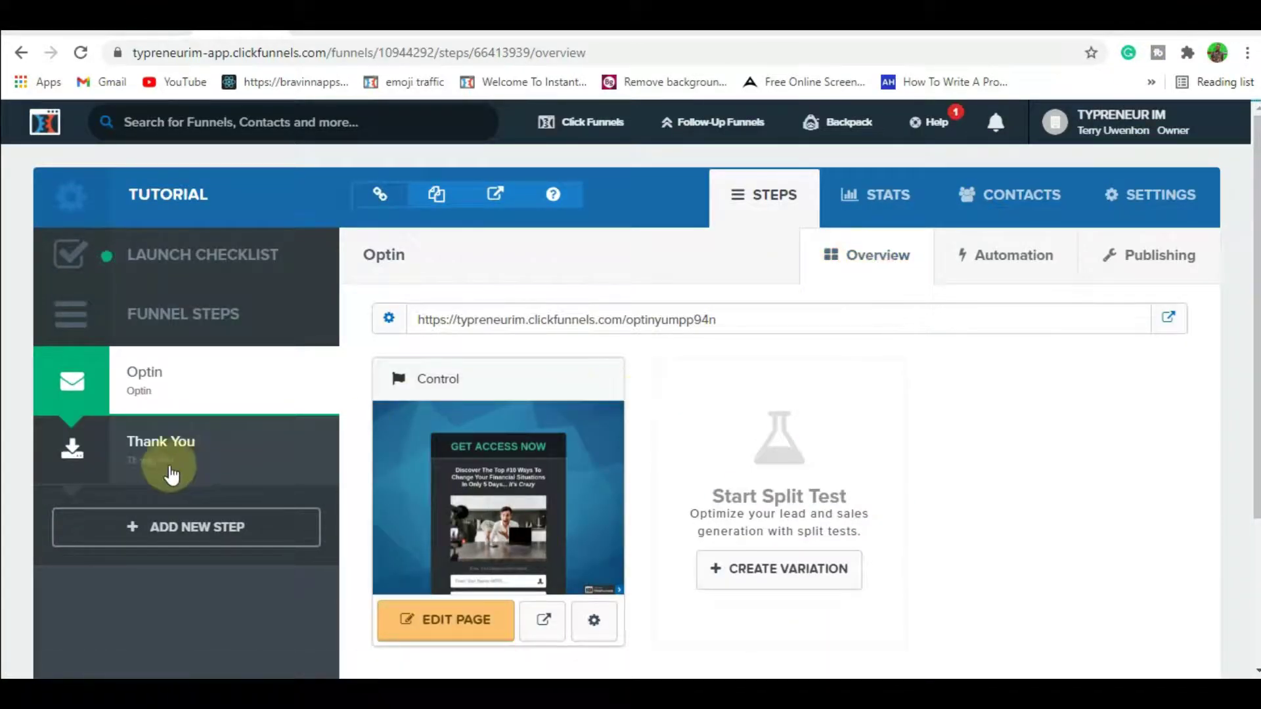
Open the funnel's Thank You page for editing and look over its headline, body text and download button.
left_click(164, 446)
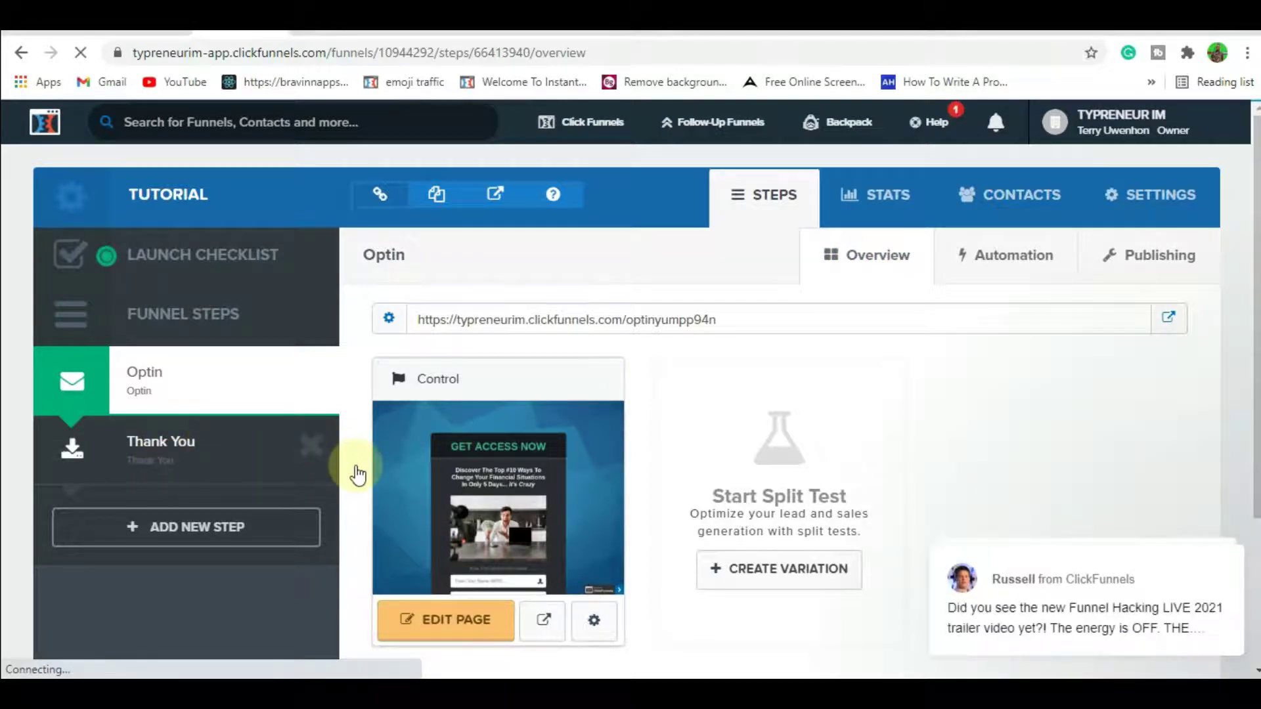
left_click(197, 470)
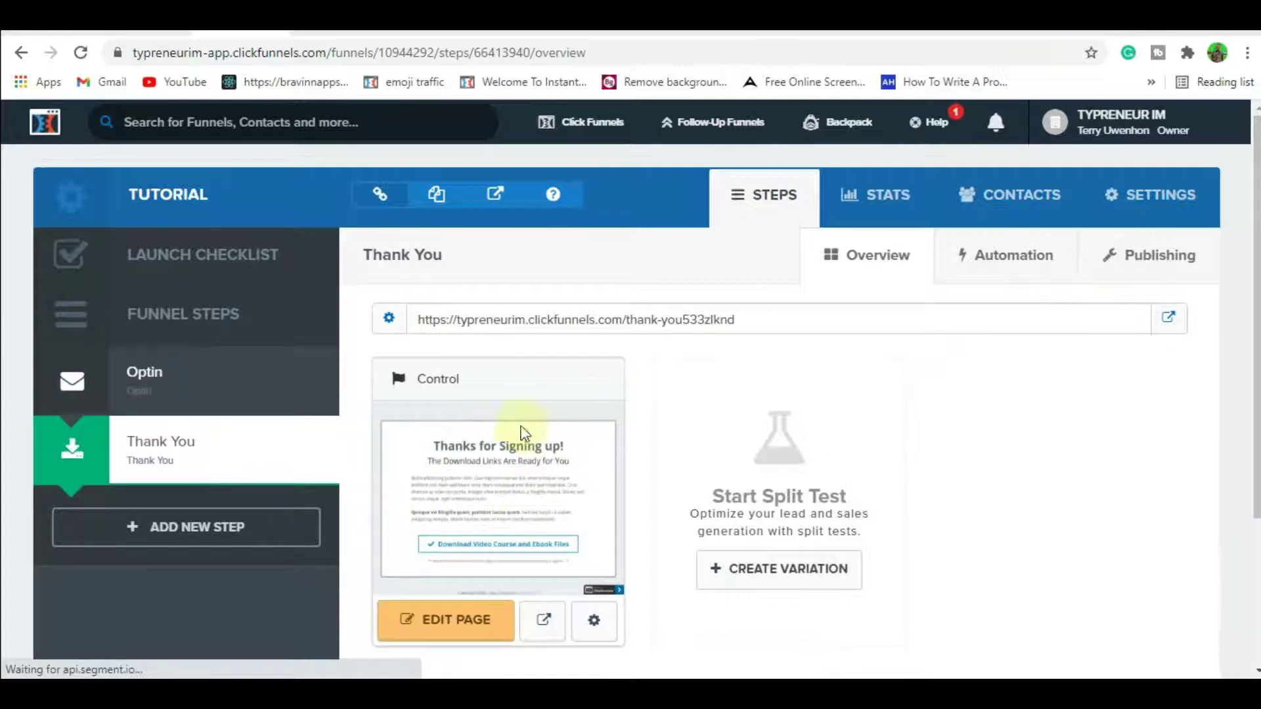
left_click(448, 618)
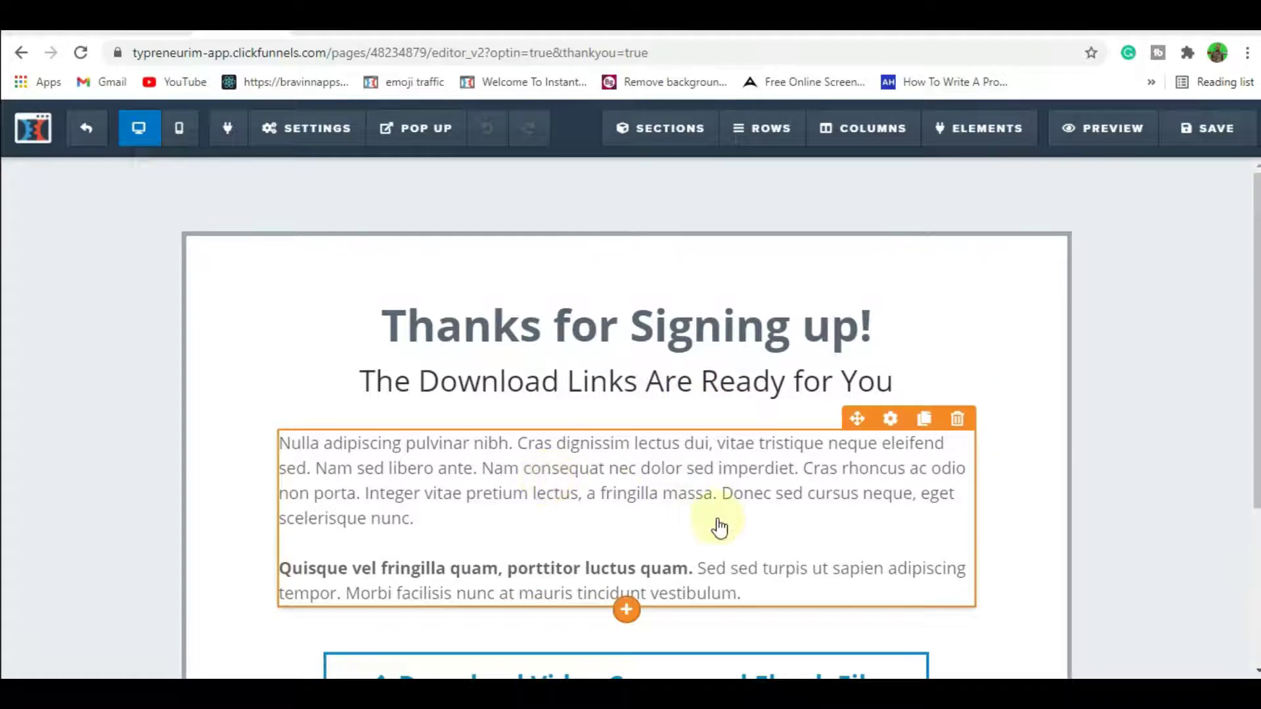
scroll(1258, 358, "down", 2)
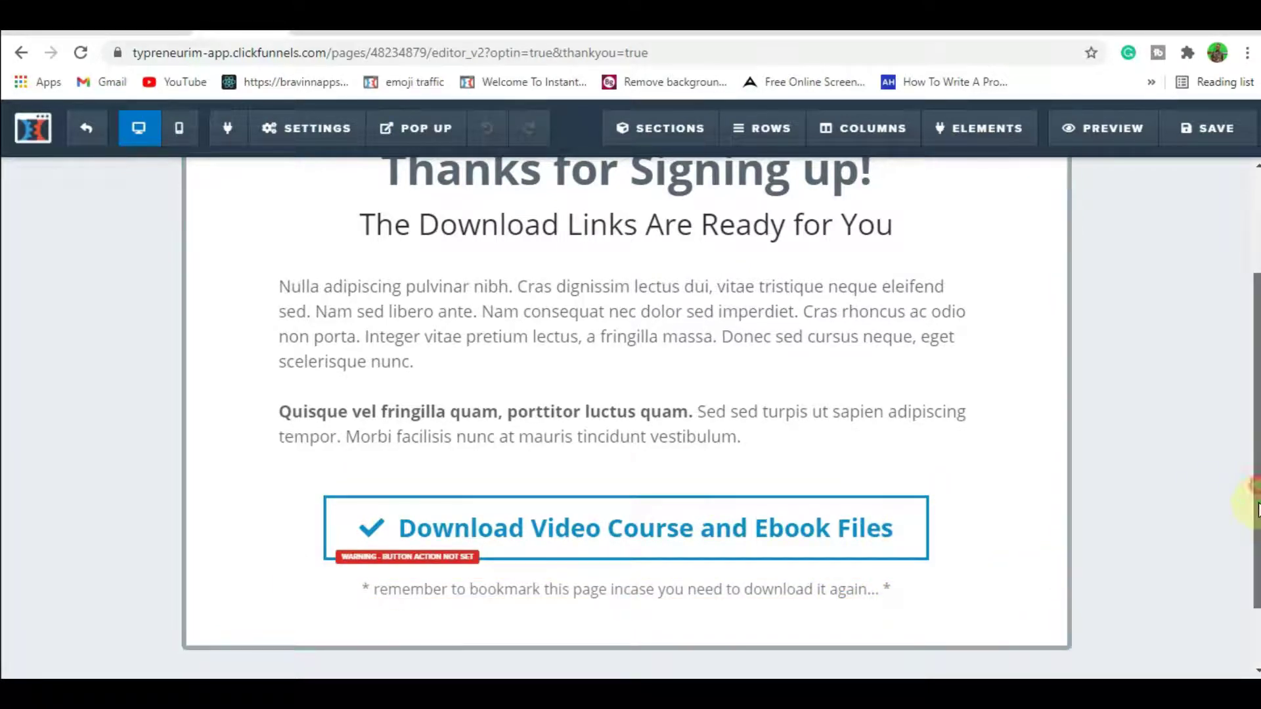
scroll(1257, 491, "down", 1)
scroll(1258, 491, "up", 3)
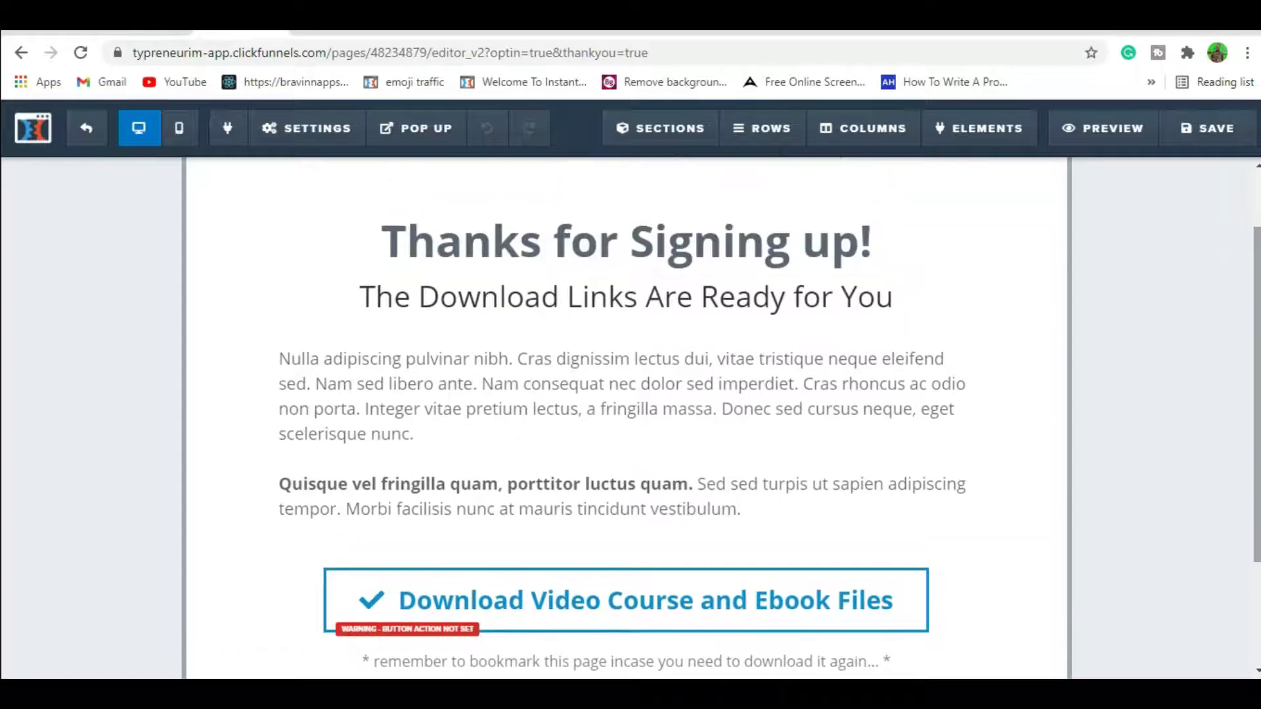
scroll(867, 344, "up", 1)
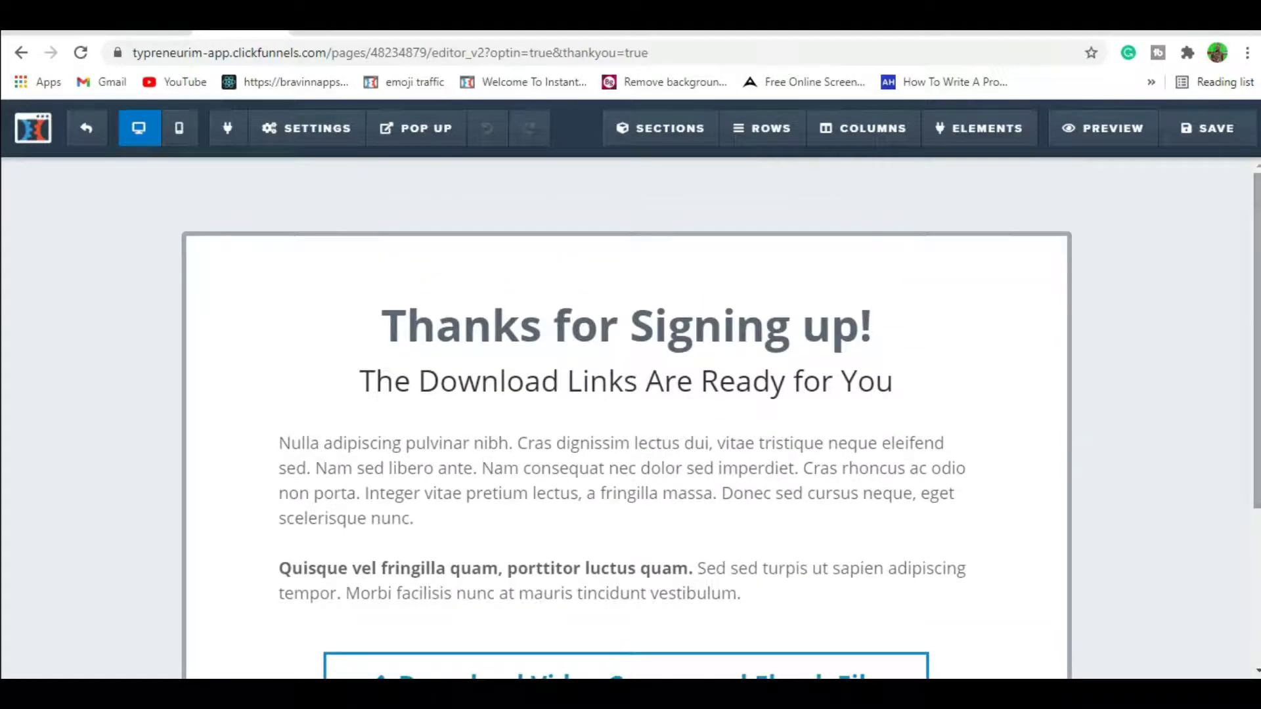
Reword the Thank You page's main headline to "Thanks for Showing Interest On Our Free Report!".
left_click(850, 334)
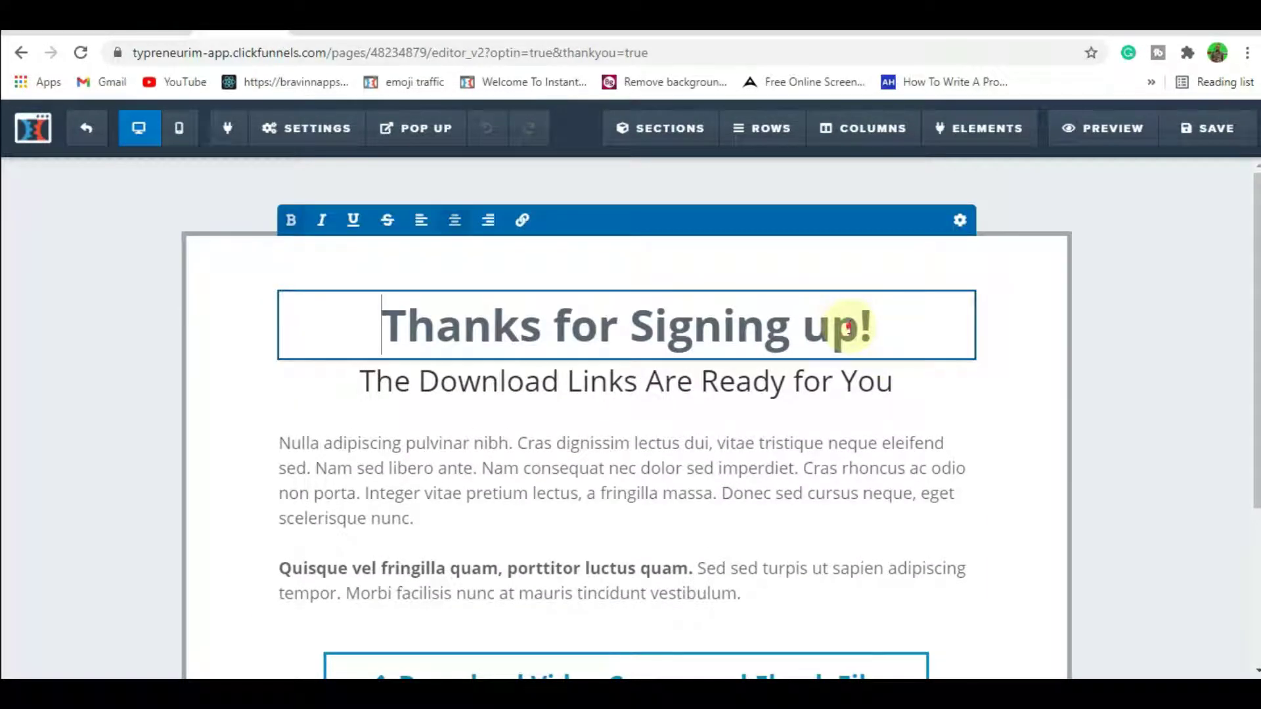
key("BackSpace")
key("BackSpace")
key("BackSpace")
key("BackSpace")
key("BackSpace")
key("BackSpace")
key("BackSpace")
key("BackSpace")
key("BackSpace")
key("BackSpace")
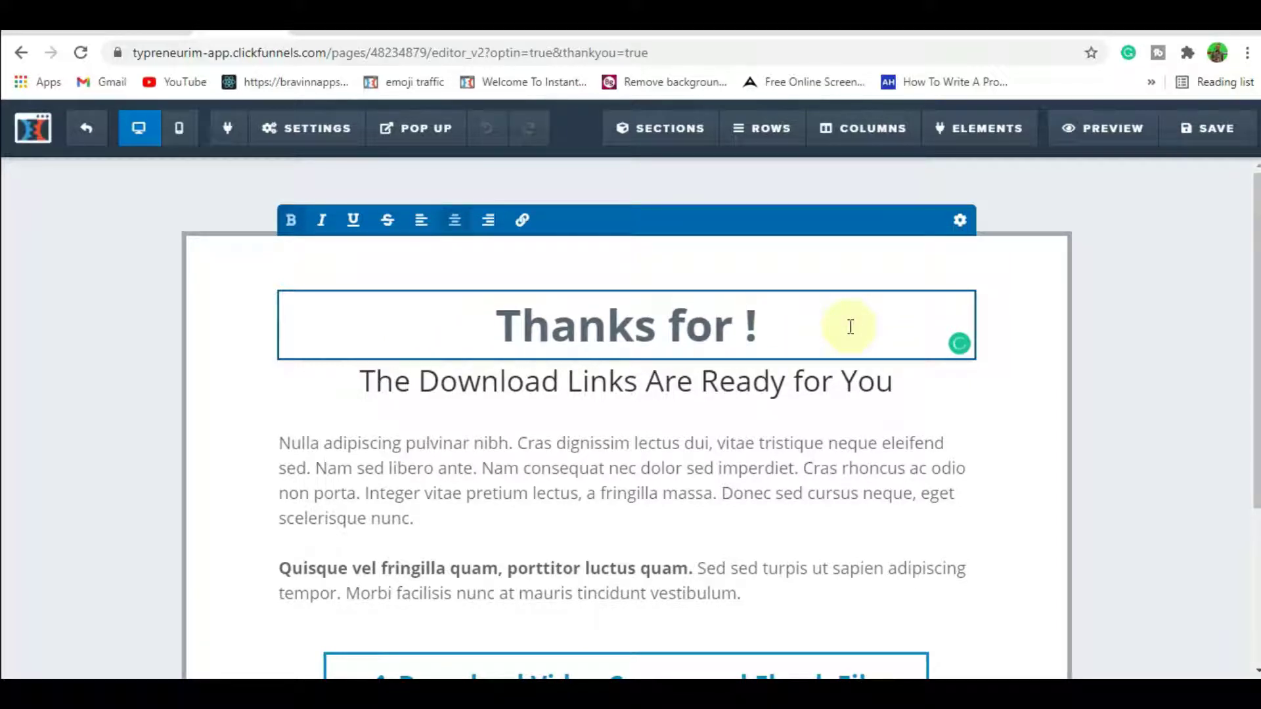
type("Sho")
type("wing ")
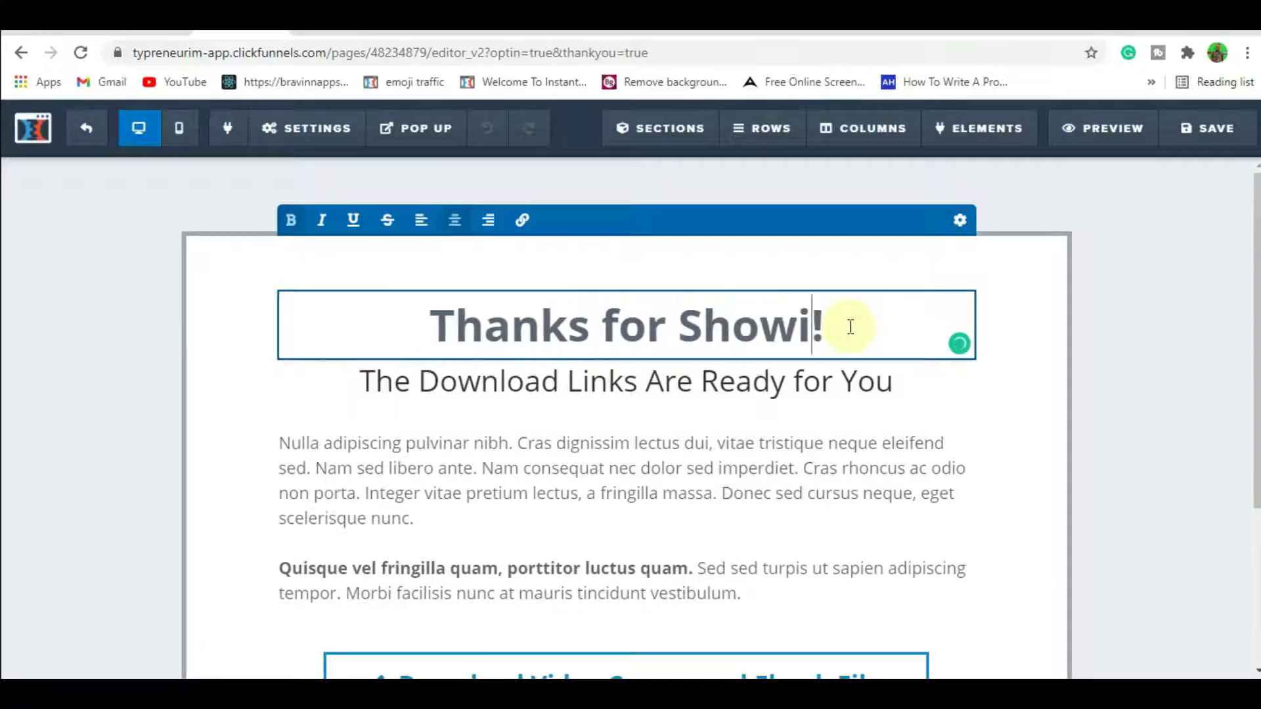
type("Interes")
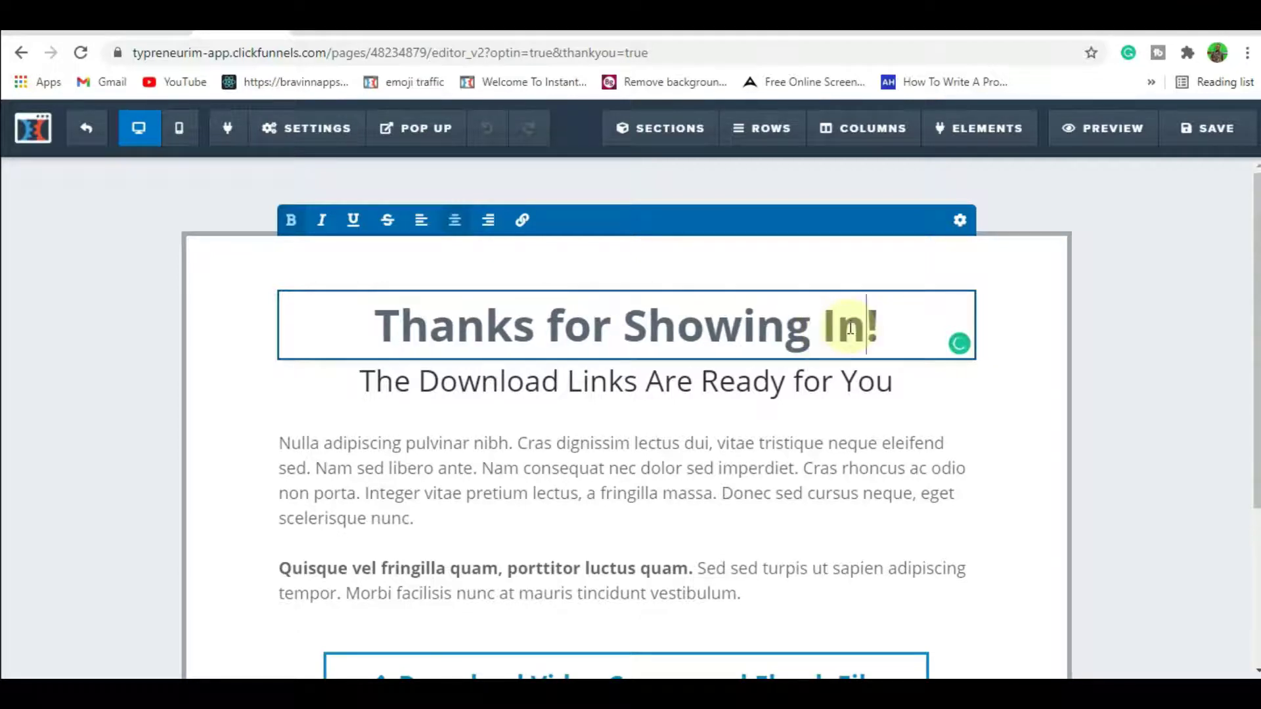
type("t On ")
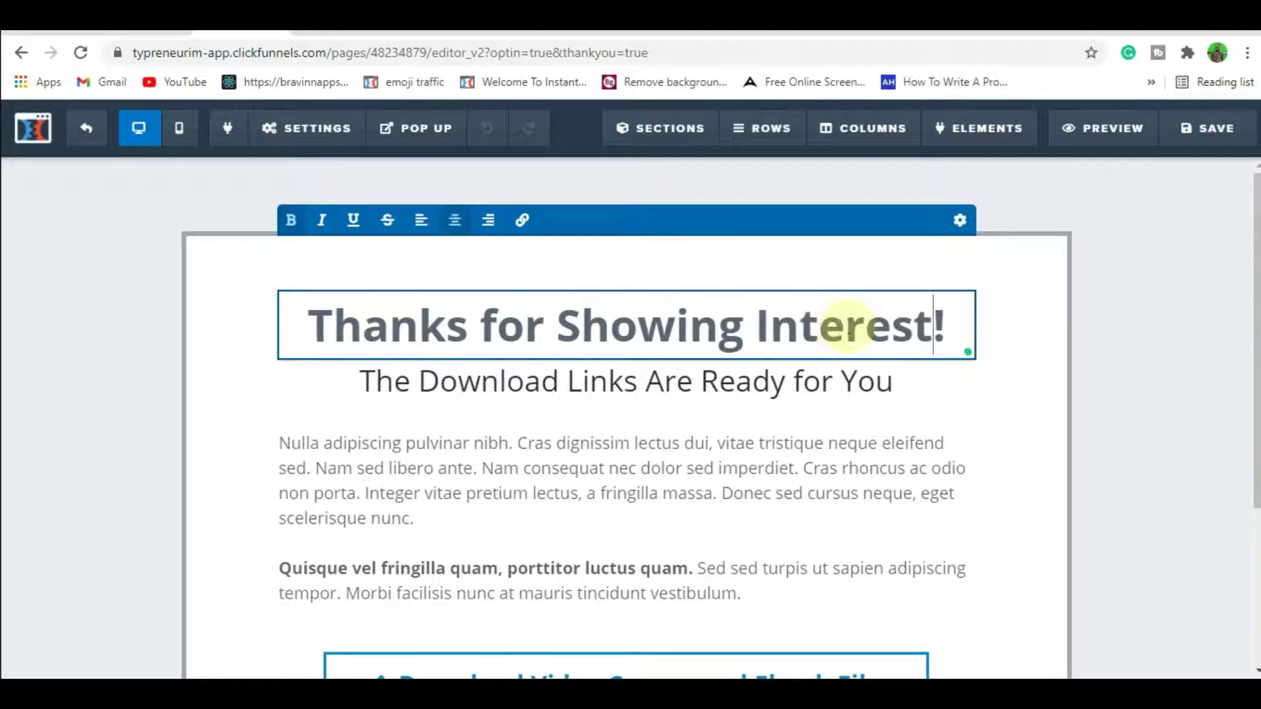
type("Our ")
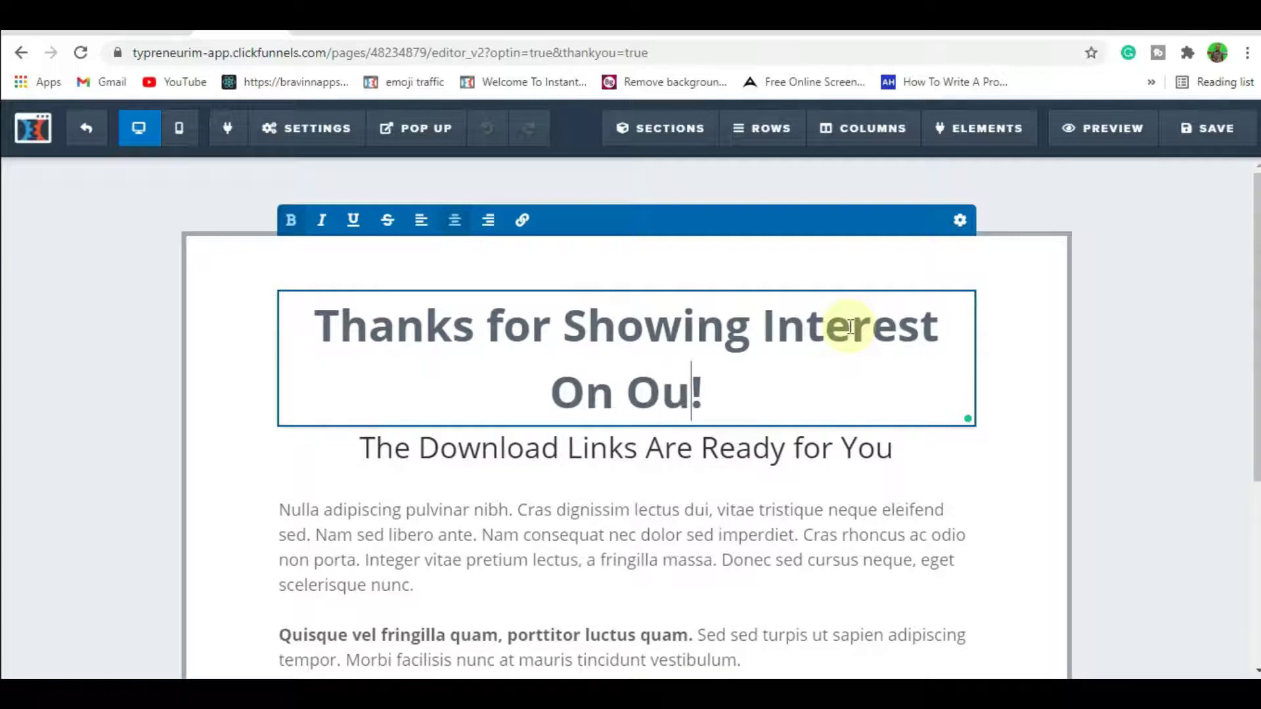
type("Free G")
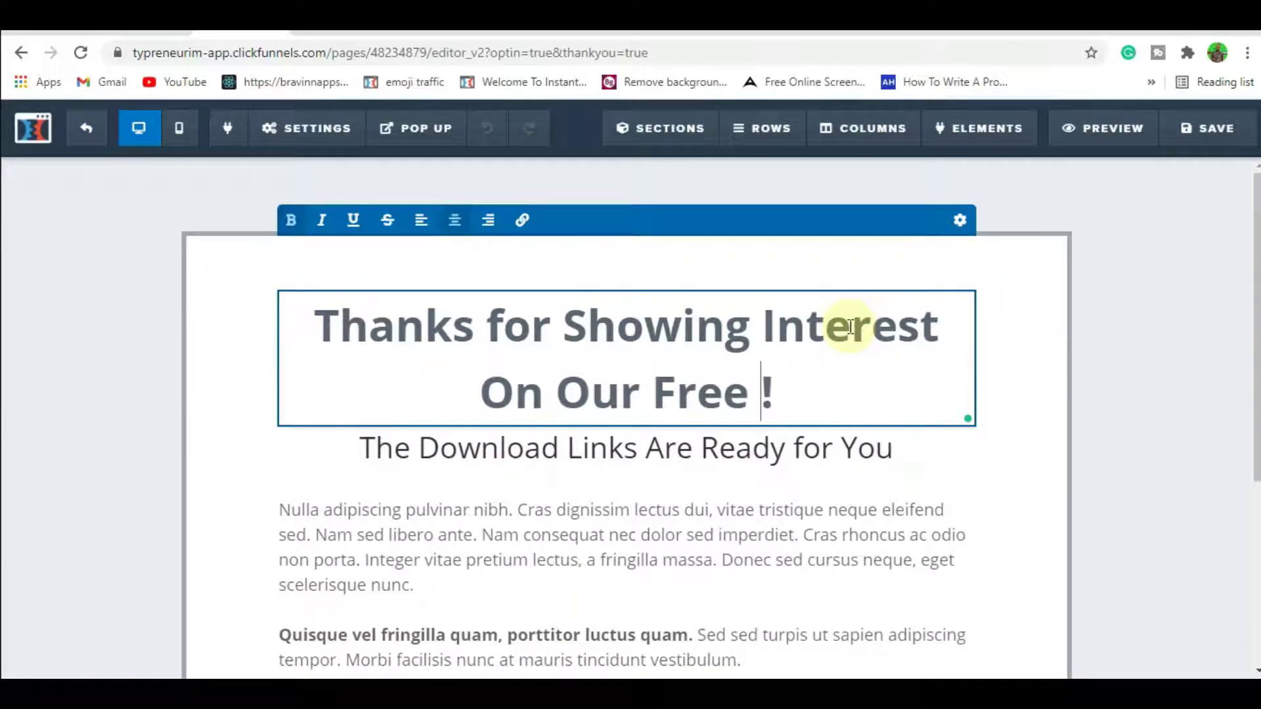
key("BackSpace")
type("Repot")
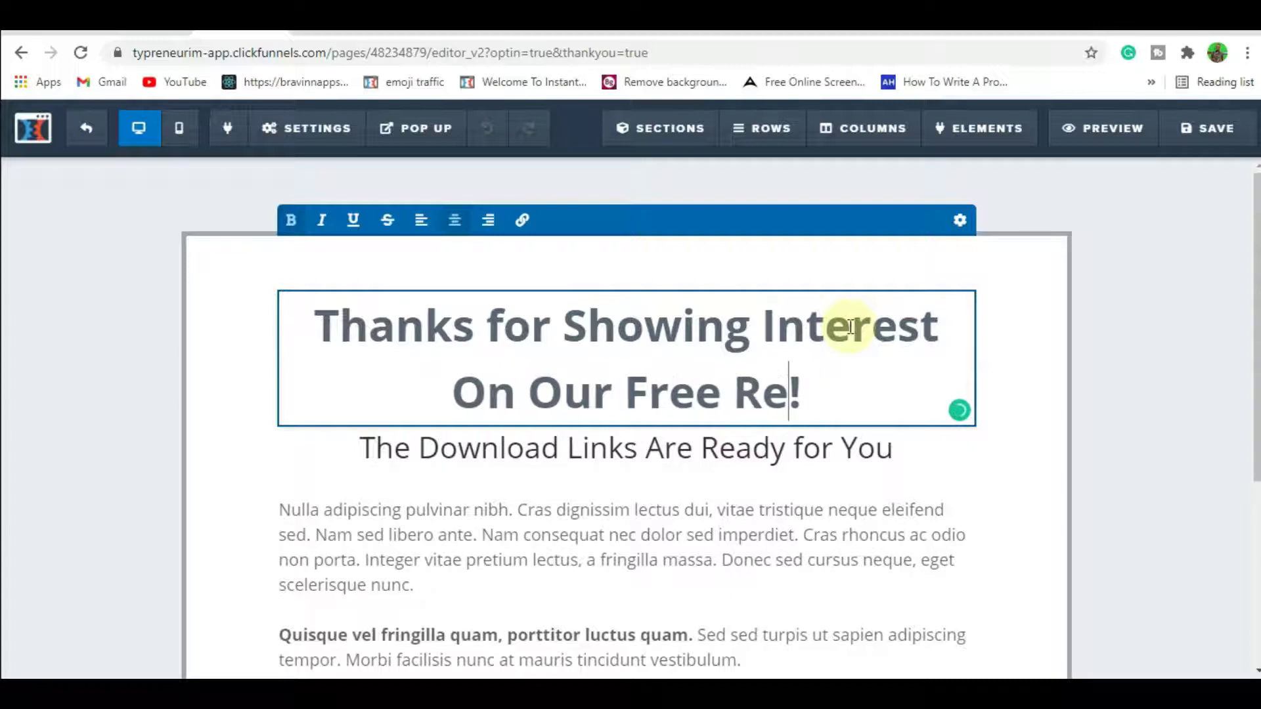
key("BackSpace")
type("rt")
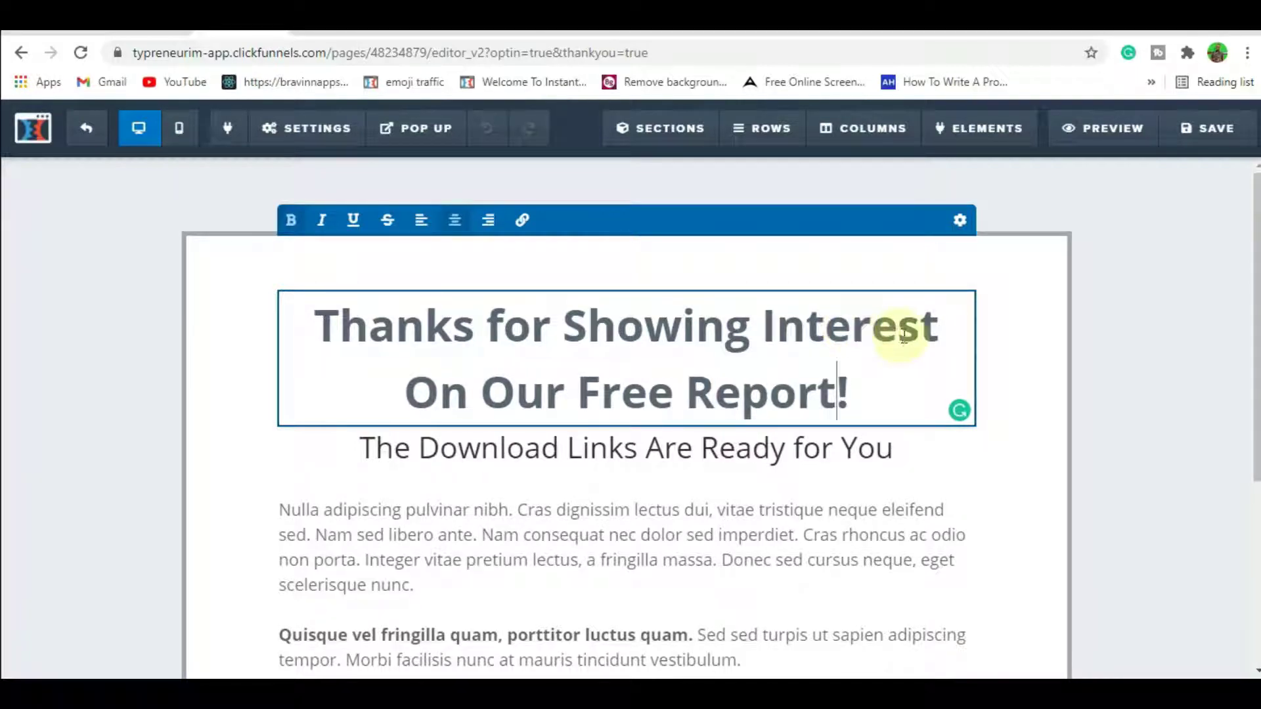
mouse_move(860, 292)
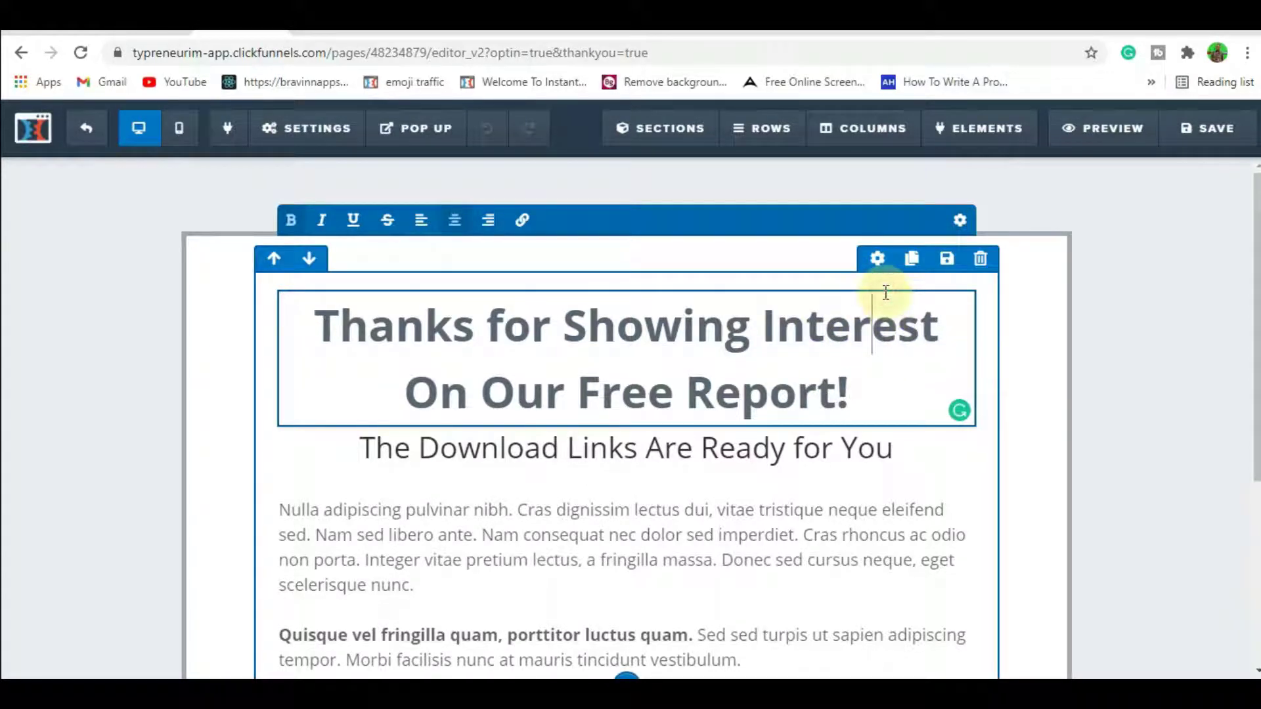
left_click(1080, 311)
Reduce the main headline's font size to 40 and close its settings.
mouse_move(948, 344)
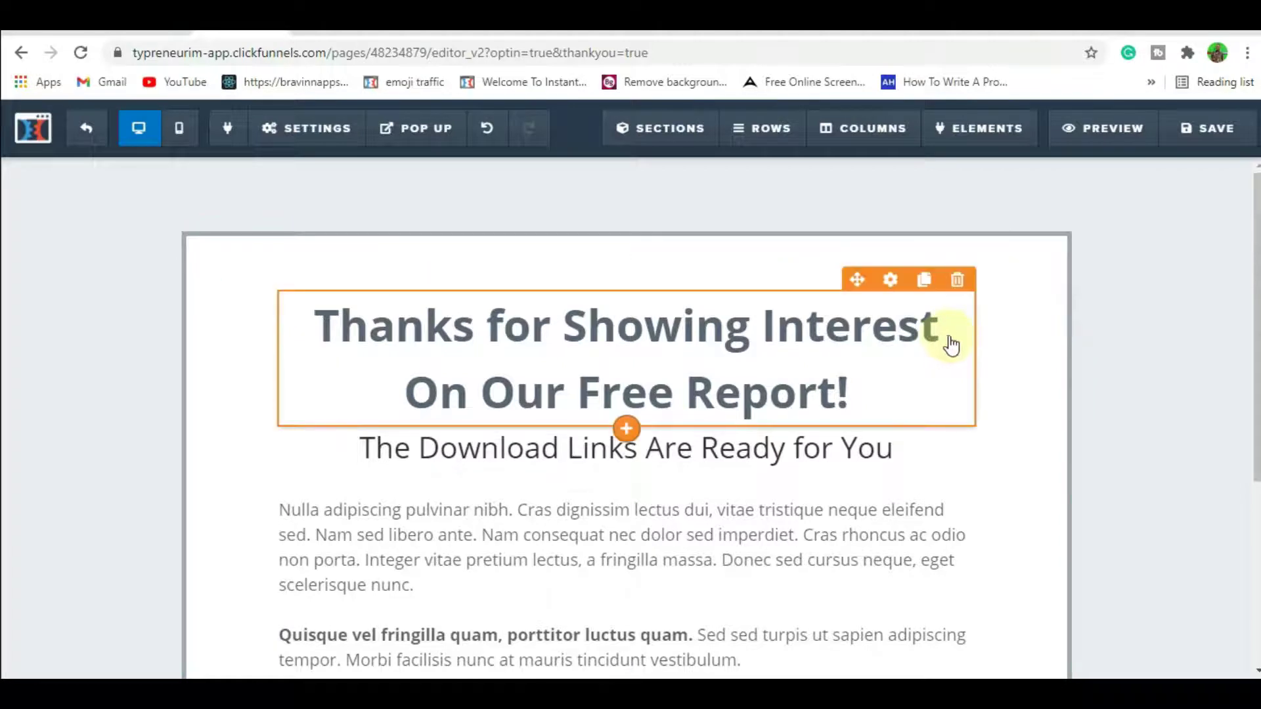
left_click(888, 282)
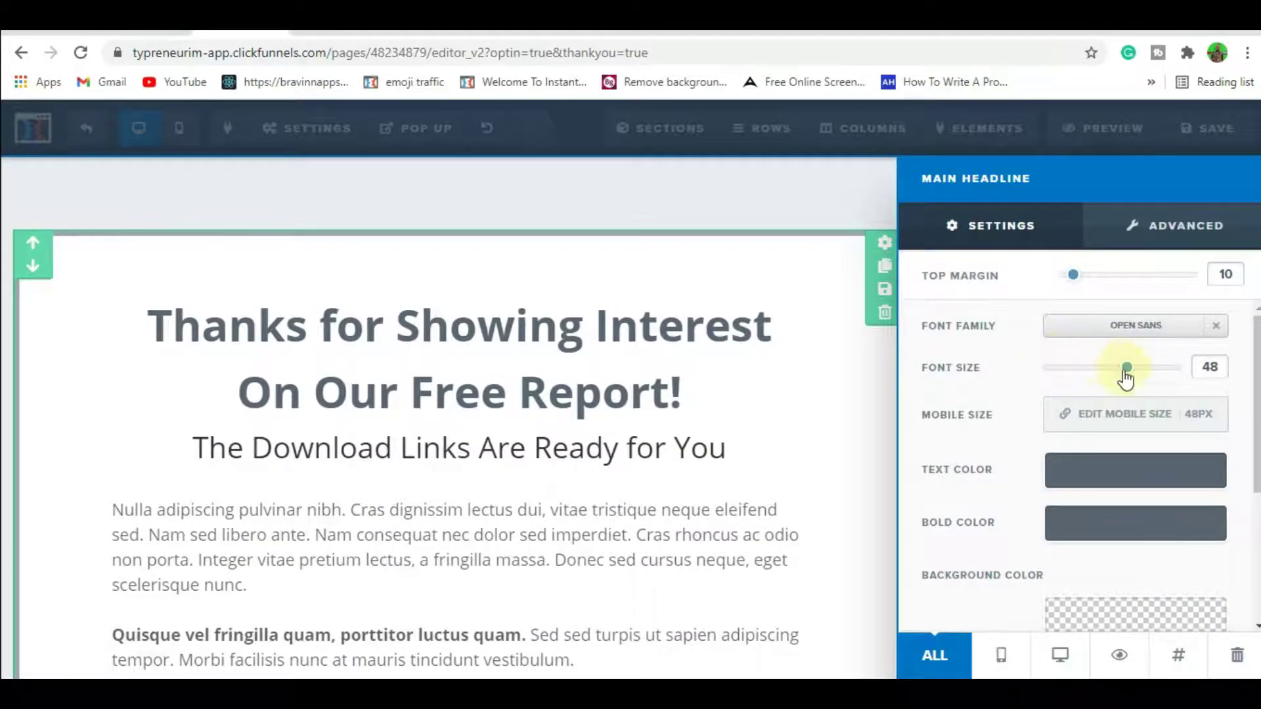
mouse_move(1126, 378)
left_mouse_down()
mouse_move(1075, 370)
mouse_move(1184, 389)
mouse_move(1047, 391)
mouse_move(1104, 369)
left_mouse_up()
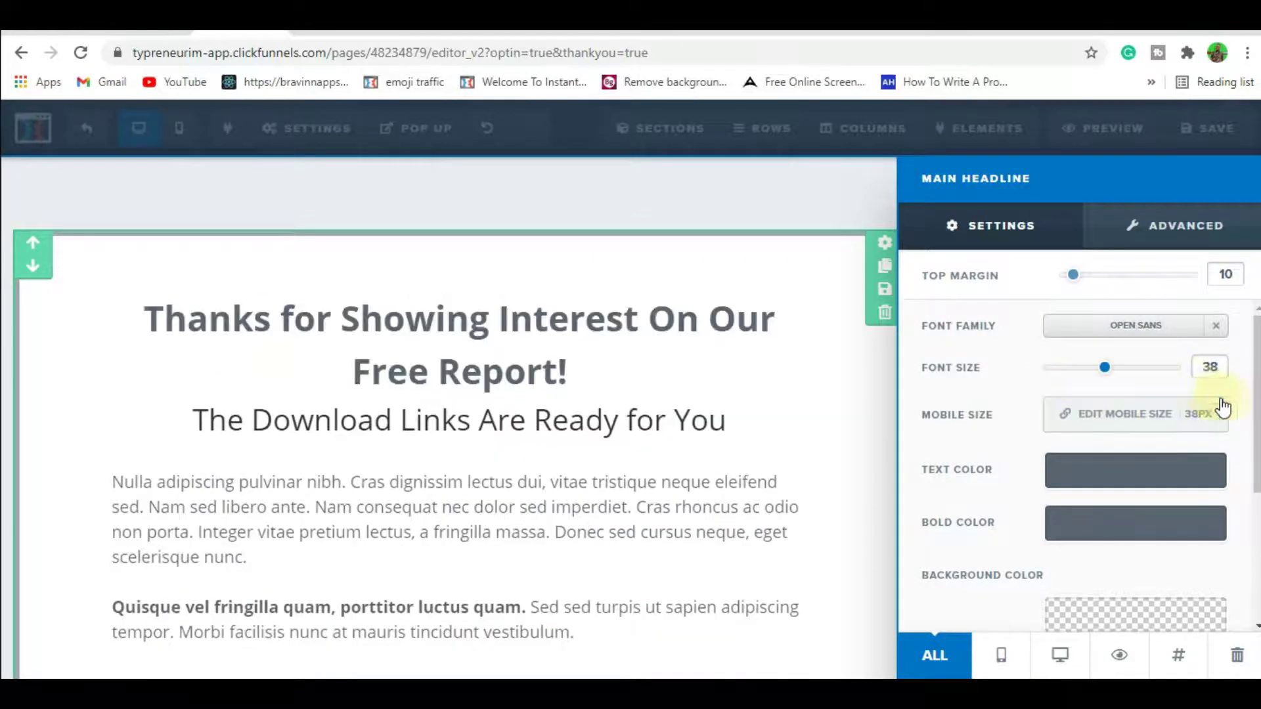
left_click_drag(1222, 408, 1109, 376)
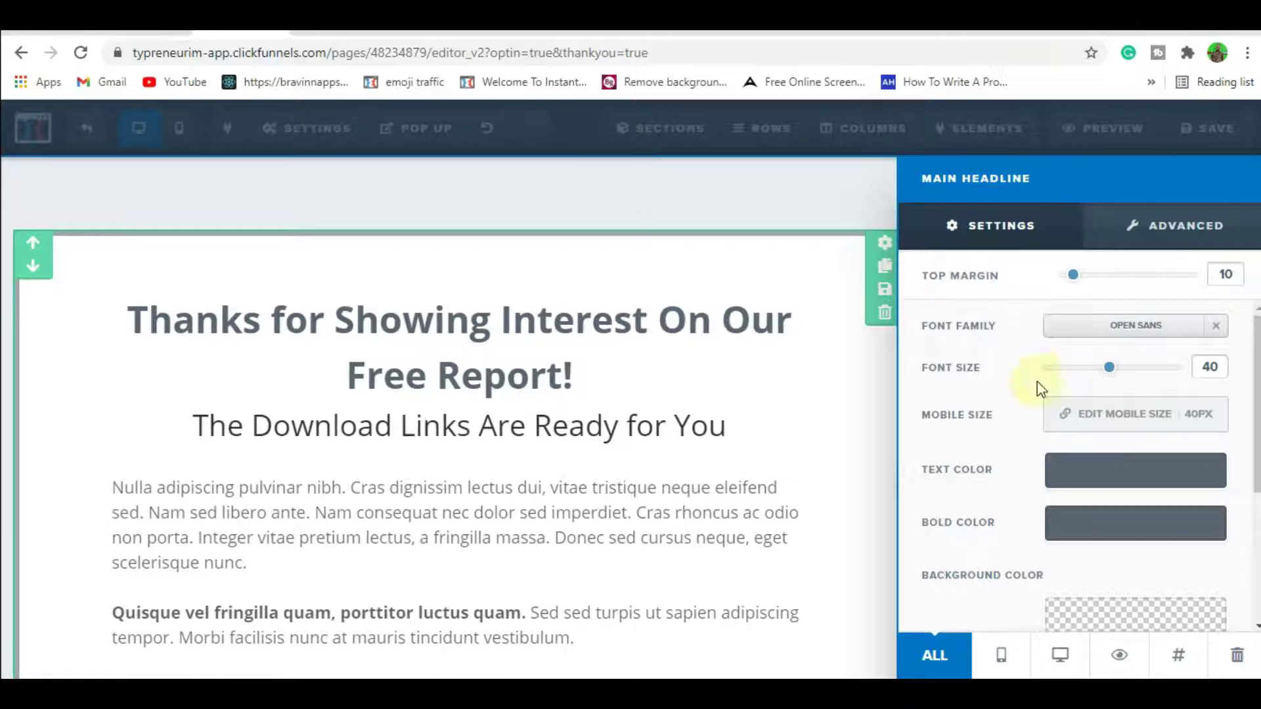
left_click(807, 423)
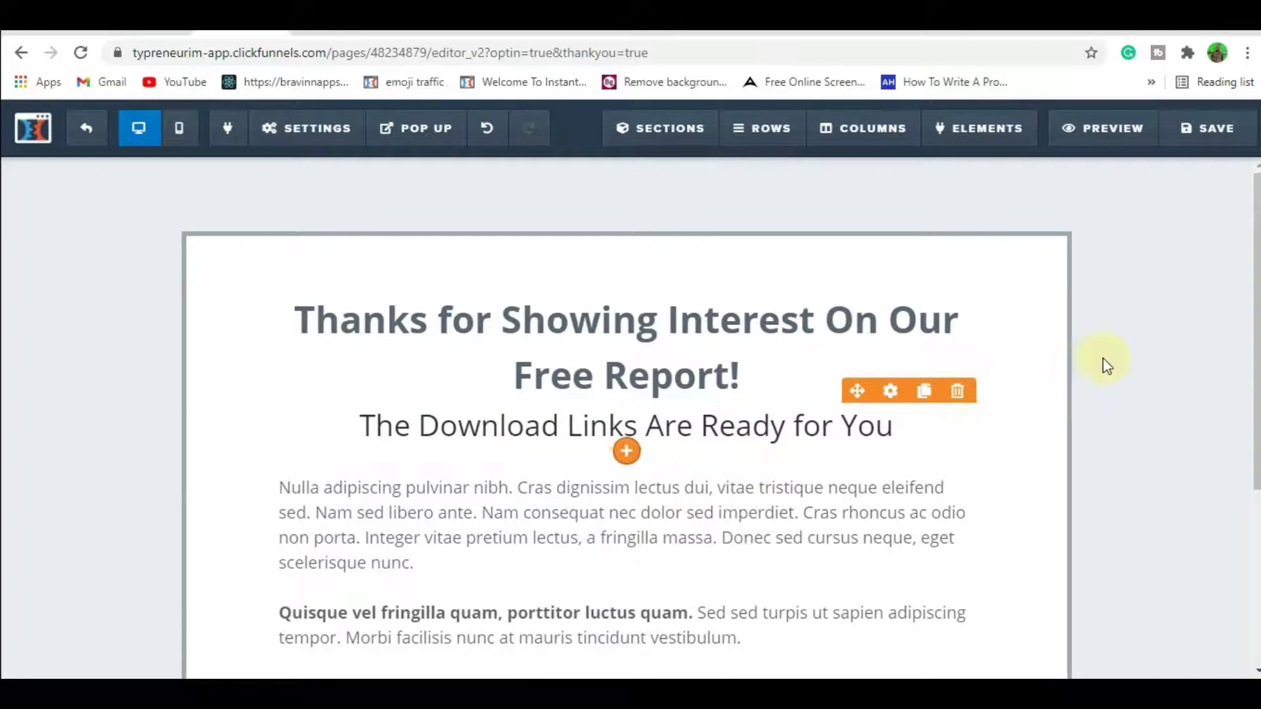
Add a Video media element between the "The Download Links Are Ready for You" sub-headline and the body paragraph.
mouse_move(978, 128)
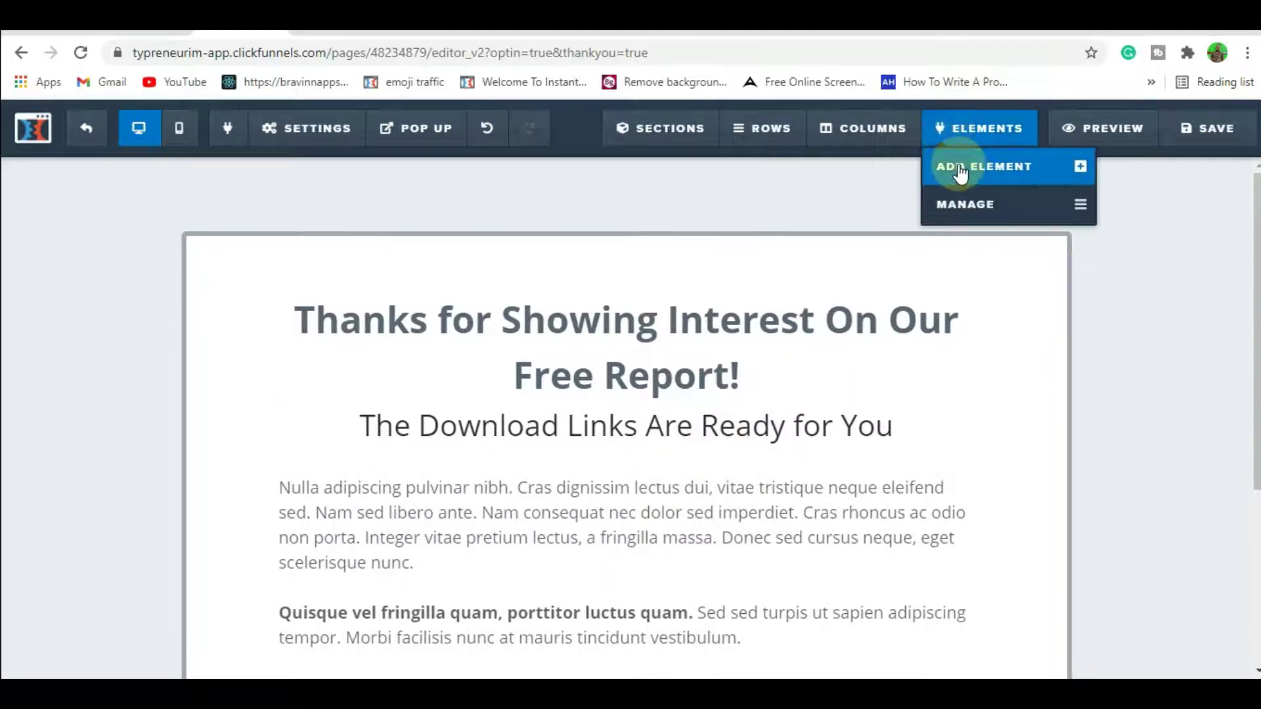
left_click(960, 172)
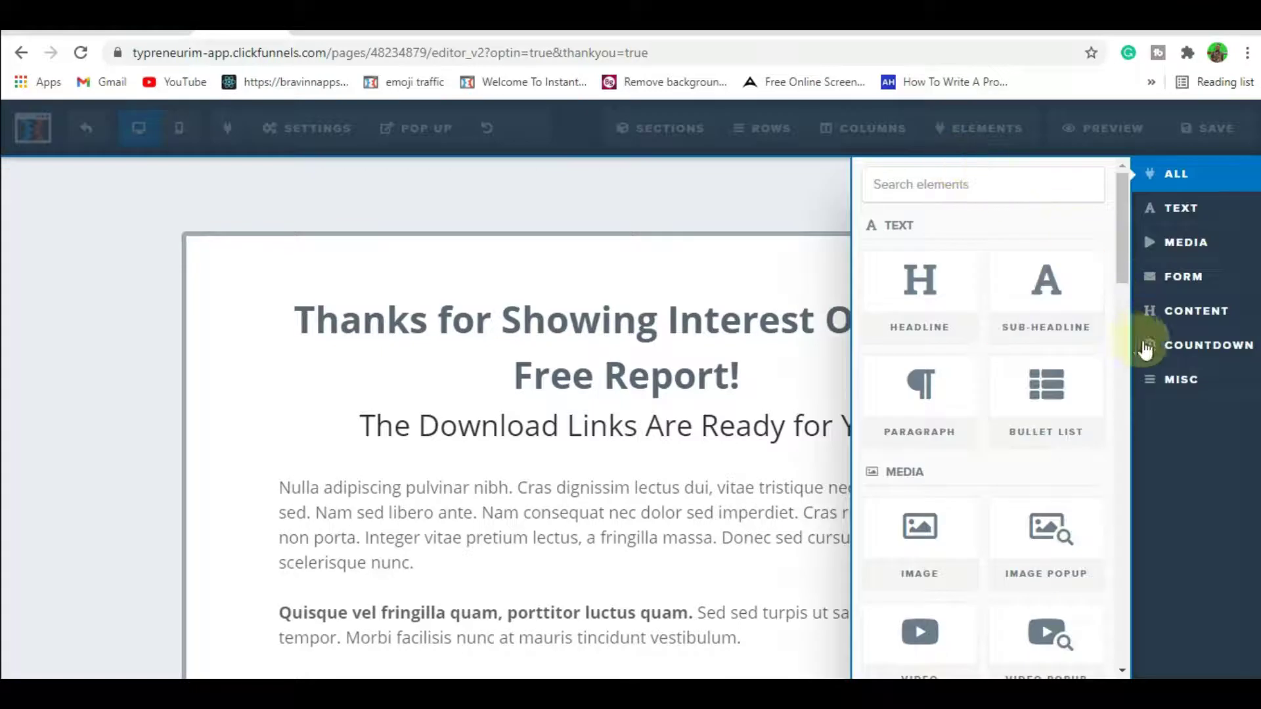
left_click(1183, 244)
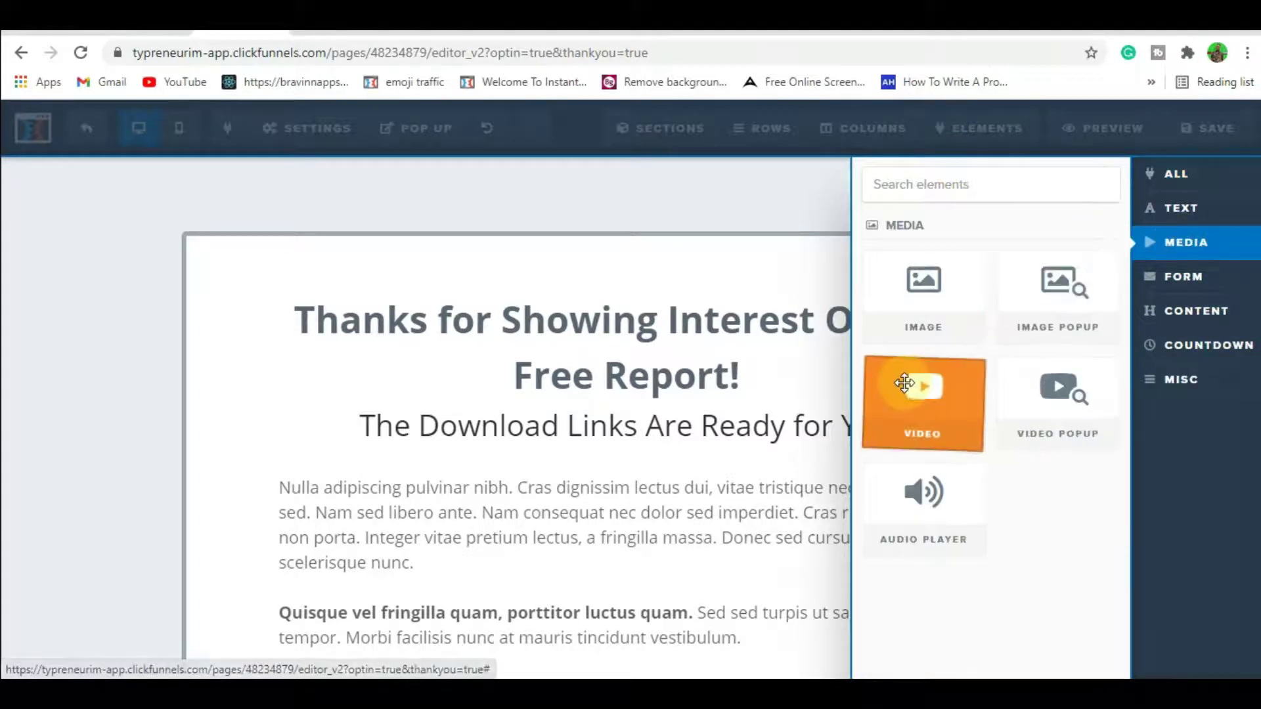
left_click_drag(918, 388, 802, 417)
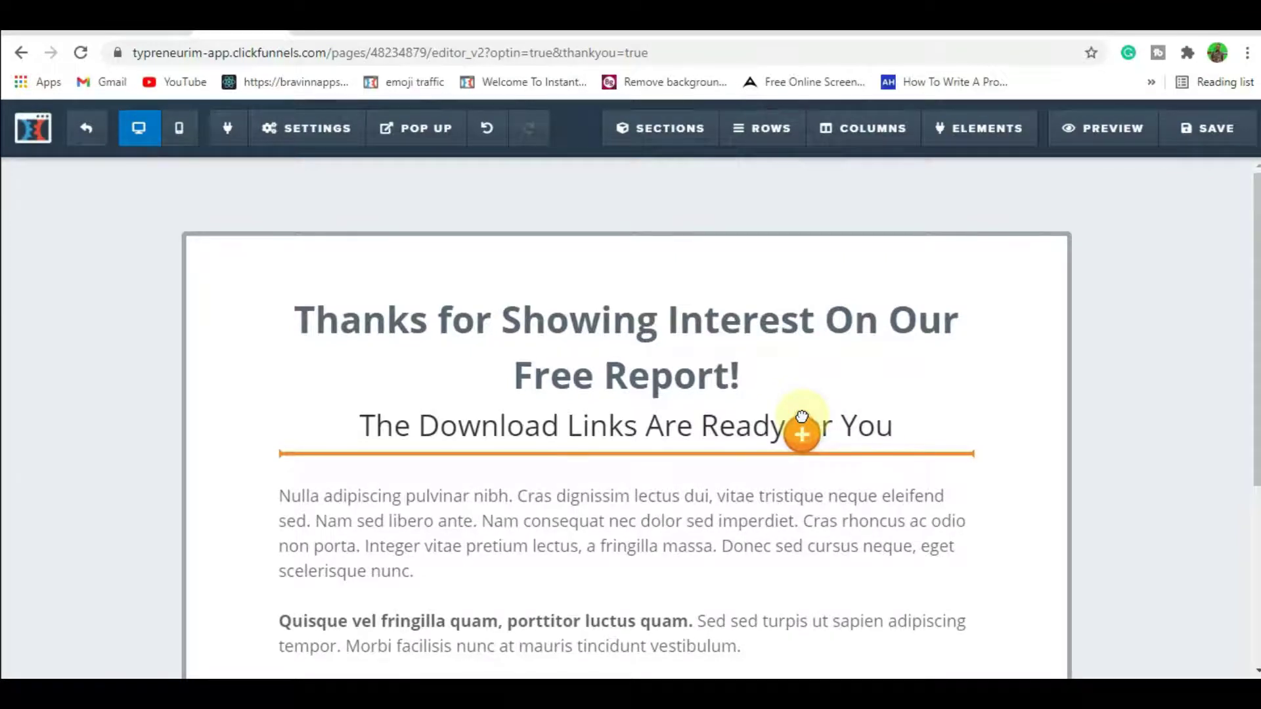
left_click_drag(802, 417, 807, 421)
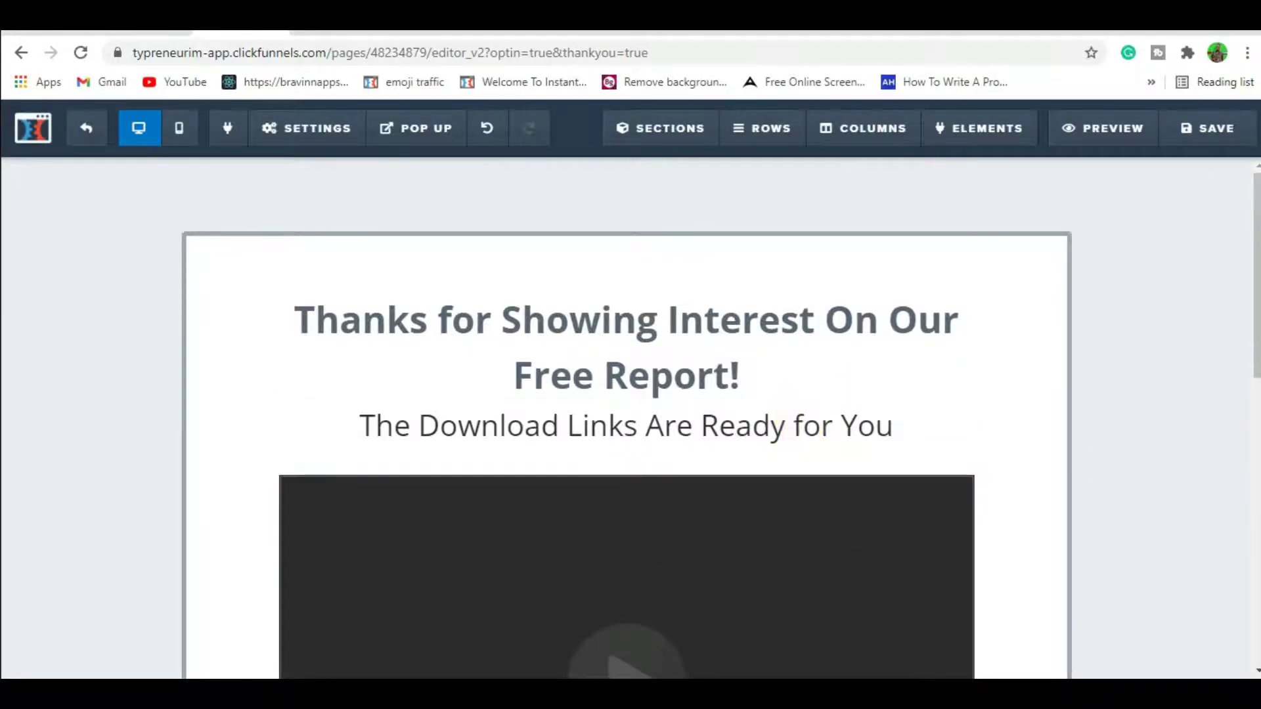
left_click_drag(1257, 352, 1255, 423)
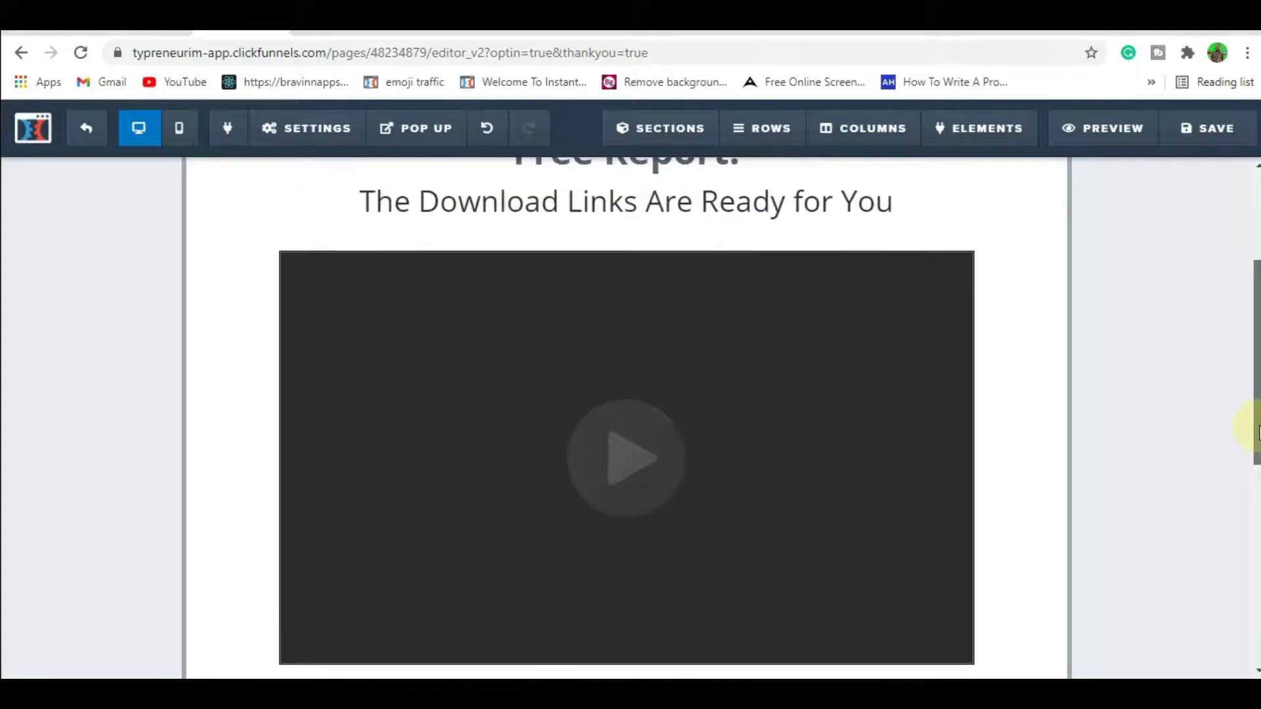
mouse_move(757, 504)
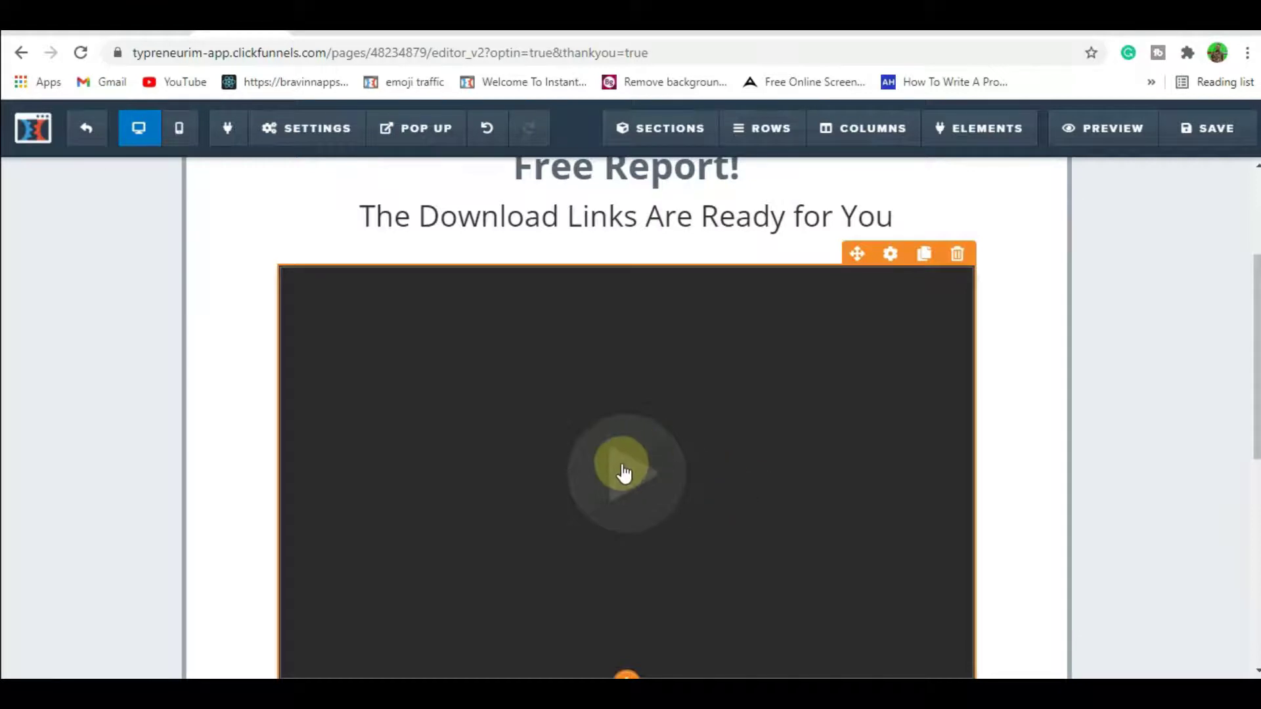
left_click(890, 255)
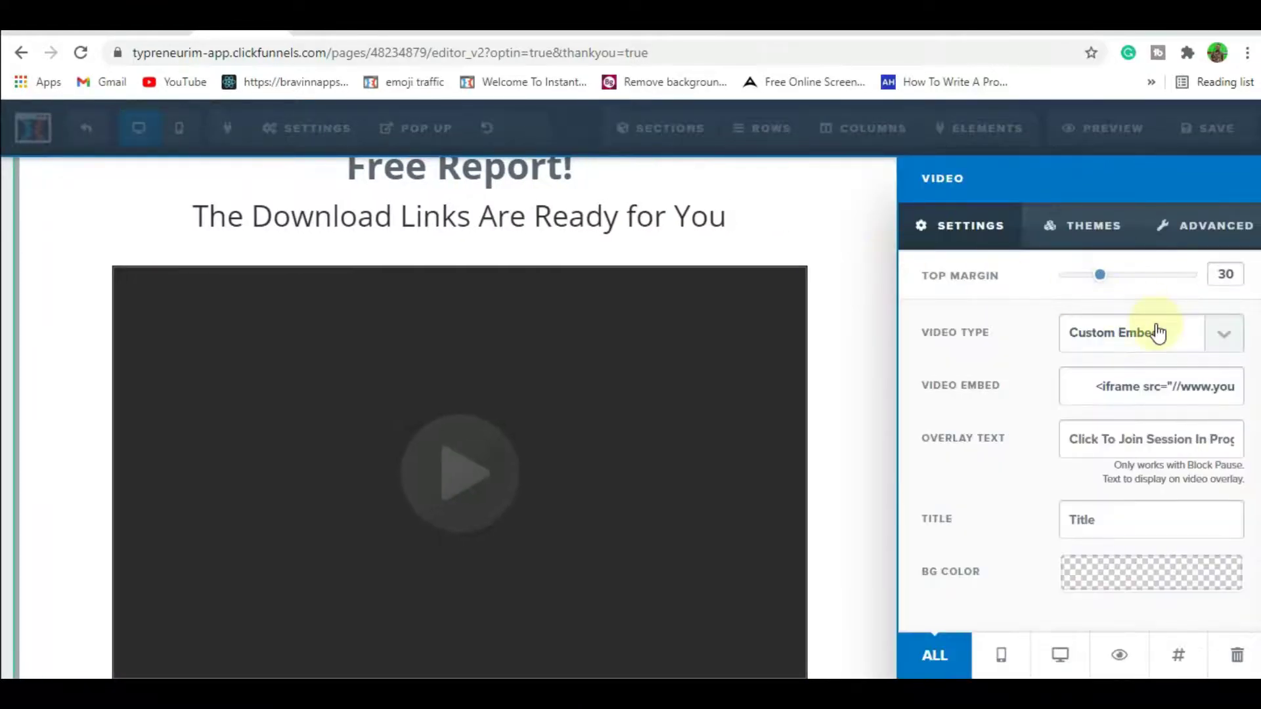
left_click(1226, 340)
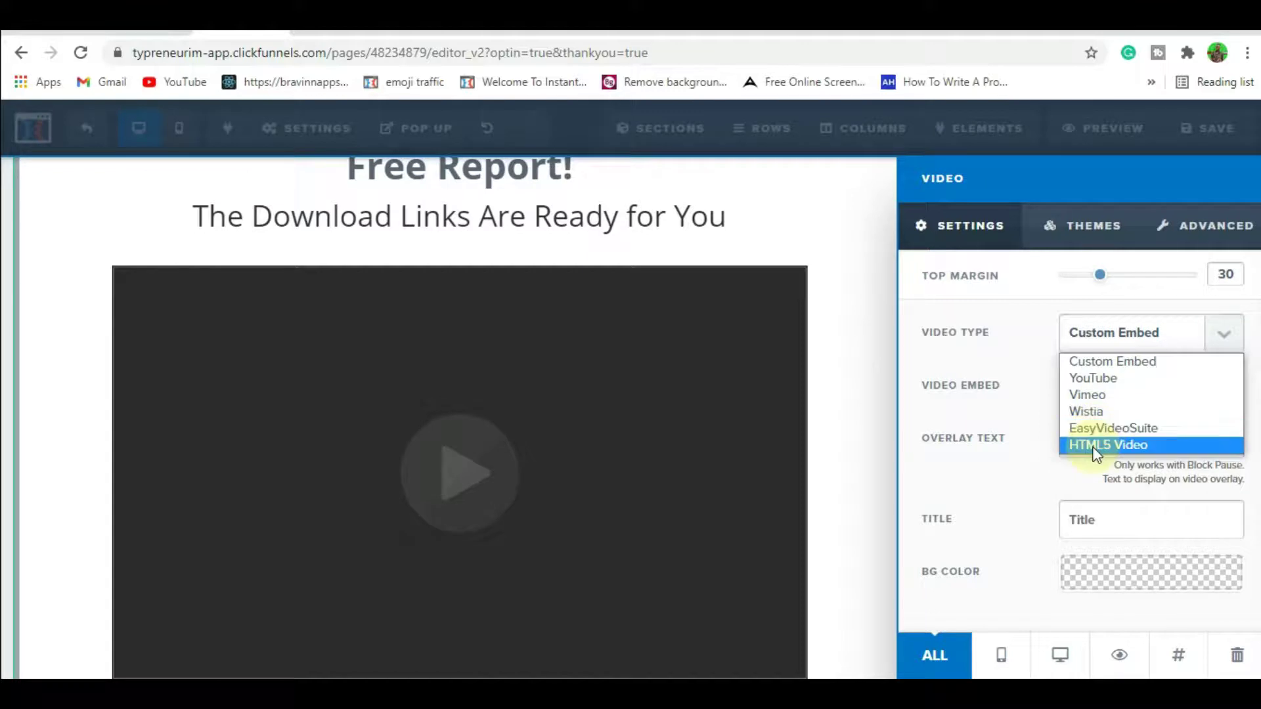
left_click(1101, 380)
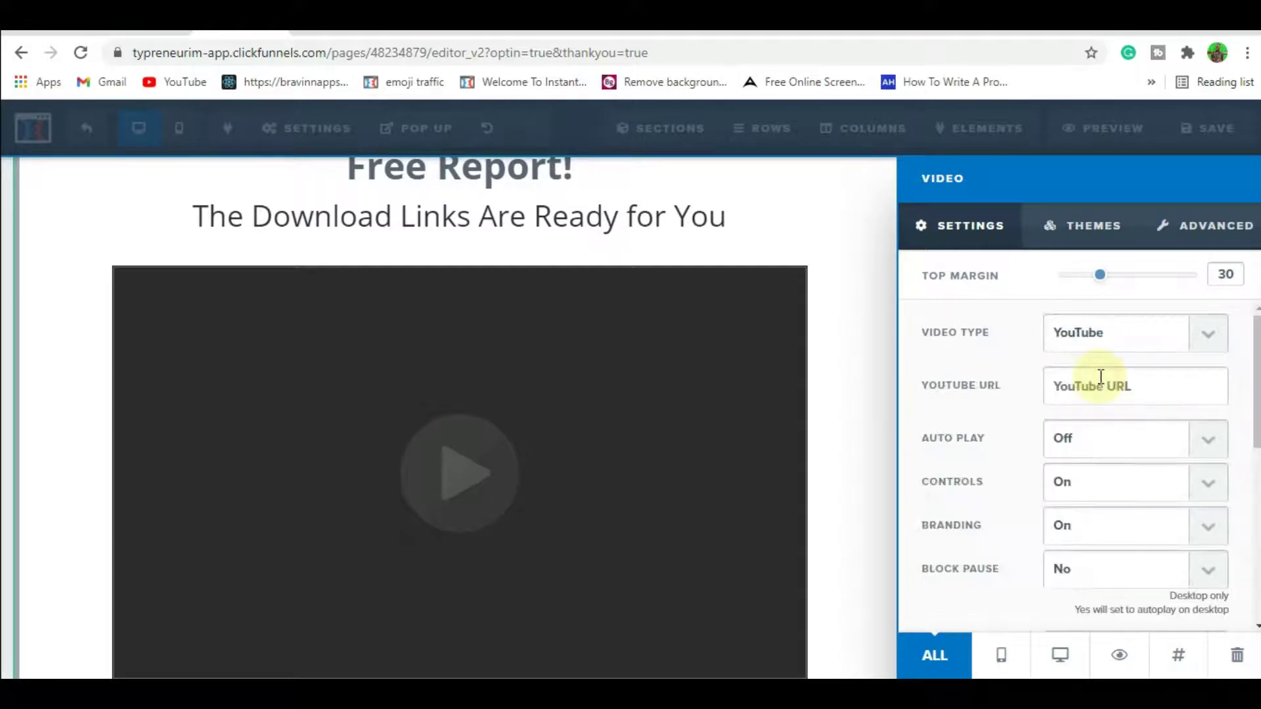
left_click(1150, 386)
left_click(1092, 386)
type("https://youtu.be/rlo0NwWXu9c")
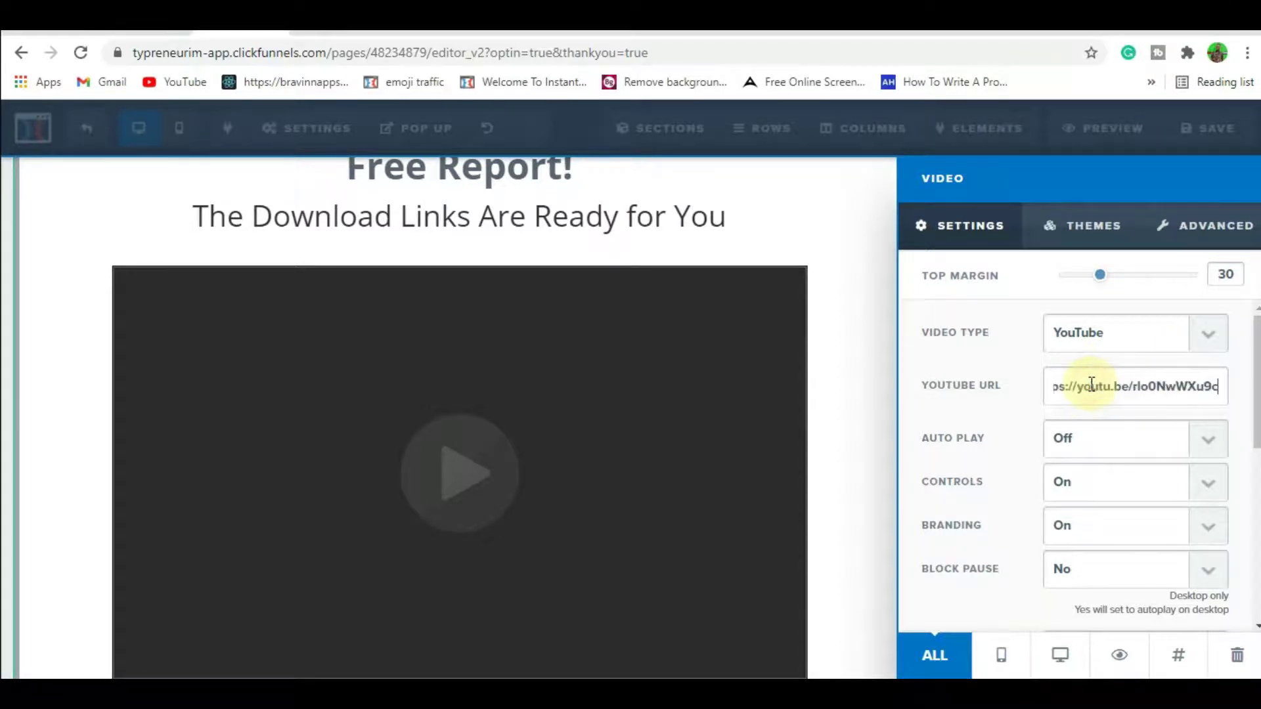
left_click(866, 537)
left_click(866, 538)
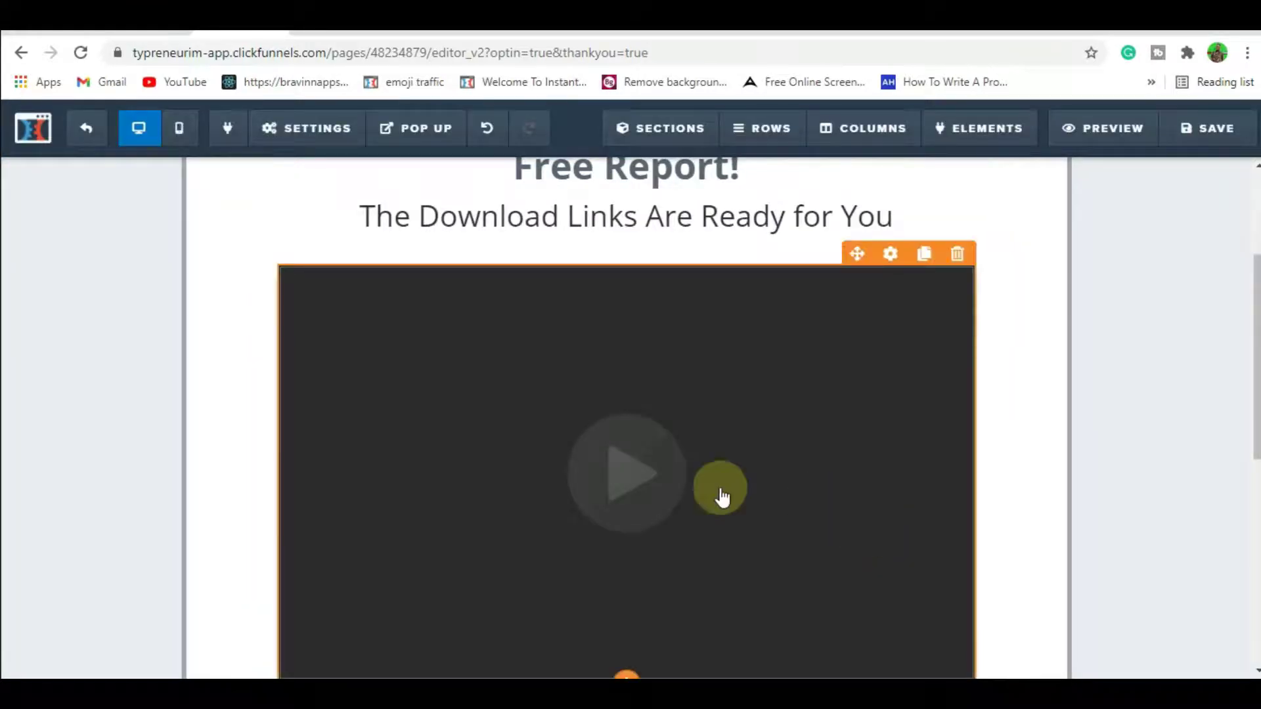
Reopen the video element's settings and set its unmute label option to Yes.
scroll(1240, 332, "down", 3)
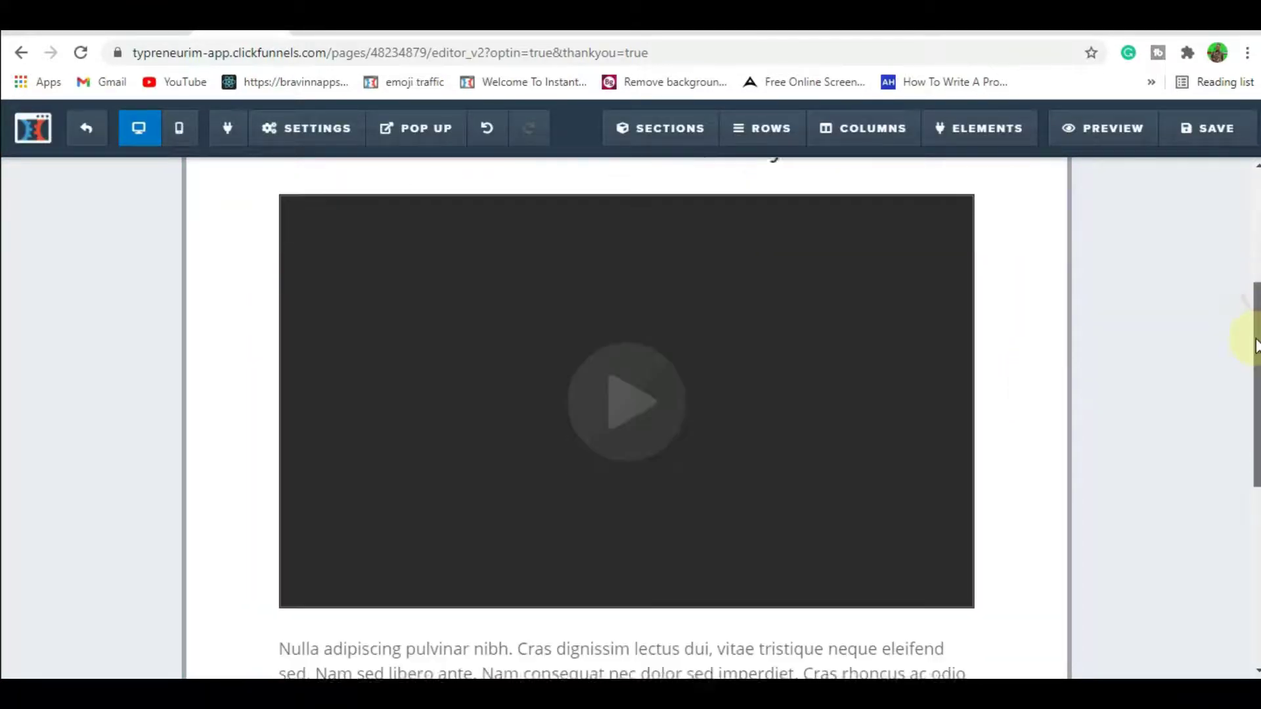
scroll(1239, 352, "up", 3)
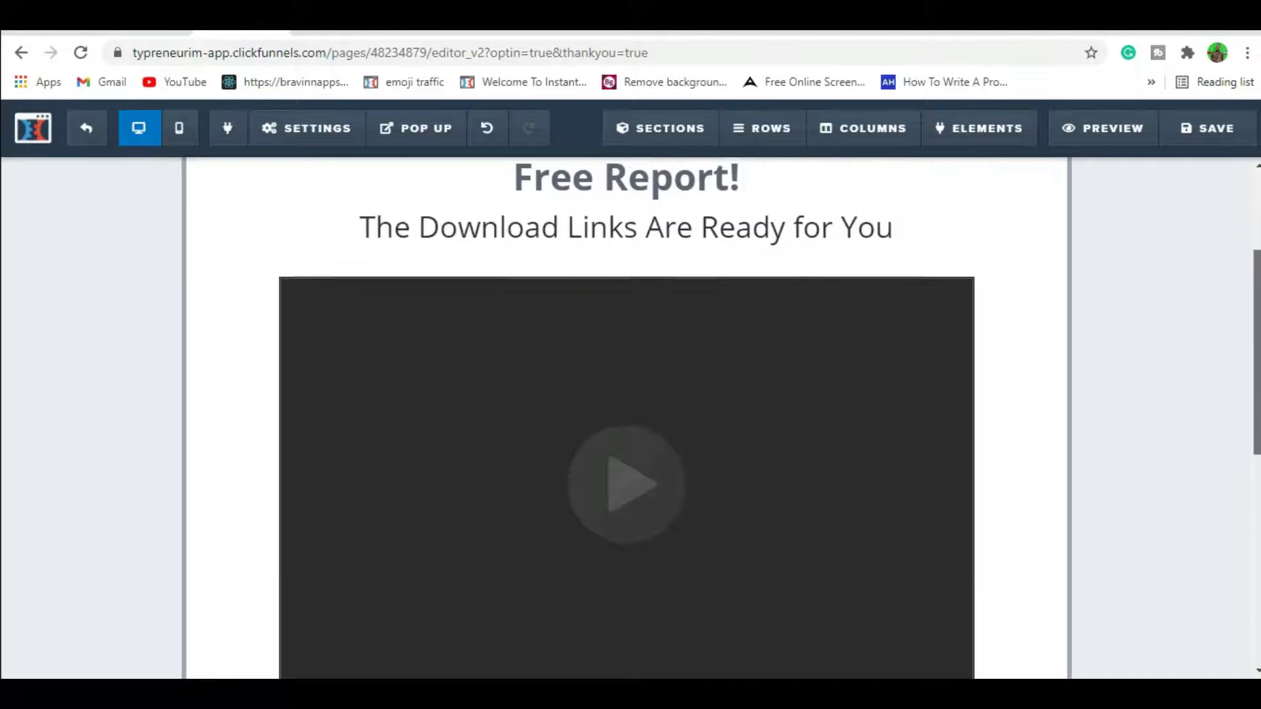
left_click(775, 480)
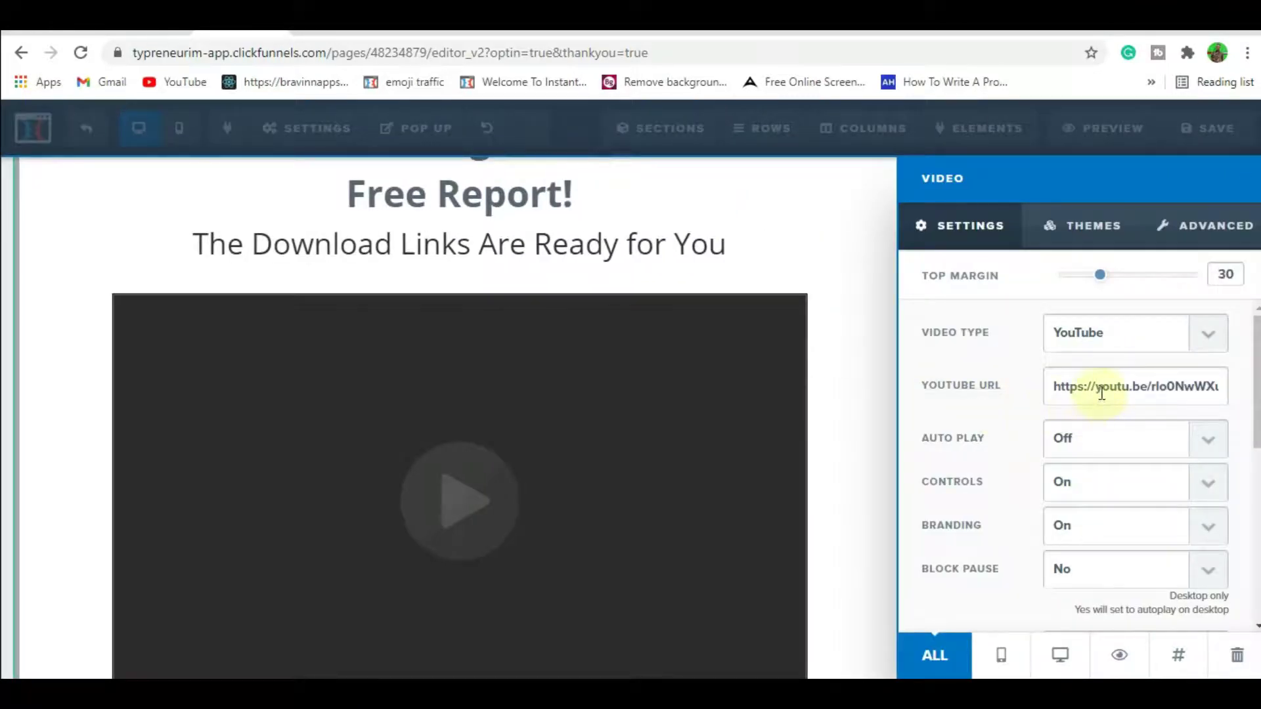
left_click_drag(1251, 391, 1255, 452)
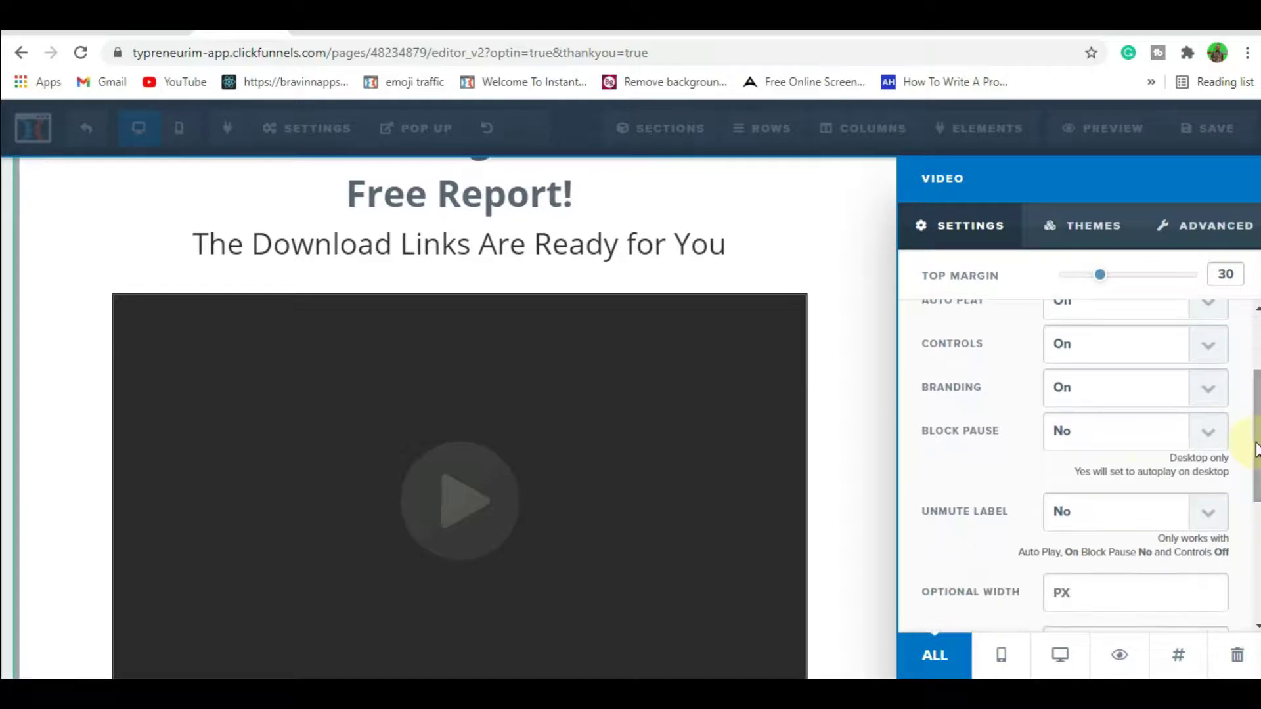
left_click(1212, 516)
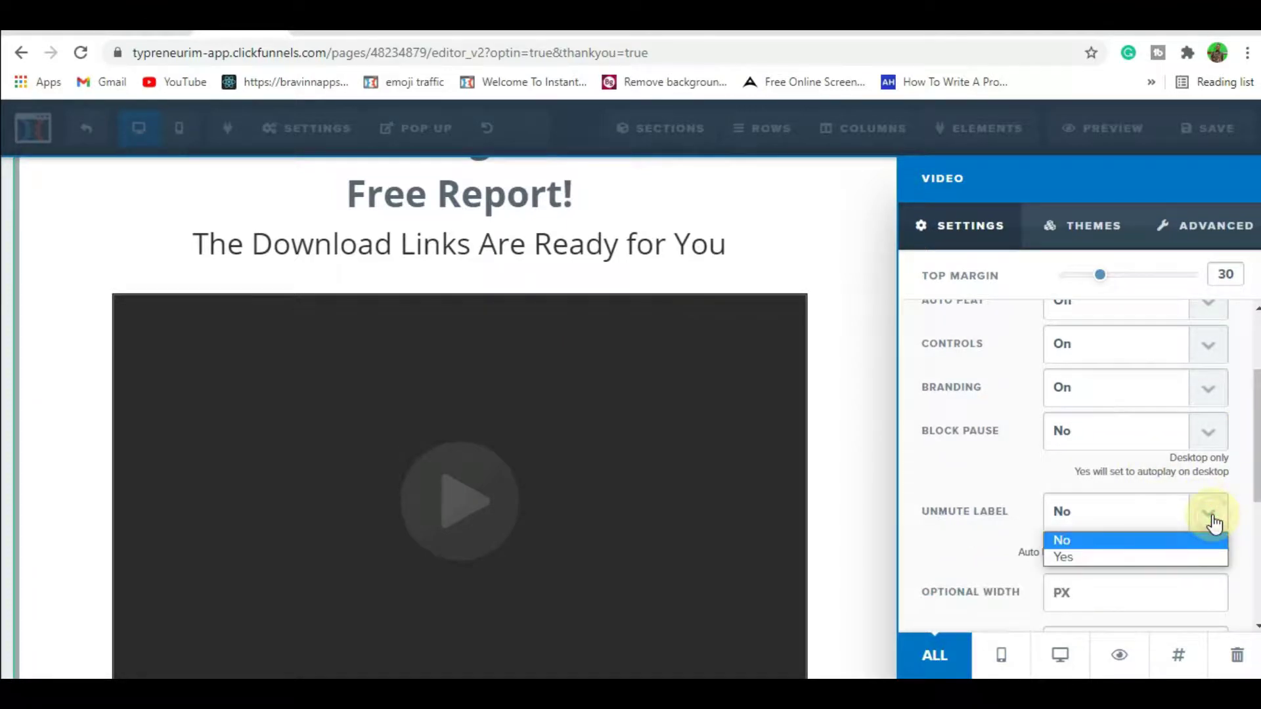
left_click(1137, 557)
Give the video the title "Best Affiliate course for $7" and close its settings.
left_click_drag(1258, 463, 1258, 543)
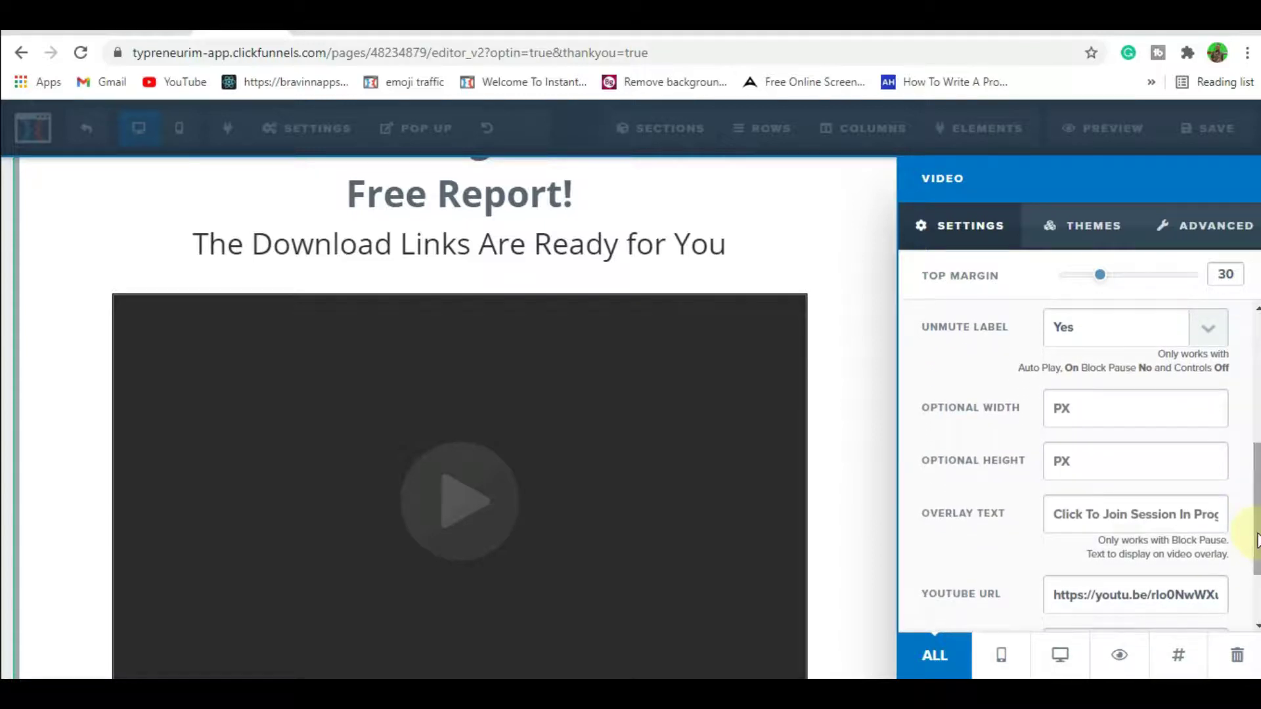
left_click(1148, 515)
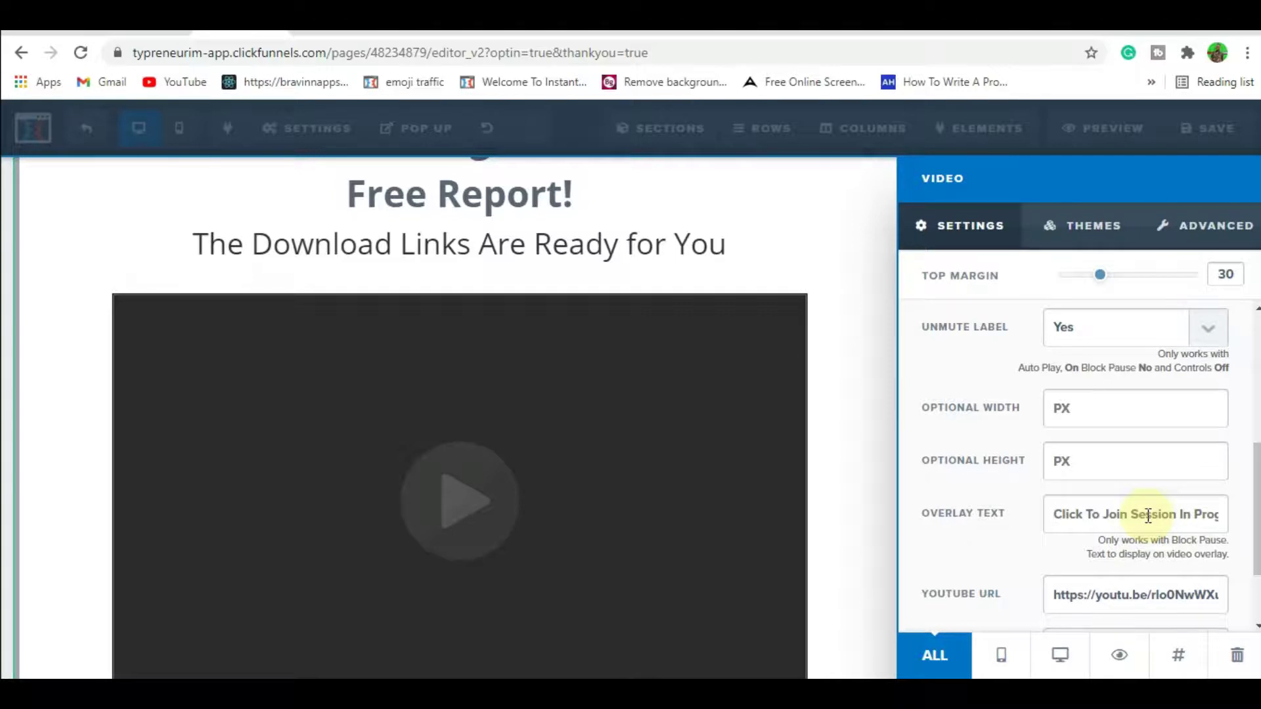
left_click_drag(1258, 532, 1258, 581)
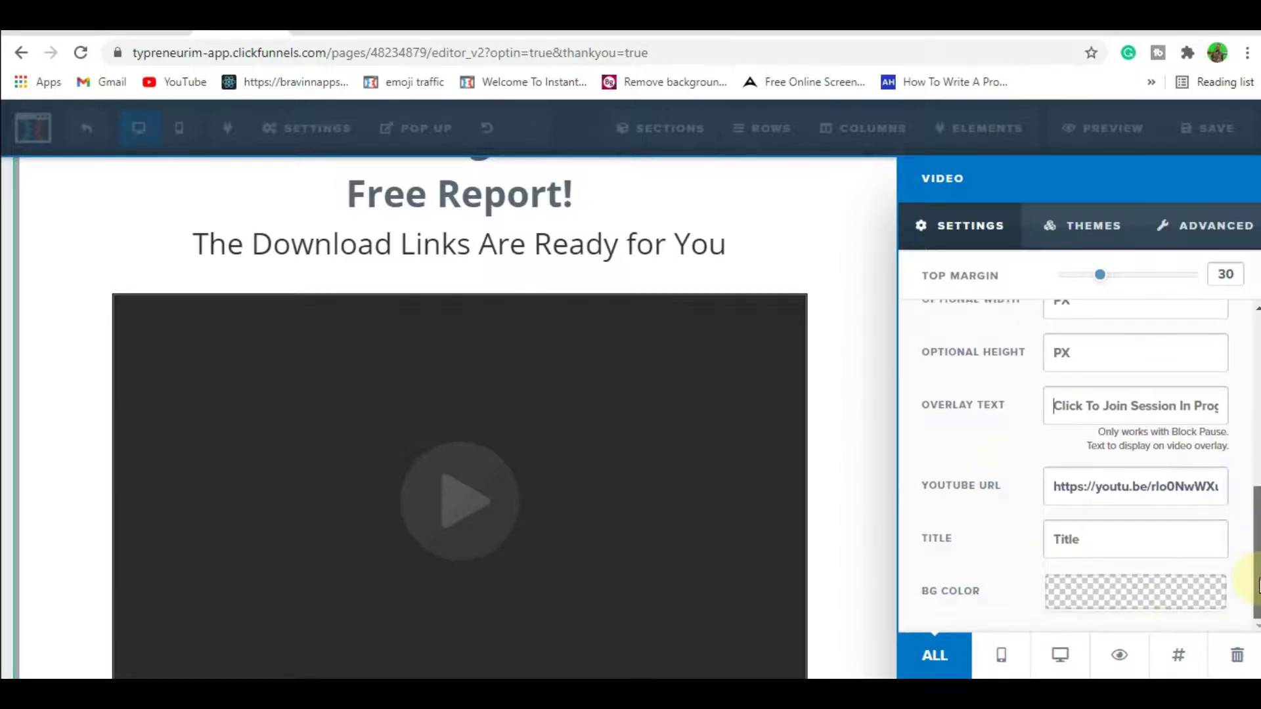
left_click(1144, 538)
type("B")
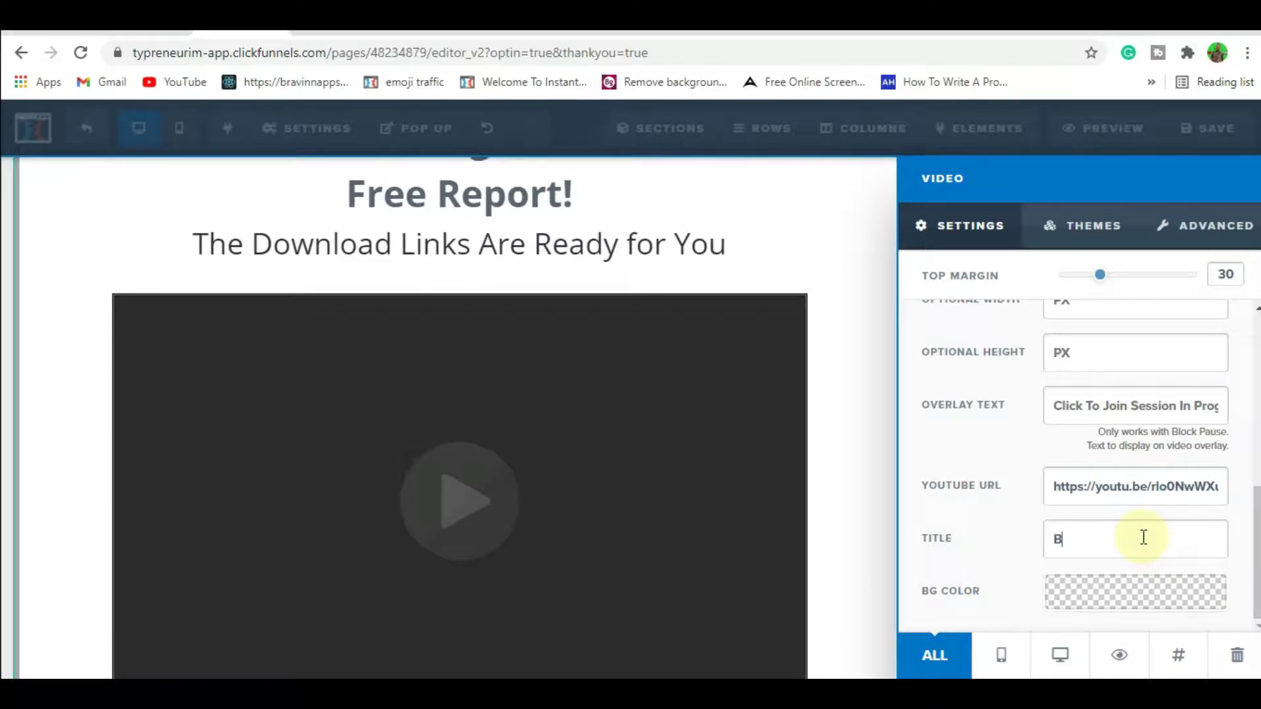
type("est Affiliate course for $7")
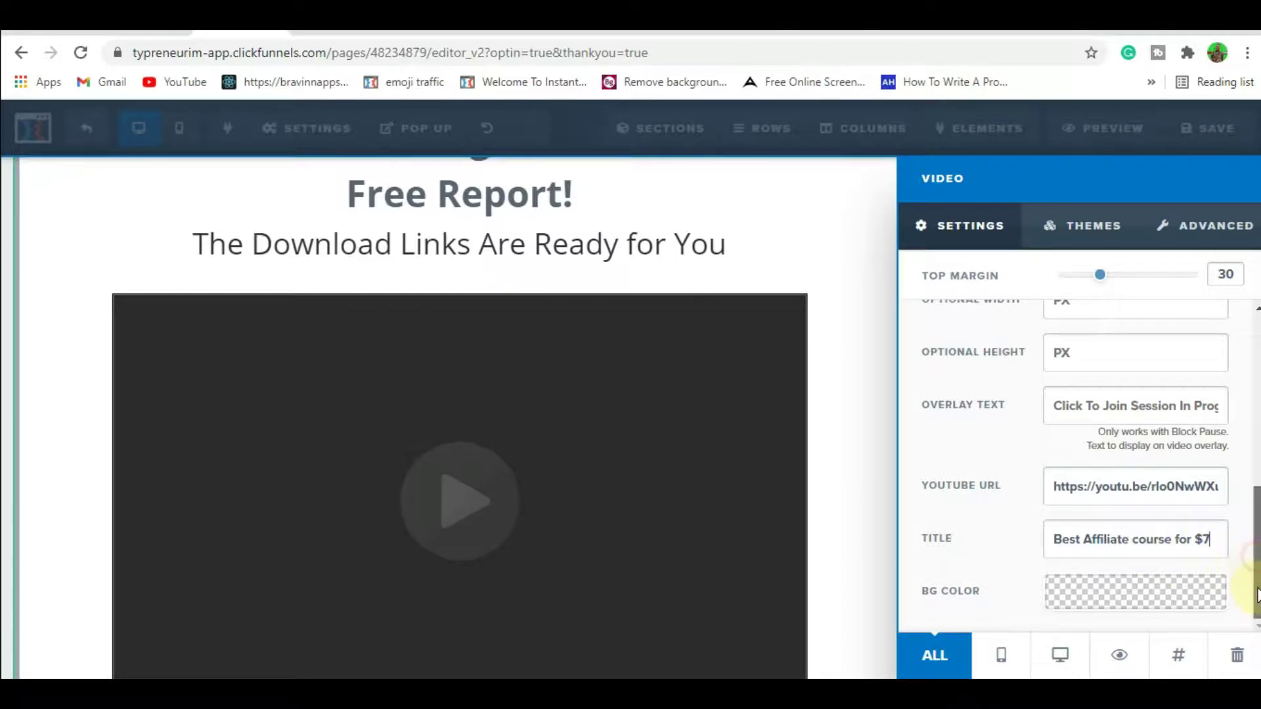
left_click(870, 521)
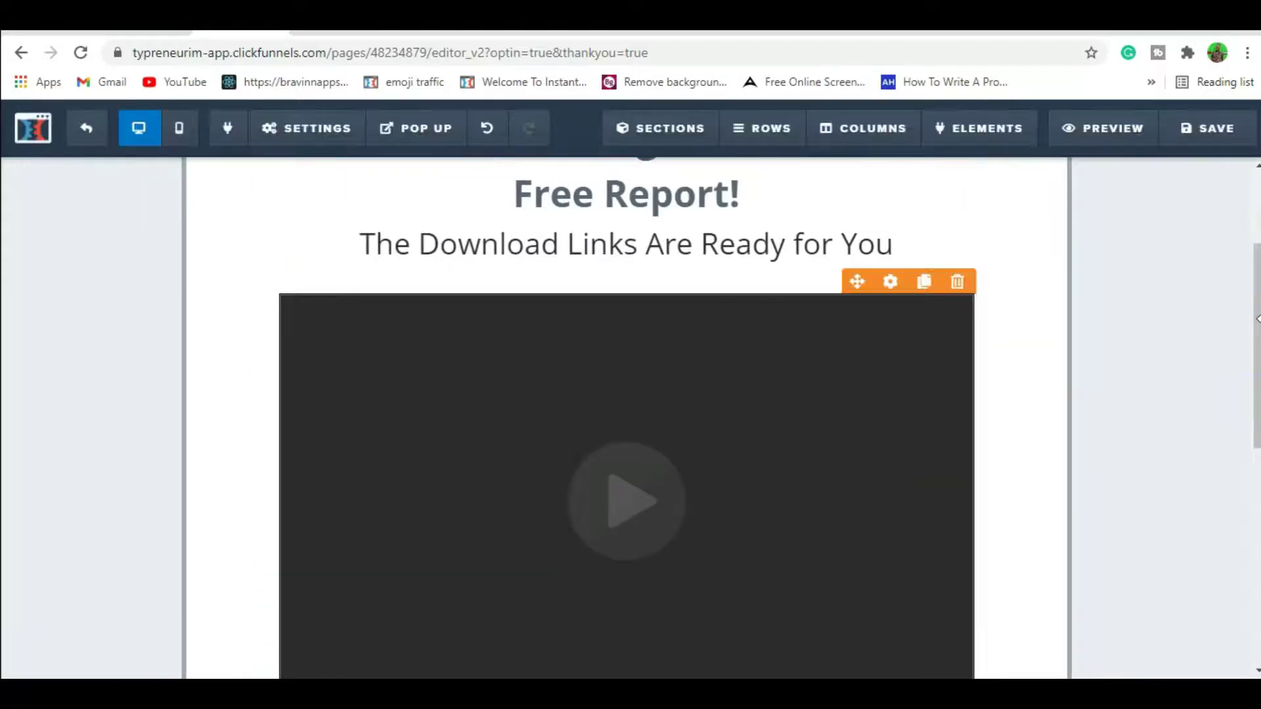
scroll(627, 420, "down", 5)
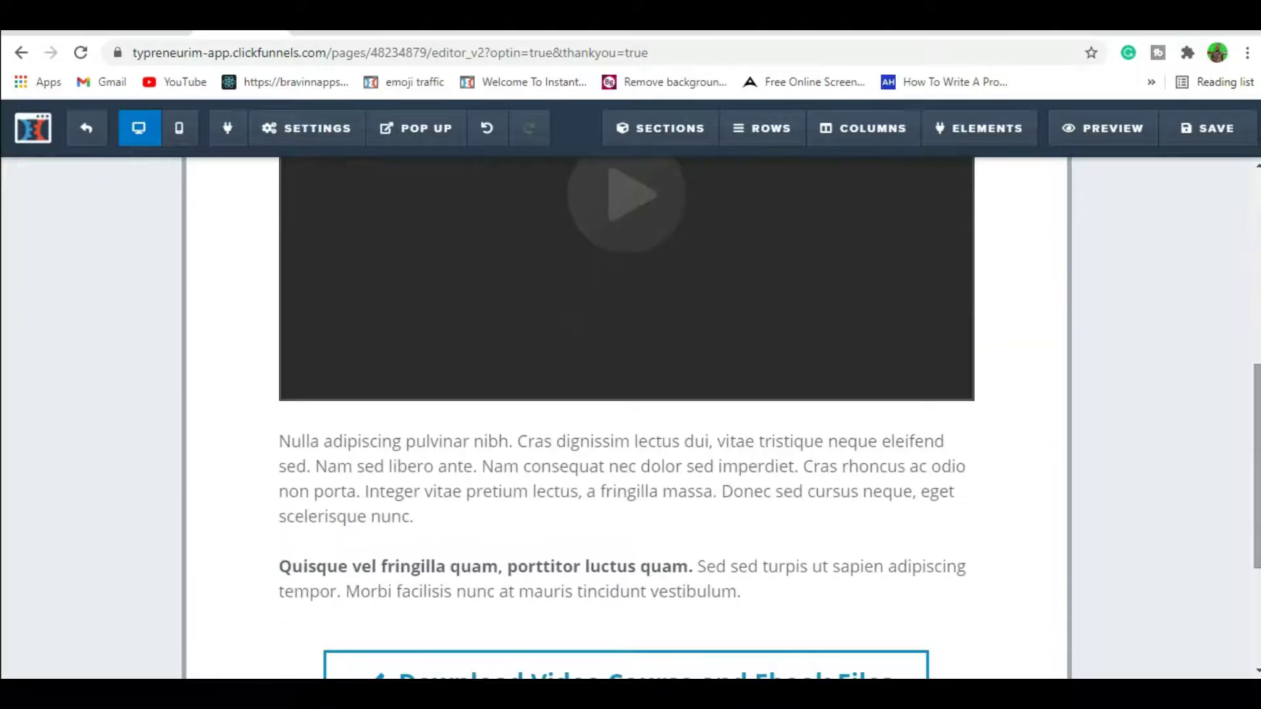
left_click_drag(1257, 466, 1257, 484)
mouse_move(701, 553)
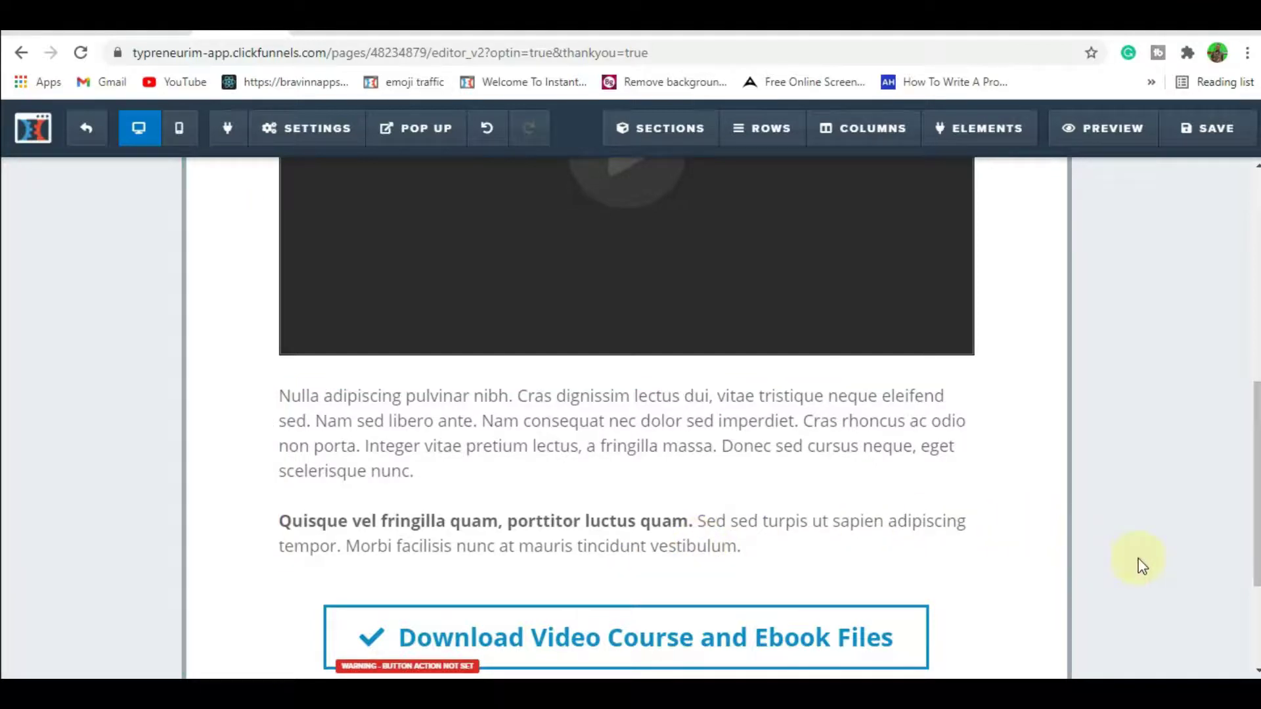
left_click_drag(1258, 545, 1259, 613)
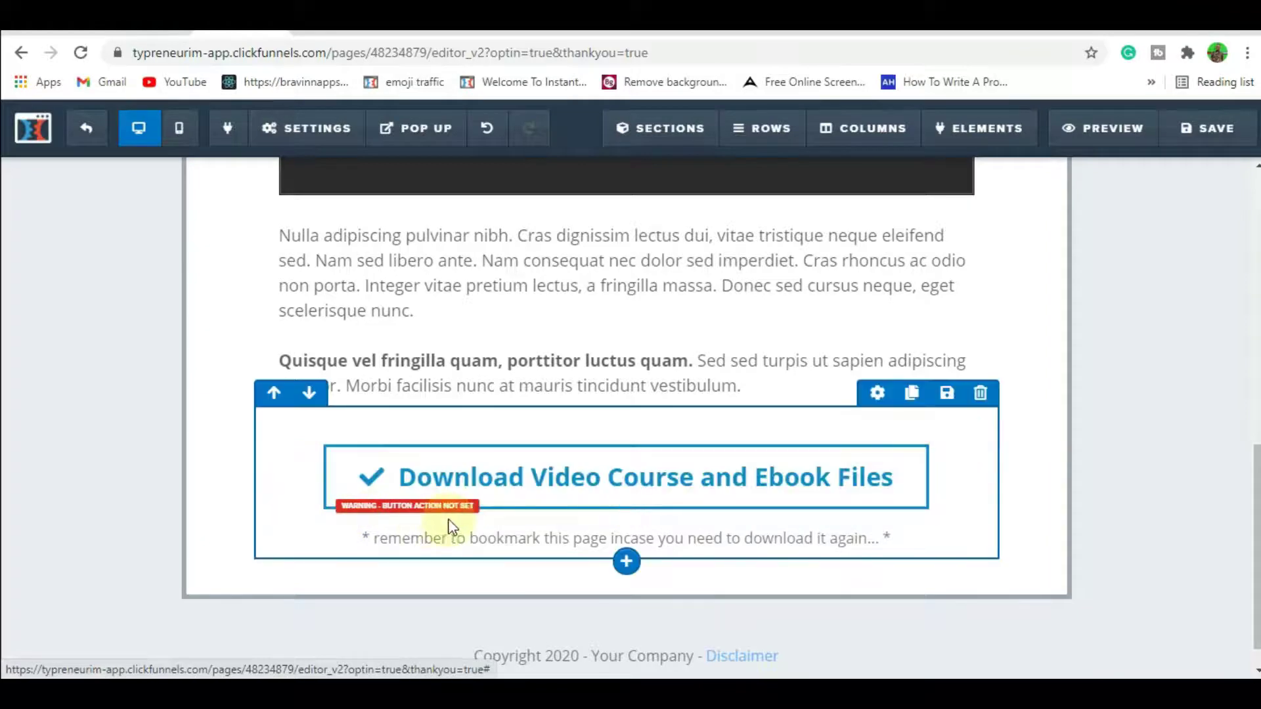
left_click(511, 499)
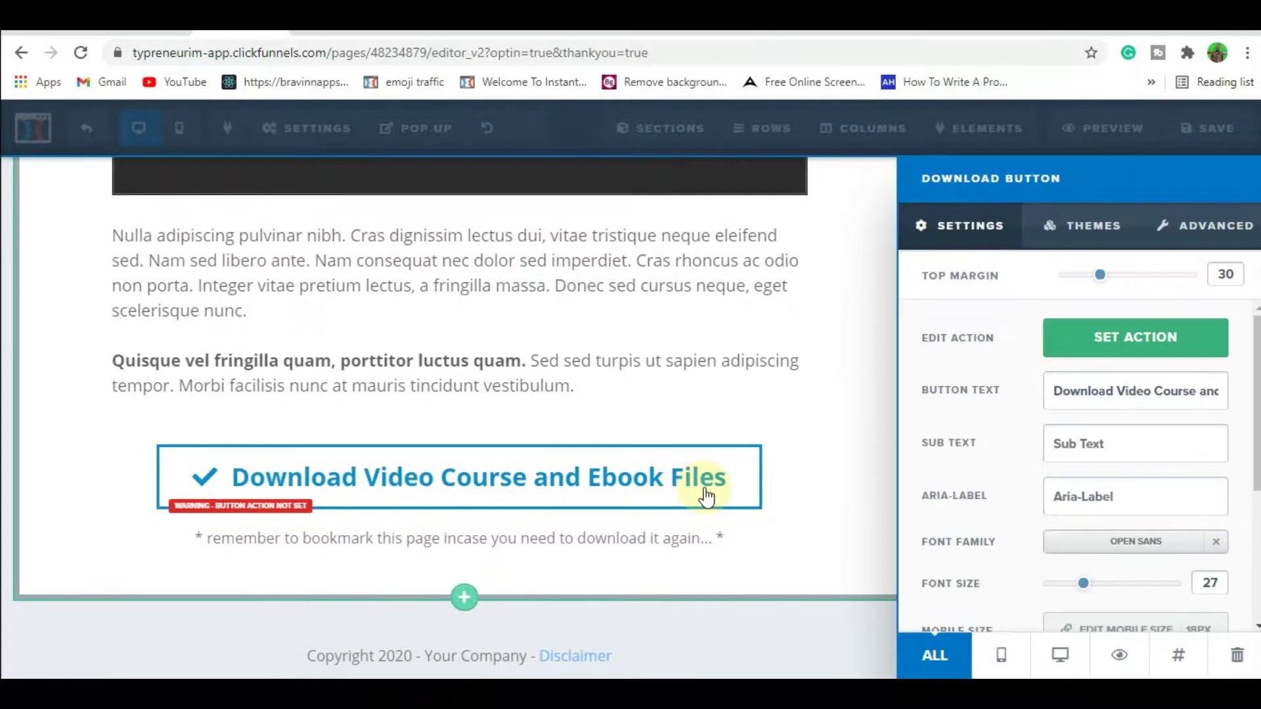
left_click(1105, 346)
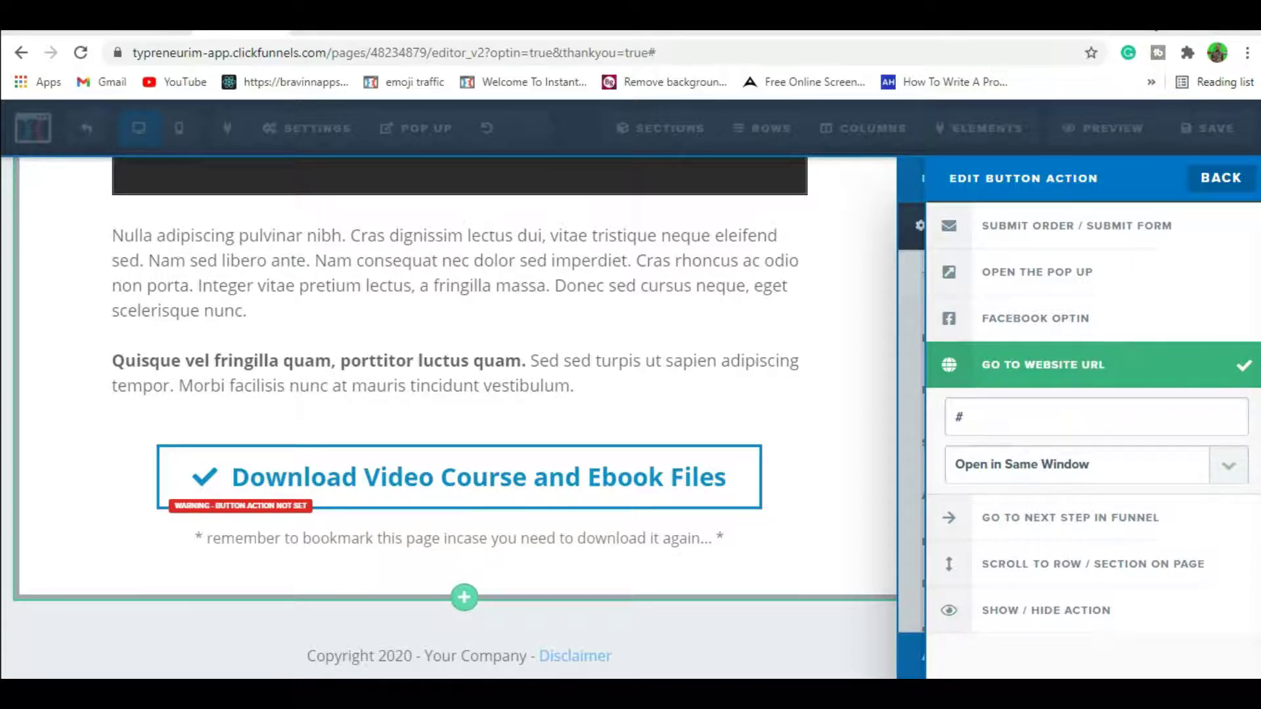
left_click(1105, 407)
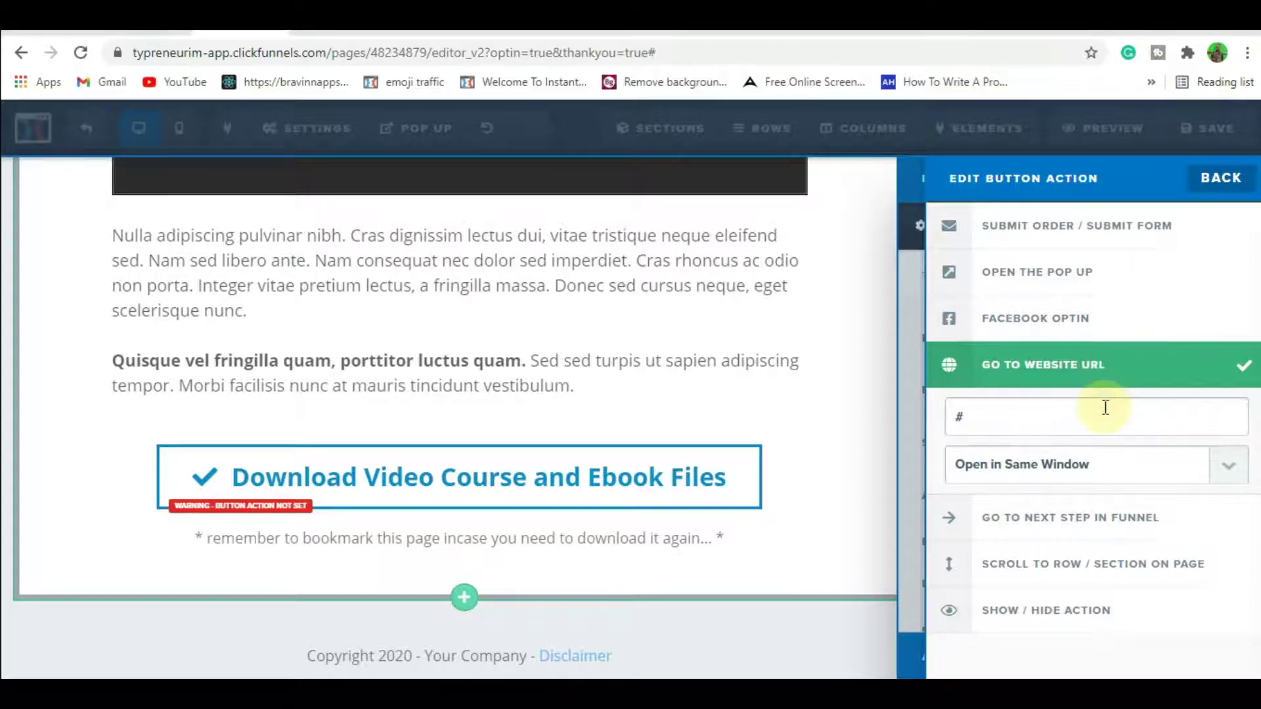
key("BackSpace")
type("https://d39a8g48qb07cq51imn50rgof9.hop.clickbank.net/")
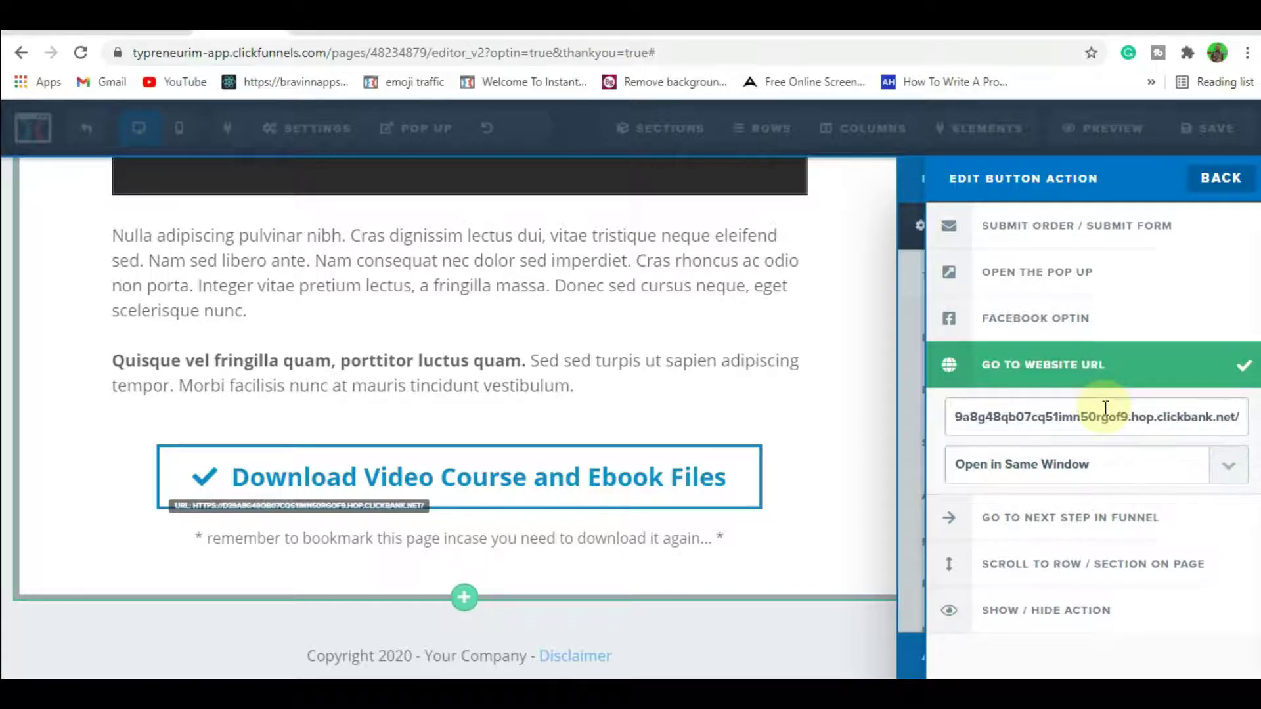
left_click(852, 530)
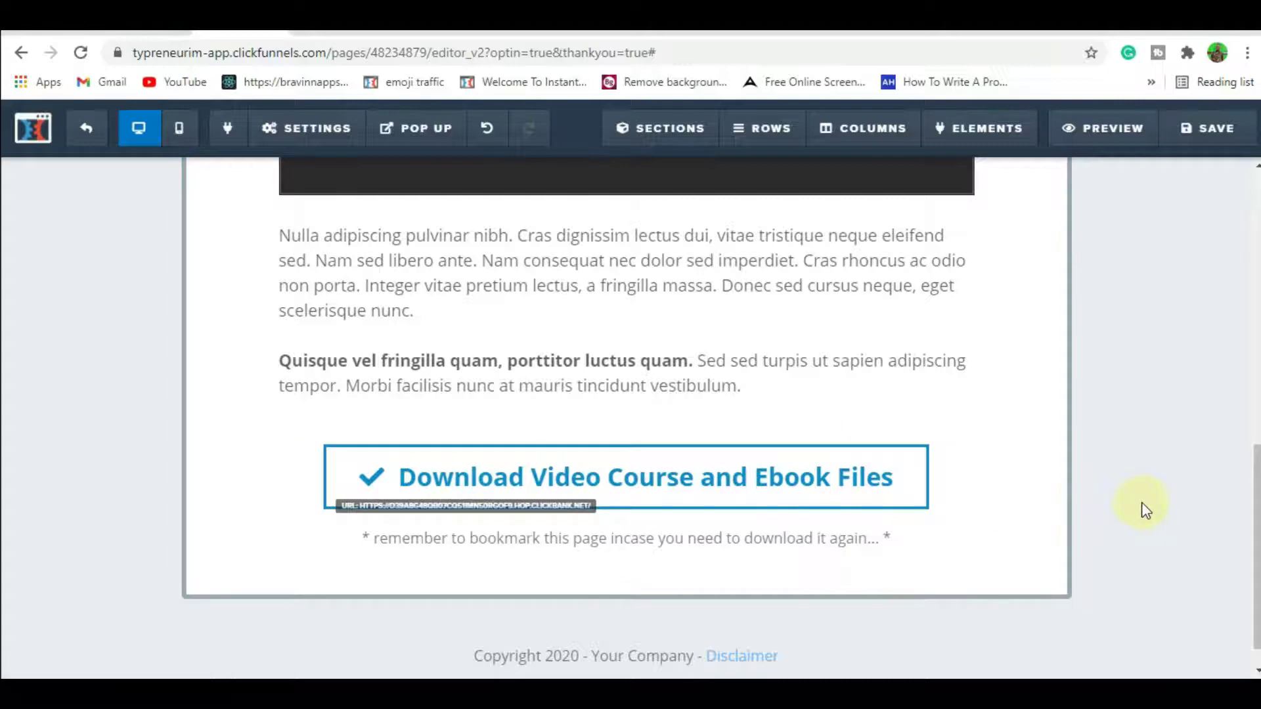
Connect the page's email integration to Smat Aff Marketers (Aweber), with the action Add To List with Tag and the list Smart Aff marketers.
mouse_move(361, 130)
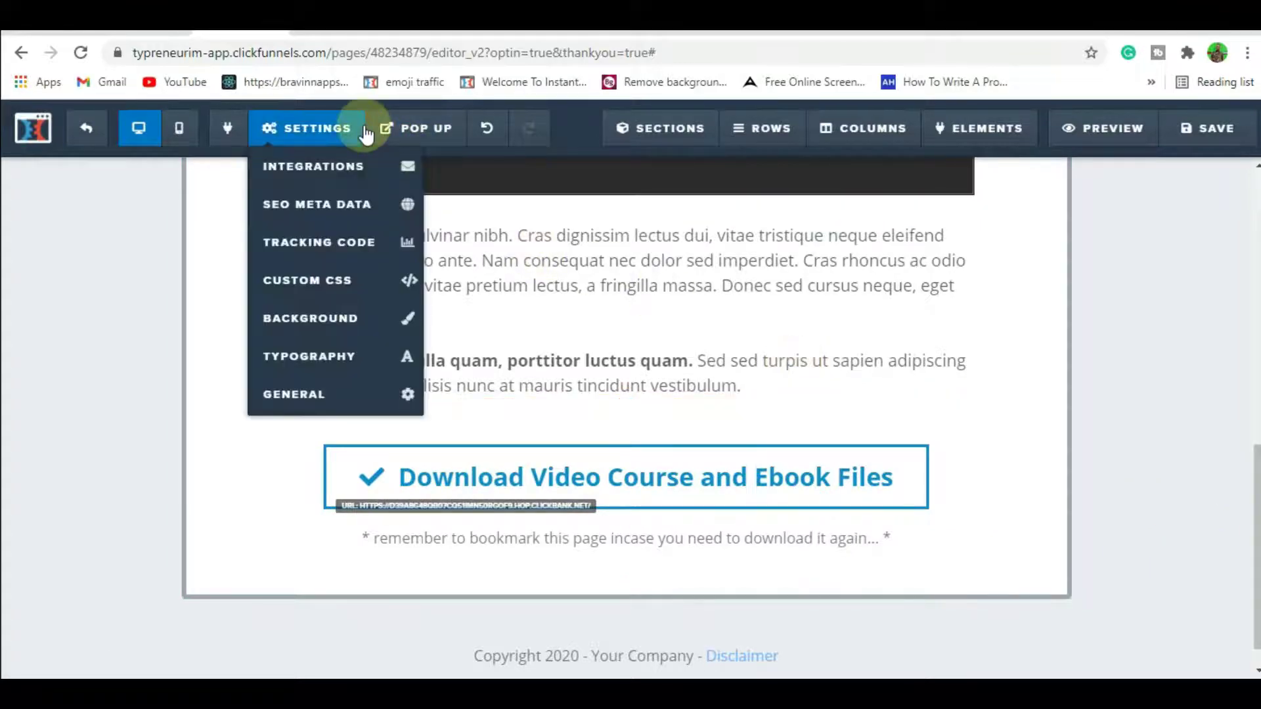
left_click(327, 178)
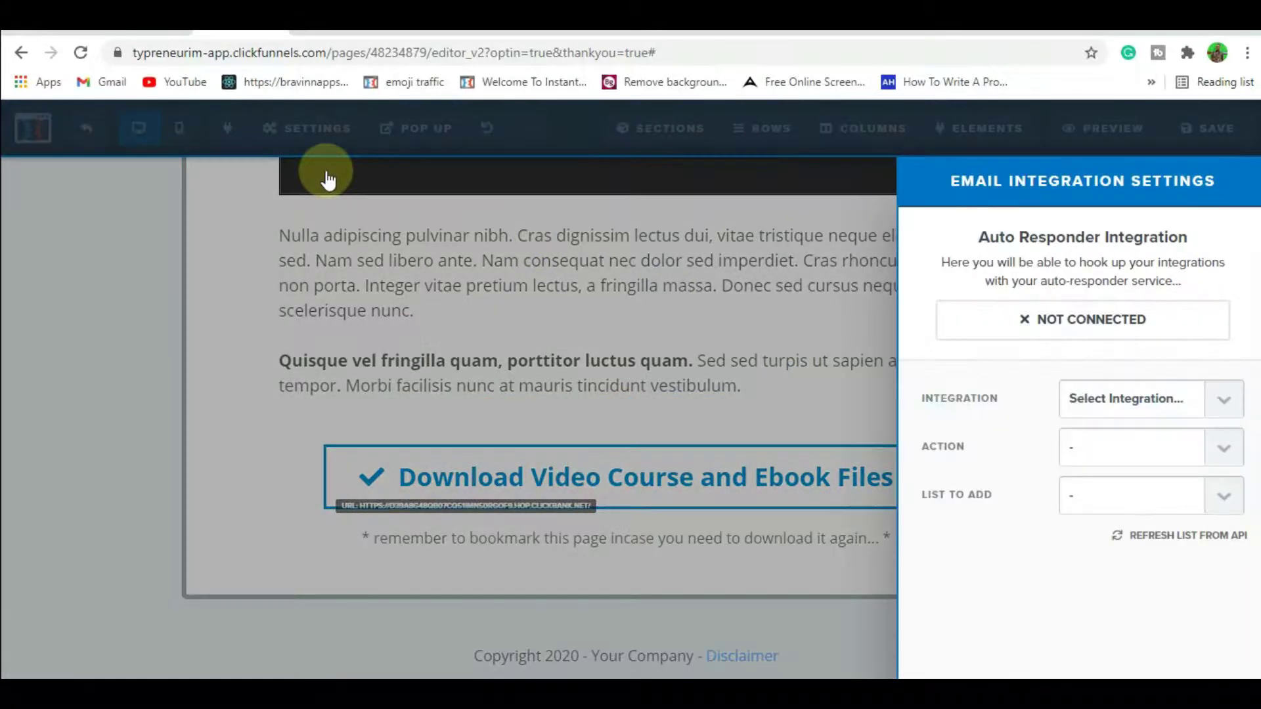
left_click(1224, 400)
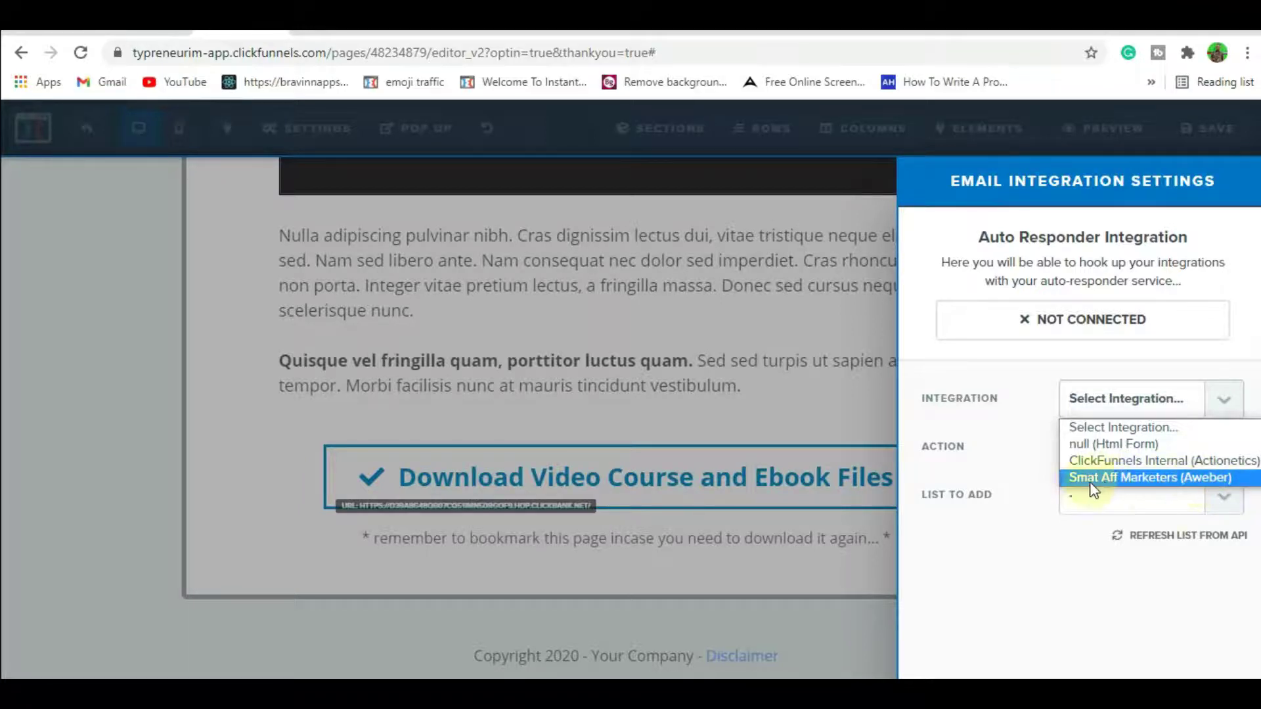
left_click(1213, 479)
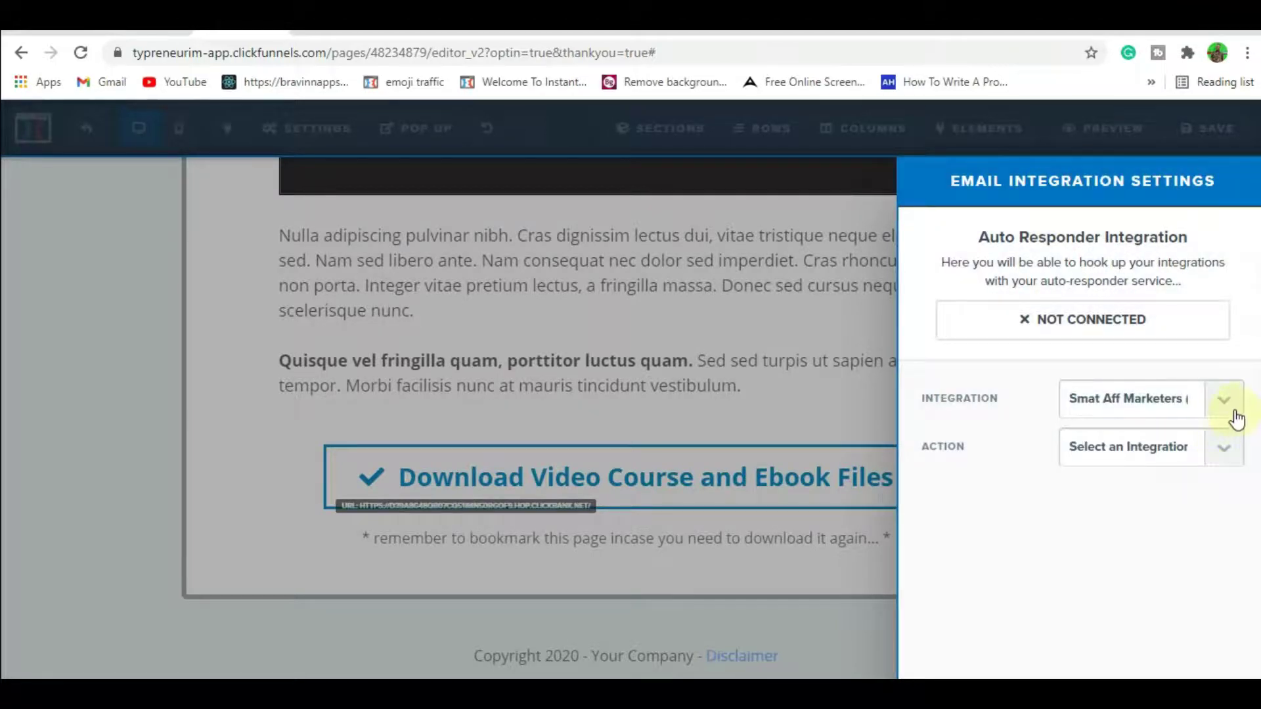
left_click(1220, 452)
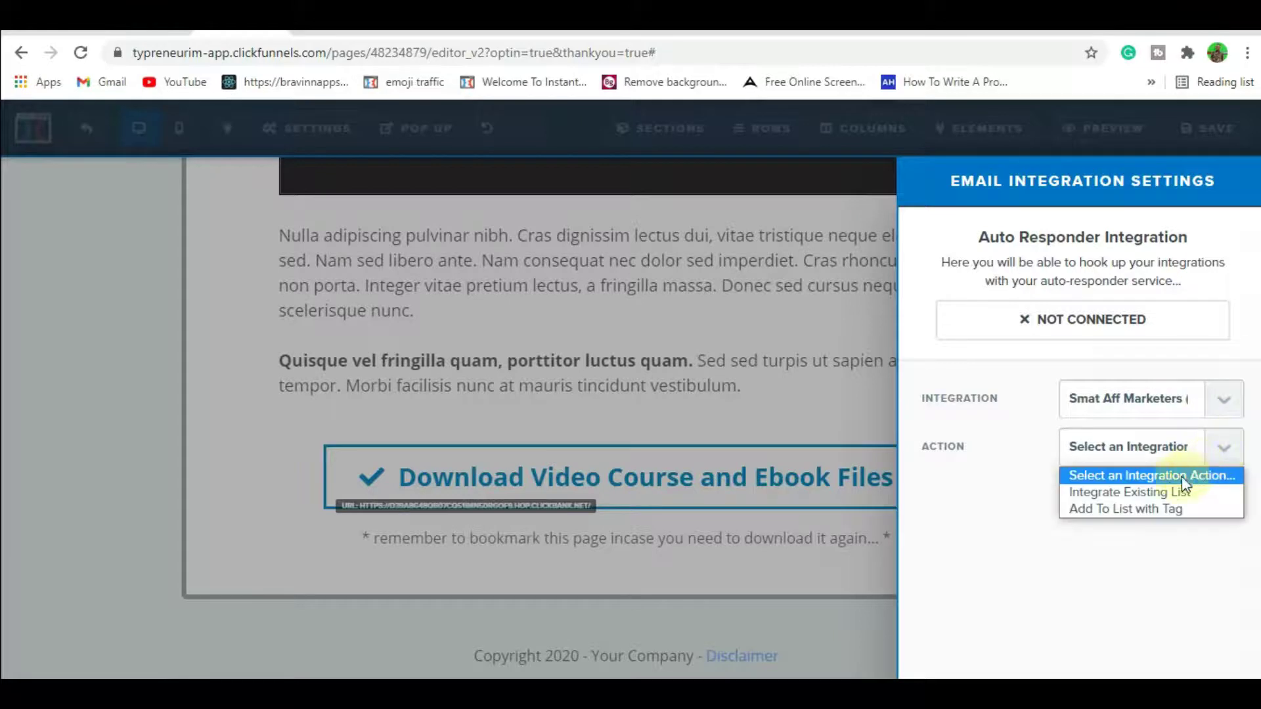
left_click(1149, 510)
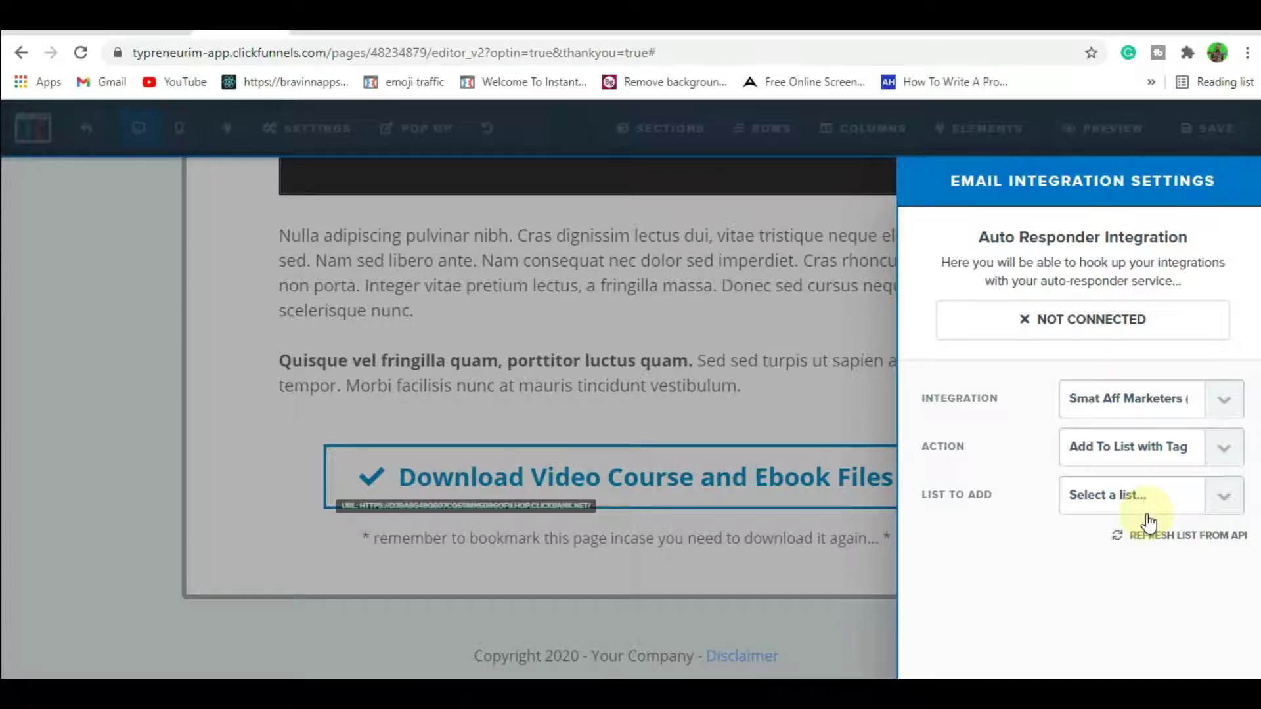
left_click(1227, 498)
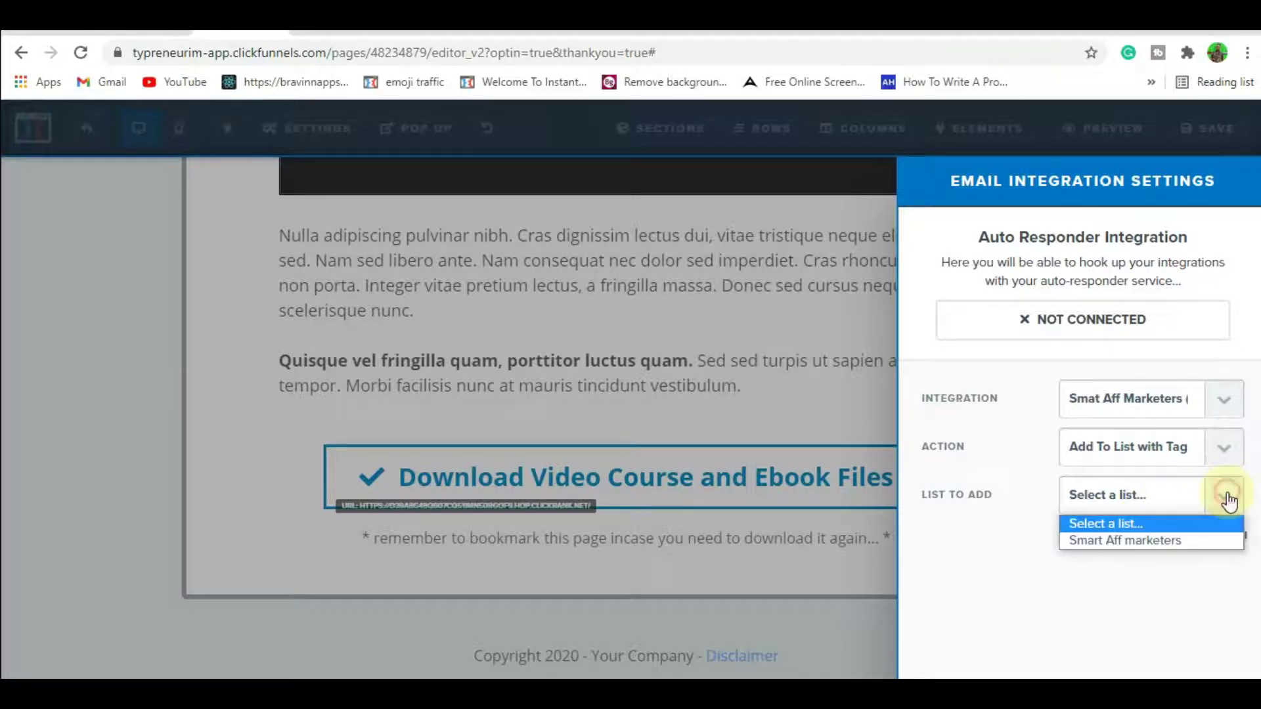
left_click(1177, 540)
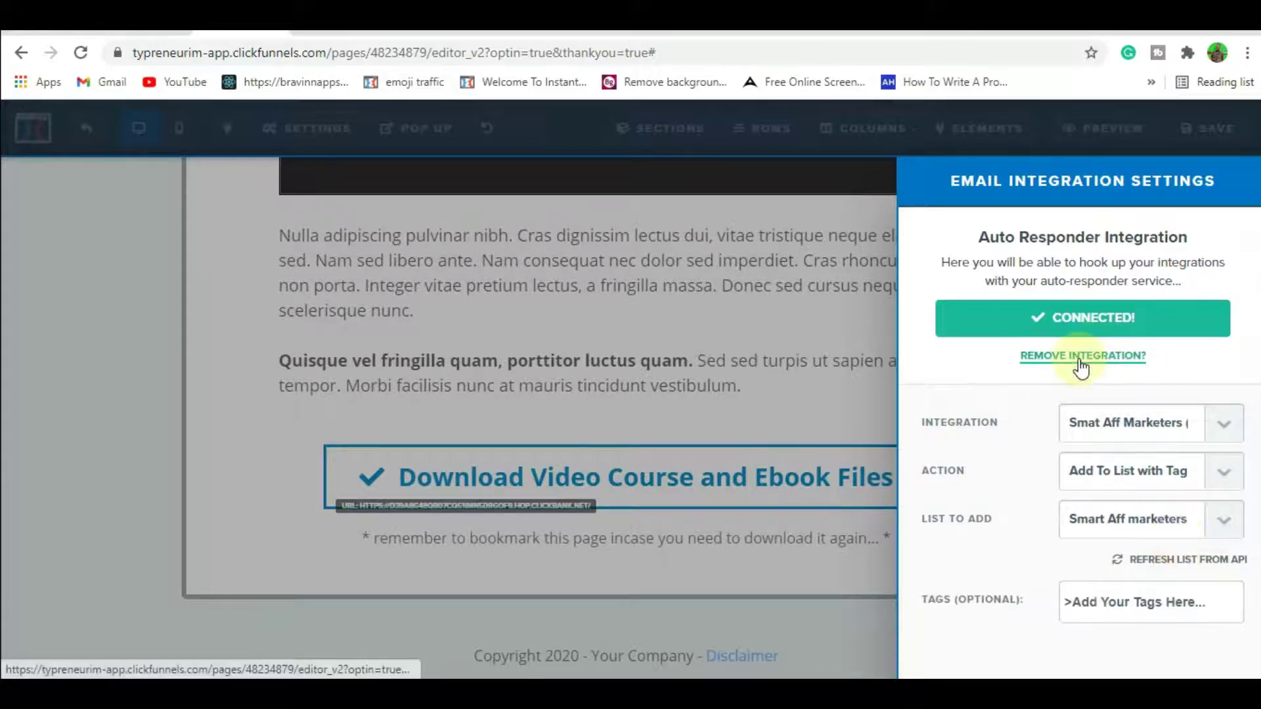
left_click(804, 404)
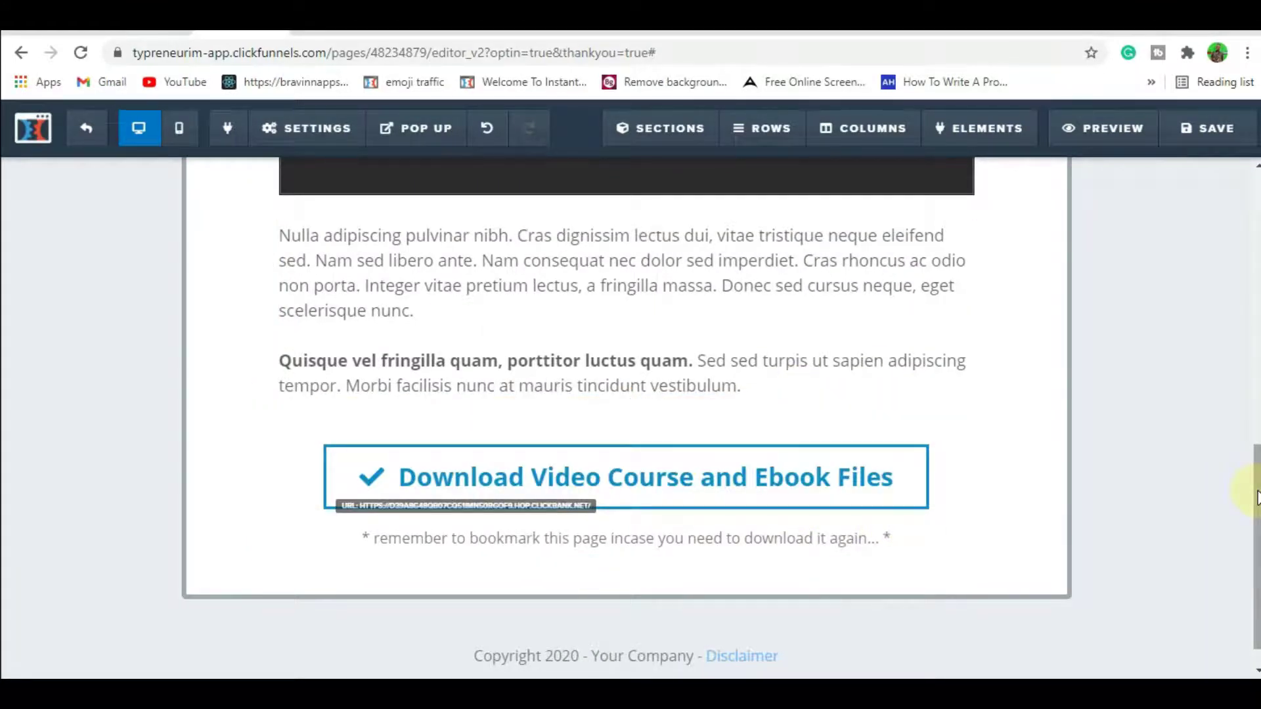
left_click_drag(1258, 498, 1258, 474)
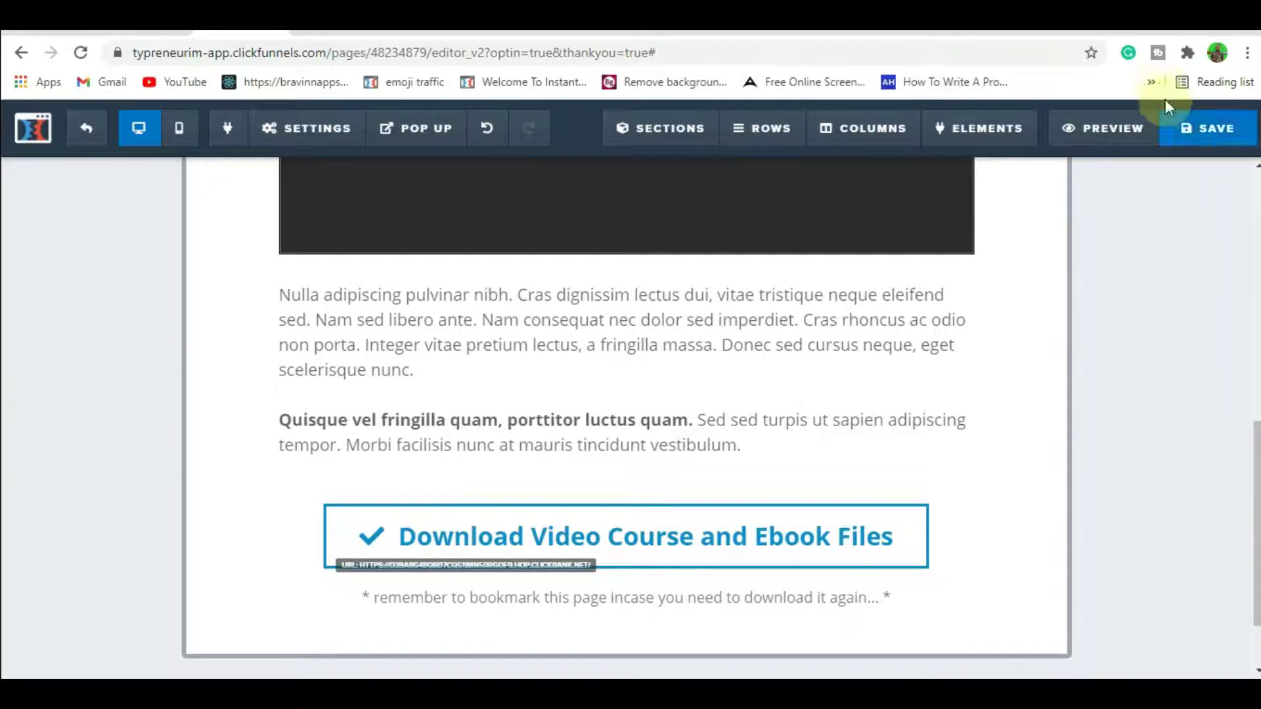
Look at the GetResponse home page and return to the ClickFunnels dashboard.
left_click(1152, 30)
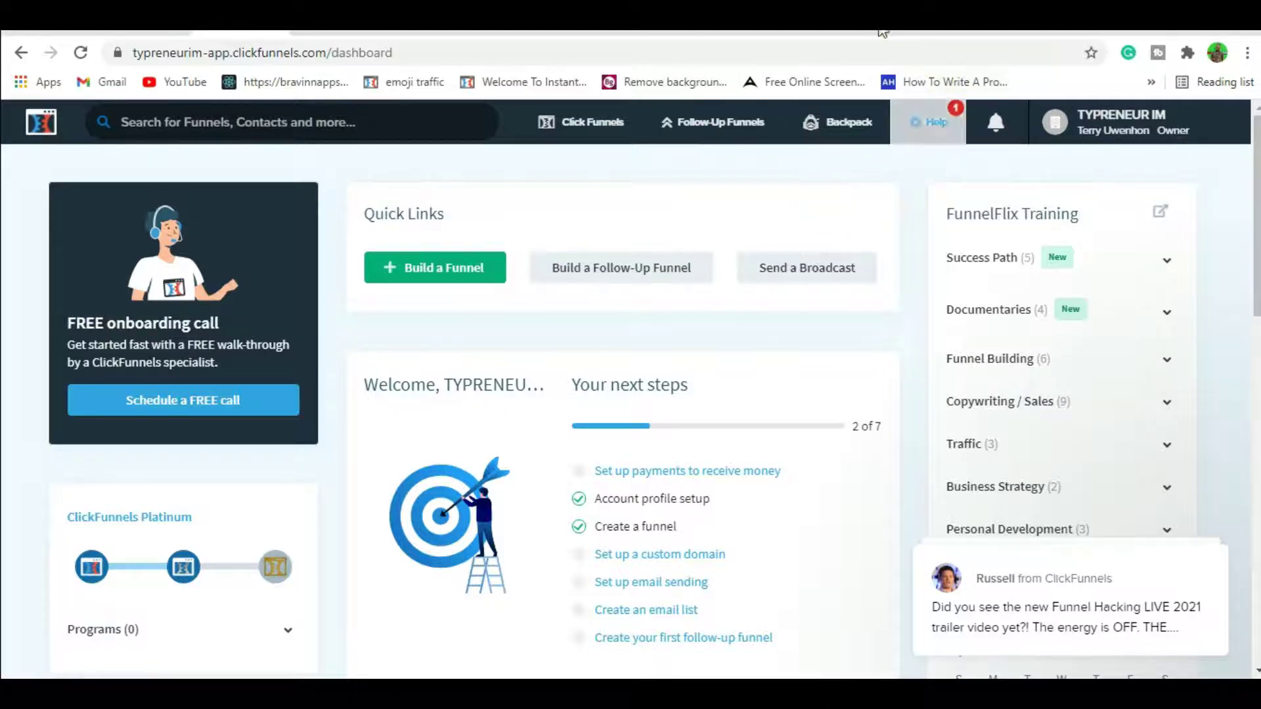
left_click(335, 32)
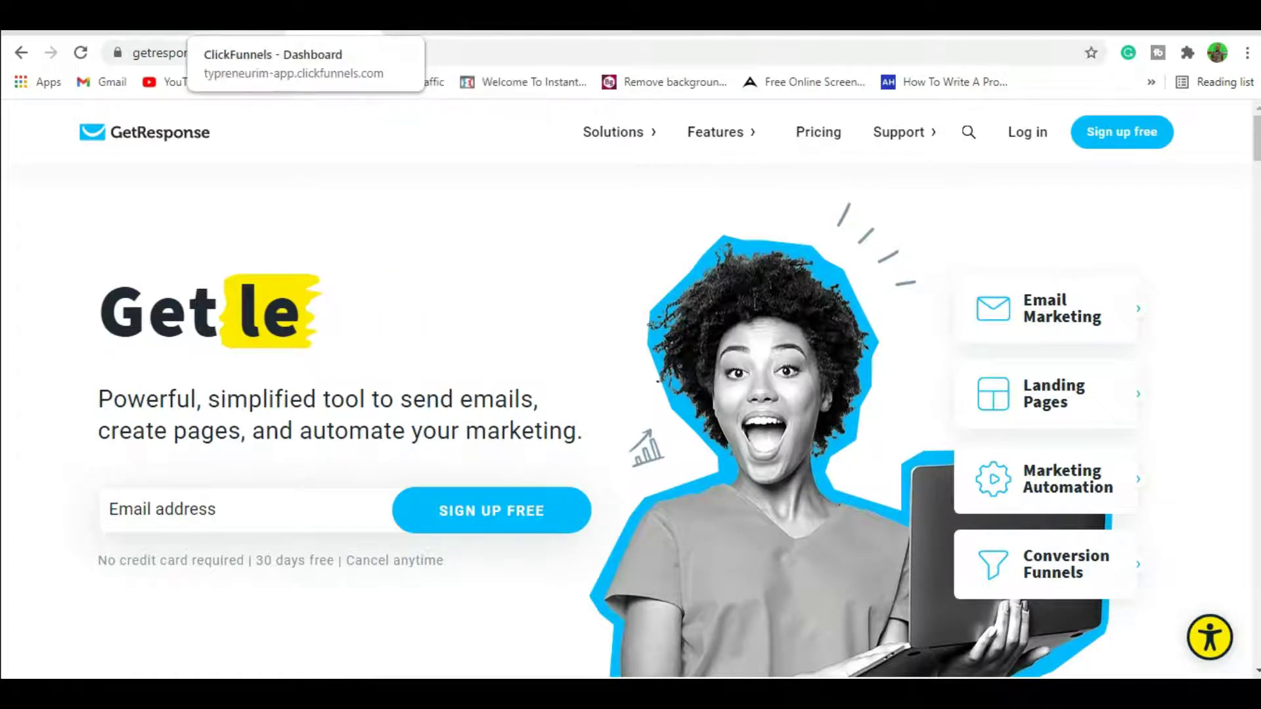
left_click(276, 20)
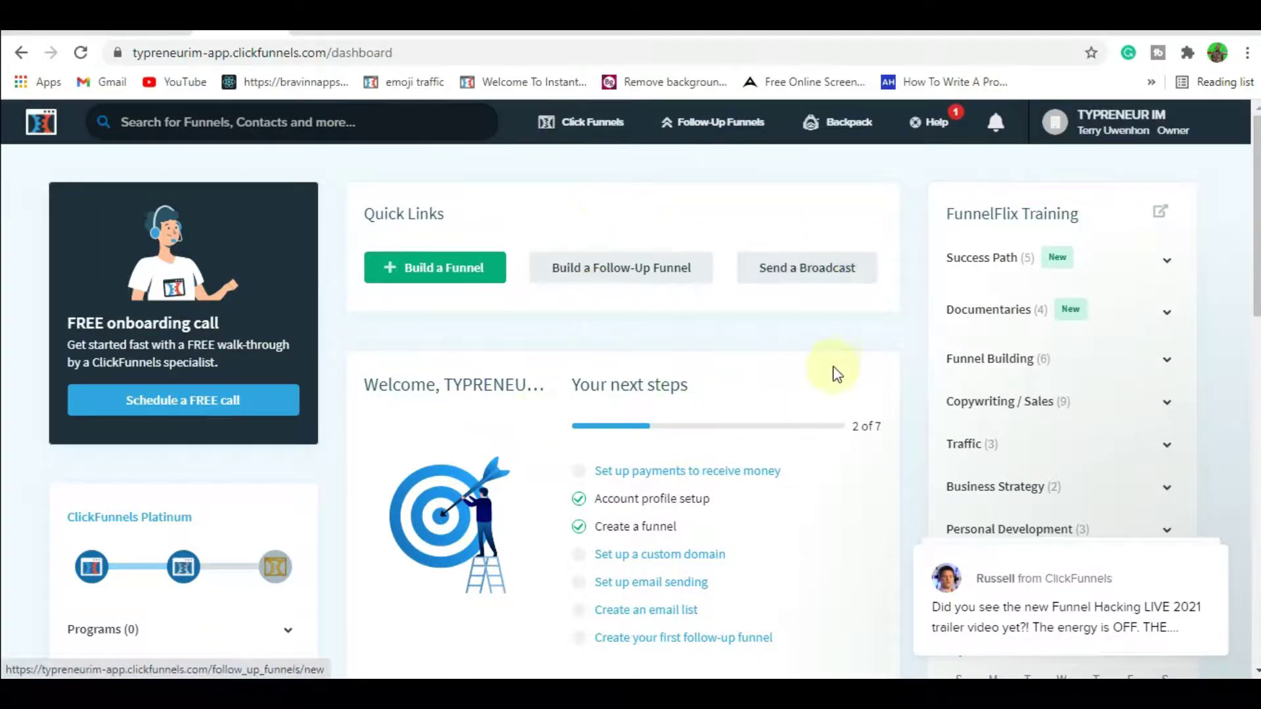
Open the Integrations page in the ClickFunnels account settings.
mouse_move(1102, 138)
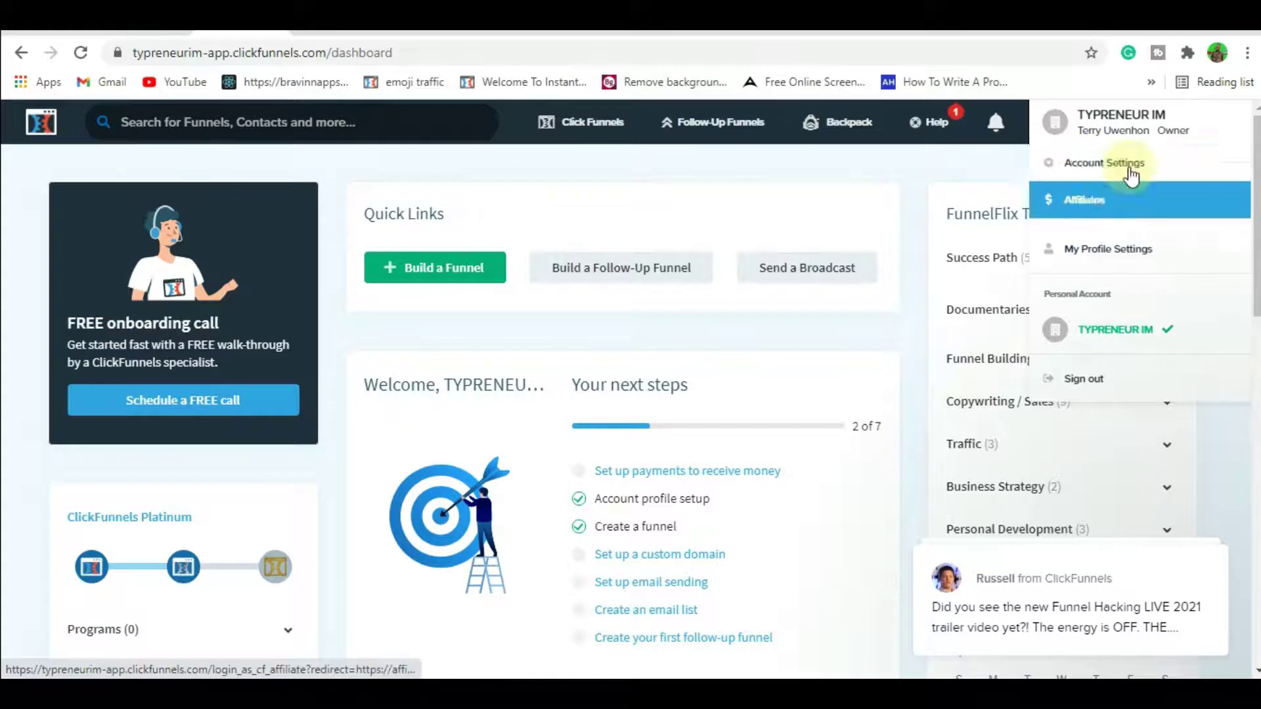
left_click(1098, 163)
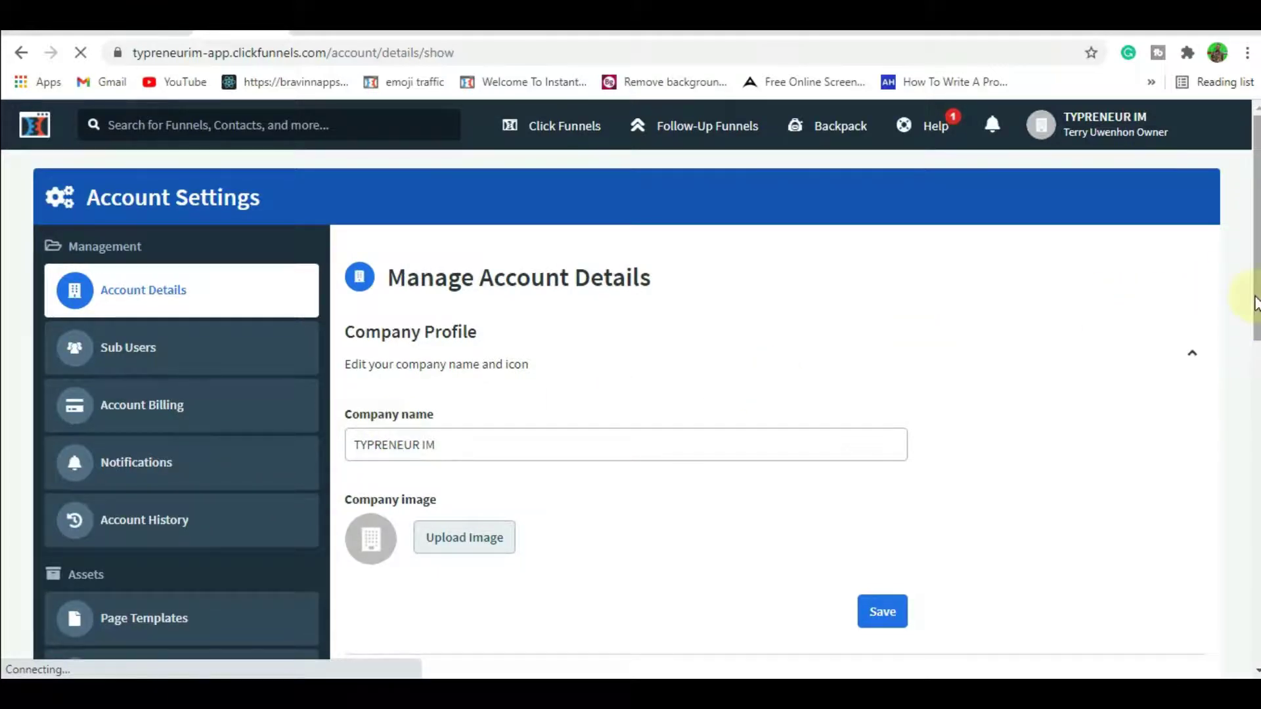
left_click_drag(1252, 296, 1253, 395)
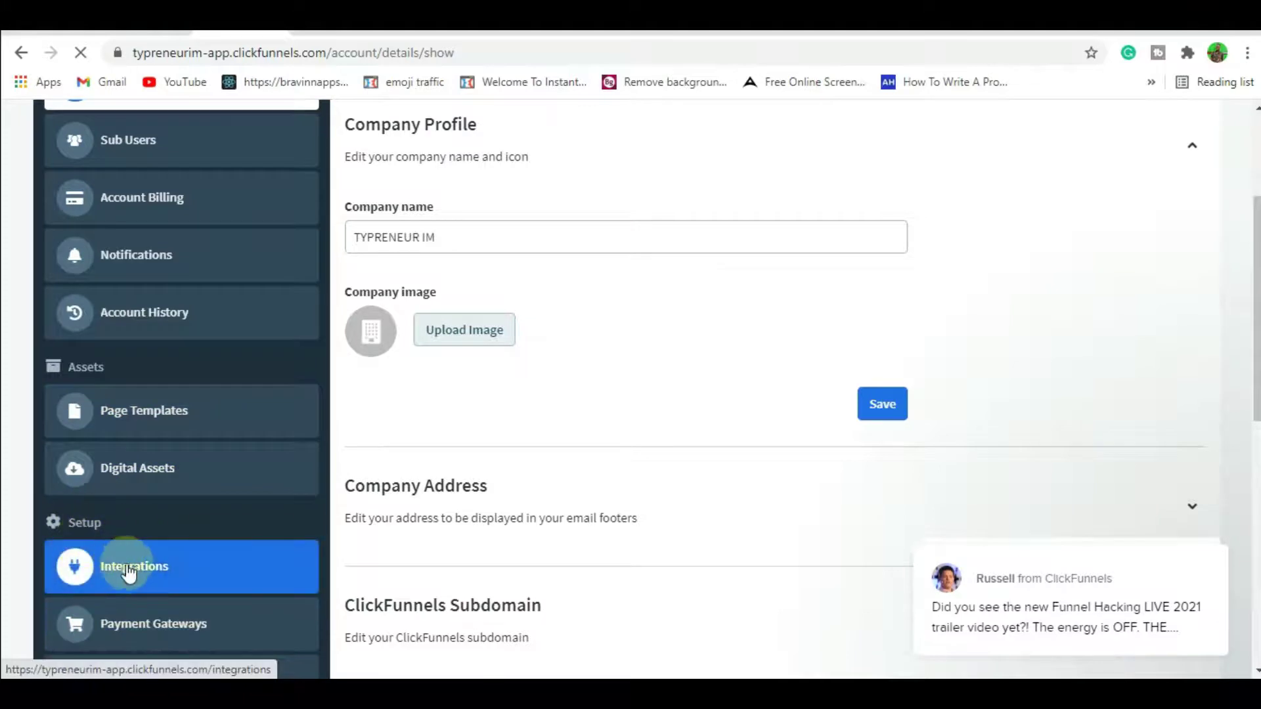
left_click(151, 565)
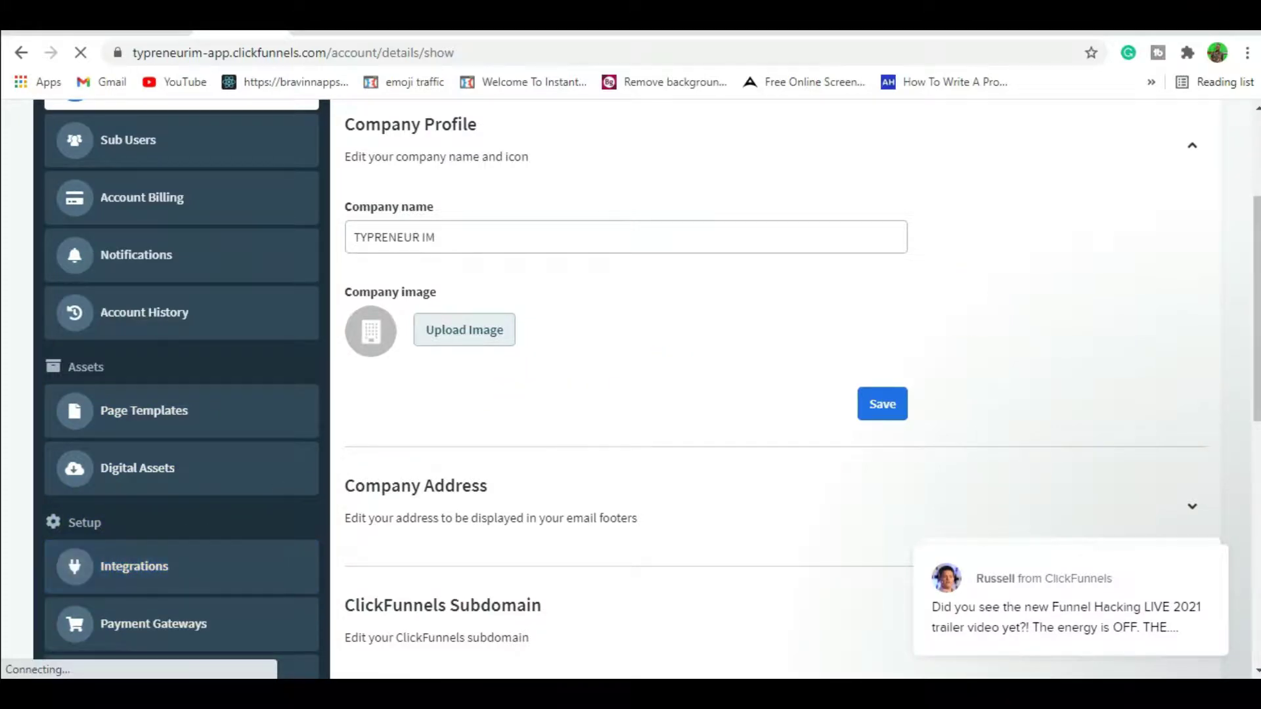
scroll(678, 383, "up", 2)
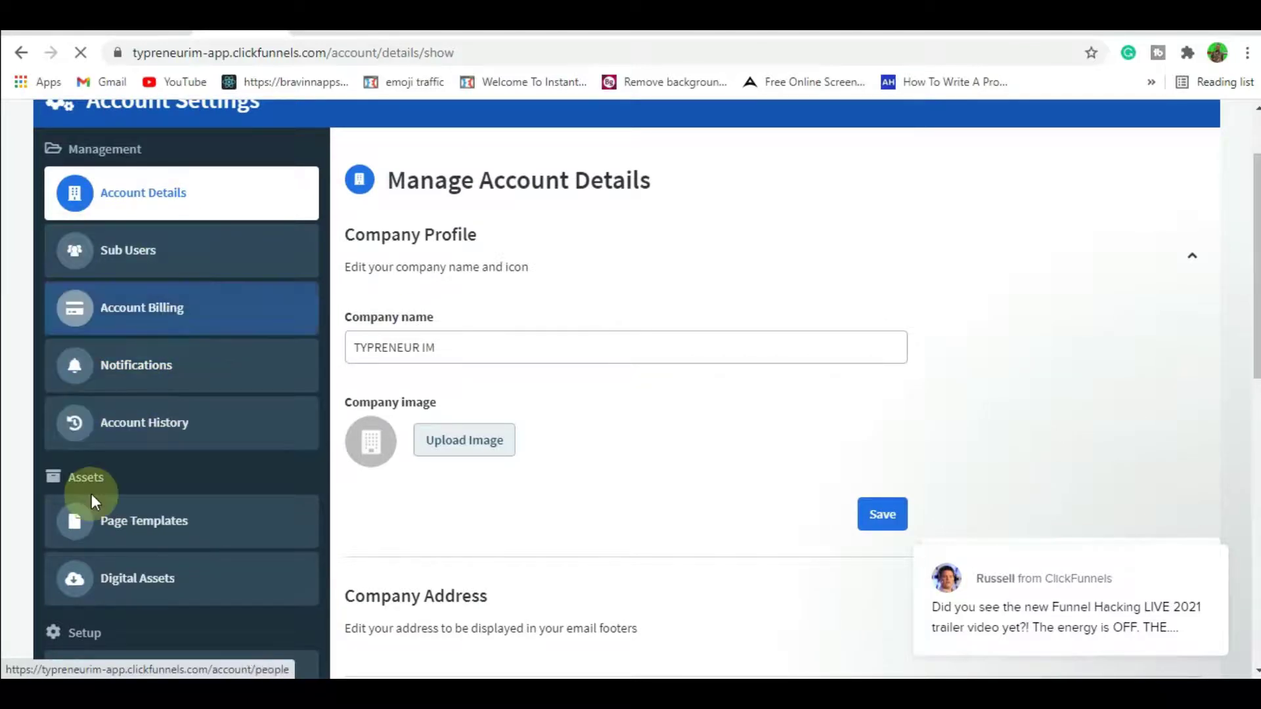
left_click(167, 533)
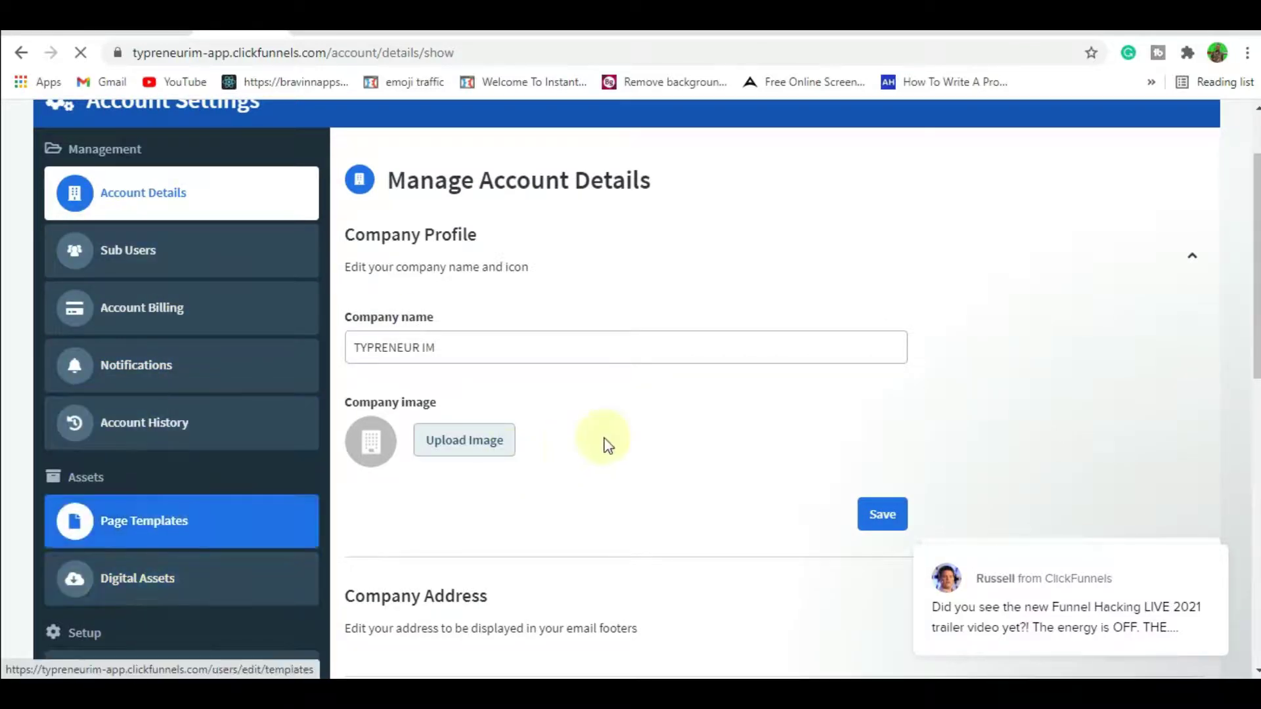
scroll(630, 388, "down", 3)
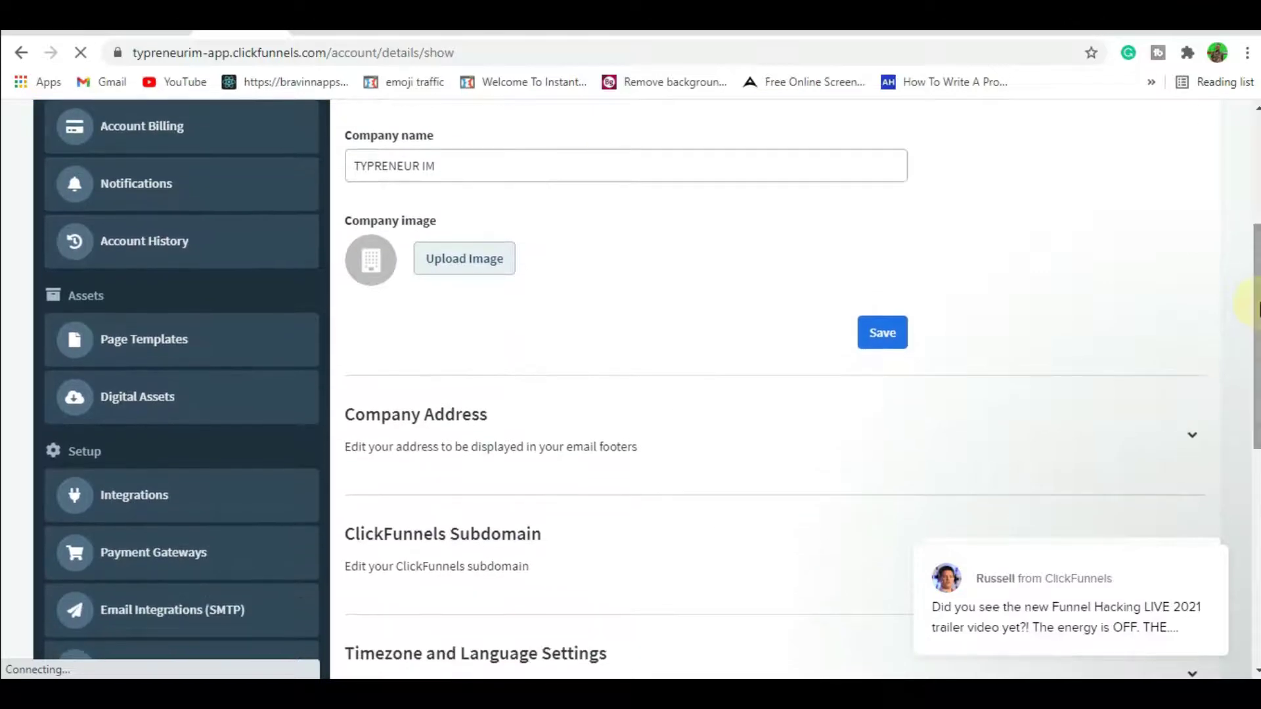
left_click(117, 507)
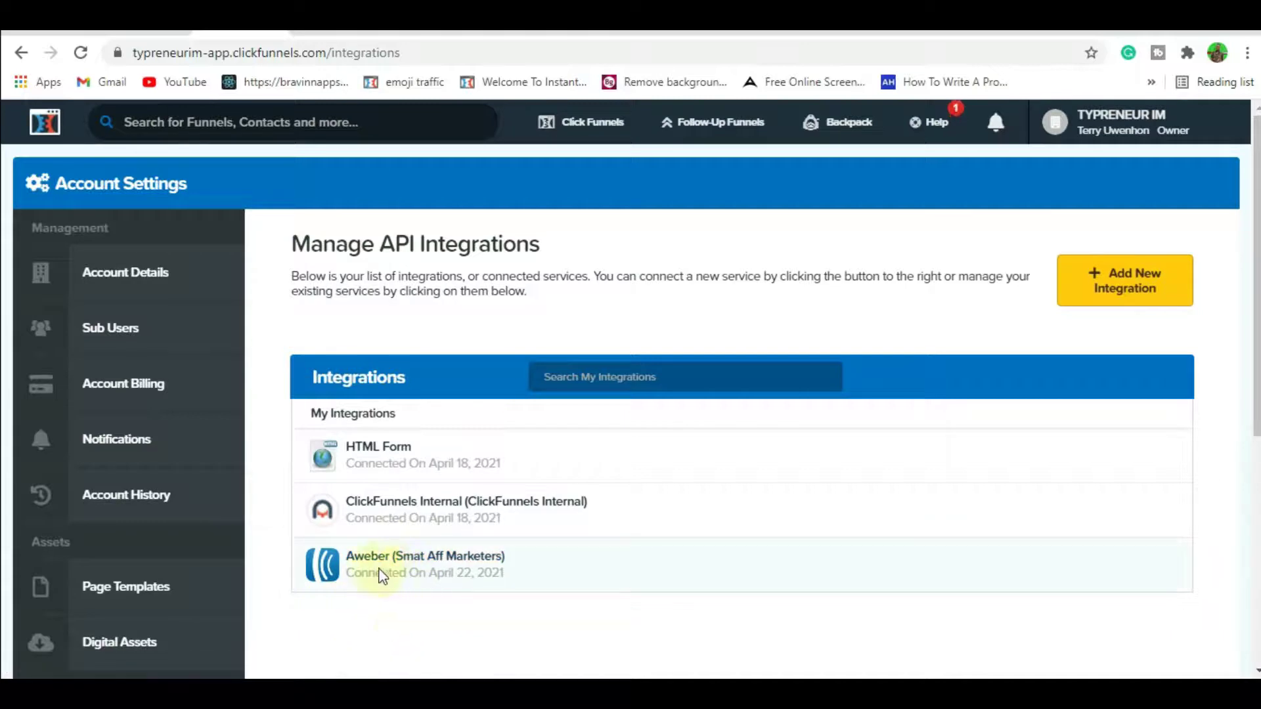
Start adding a new API integration and choose GetResponse from the available integrations.
left_click(382, 570)
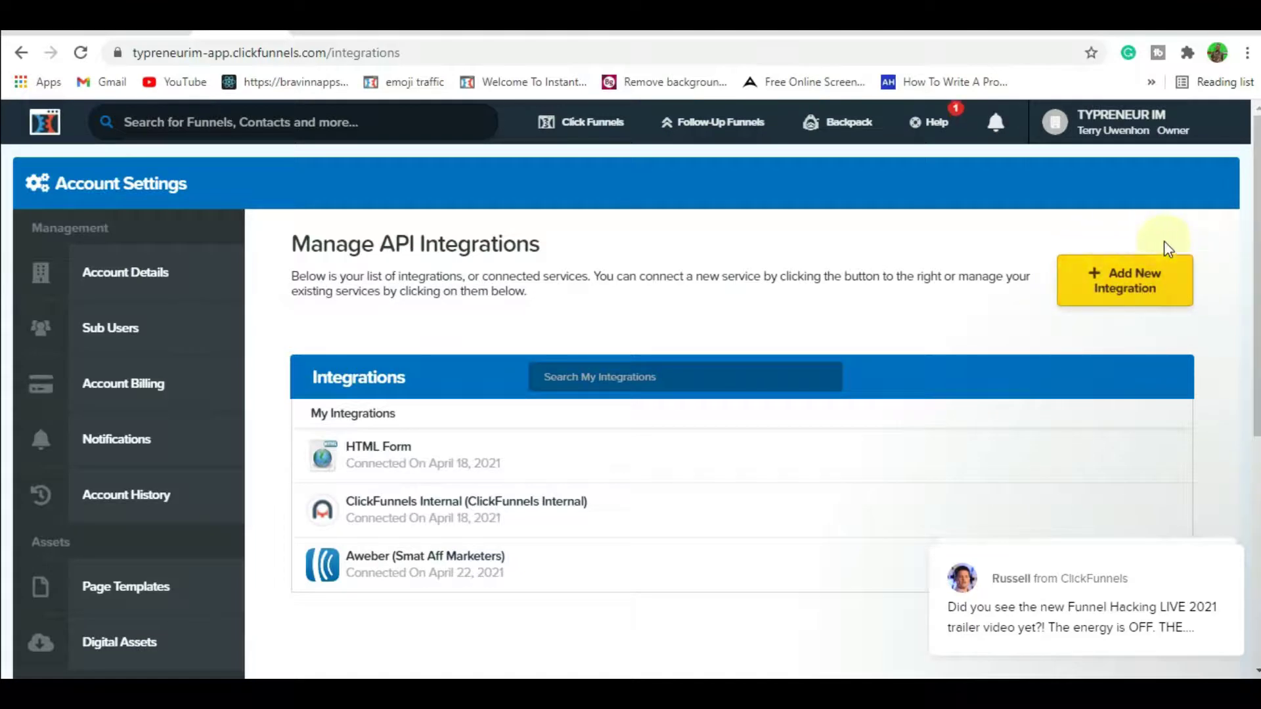
left_click(1126, 291)
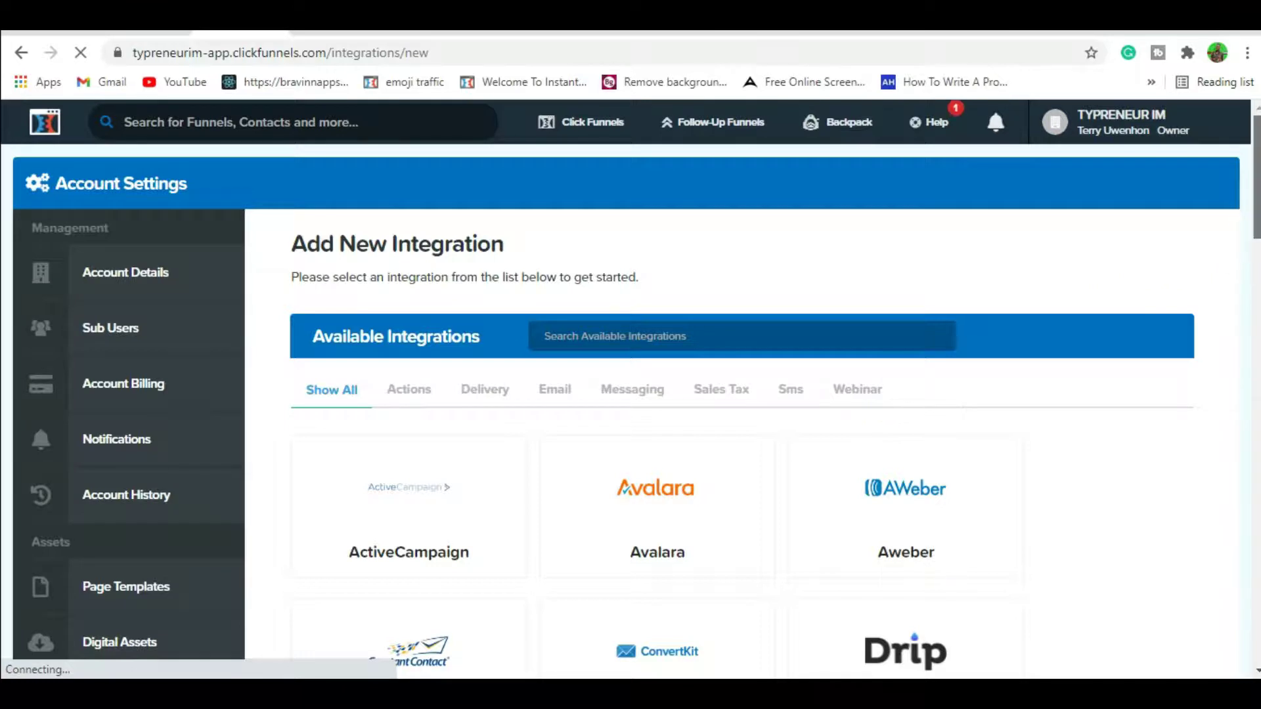
scroll(1252, 254, "down", 5)
scroll(637, 388, "up", 3)
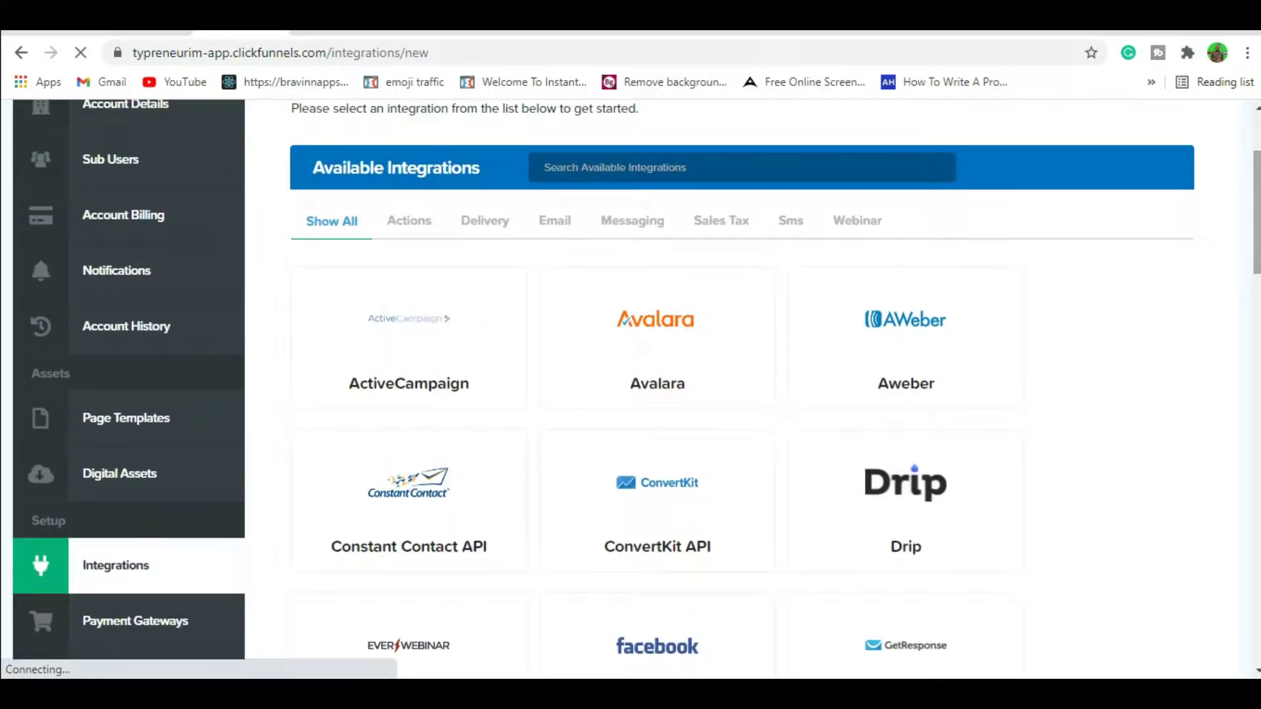
scroll(719, 321, "down", 1)
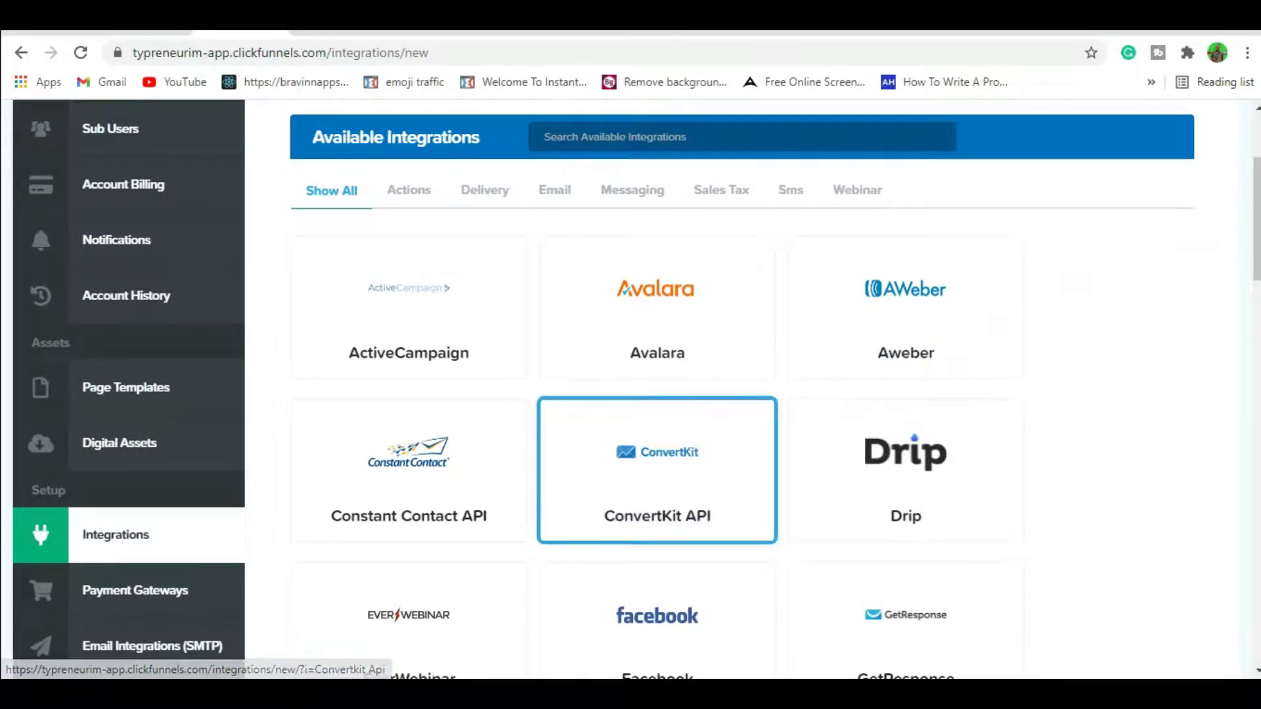
scroll(713, 452, "down", 3)
scroll(1247, 329, "down", 1)
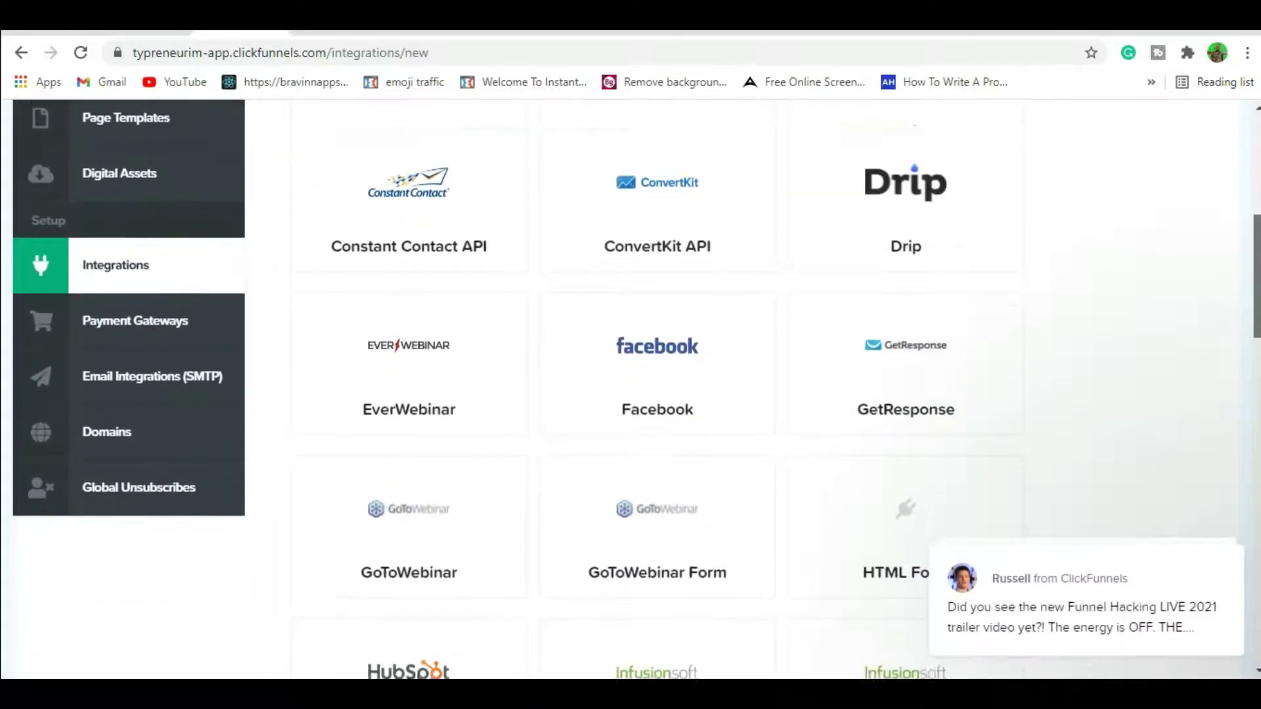
left_click(982, 372)
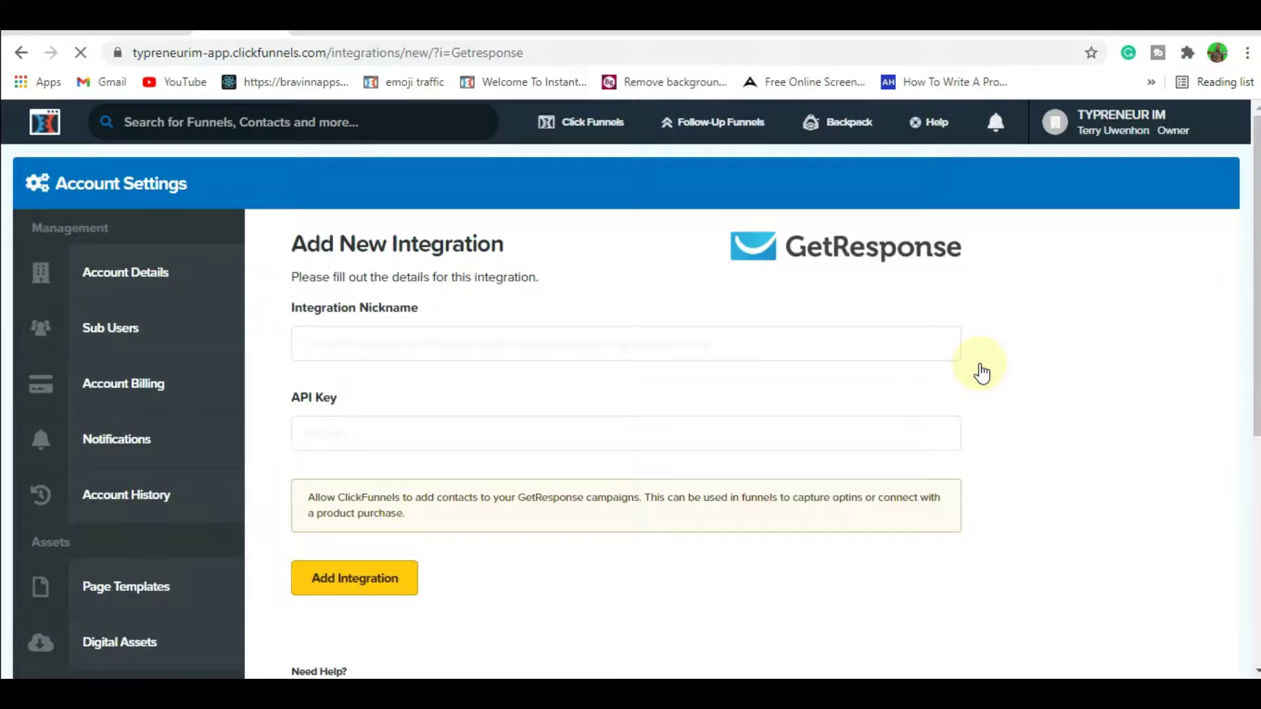
Give the new GetResponse integration the nickname "niche marketers".
left_click(856, 351)
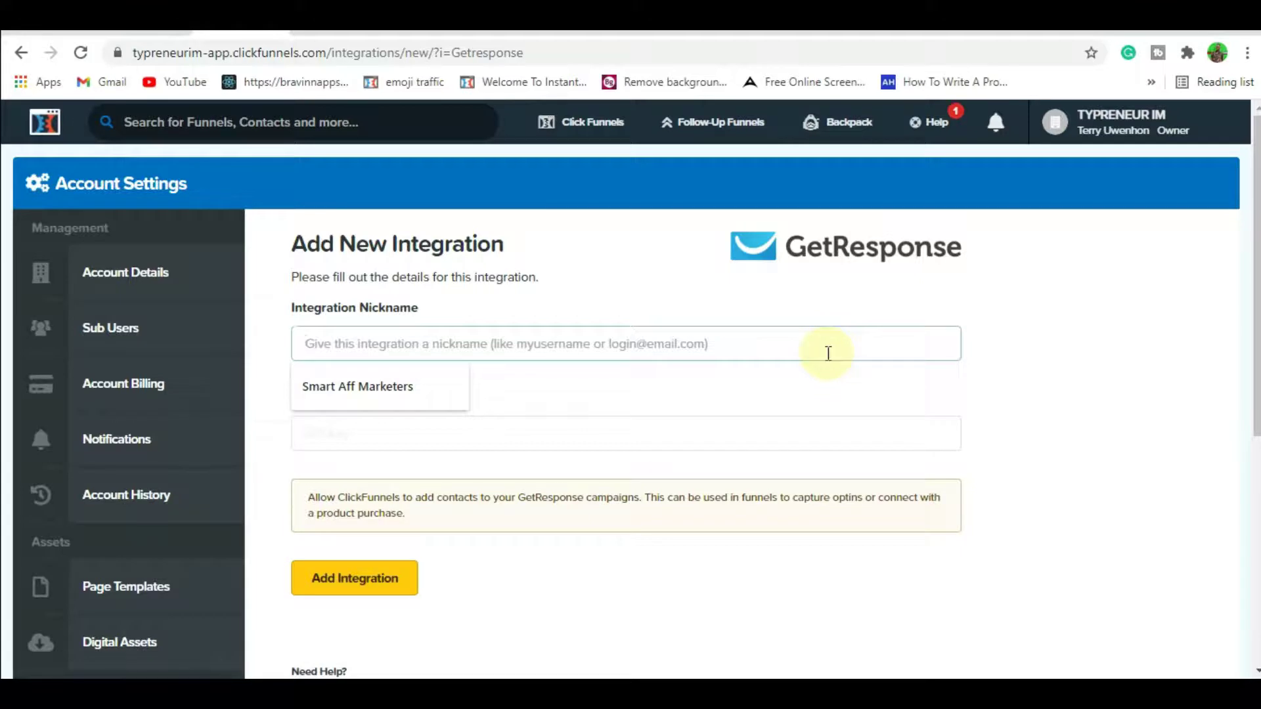
type("nich")
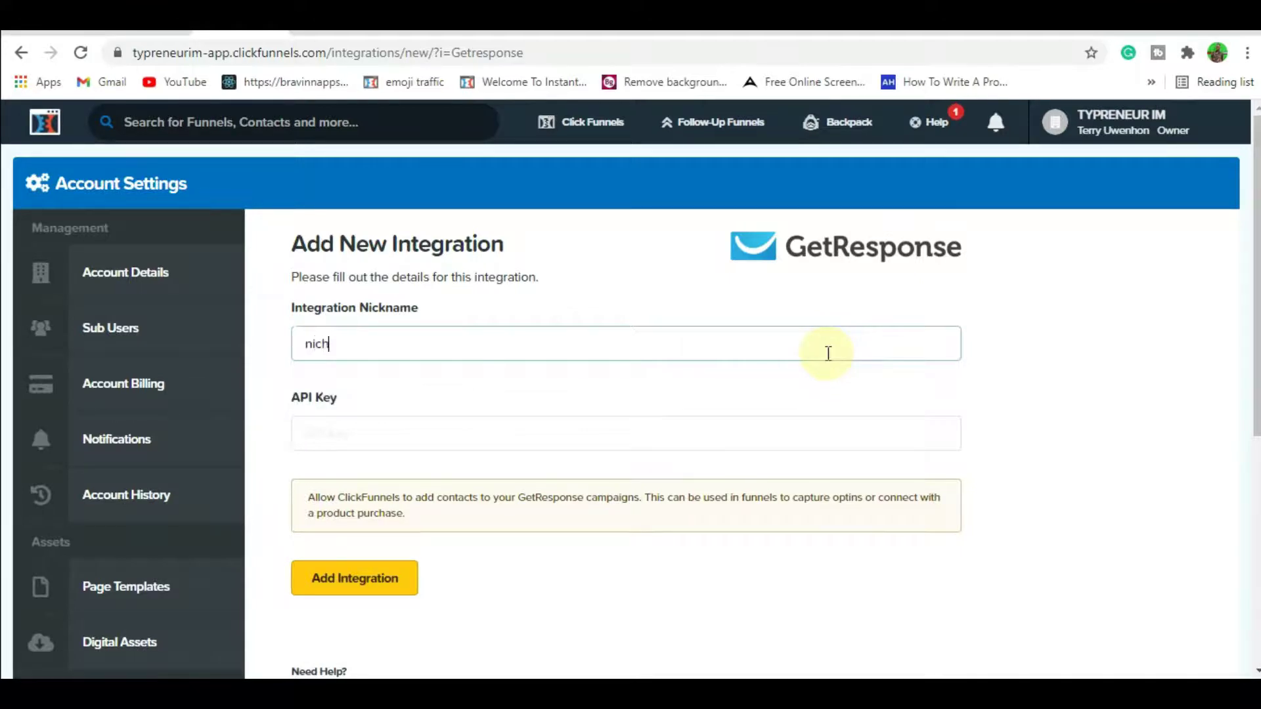
type("e marketers")
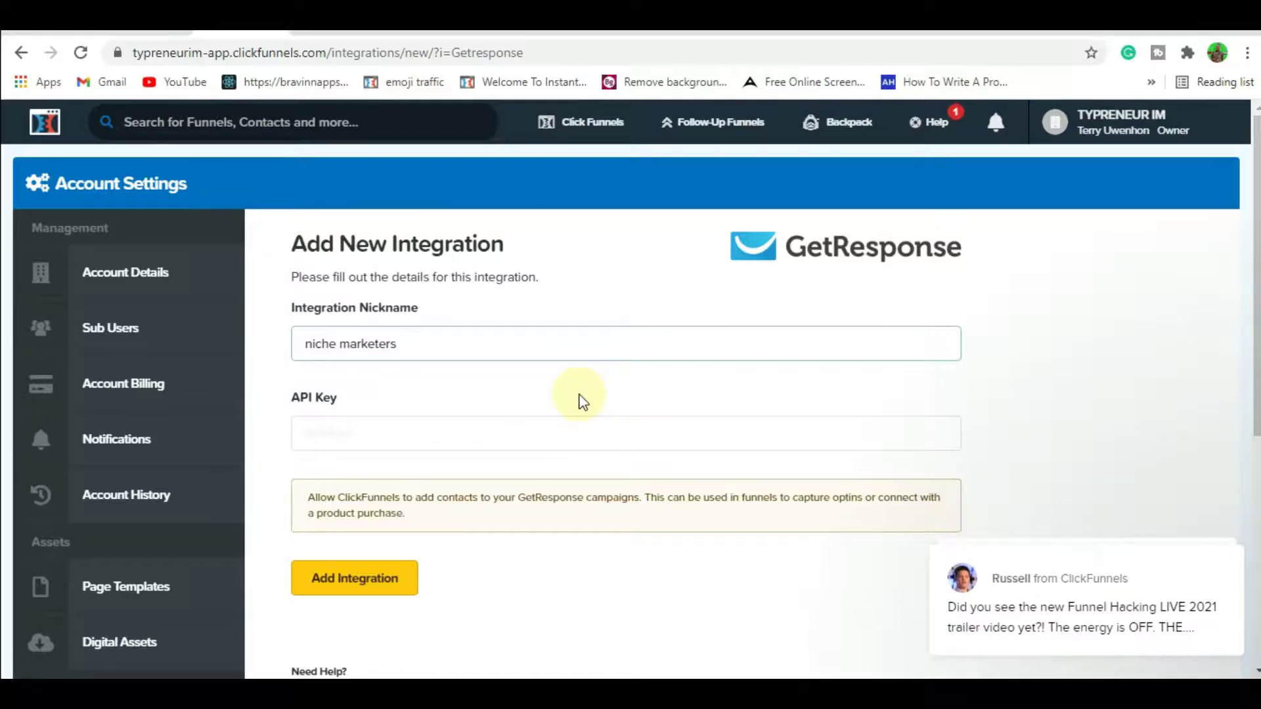
Switch to the logged-in GetResponse account and open the API section of its Integrations and API page.
left_click(340, 31)
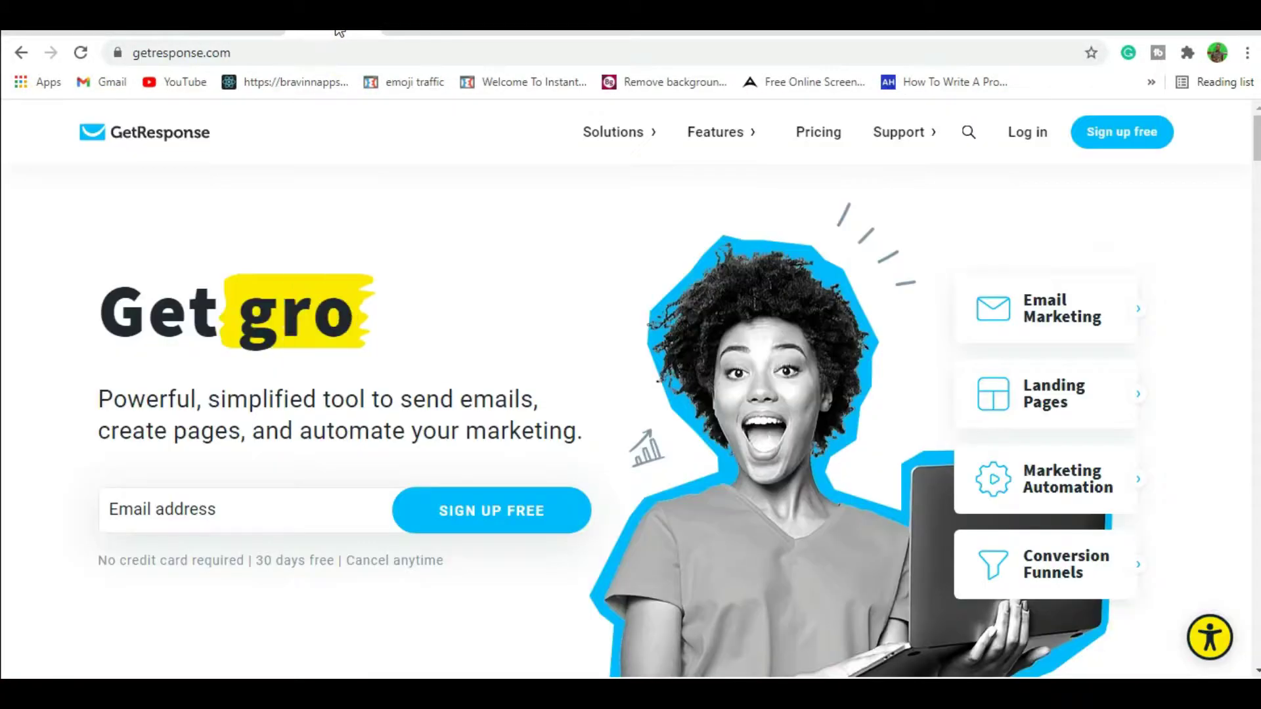
left_click(424, 31)
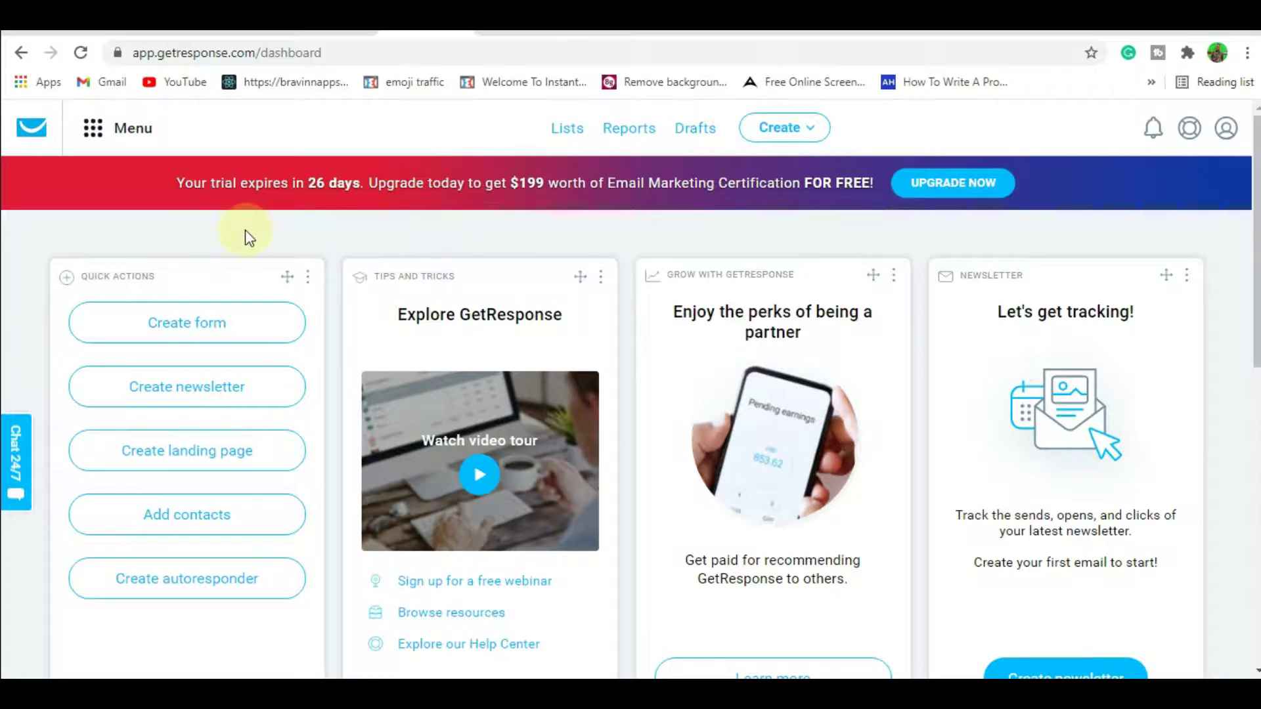
left_click(92, 132)
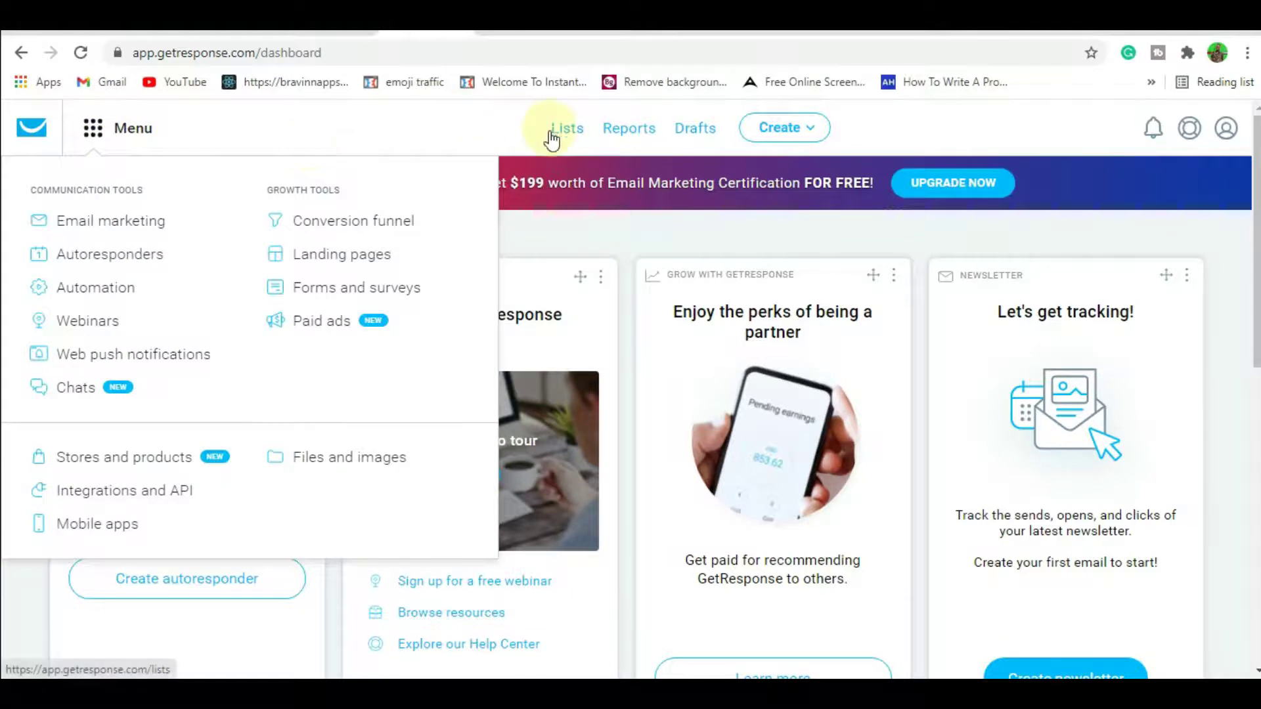
left_click(537, 225)
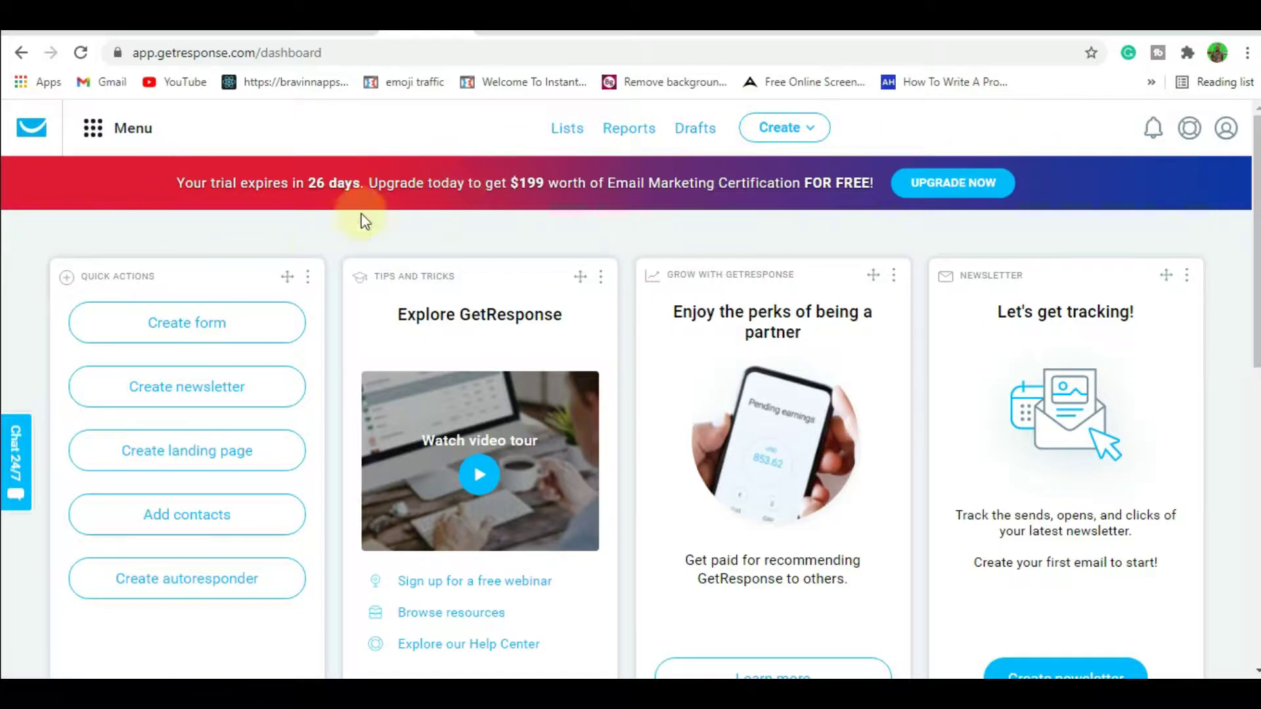
left_click(95, 132)
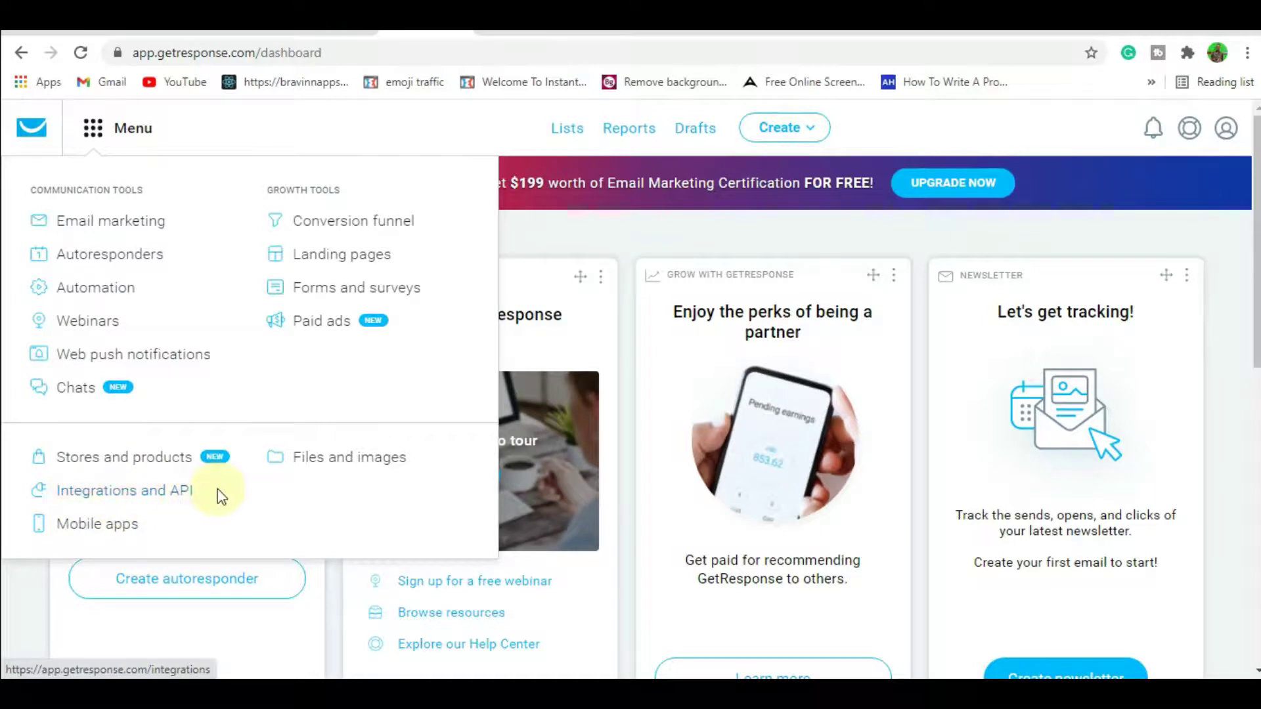
left_click(142, 499)
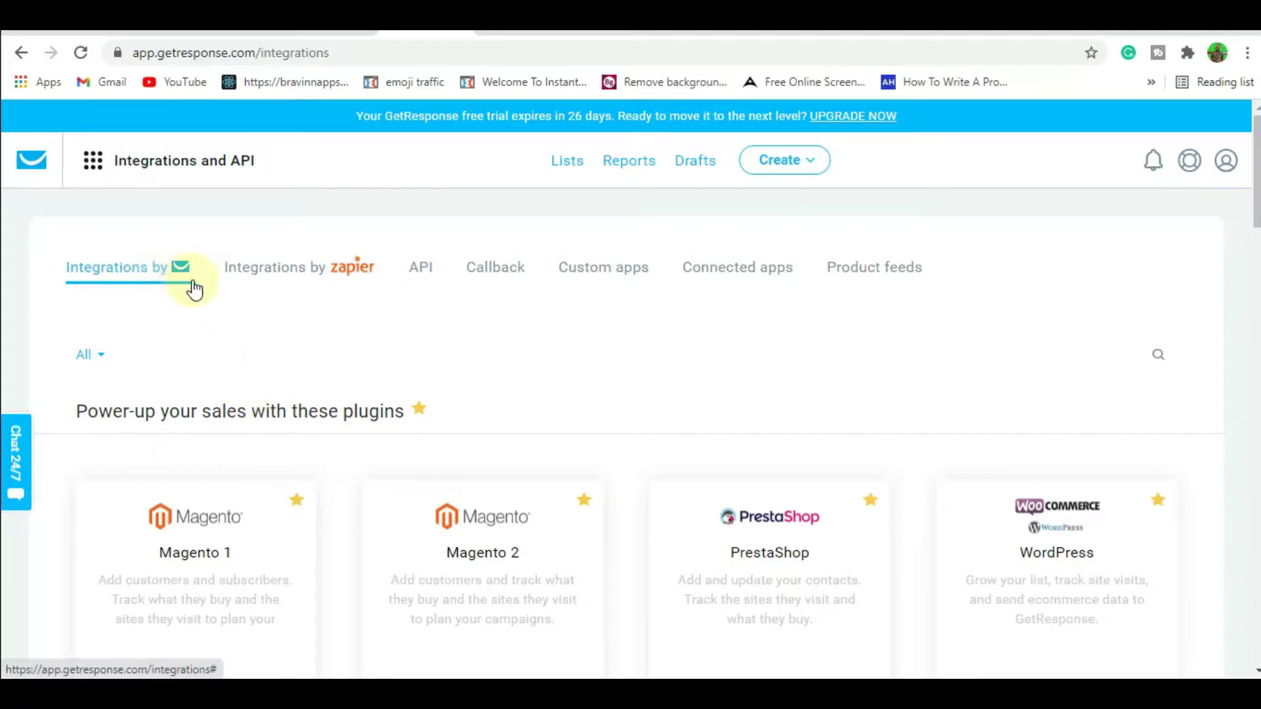
left_click(414, 275)
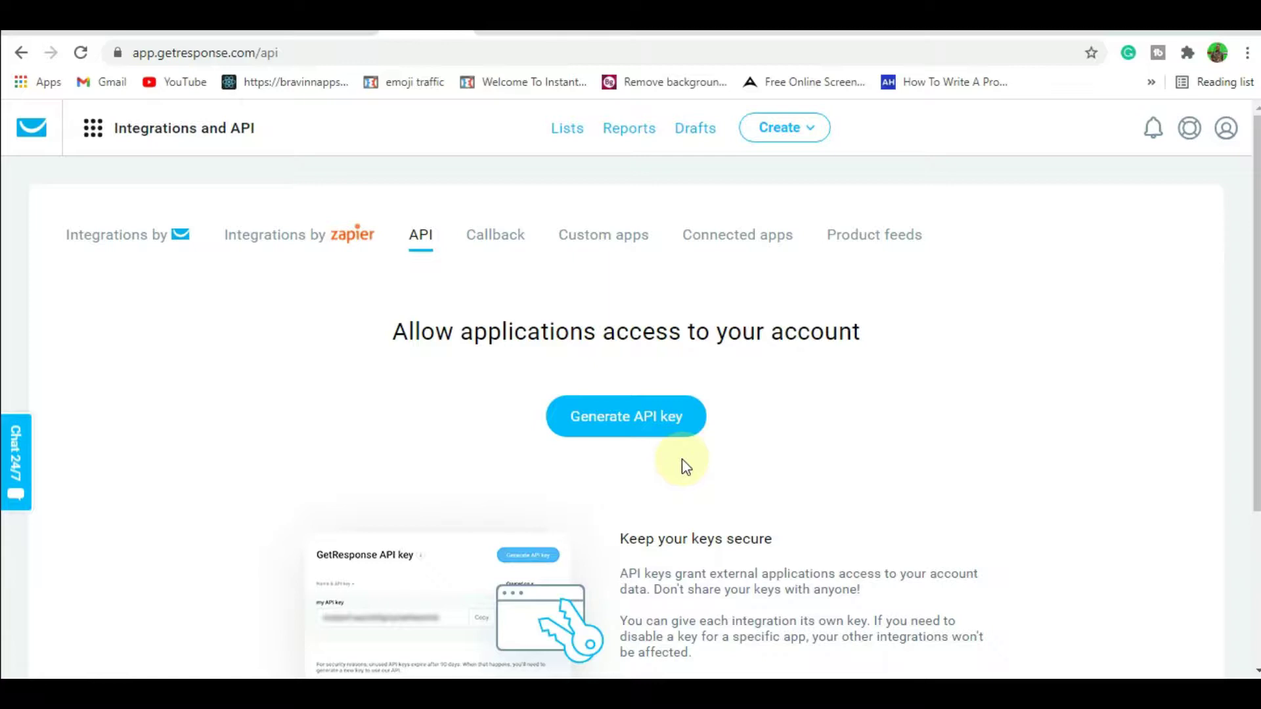
Generate a GetResponse API key named "smart aff team" and copy the key.
left_click(664, 428)
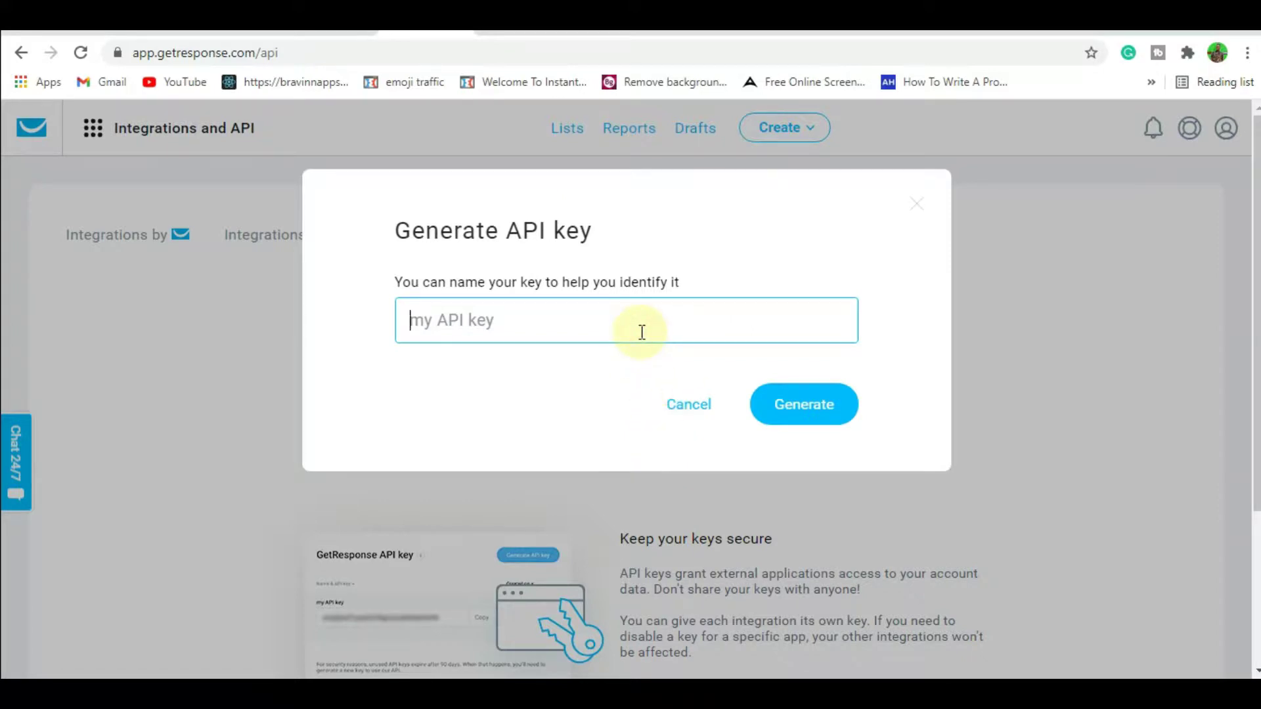
type("smart")
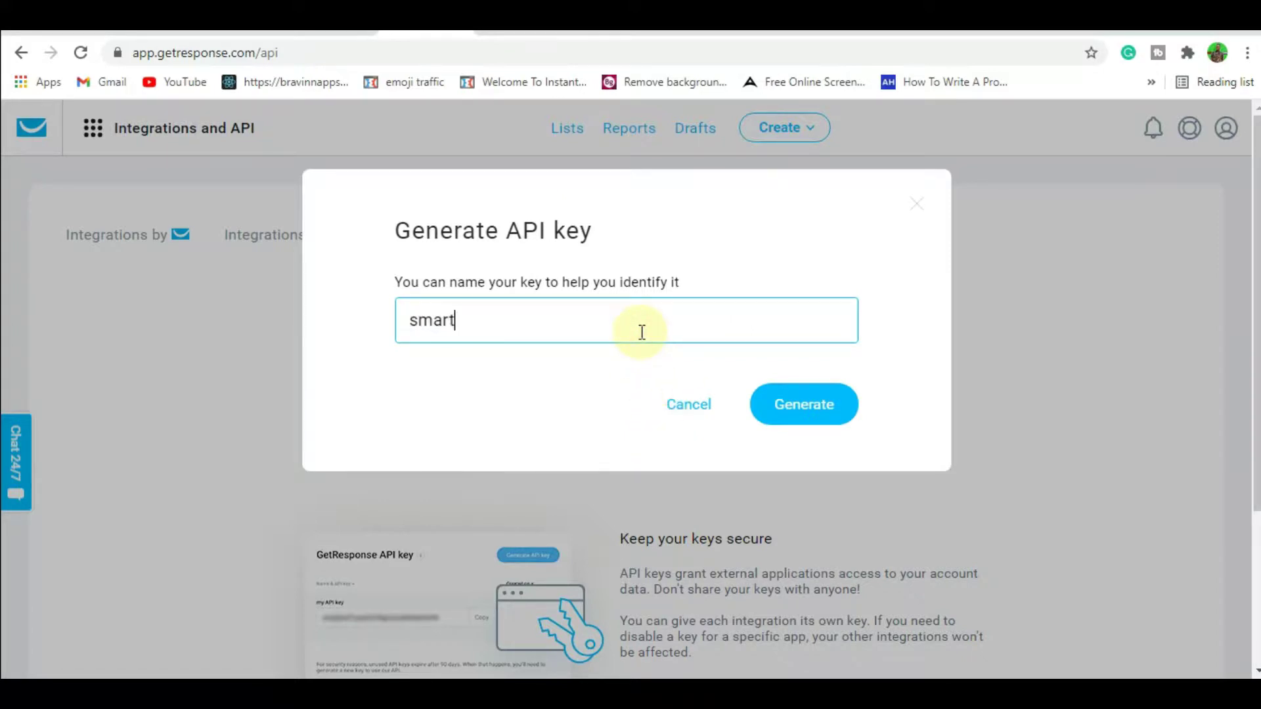
type(" aff team")
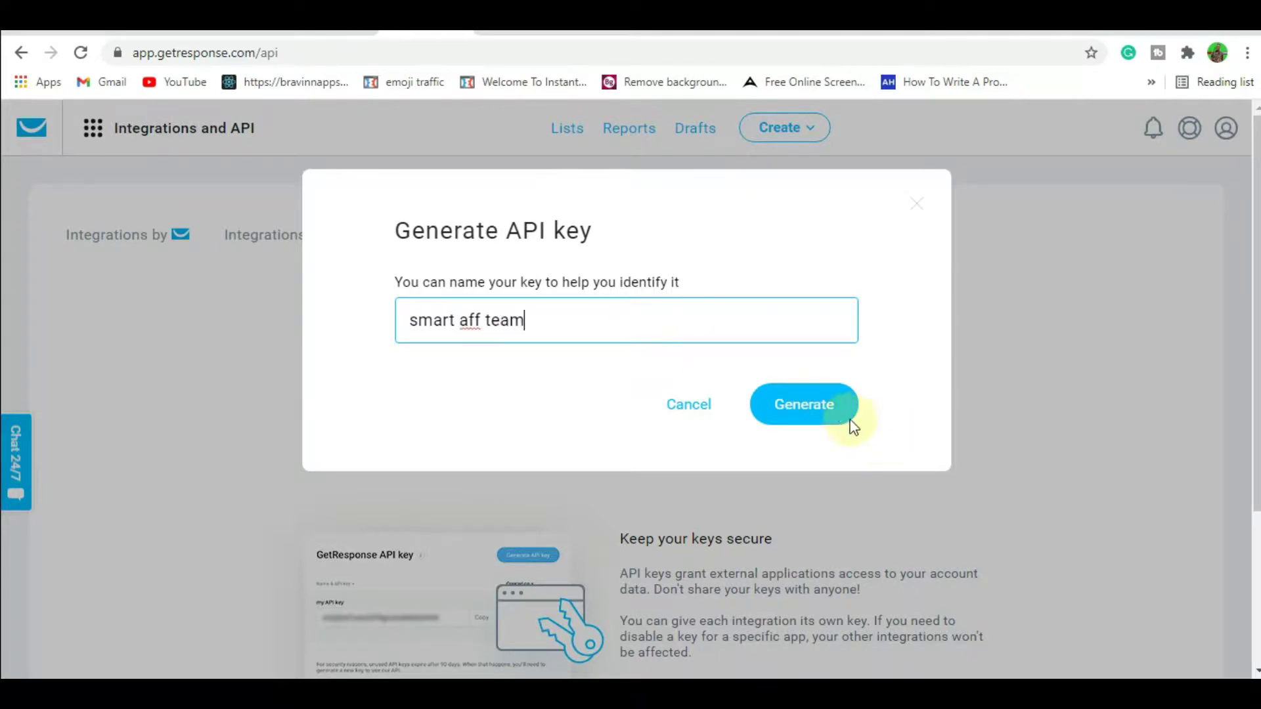
left_click(835, 411)
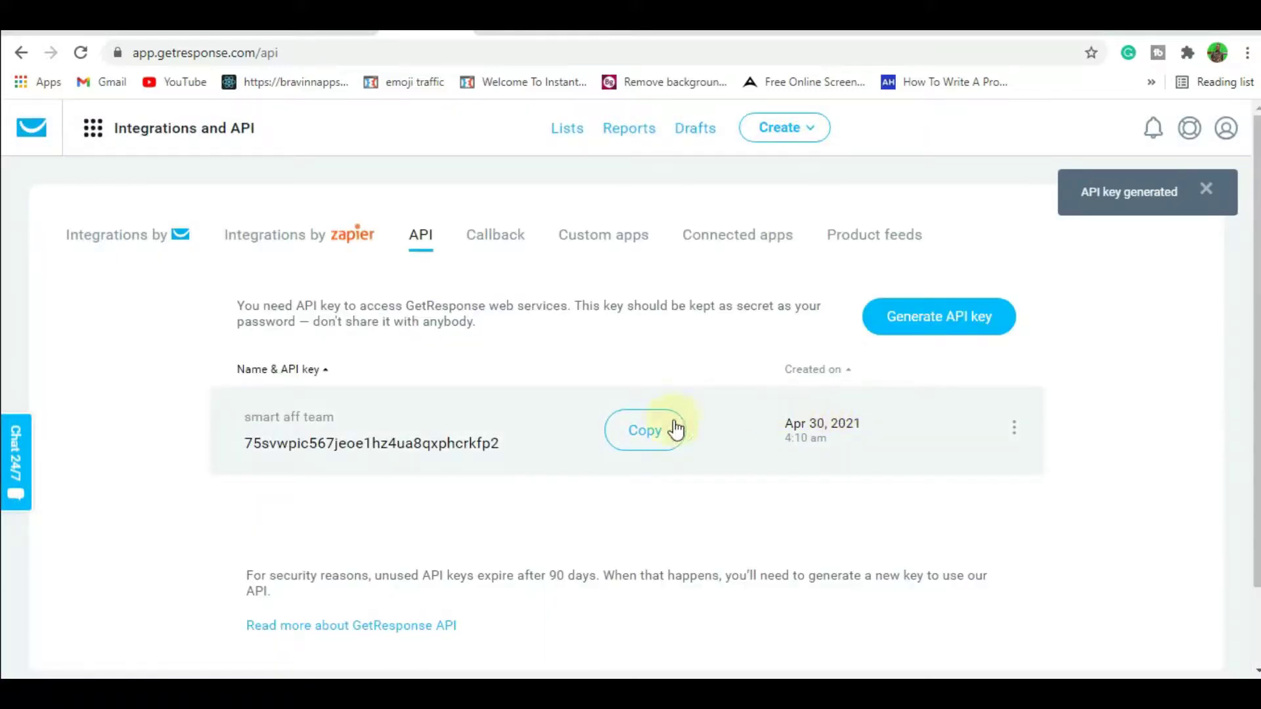
left_click(675, 429)
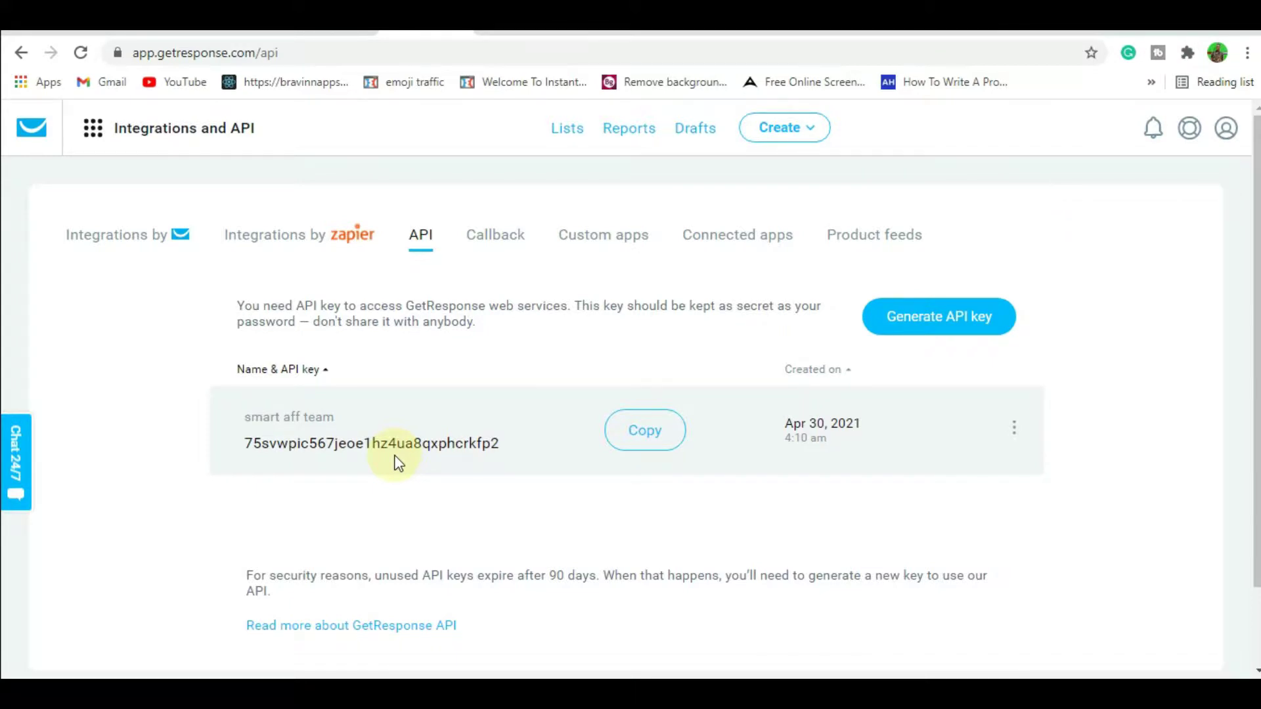
left_click(638, 437)
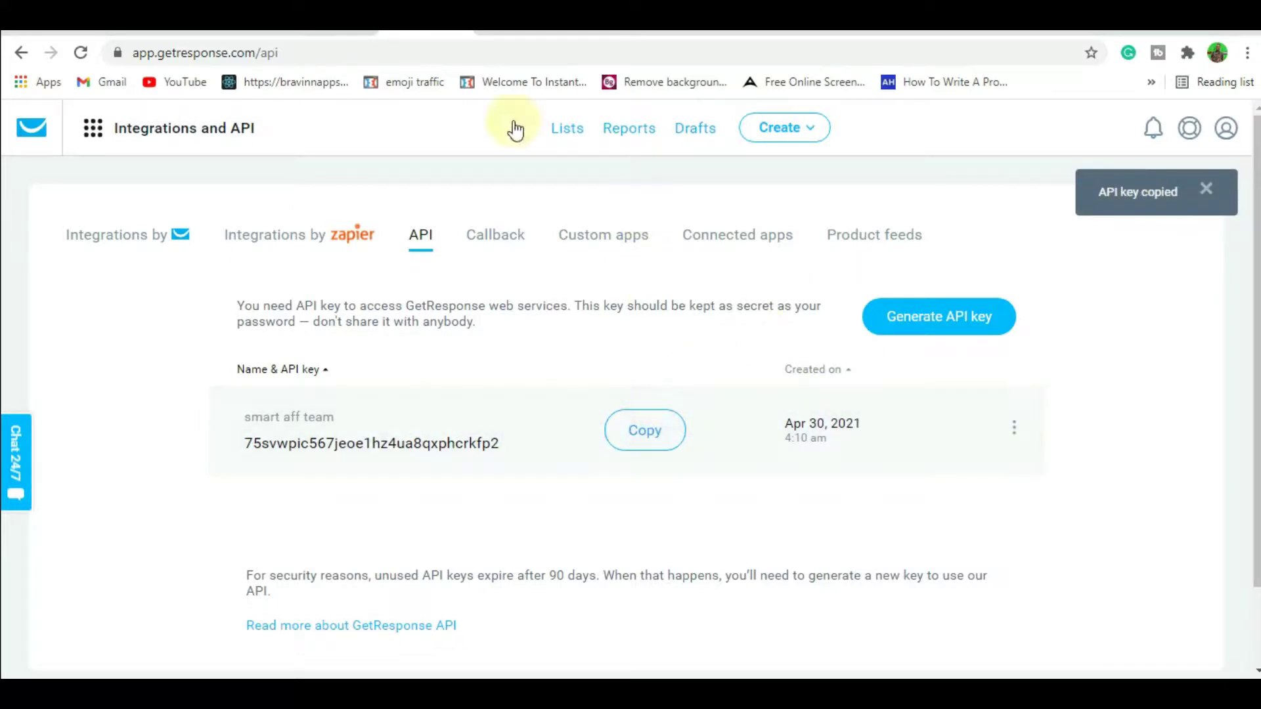
Switch back to ClickFunnels, paste the API key for the GetResponse integration, and add the integration.
left_click(239, 26)
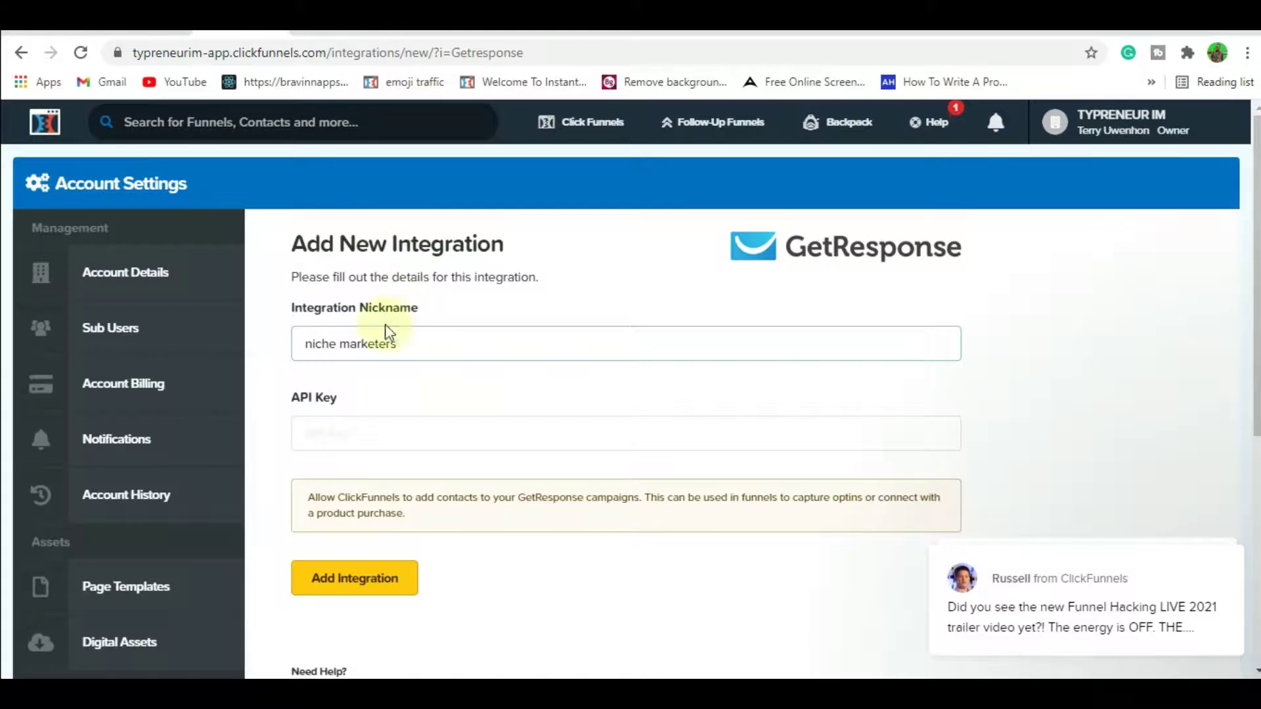
left_click(361, 431)
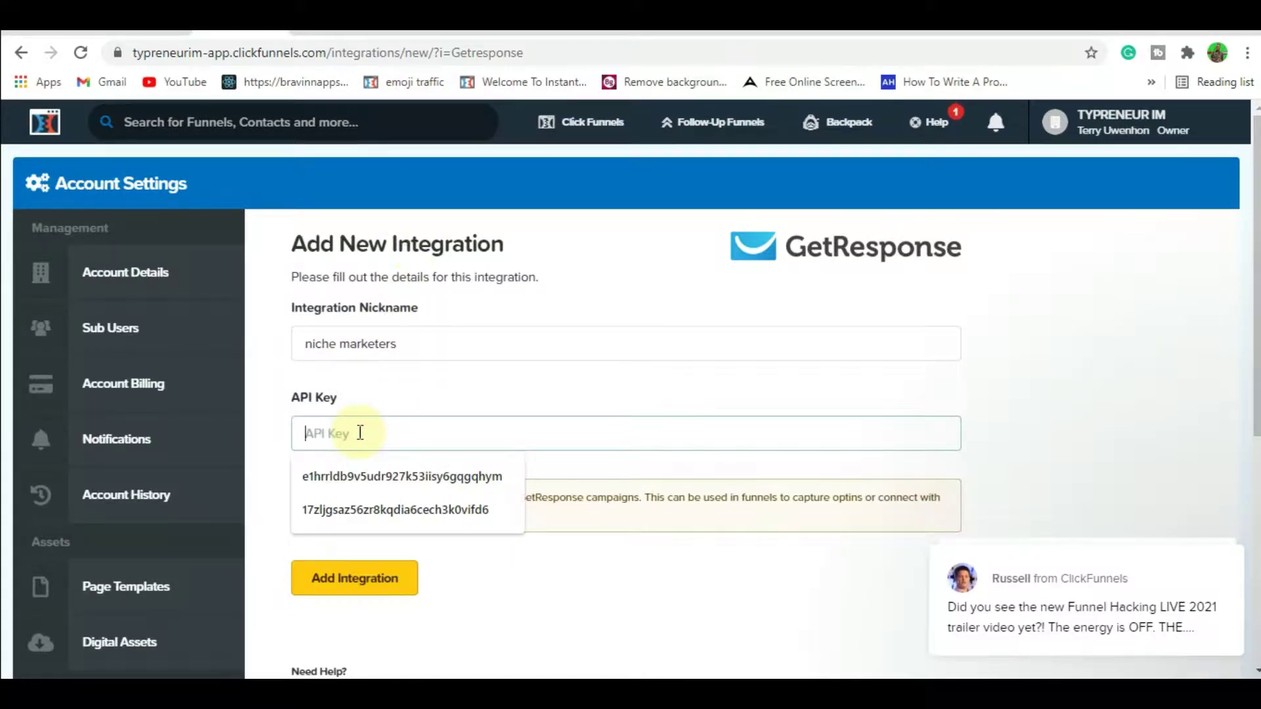
key("ctrl+v")
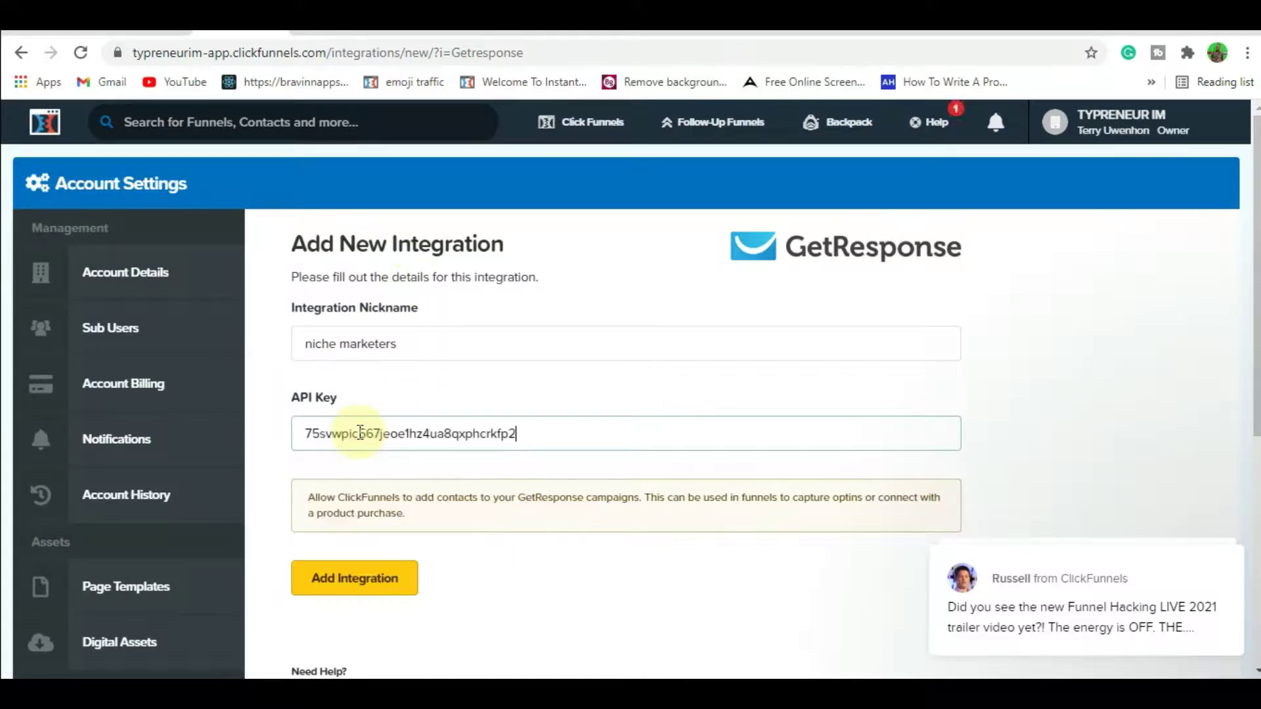
left_click(398, 585)
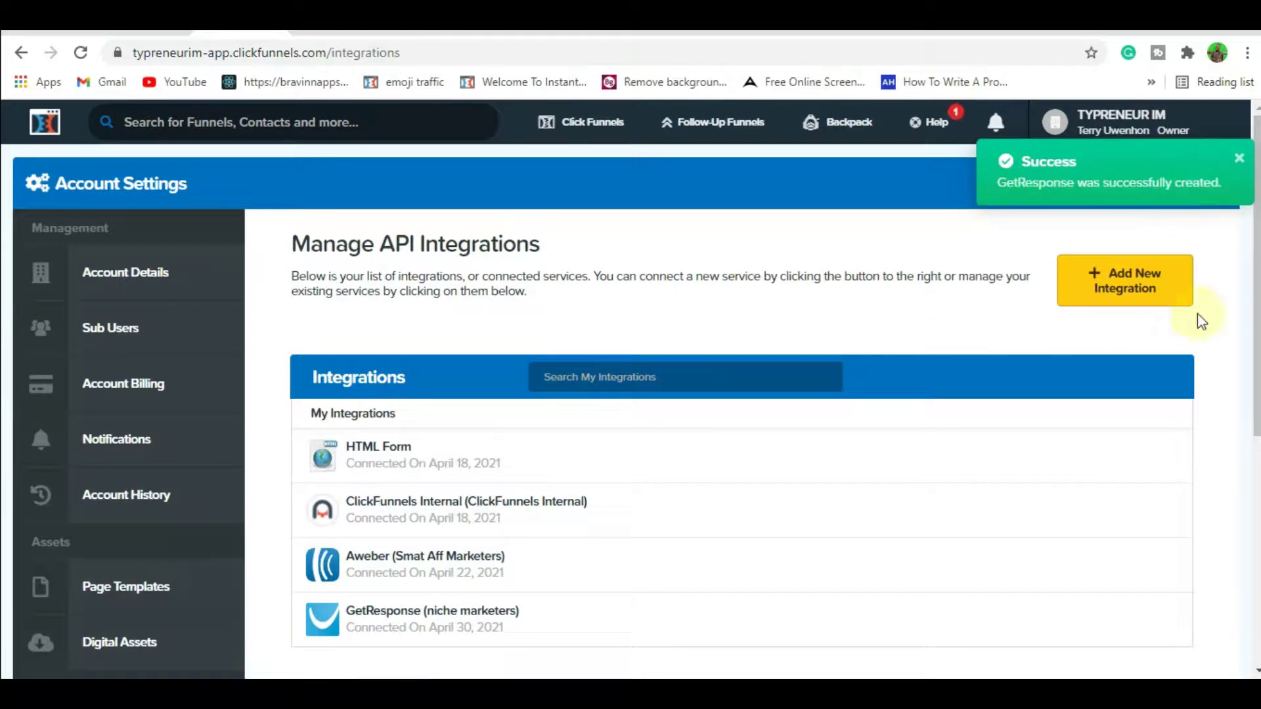
scroll(1256, 275, "down", 3)
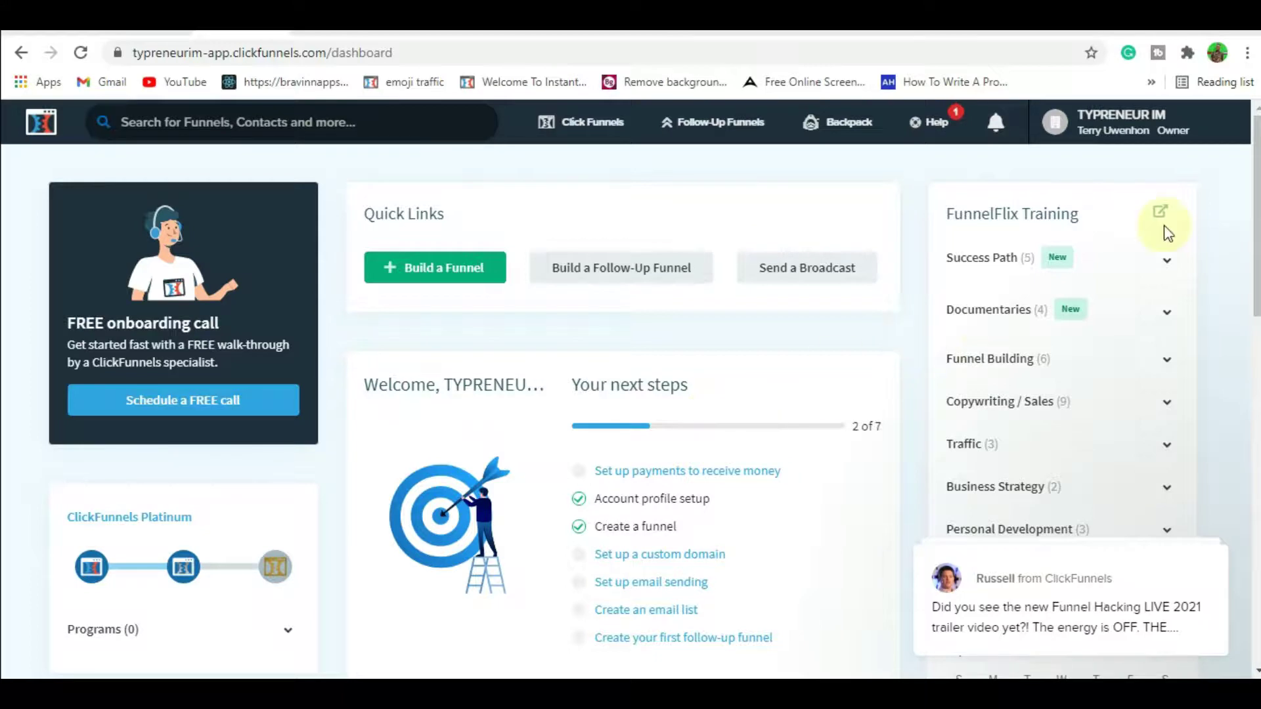
Open the Tutorial funnel from the dashboard's favorite funnels and start editing its Optin page.
left_click(1255, 237)
left_click_drag(1254, 236, 1255, 272)
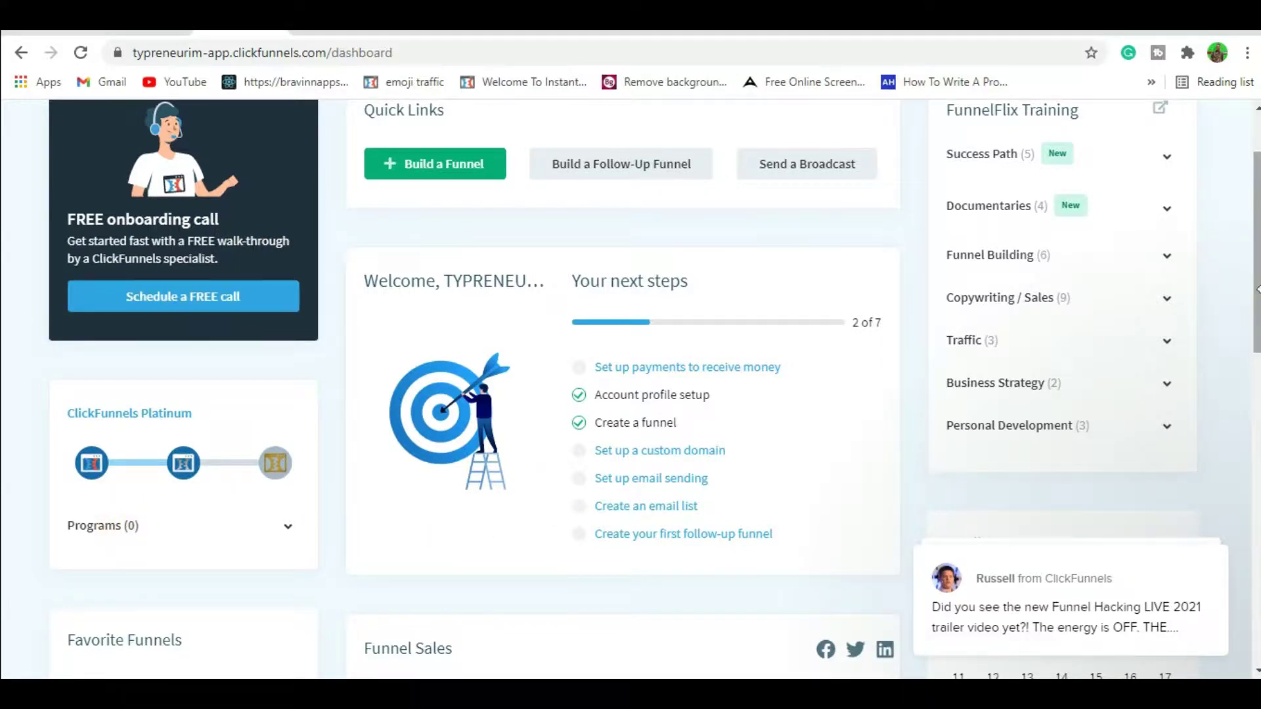
left_click_drag(1255, 304, 1256, 355)
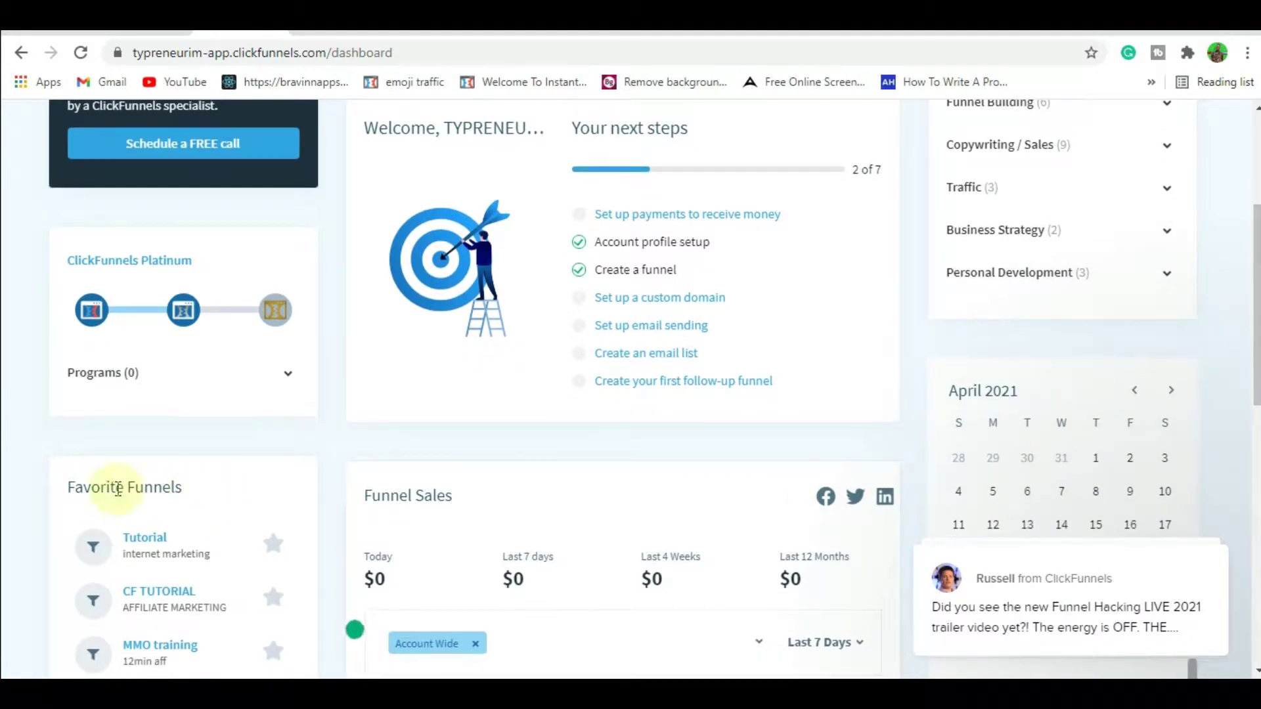
left_click(145, 538)
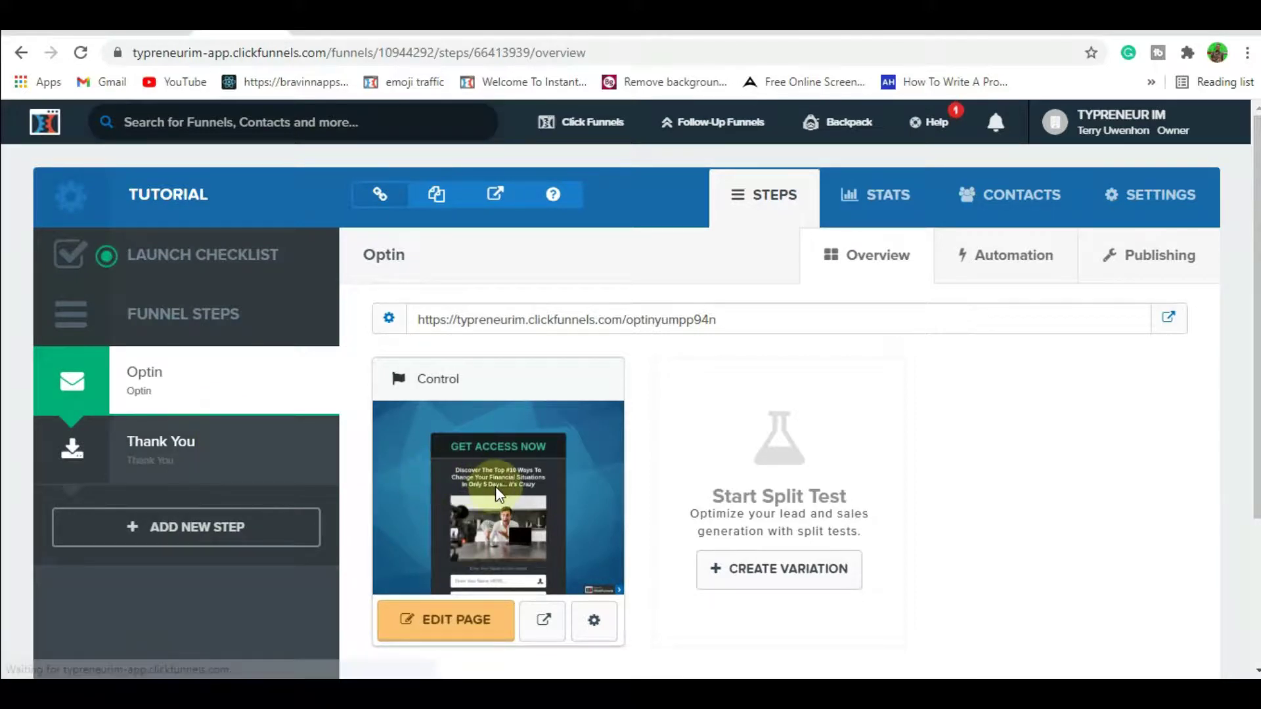
left_click(453, 621)
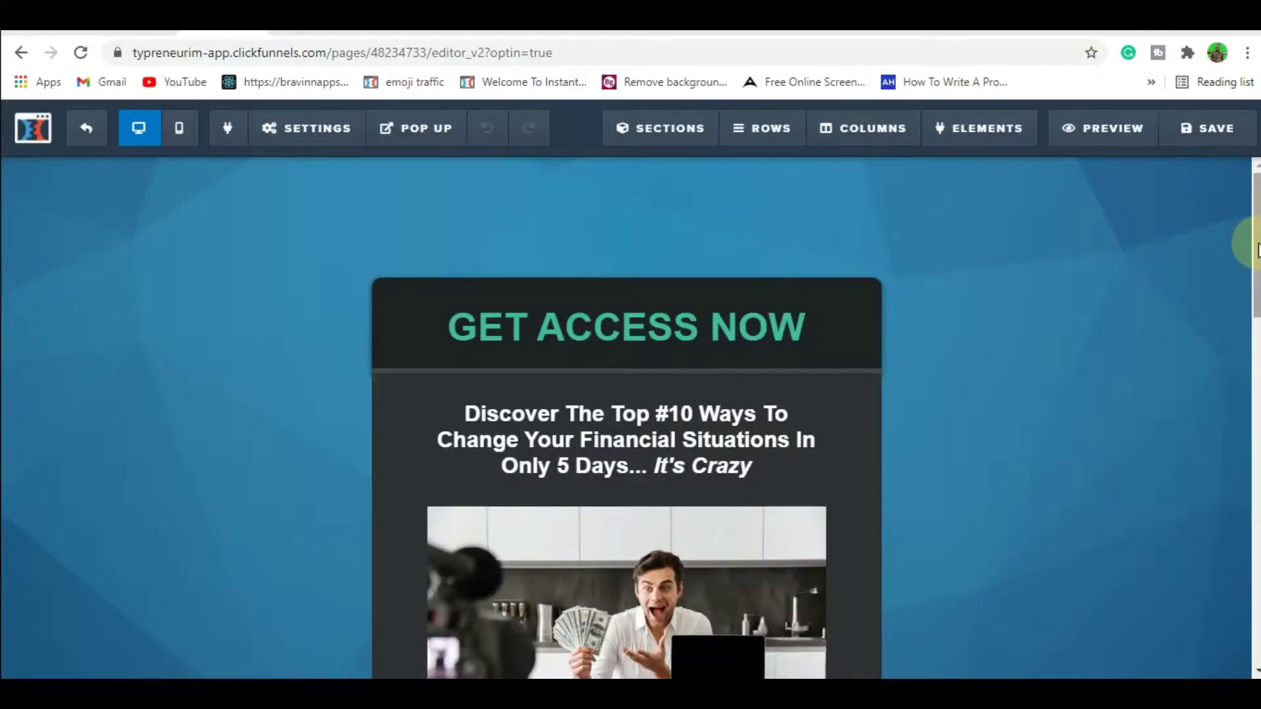
Remove the Smat Aff Marketers autoresponder integration from the Optin page's email integration settings.
scroll(1258, 250, "down", 5)
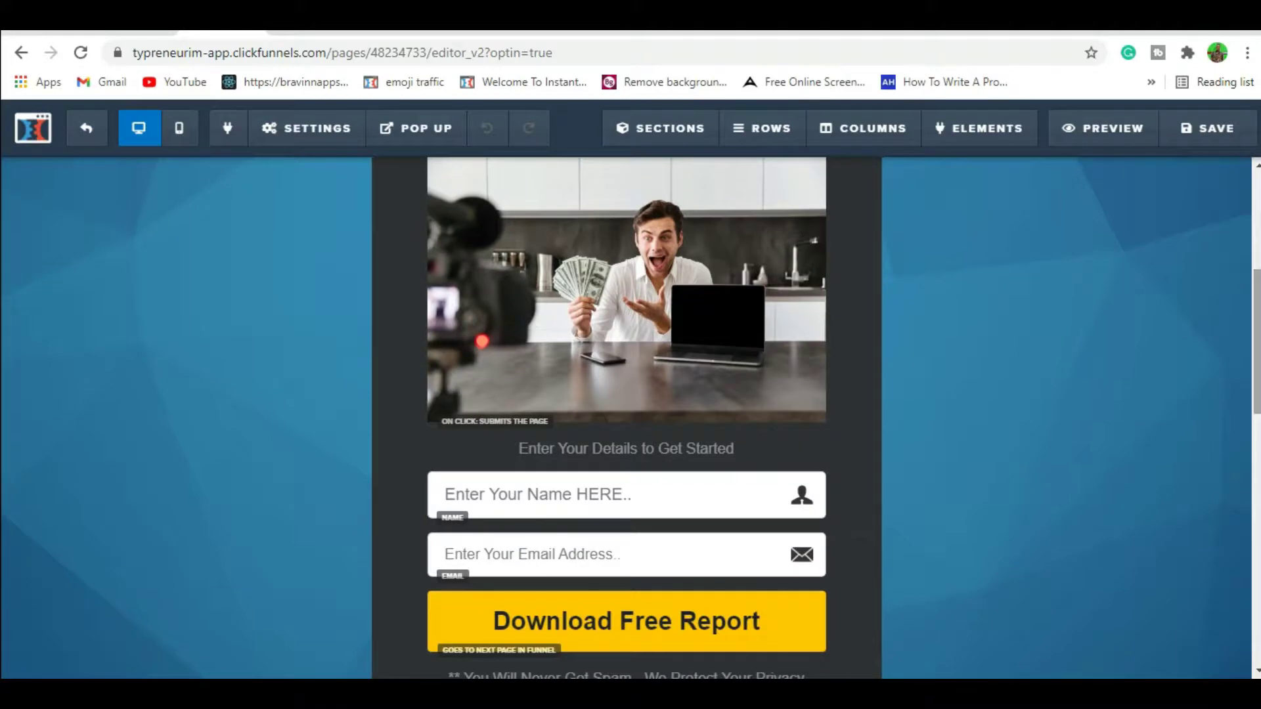
scroll(1258, 342, "up", 3)
scroll(627, 421, "up", 1)
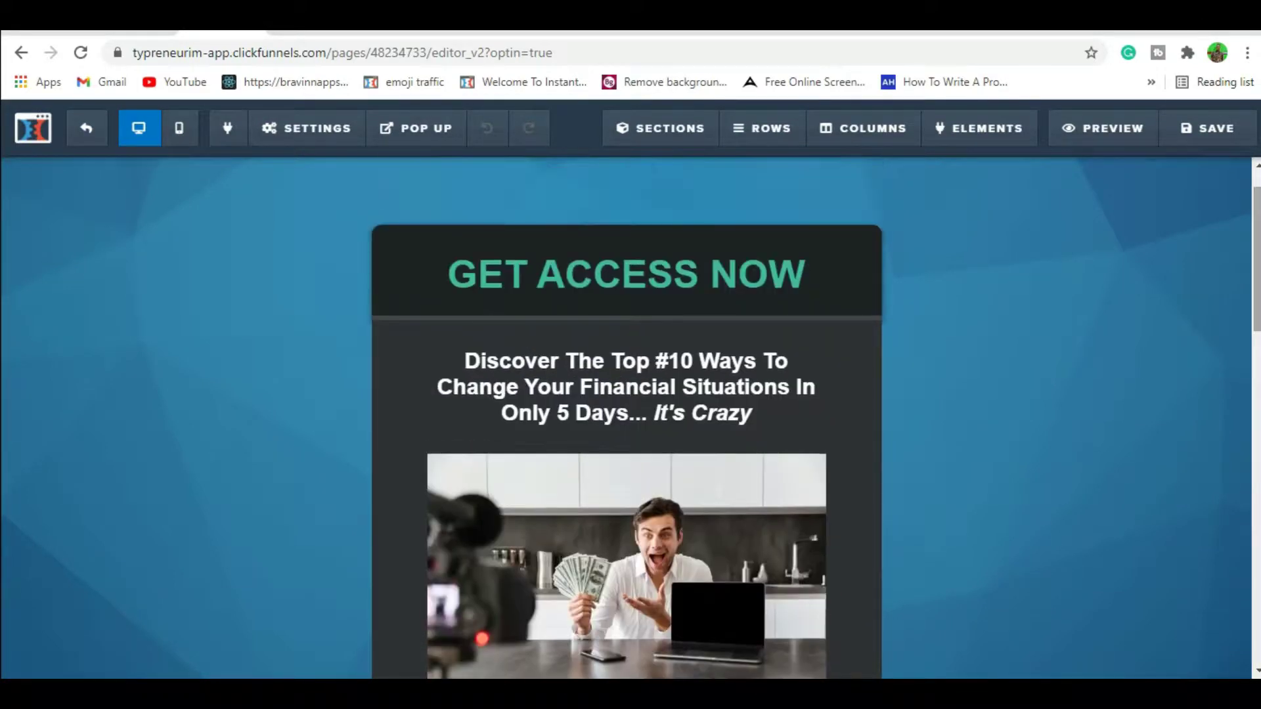
mouse_move(330, 132)
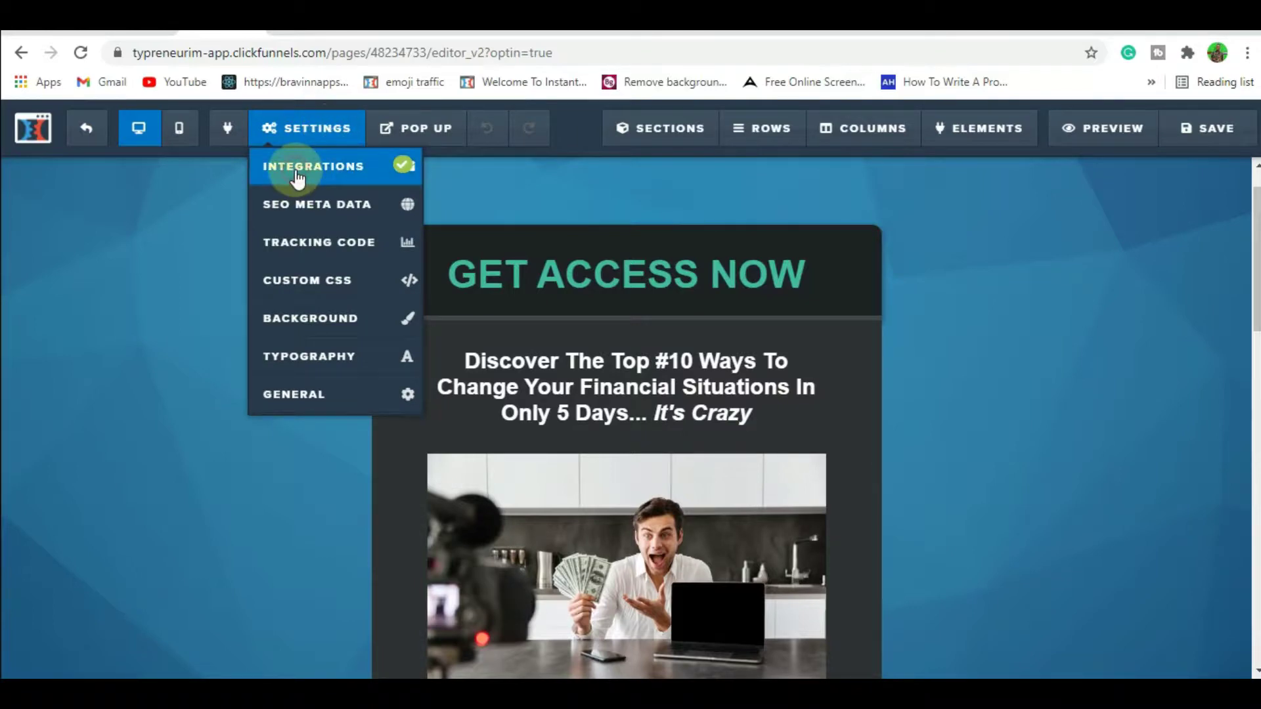
left_click(297, 172)
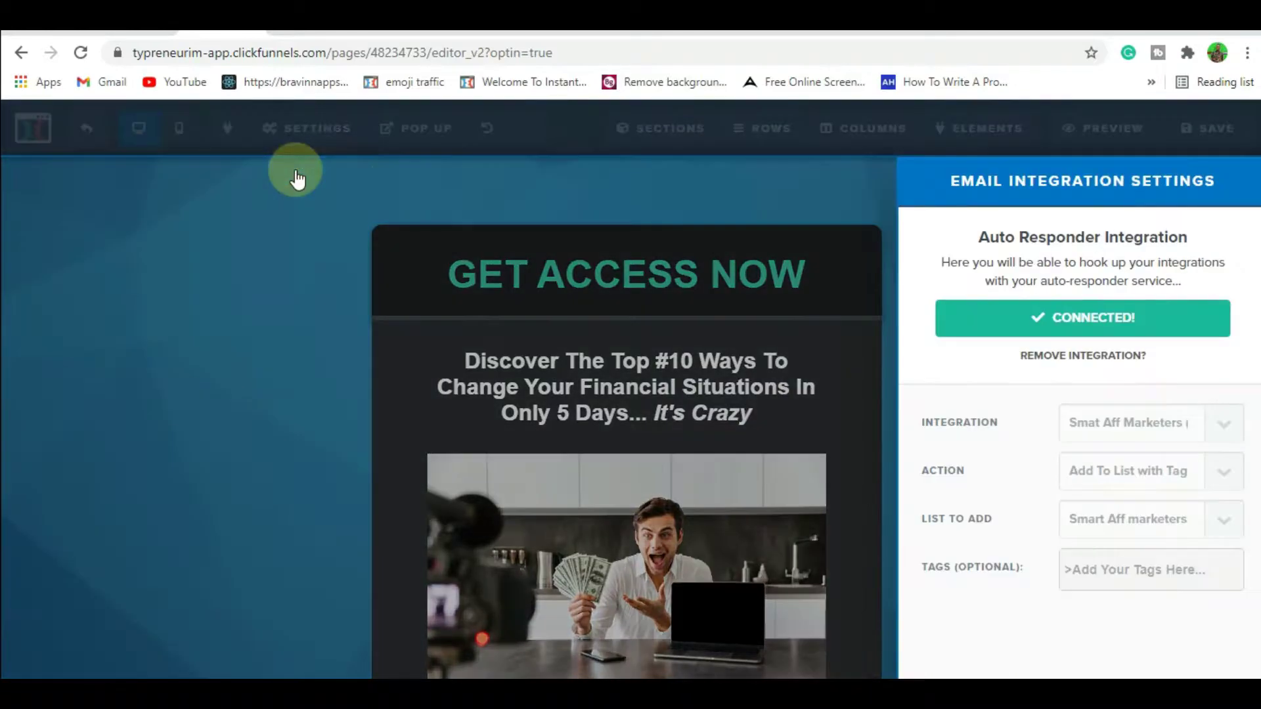
left_click(1025, 358)
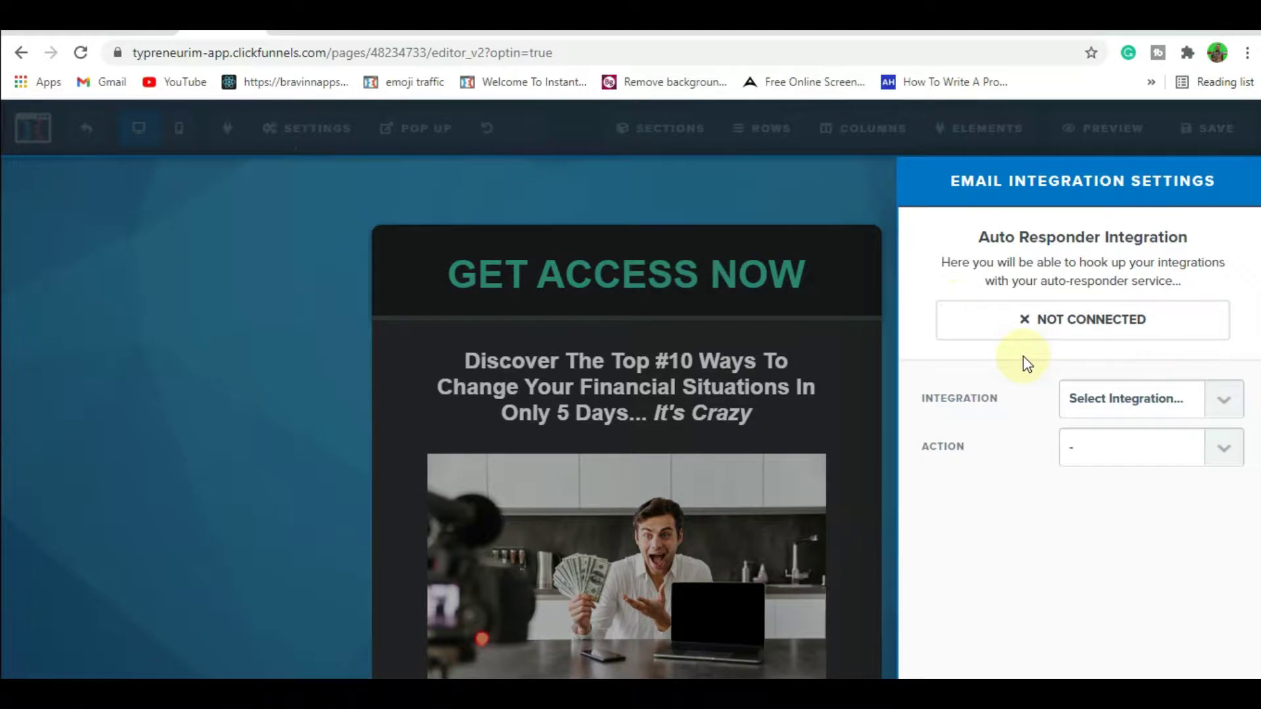
left_click(818, 211)
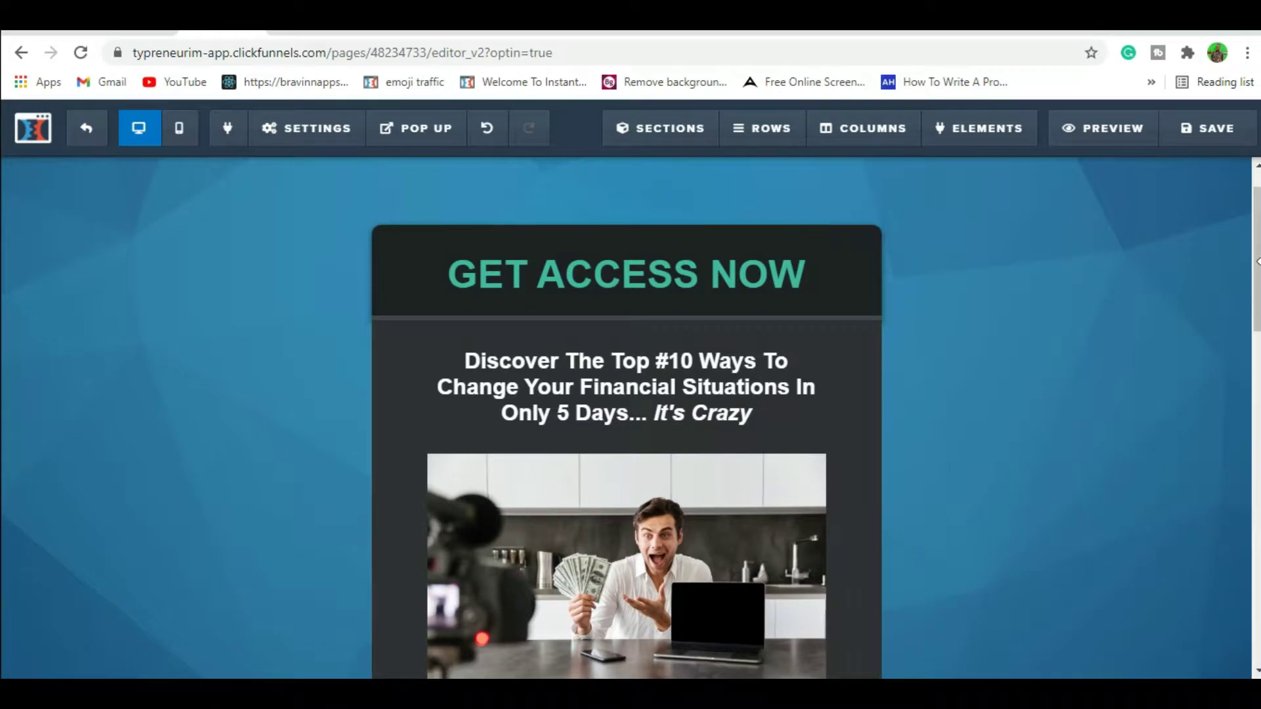
Set the font size of the "Enter Your Name Here..." text area near the page's end to 12.
left_click_drag(1251, 302, 1251, 597)
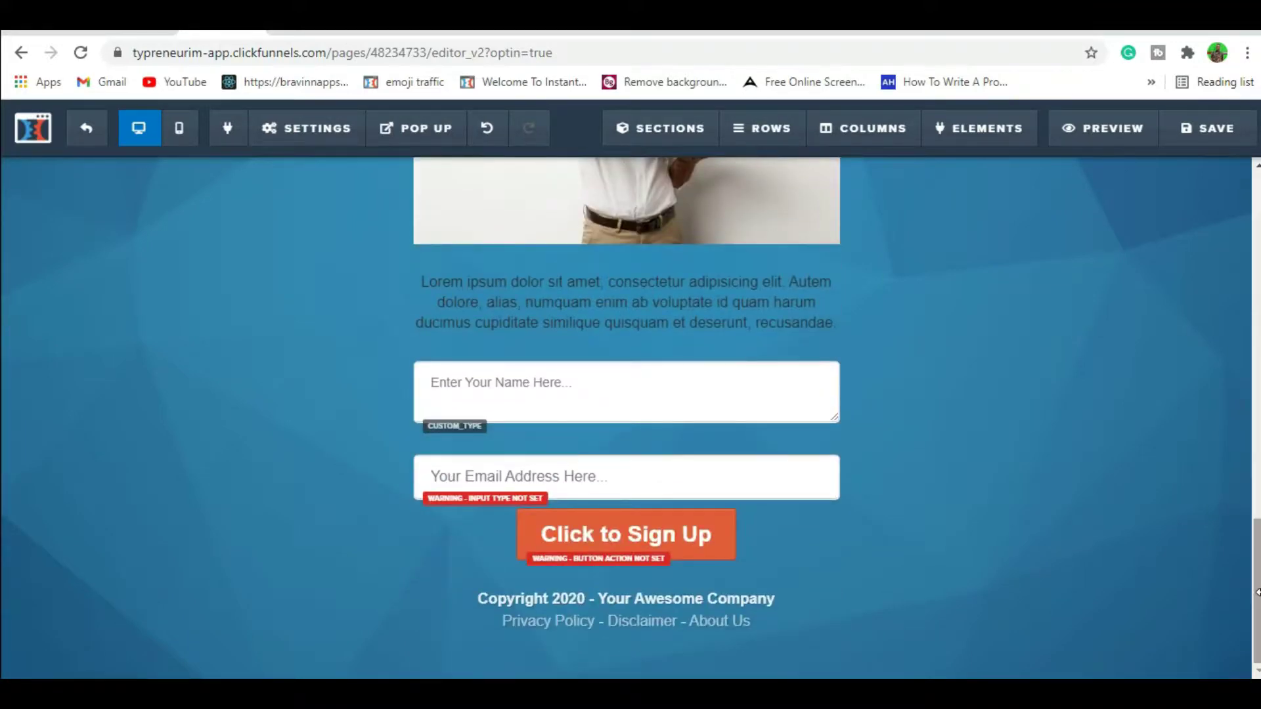
left_click(806, 386)
left_click(755, 350)
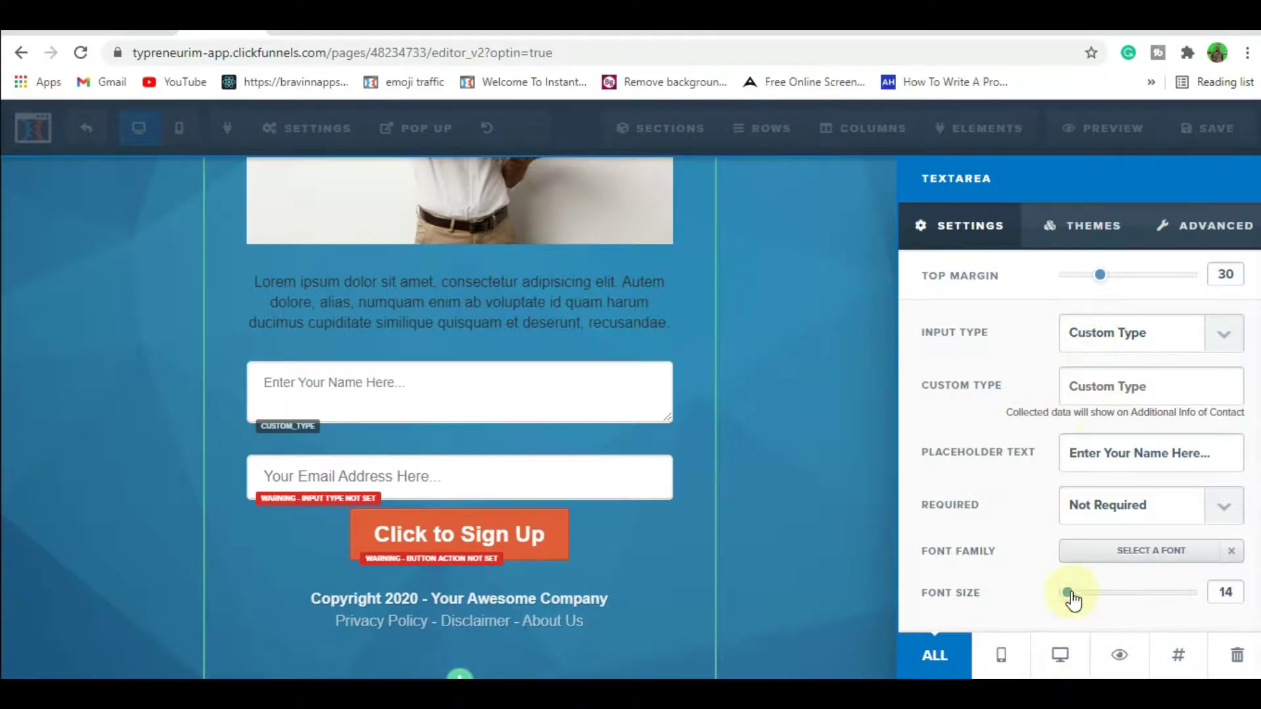
mouse_move(1068, 593)
left_mouse_down()
mouse_move(1082, 594)
mouse_move(1062, 593)
left_mouse_up()
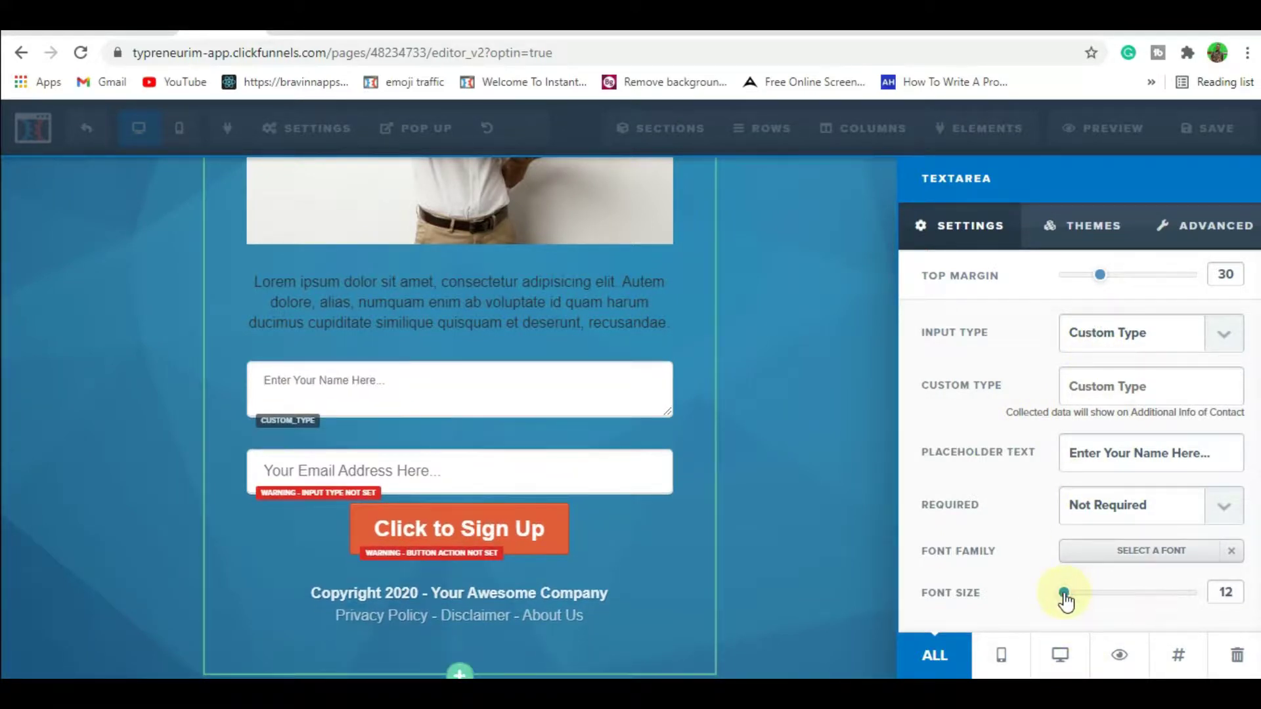
left_click(668, 394)
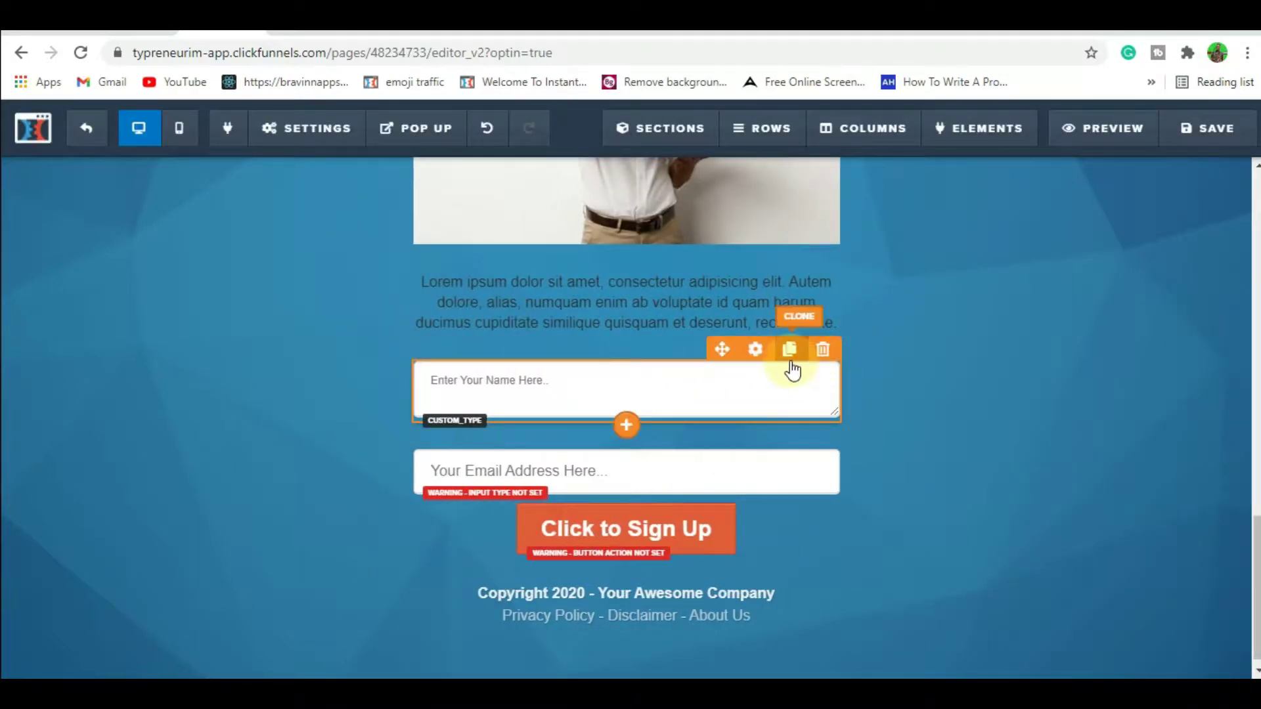
Try to select the niche marketers (Getresponse) integration and an action for it in the email integration settings.
left_click(307, 128)
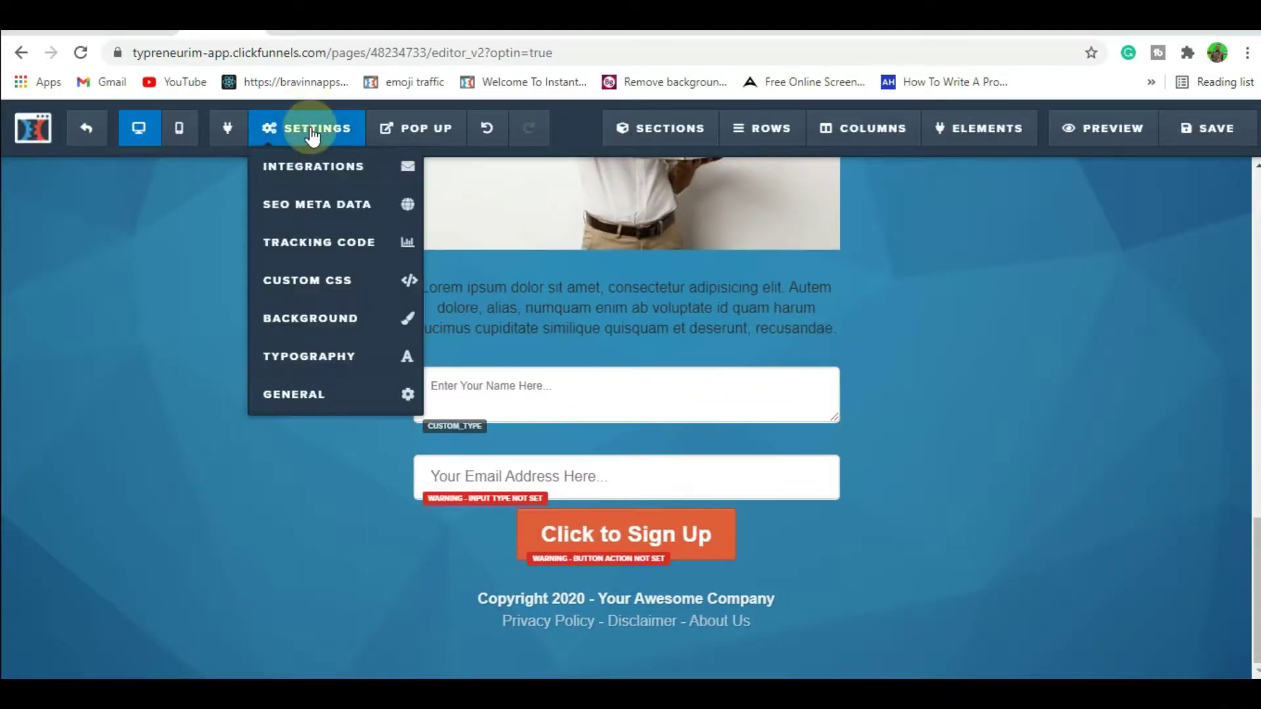
left_click(322, 172)
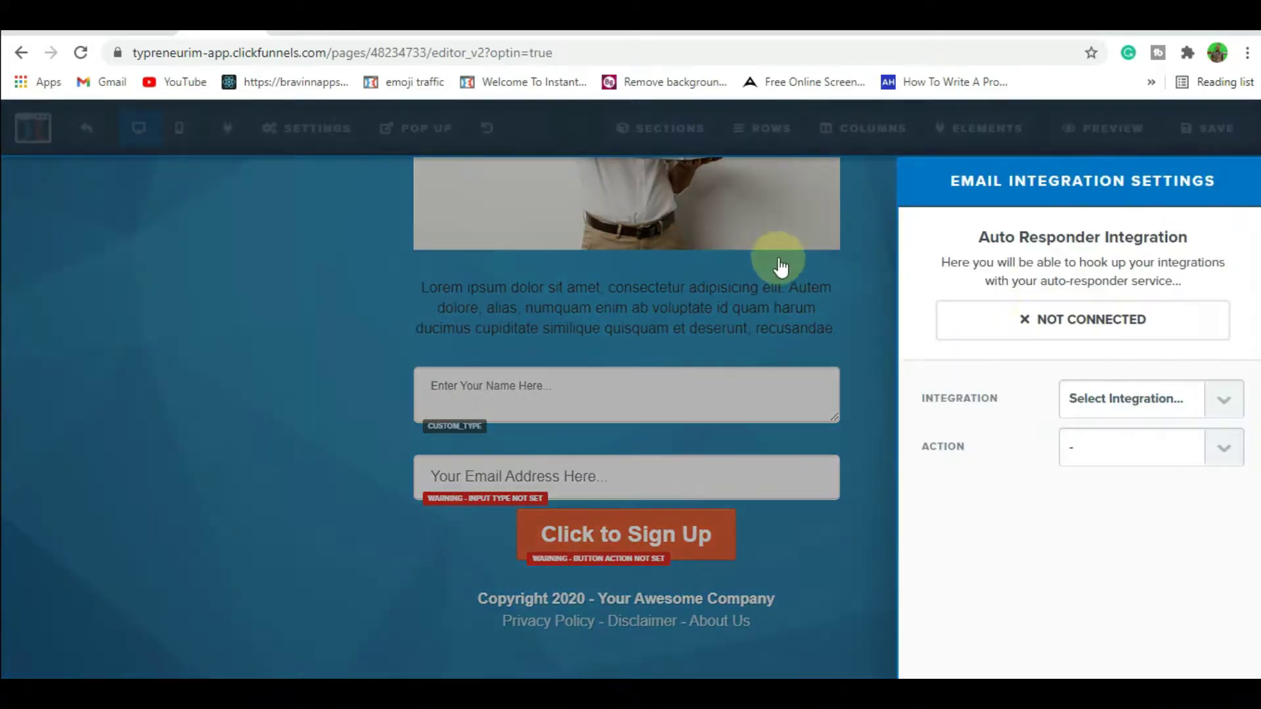
left_click(1221, 424)
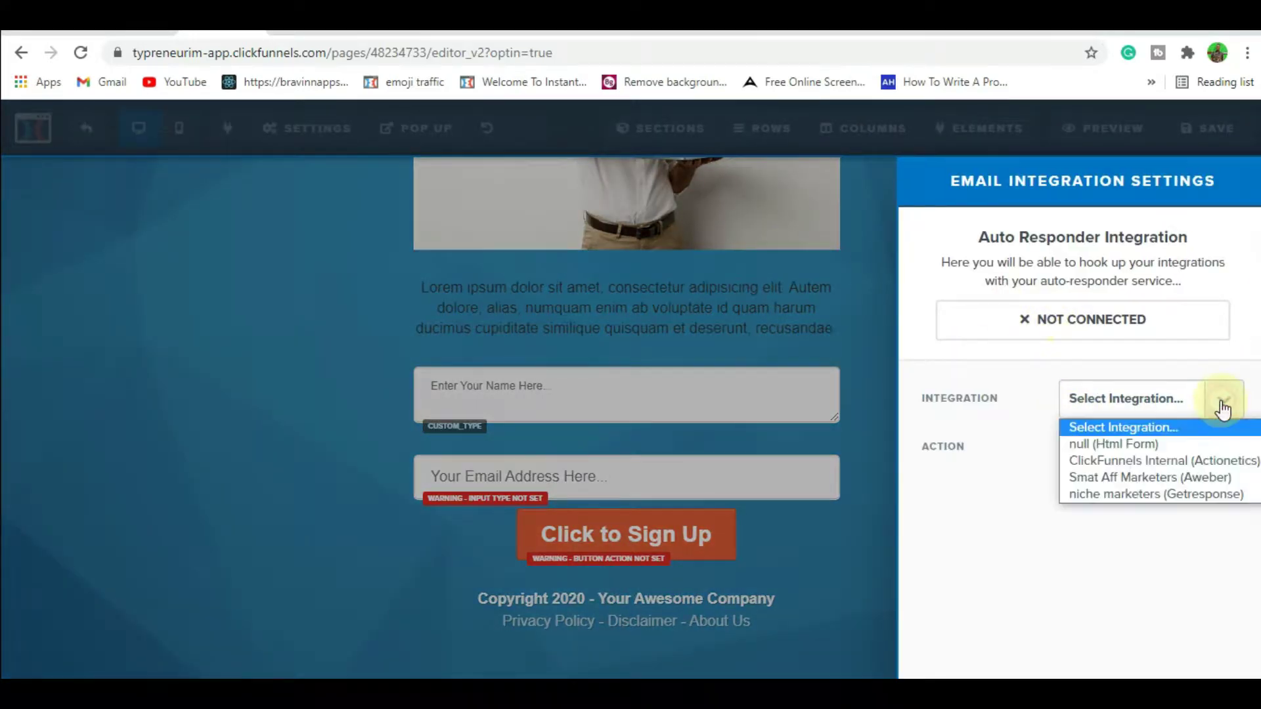
left_click(1211, 494)
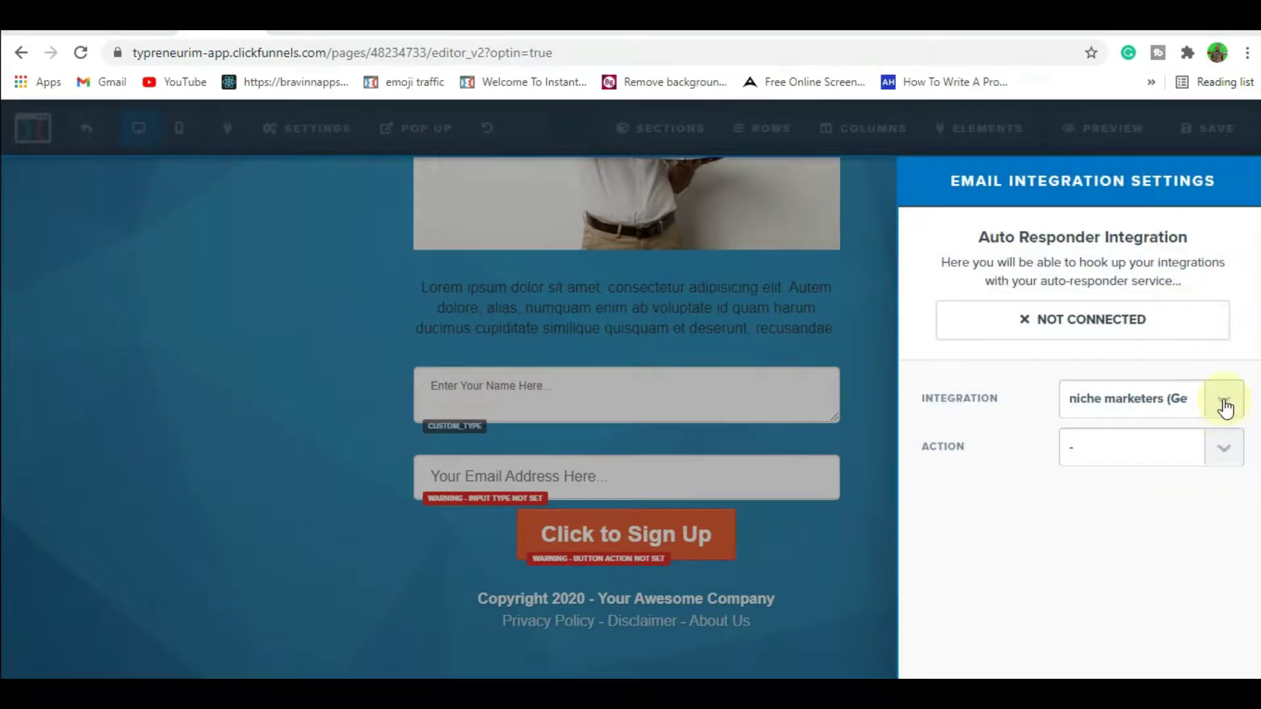
left_click(1225, 448)
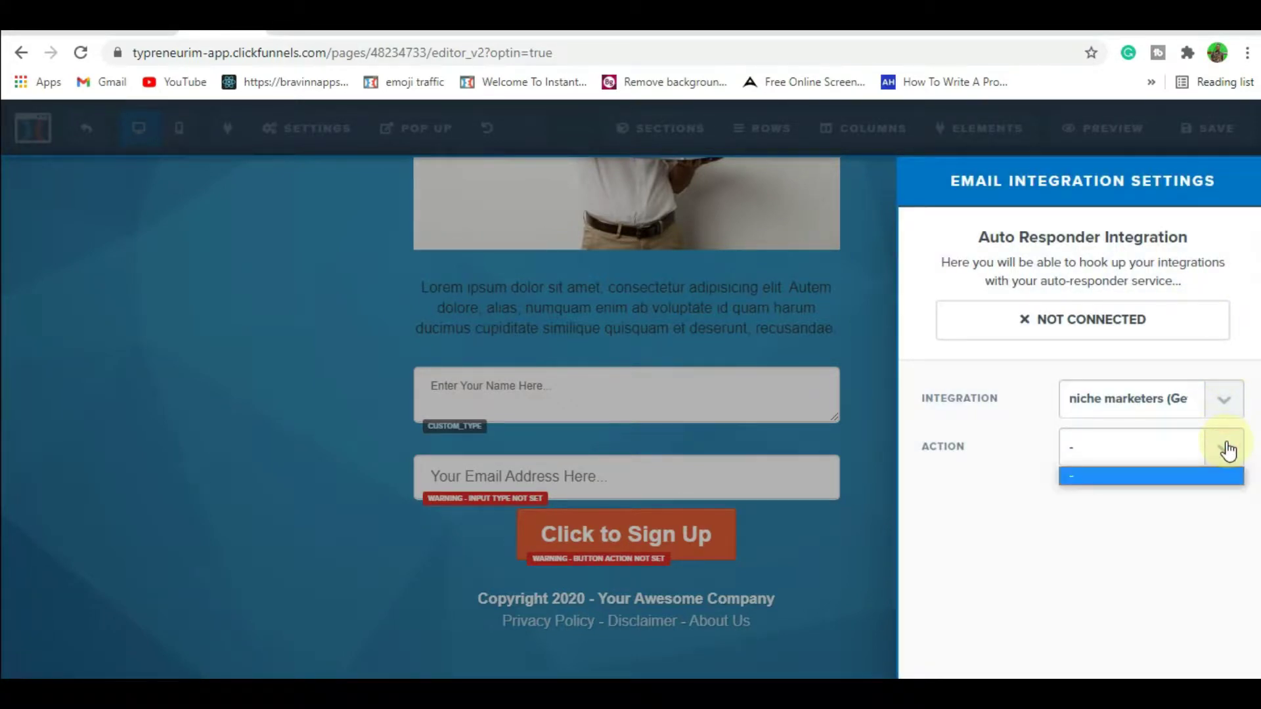
left_click(1226, 446)
left_click(1224, 401)
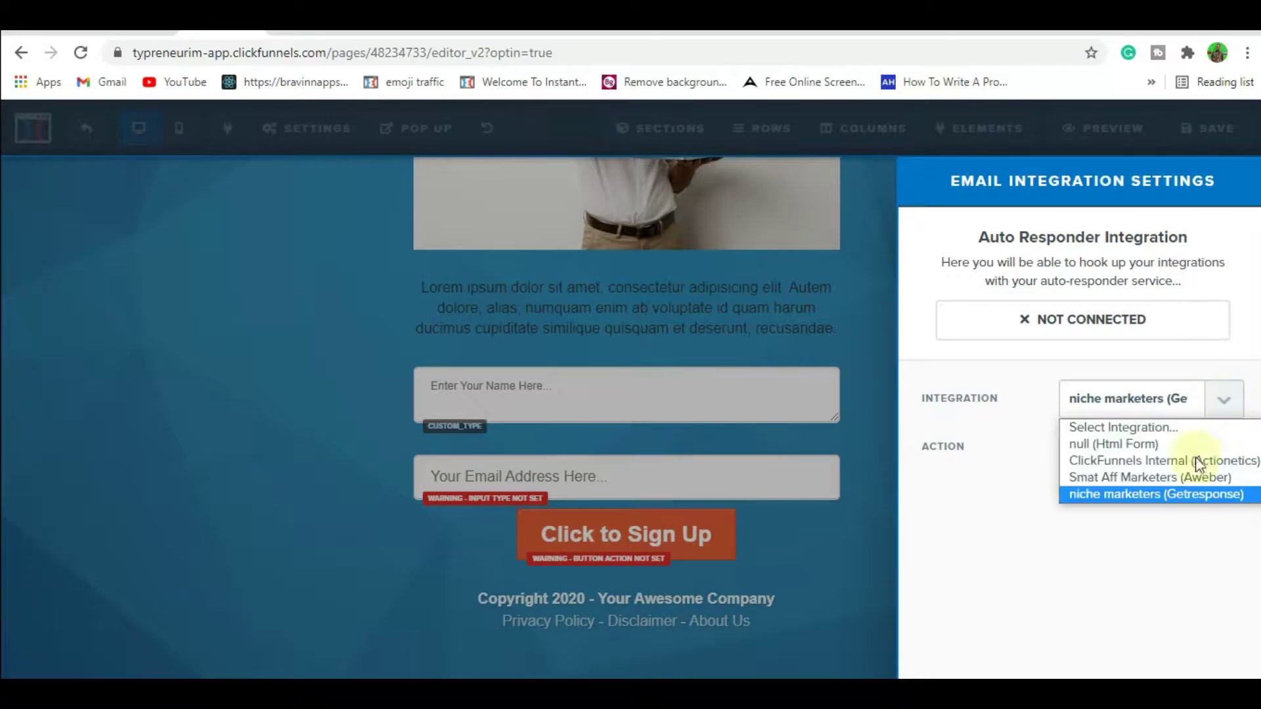
left_click(1156, 496)
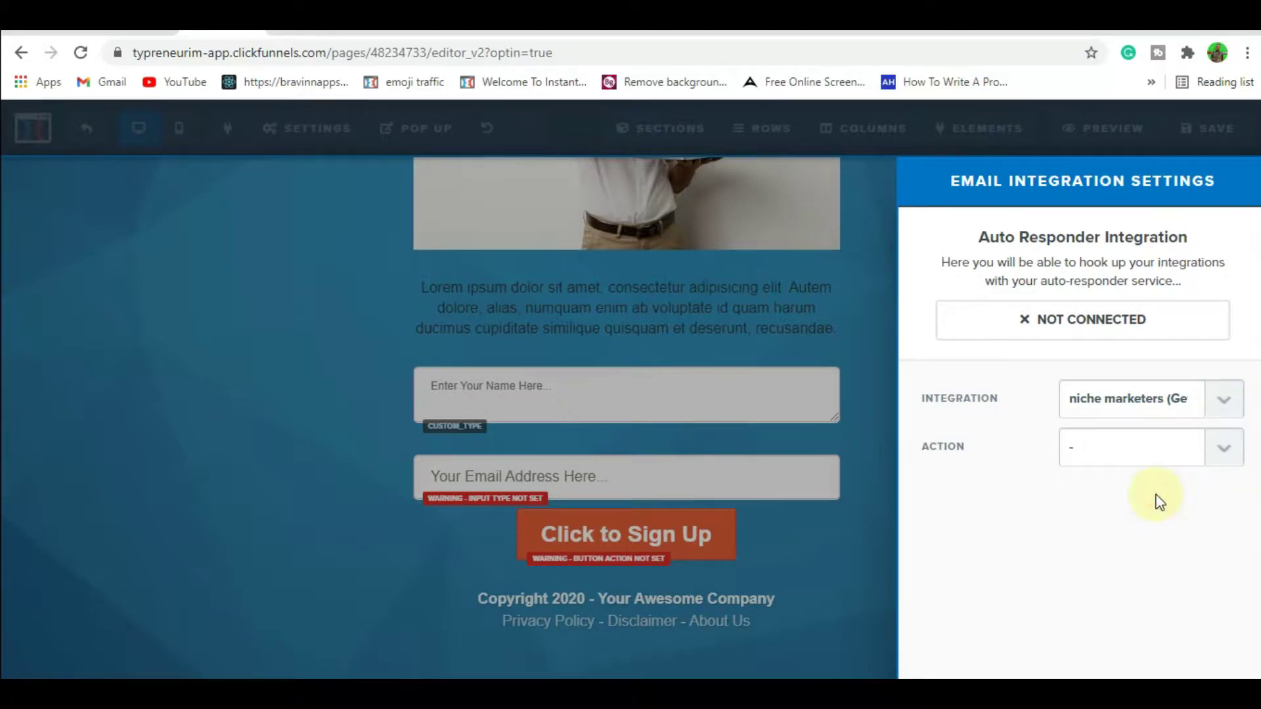
left_click(1156, 450)
left_click(1159, 451)
left_click(1223, 451)
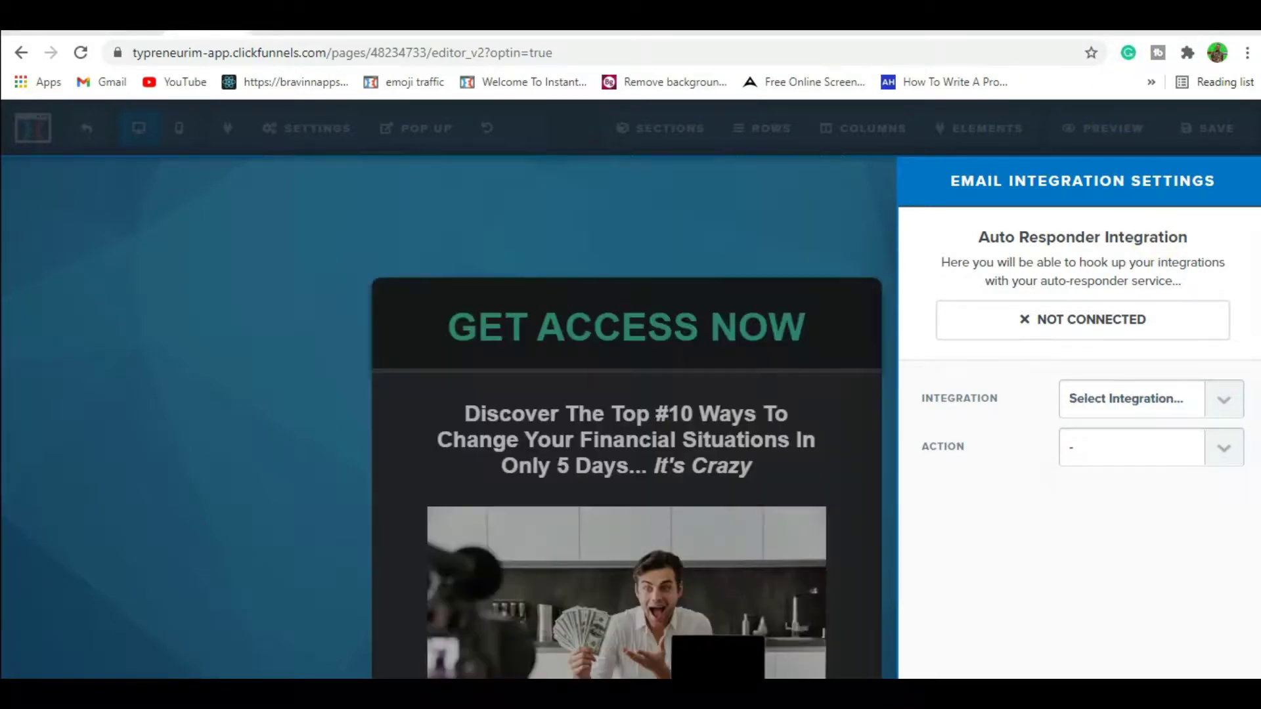
Connect the Optin page to the niche marketers (Getresponse) integration with the action Add To Campaign and the list typreneurim.
left_click(1178, 186)
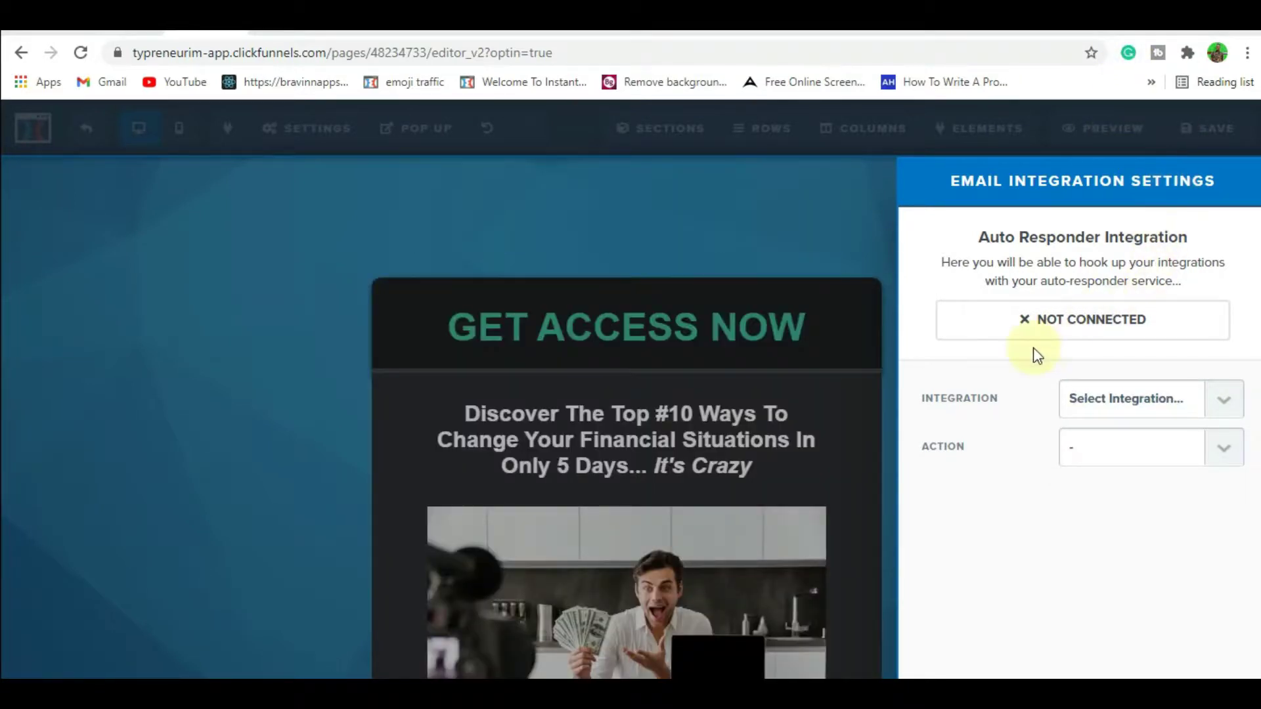
left_click(1223, 407)
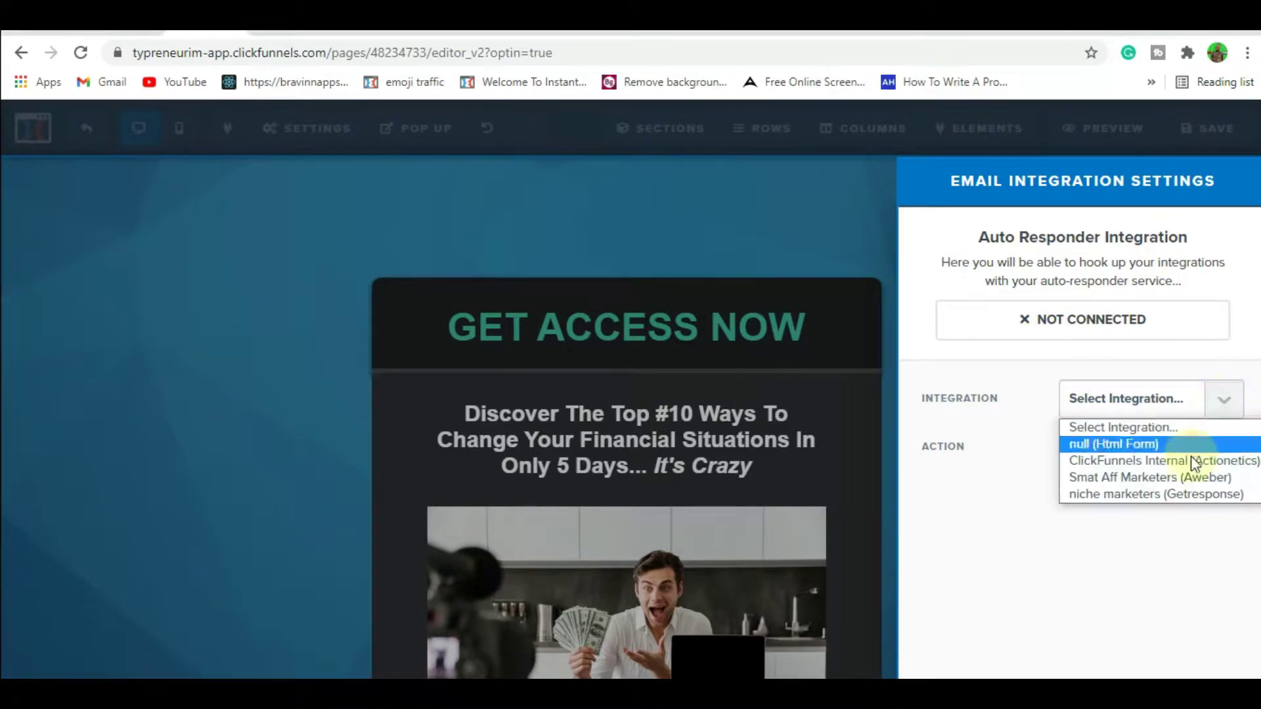
left_click(1141, 494)
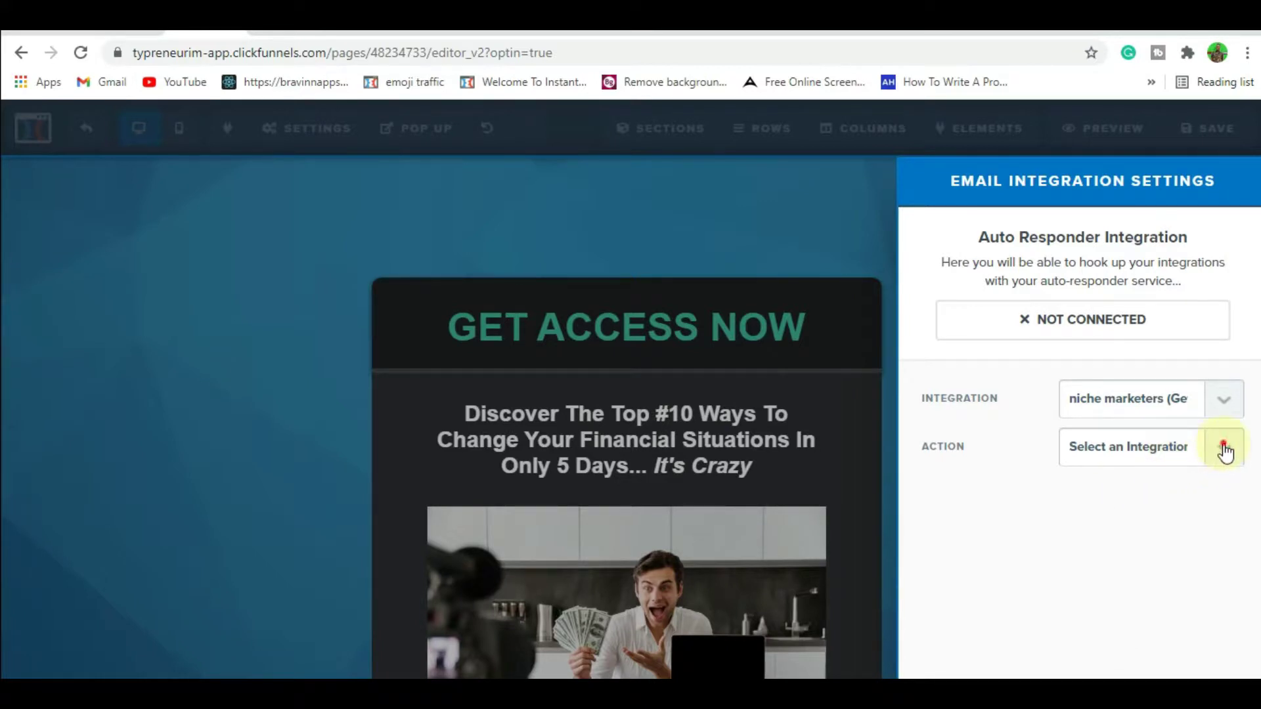
left_click(1225, 449)
left_click(1149, 492)
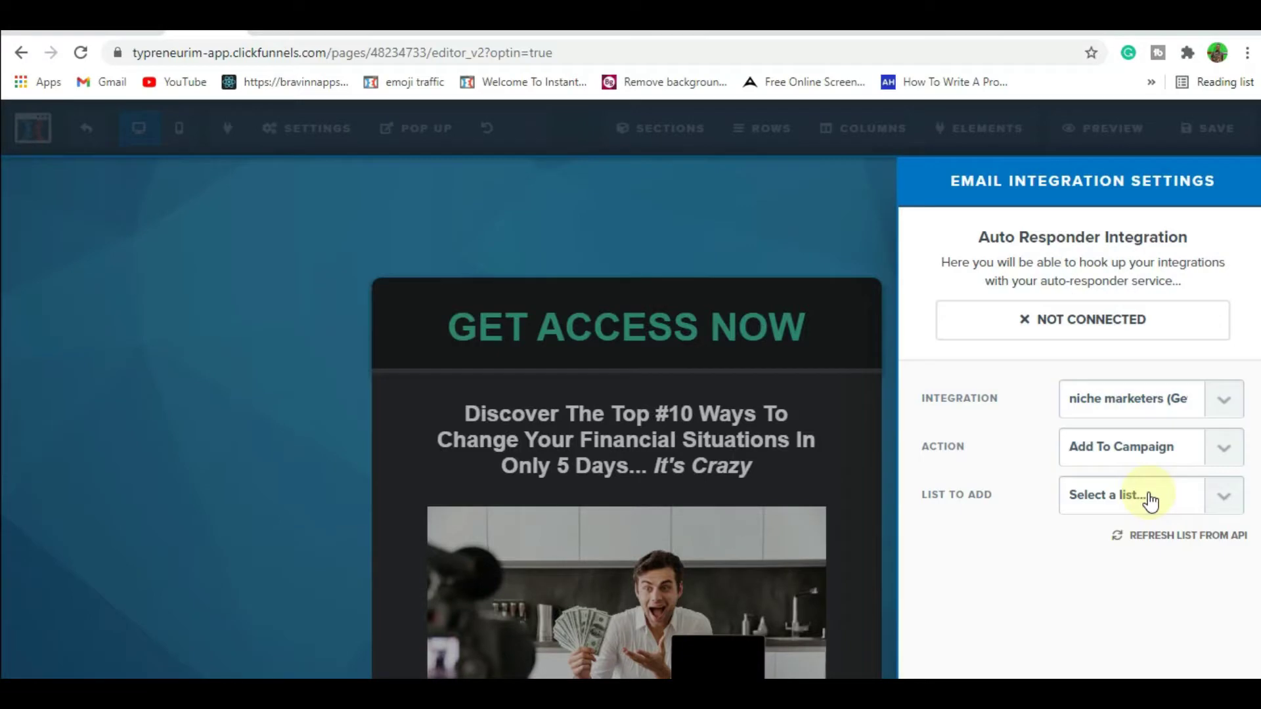
left_click(1141, 501)
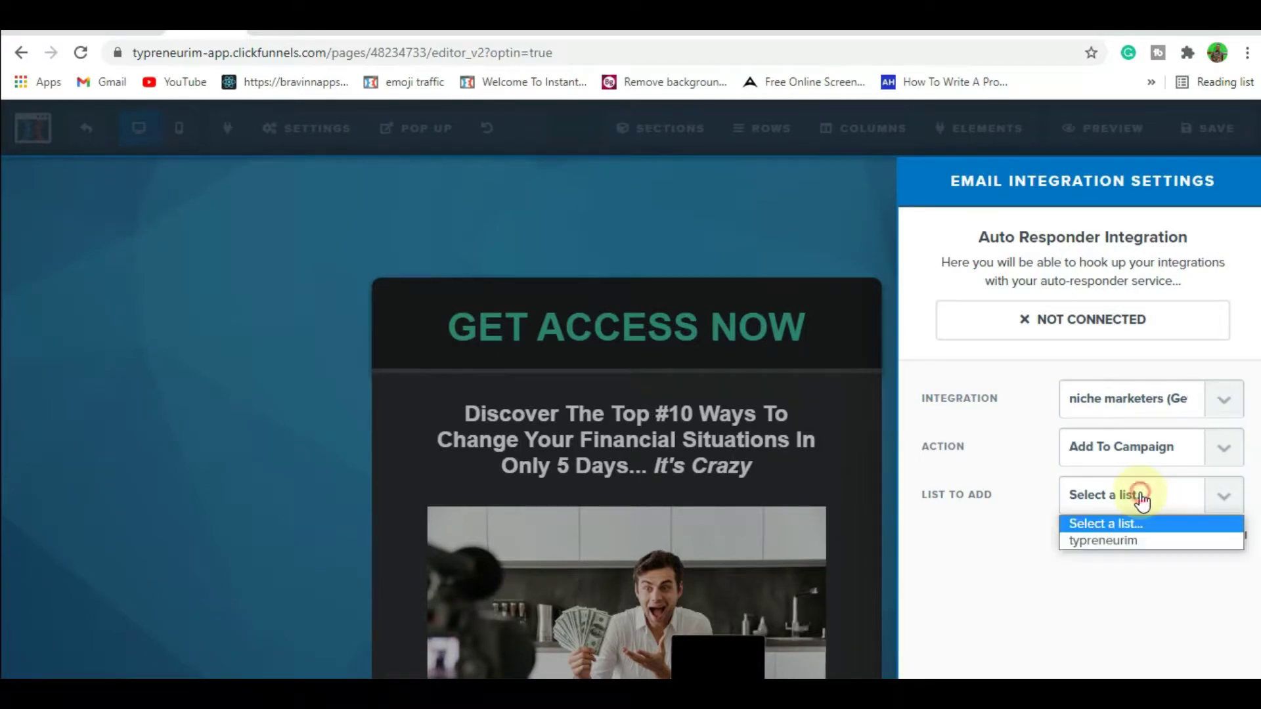
left_click(1107, 540)
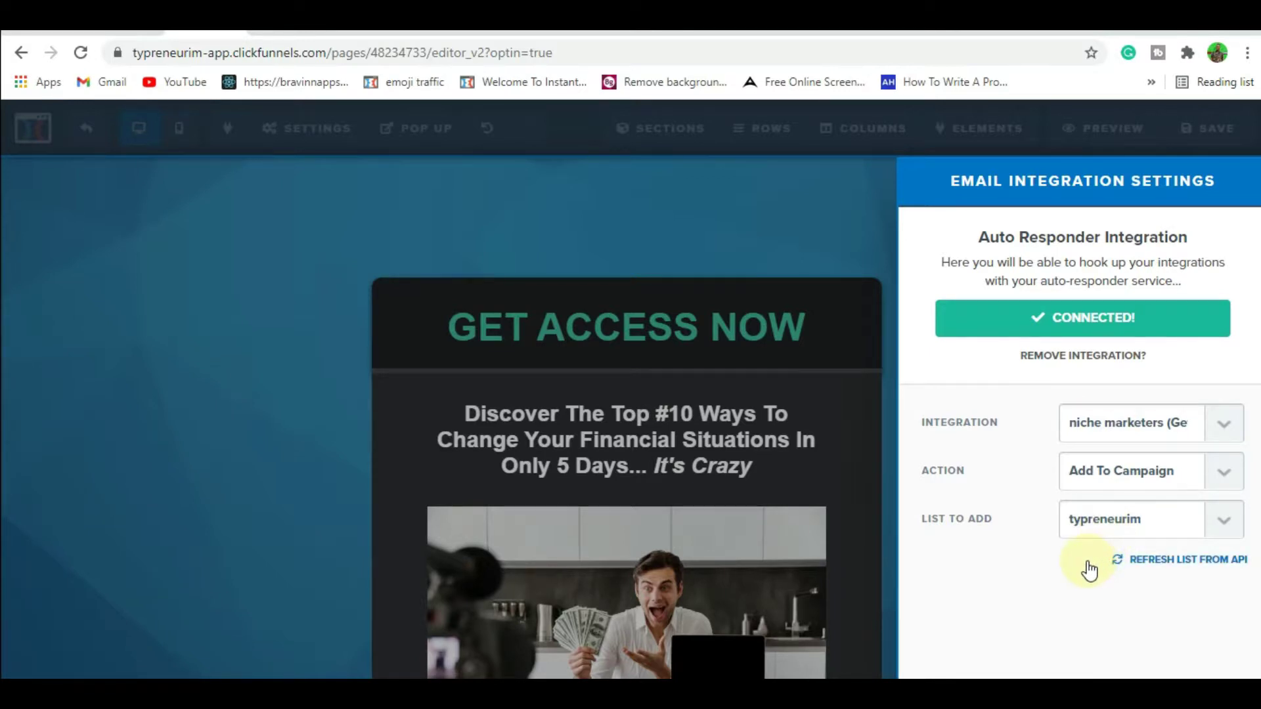
left_click(813, 213)
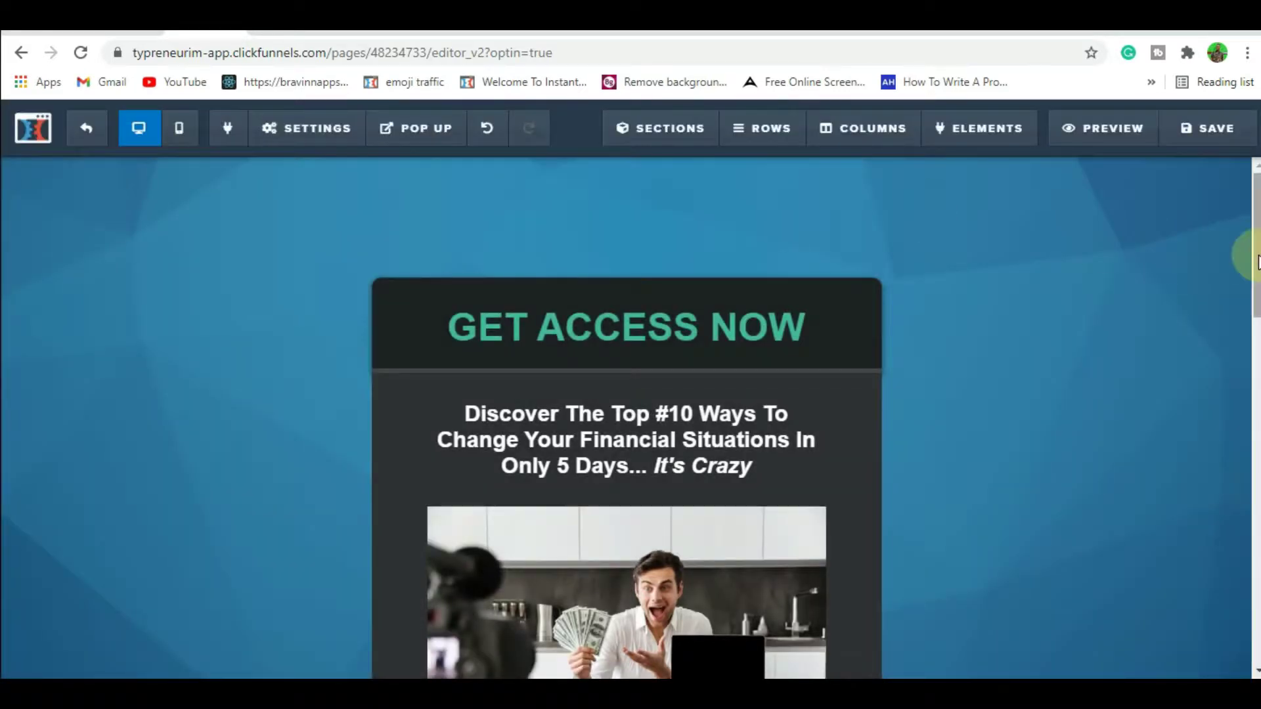
left_click_drag(1255, 256, 1258, 360)
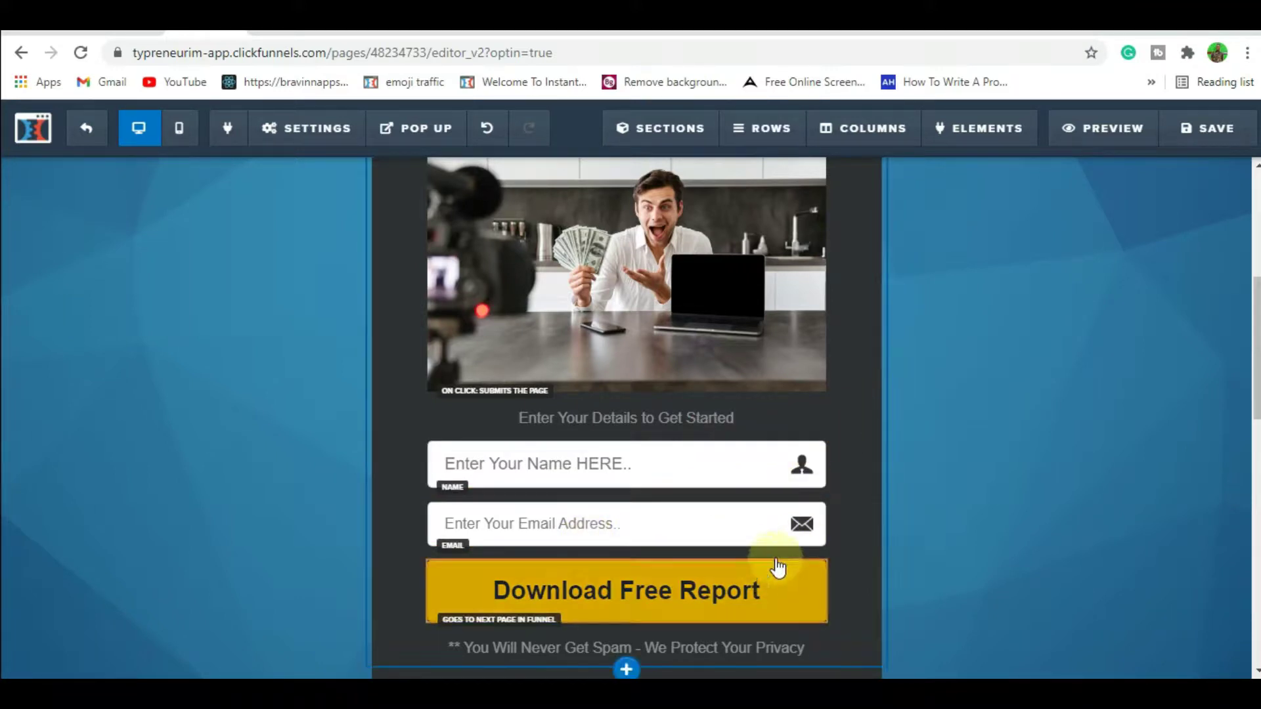
Preview the Optin page and submit its form with a first name and email address to request the free report.
left_click(1101, 138)
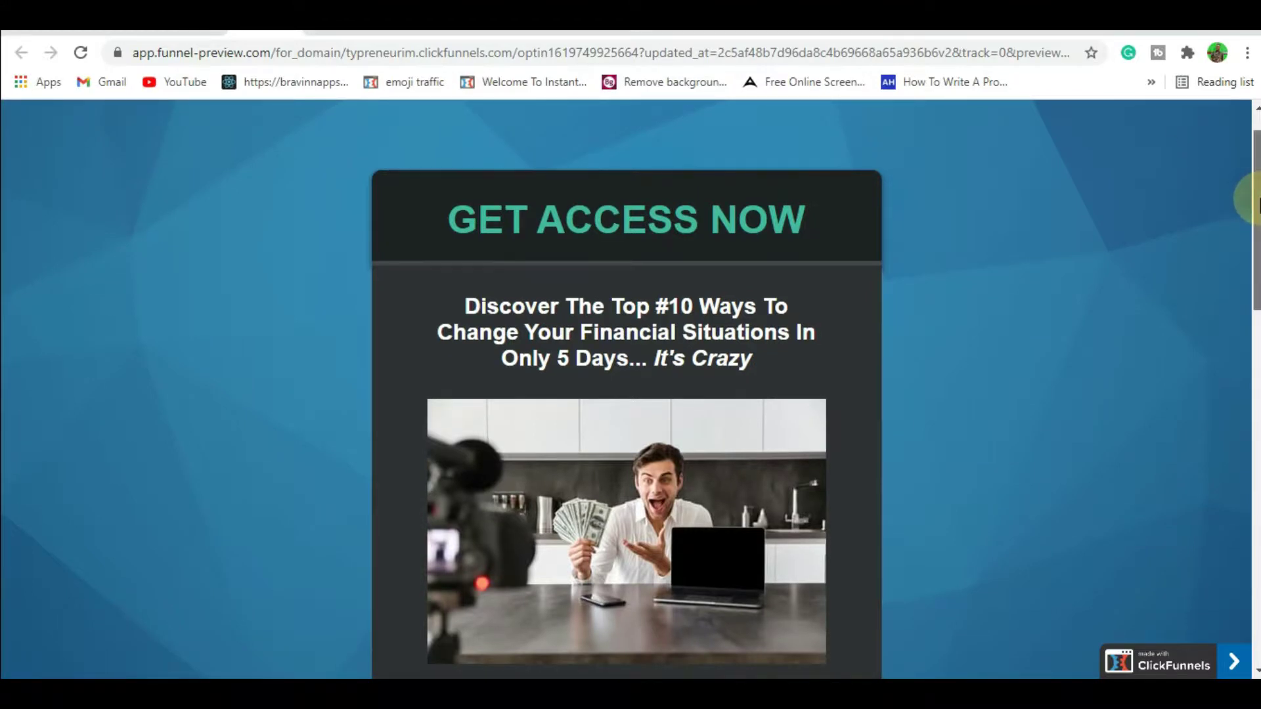
scroll(1247, 189, "down", 1)
scroll(626, 388, "down", 2)
scroll(626, 388, "up", 2)
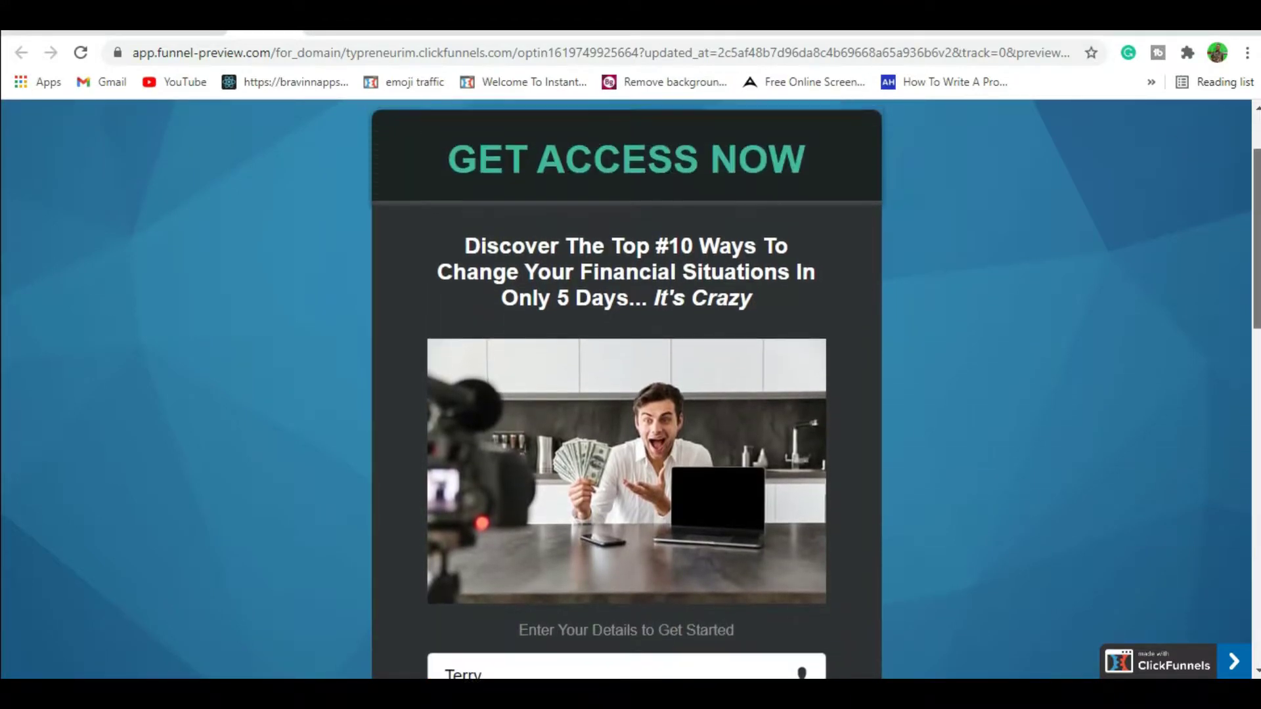
scroll(627, 387, "down", 3)
scroll(626, 387, "down", 1)
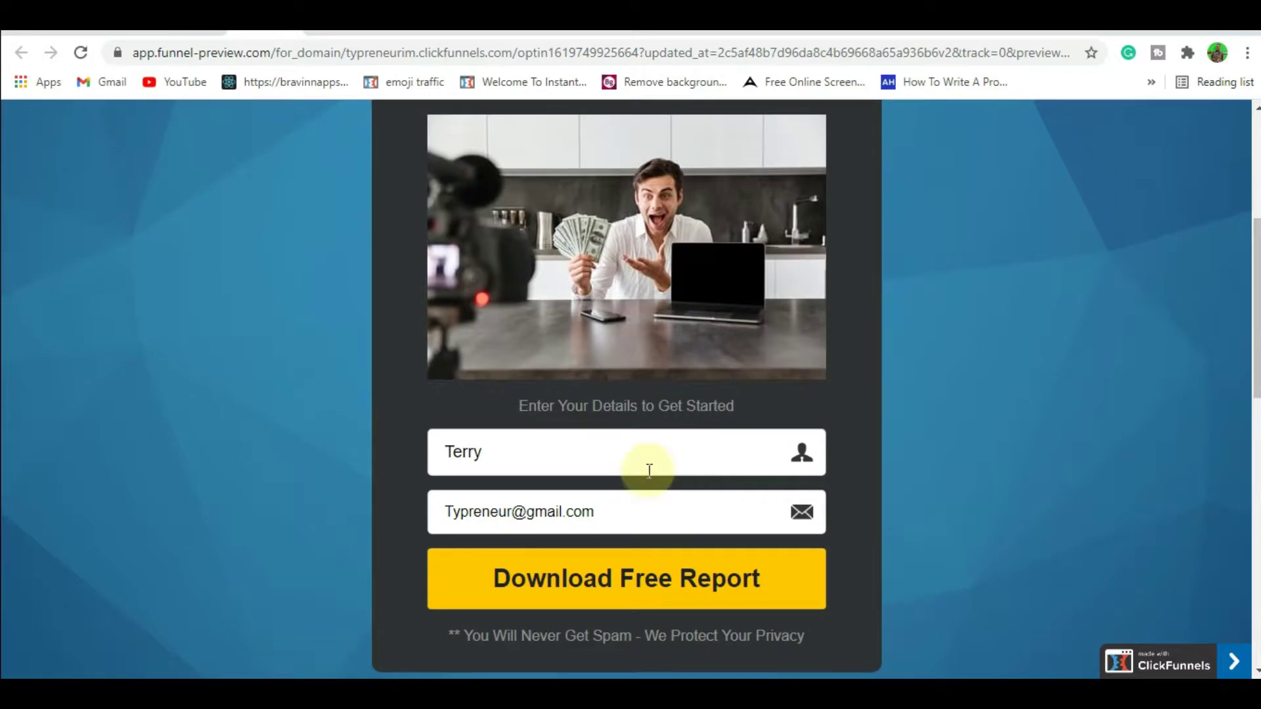
left_click(602, 569)
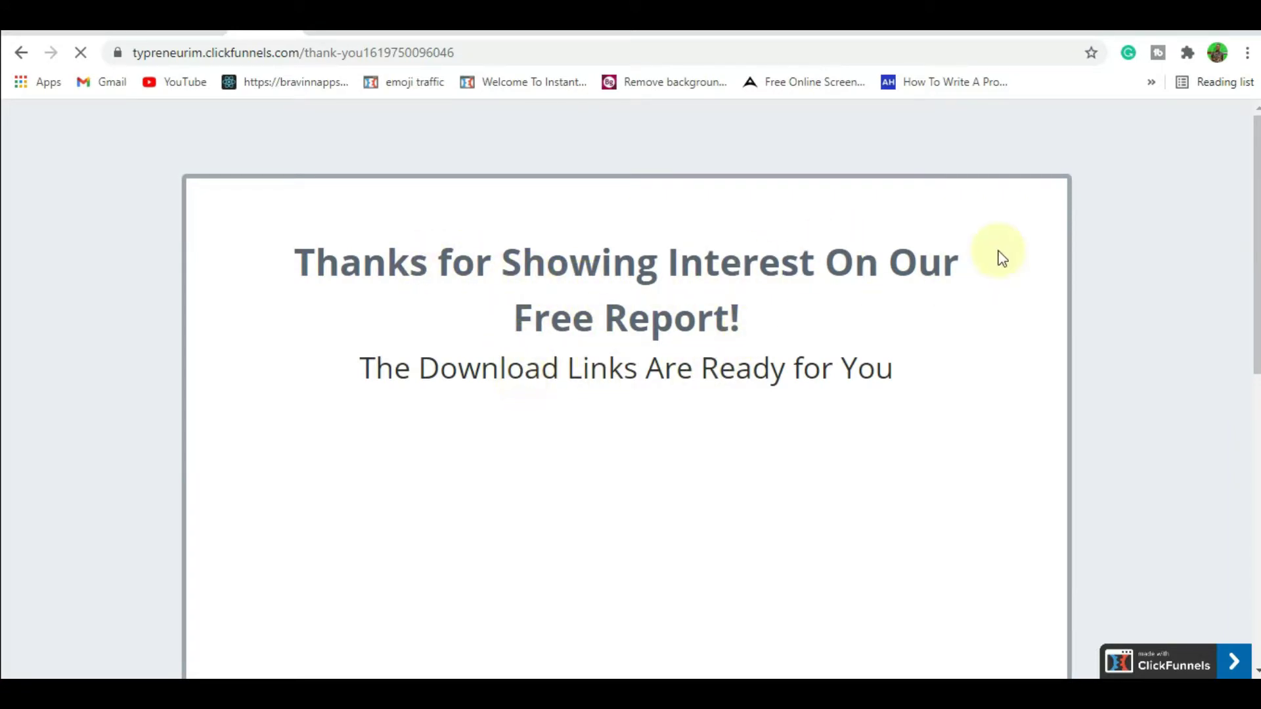
Review the thank-you page down to its end and follow the Download Video Course and Ebook Files link.
scroll(1168, 164, "down", 2)
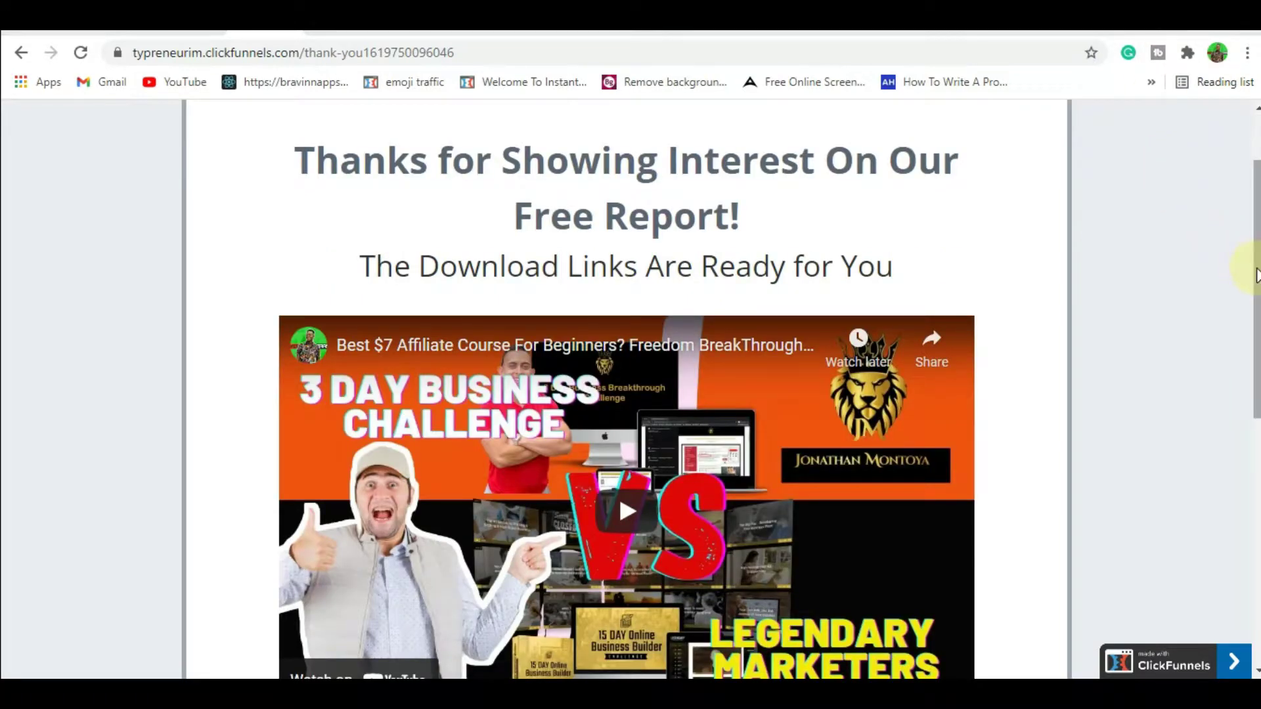
left_click_drag(1256, 275, 1242, 336)
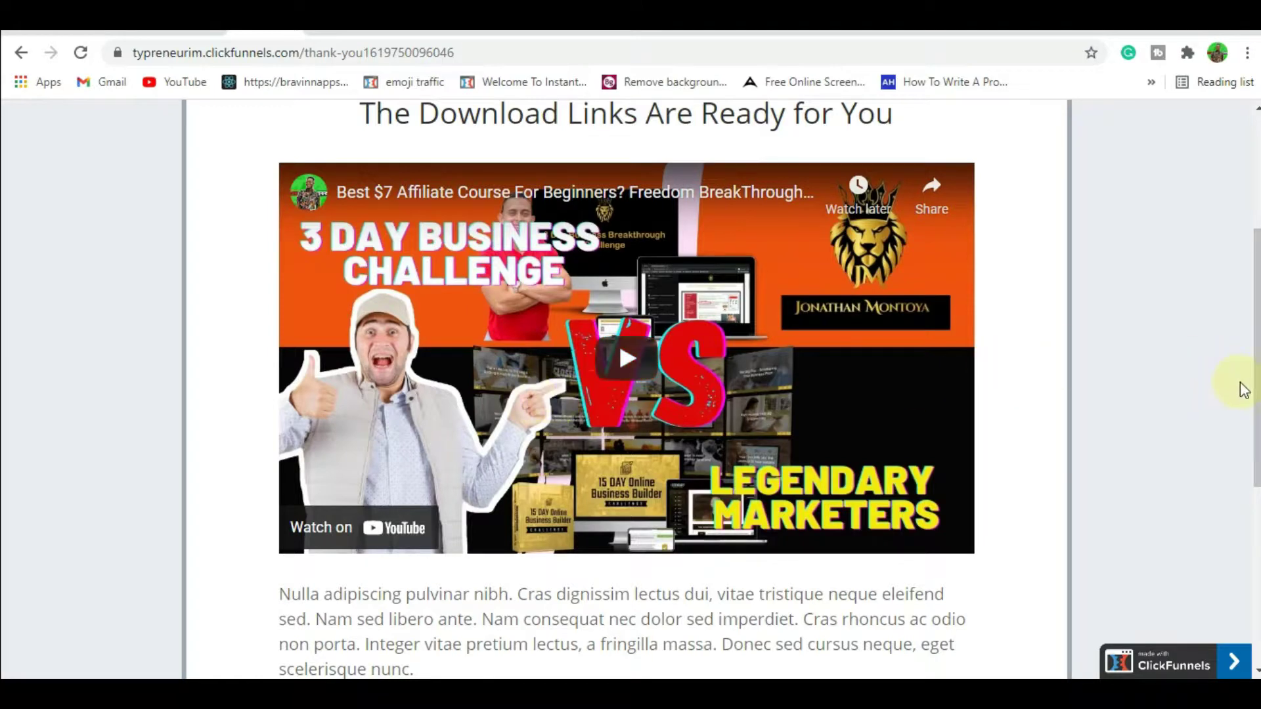
left_click(1258, 392)
left_click_drag(1258, 392, 1250, 571)
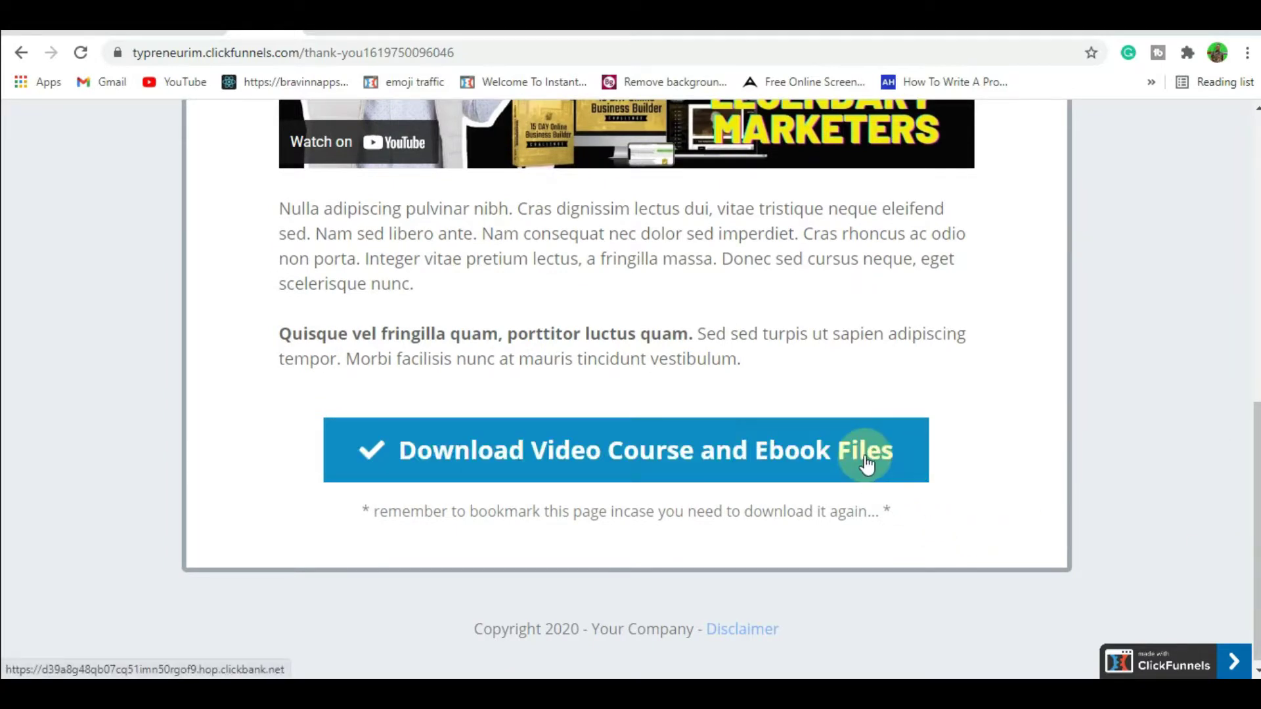
left_click(865, 461)
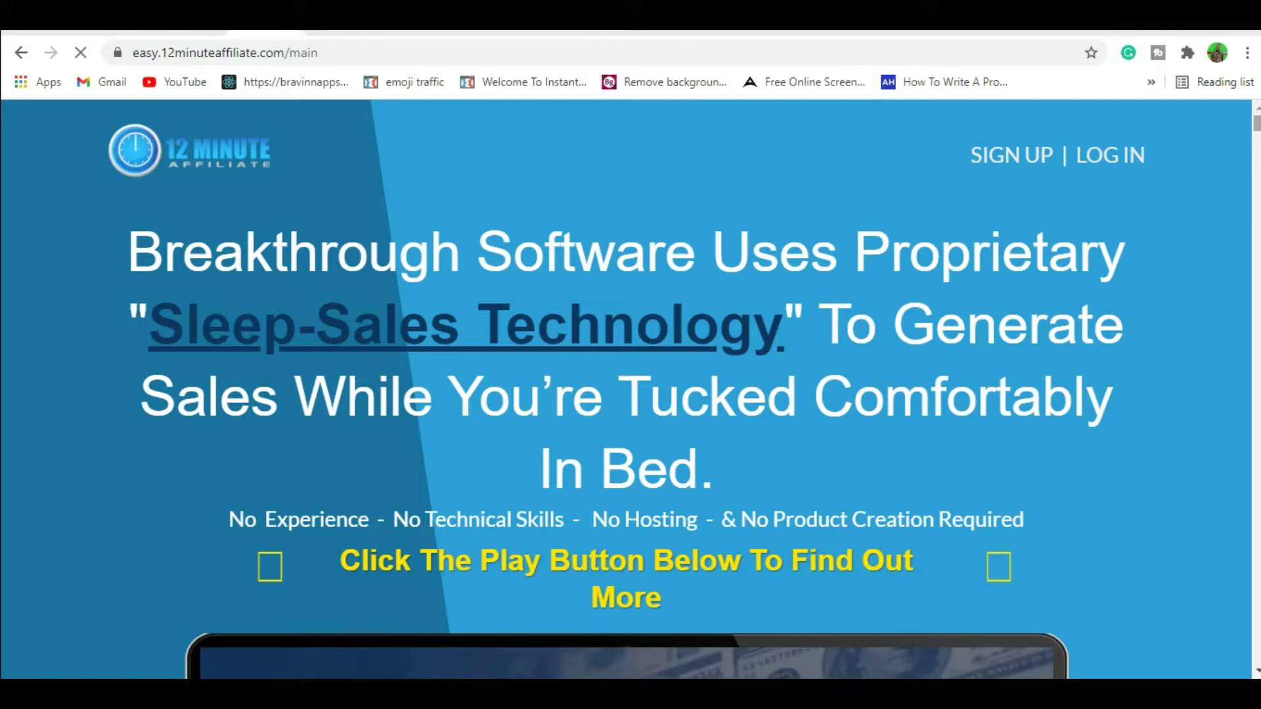
Examine the 12 Minute Affiliate sales page, from the headline through the three simple steps to the user results.
mouse_move(1257, 124)
left_mouse_down()
mouse_move(1257, 135)
mouse_move(1257, 123)
left_mouse_up()
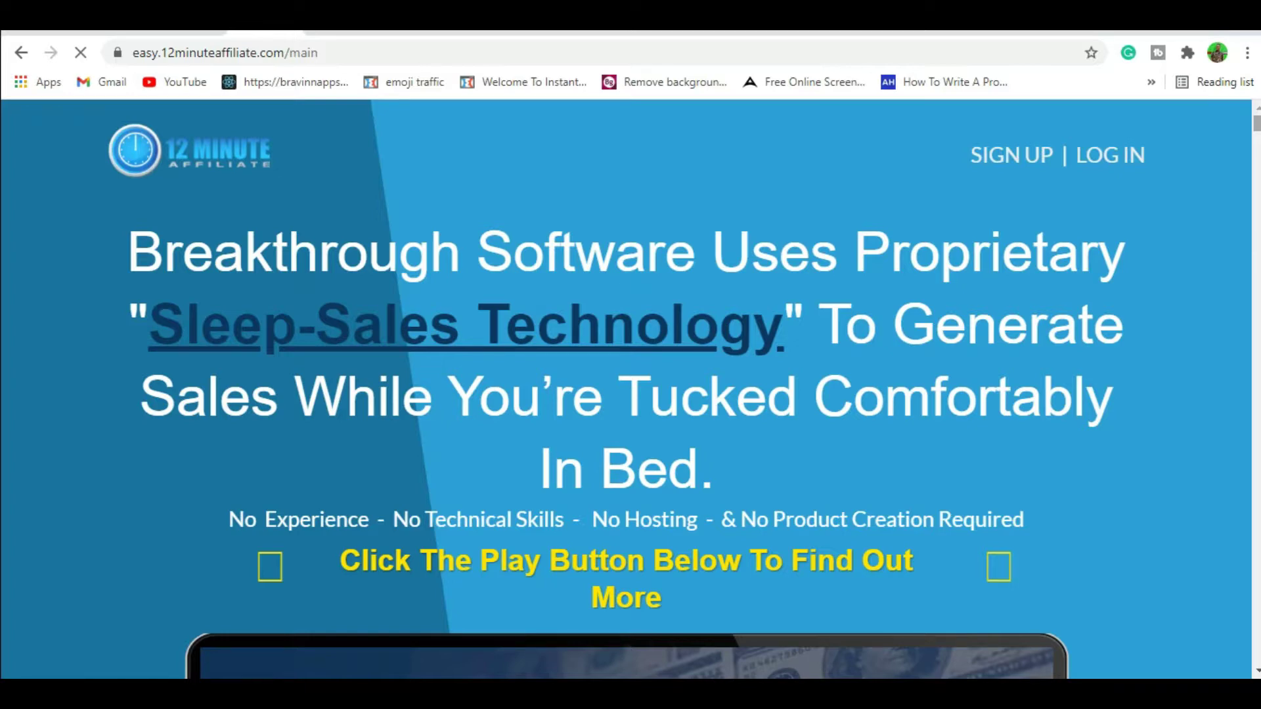
scroll(626, 388, "down", 10)
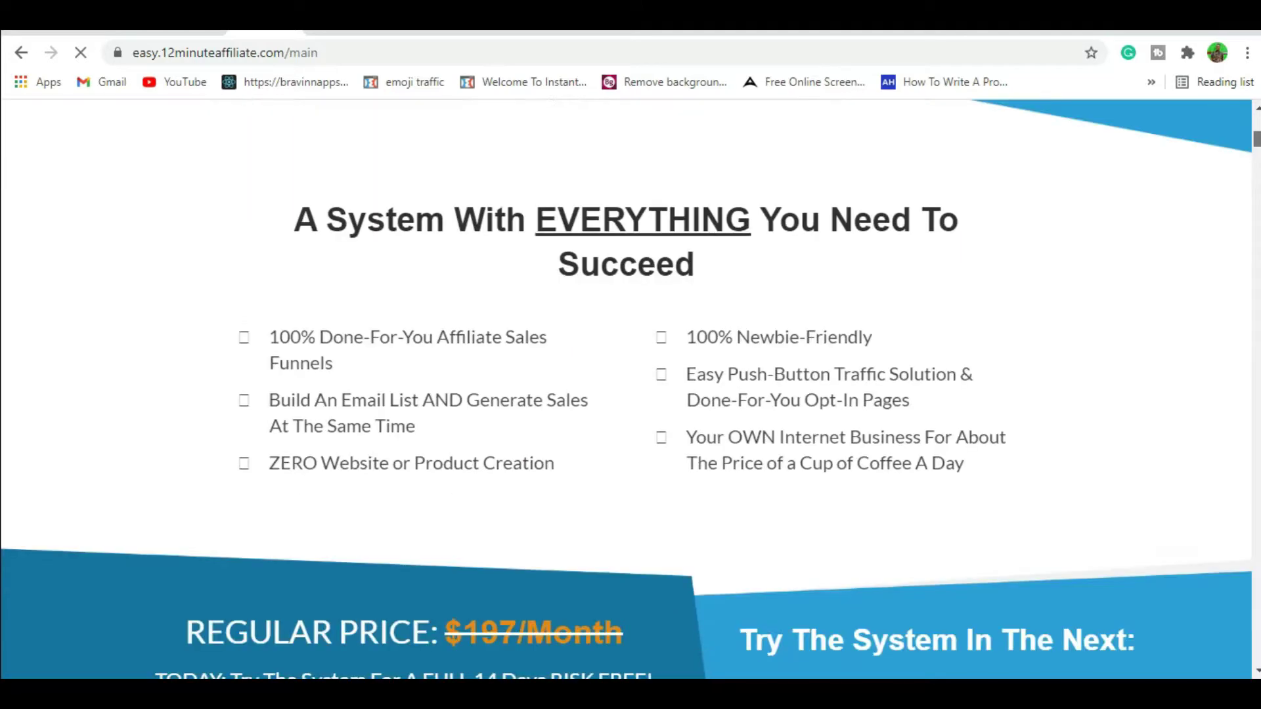
scroll(627, 389, "down", 13)
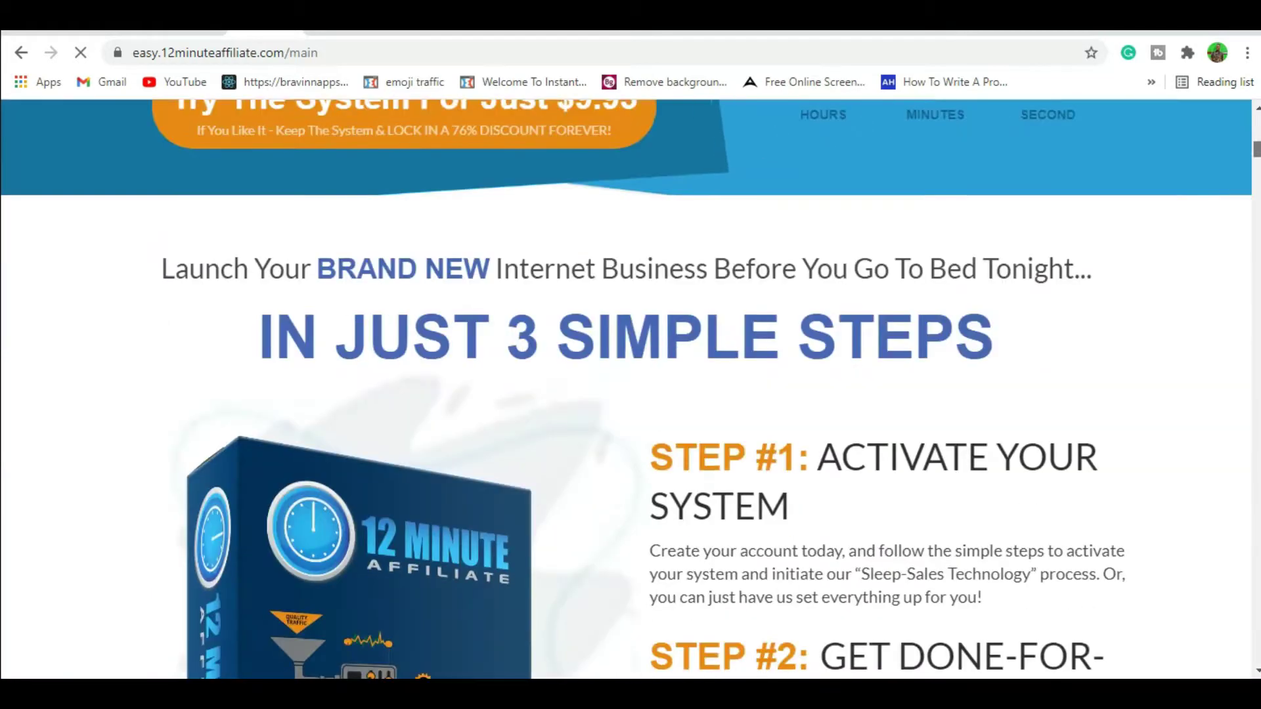
scroll(626, 388, "down", 1)
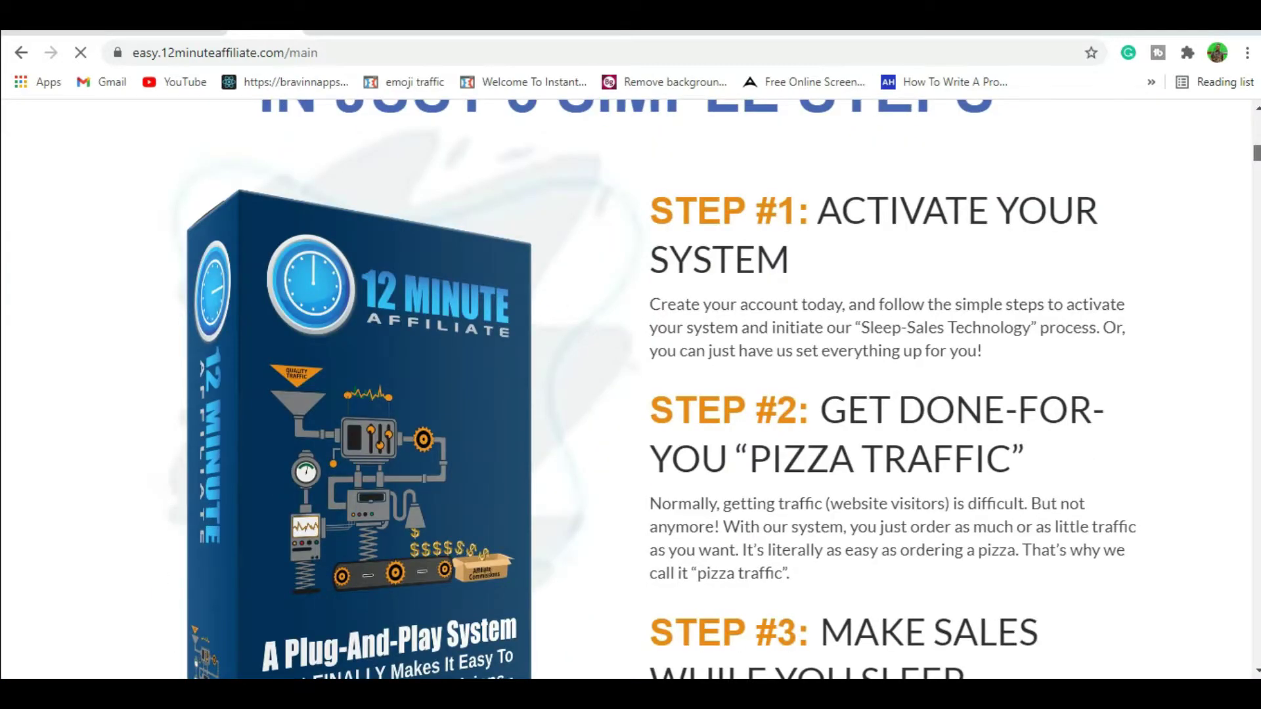
scroll(1254, 154, "down", 1)
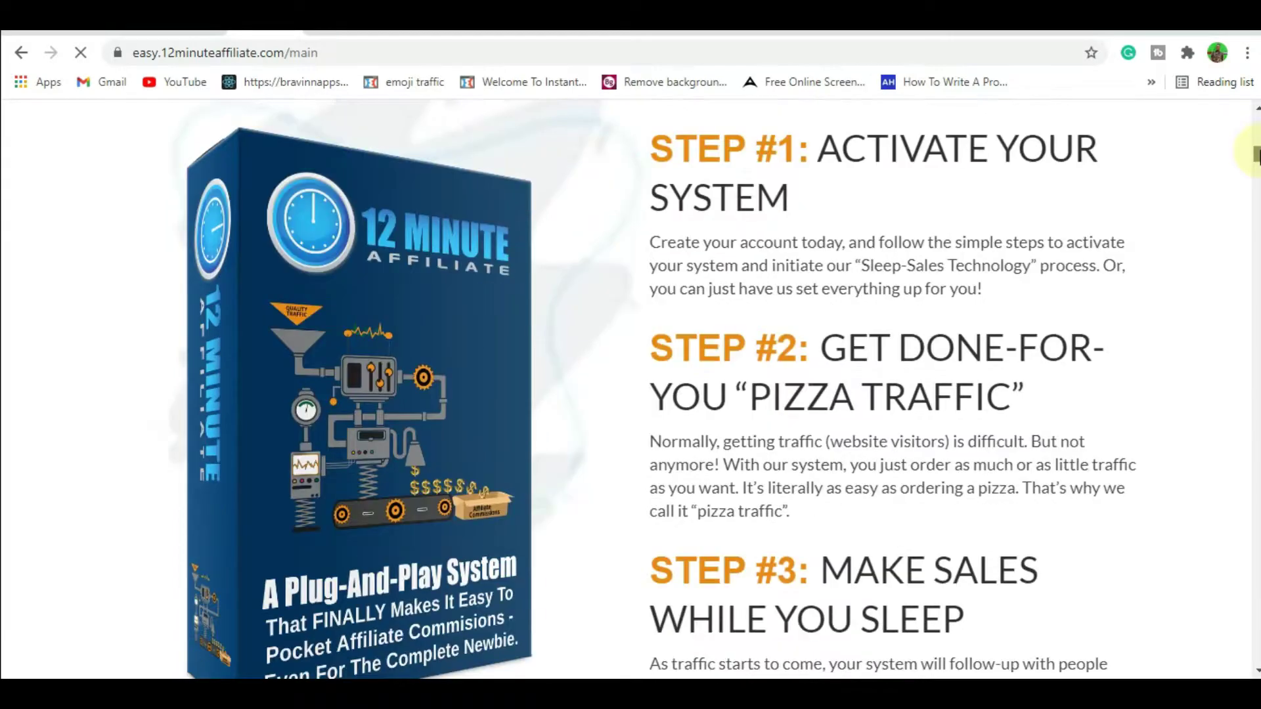
scroll(1254, 154, "down", 5)
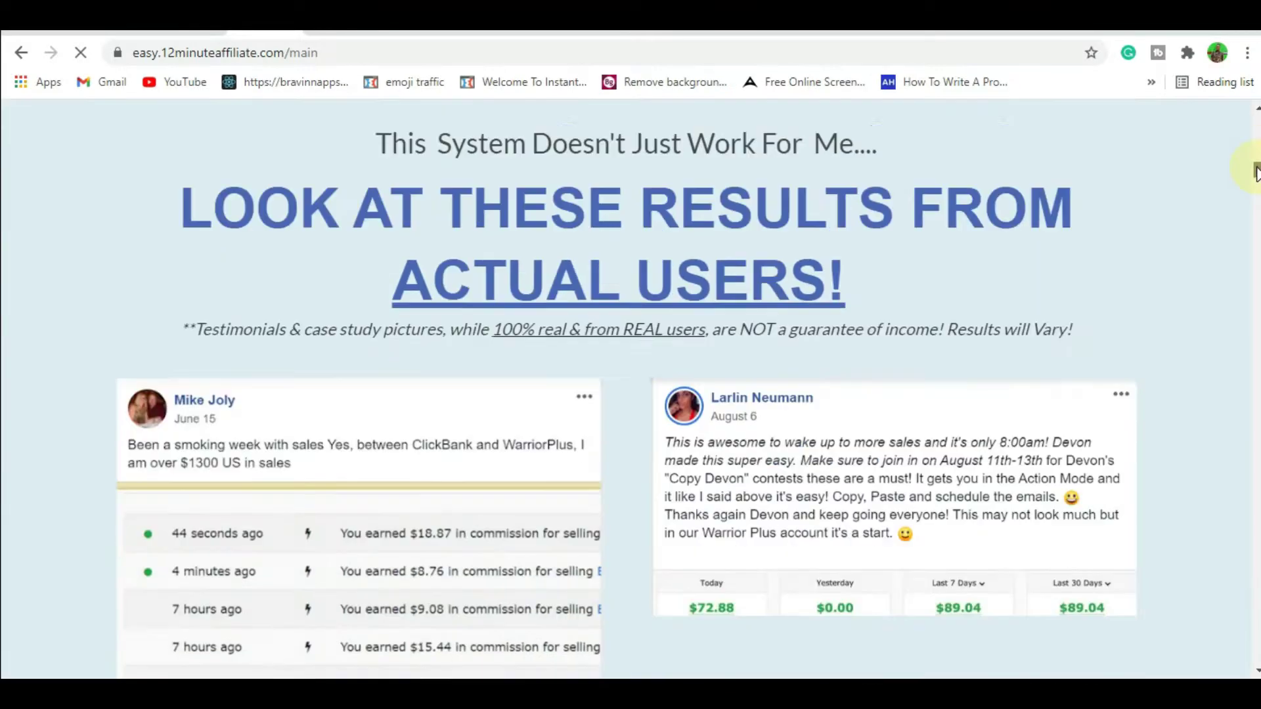
scroll(1254, 153, "down", 5)
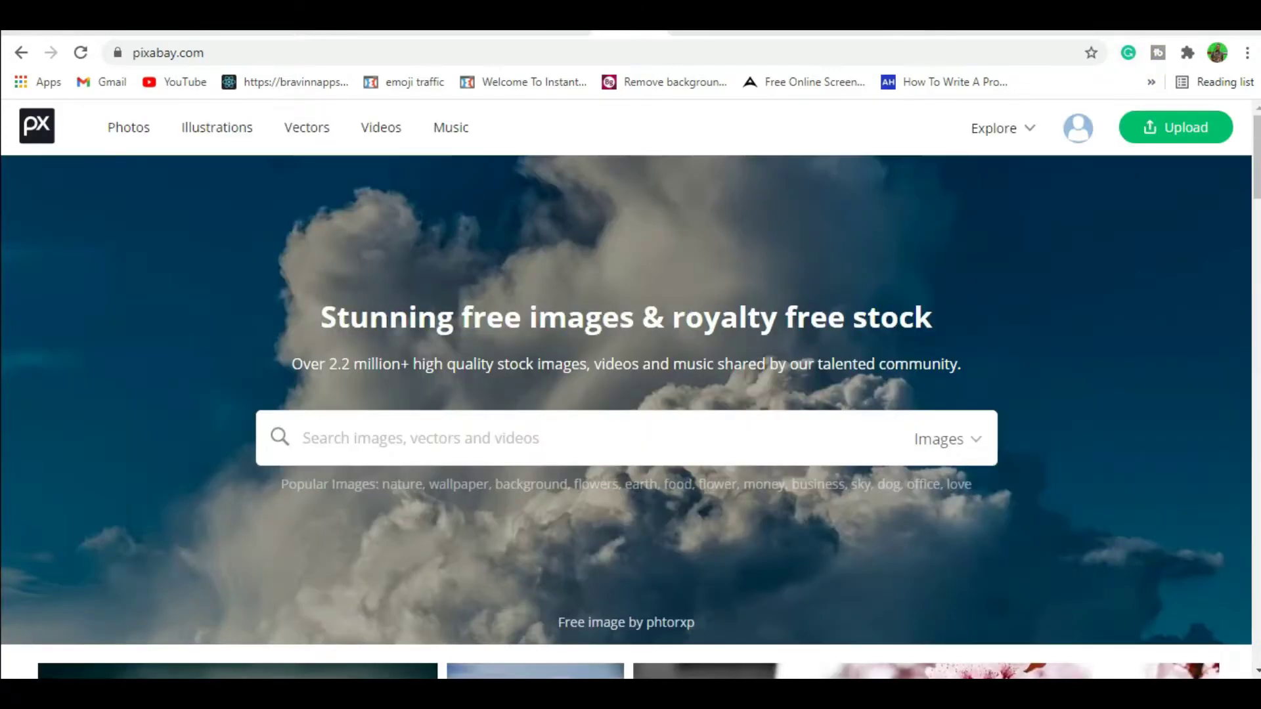
Search Pixabay for money images and look through the results.
left_click(1146, 31)
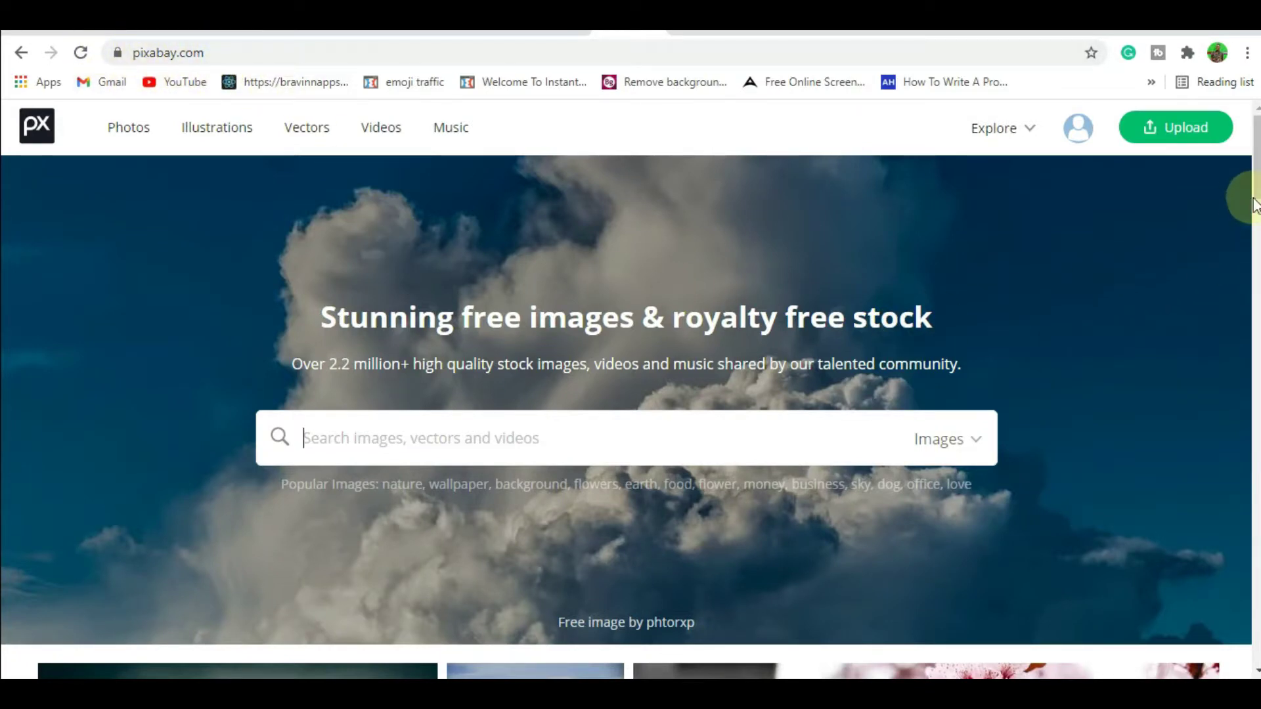
mouse_move(1250, 184)
left_mouse_down()
mouse_move(1256, 253)
mouse_move(1248, 197)
left_mouse_up()
scroll(1256, 253, "down", 3)
scroll(1256, 229, "up", 2)
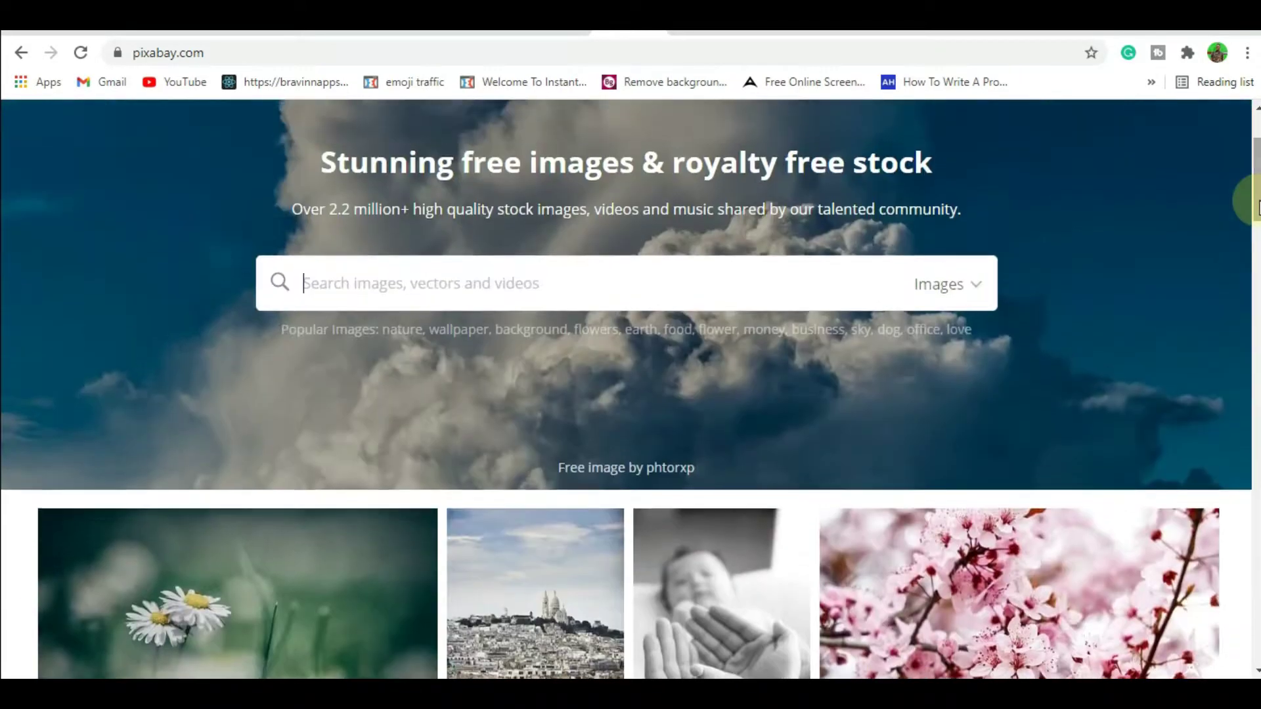
left_click(711, 286)
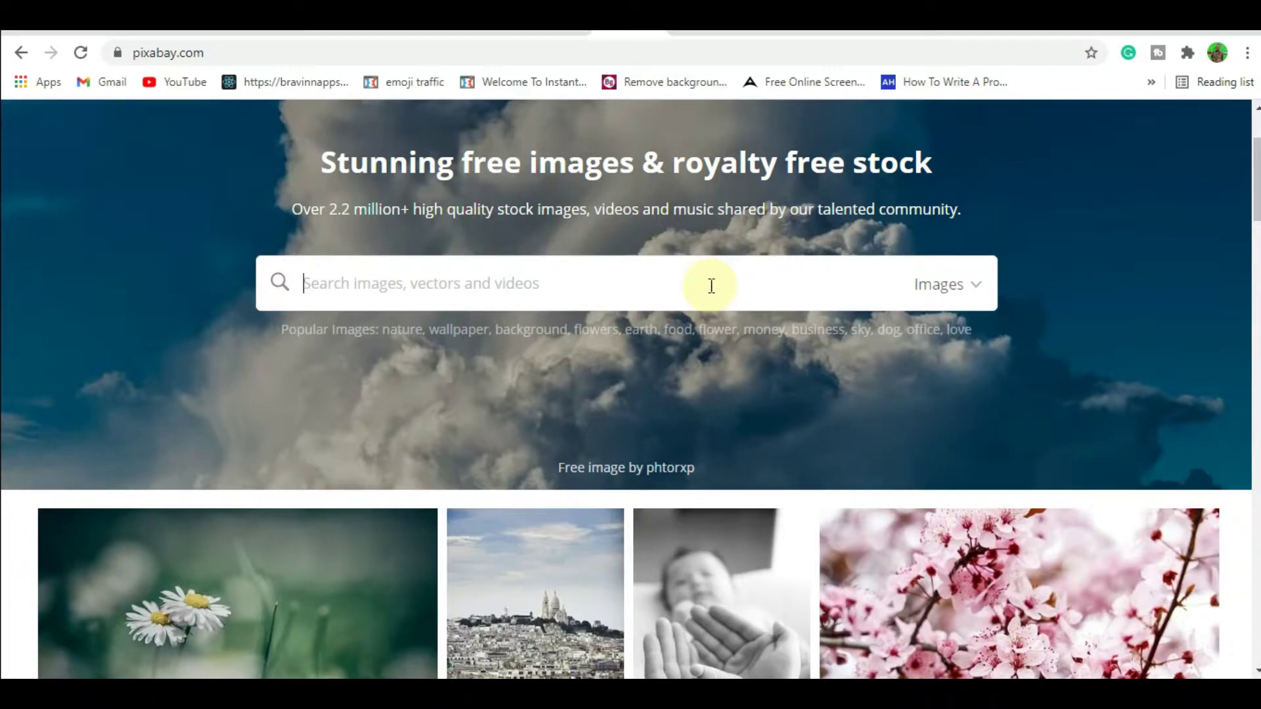
type("money")
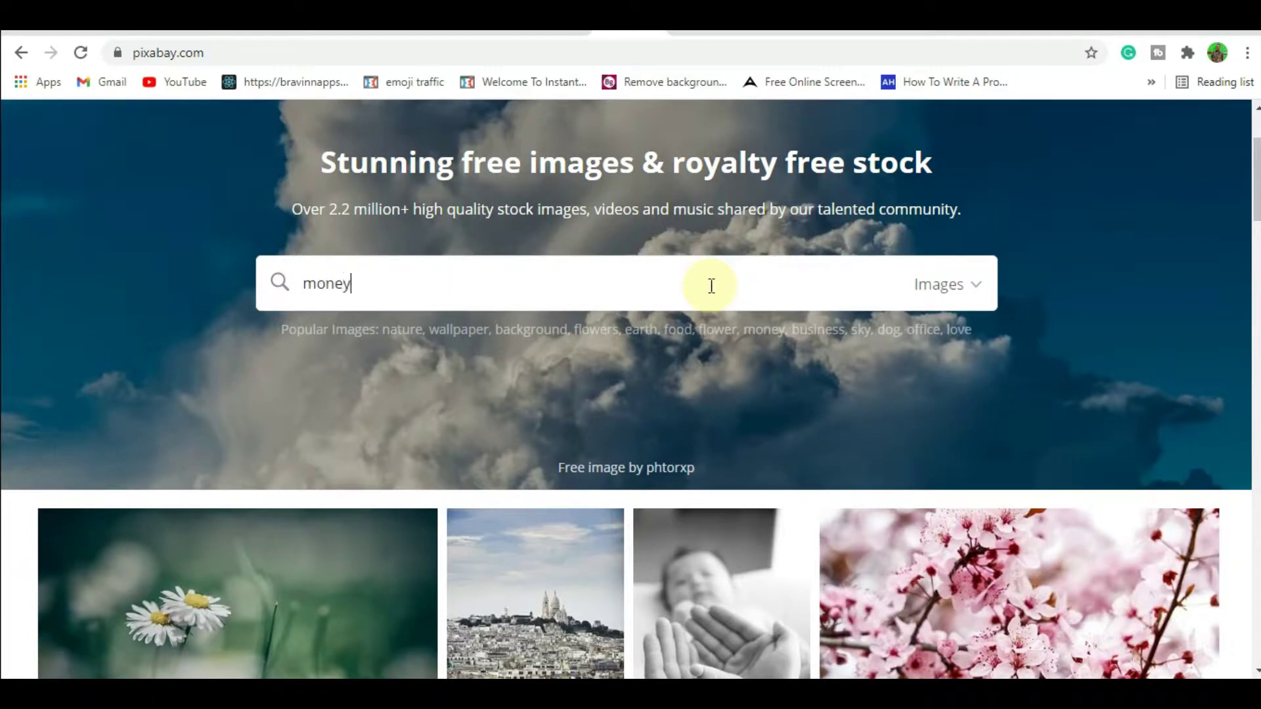
key("Return")
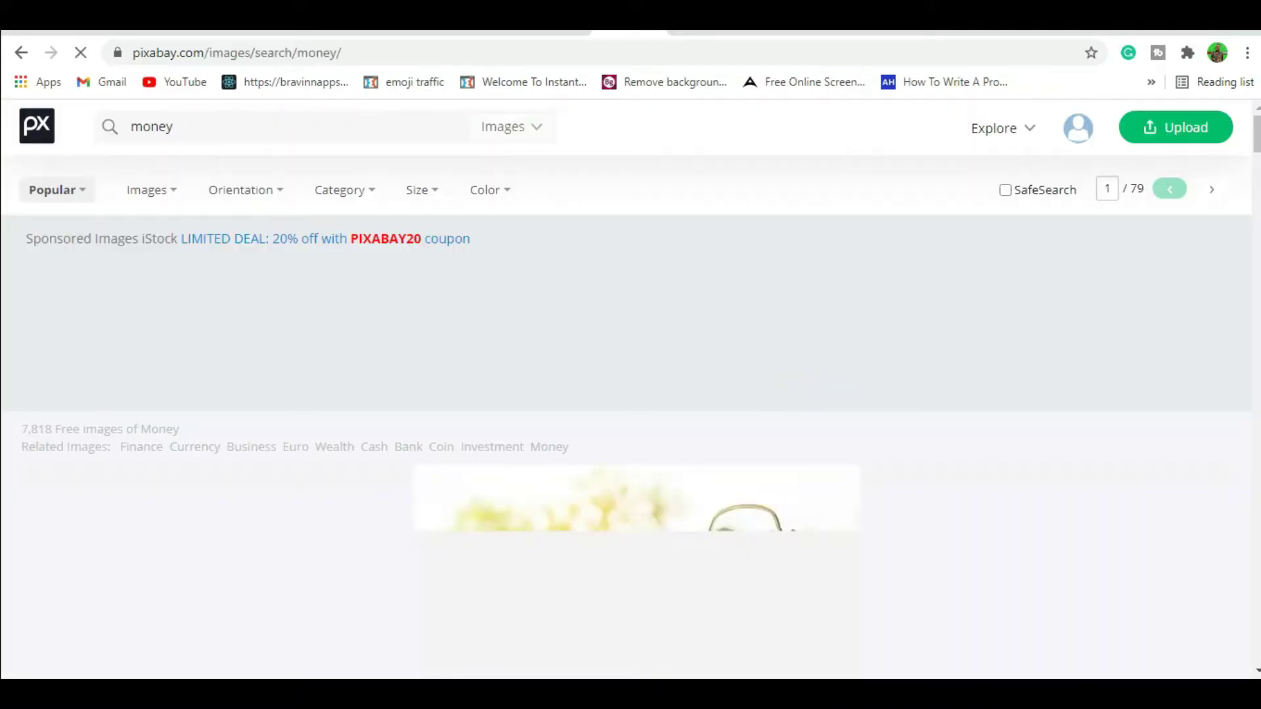
scroll(630, 387, "down", 4)
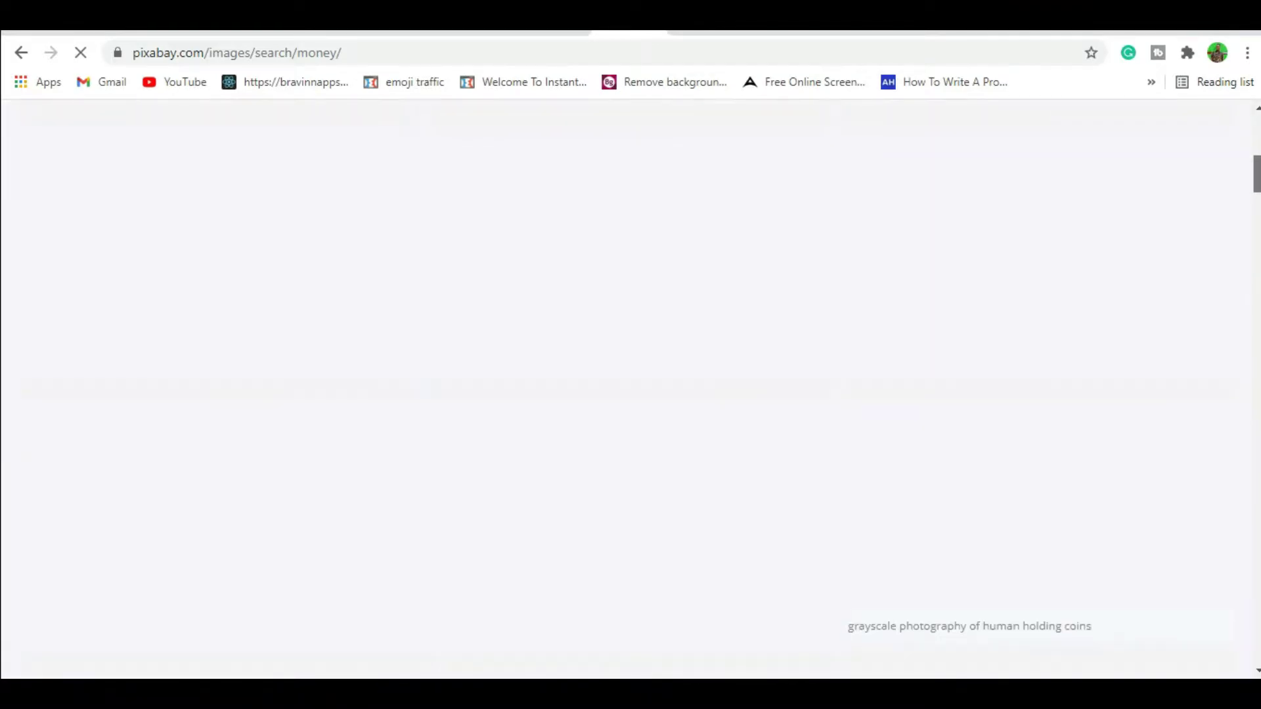
scroll(631, 387, "down", 2)
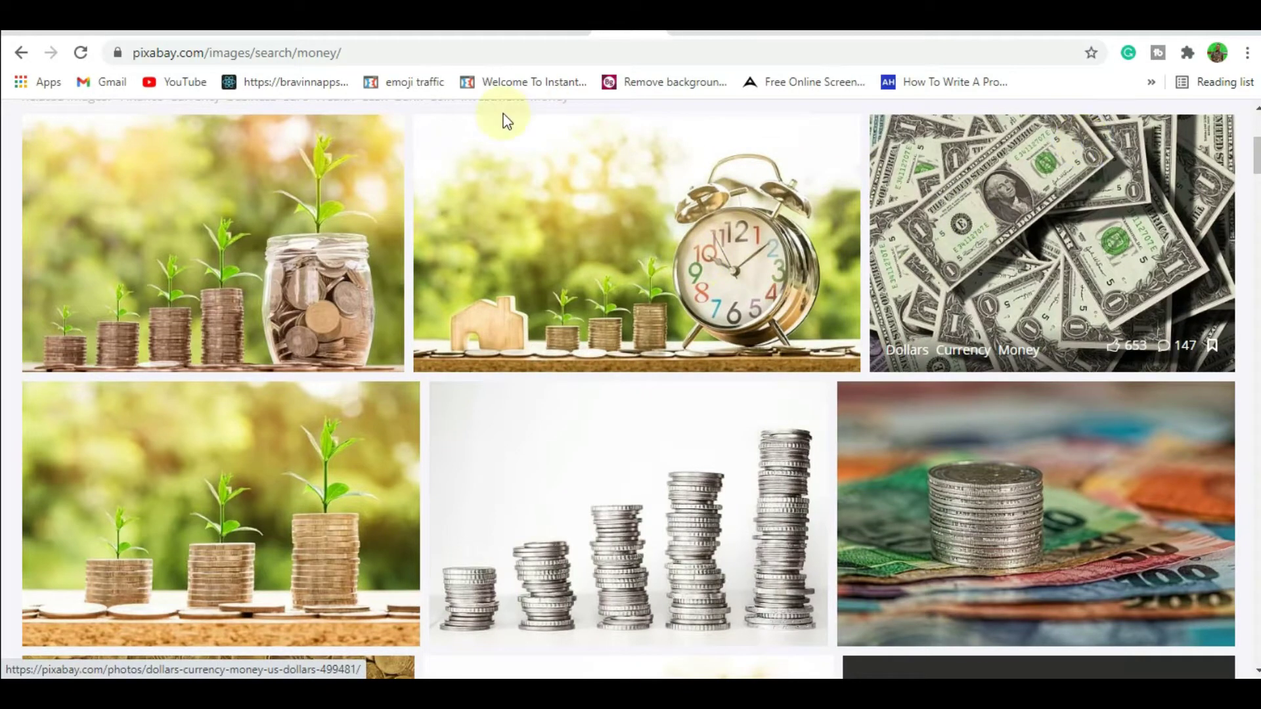
Switch to Unsplash and browse the free photos on its home page.
left_click(768, 29)
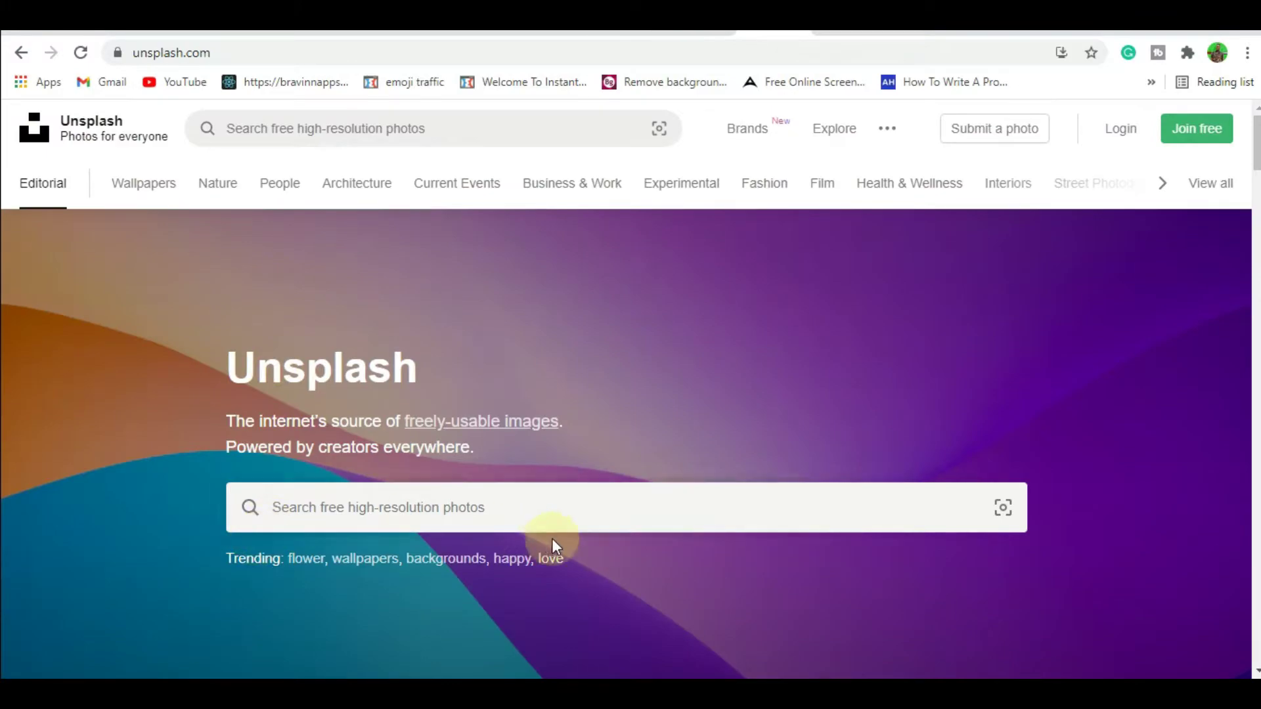
scroll(631, 444, "down", 10)
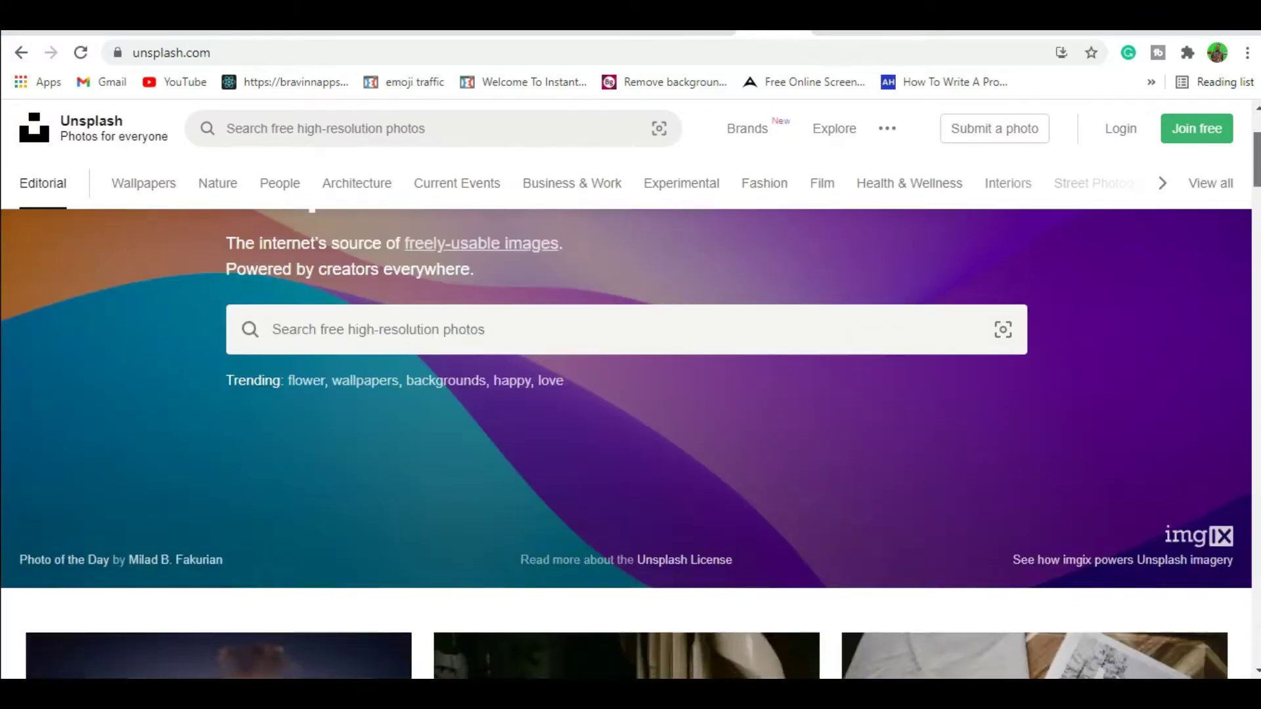
scroll(630, 444, "up", 4)
scroll(630, 444, "down", 6)
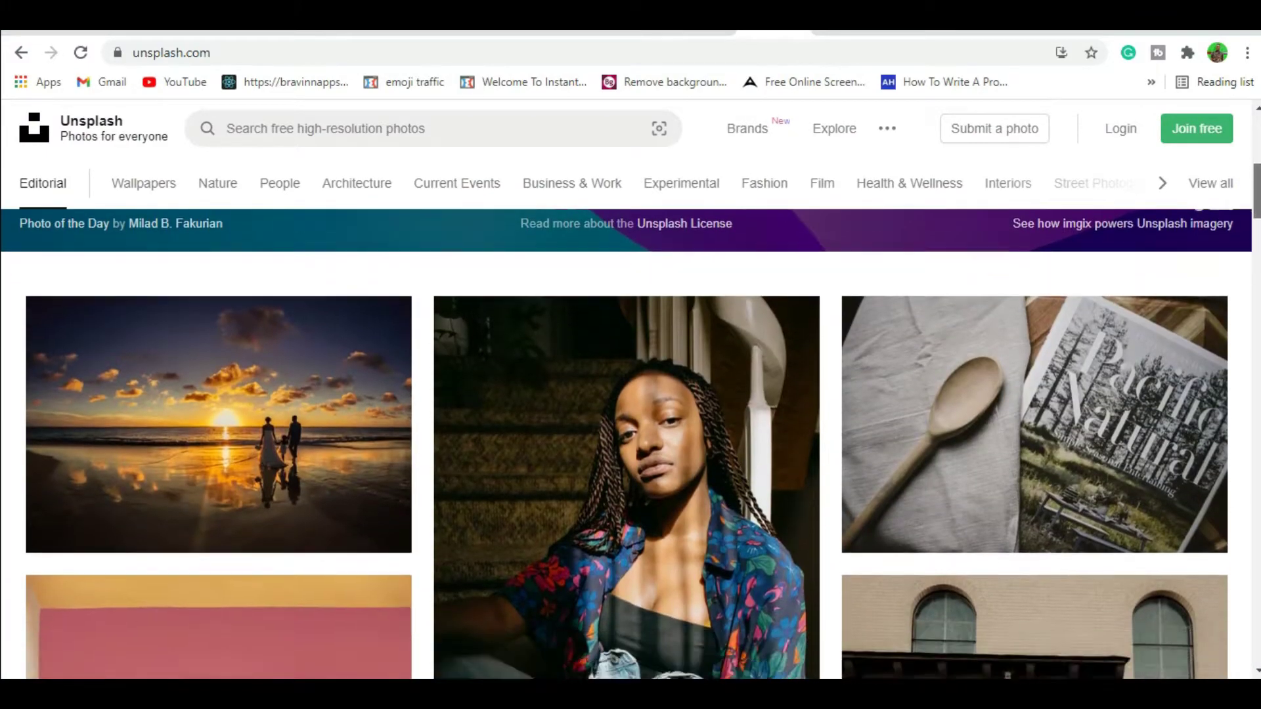
scroll(630, 444, "down", 8)
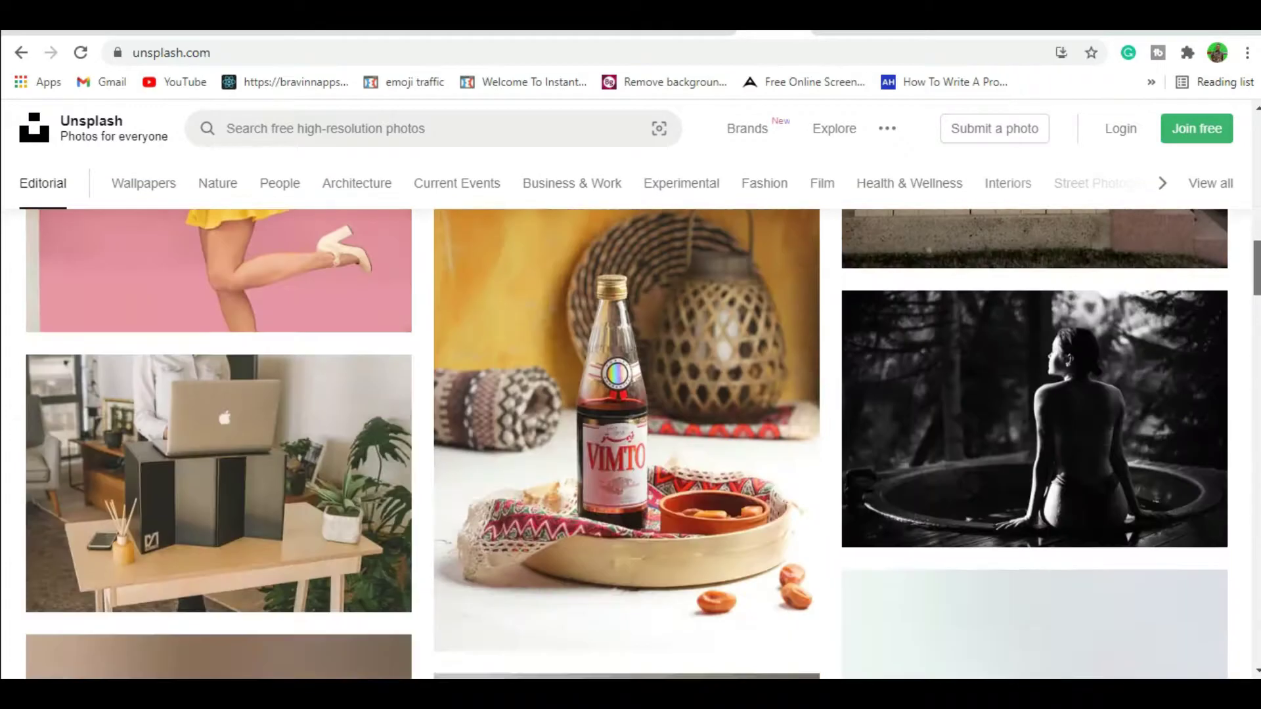
scroll(630, 444, "down", 4)
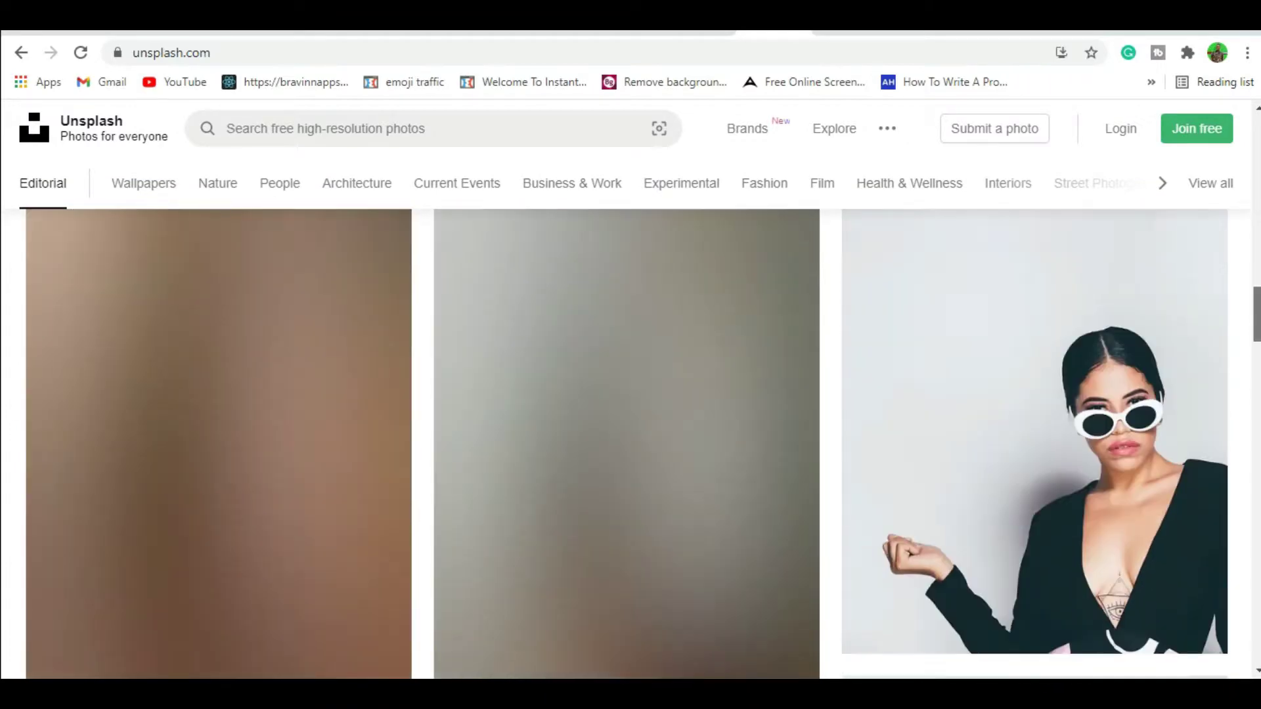
scroll(631, 444, "up", 5)
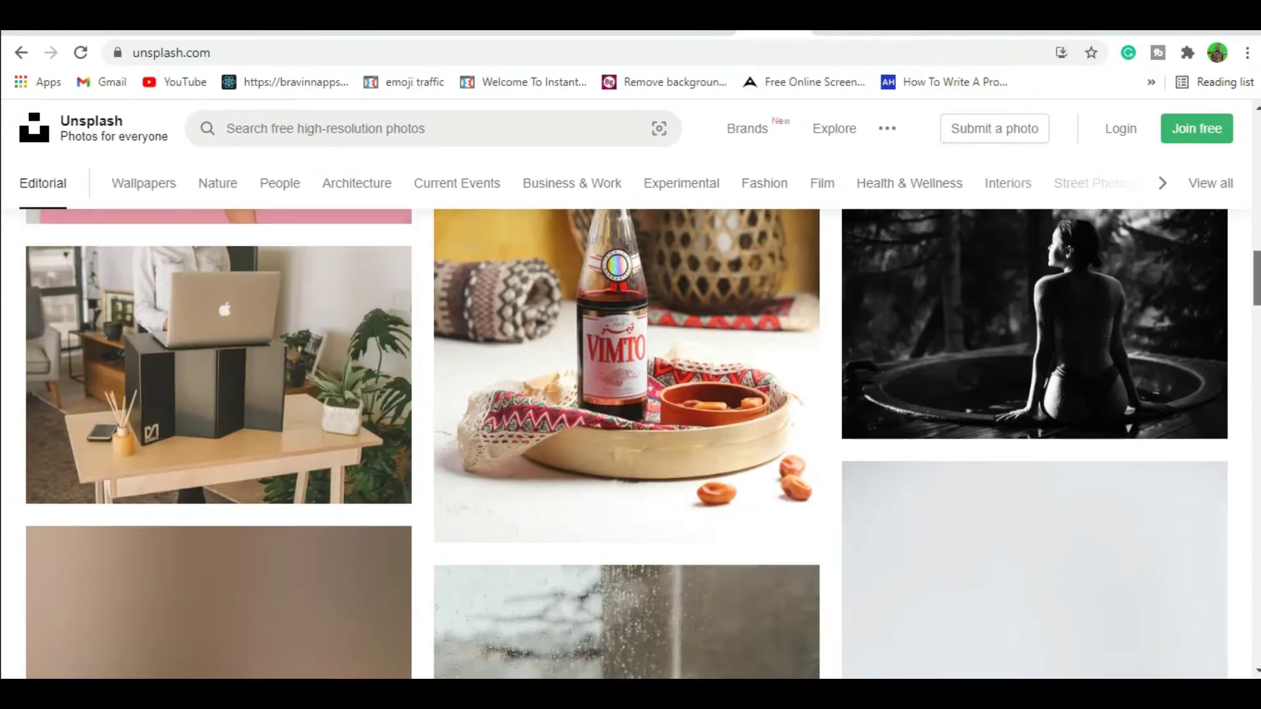
scroll(631, 444, "up", 6)
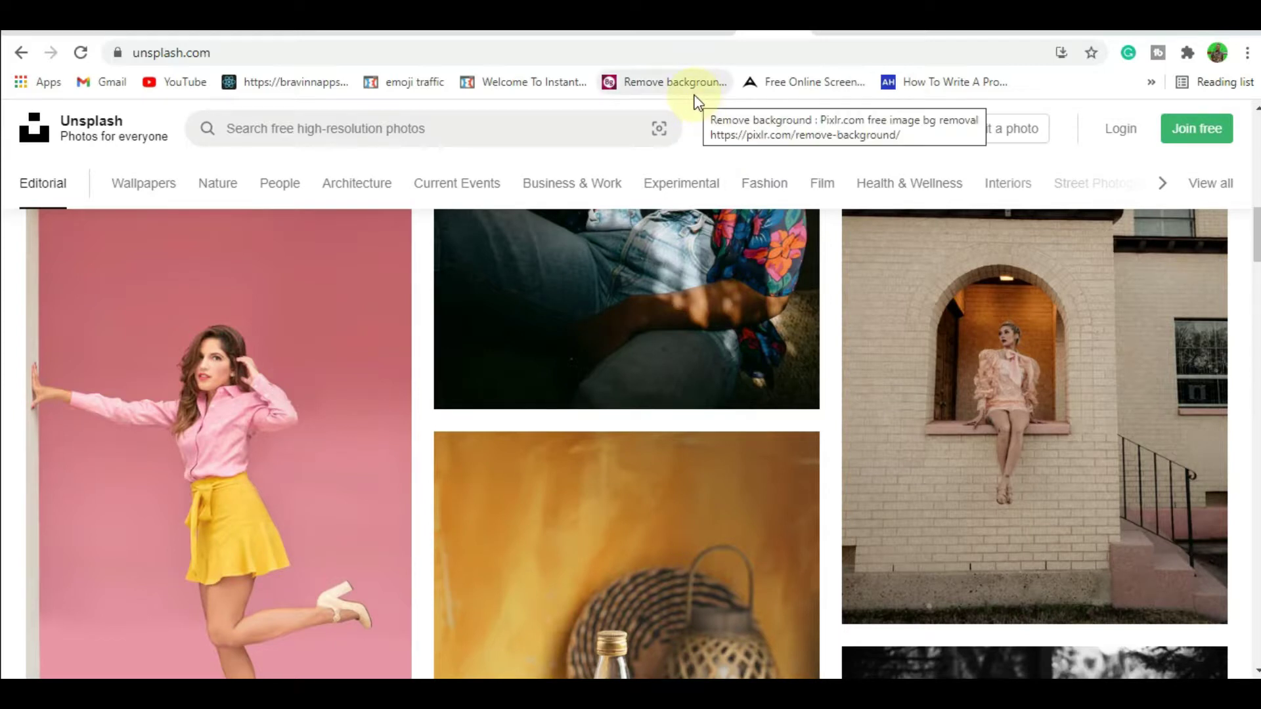
Switch to Freepik, search for man among the free photos, and look through the results.
left_click(702, 34)
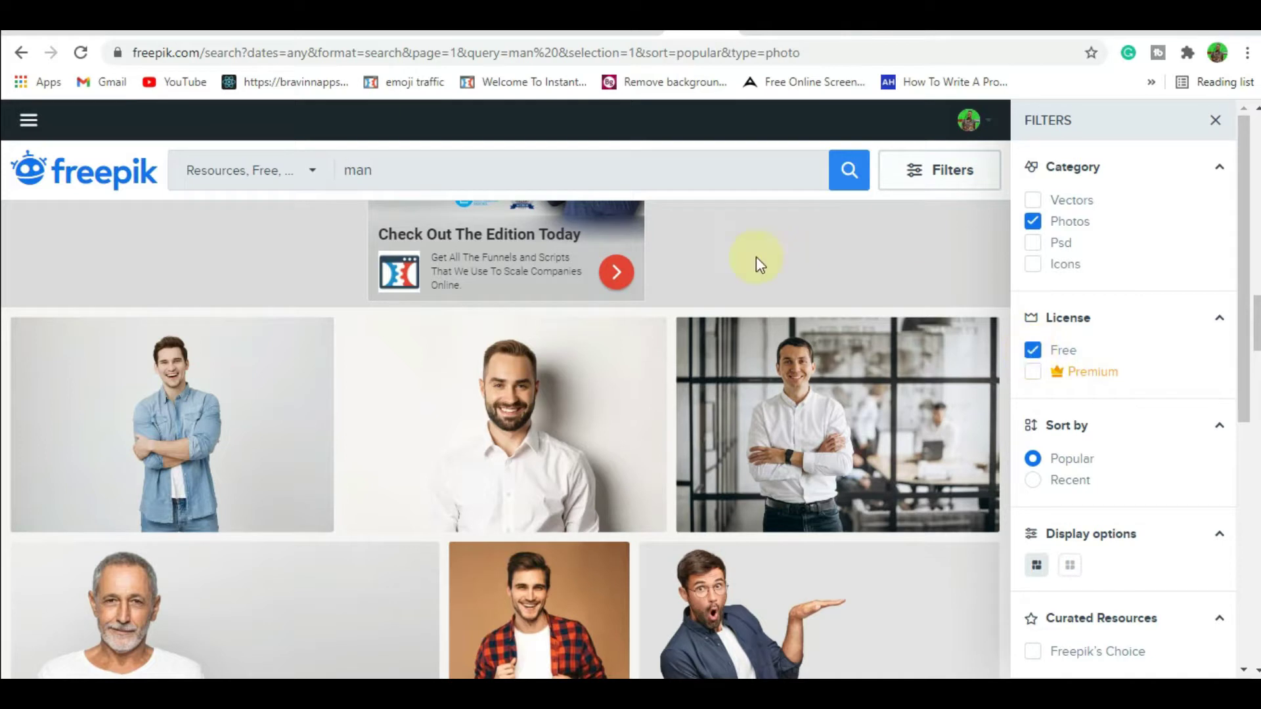
left_click(657, 178)
key("BackSpace")
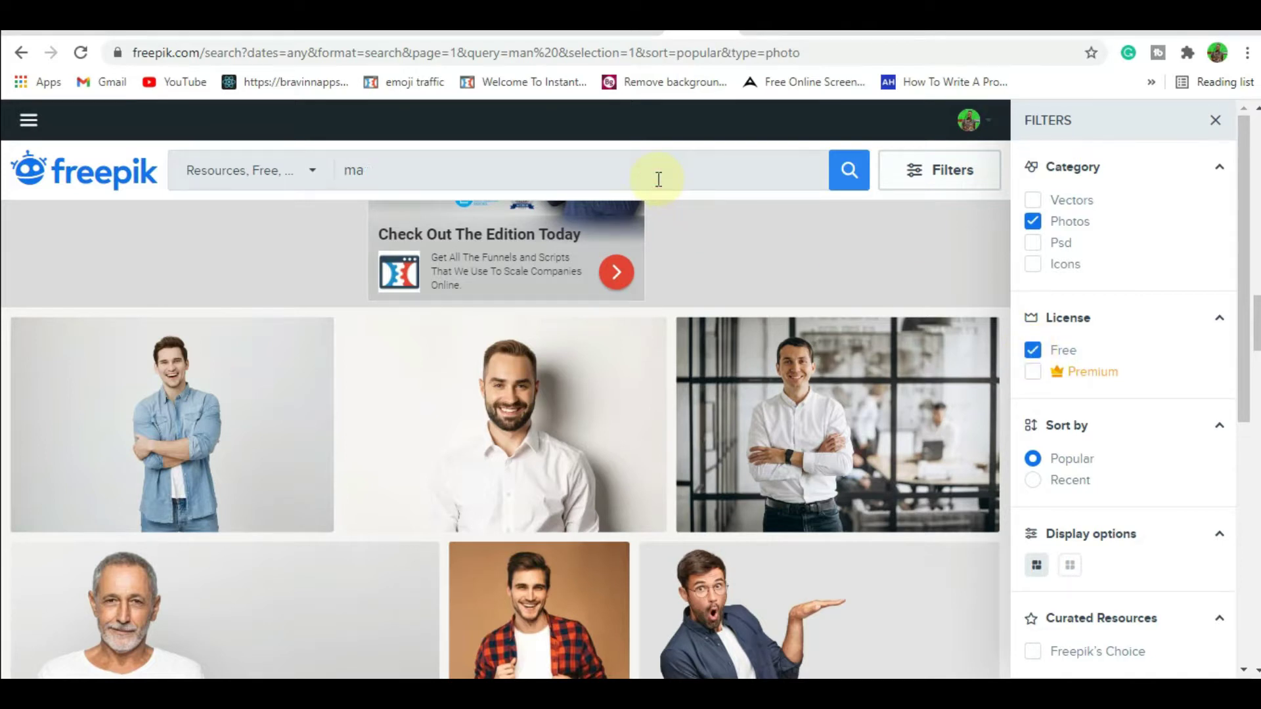
key("BackSpace")
key("BackSpace")
type("man")
key("Return")
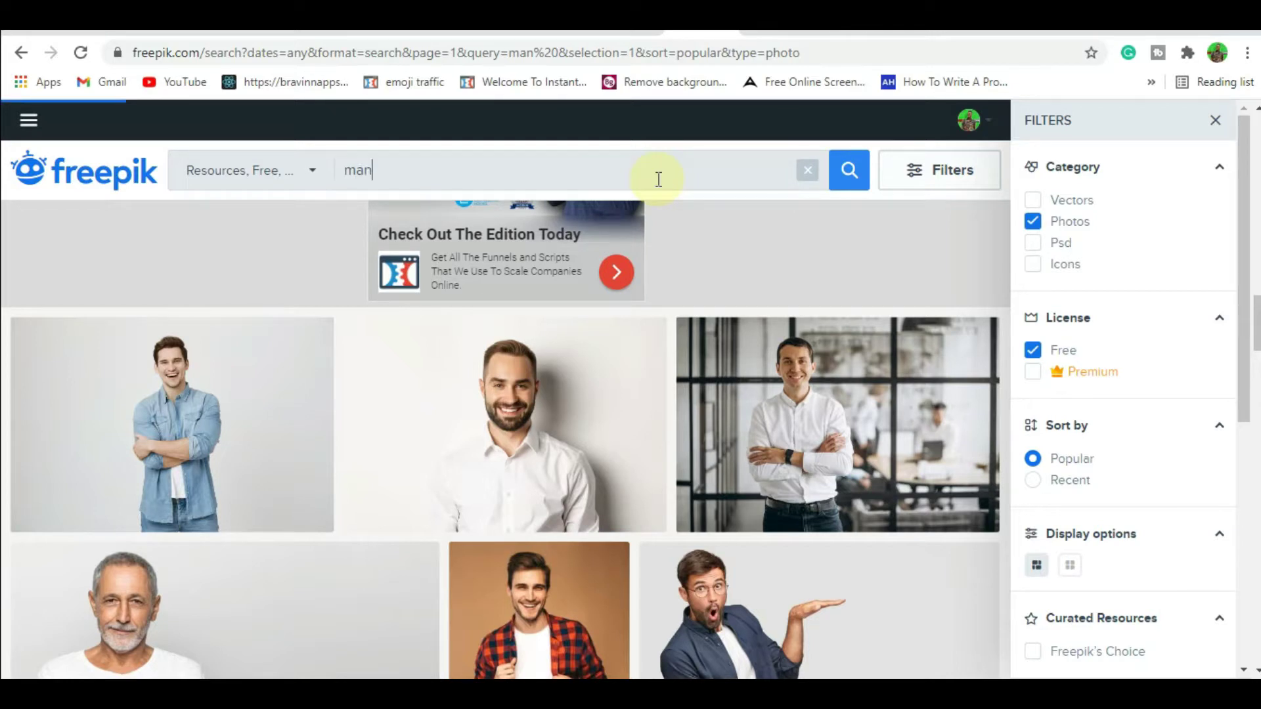
left_click(849, 172)
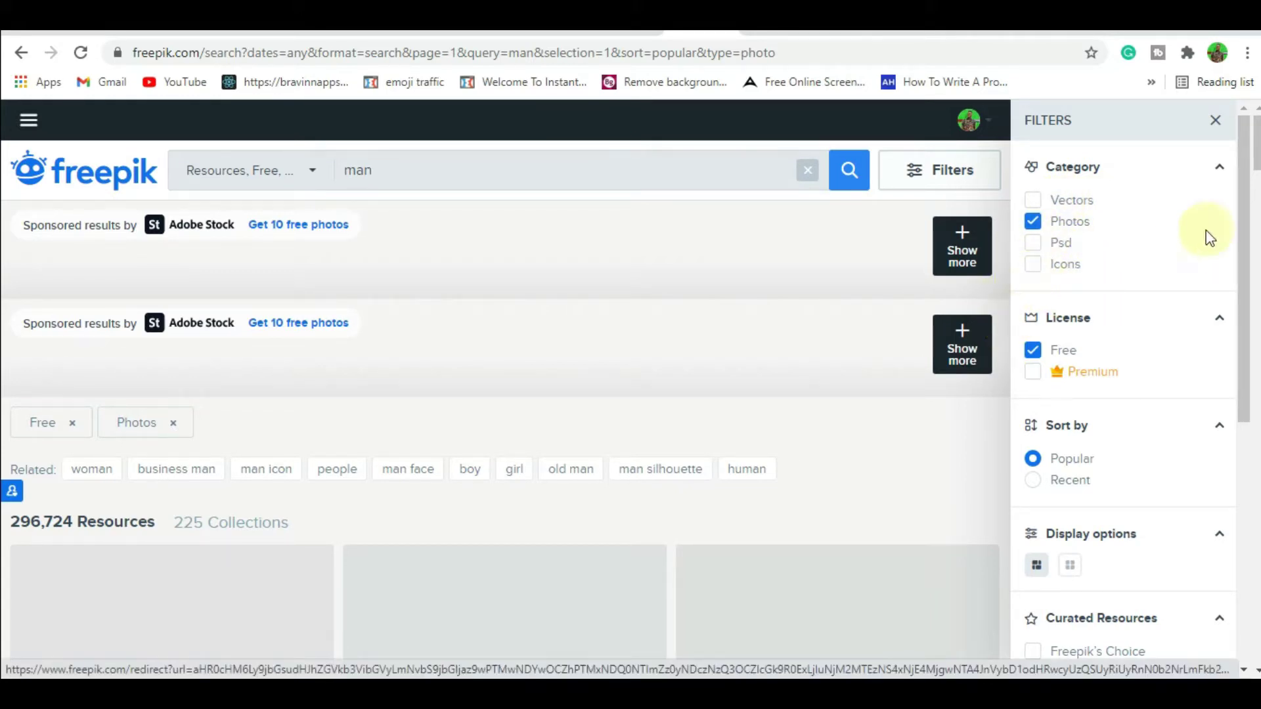
scroll(499, 394, "down", 5)
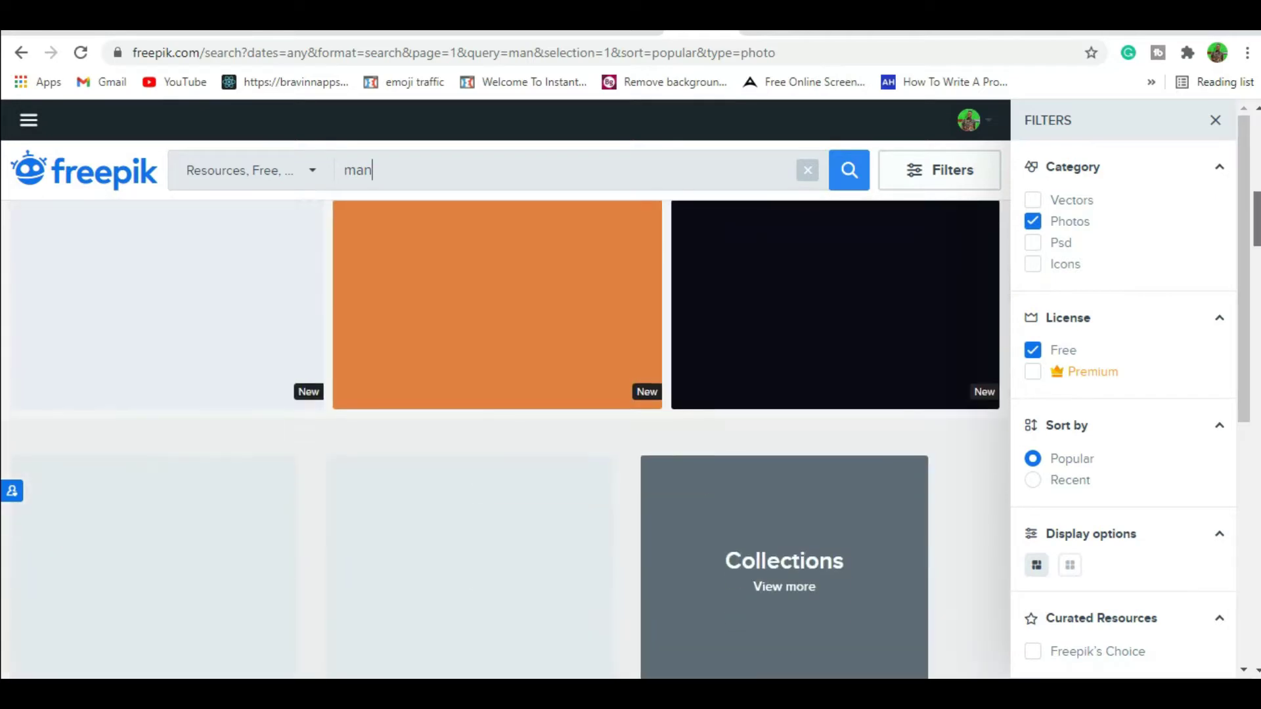
scroll(500, 394, "up", 3)
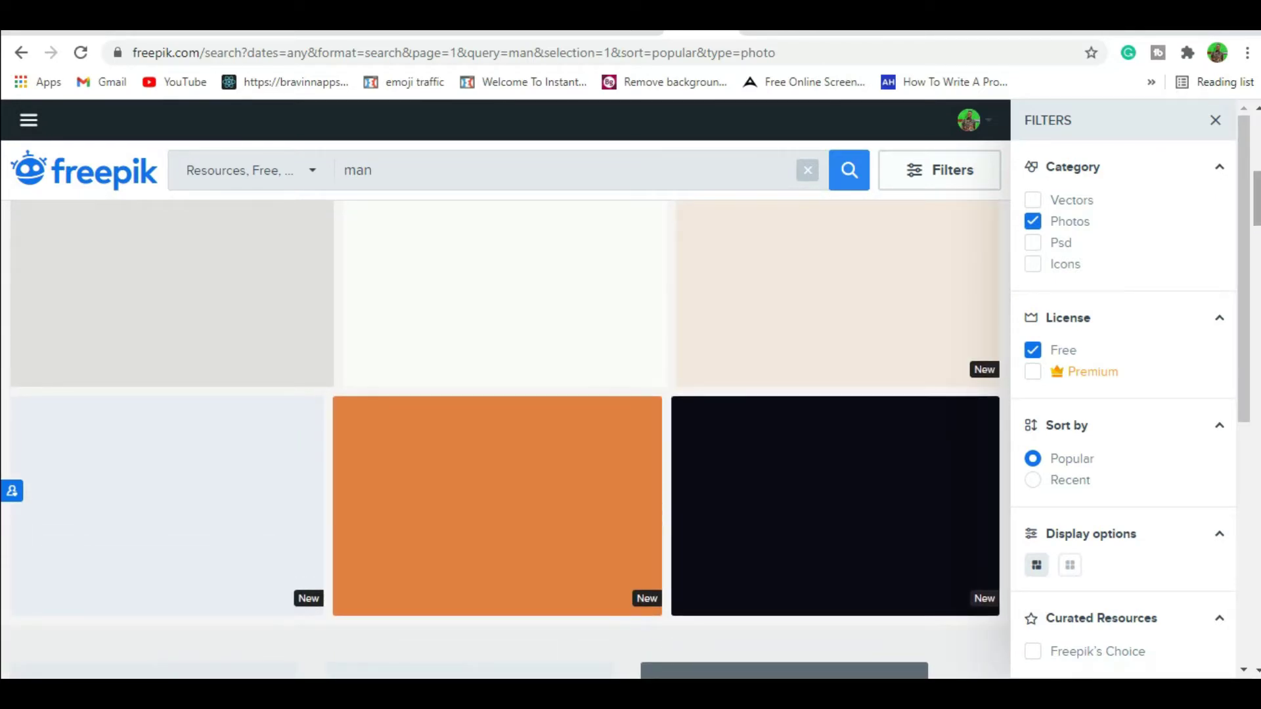
mouse_move(1257, 197)
left_mouse_down()
mouse_move(1257, 213)
mouse_move(1257, 173)
left_mouse_up()
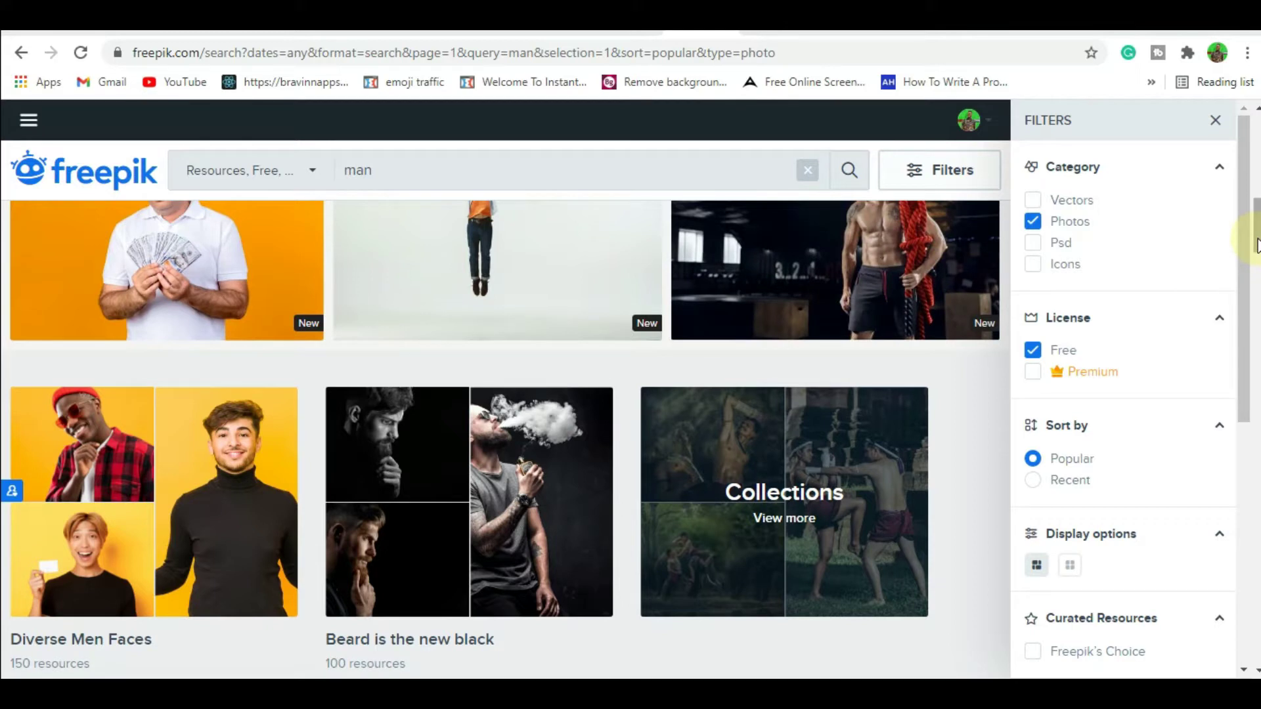
left_click_drag(1256, 244, 1256, 238)
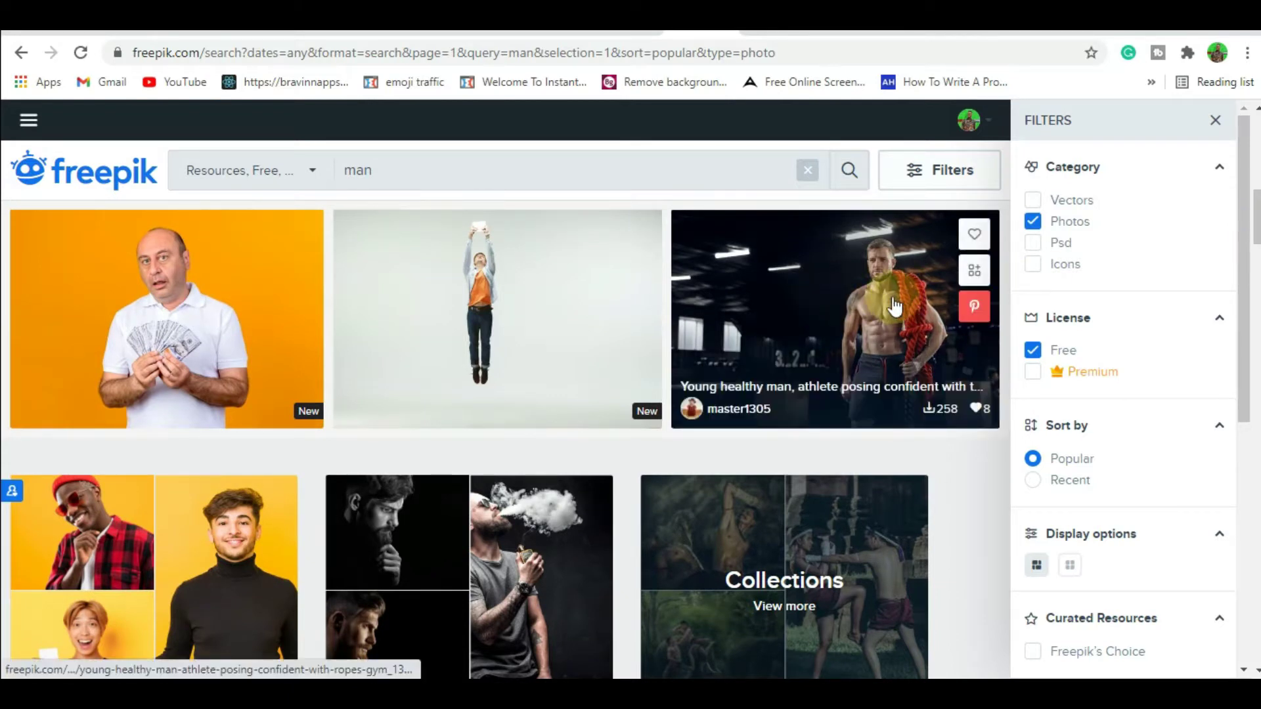
mouse_move(662, 316)
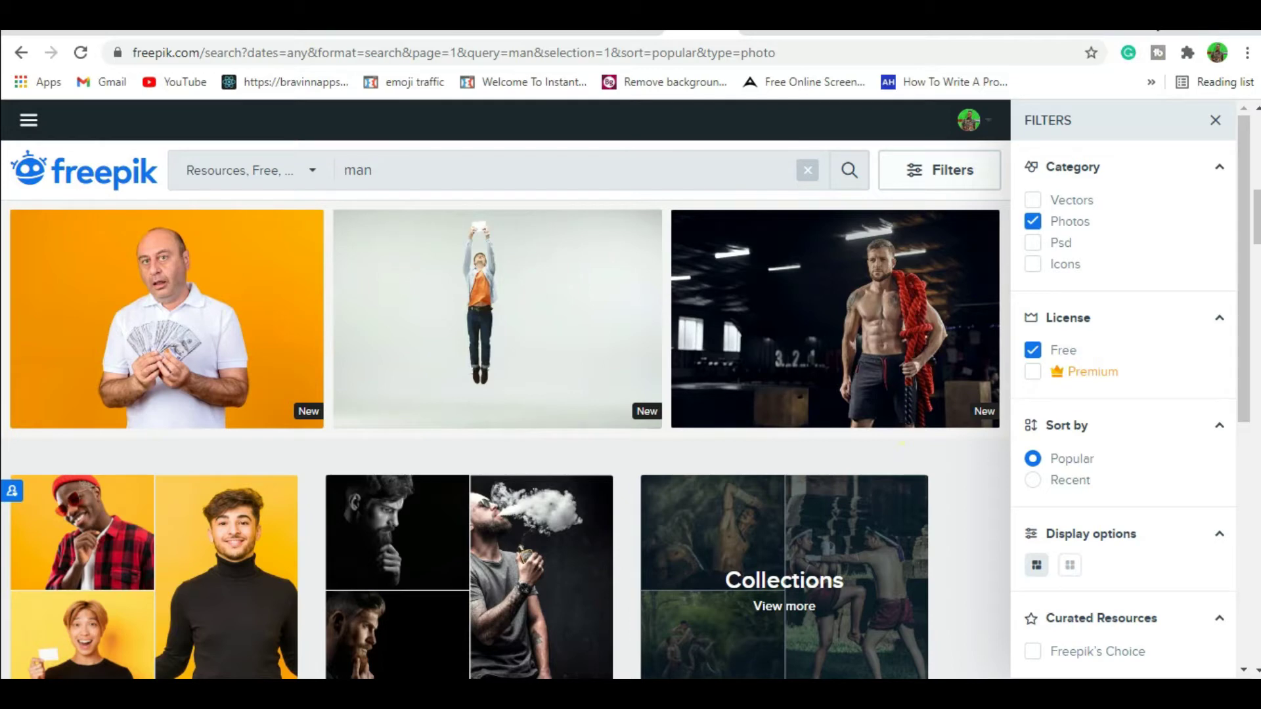
Switch to Pixlr's Remove Background page and select its full web address.
left_click(846, 22)
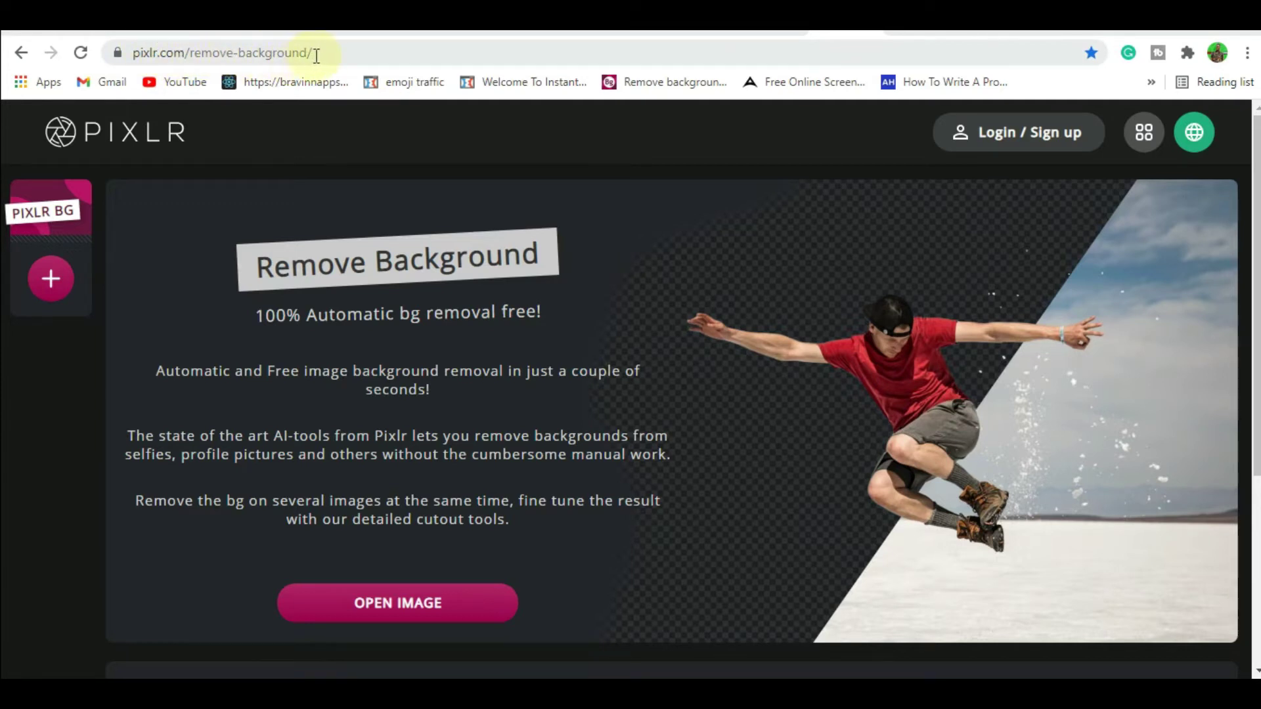
left_click_drag(316, 51, 127, 49)
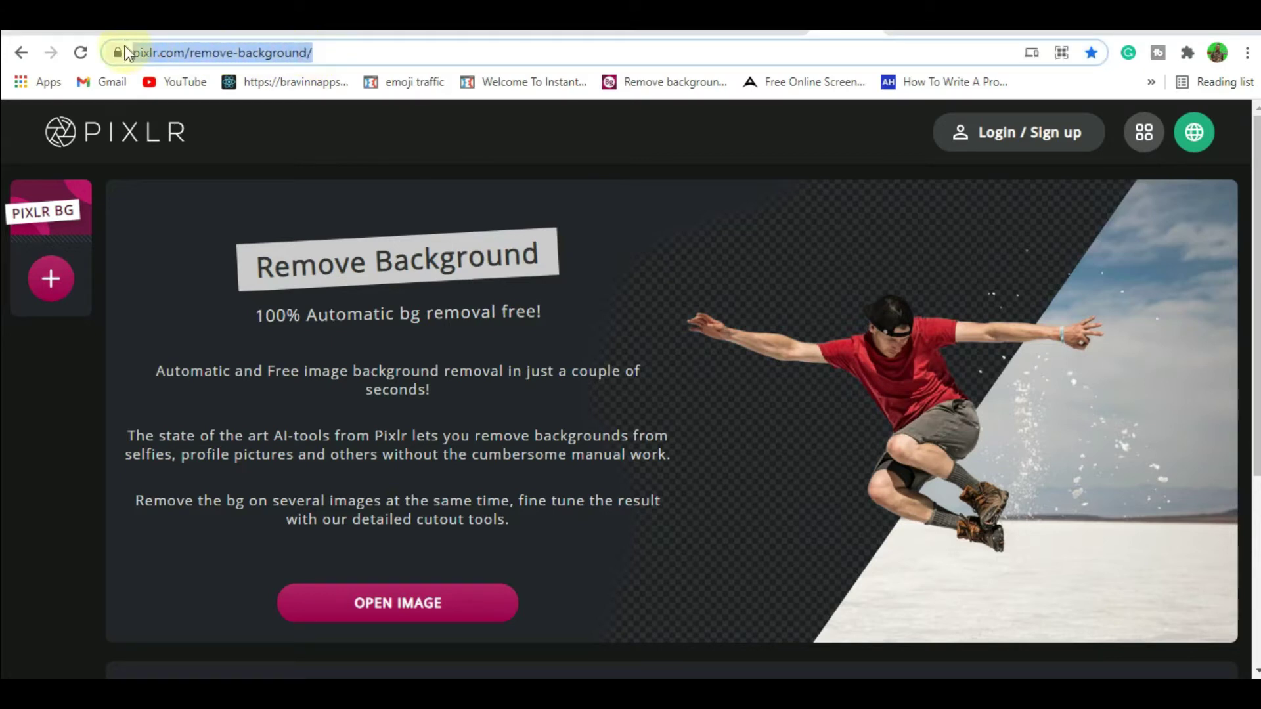